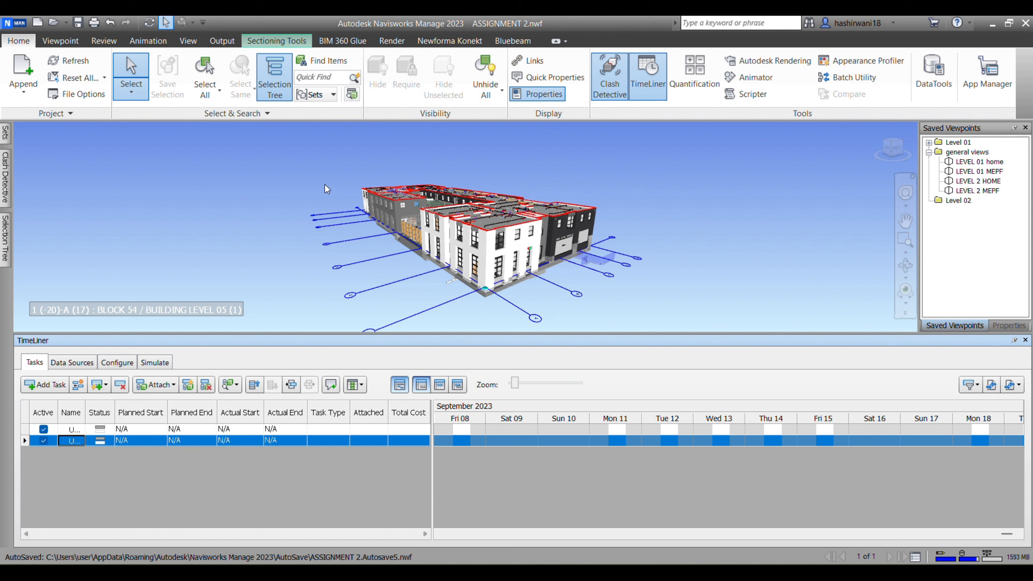
scroll(431, 207, up, 3)
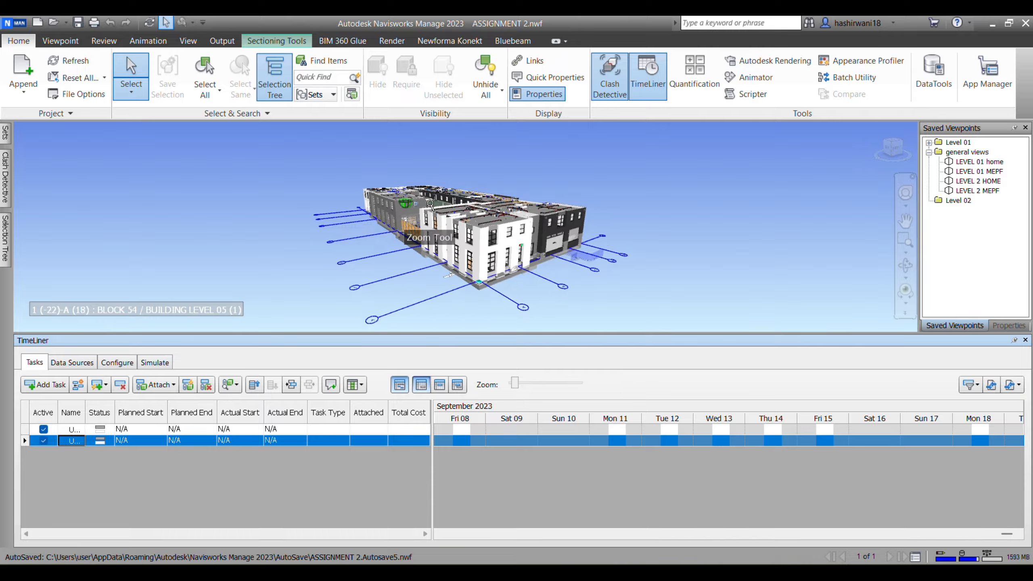
scroll(432, 206, up, 2)
middle_drag(480, 228, 394, 219)
middle_drag(431, 262, 551, 247)
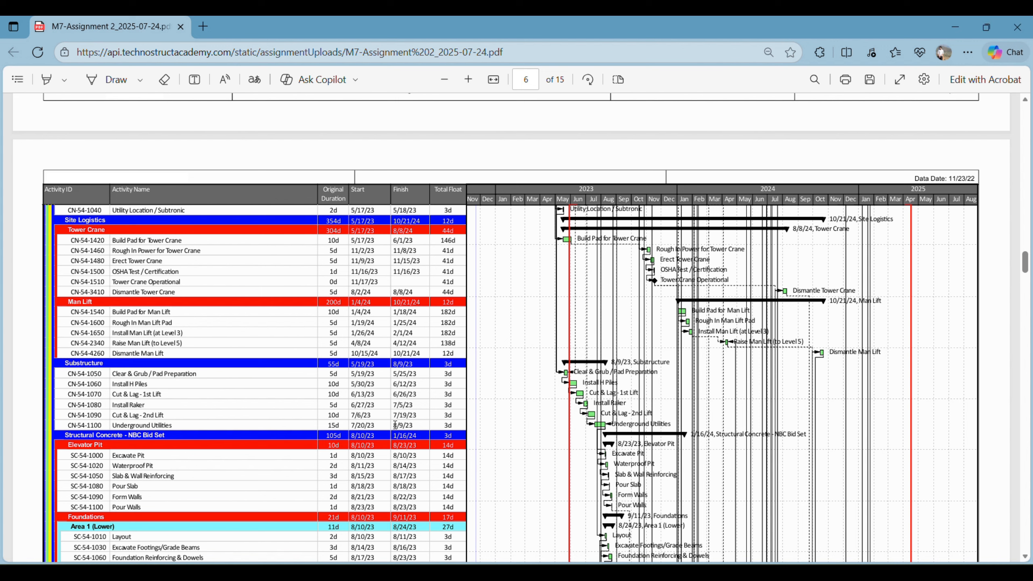
Check the Underground Utilities activity's start and finish dates in the PDF schedule, and switch back to Navisworks.
drag(405, 425, 413, 425)
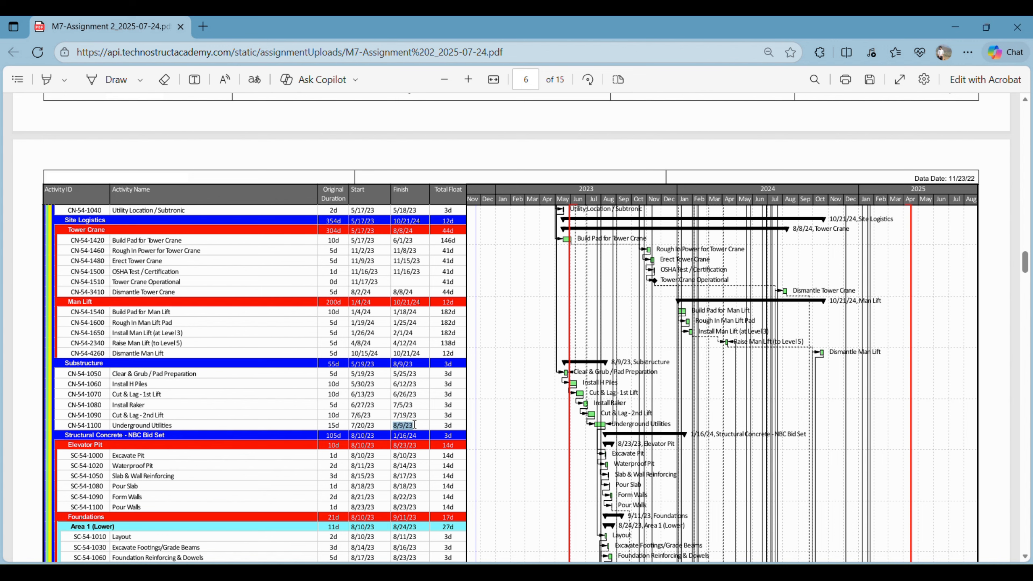
click(361, 425)
drag(113, 425, 169, 426)
right_click(190, 431)
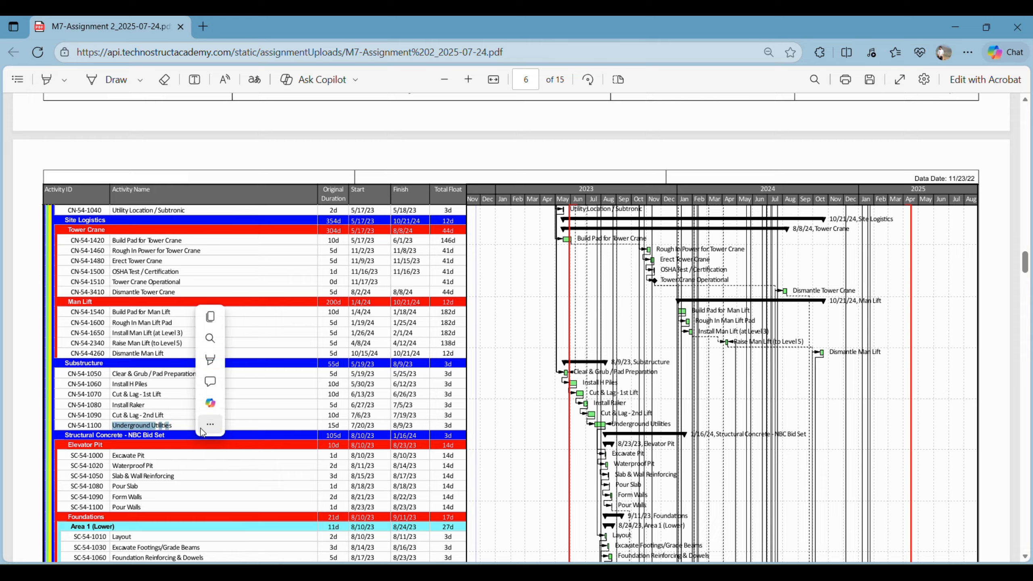
click(347, 428)
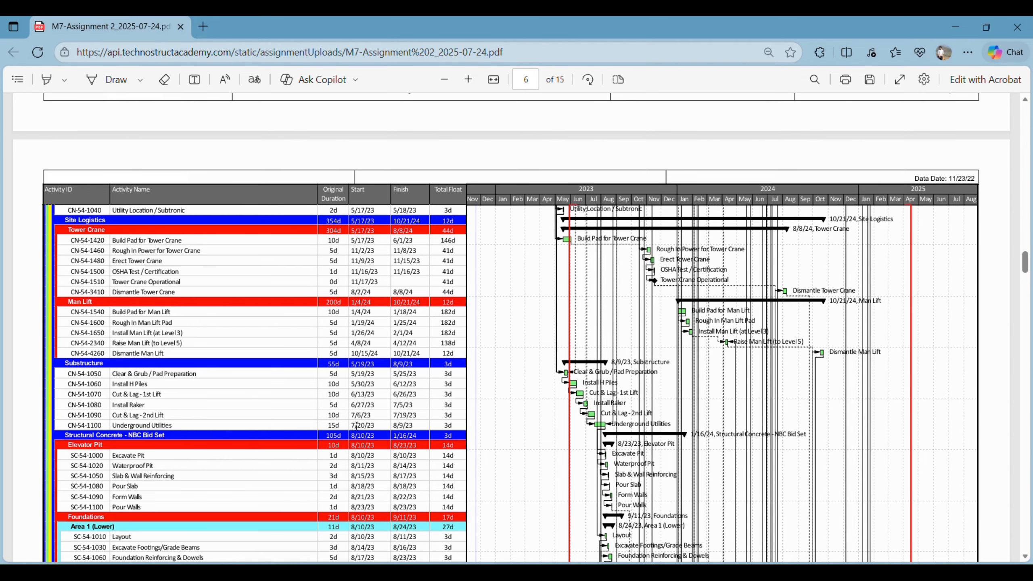
key(alt+Tab)
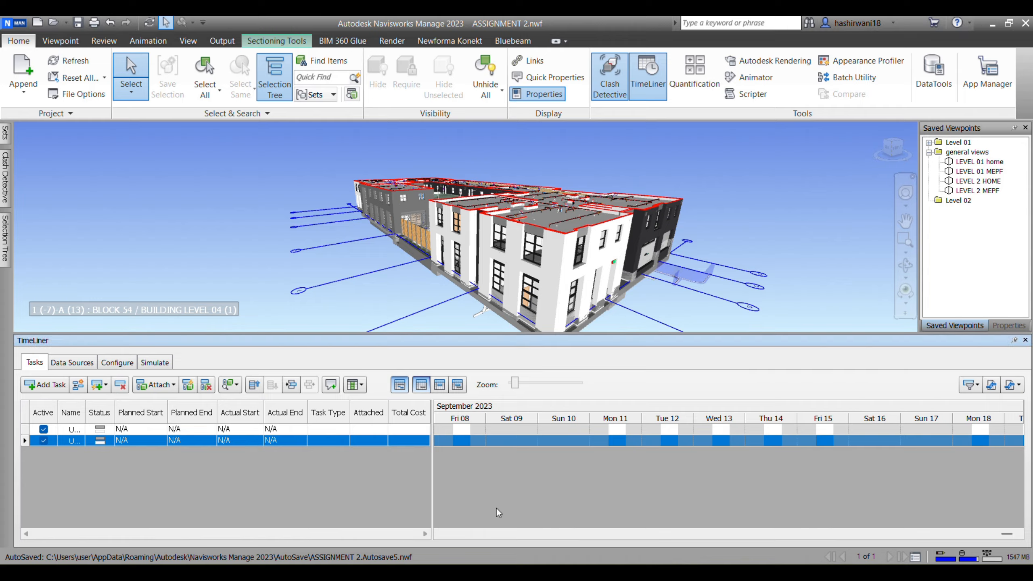
Set the planned end date of the first TimeLiner task to 20-07-2023.
click(188, 429)
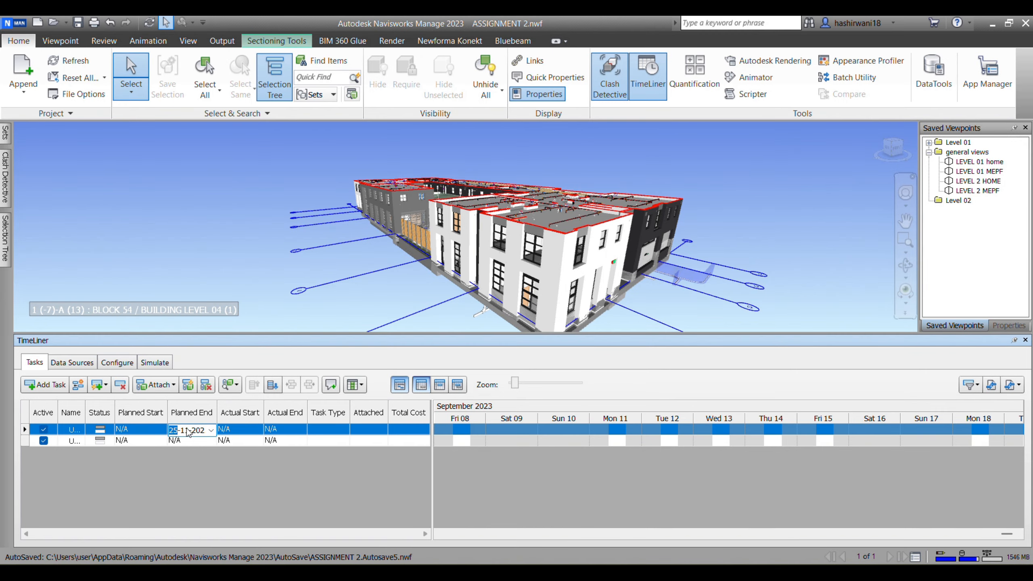
click(211, 430)
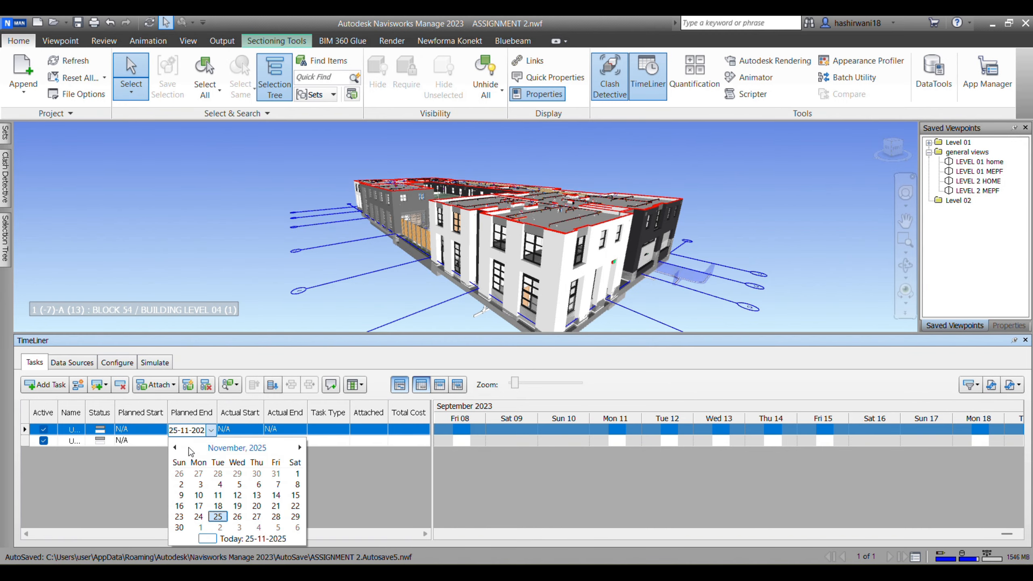
click(264, 452)
click(243, 451)
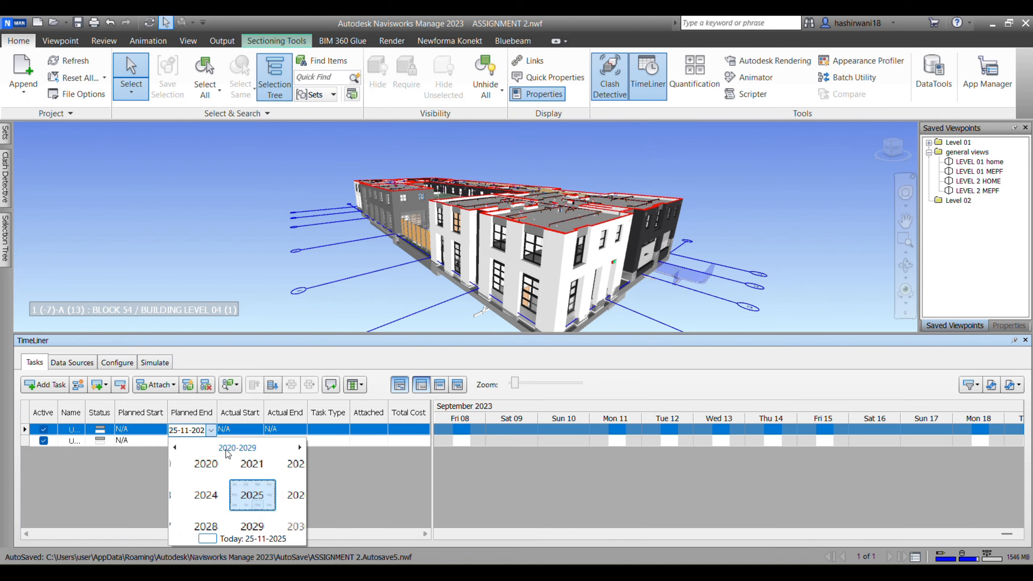
click(186, 495)
click(254, 495)
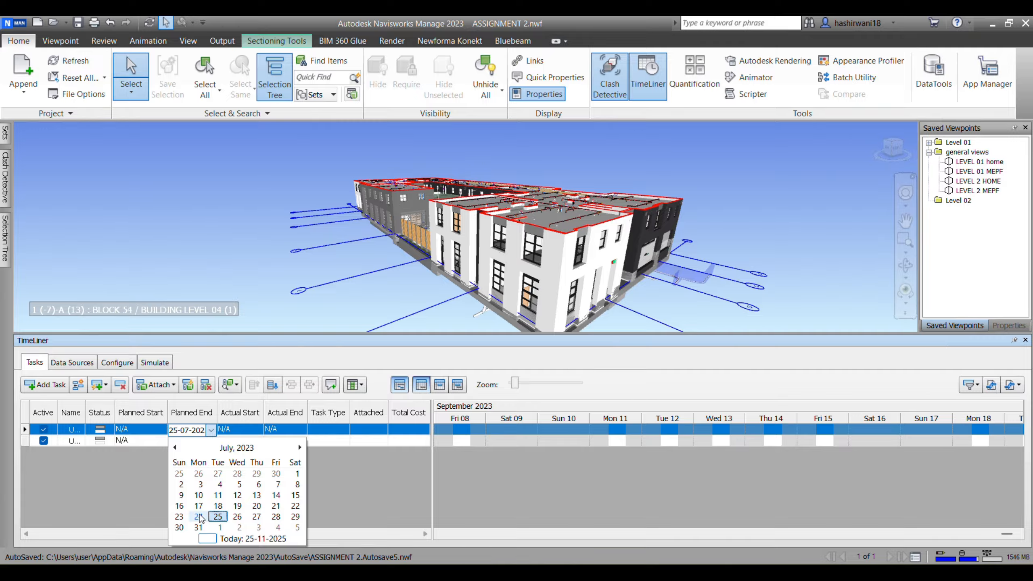
click(257, 506)
Set the actual start date of the first TimeLiner task to 28-07-2023.
click(257, 429)
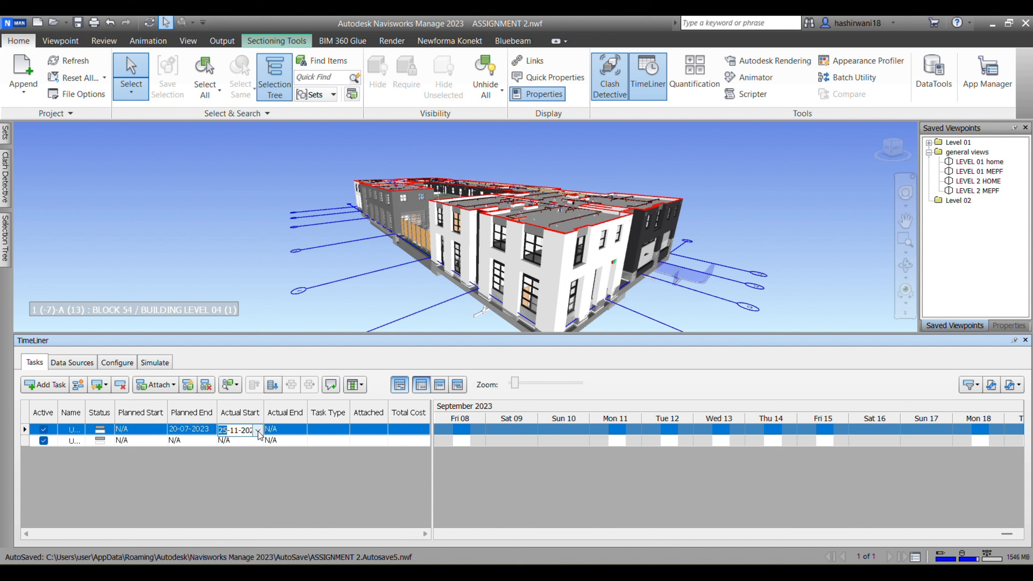
click(257, 430)
click(287, 448)
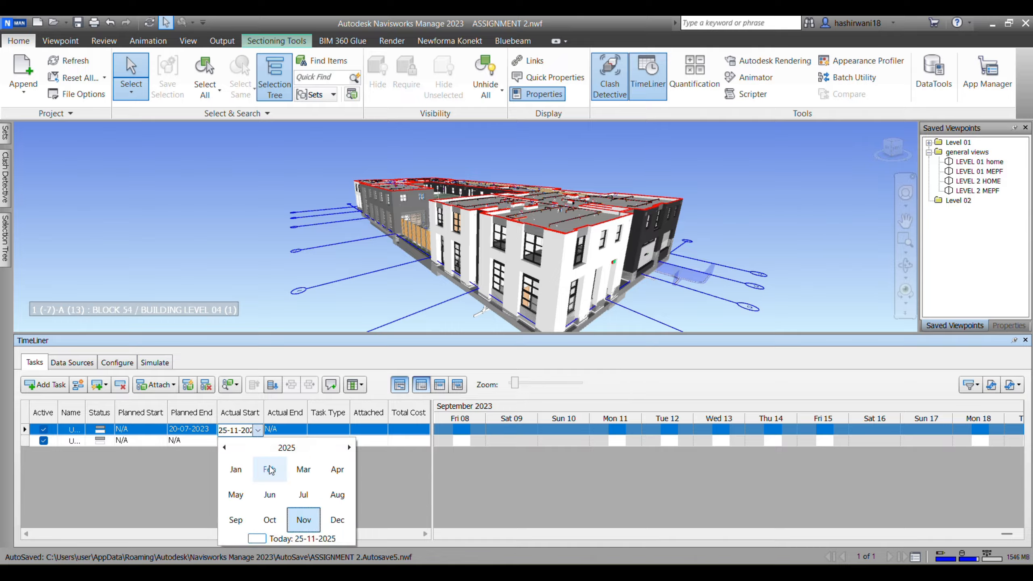
click(286, 448)
click(228, 494)
click(303, 495)
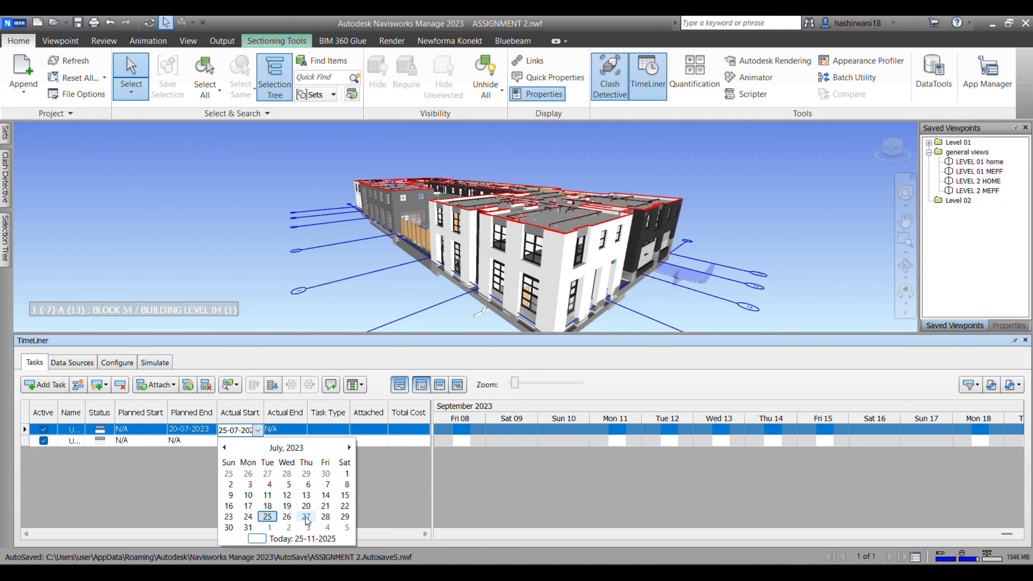
click(326, 516)
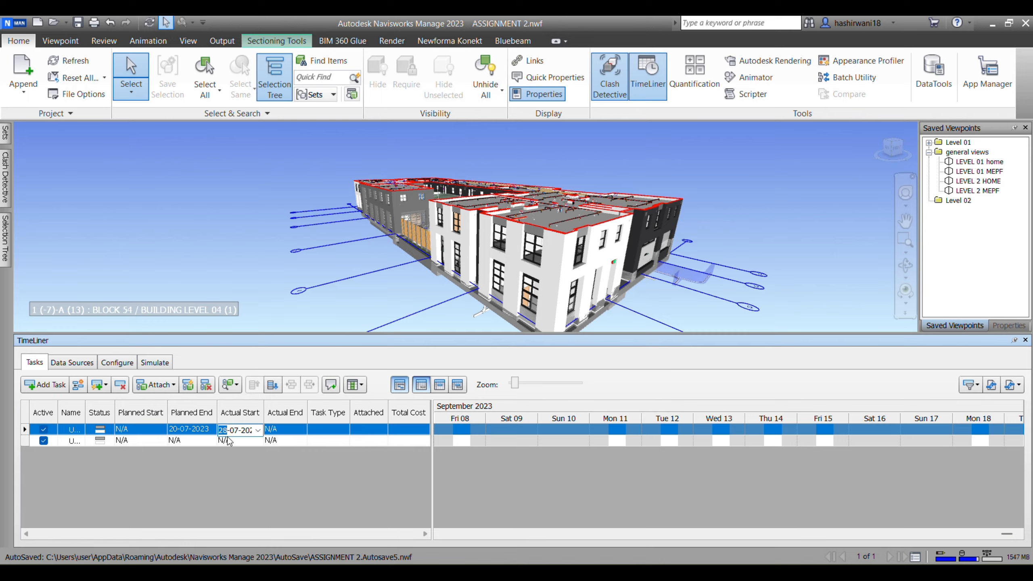
key(Return)
Set the planned end date of the second TimeLiner task to 28-07-2023.
click(210, 440)
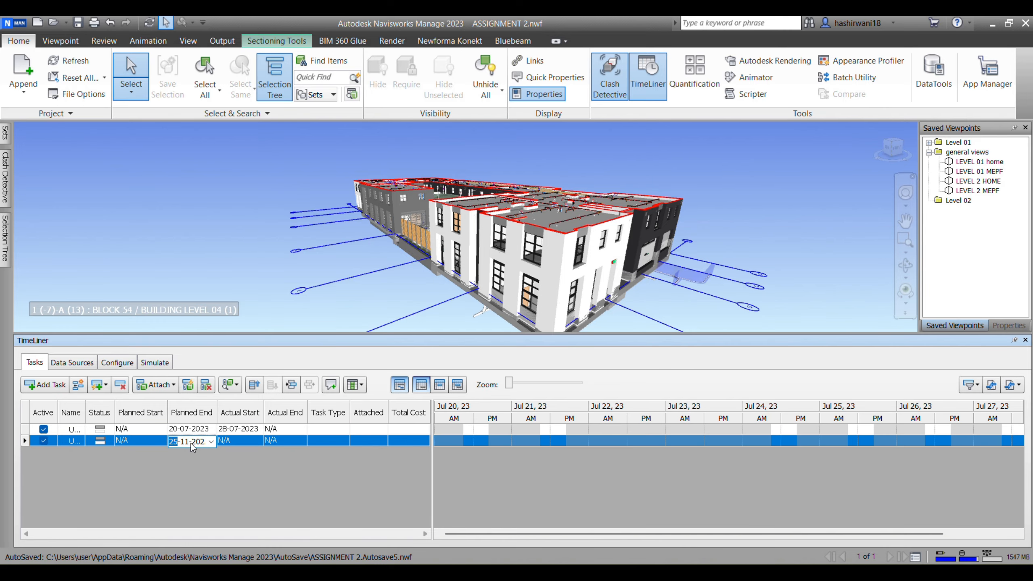
click(211, 441)
click(226, 458)
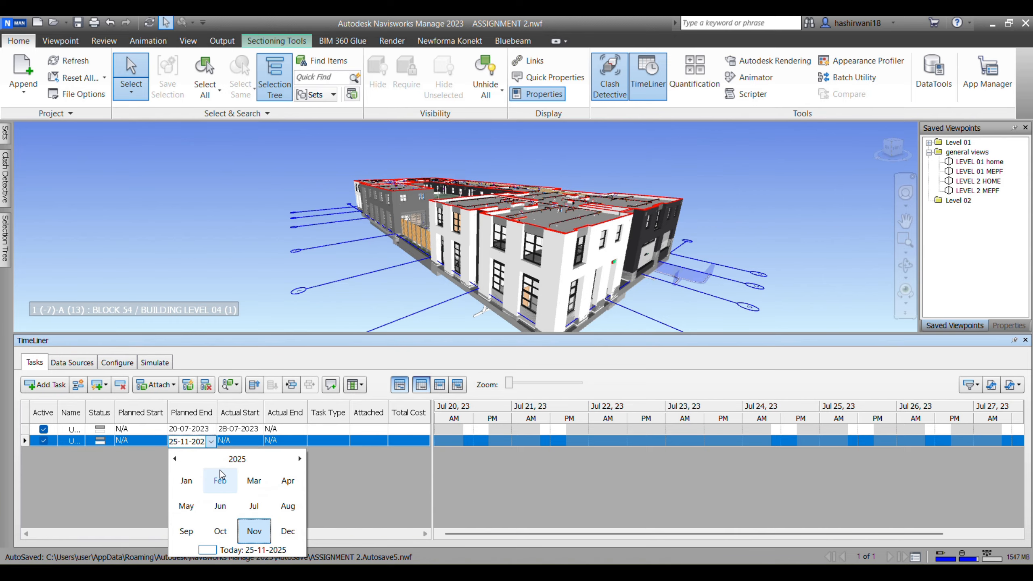
click(240, 459)
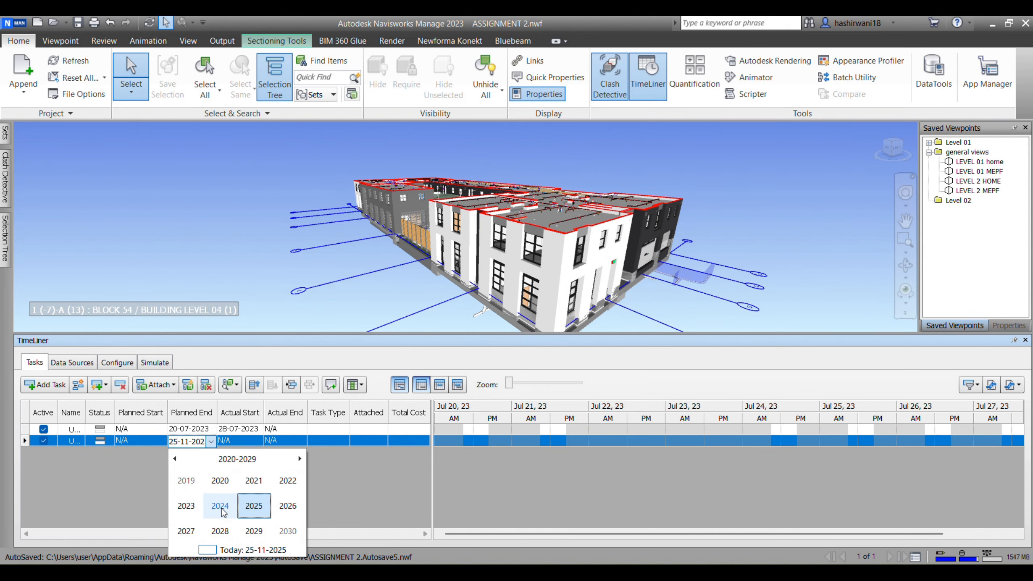
click(186, 505)
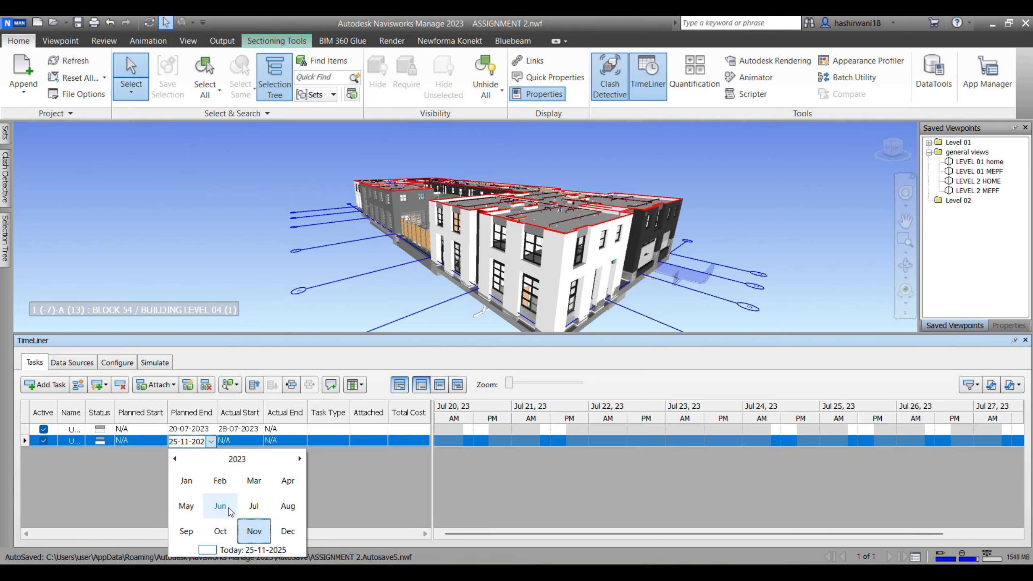
click(254, 506)
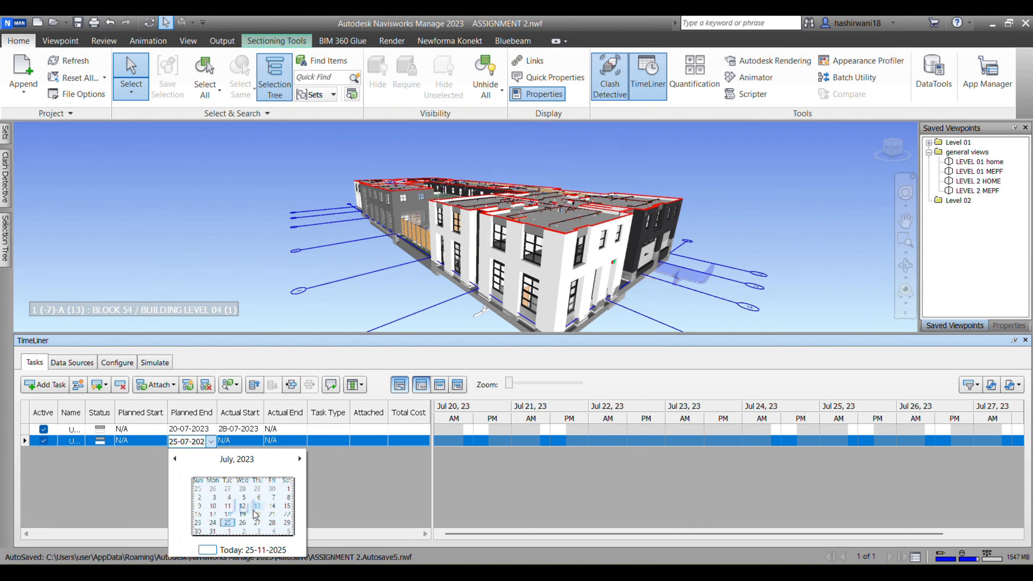
click(276, 527)
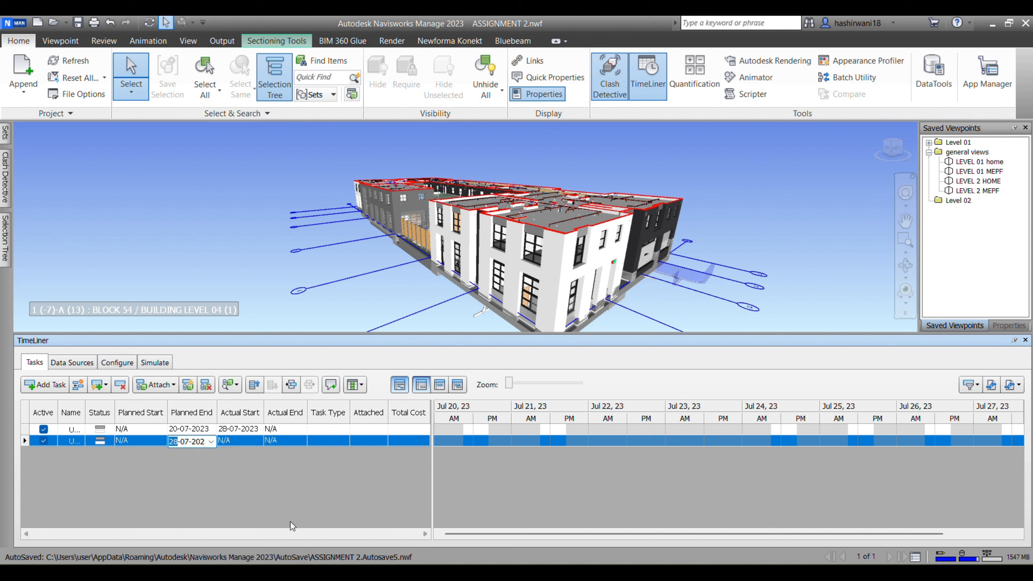
Set the second task's actual start date to 08-08-2023, rechecking the dates in the PDF schedule in Edge.
click(259, 443)
click(258, 442)
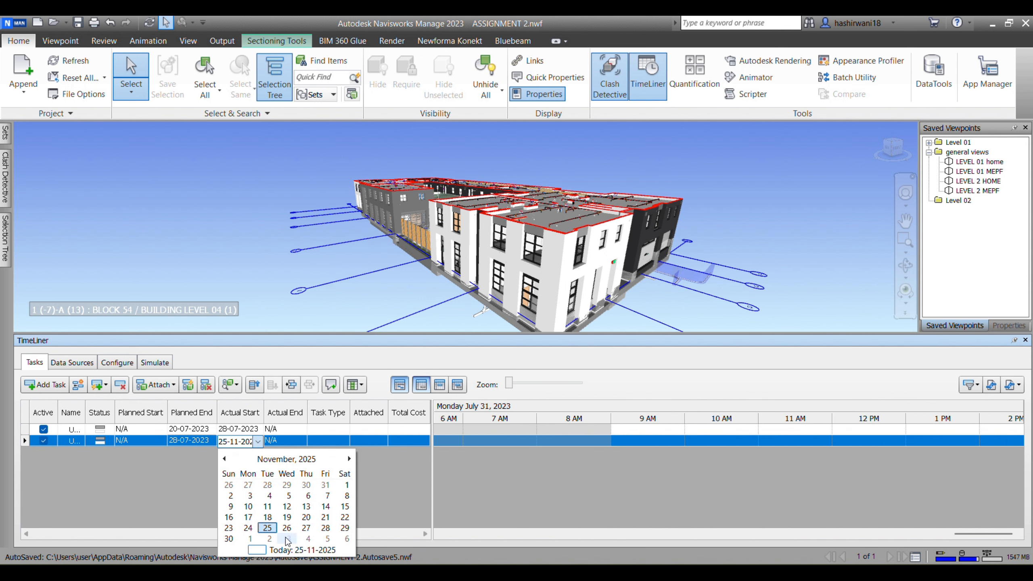
click(285, 459)
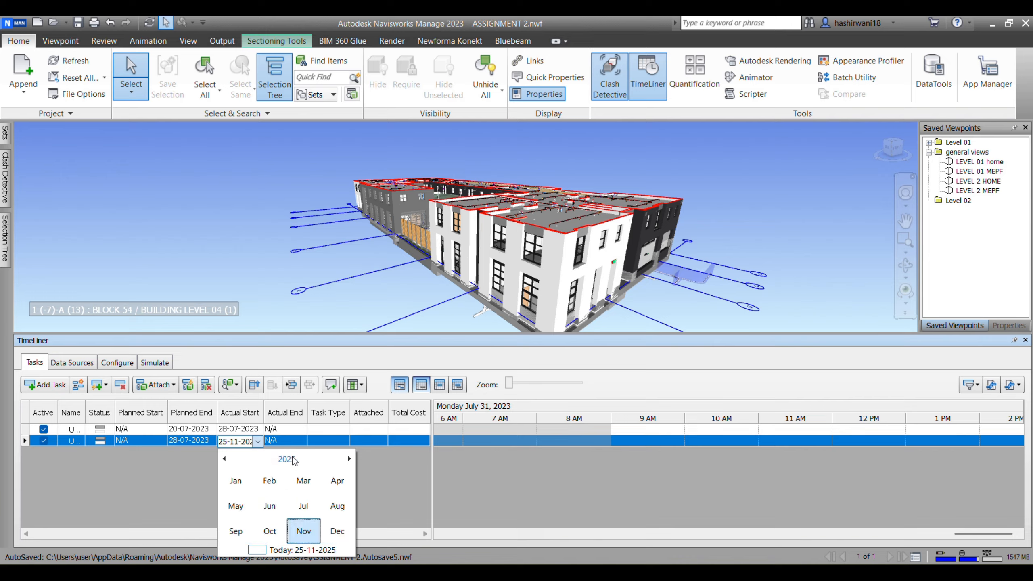
click(282, 459)
click(236, 506)
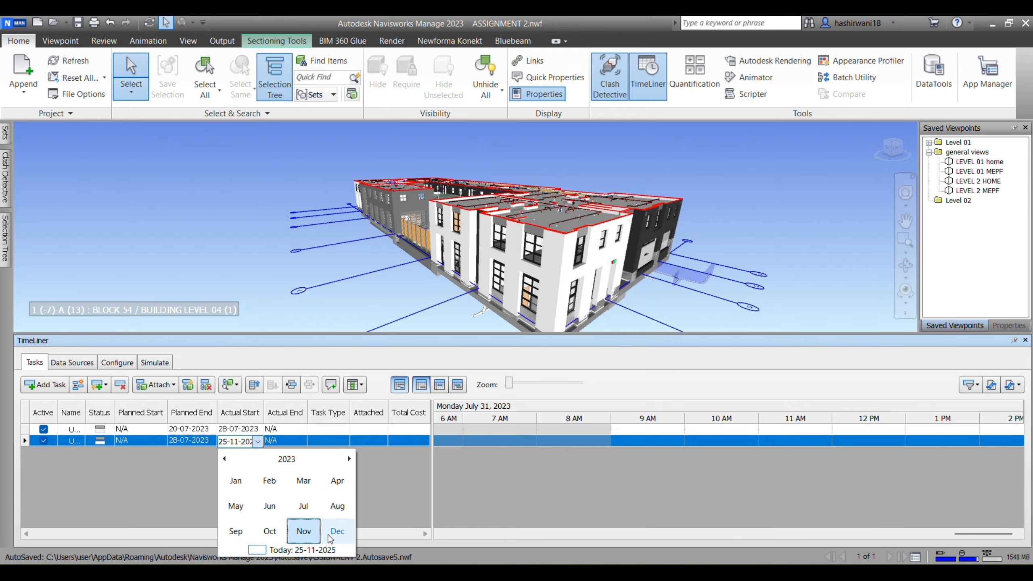
click(344, 515)
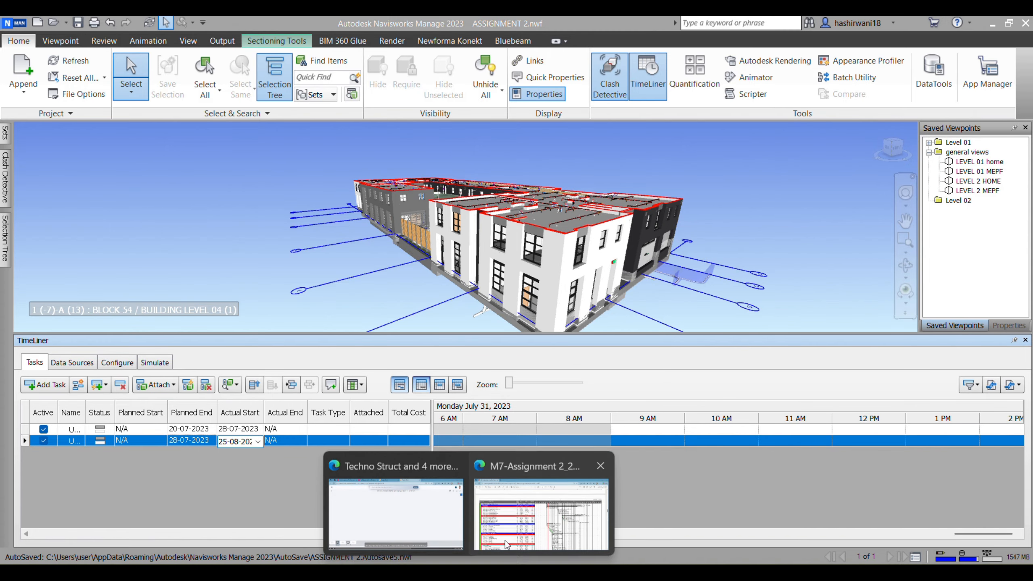
click(512, 529)
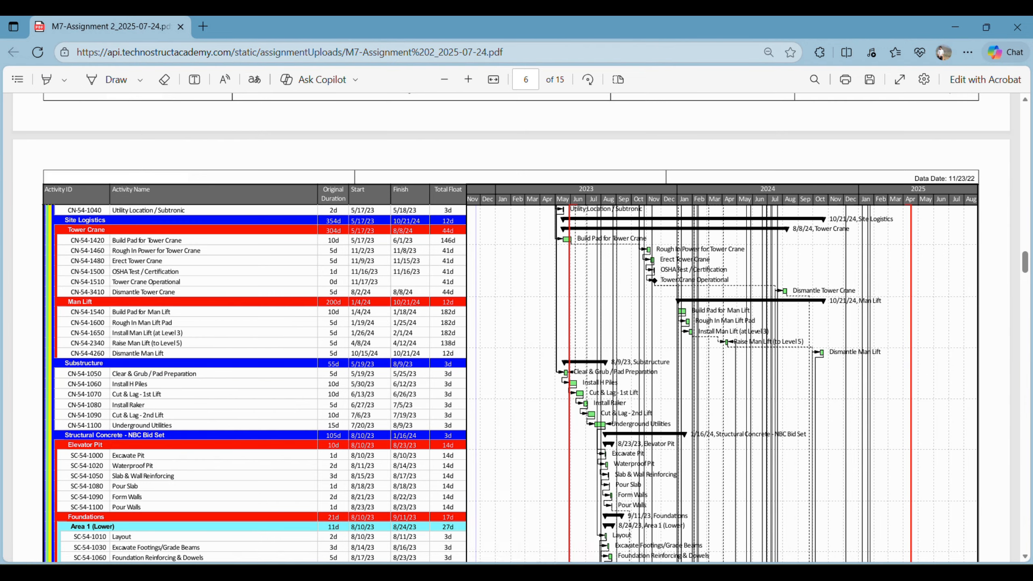
click(528, 537)
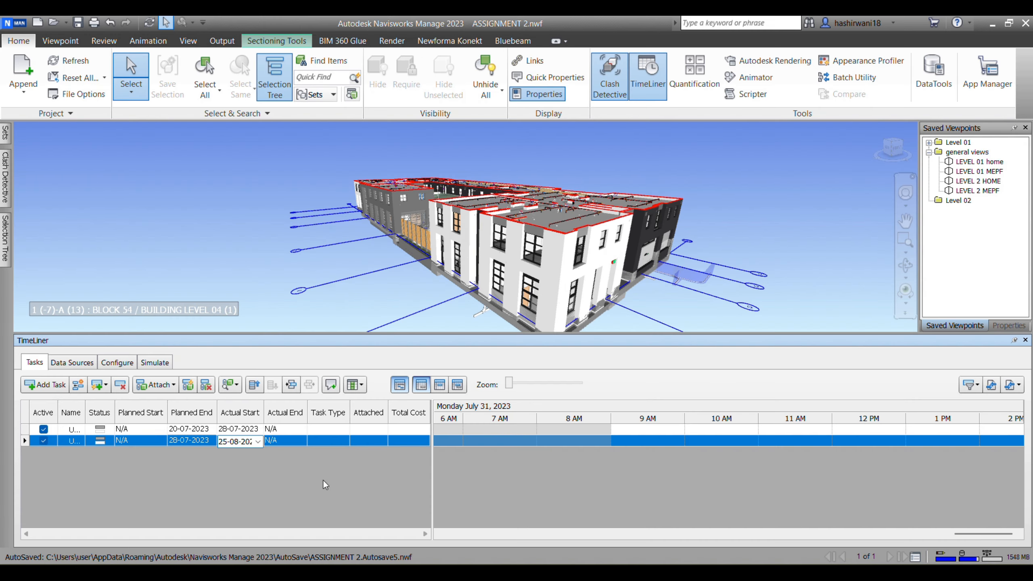
click(258, 441)
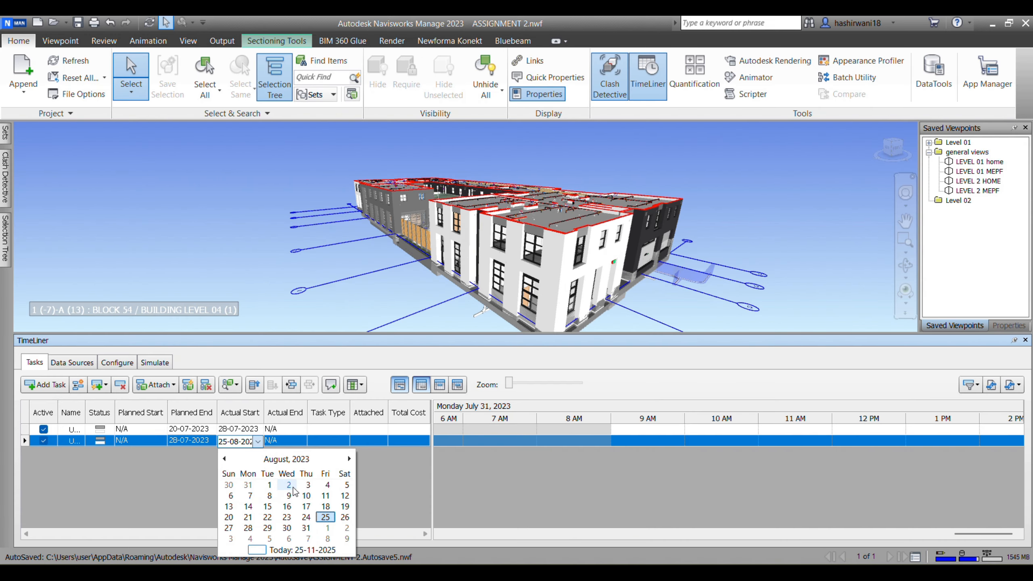
click(269, 495)
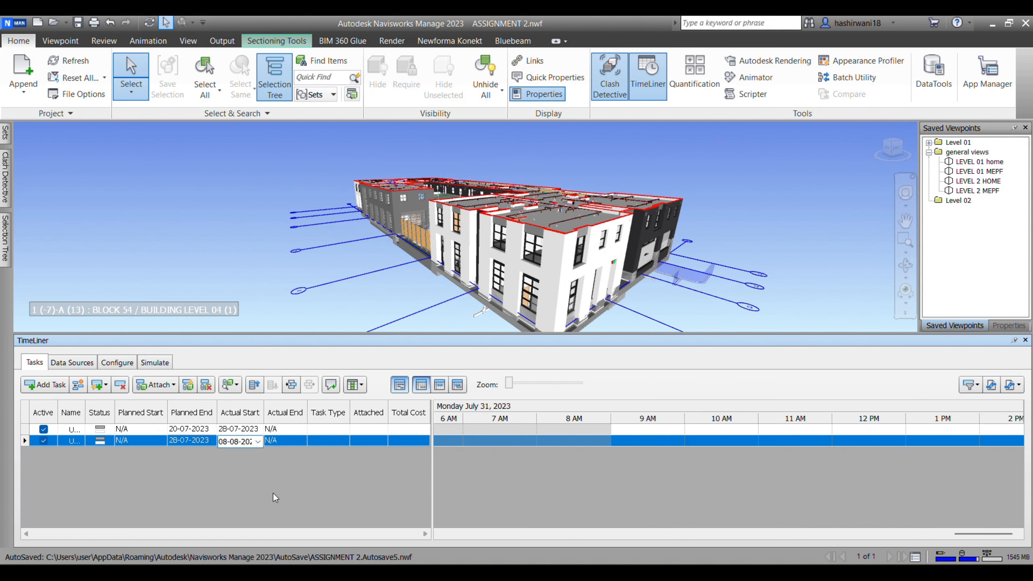
click(333, 481)
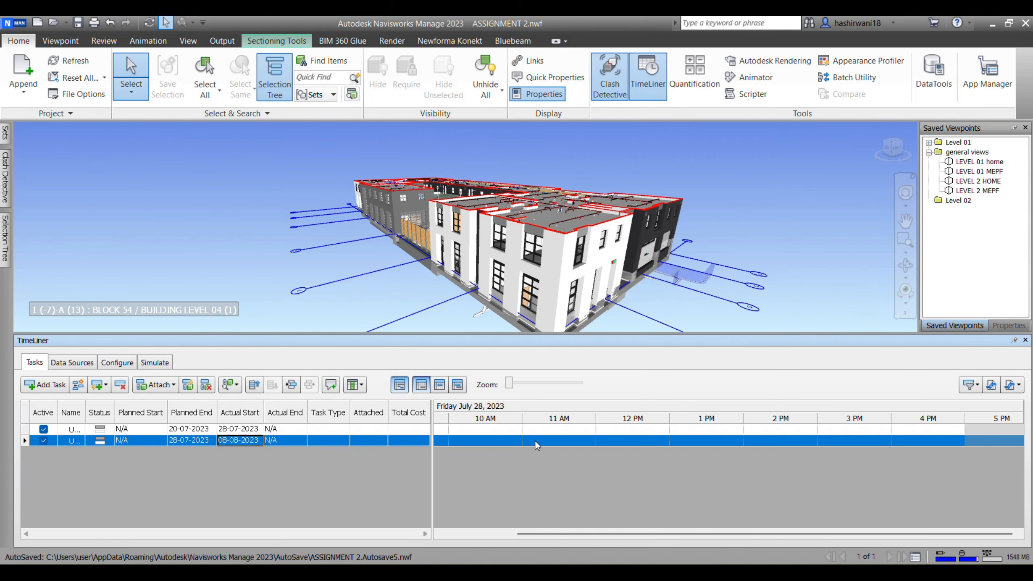
Open the first TimeLiner task's planned start date for editing.
drag(681, 535, 620, 539)
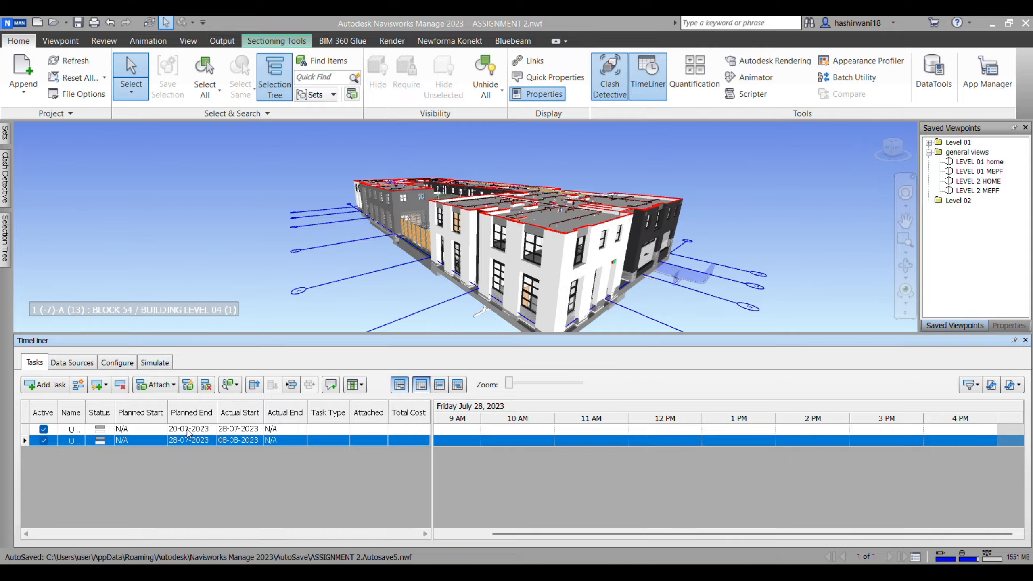
double_click(165, 430)
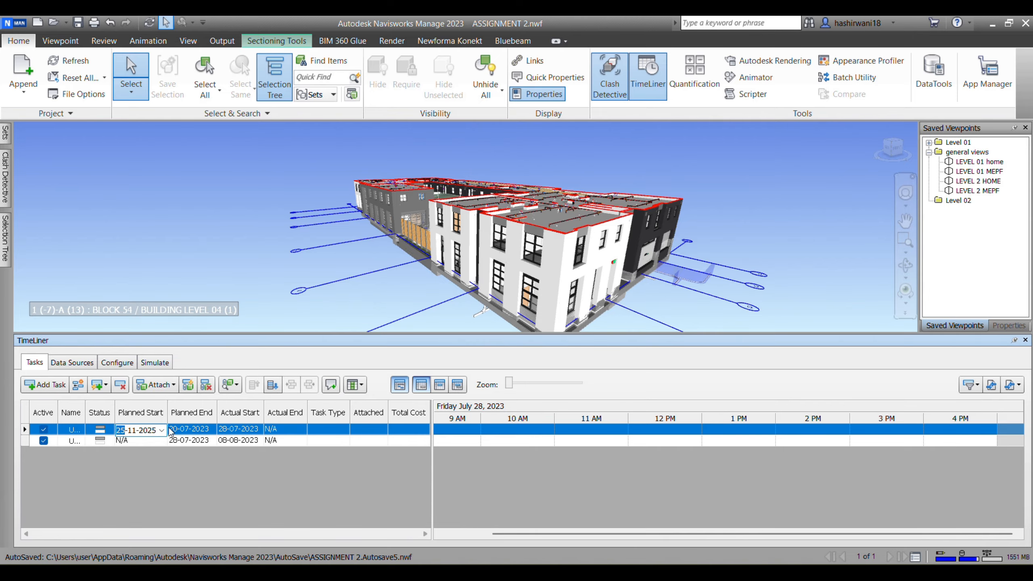
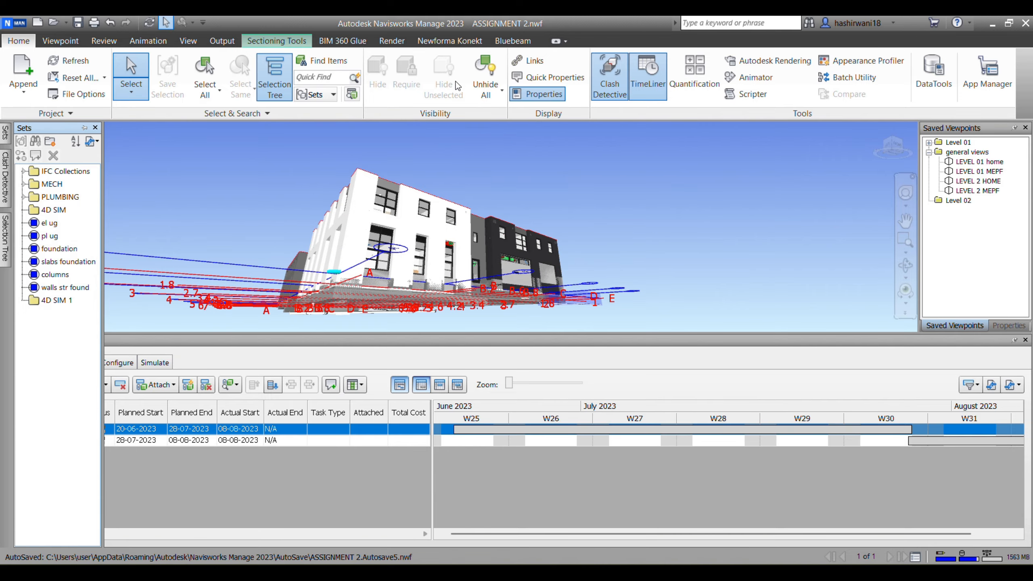
Examine the building from underneath and check the name of the first TimeLiner task.
shift+middle_drag(514, 238, 516, 206)
scroll(525, 272, up, 2)
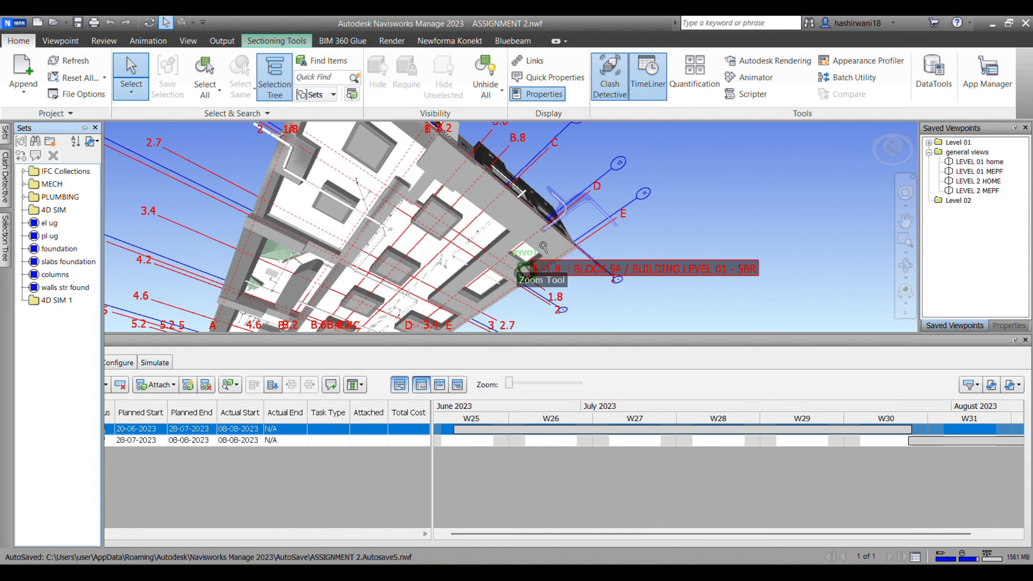
scroll(562, 221, up, 1)
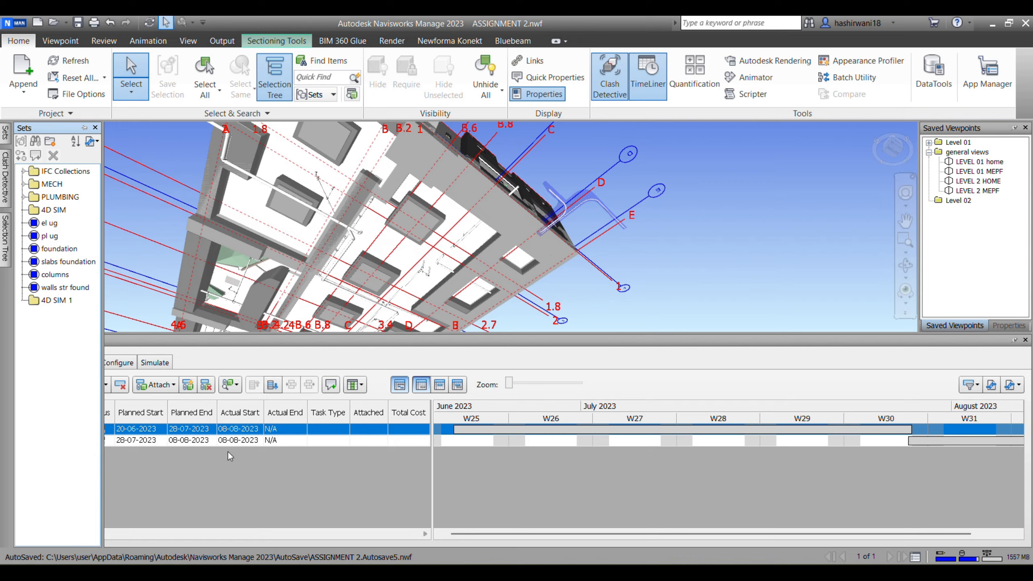
click(179, 535)
click(71, 430)
click(73, 430)
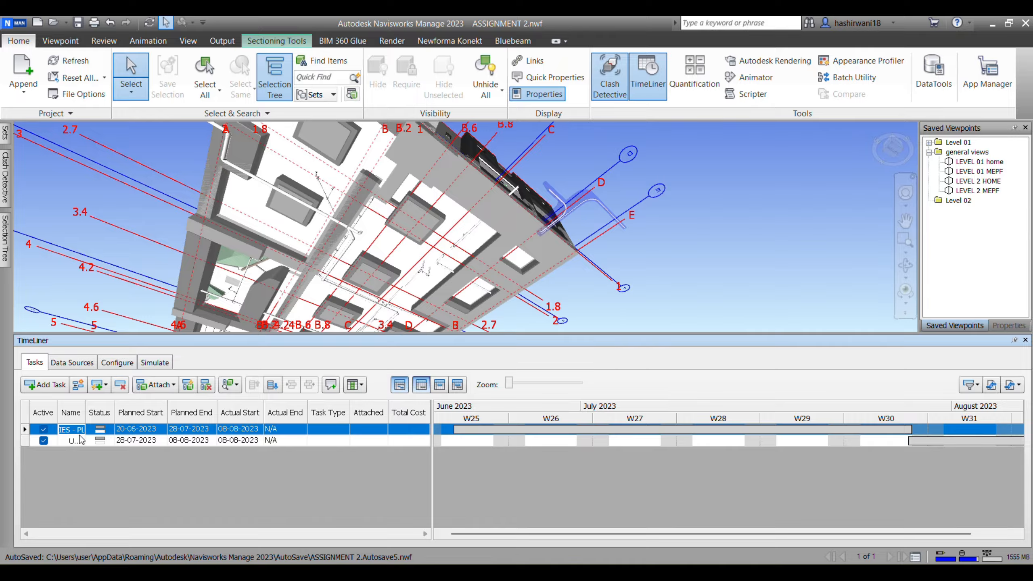
click(690, 251)
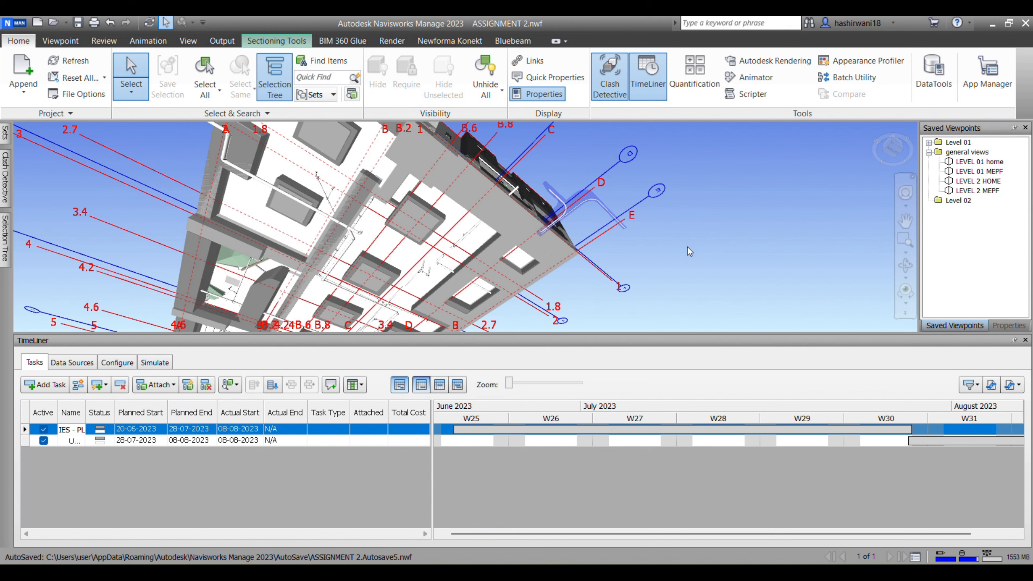
Pick a plumbing pipe beneath the building, locate it in the Selection Tree, and clear the selection.
scroll(358, 247, up, 5)
click(341, 218)
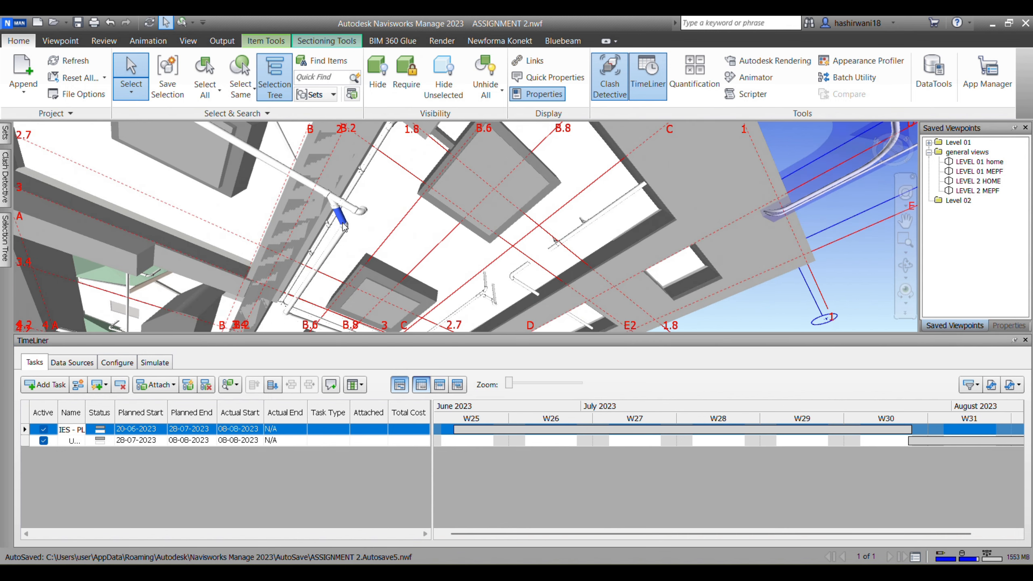
middle_drag(341, 221, 374, 236)
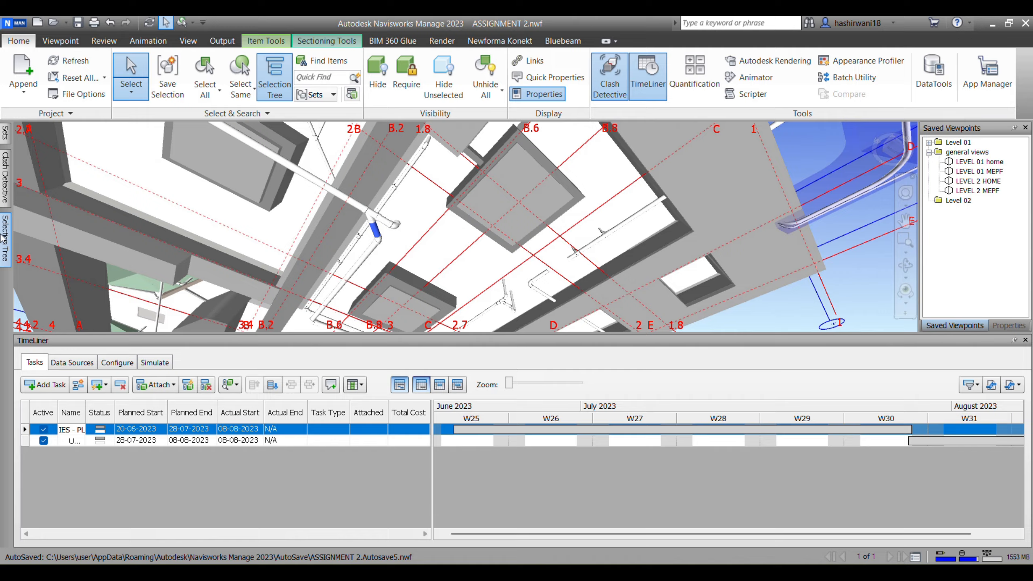
mouse_move(3, 230)
scroll(115, 272, up, 3)
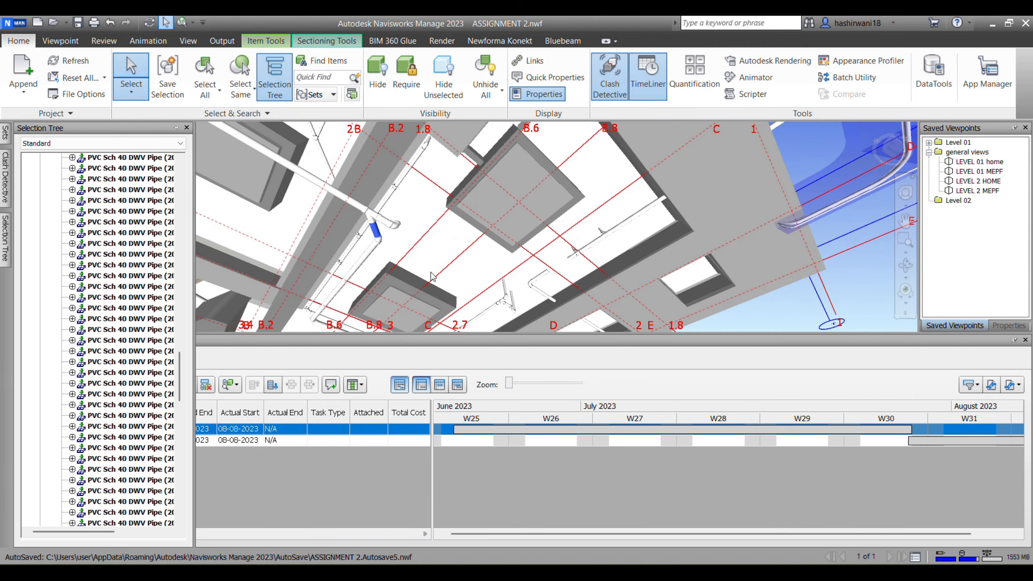
click(851, 276)
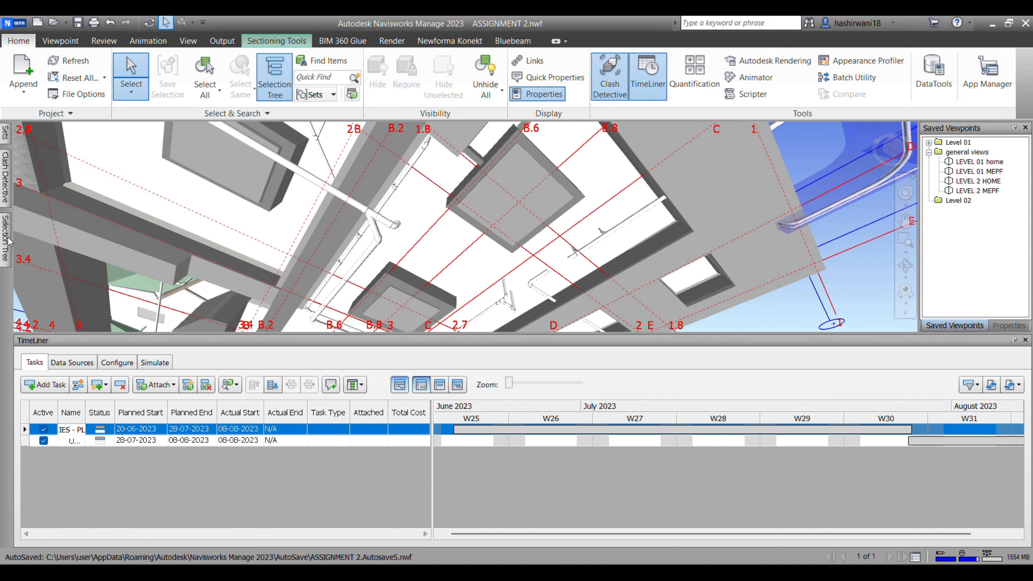
Select the P-LUG.nwc underground plumbing model in the Selection Tree and examine its pipes from below and above the building.
mouse_move(8, 241)
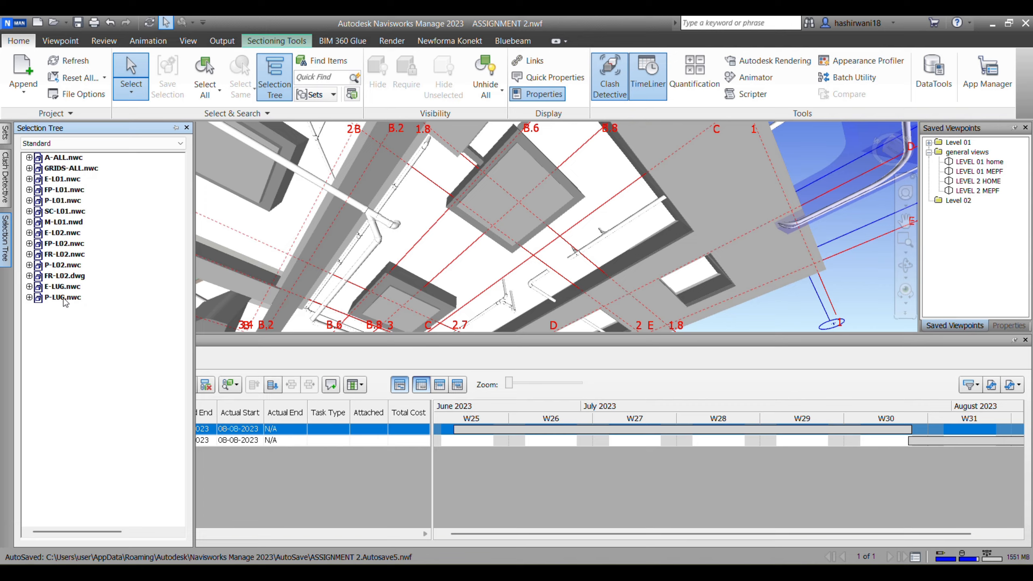
click(63, 299)
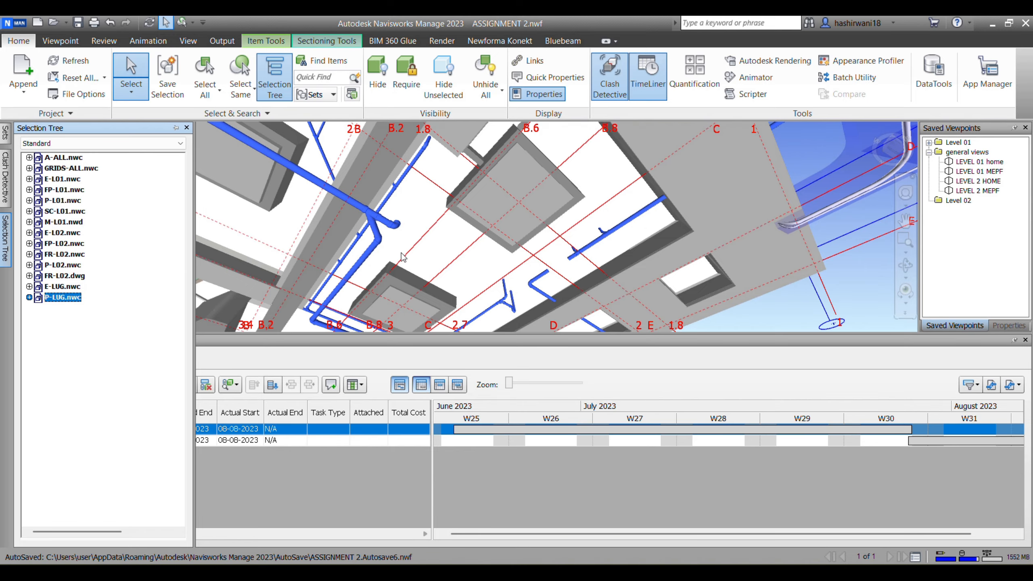
scroll(490, 229, down, 4)
scroll(490, 229, down, 4)
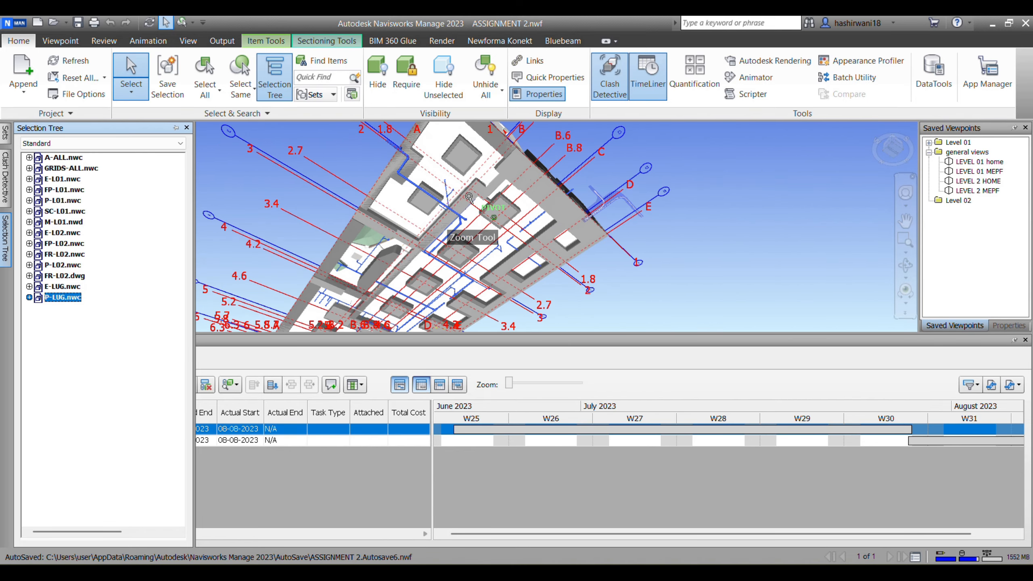
scroll(444, 188, down, 2)
shift+middle_drag(444, 186, 461, 245)
middle_drag(460, 245, 460, 261)
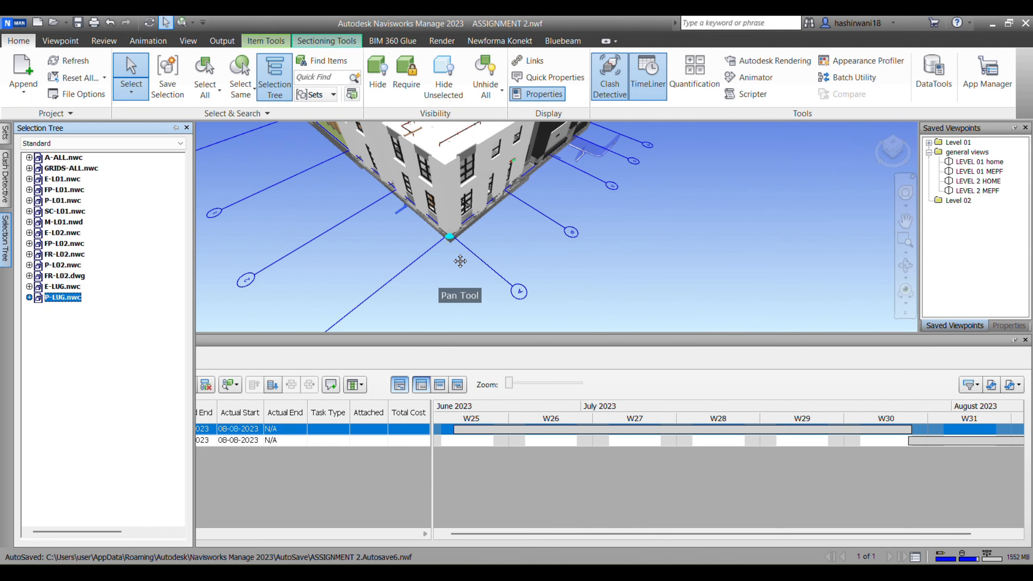
scroll(460, 261, up, 6)
middle_drag(426, 219, 457, 164)
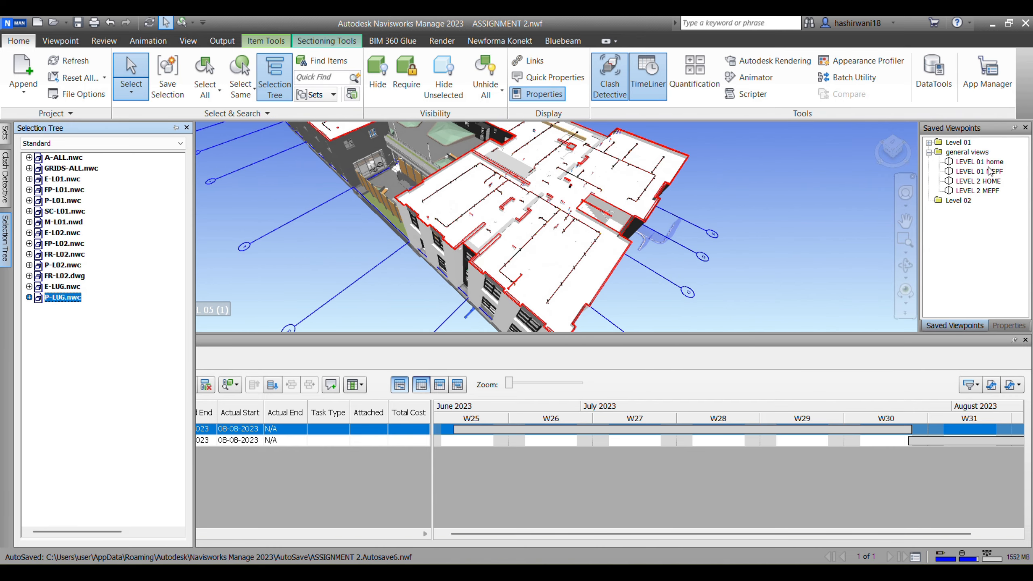
Restore the LEVEL 01 MEPF saved viewpoint and examine the selected underground piping.
click(980, 171)
scroll(357, 277, up, 3)
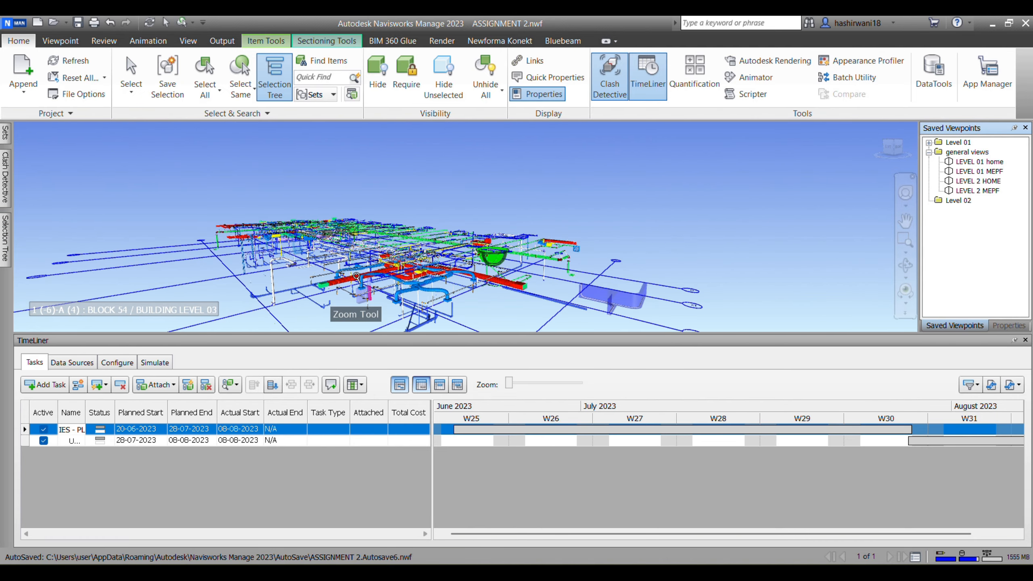
scroll(357, 277, up, 5)
scroll(342, 244, up, 4)
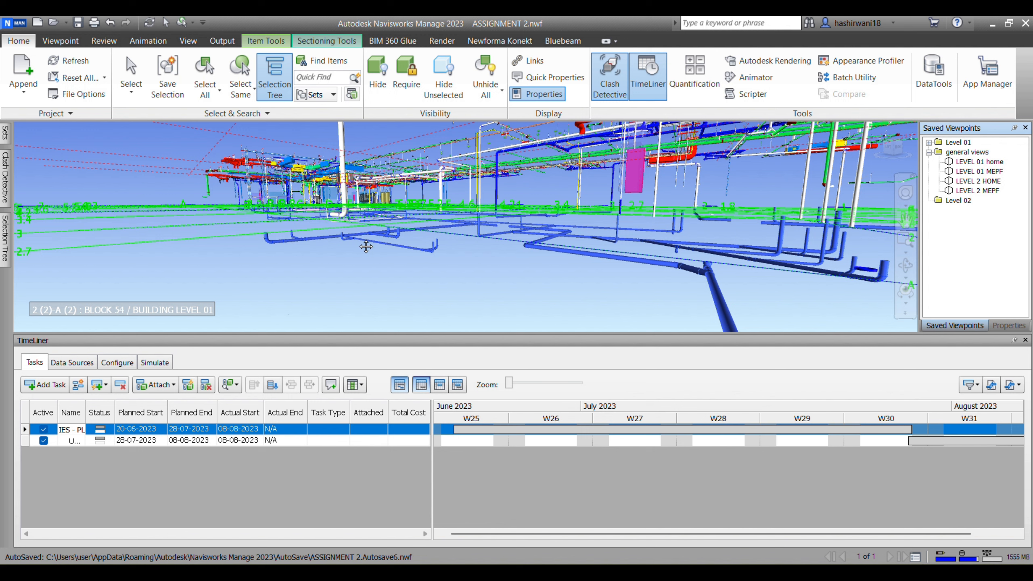
scroll(350, 164, down, 6)
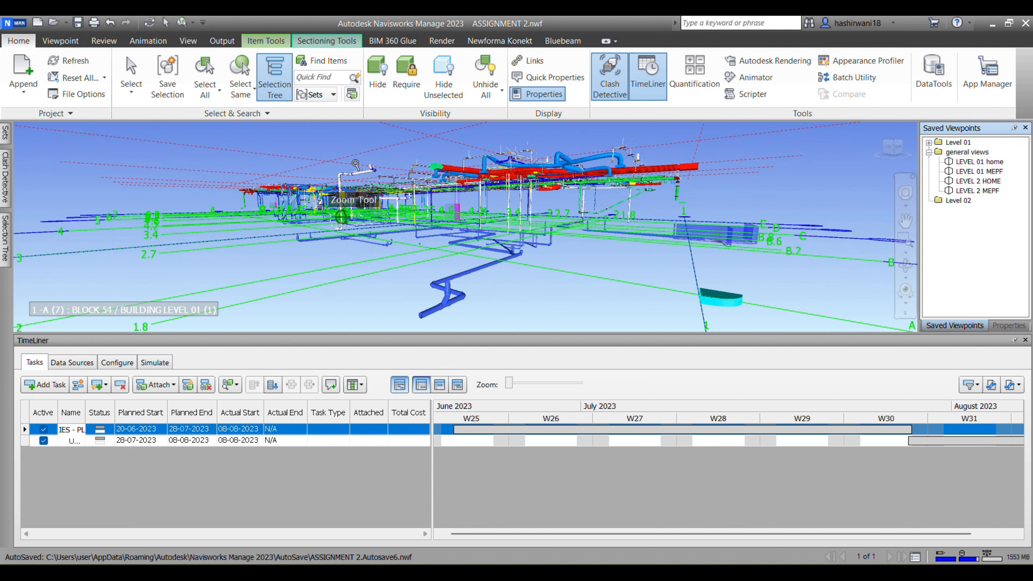
Save the selected underground plumbing as a selection set named UG- PL inside the 4D SIM 1 folder.
click(5, 132)
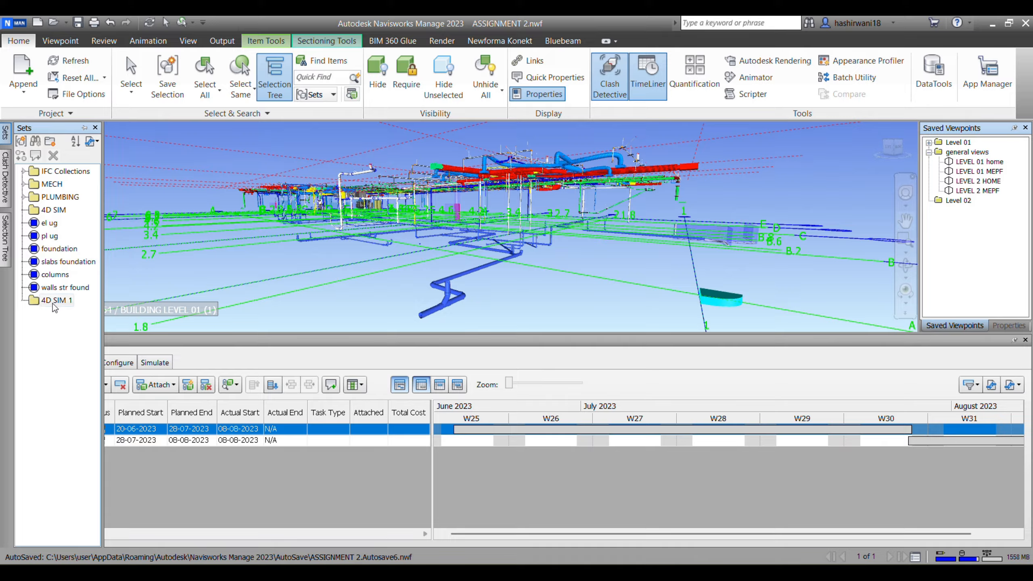
click(21, 146)
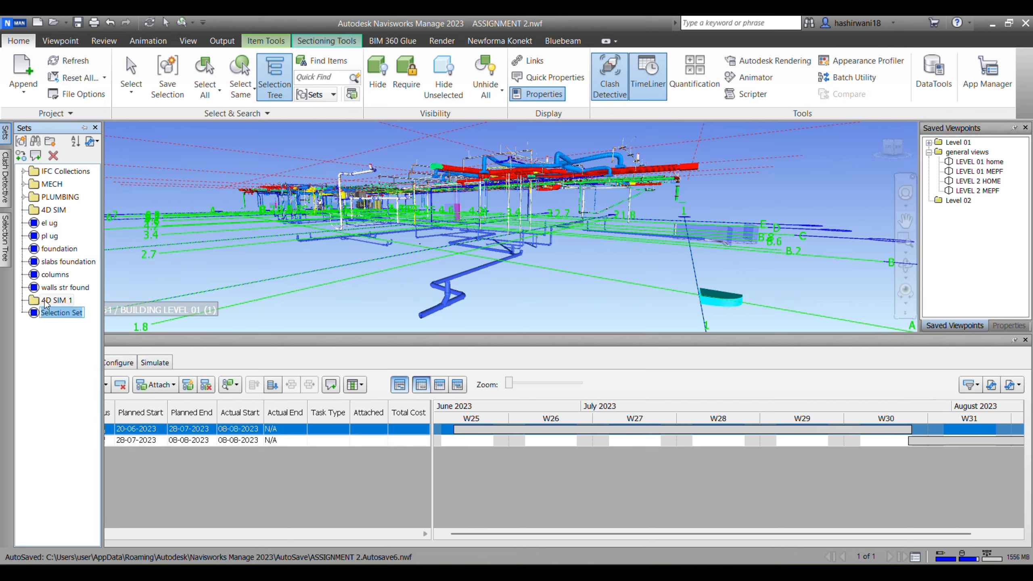
click(60, 312)
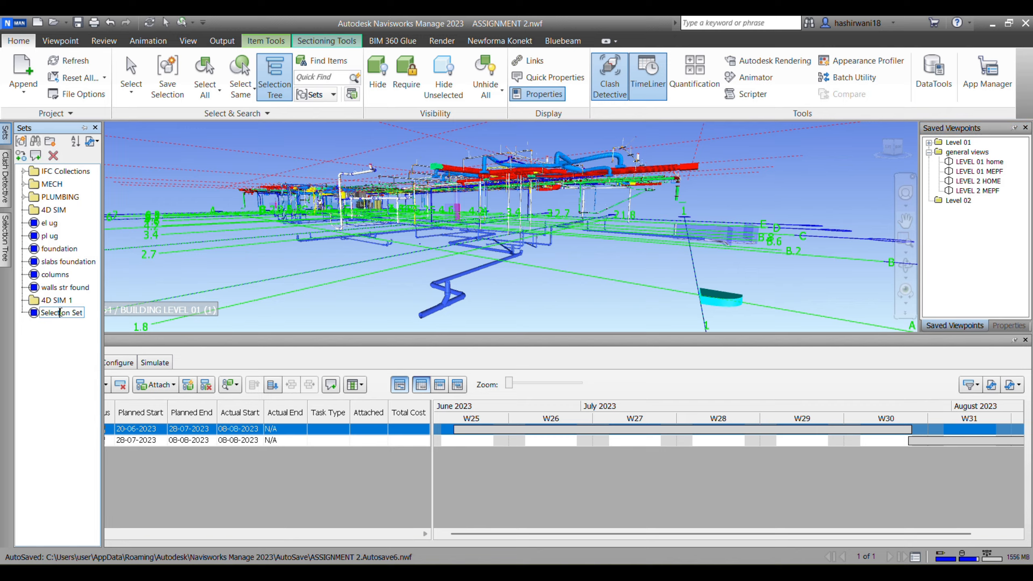
drag(81, 312, 40, 312)
key(BackSpace)
key(Return)
mouse_move(48, 314)
mouse_down()
mouse_move(75, 309)
mouse_move(52, 307)
mouse_up()
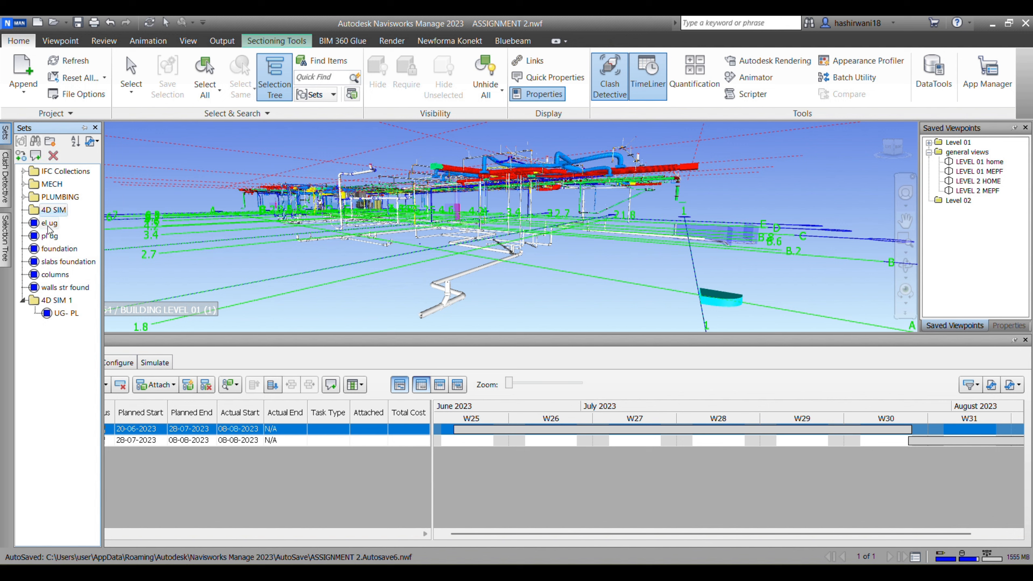
Compare the elements held by the 4D SIM 1 folder and the el ug and pl ug sets.
click(59, 304)
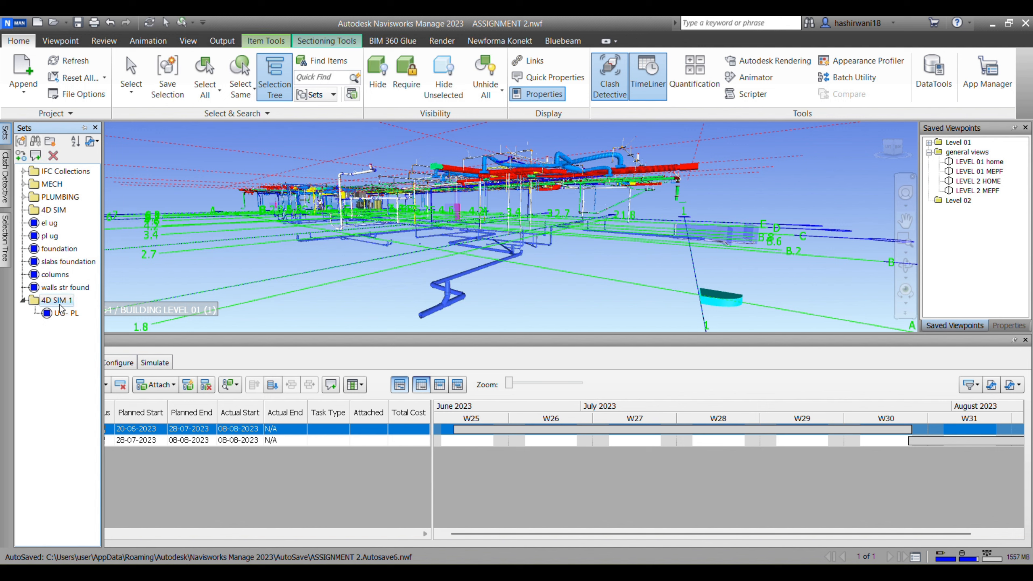
click(52, 227)
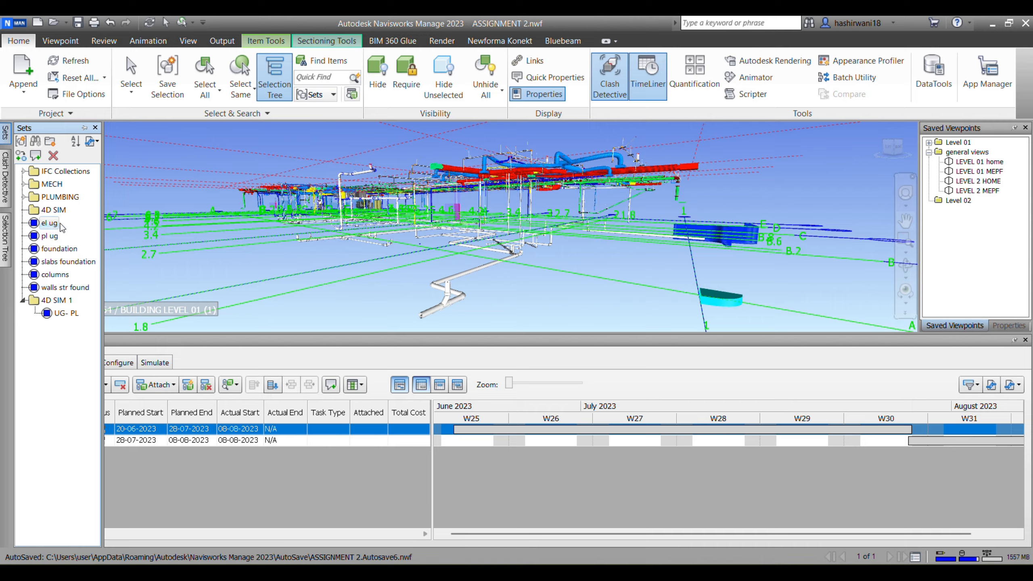
click(55, 238)
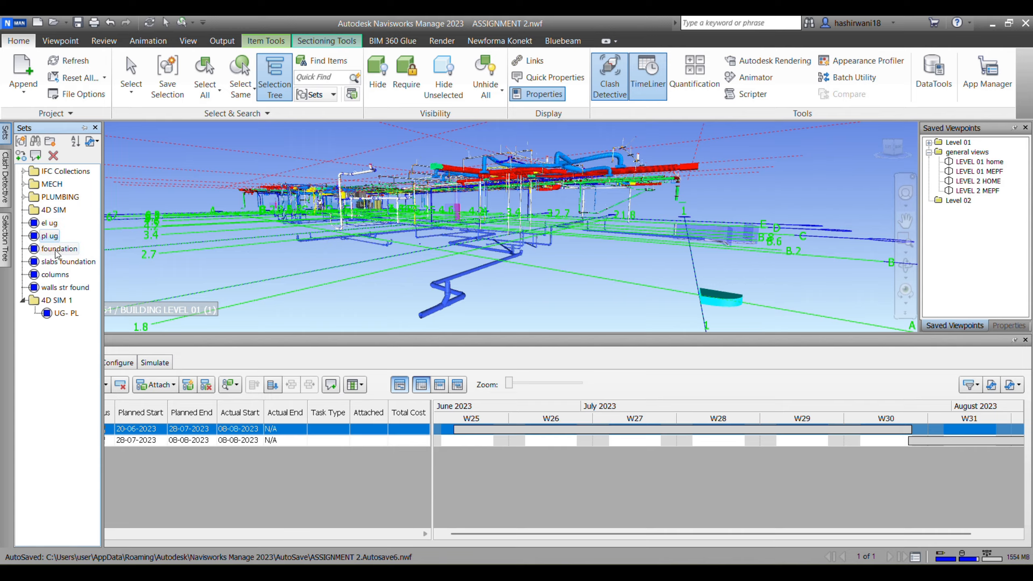
scroll(320, 242, down, 3)
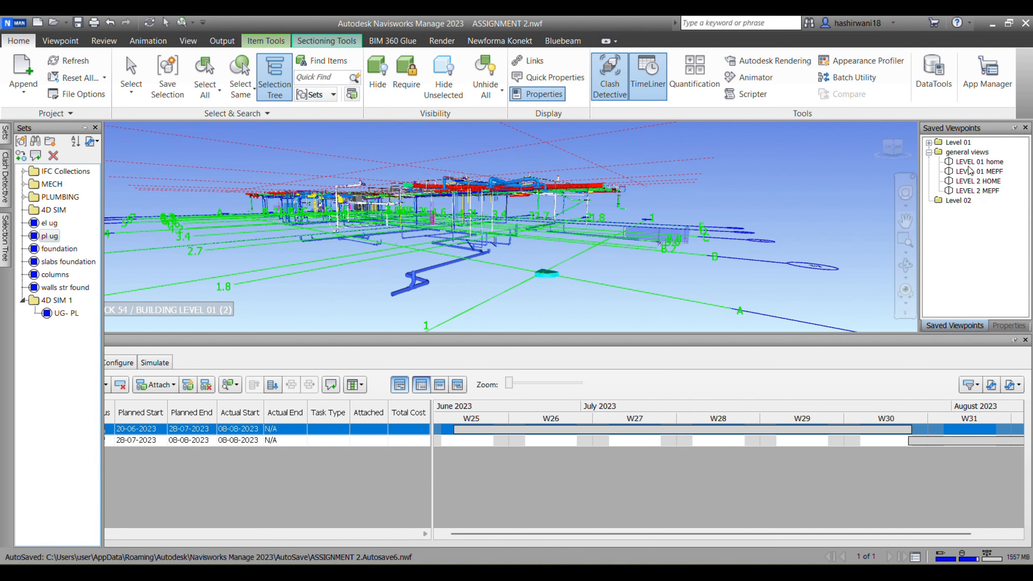
Restore the LEVEL 01 home viewpoint and lower the top section plane to cut through the level 01 walls.
click(983, 164)
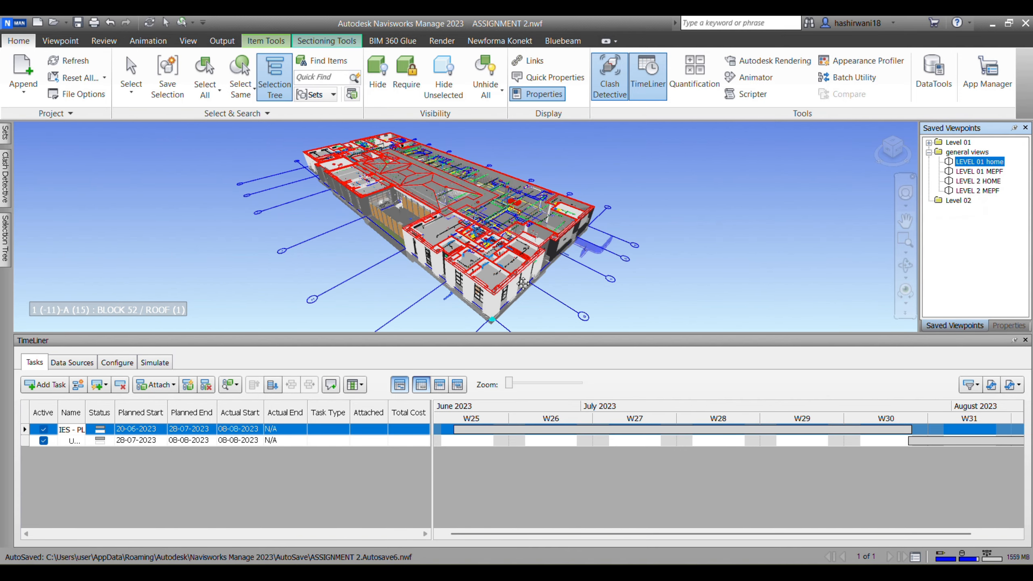
scroll(430, 271, up, 3)
middle_drag(430, 272, 436, 285)
scroll(436, 287, down, 2)
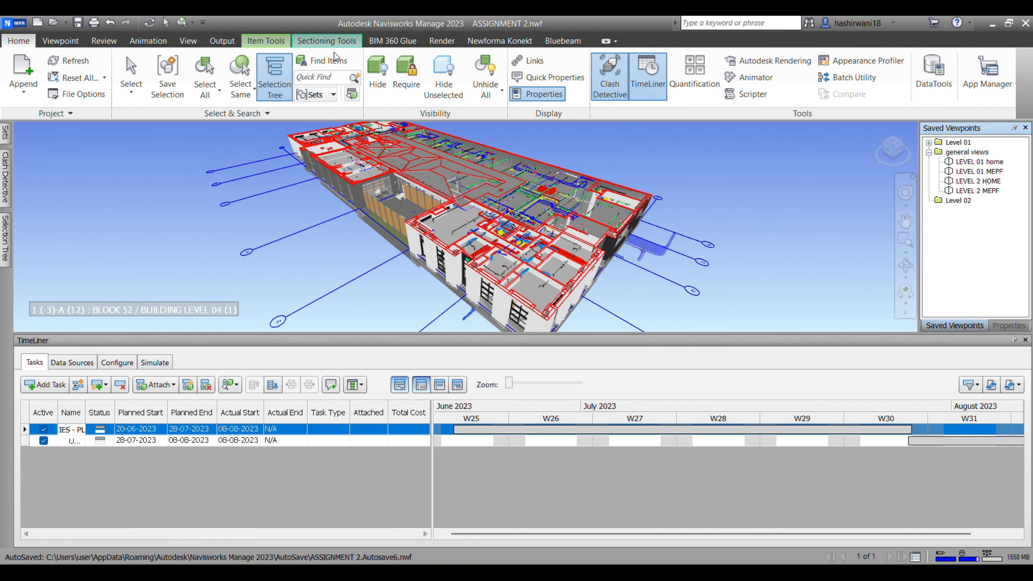
click(339, 42)
click(202, 73)
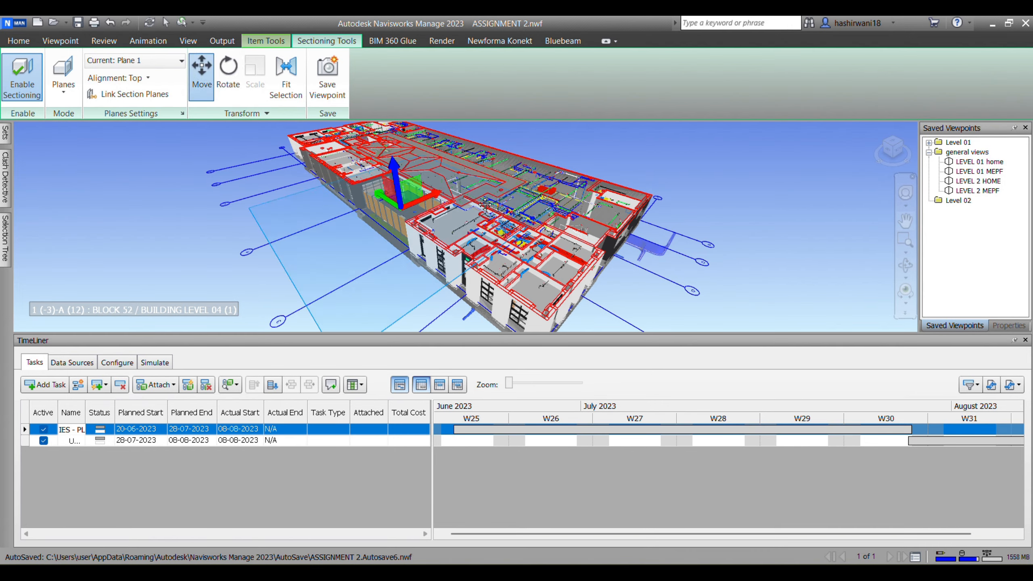
mouse_move(398, 175)
mouse_down()
mouse_move(405, 220)
mouse_move(405, 184)
mouse_up()
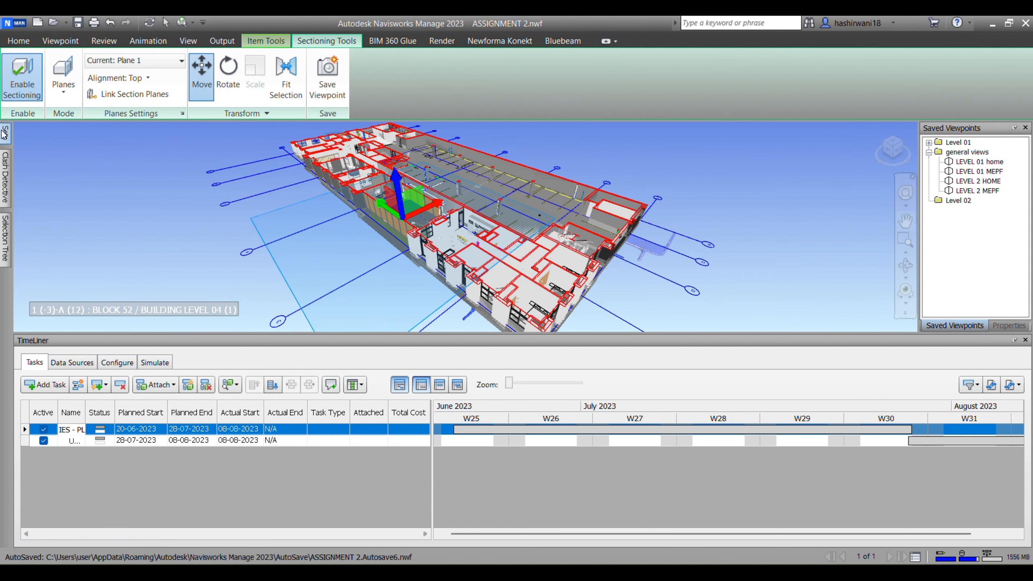
Hide the A-ALL.nwc architectural model.
mouse_move(6, 252)
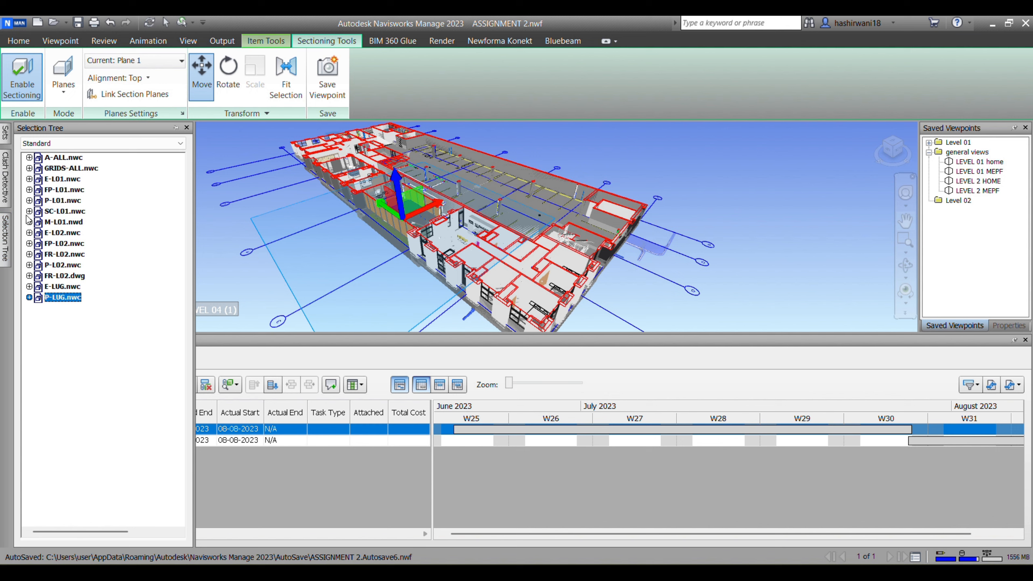
click(62, 157)
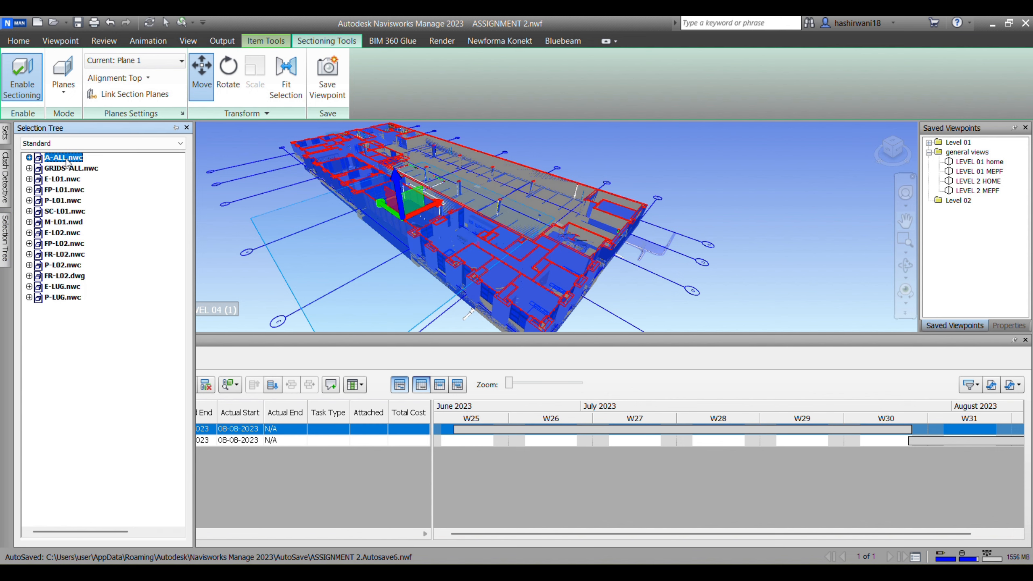
right_click(66, 160)
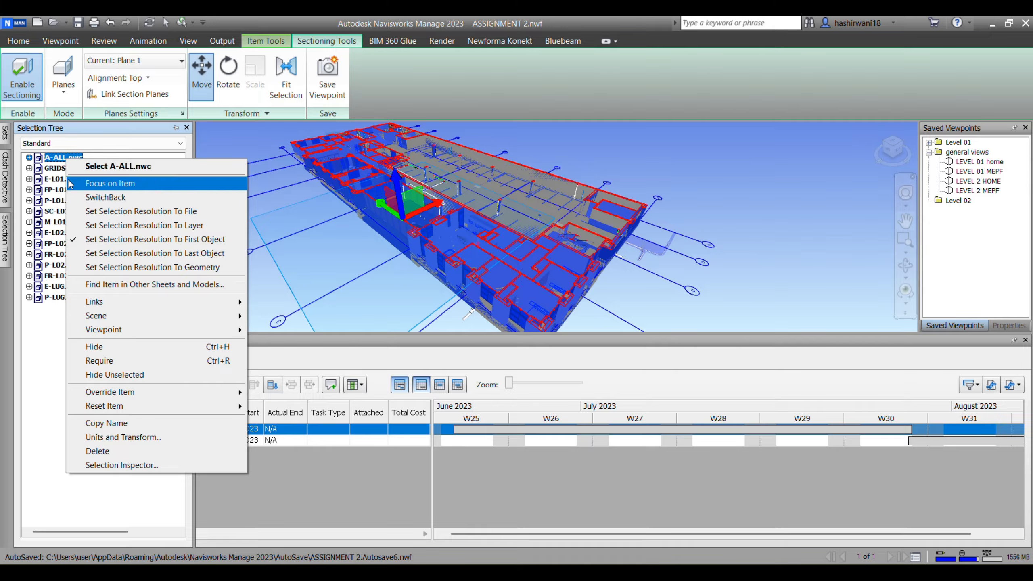
key(ctrl+h)
click(44, 338)
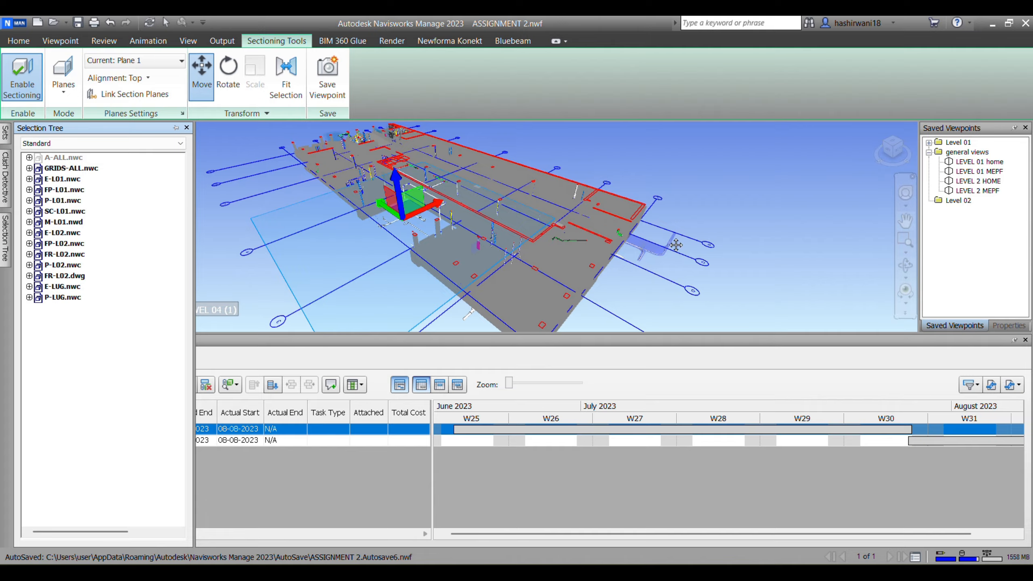
Highlight the foundation selection set and examine its elements from a low side view.
shift+middle_drag(663, 251, 436, 224)
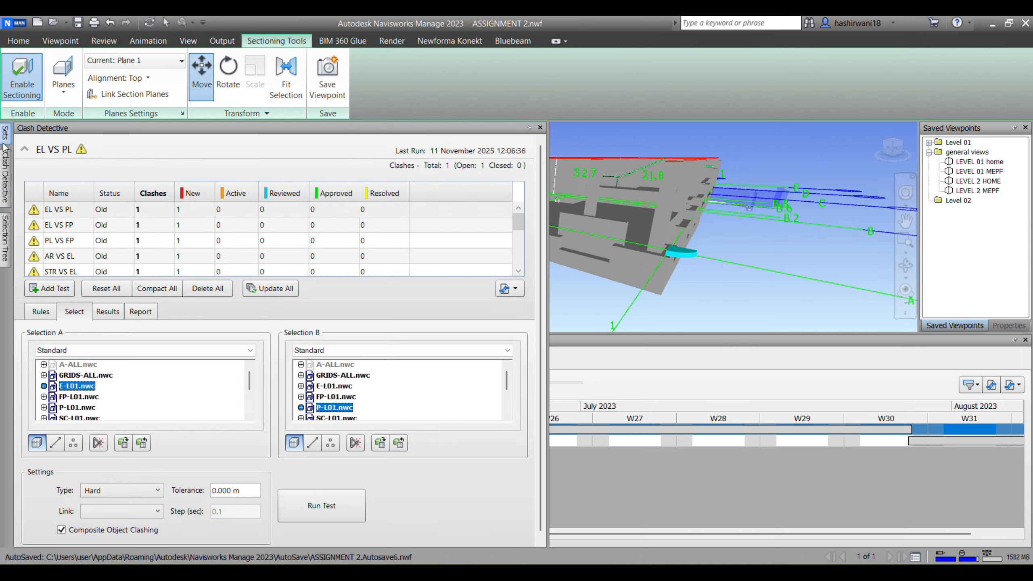
mouse_move(5, 132)
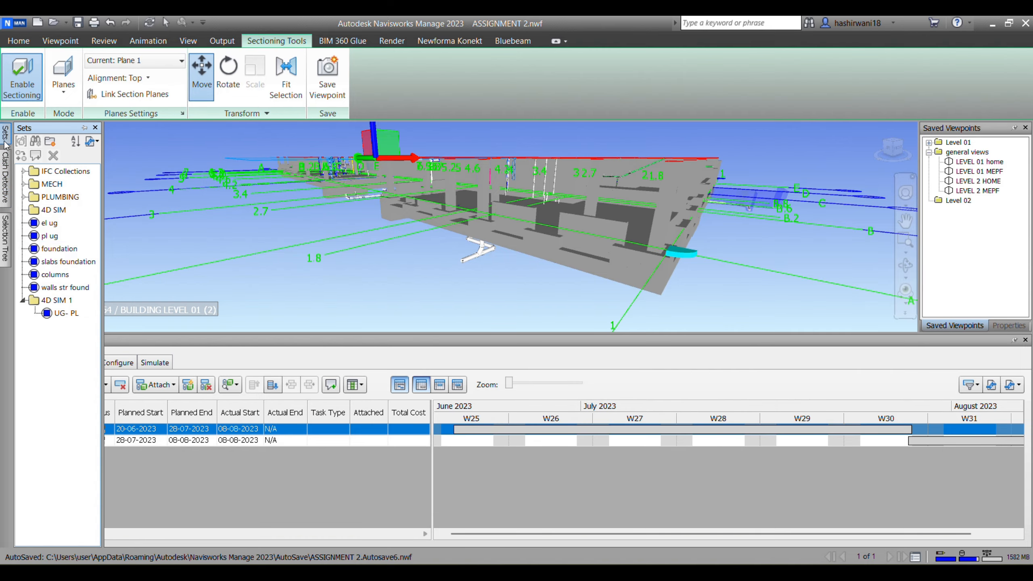
click(57, 249)
scroll(702, 258, up, 2)
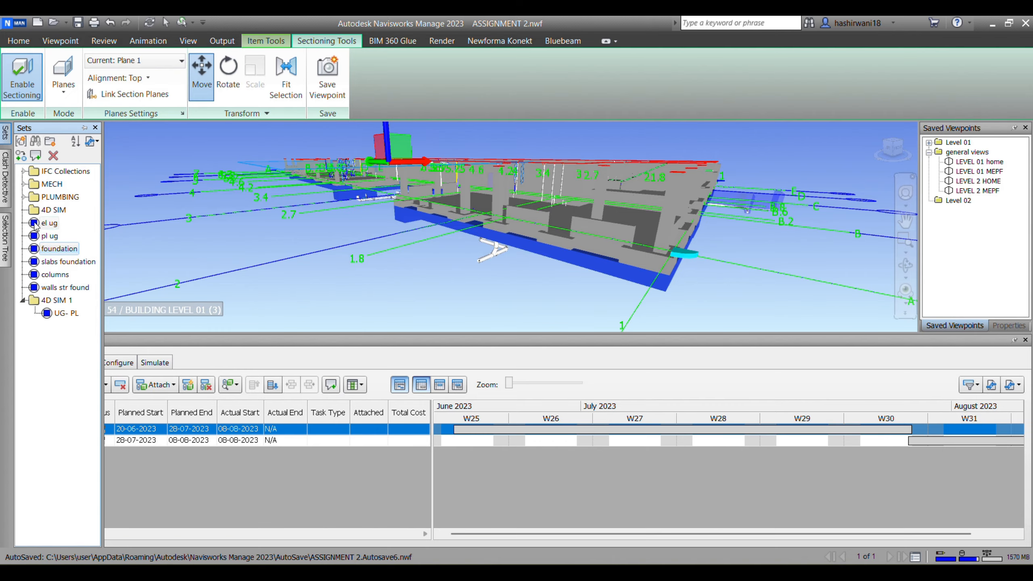
Highlight the slabs foundation, columns and walls str found sets in turn to examine their elements.
click(64, 263)
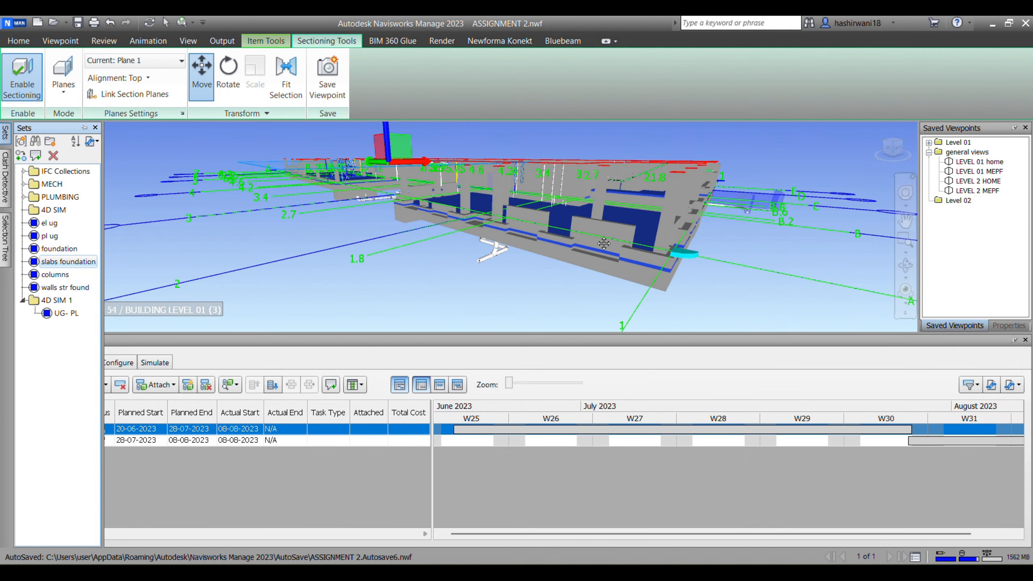
click(57, 275)
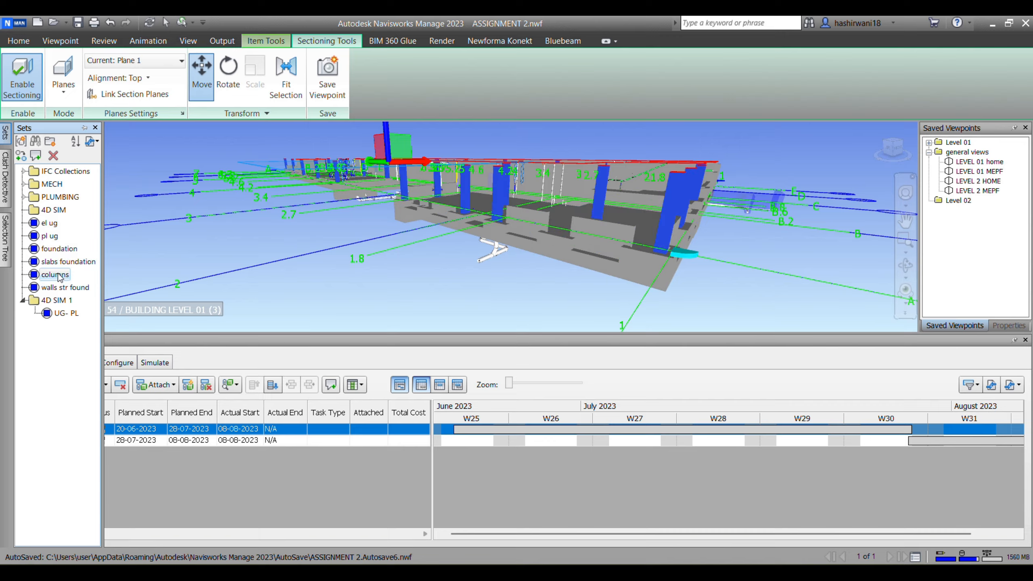
click(70, 288)
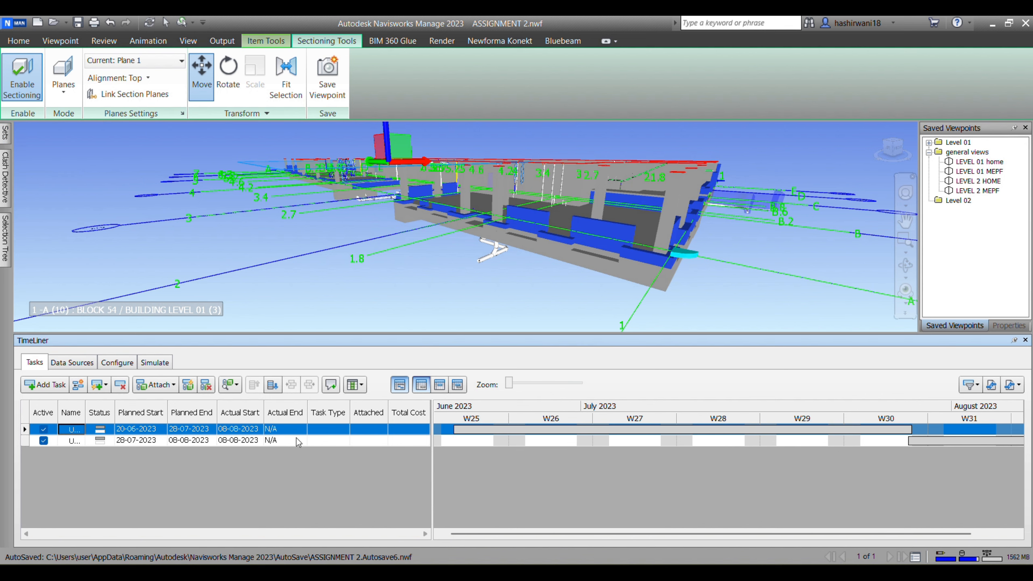
Attach the pl ug set to the first TimeLiner task and the el ug set to the second.
right_click(316, 430)
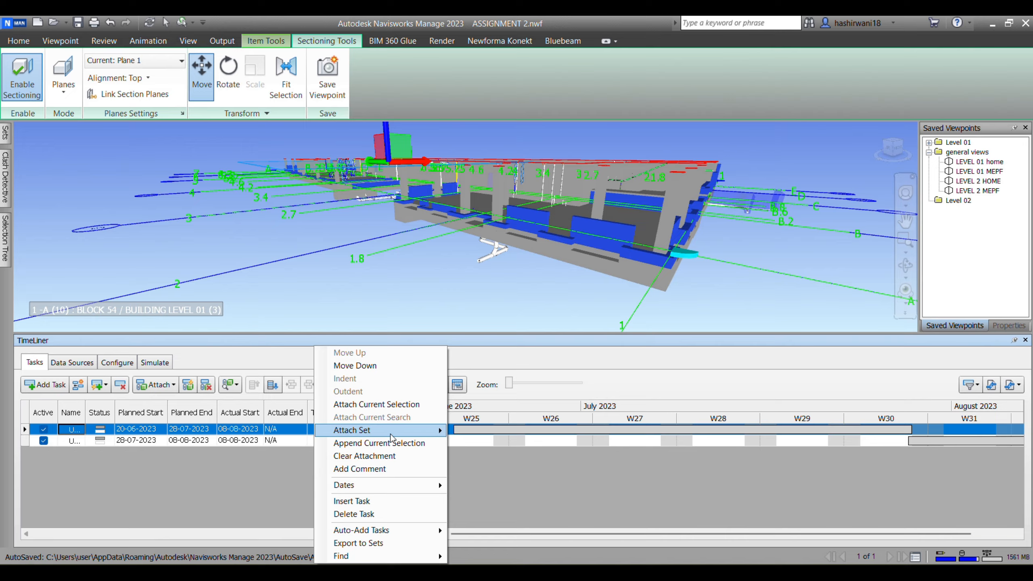
mouse_move(397, 434)
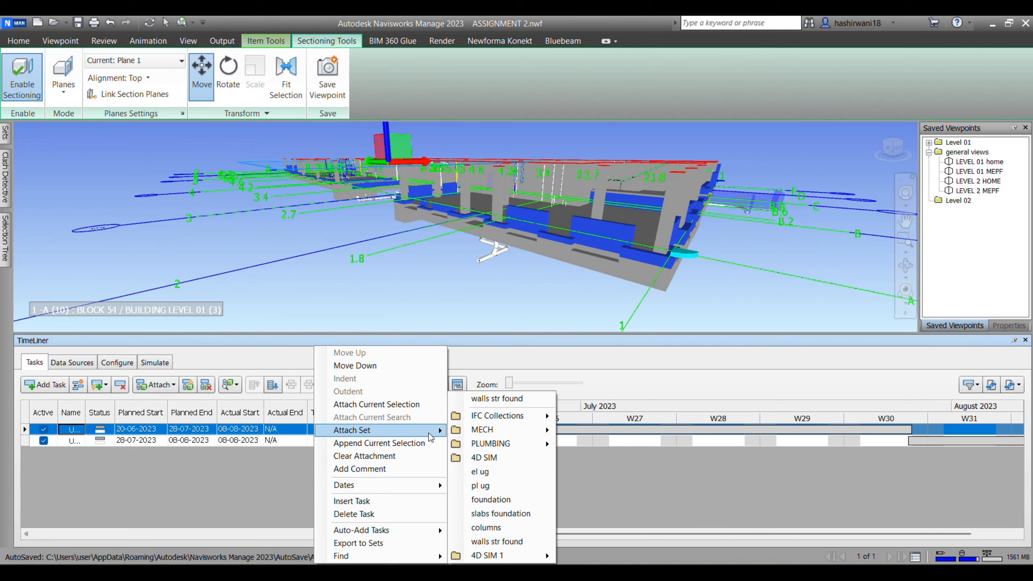
click(498, 485)
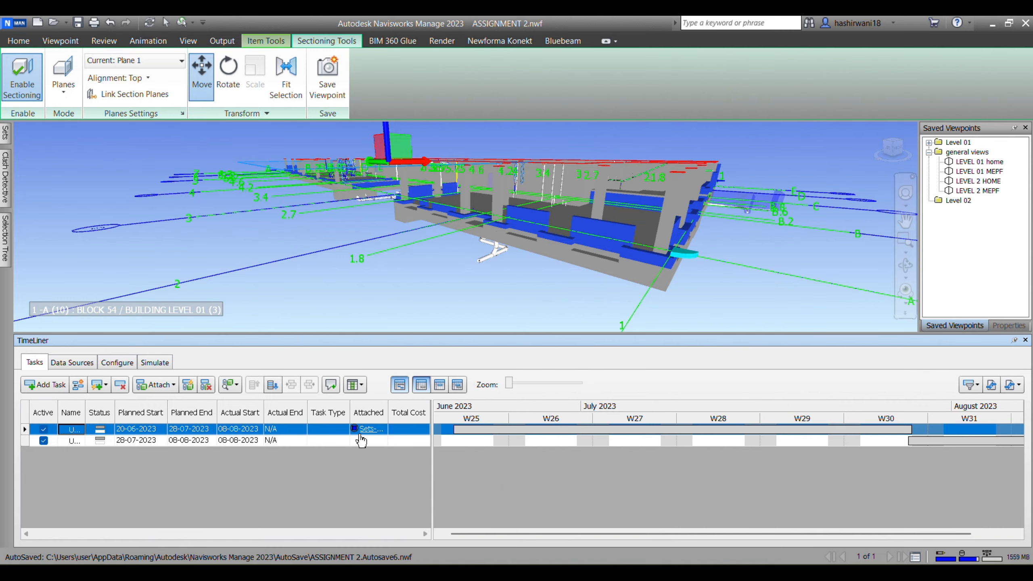
click(296, 441)
right_click(295, 441)
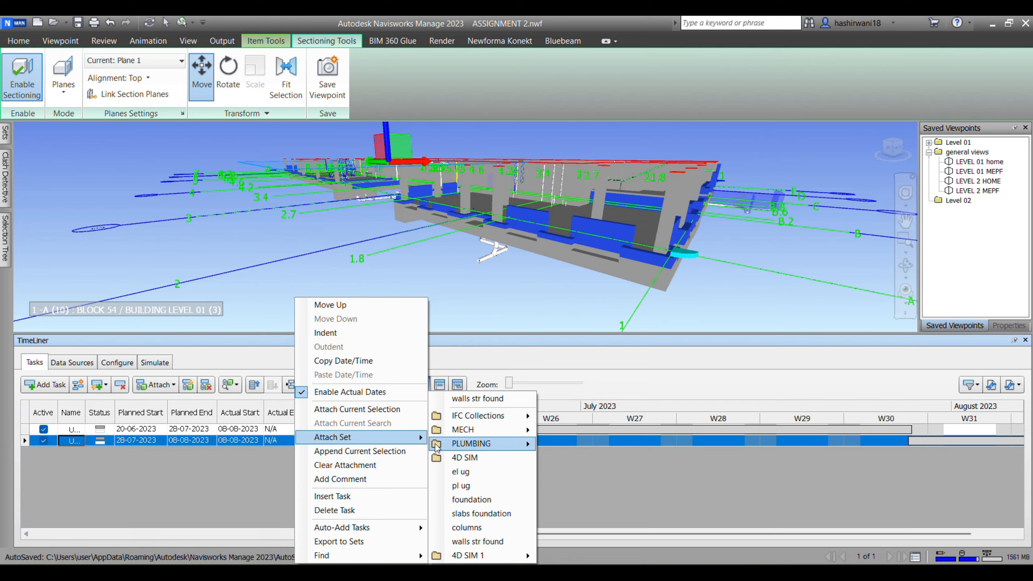
click(484, 470)
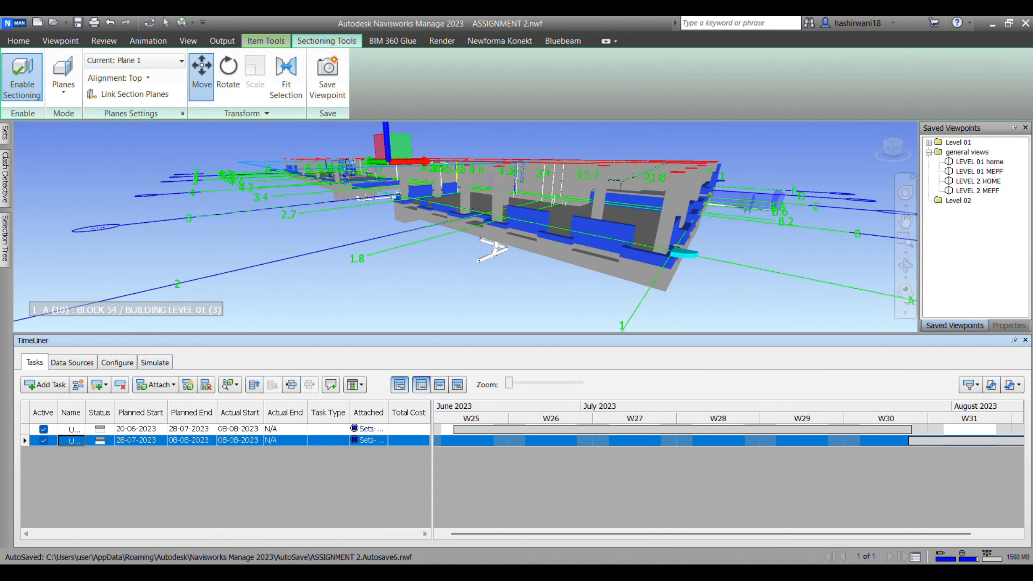
Switch to the PDF schedule and read the duration, start and finish dates of the Foundations activity.
click(516, 511)
scroll(105, 447, down, 5)
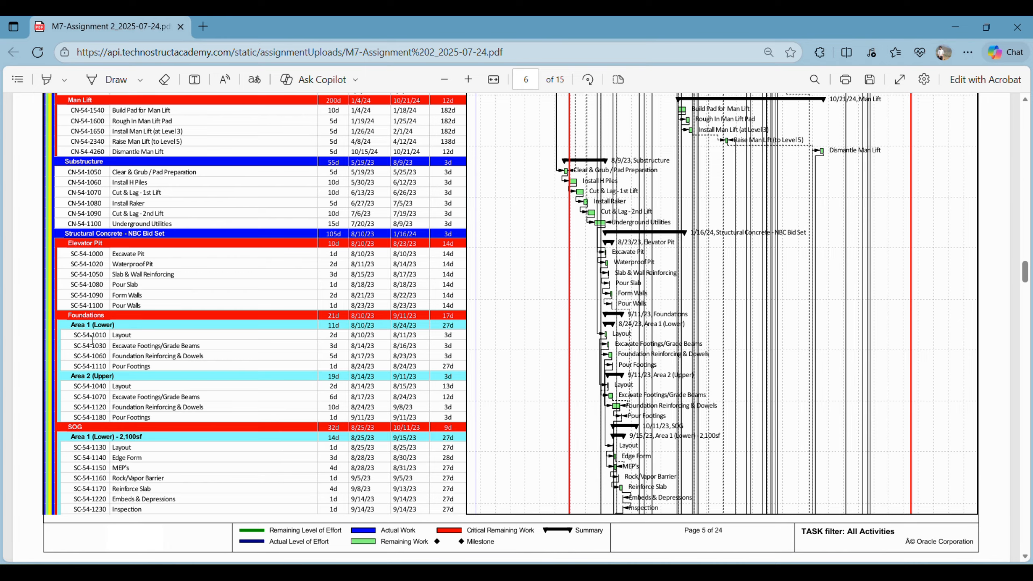
drag(69, 314, 123, 318)
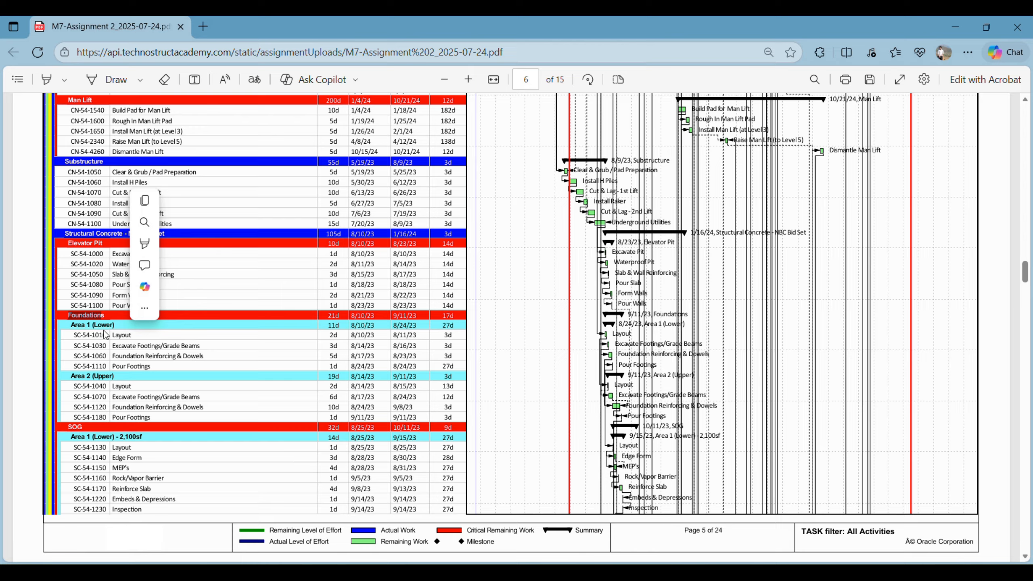
drag(328, 315, 345, 317)
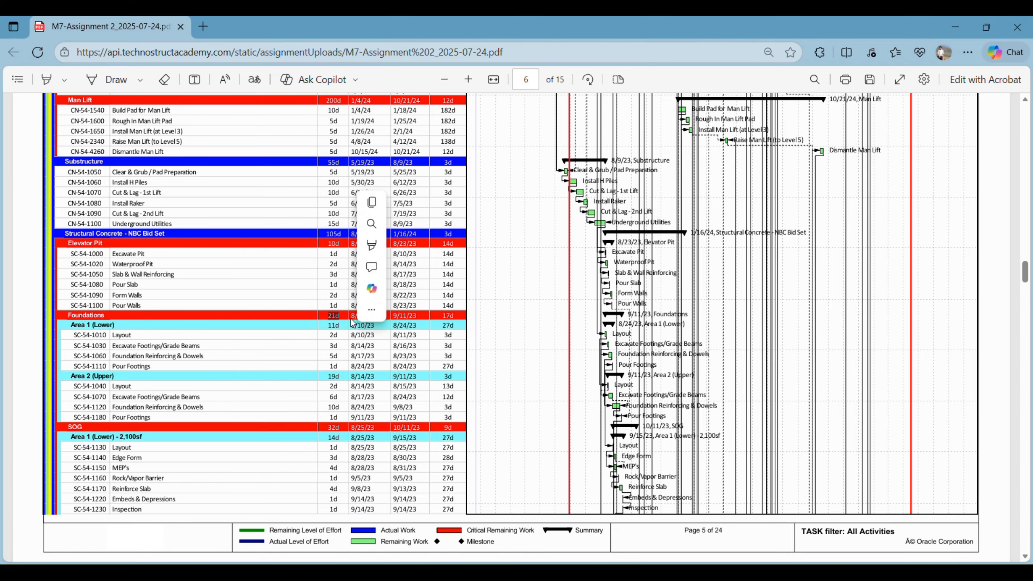
drag(350, 316, 371, 316)
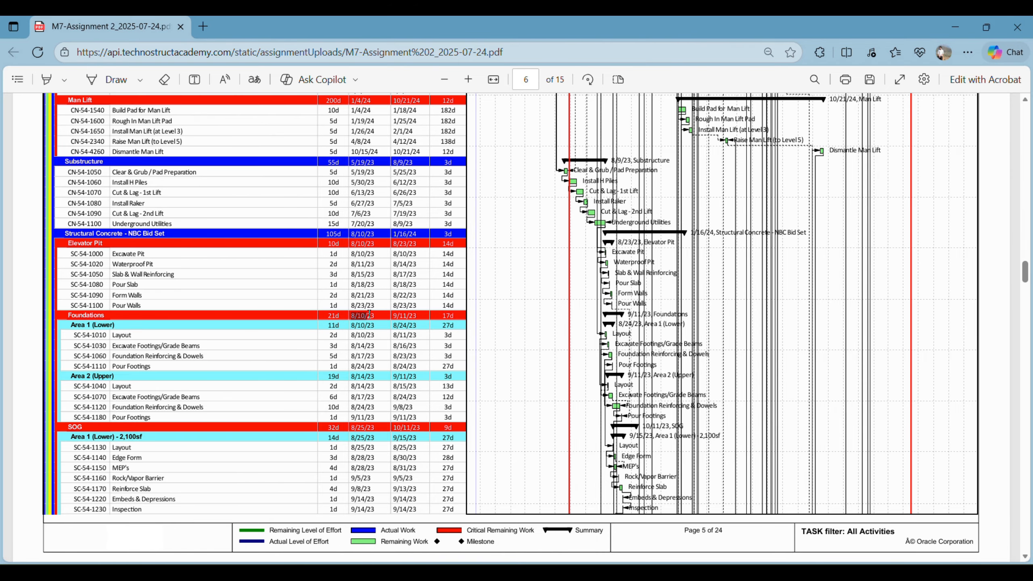
click(392, 315)
double_click(398, 316)
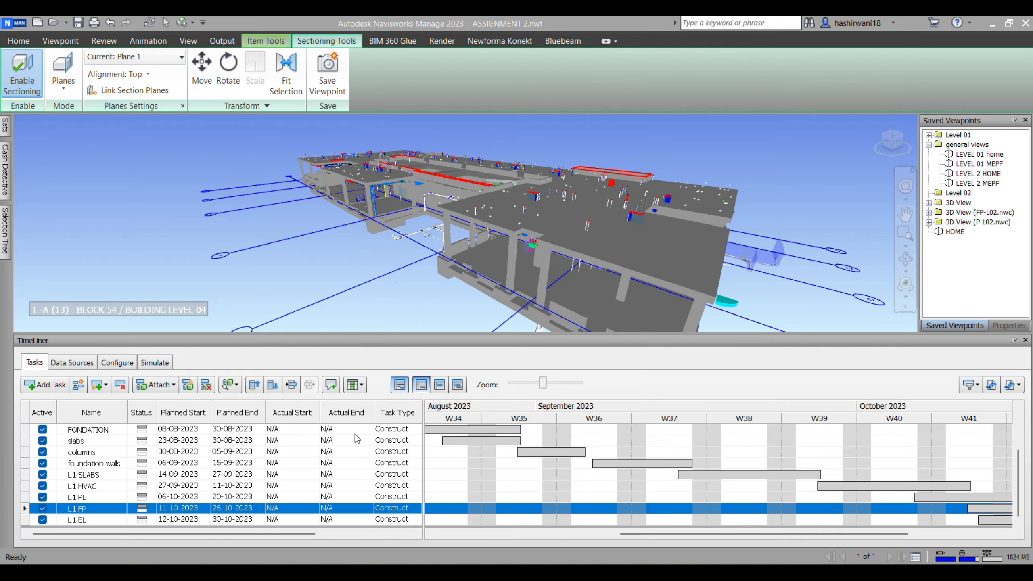
Highlight the underground, foundation and level 1 selection sets one after another and examine their elements in the model.
mouse_move(3, 130)
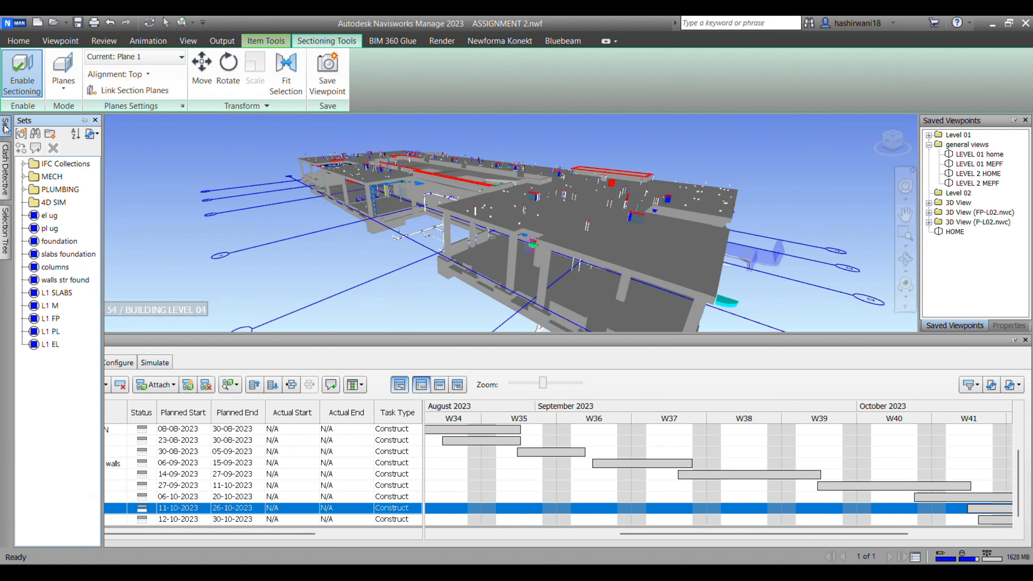
click(59, 293)
click(61, 280)
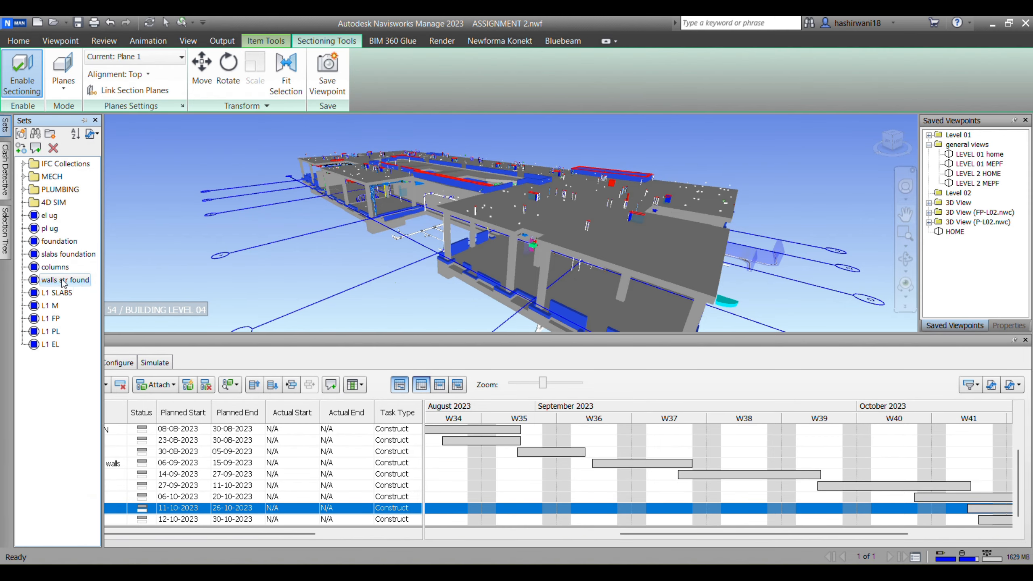
click(55, 267)
click(59, 241)
click(50, 229)
click(49, 215)
click(47, 253)
click(38, 294)
click(47, 319)
click(50, 344)
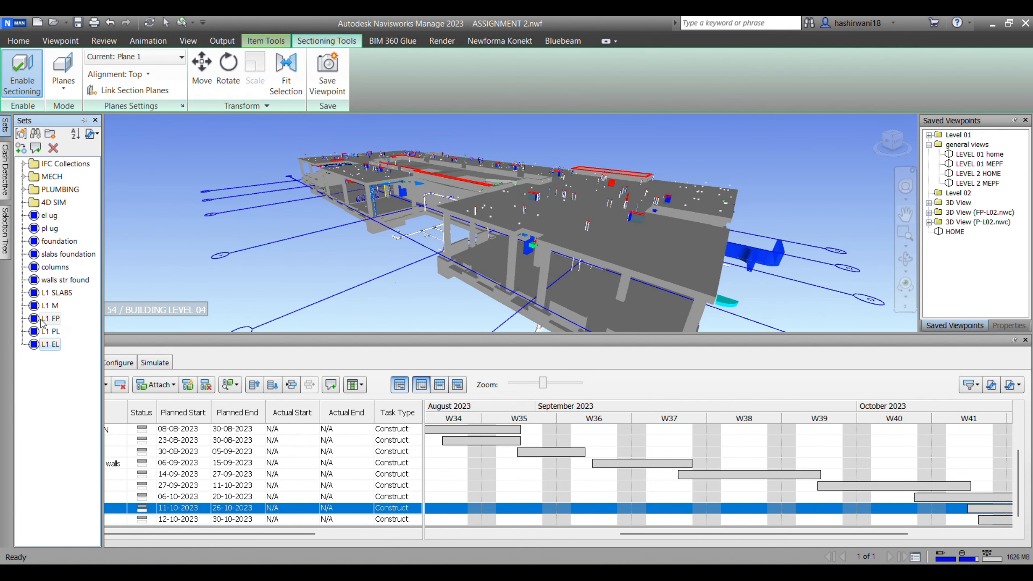
click(51, 332)
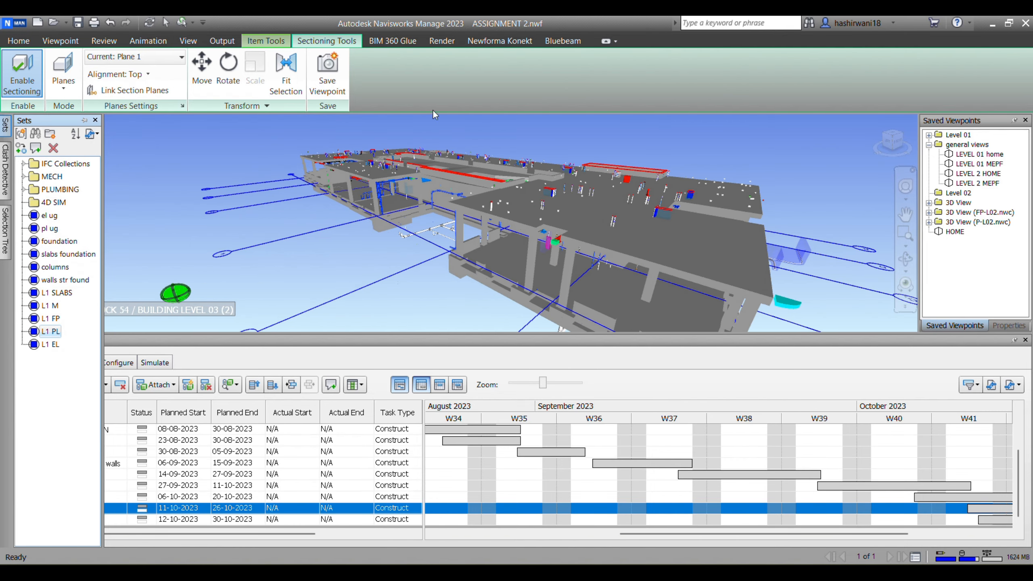
scroll(371, 185, up, 5)
scroll(371, 185, down, 6)
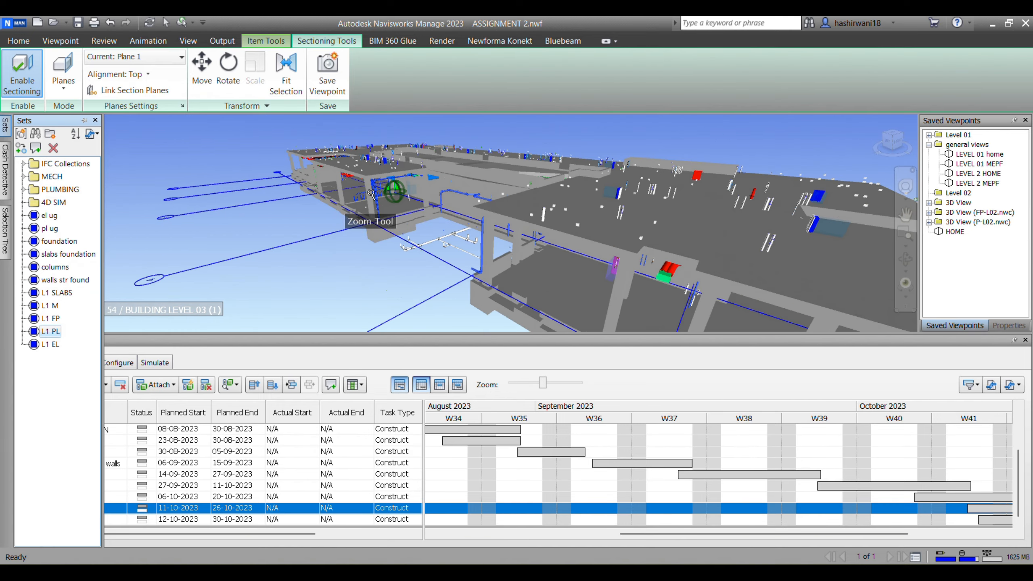
Review the sets available for attachment to the L1 HVAC task and the Gantt bars of the level 1 tasks.
right_click(273, 489)
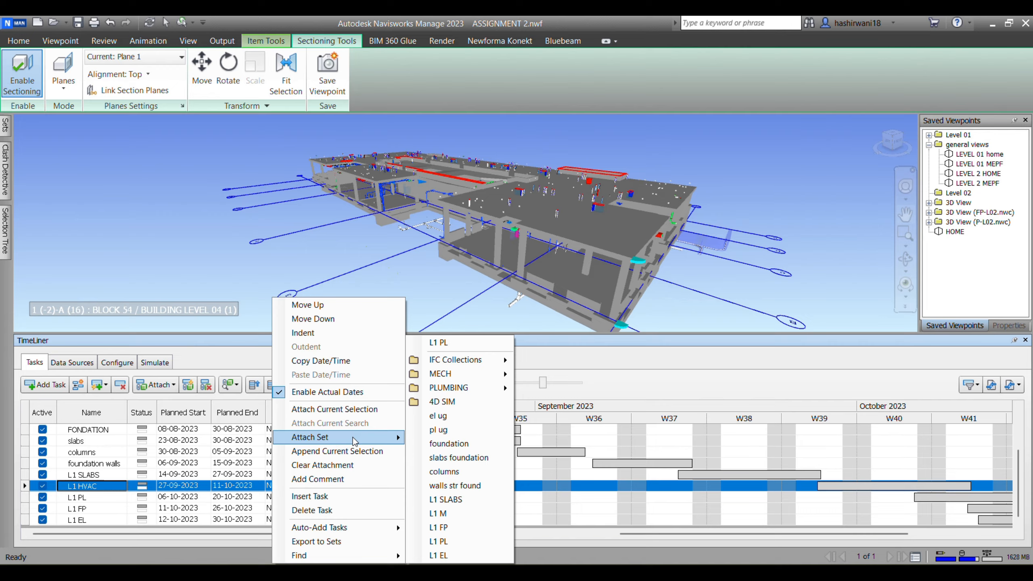
click(199, 400)
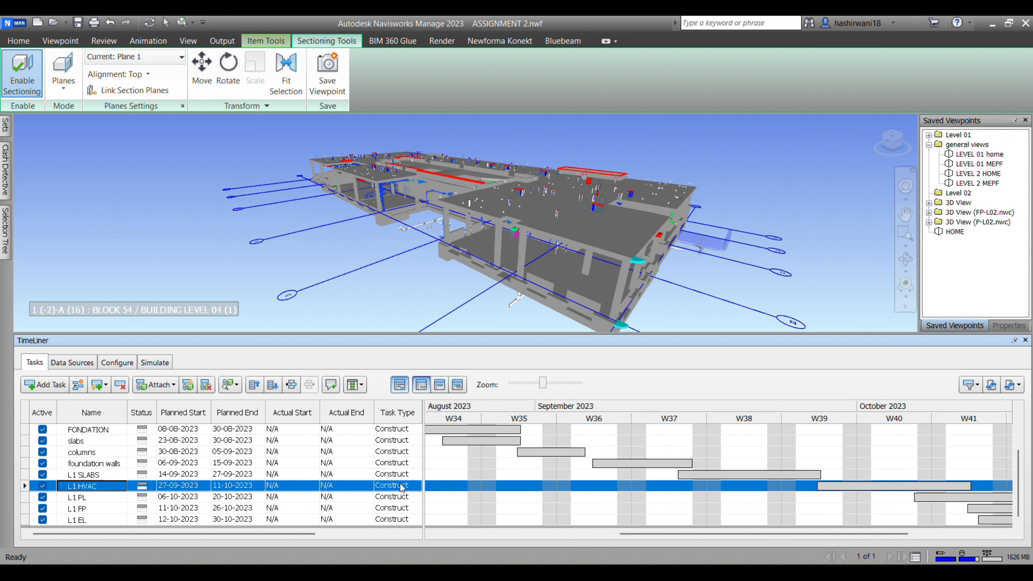
scroll(554, 459, up, 1)
scroll(559, 466, down, 1)
click(928, 517)
drag(795, 533, 889, 518)
click(864, 506)
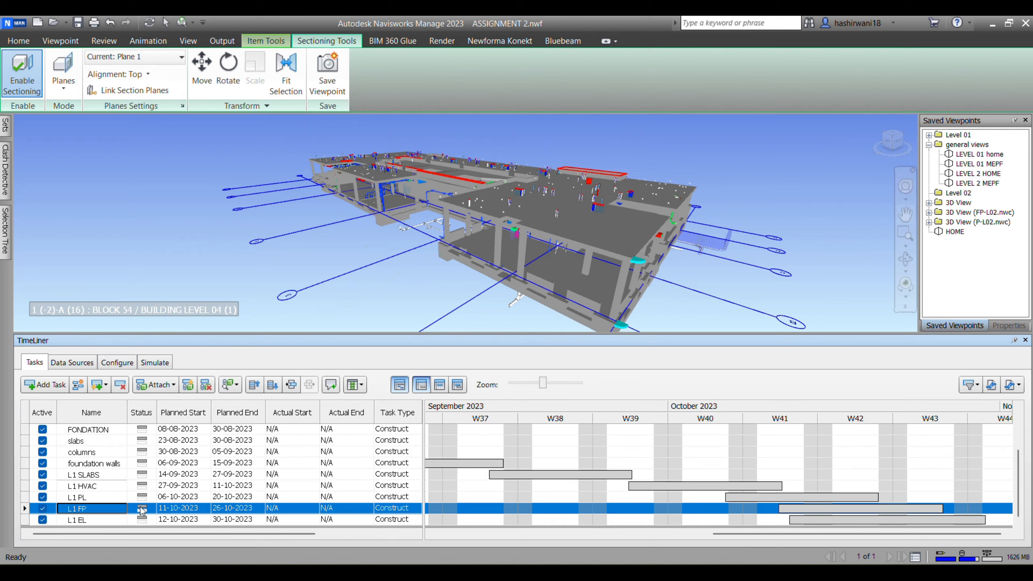
Check the FONDATION task's planned dates and the appearance settings of the Construct, Demolish and Temporary task types.
click(145, 432)
click(199, 424)
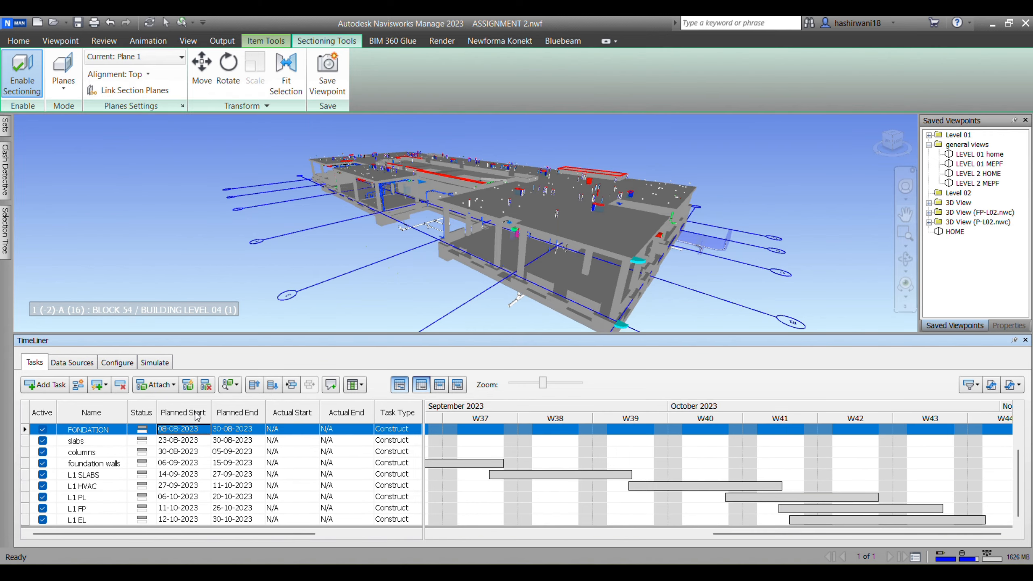
key(Tab)
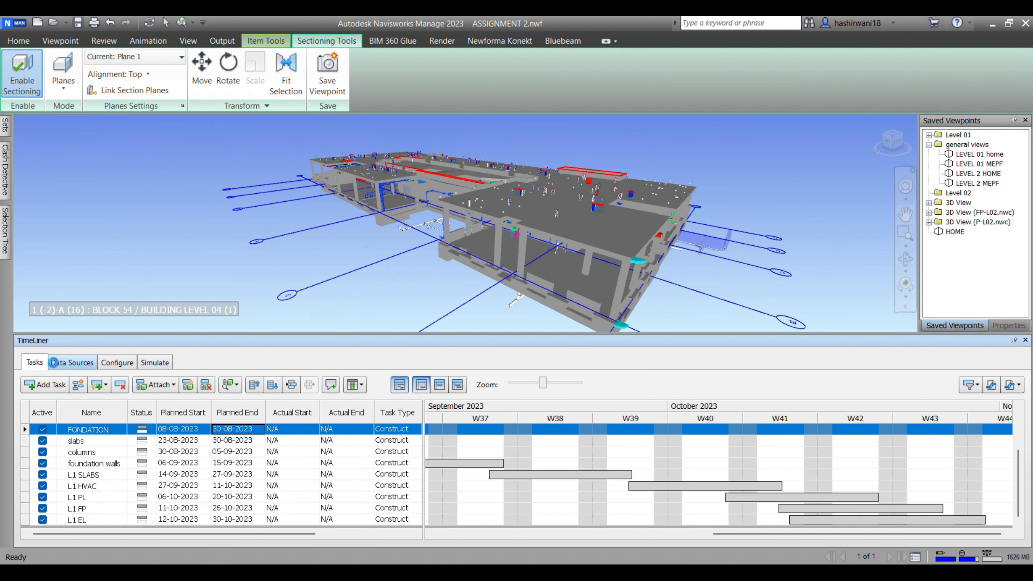
click(54, 361)
click(113, 363)
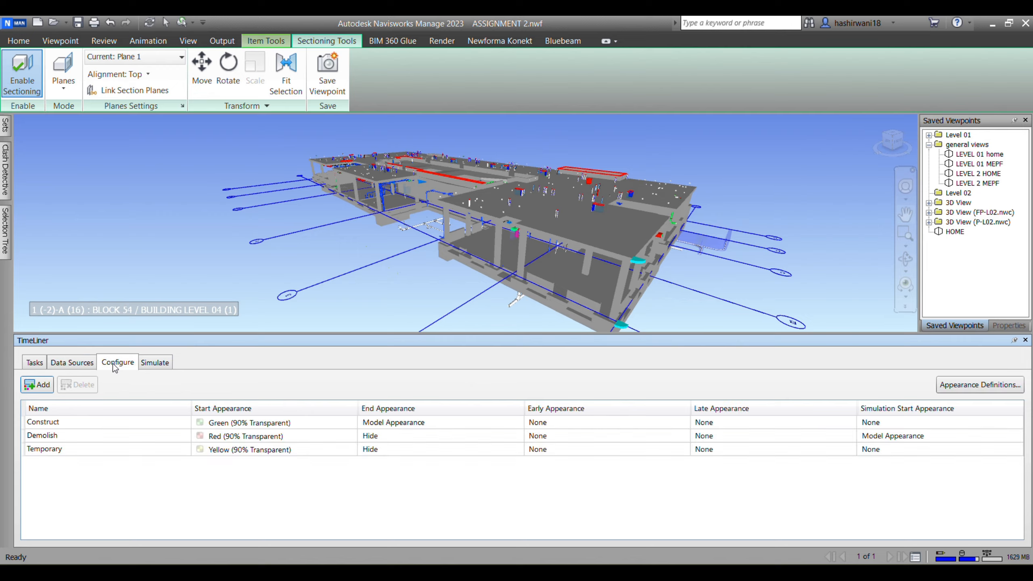
Preview the beginning of the TimeLiner simulation, stop it and enlarge the model view.
click(154, 364)
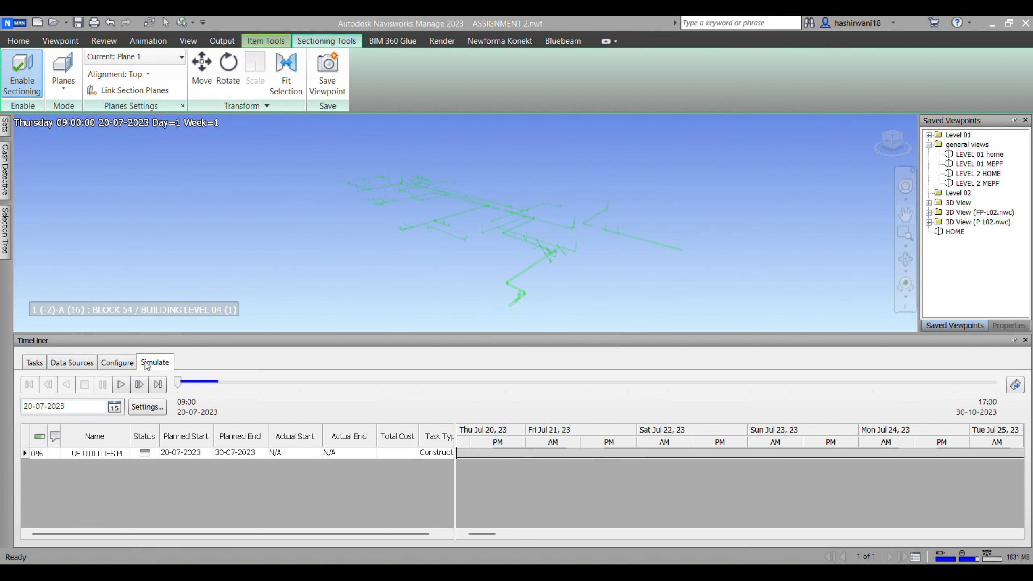
click(127, 387)
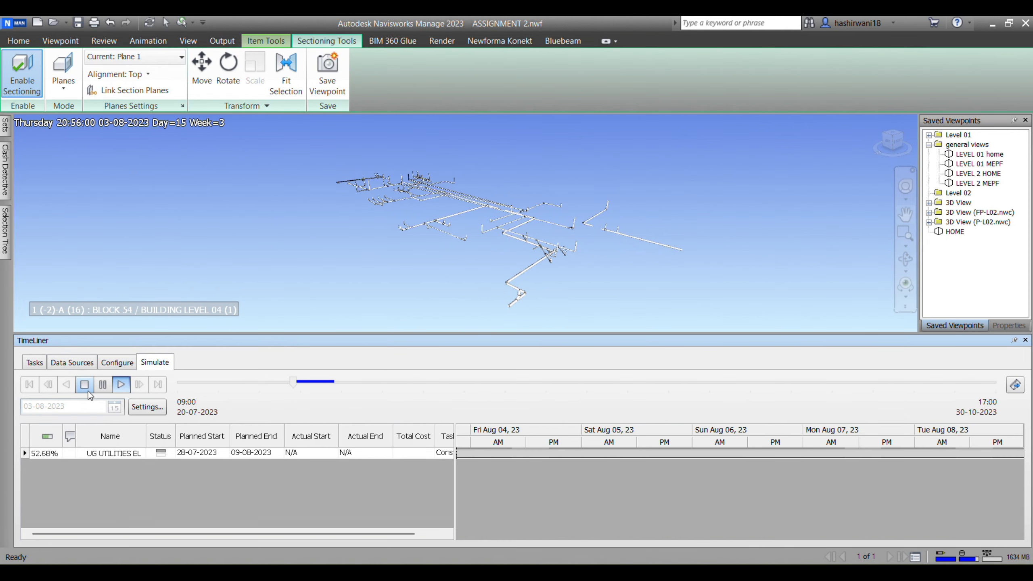
drag(446, 392, 445, 392)
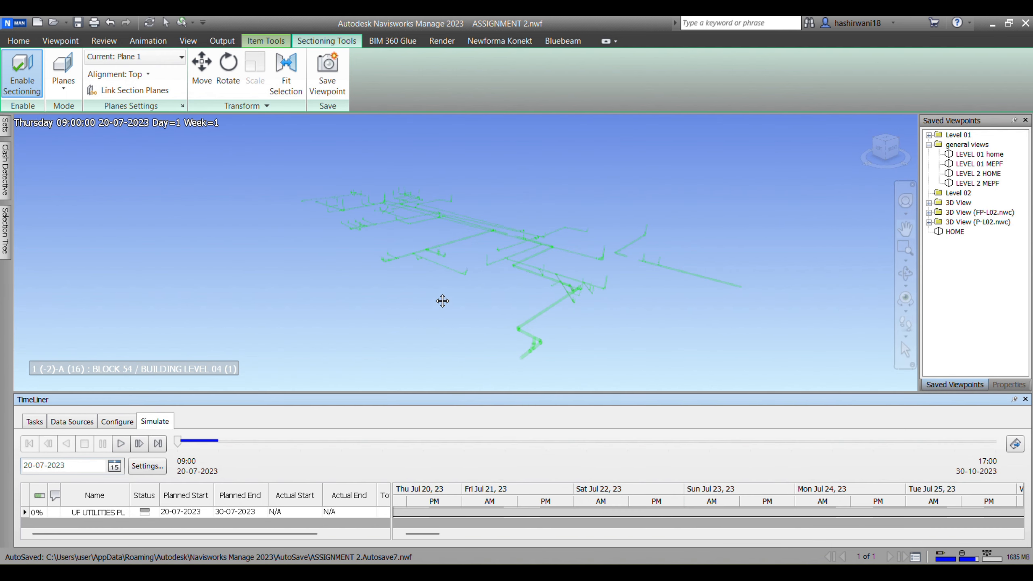
Play the full construction simulation and inspect the level 1 structure and services up close from a low side view.
click(121, 443)
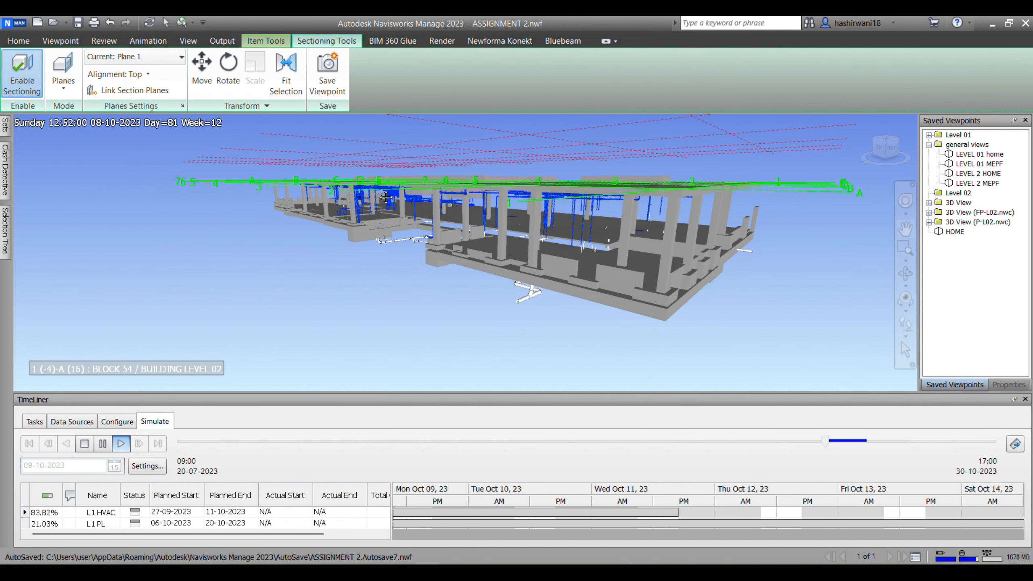
scroll(384, 252, up, 5)
scroll(384, 252, up, 1)
middle_drag(439, 278, 413, 231)
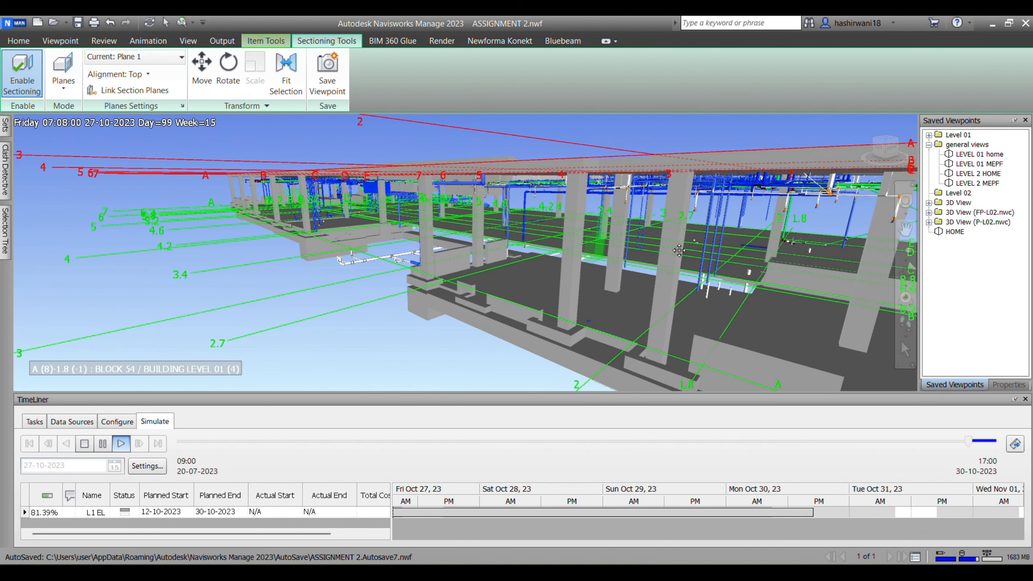
middle_drag(764, 200, 740, 205)
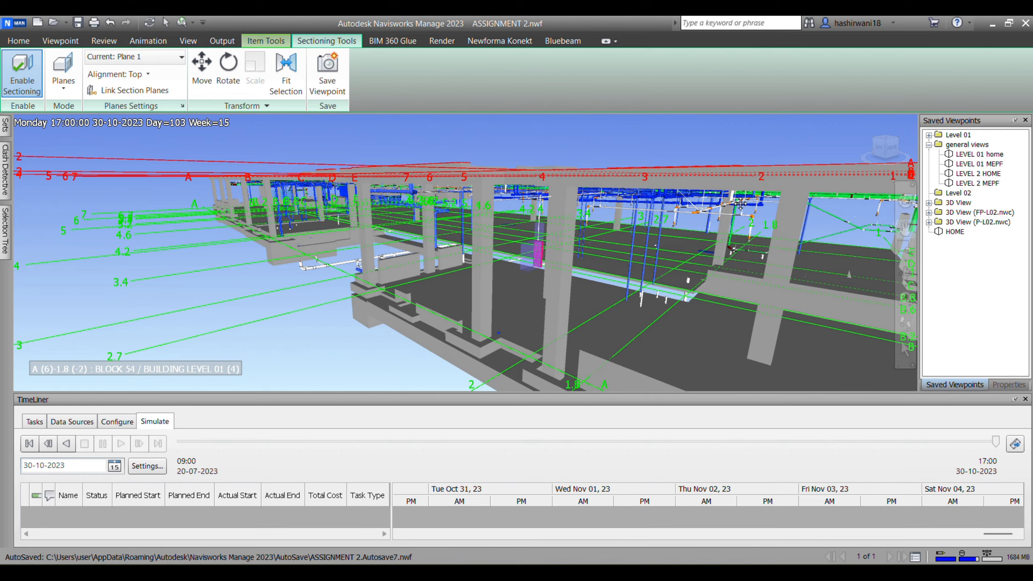
middle_drag(732, 245, 487, 309)
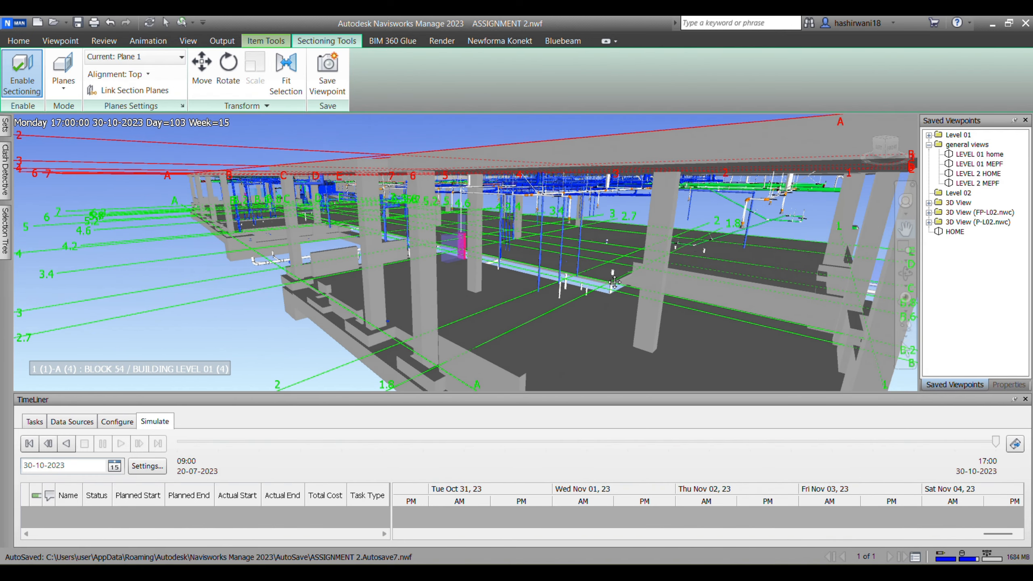
middle_drag(753, 213, 738, 233)
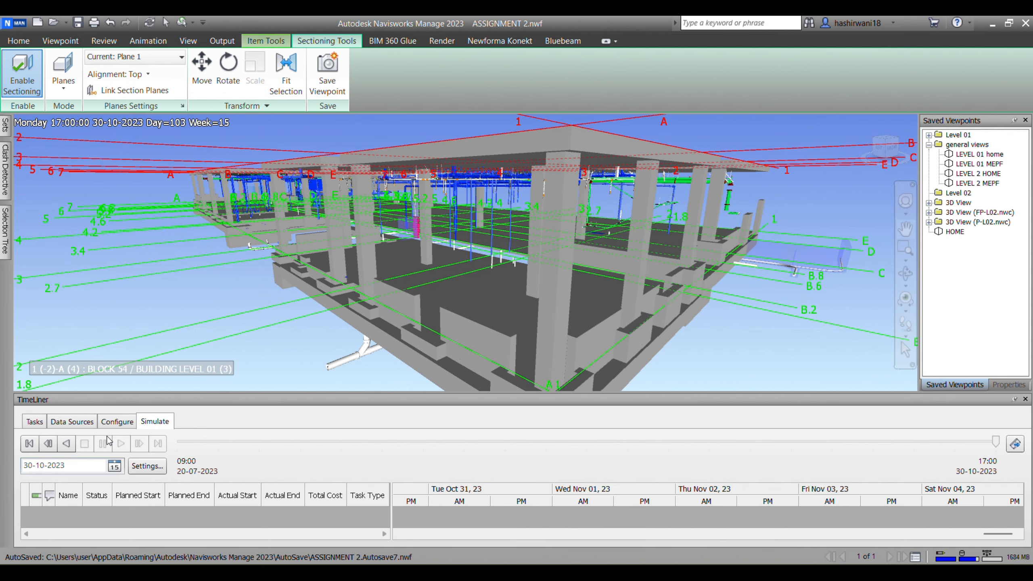
Return to the TimeLiner task list and give it more height to review the level 1 tasks.
click(34, 421)
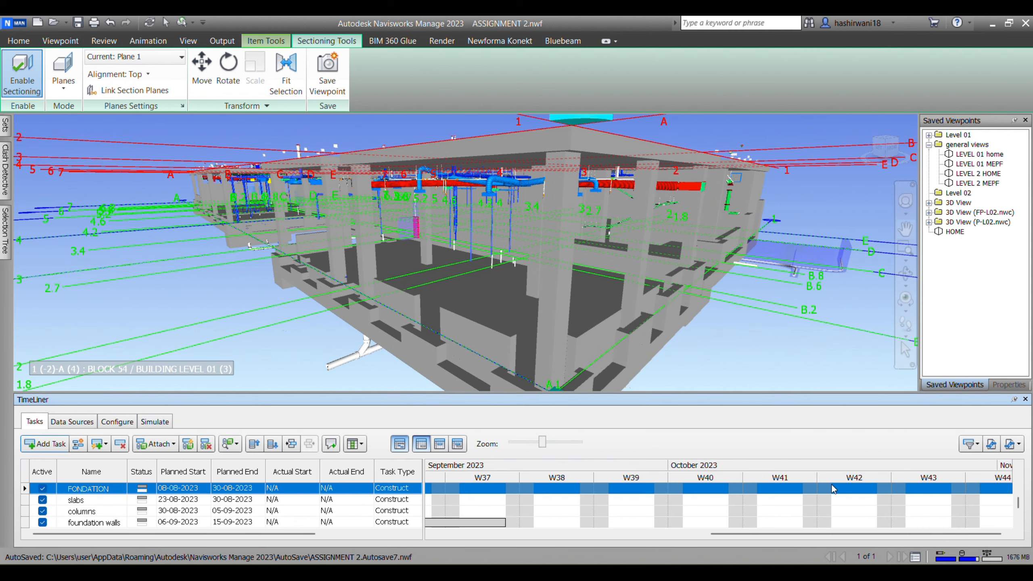
scroll(833, 488, down, 5)
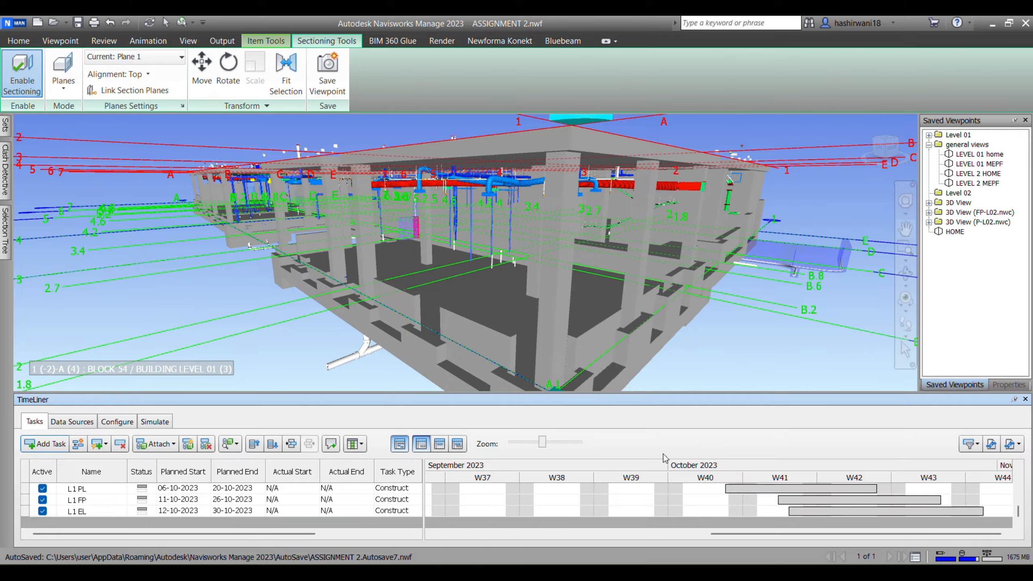
drag(630, 344, 631, 346)
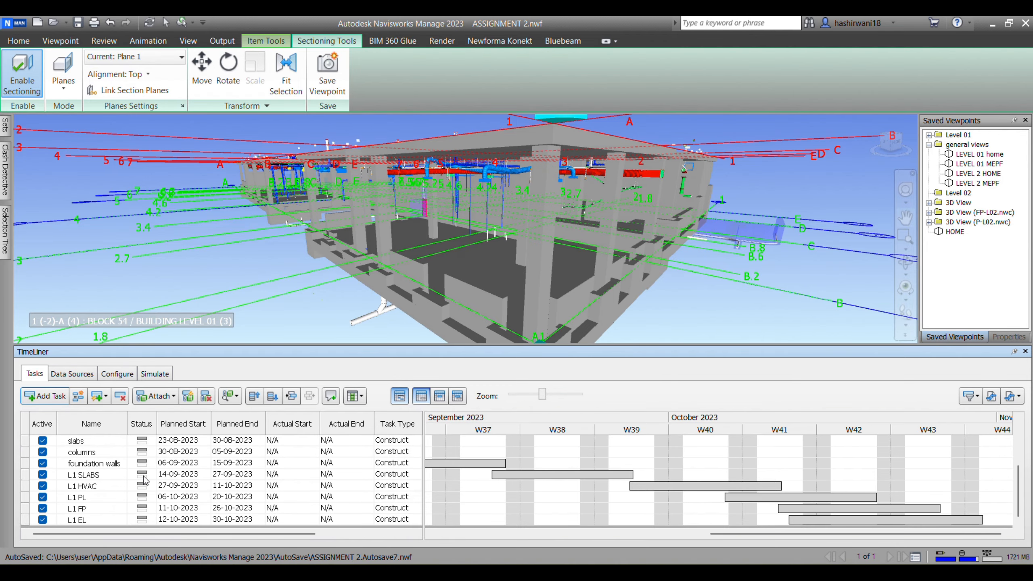
Attach the L1 M set to the L1 HVAC task.
right_click(178, 485)
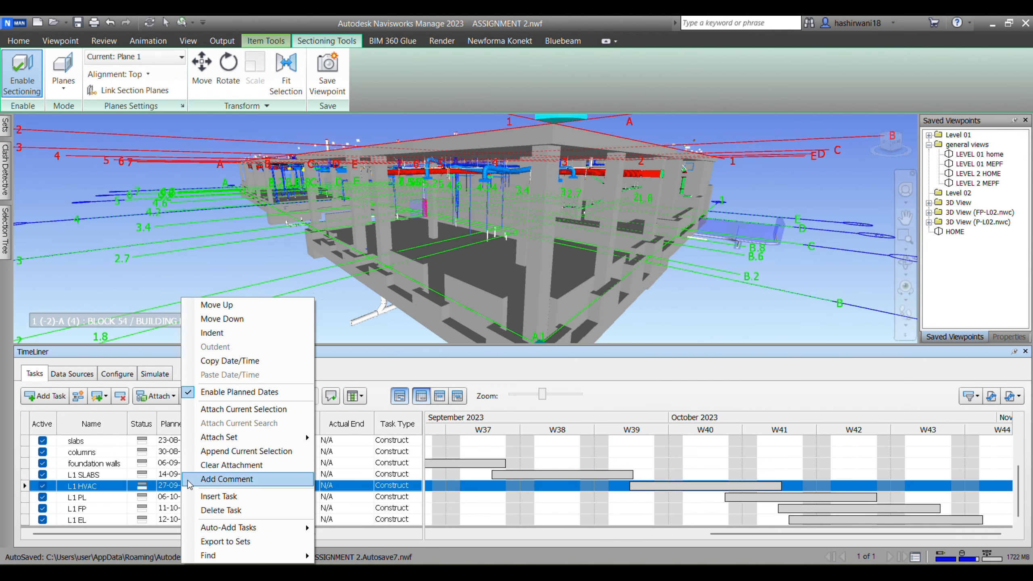
mouse_move(251, 437)
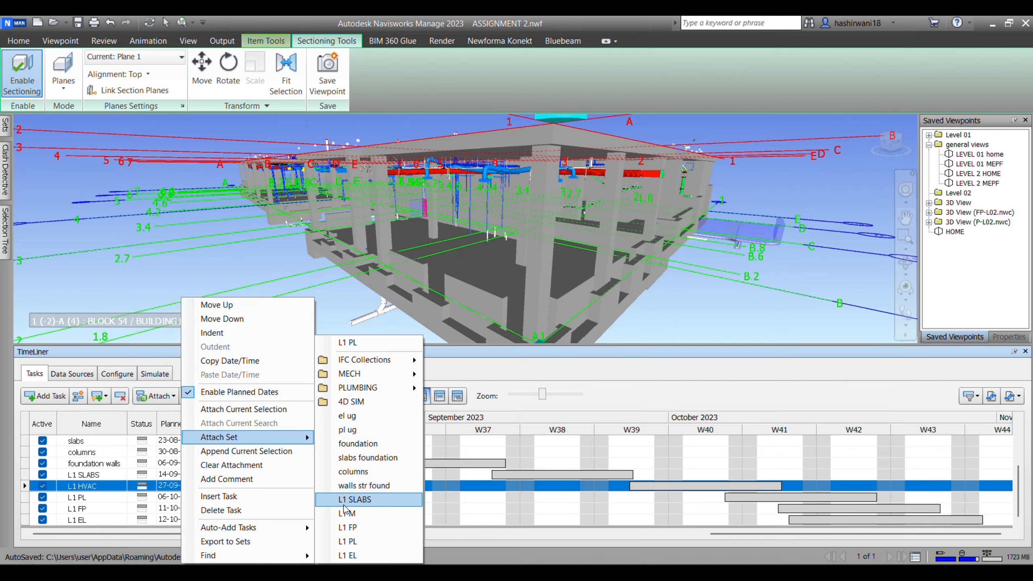
click(362, 514)
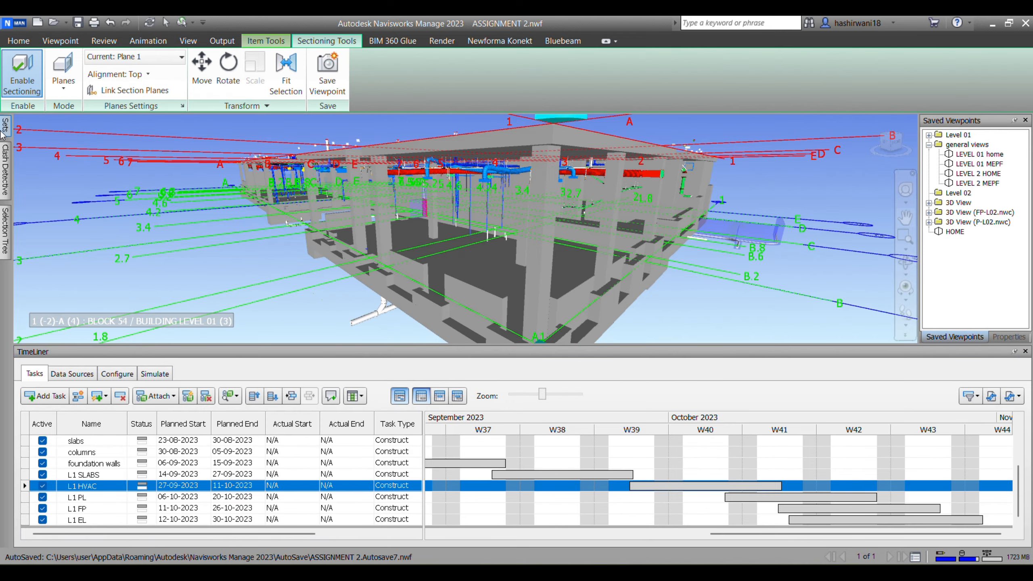
mouse_move(5, 126)
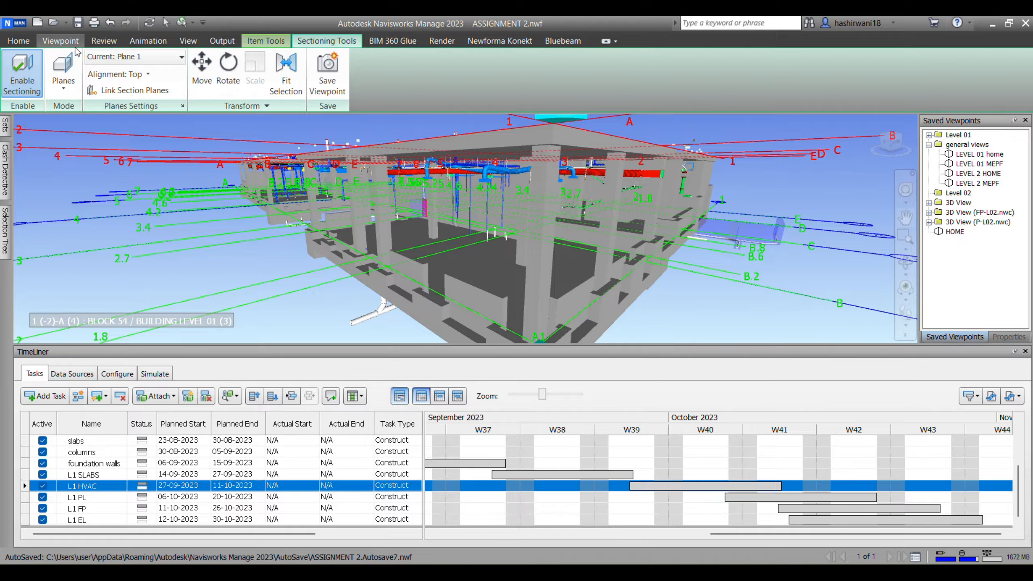
Select the entire M-L01.nwd mechanical model in the selection tree.
click(27, 42)
click(127, 57)
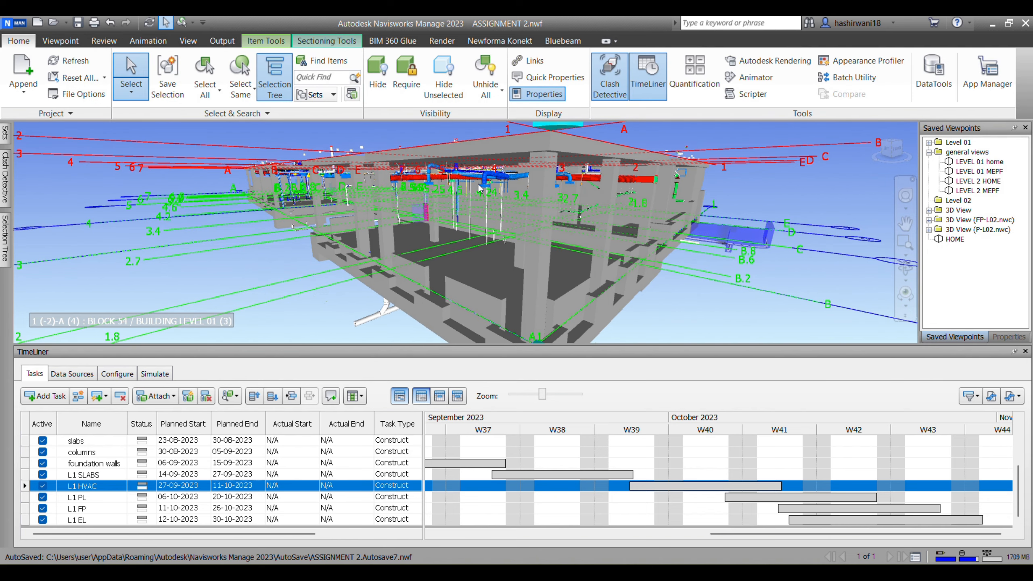
scroll(480, 167, up, 1)
scroll(480, 167, up, 3)
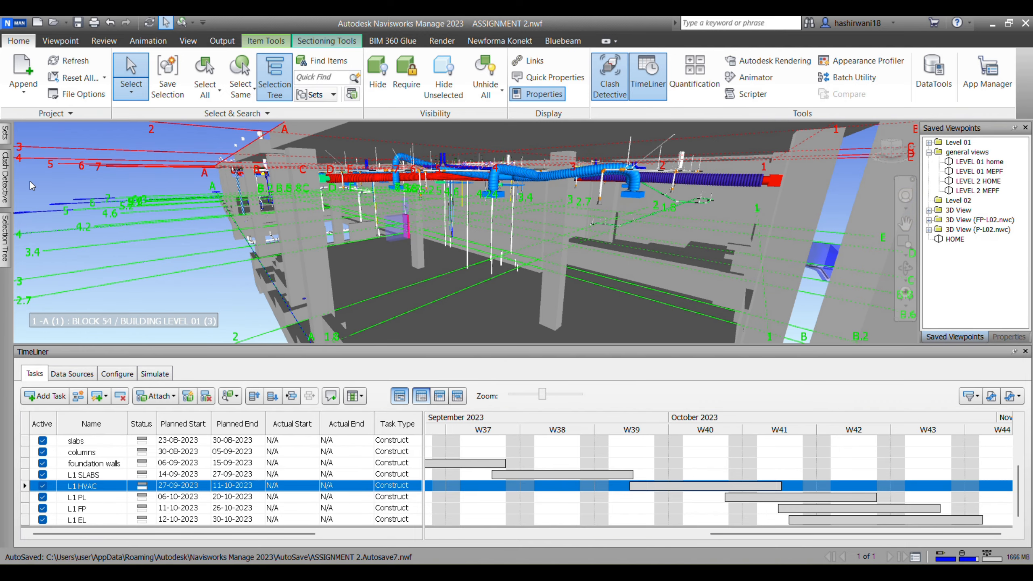
click(4, 240)
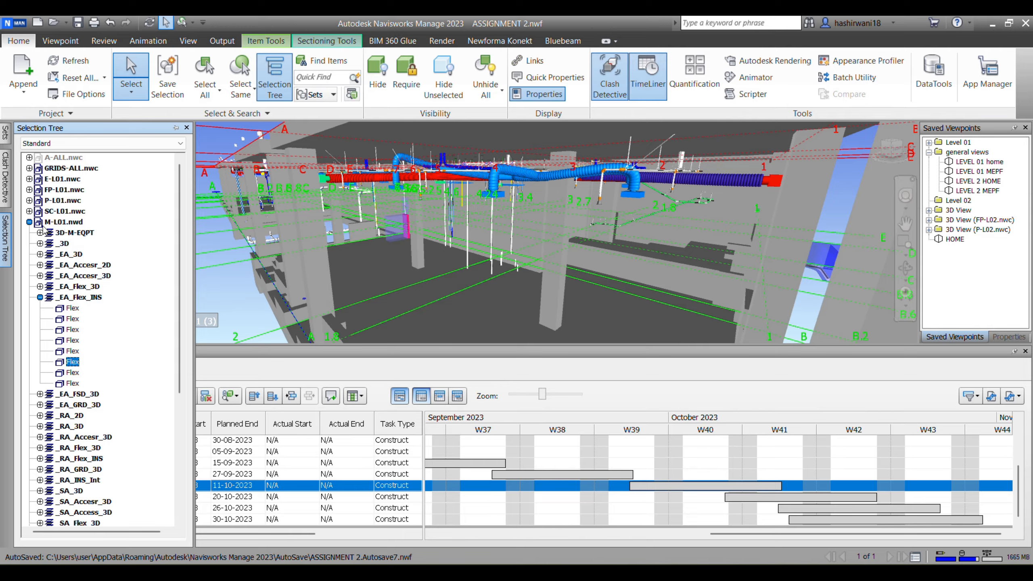
click(64, 222)
right_click(64, 223)
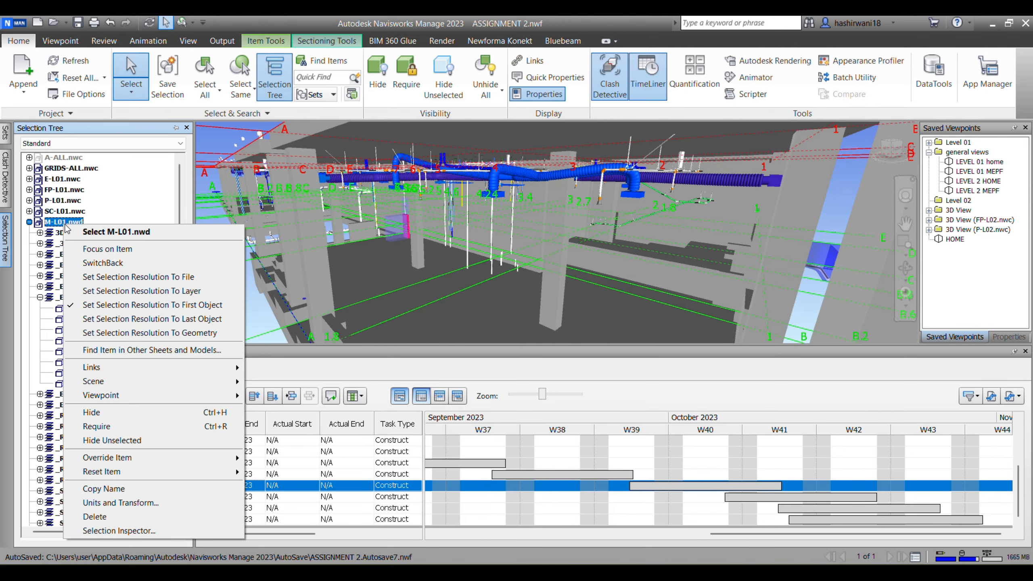
click(66, 228)
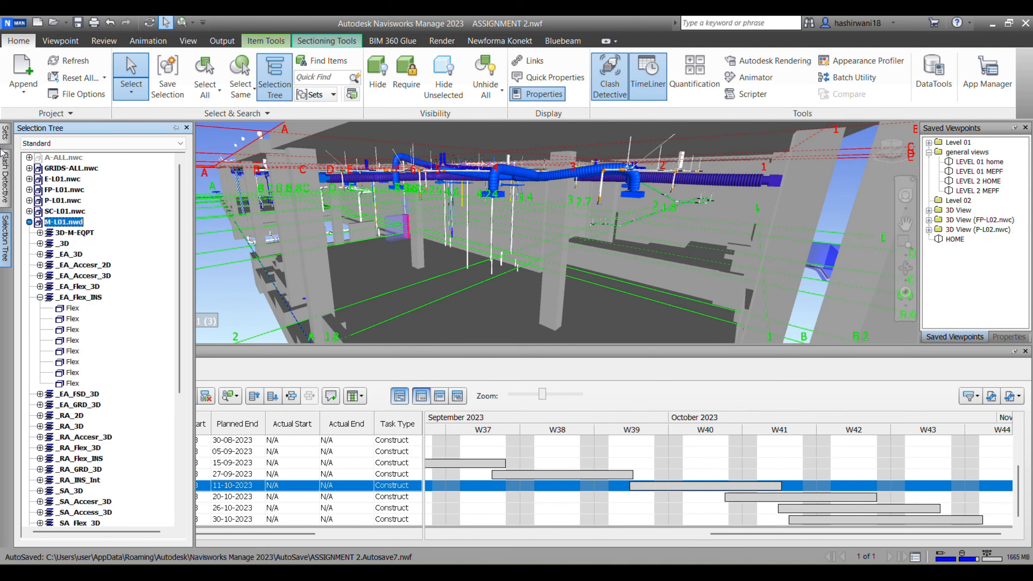
Save the selected mechanical model as a new set named L1 M and delete the older L1 M set.
click(5, 133)
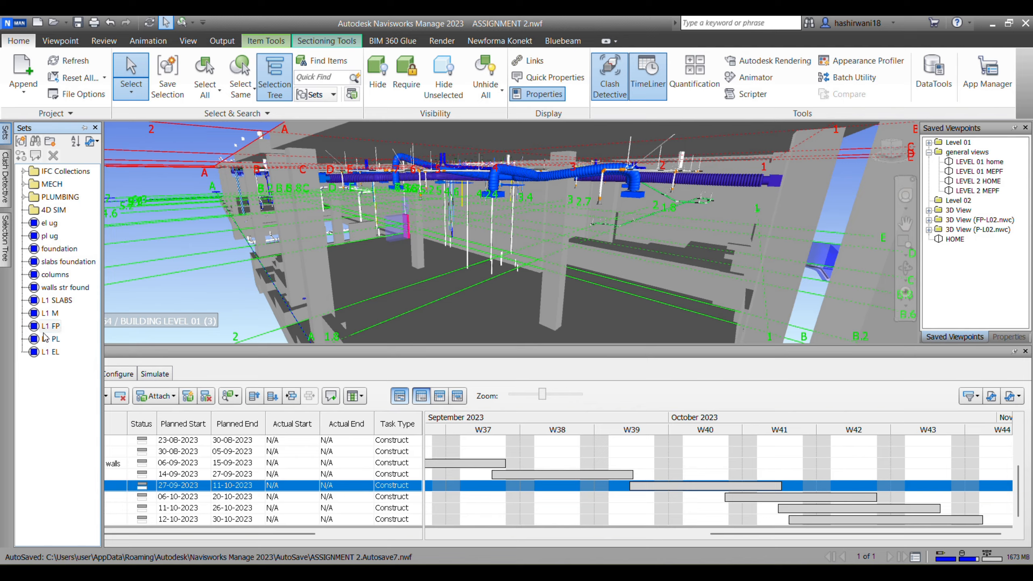
click(21, 141)
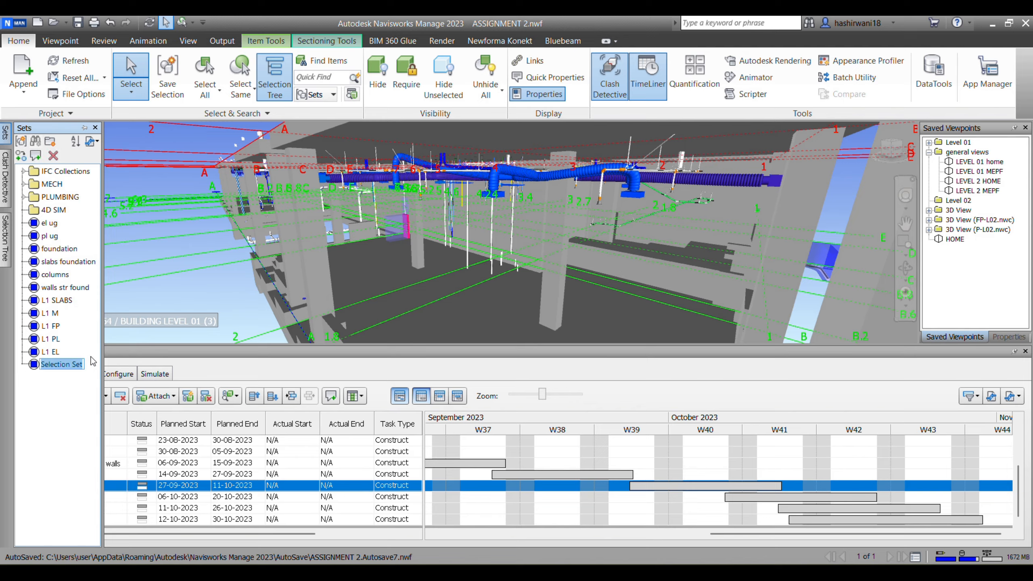
text(L1 M)
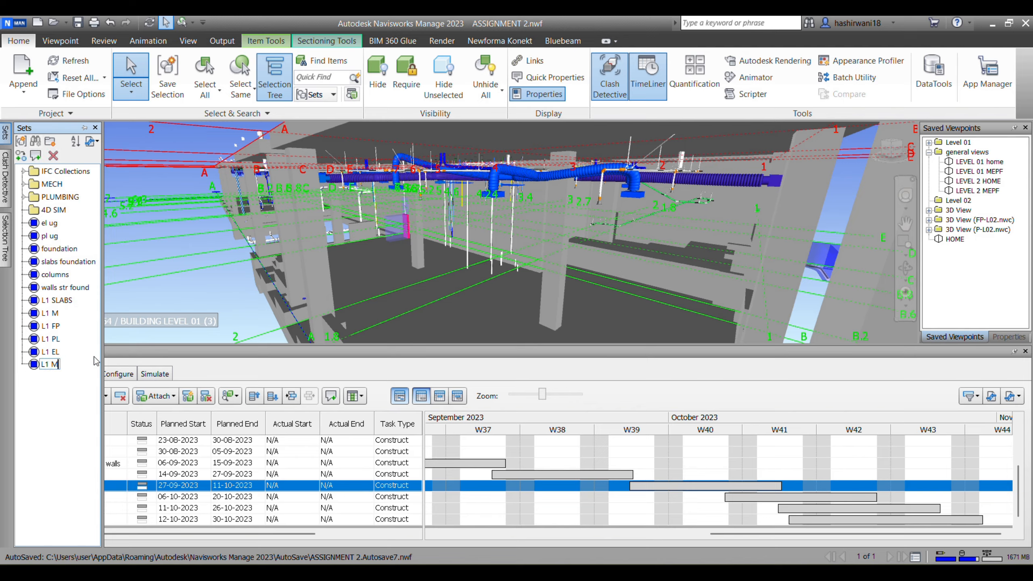
right_click(52, 313)
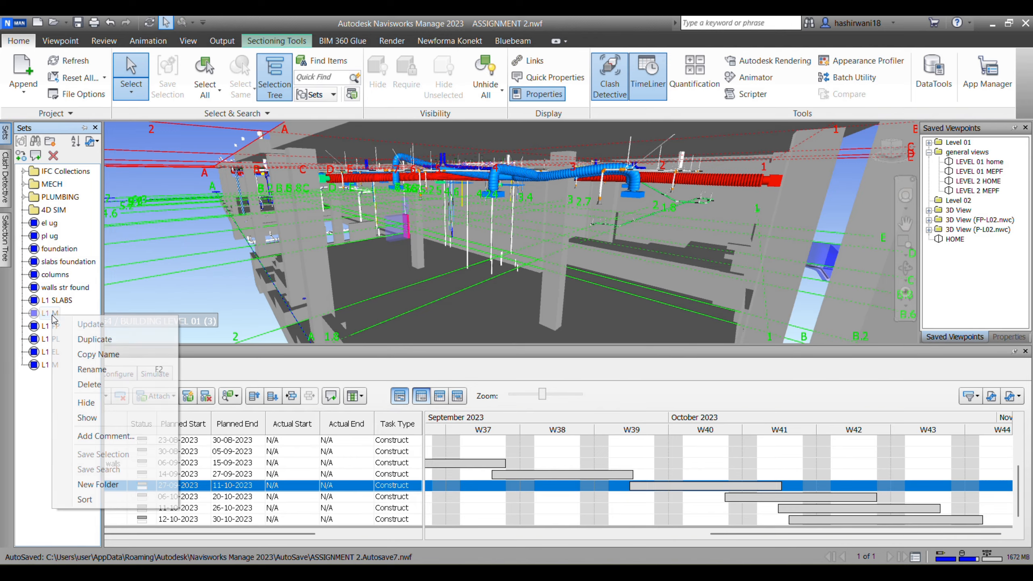
click(87, 384)
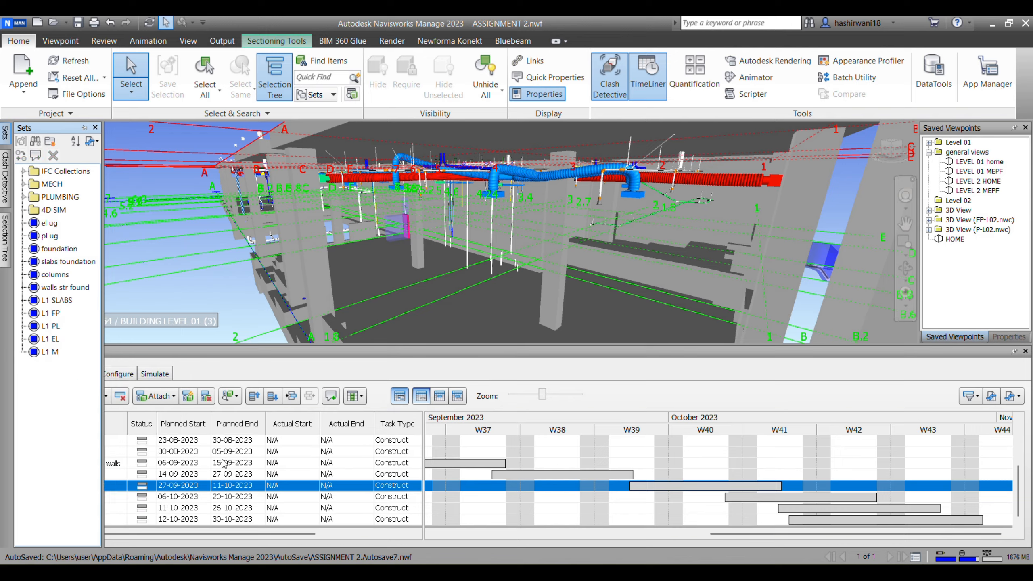
Attach the newly saved L1 M set to the L1 HVAC task.
right_click(229, 487)
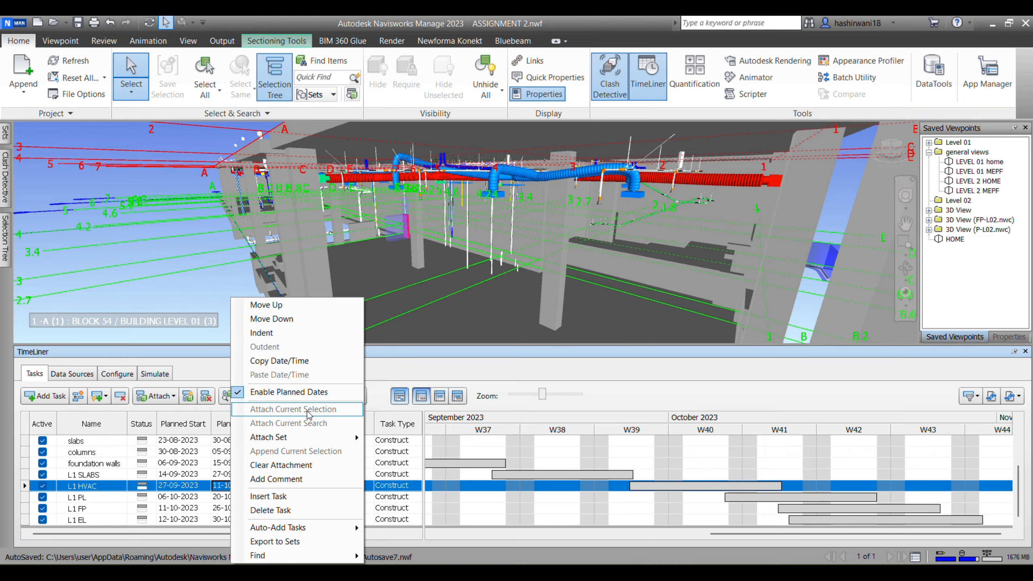
mouse_move(308, 444)
click(397, 555)
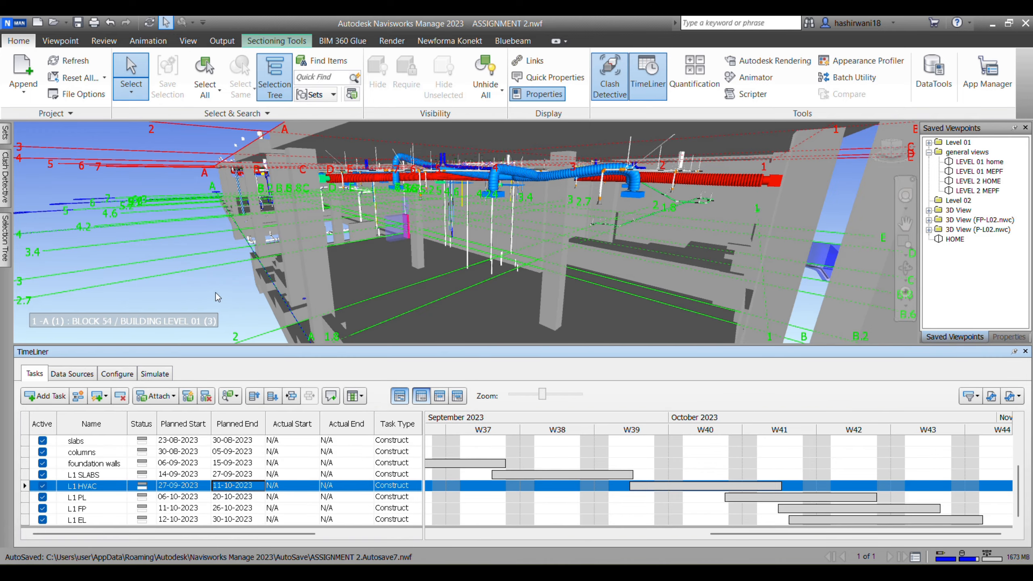
Play the construction simulation from 20-07-2023 and follow the foundation walls and level 1 services as they are built.
scroll(612, 535, up, 4)
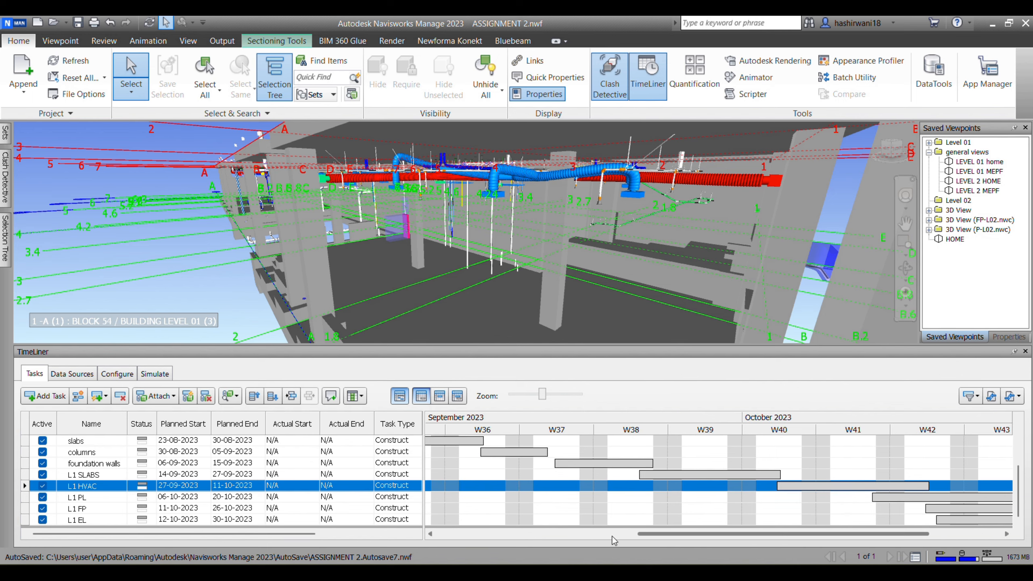
scroll(590, 508, up, 1)
scroll(647, 499, down, 1)
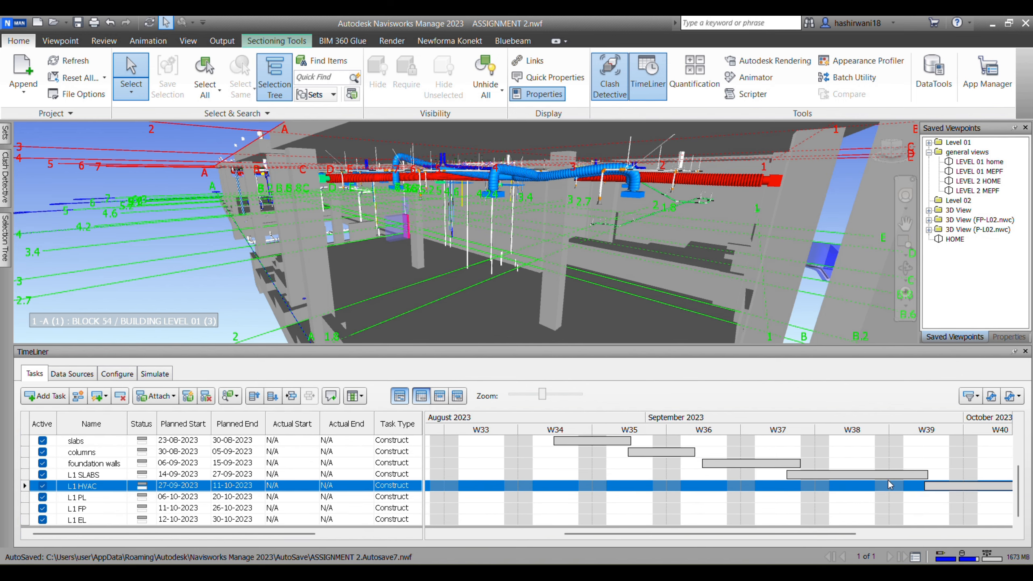
scroll(887, 486, up, 1)
scroll(563, 467, down, 1)
click(155, 374)
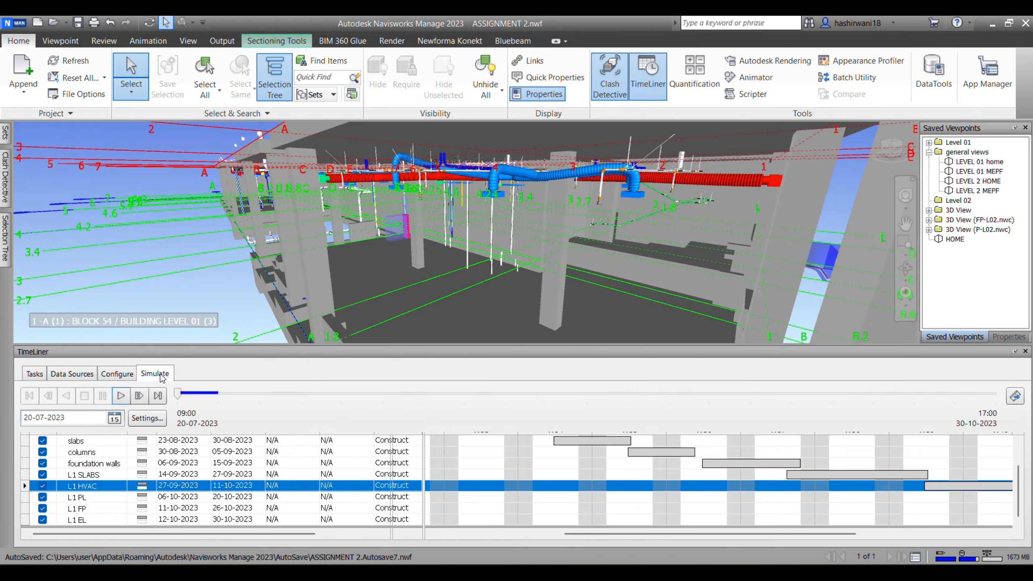
click(121, 396)
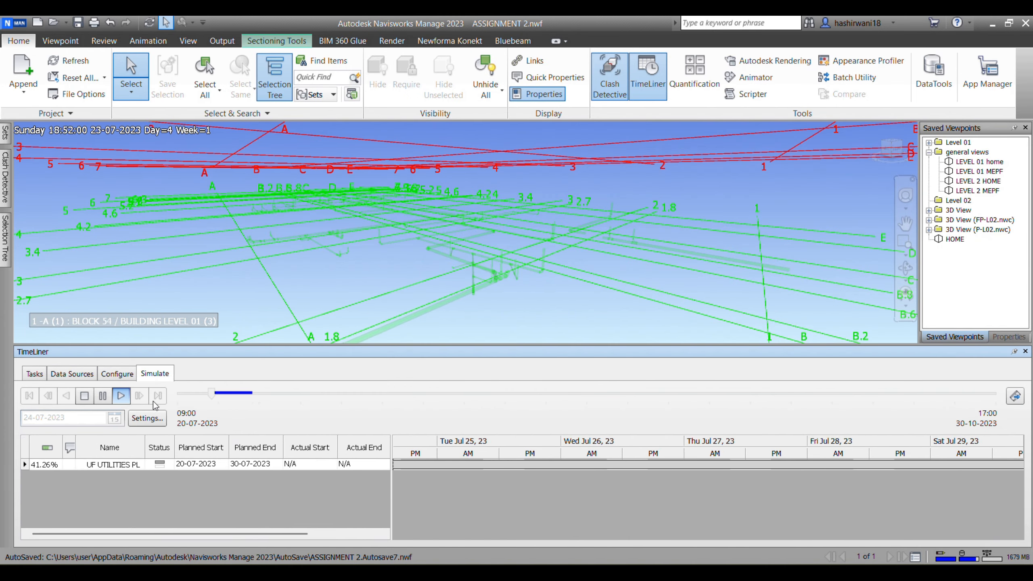
middle_drag(538, 309, 467, 294)
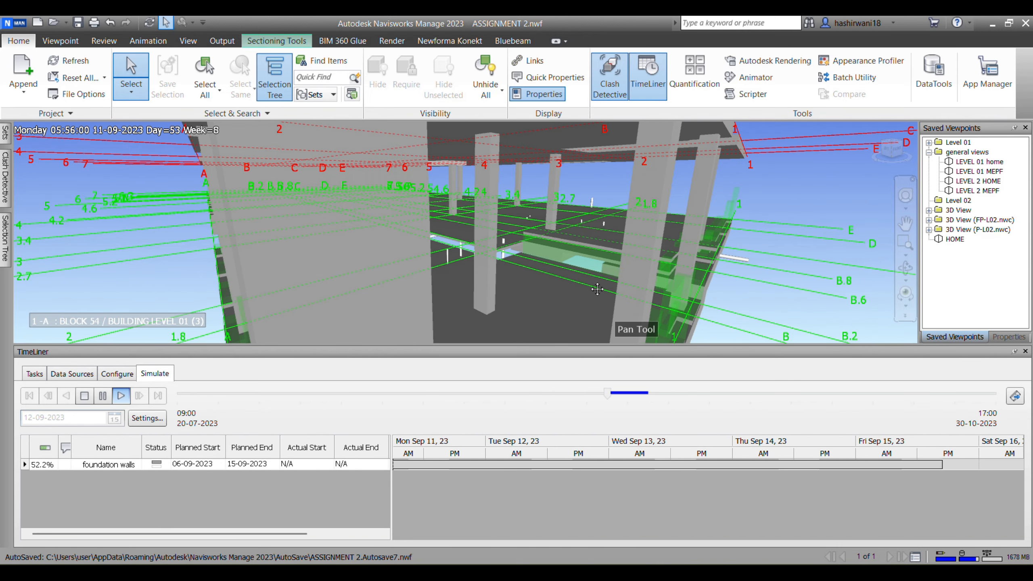
middle_drag(630, 299, 482, 226)
middle_drag(544, 253, 442, 242)
scroll(392, 175, up, 5)
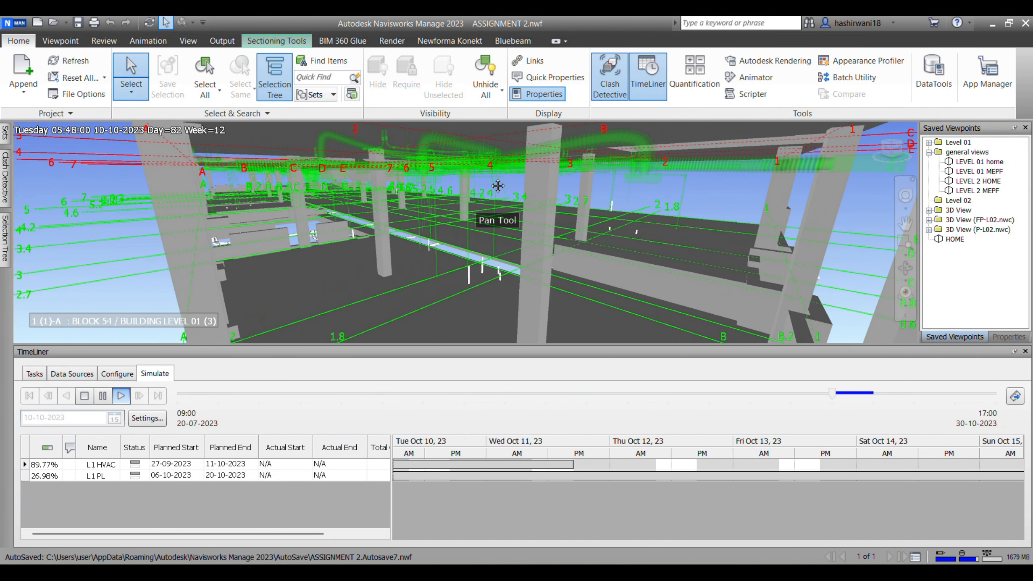
scroll(454, 214, up, 3)
middle_drag(454, 213, 684, 214)
scroll(360, 194, down, 3)
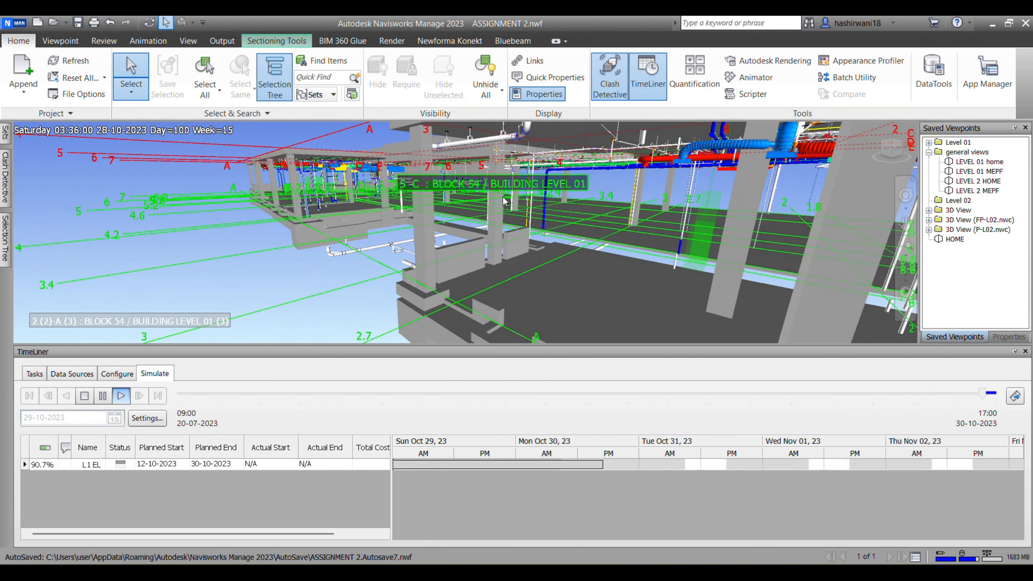
Inspect the level 1 ductwork, pipes and columns up close from inside the building at the end of the simulation.
scroll(599, 205, up, 4)
scroll(561, 227, up, 3)
middle_drag(577, 181, 560, 132)
scroll(603, 217, up, 3)
middle_drag(596, 216, 651, 238)
scroll(588, 229, up, 2)
scroll(591, 241, down, 4)
scroll(591, 240, down, 3)
scroll(660, 240, down, 2)
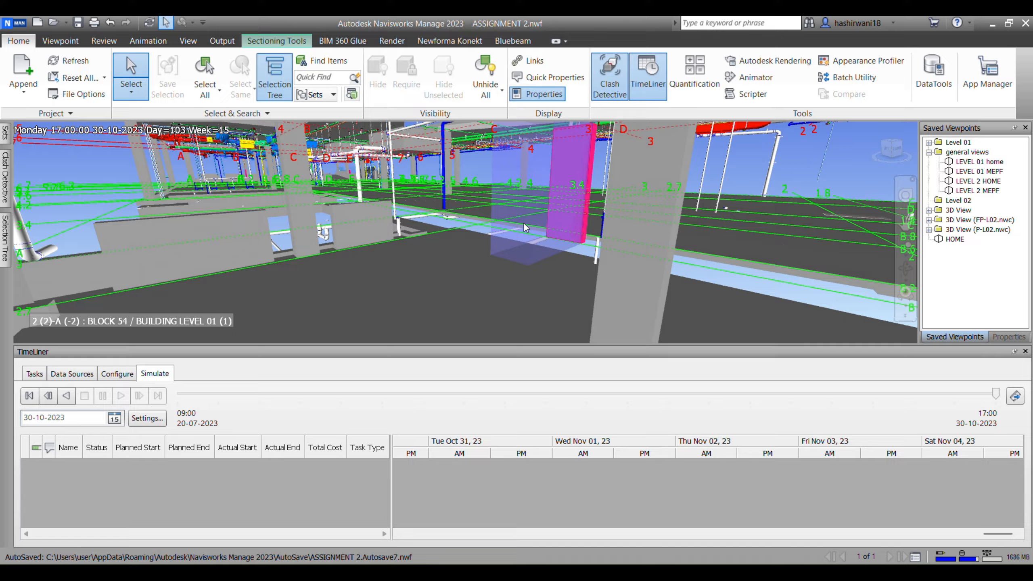
scroll(519, 235, down, 2)
middle_drag(416, 253, 411, 209)
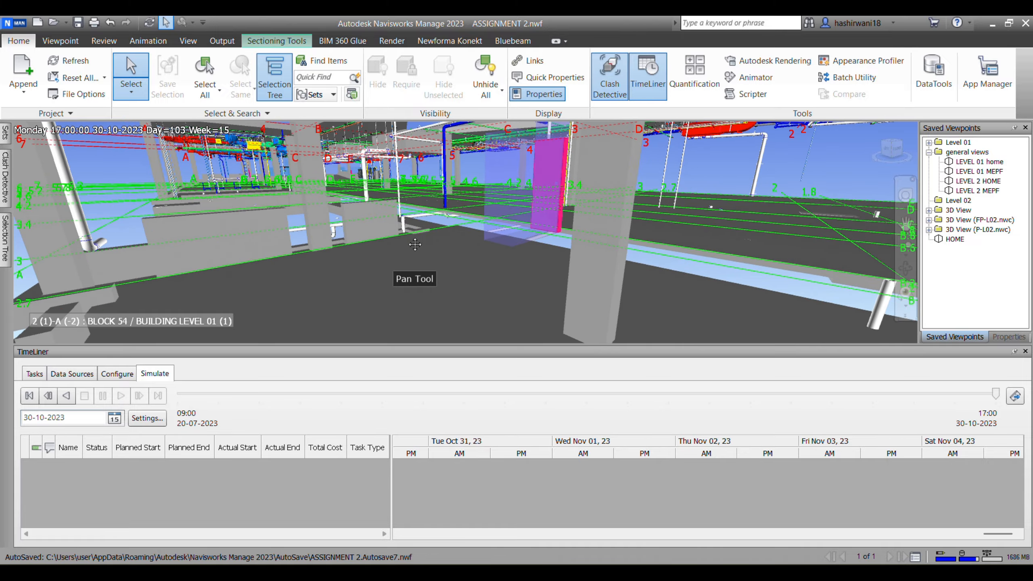
scroll(464, 265, down, 1)
Return to the TimeLiner task list, check the slabs and columns tasks and view the floor slab in the model.
click(36, 374)
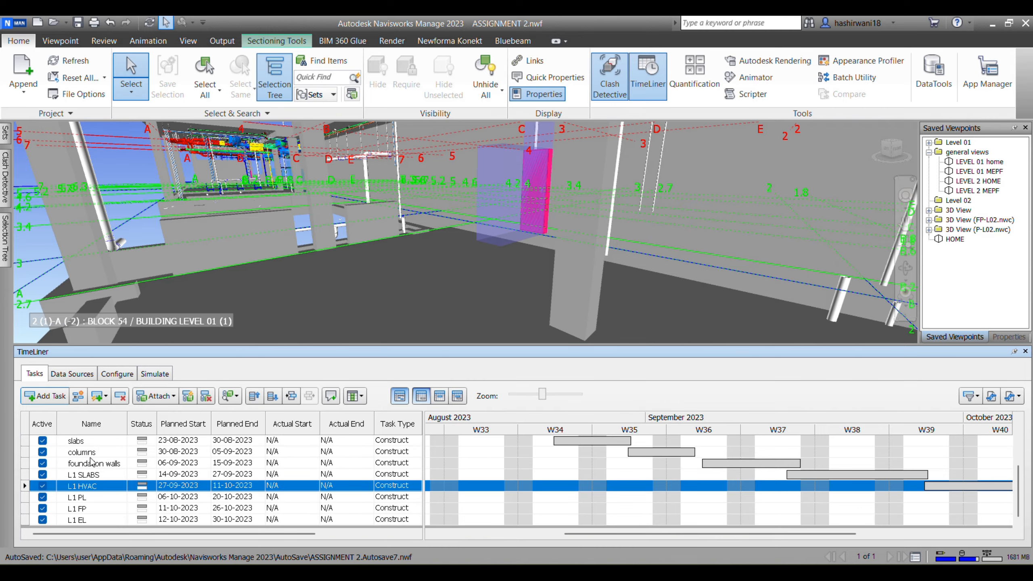
click(81, 443)
click(87, 453)
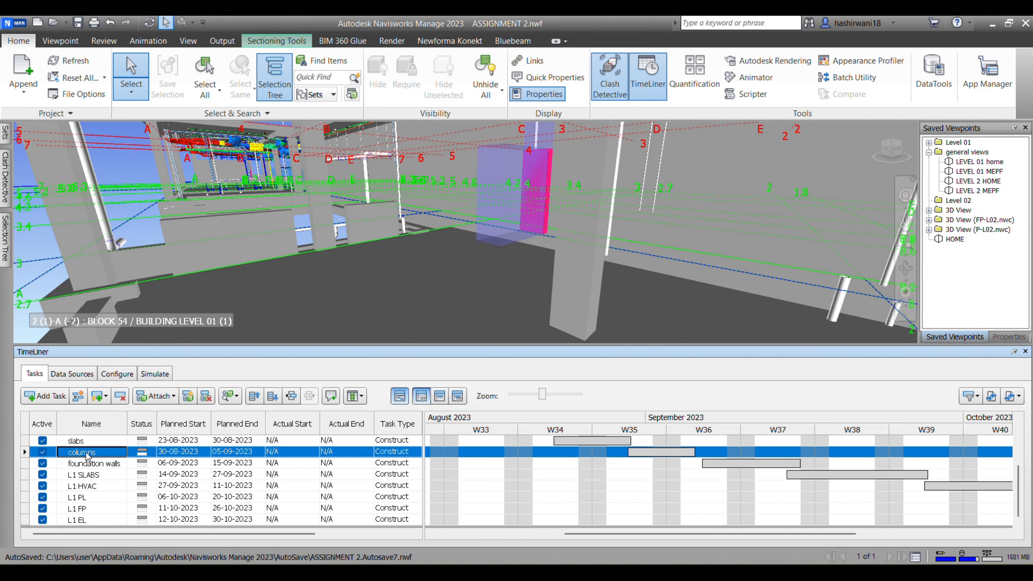
click(70, 443)
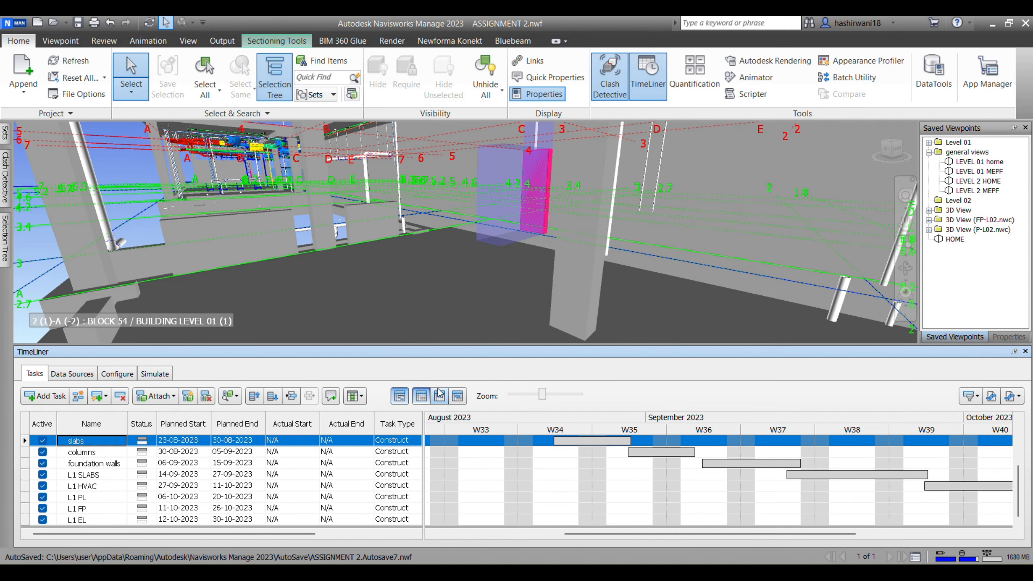
scroll(422, 301, down, 2)
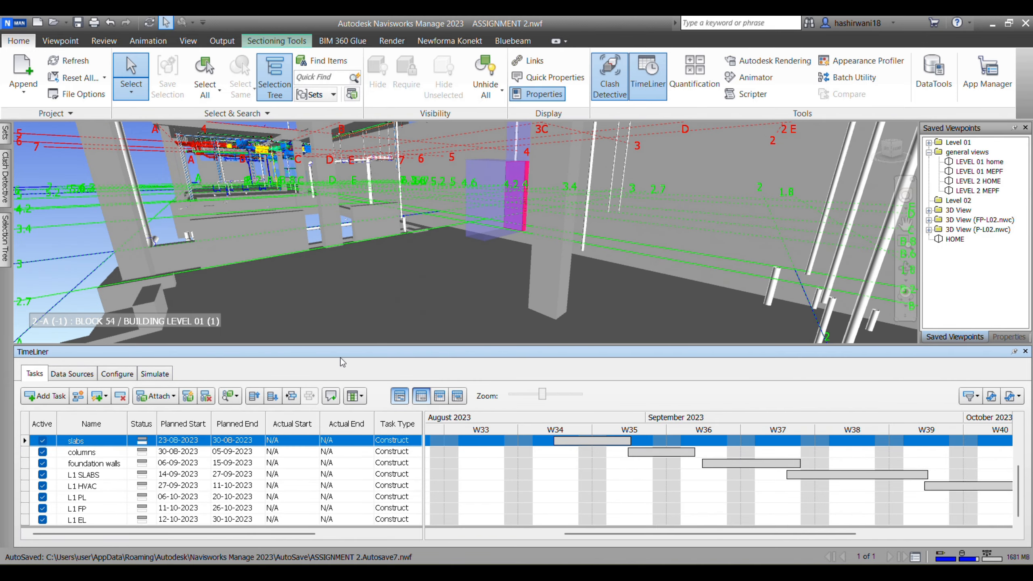
middle_drag(431, 273, 422, 204)
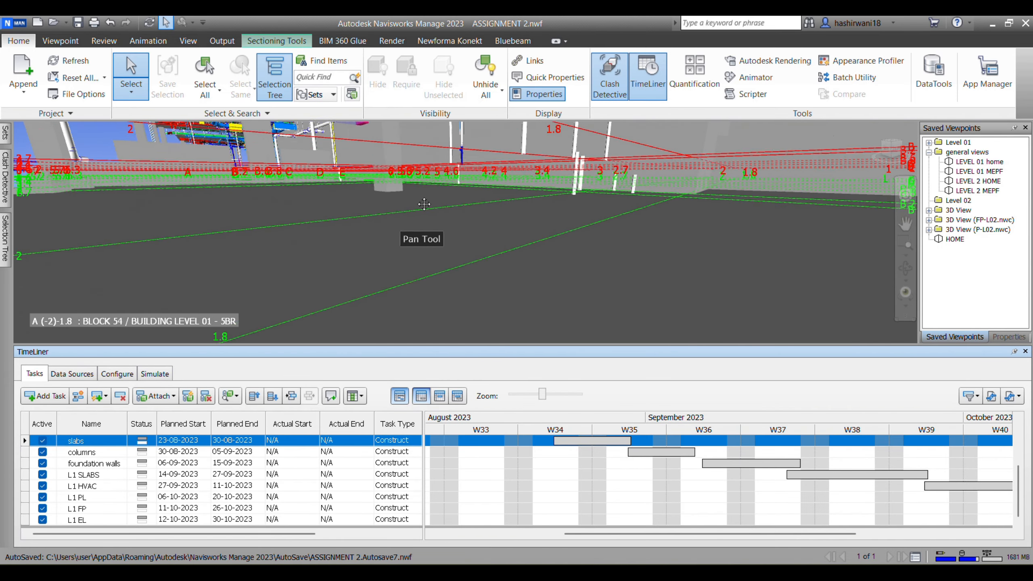
Add a task named UD PL at the end of the schedule with planned start 25-11-2025.
click(63, 396)
click(85, 520)
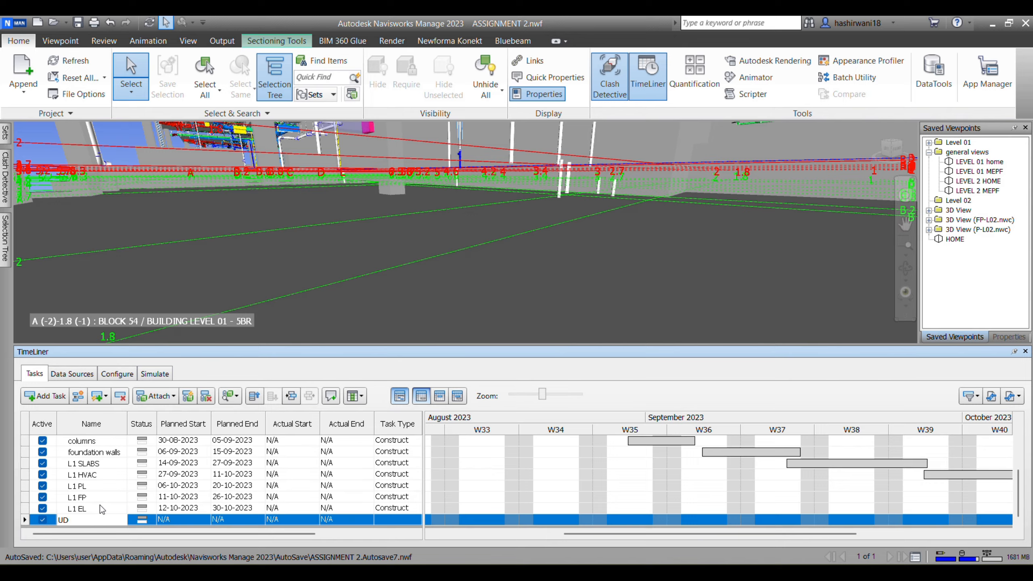
click(205, 521)
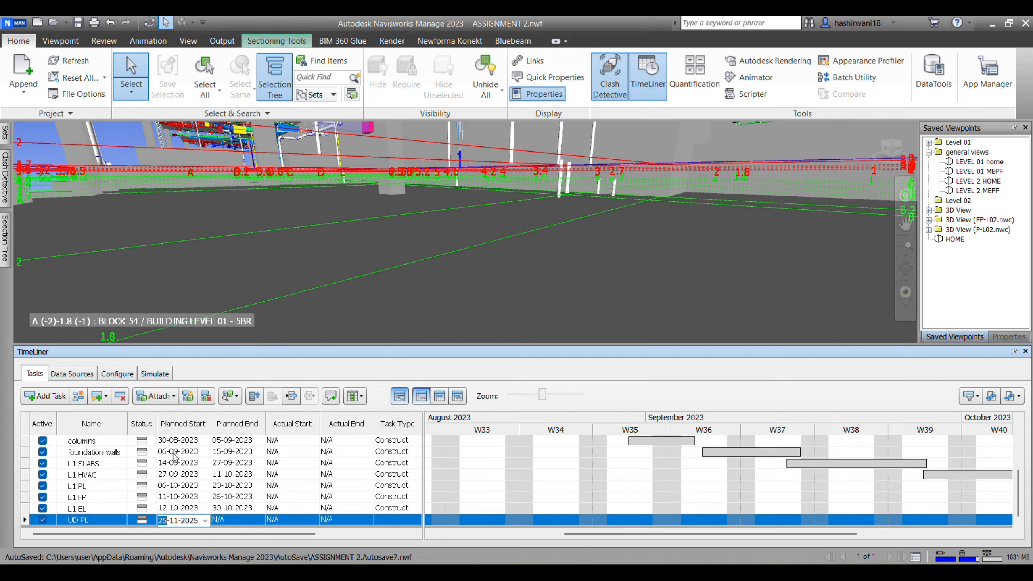
Review the scheduled tasks from the level 1 systems back up to the first underground utilities task.
click(167, 441)
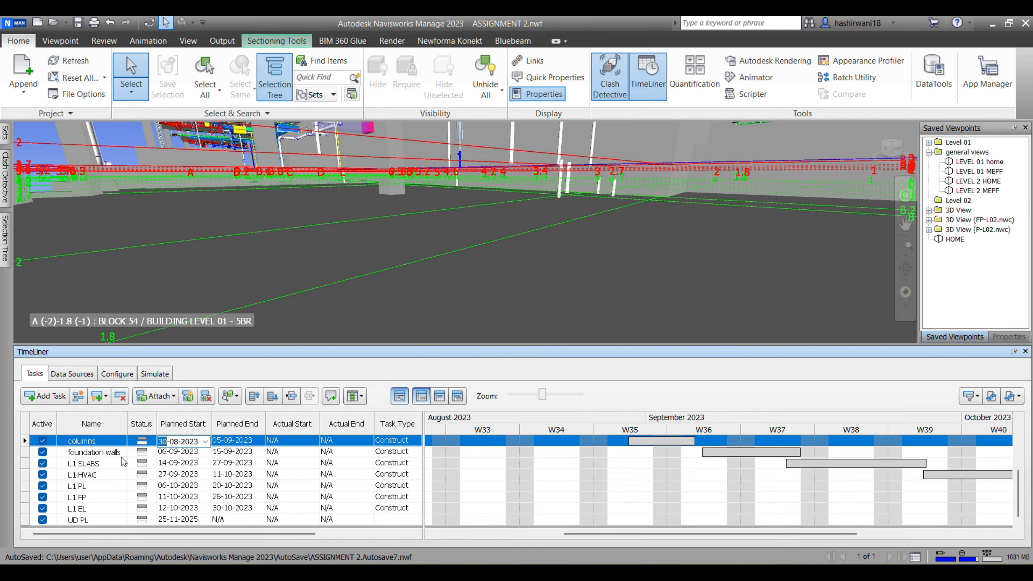
click(94, 444)
click(24, 440)
mouse_move(29, 444)
mouse_down()
mouse_move(32, 466)
mouse_move(33, 439)
mouse_up()
scroll(32, 451, up, 1)
click(116, 441)
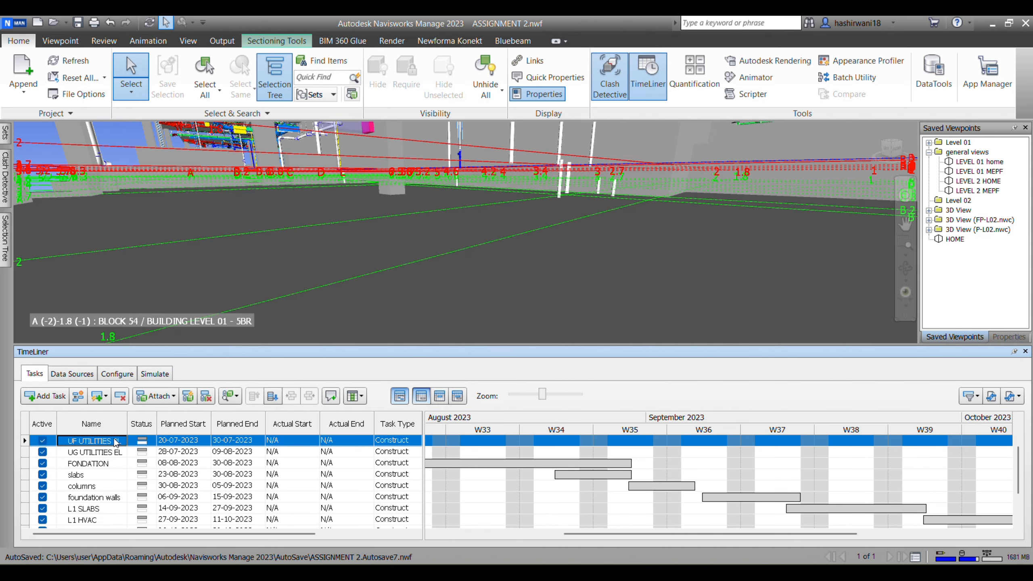
scroll(116, 447, down, 1)
scroll(108, 484, up, 1)
Select the el ug set and view its underground electrical items in the model.
mouse_move(6, 133)
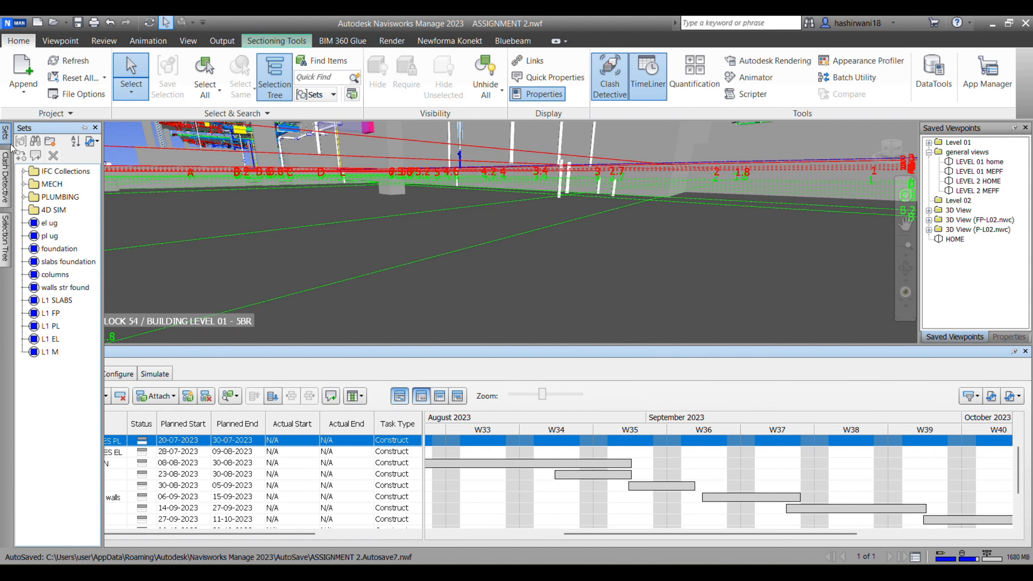
click(53, 224)
scroll(469, 244, down, 5)
scroll(541, 296, up, 8)
scroll(519, 246, up, 6)
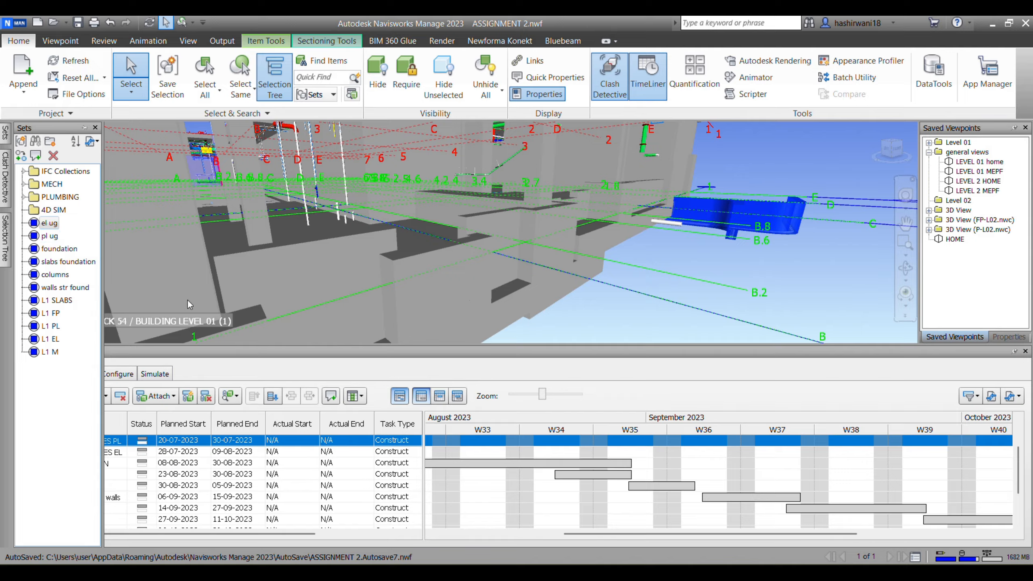
Attach the el ug set to the UG UTILITIES EL task and clear the model selection.
right_click(255, 441)
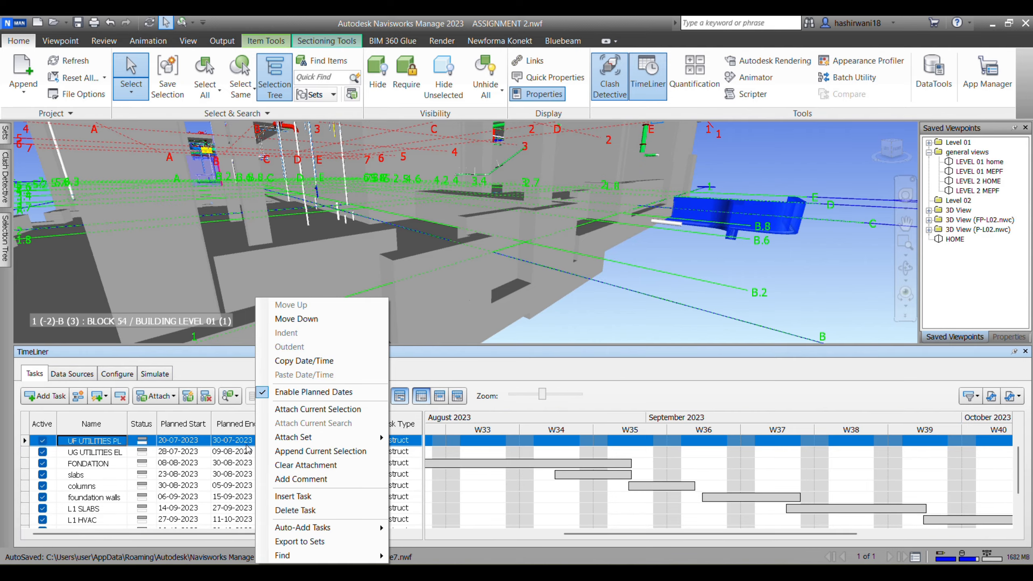
click(194, 452)
right_click(254, 455)
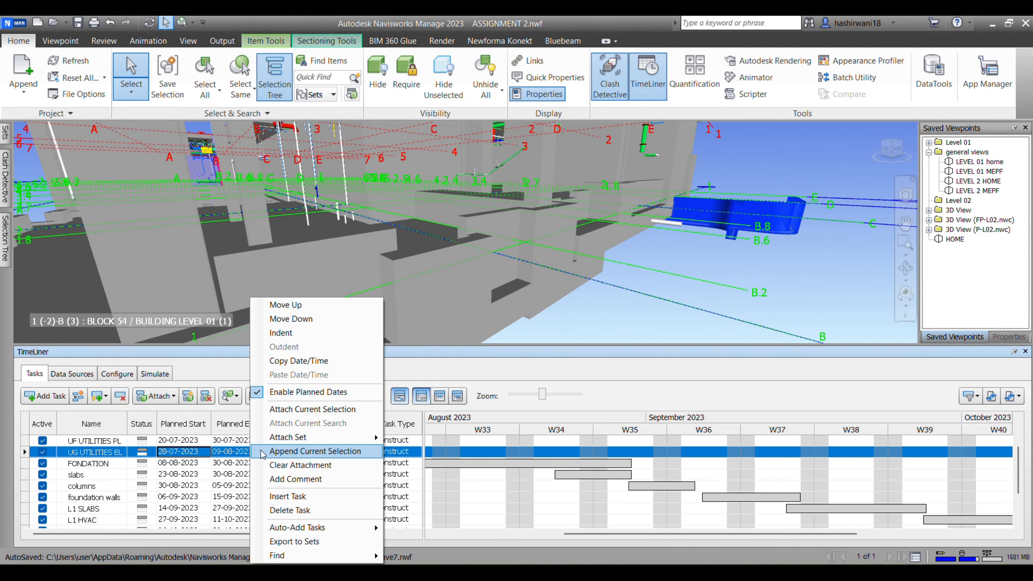
mouse_move(303, 435)
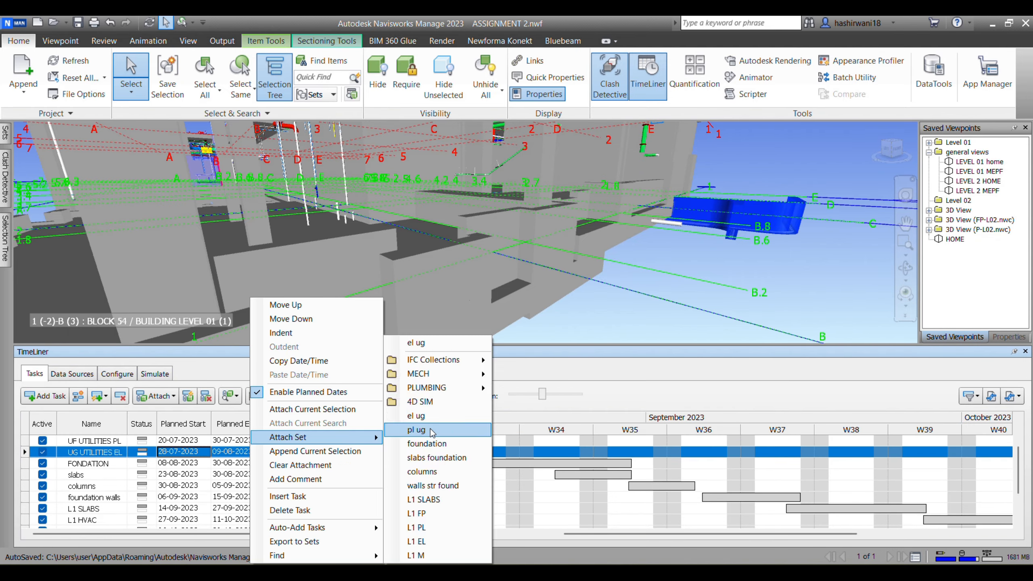
click(435, 419)
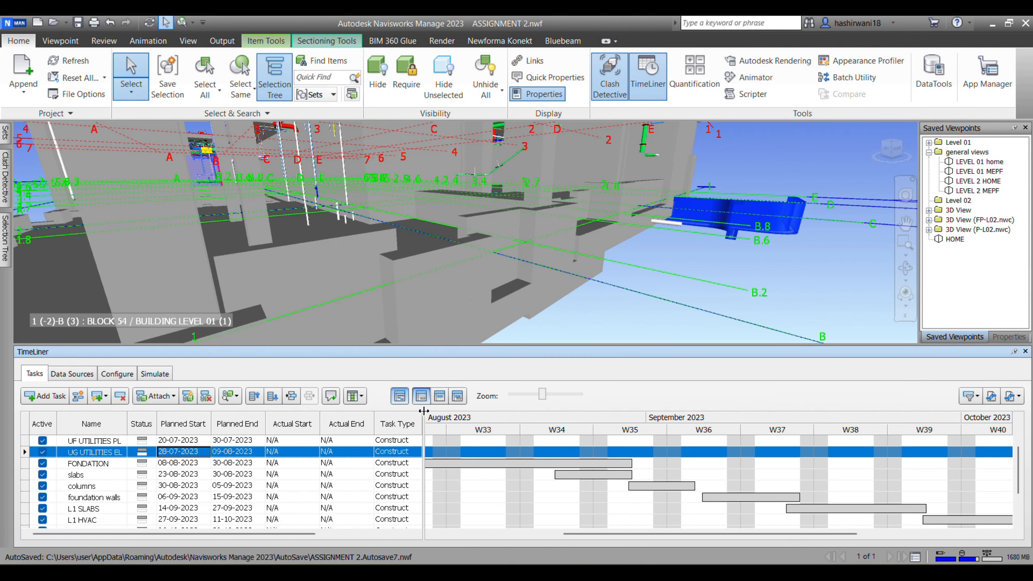
click(615, 324)
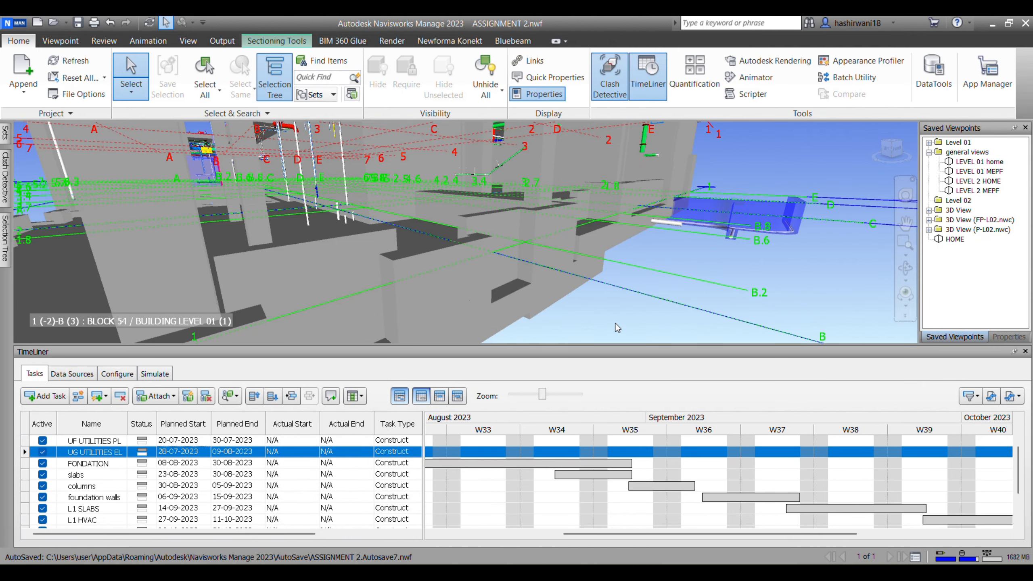
Play the construction simulation to its end, following the underground utilities, foundations and level 1 structure and services.
click(155, 374)
click(121, 395)
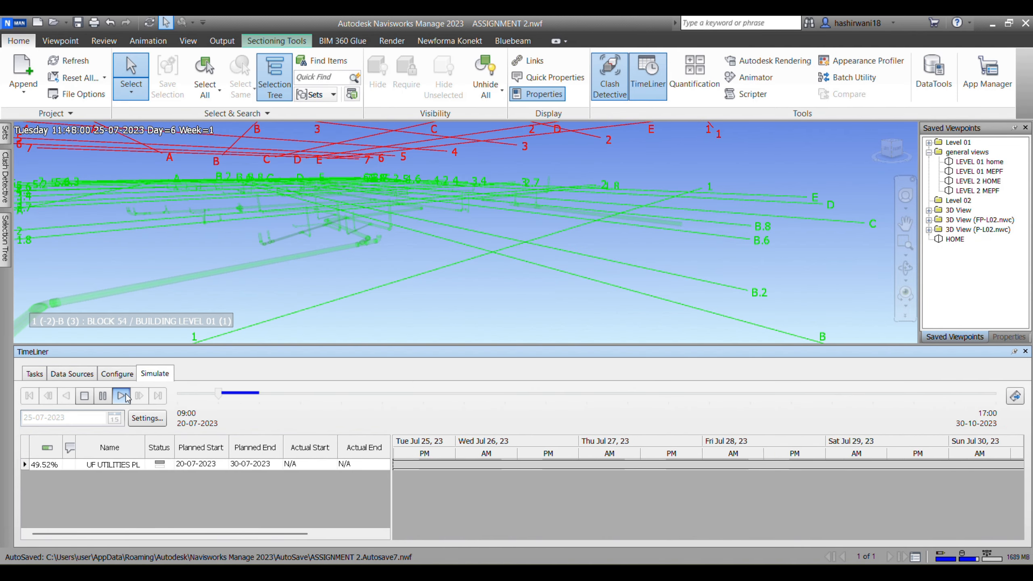
scroll(721, 243, up, 8)
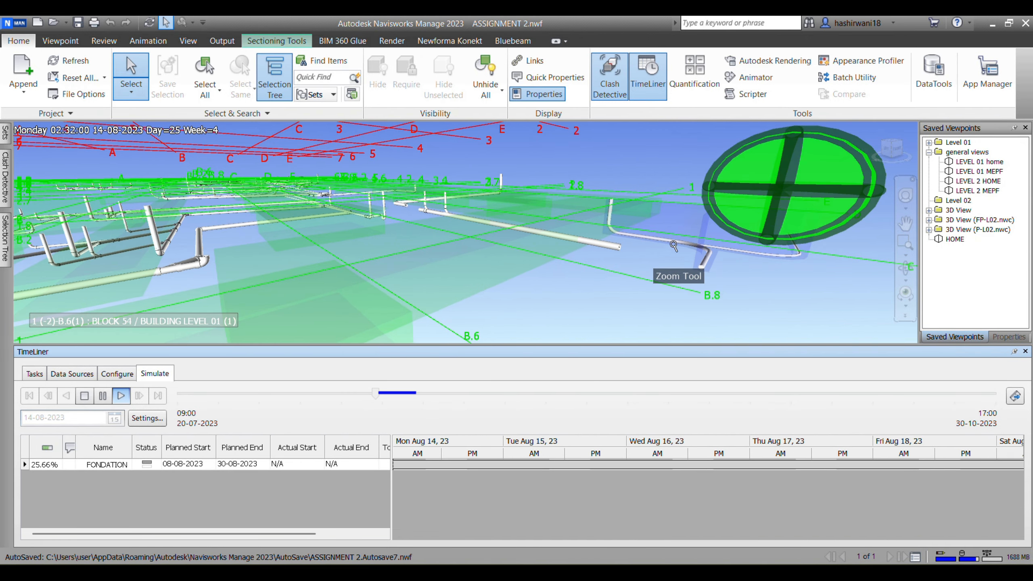
scroll(547, 302, down, 10)
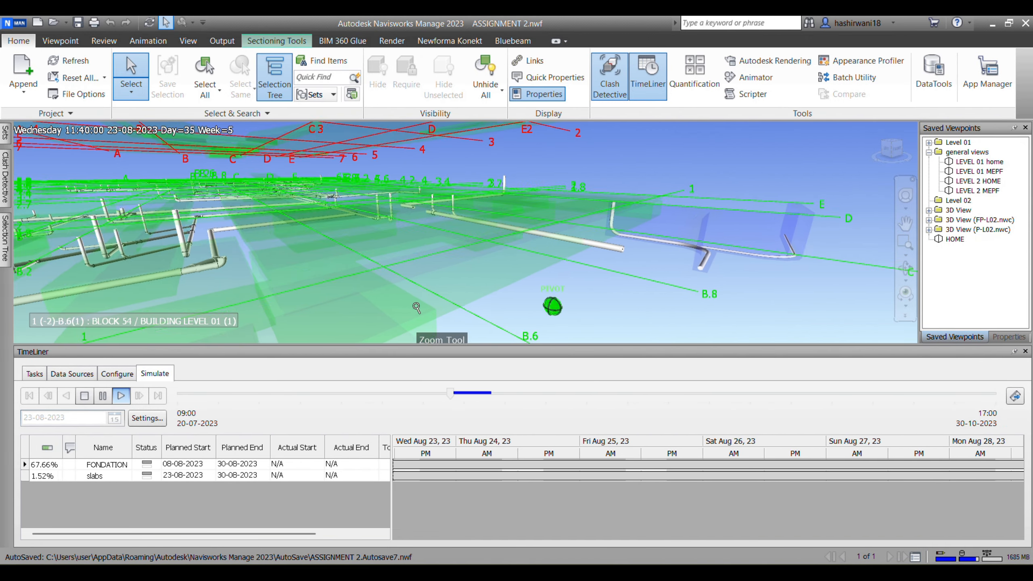
scroll(411, 266, down, 10)
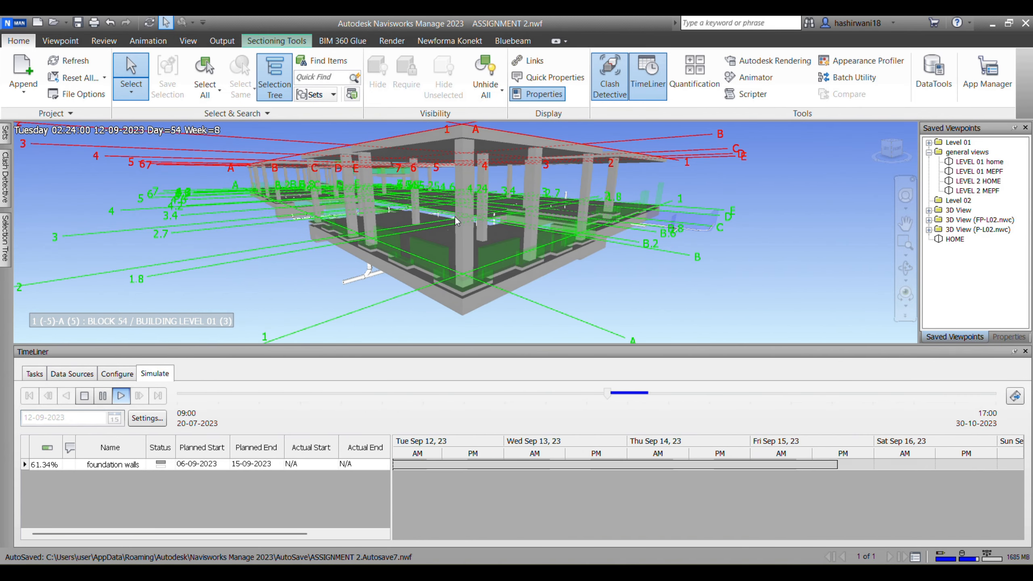
middle_drag(454, 215, 505, 245)
scroll(505, 245, down, 4)
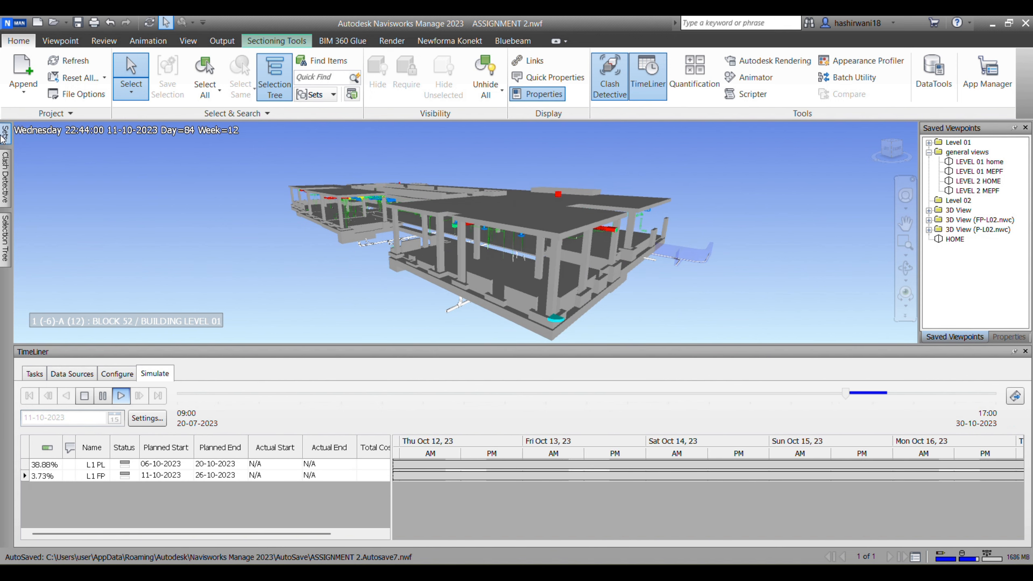
scroll(638, 262, down, 2)
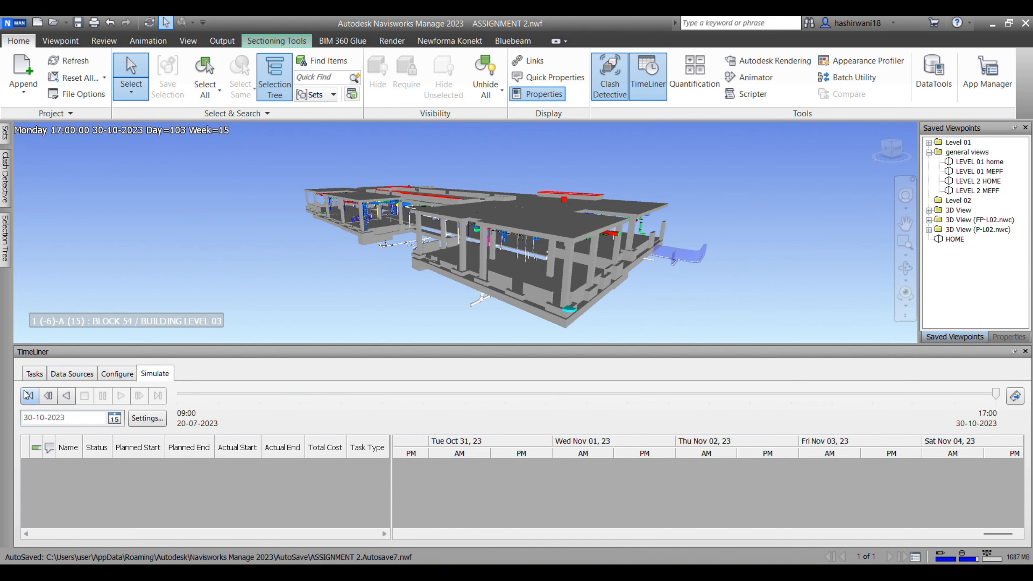
Look over the schedule import formats offered as TimeLiner data sources and the commands available for the slabs task.
click(35, 374)
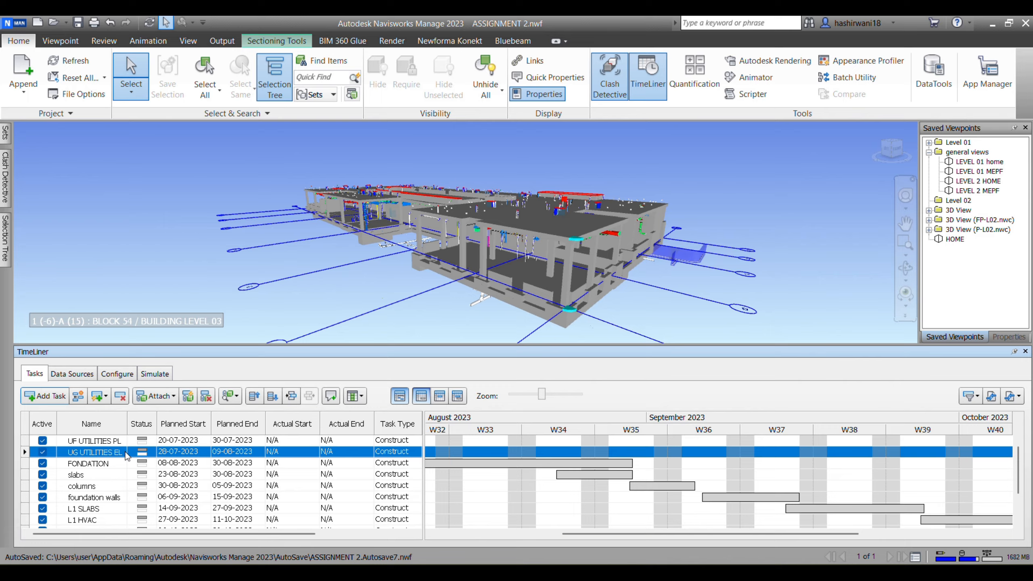
click(89, 378)
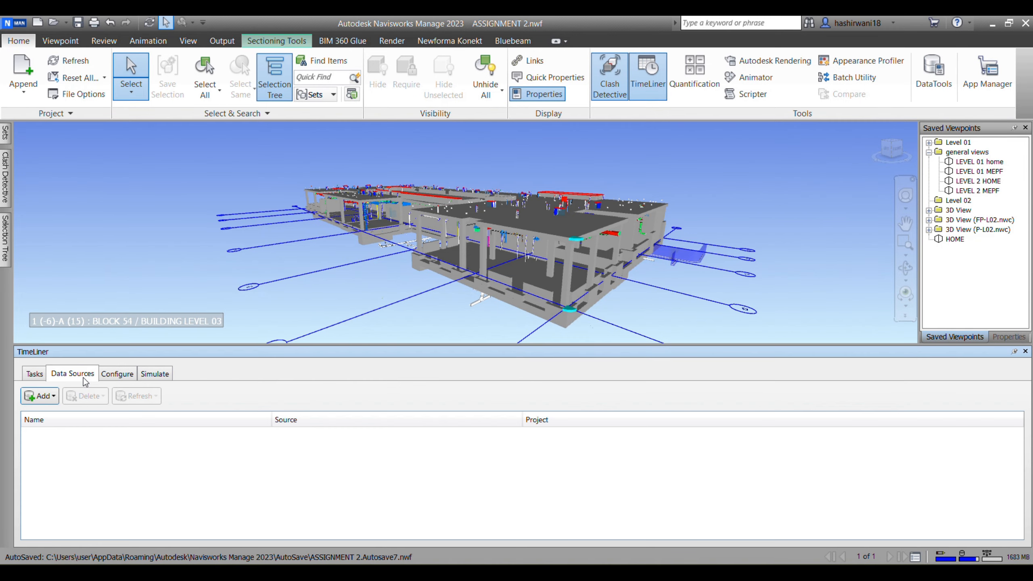
click(45, 396)
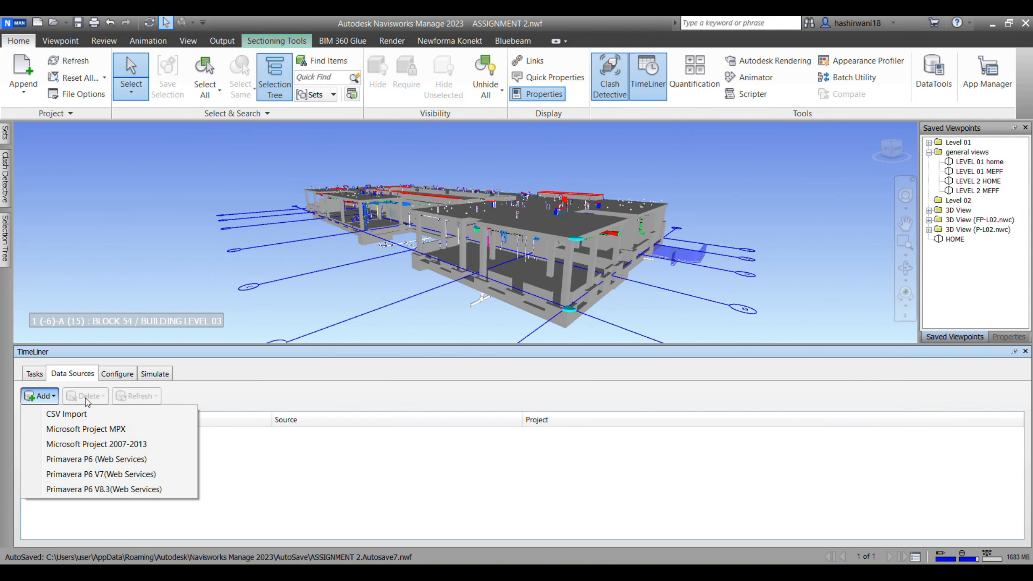
click(259, 398)
click(35, 374)
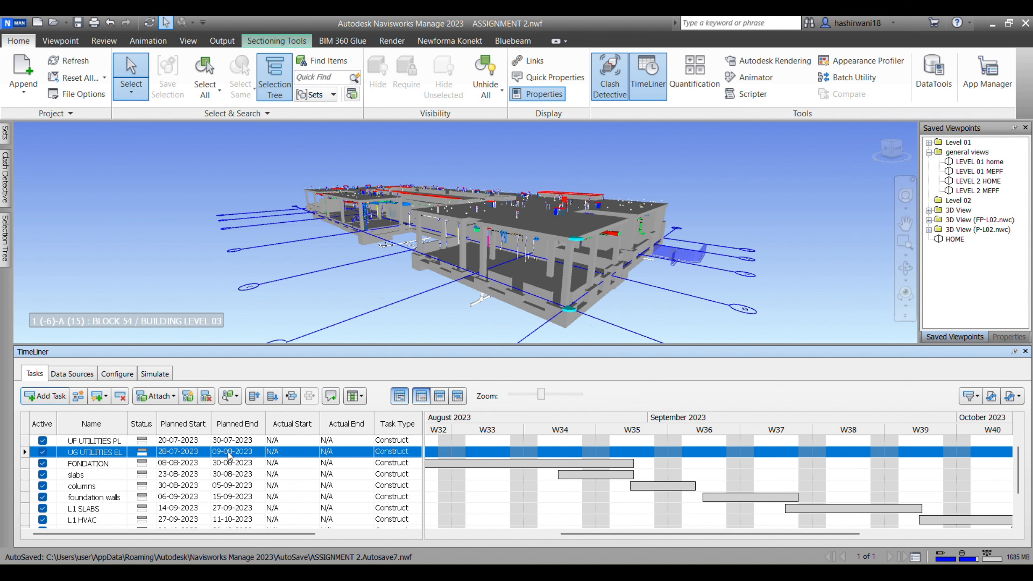
right_click(202, 475)
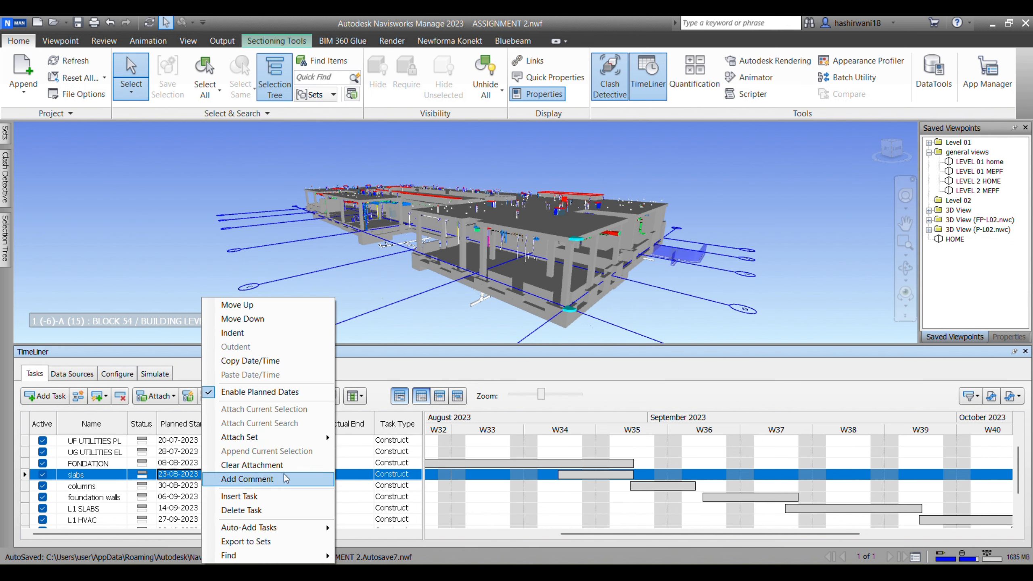
click(380, 371)
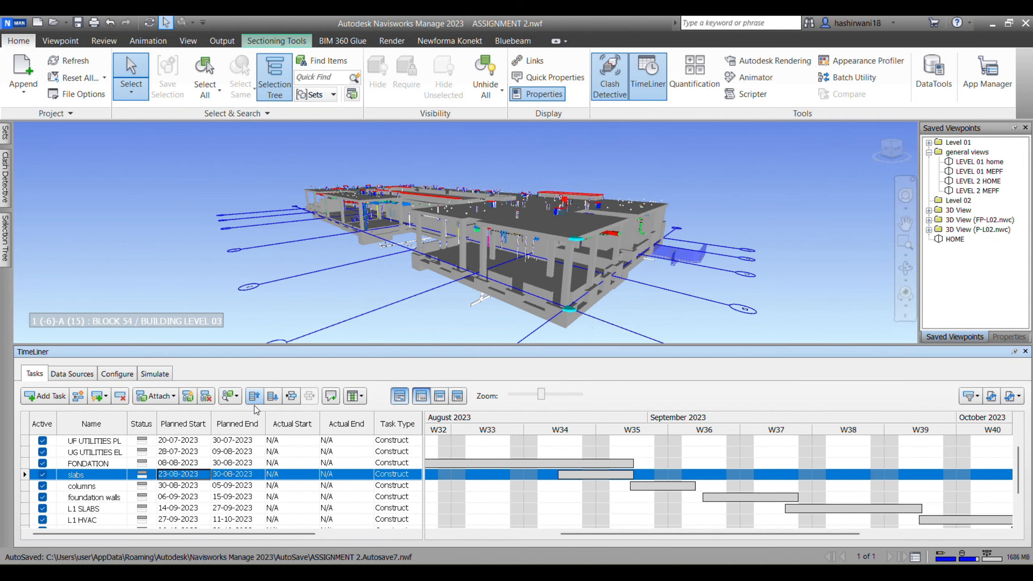
View the building from above at the simulation's end date and bring up the animation tools.
click(146, 376)
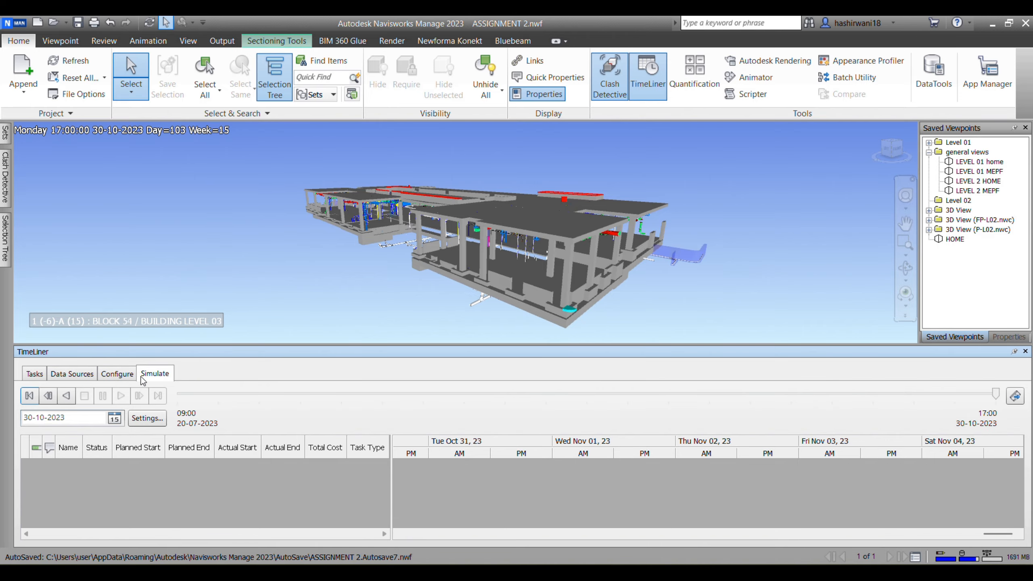
middle_drag(462, 280, 415, 281)
scroll(416, 281, down, 1)
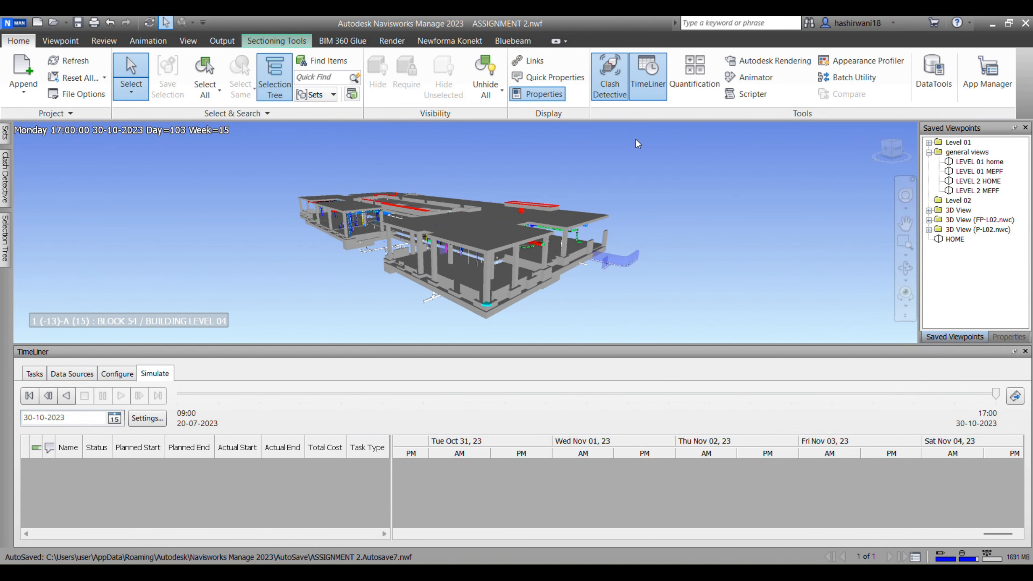
middle_drag(655, 138, 607, 196)
scroll(645, 159, down, 2)
scroll(612, 222, up, 2)
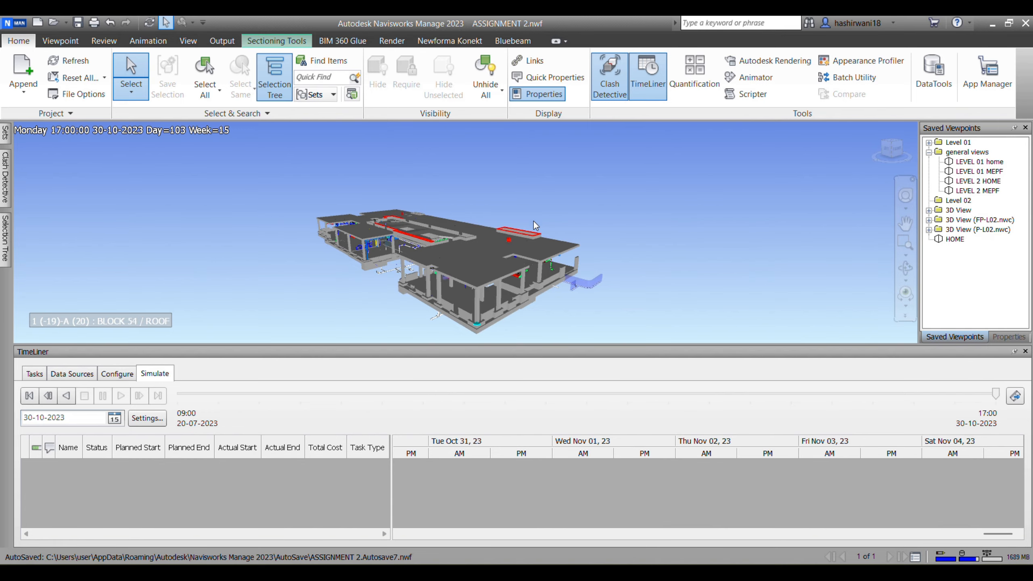
scroll(541, 264, up, 2)
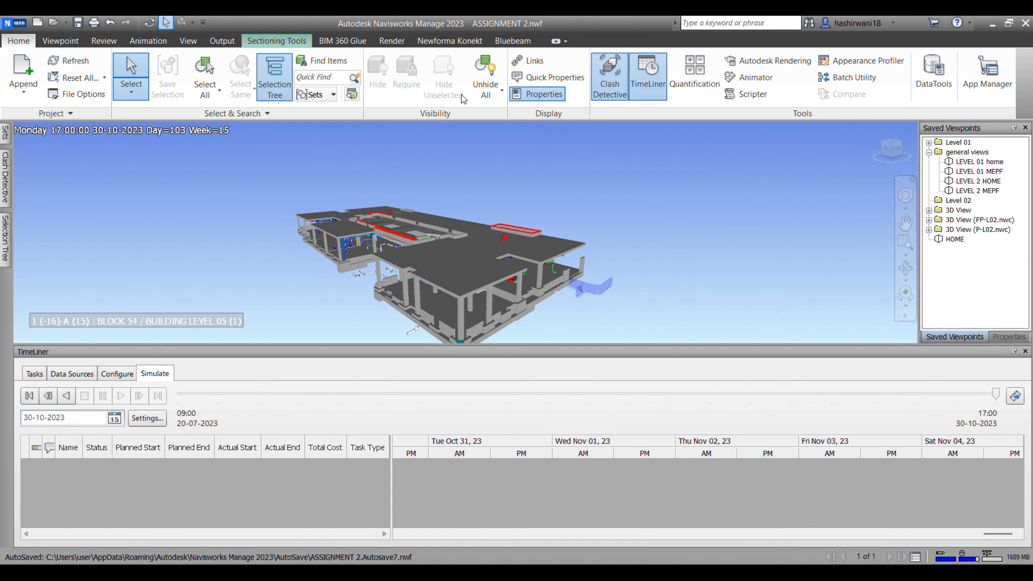
scroll(564, 263, down, 2)
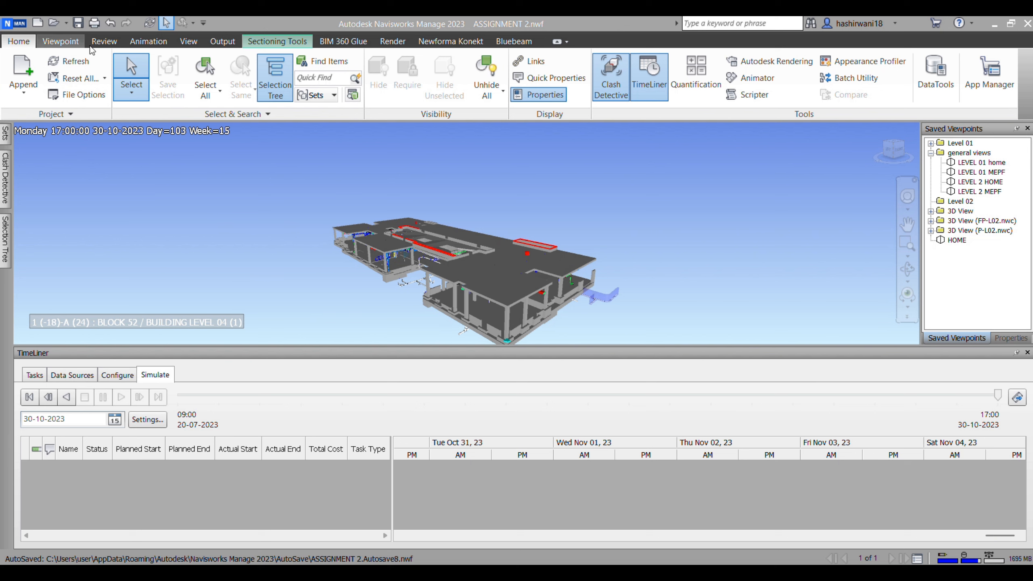
click(157, 46)
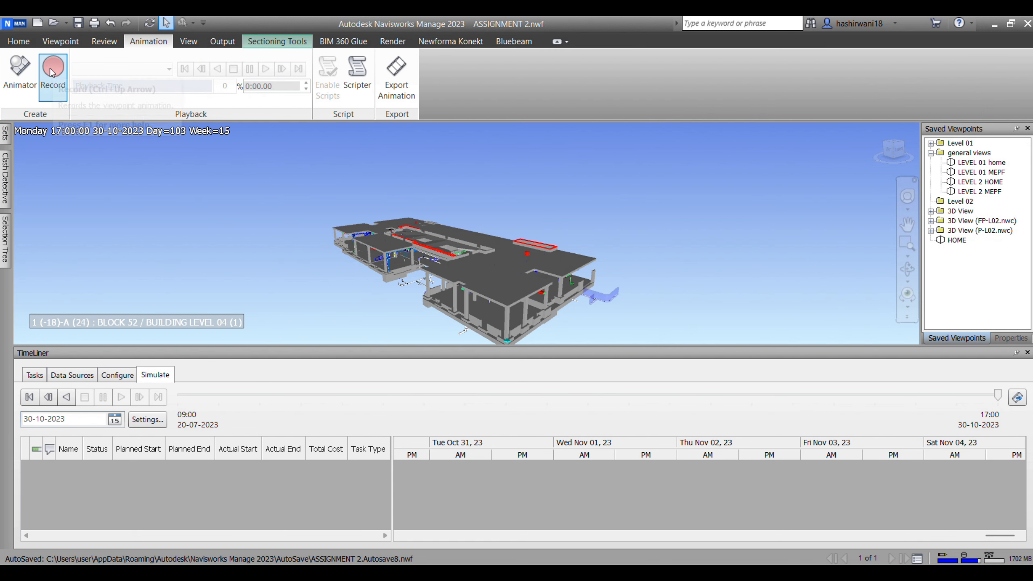
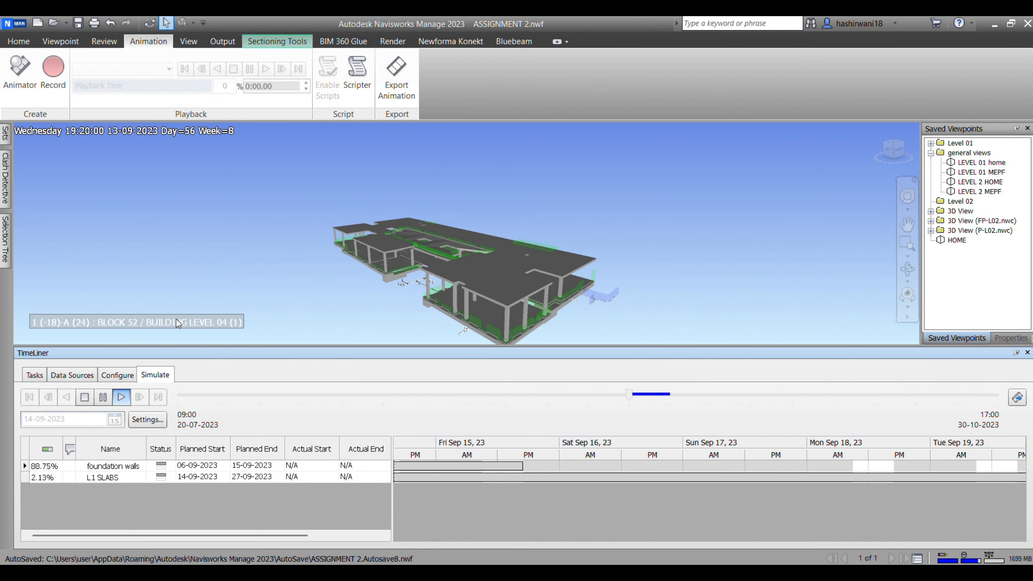
Reset the simulation to its start and append the full month name and 24-hour-format hour to its overlay text.
click(85, 397)
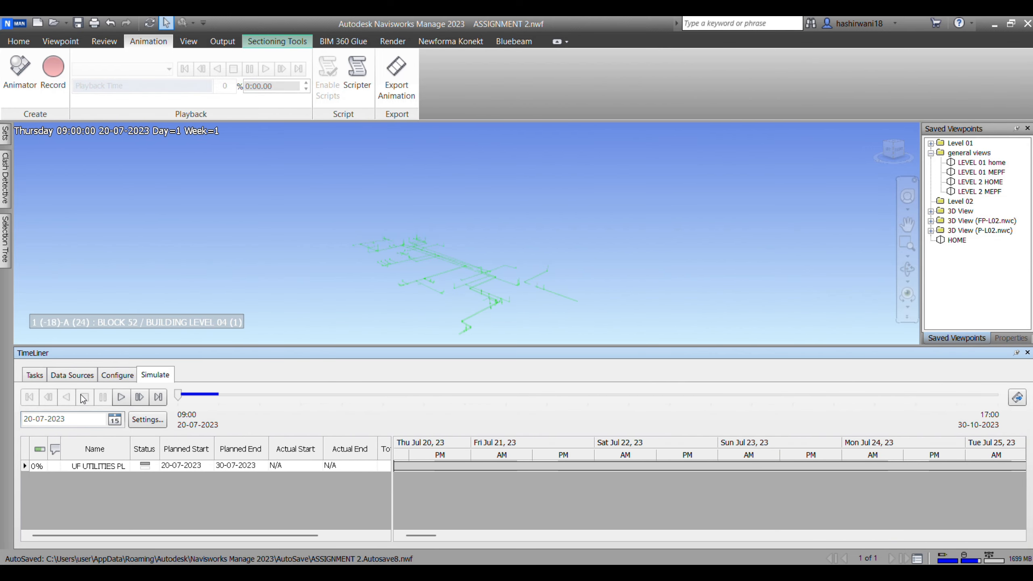
click(158, 420)
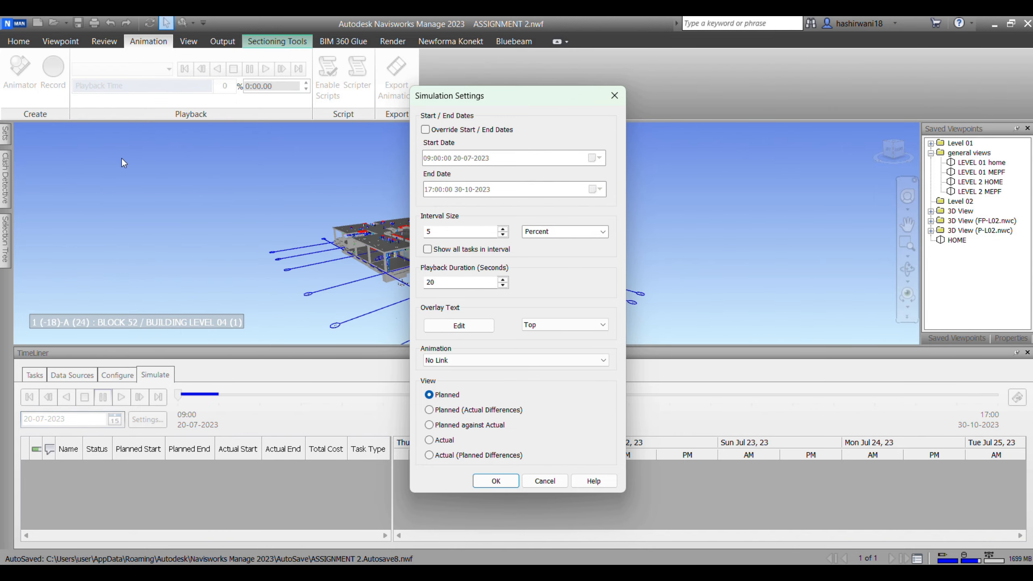
click(474, 326)
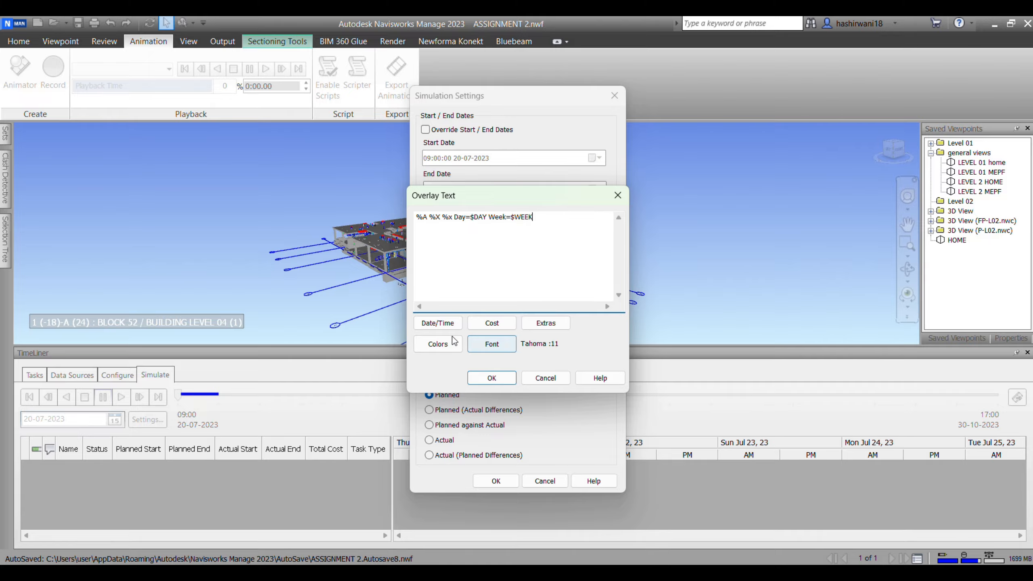
click(436, 324)
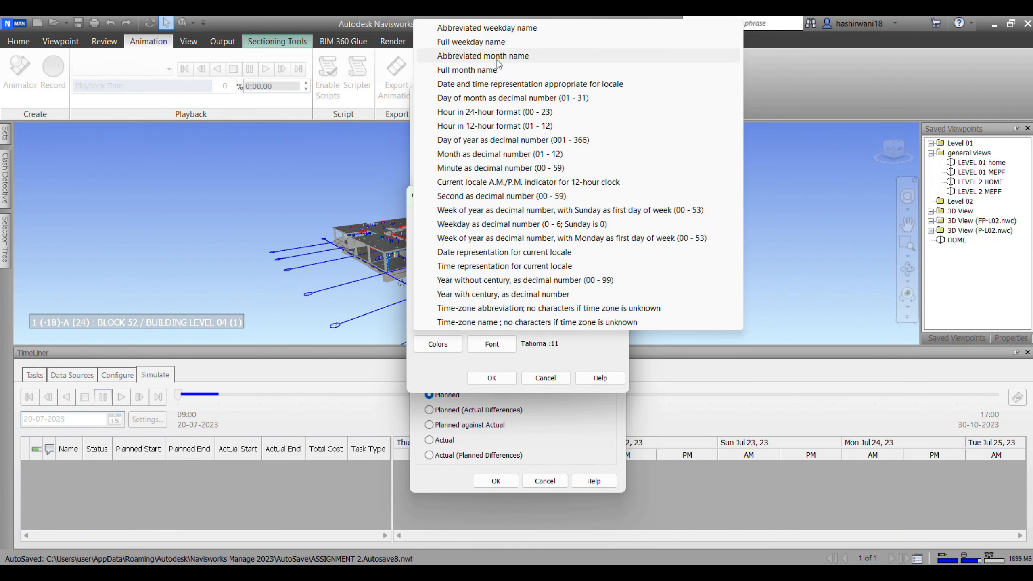
click(466, 74)
click(451, 325)
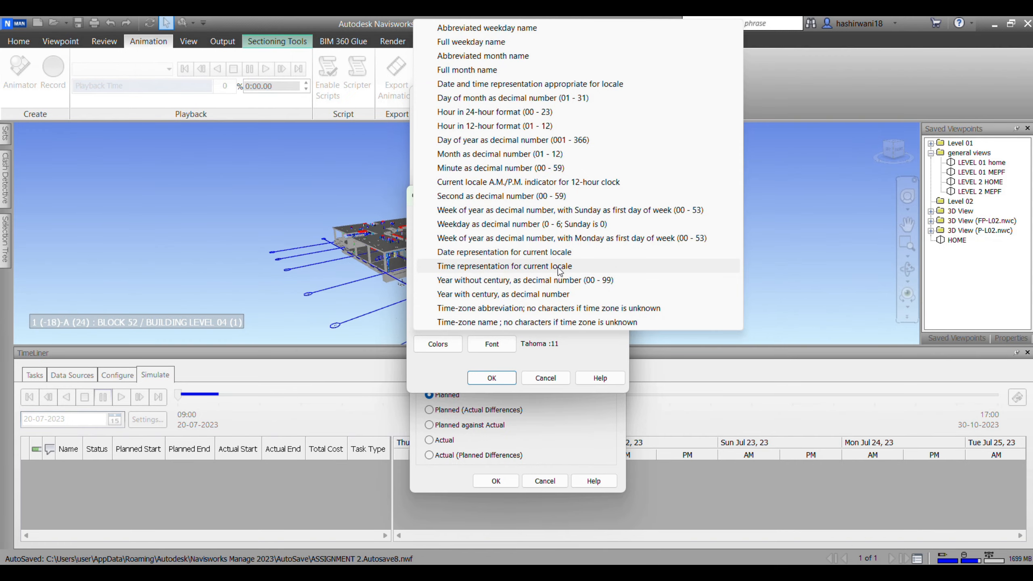
click(493, 114)
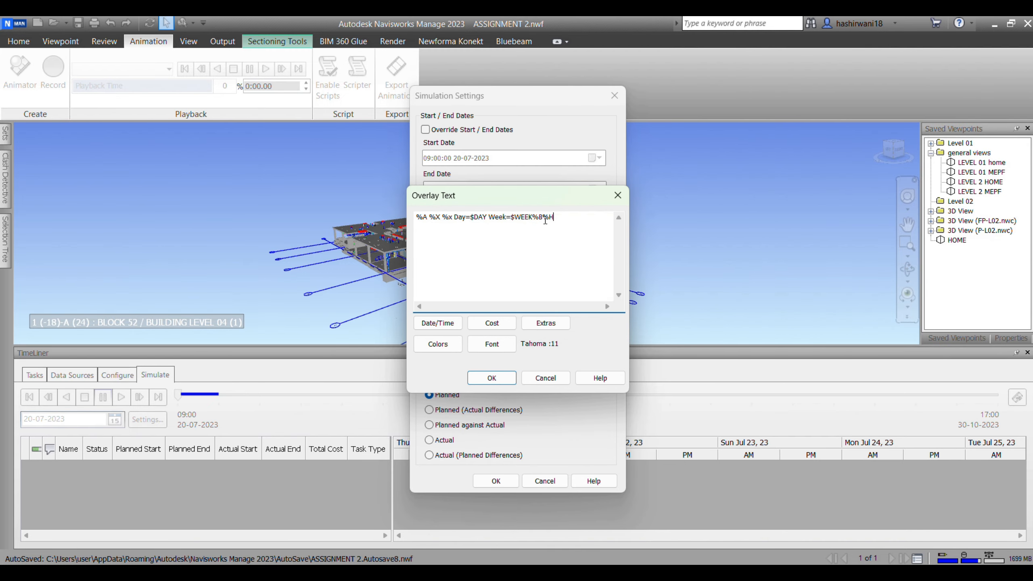
Append the labor cost to the overlay text and apply the simulation settings with the animation set to No Link.
click(500, 328)
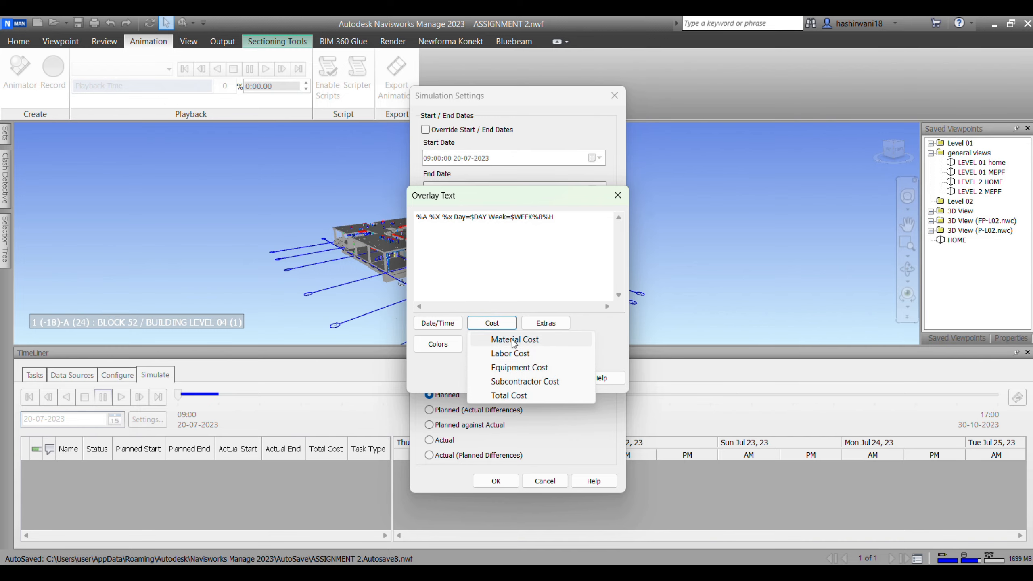
click(519, 355)
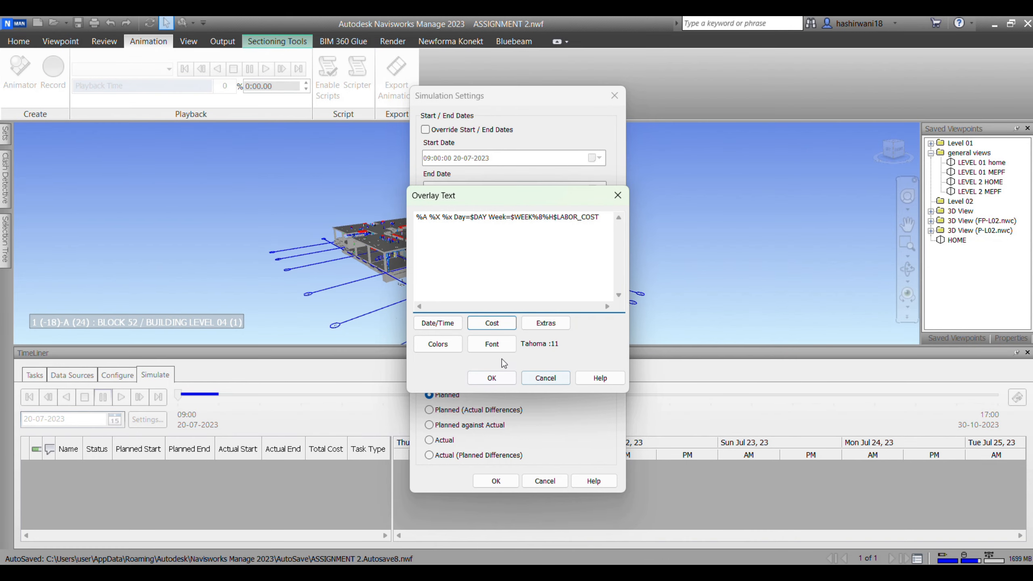
click(497, 378)
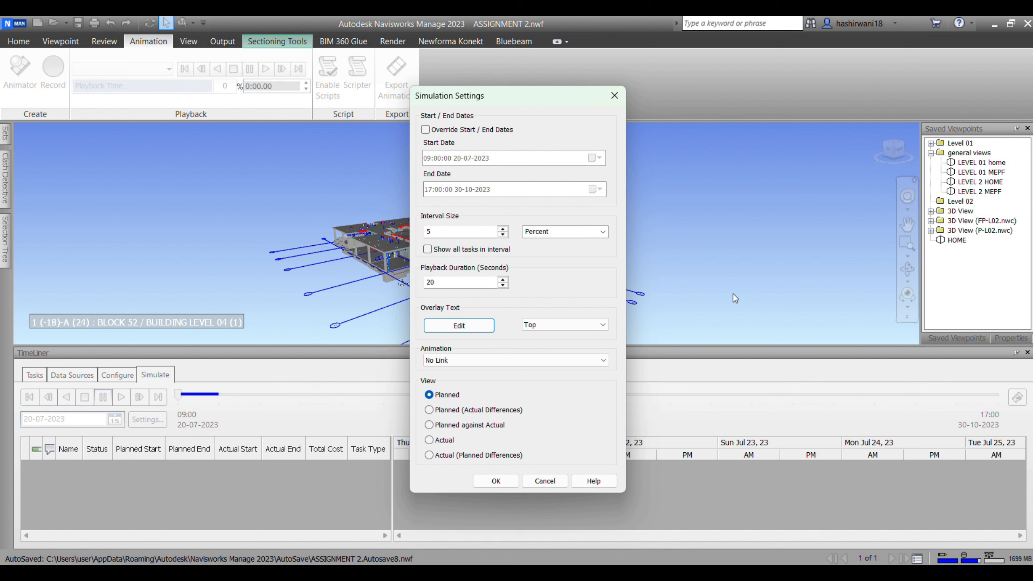
click(502, 359)
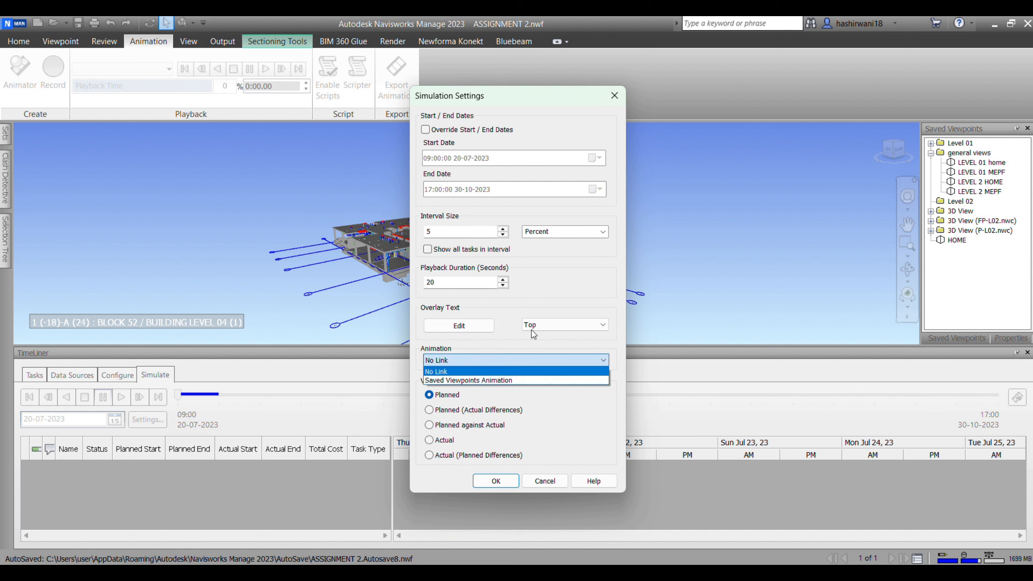
click(466, 359)
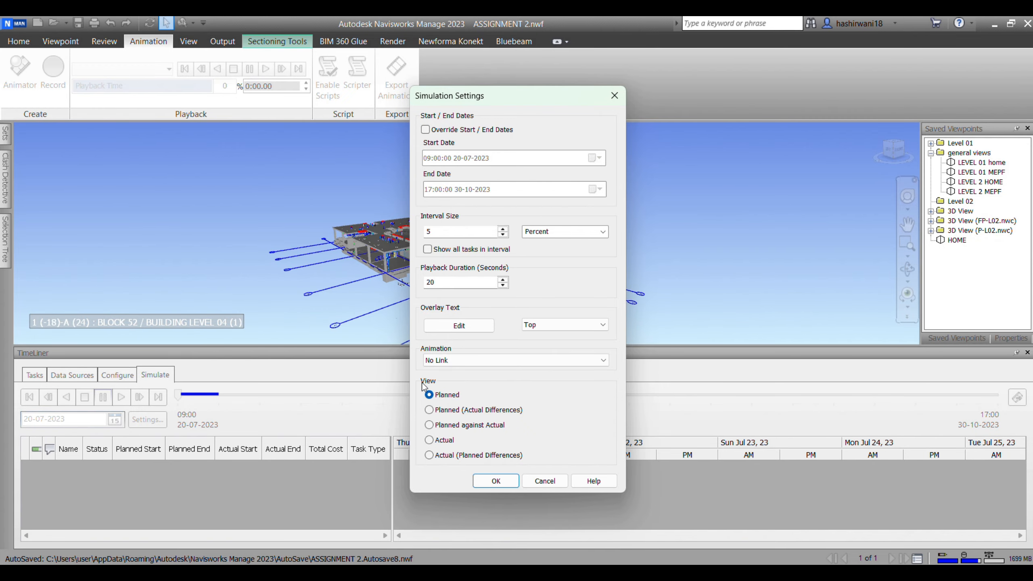
click(513, 484)
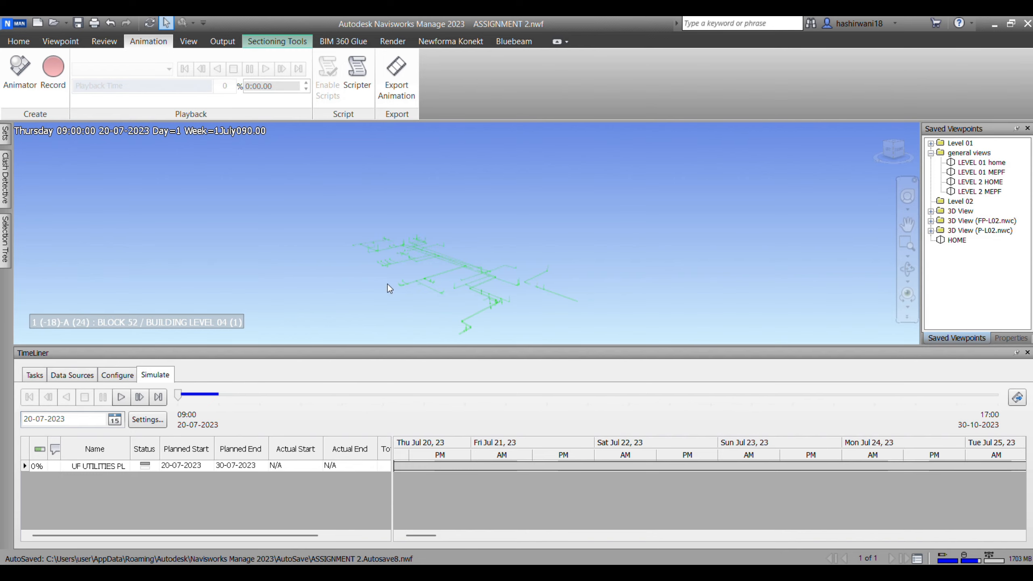
Play the simulation through to its end date with the extended overlay text and view the whole building.
click(123, 400)
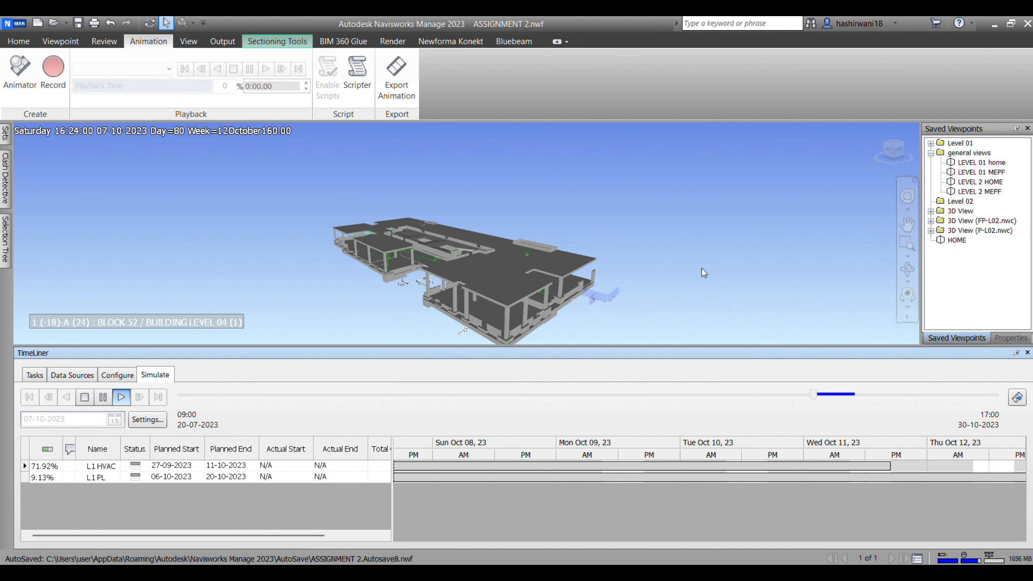
scroll(520, 312, up, 5)
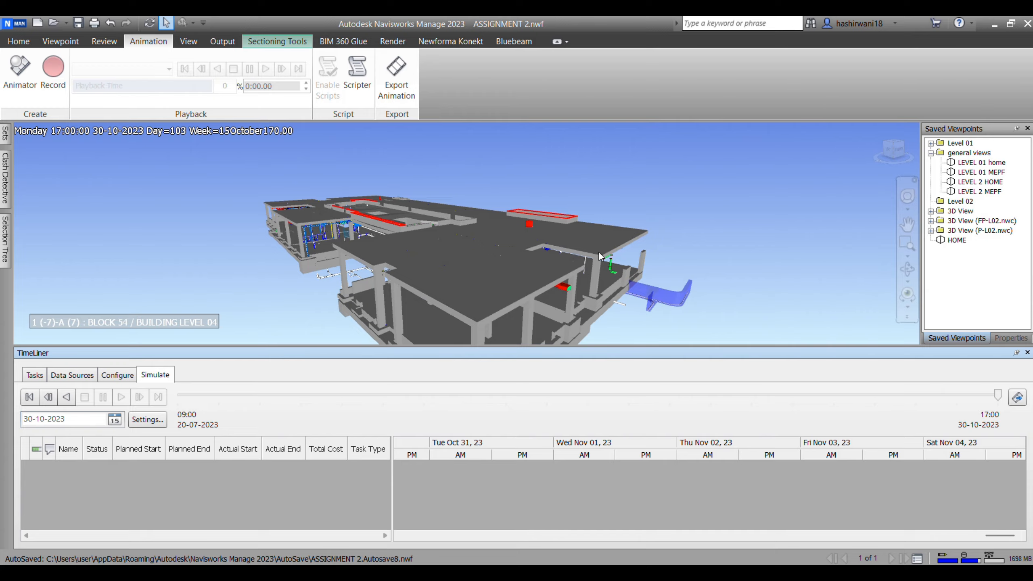
scroll(600, 256, down, 8)
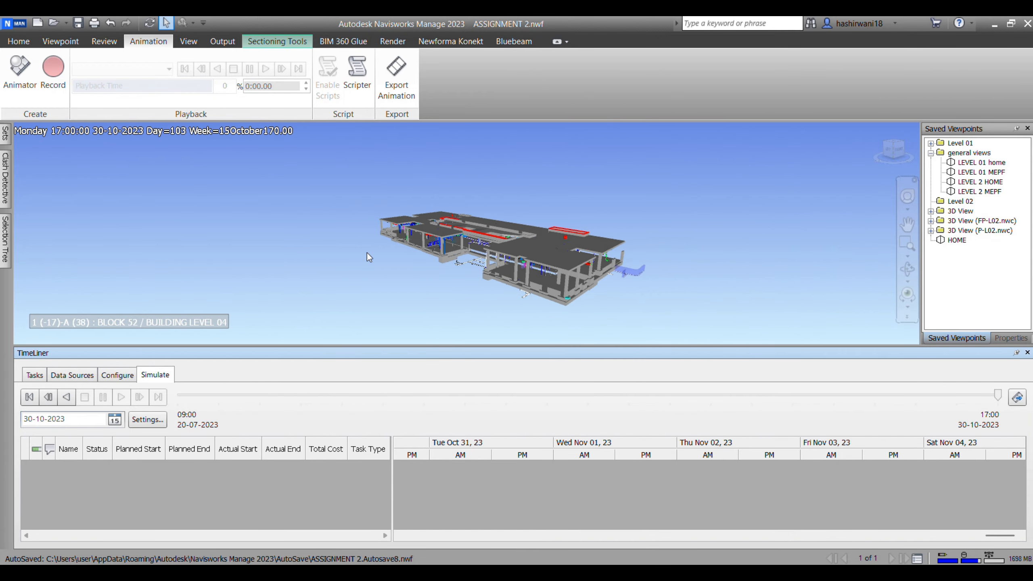
middle_drag(516, 186, 445, 202)
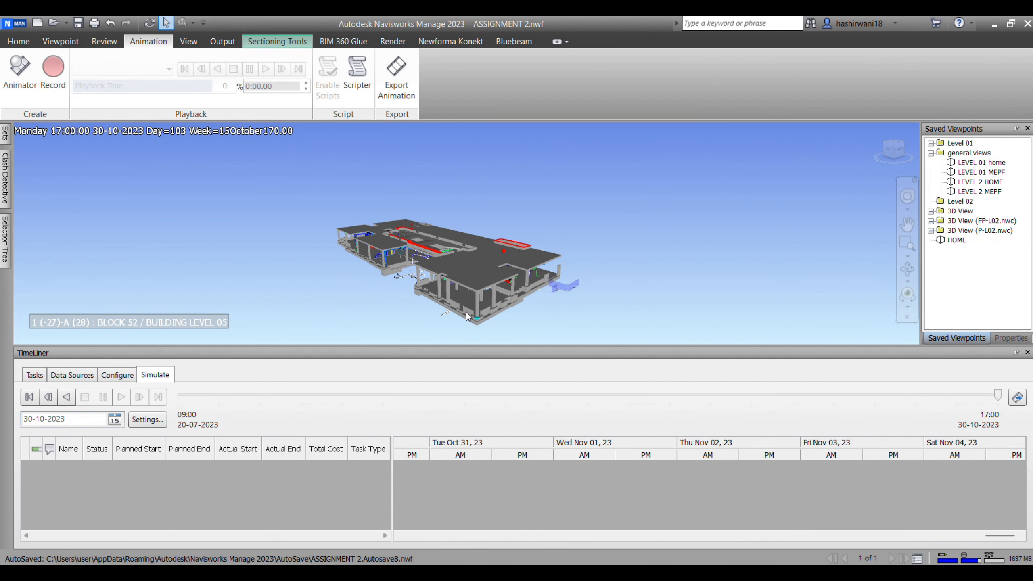
Examine the level 1 columns, ducts and pipes inside the building at the simulation's end date, then return to an overall view.
scroll(466, 311, up, 5)
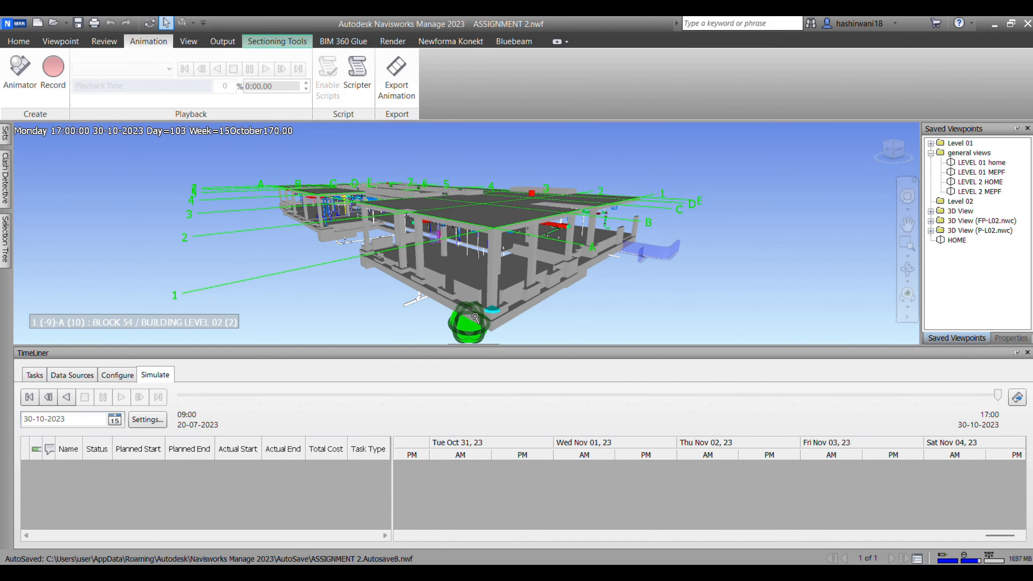
scroll(473, 316, up, 5)
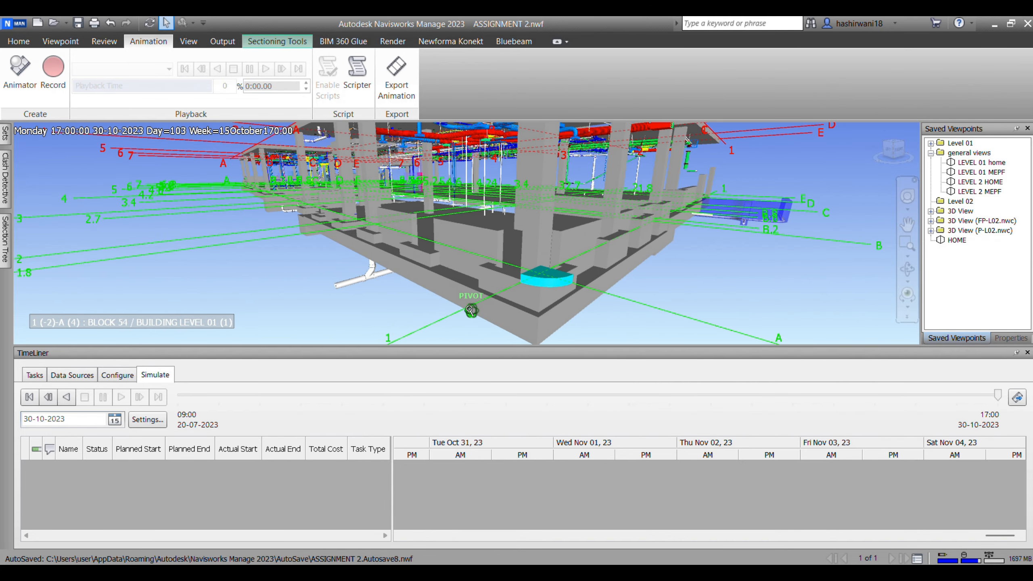
middle_drag(544, 283, 591, 288)
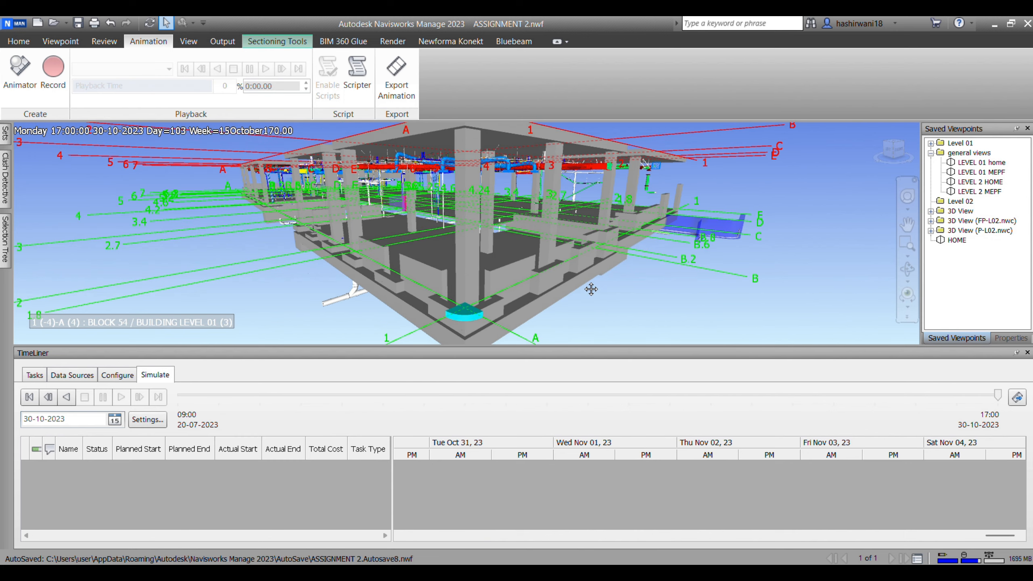
scroll(530, 240, up, 5)
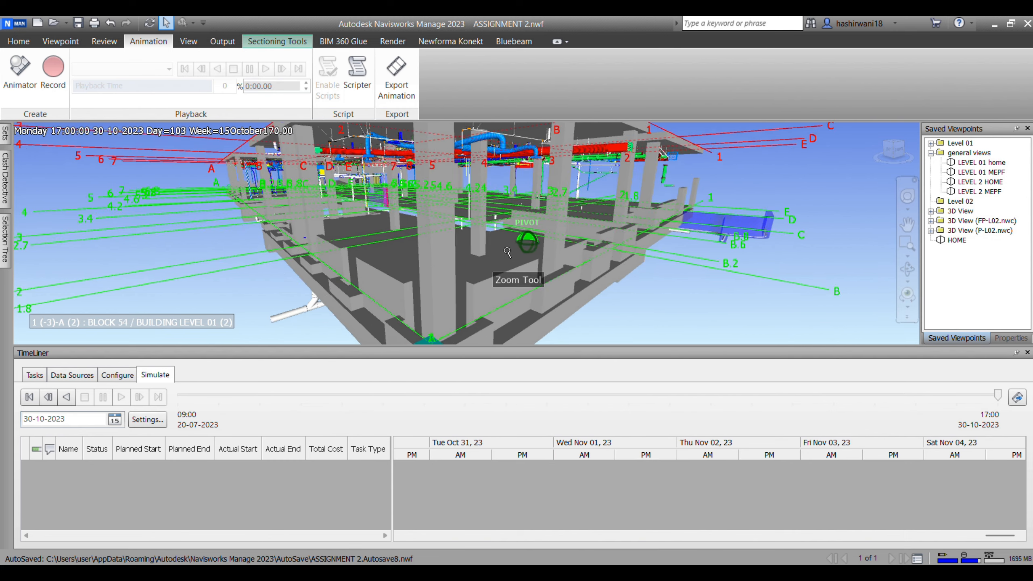
middle_drag(454, 244, 508, 301)
scroll(508, 301, up, 2)
scroll(392, 260, up, 2)
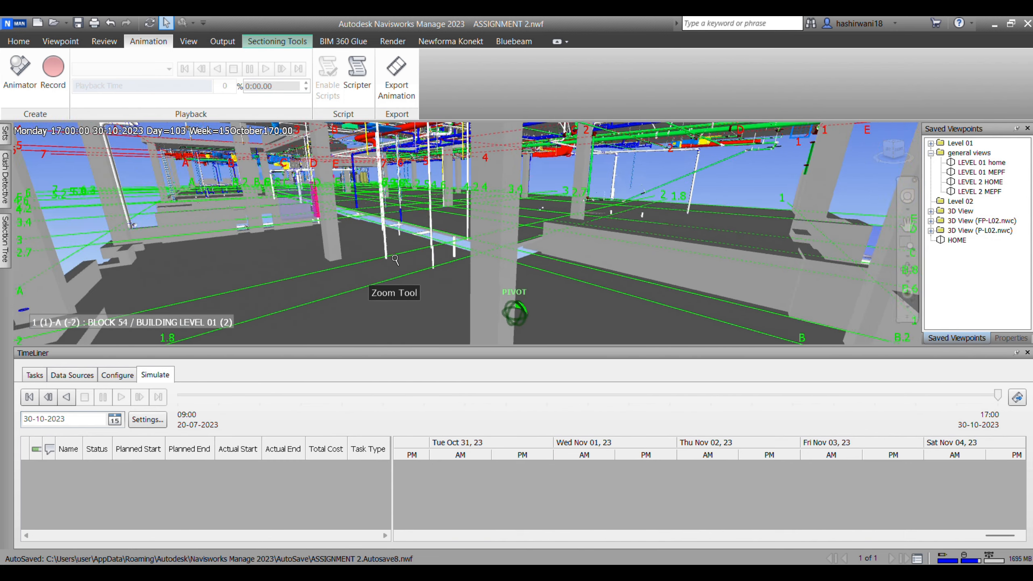
scroll(446, 298, down, 4)
scroll(446, 297, up, 3)
middle_drag(446, 298, 452, 277)
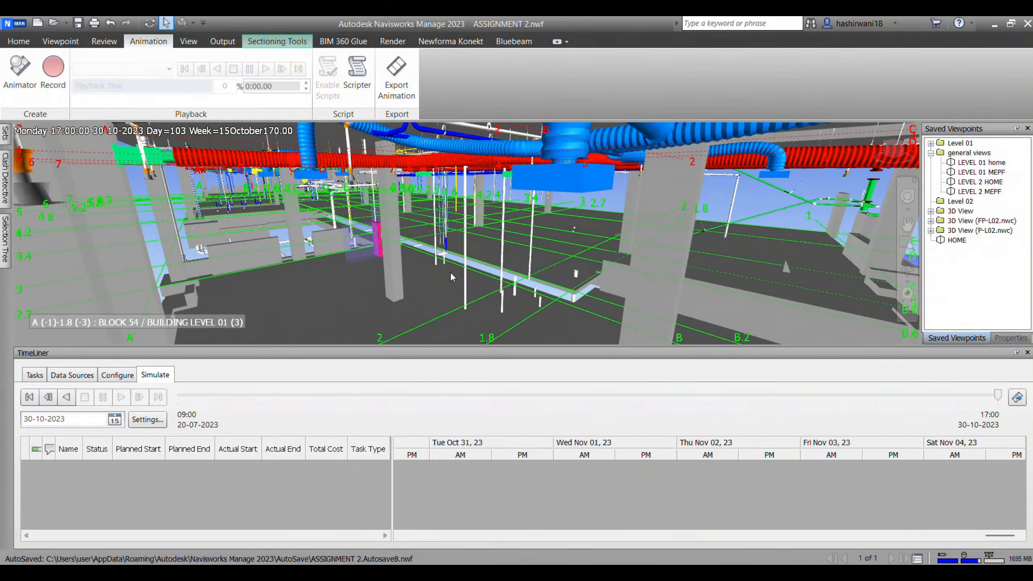
middle_drag(432, 178, 436, 193)
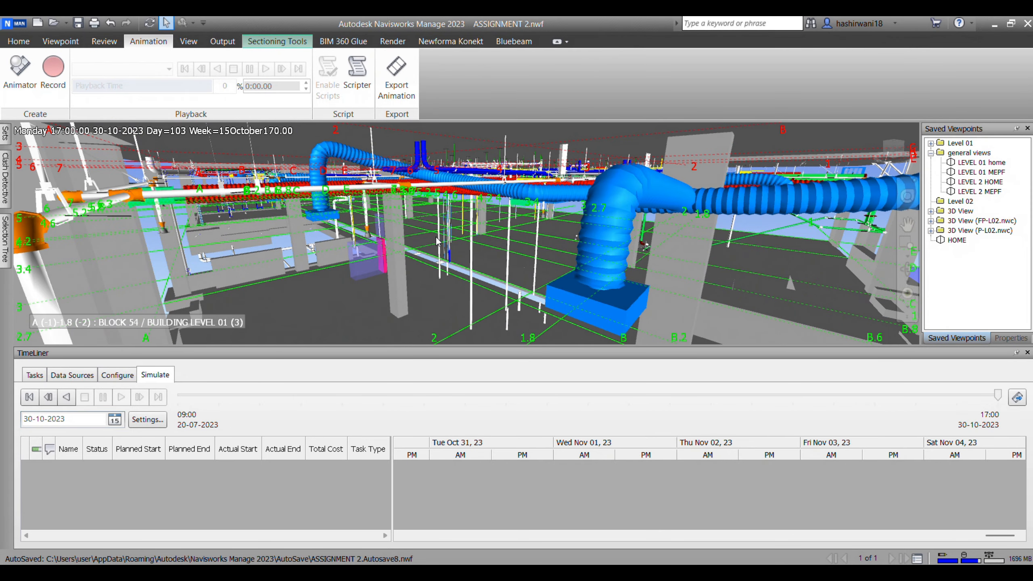
scroll(433, 234, down, 8)
scroll(426, 221, down, 2)
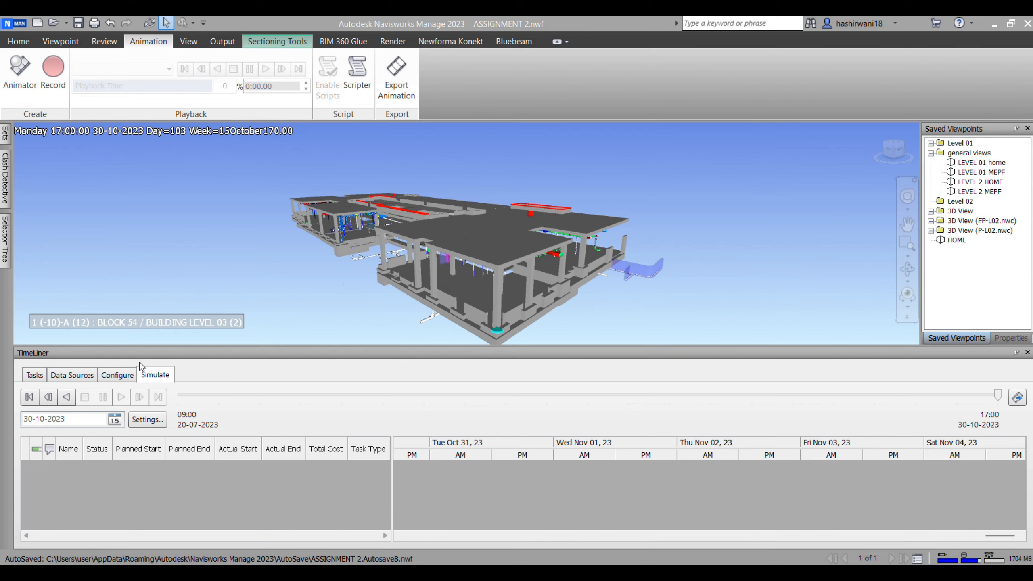
Close TimeLiner, restore the LEVEL 01 home saved viewpoint and view the building from its front.
click(1028, 352)
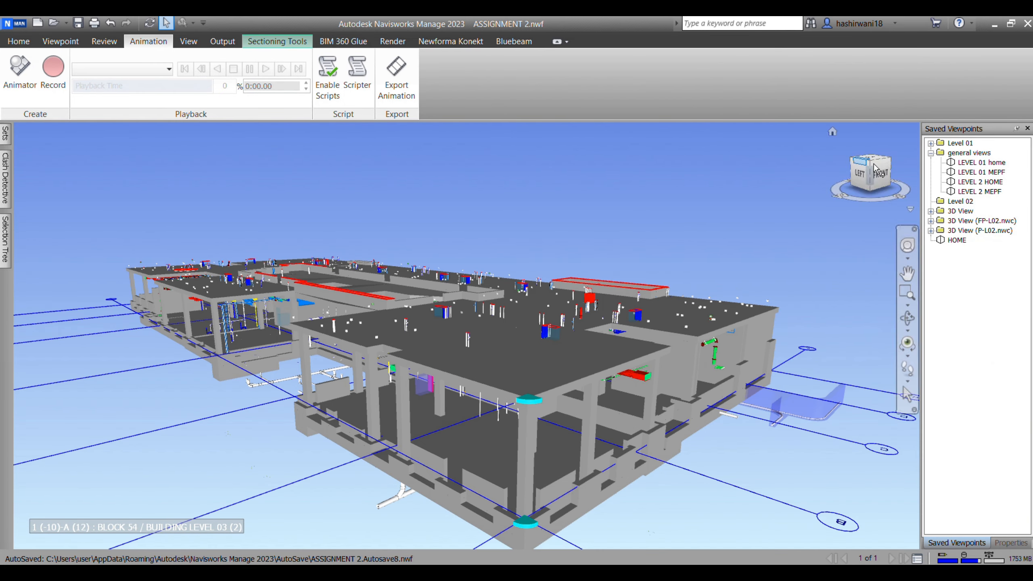
click(988, 162)
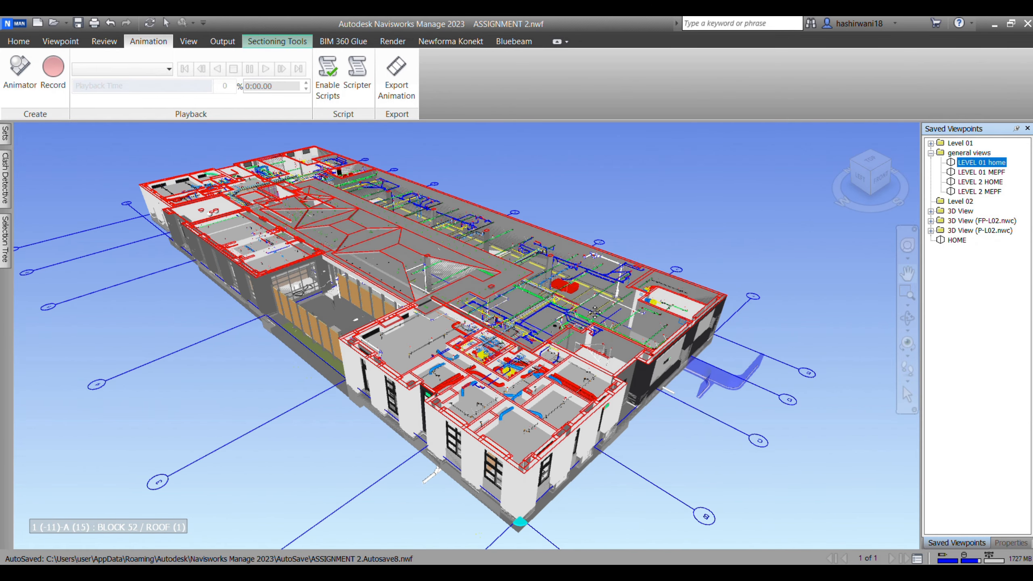
scroll(569, 355, up, 5)
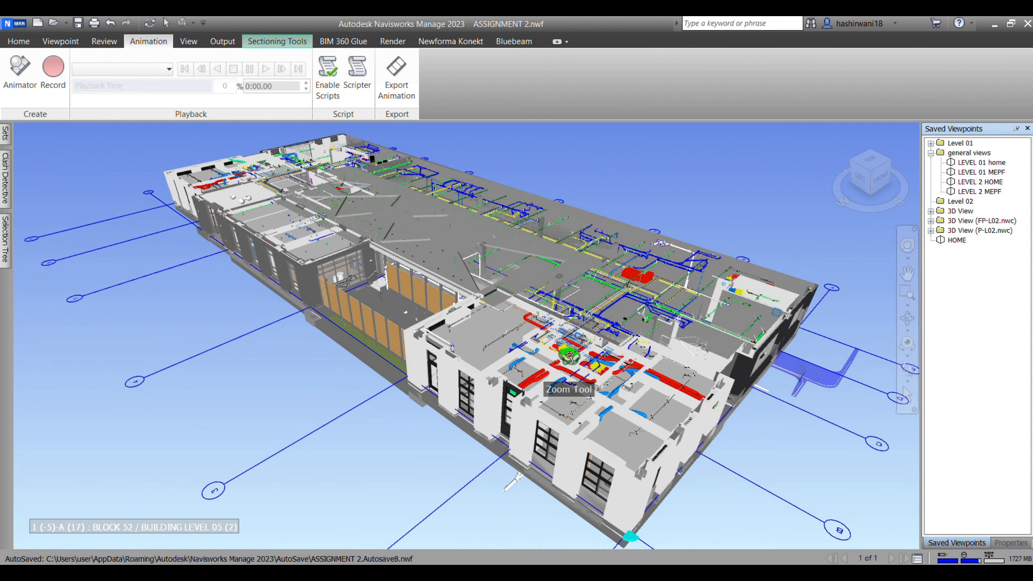
scroll(569, 355, down, 5)
scroll(488, 316, down, 2)
middle_drag(664, 399, 509, 421)
scroll(899, 343, up, 6)
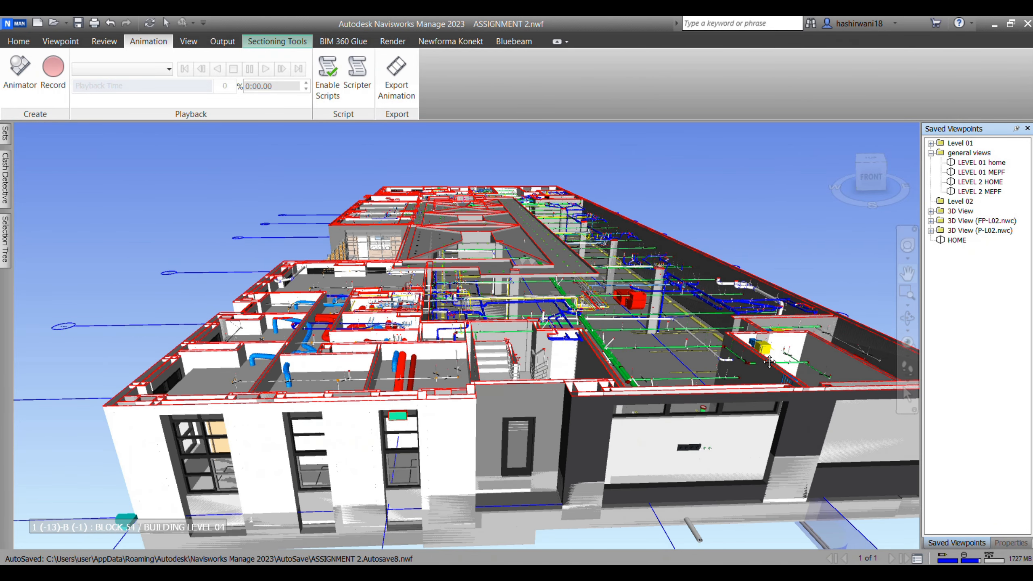
scroll(606, 371, down, 4)
scroll(606, 371, down, 3)
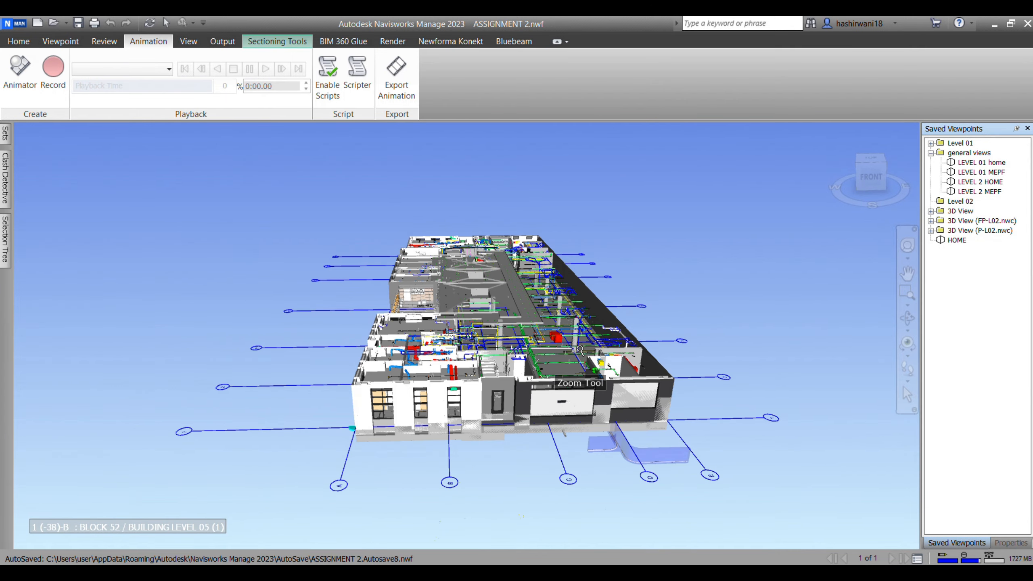
Orbit around the level 1 building and frame all of it from its front-left corner.
shift+middle_drag(694, 380, 309, 390)
middle_drag(730, 309, 562, 301)
middle_drag(405, 249, 507, 285)
shift+middle_drag(420, 407, 625, 371)
middle_drag(384, 431, 584, 422)
scroll(558, 424, up, 1)
scroll(558, 424, up, 6)
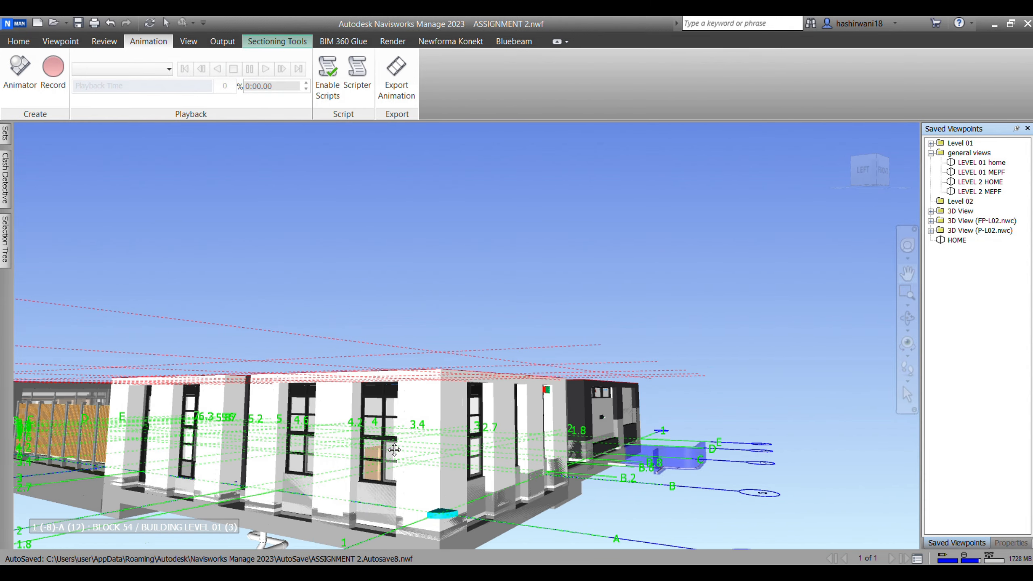
shift+middle_drag(551, 362, 671, 363)
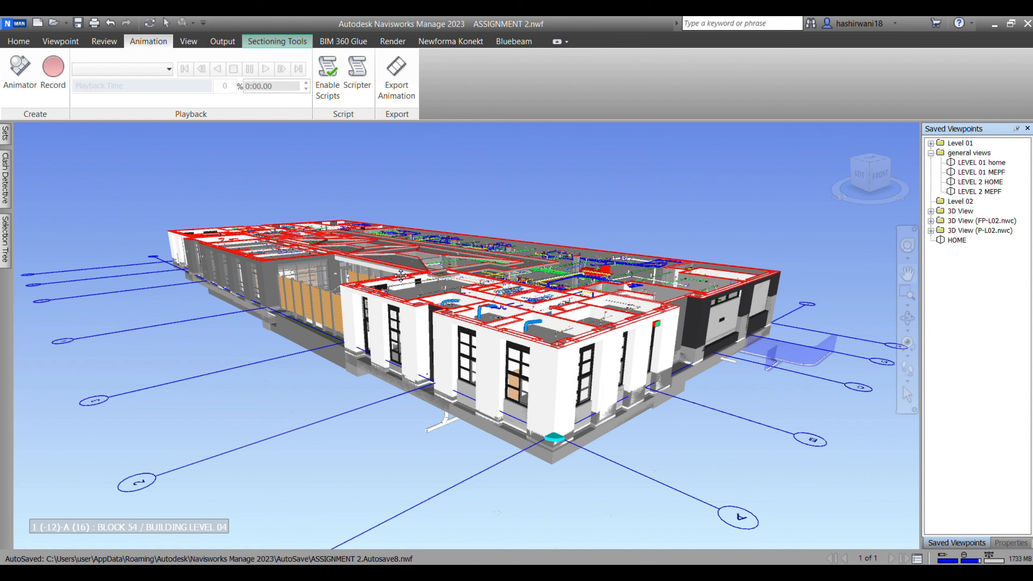
scroll(424, 287, down, 3)
middle_drag(571, 298, 487, 346)
scroll(487, 345, down, 1)
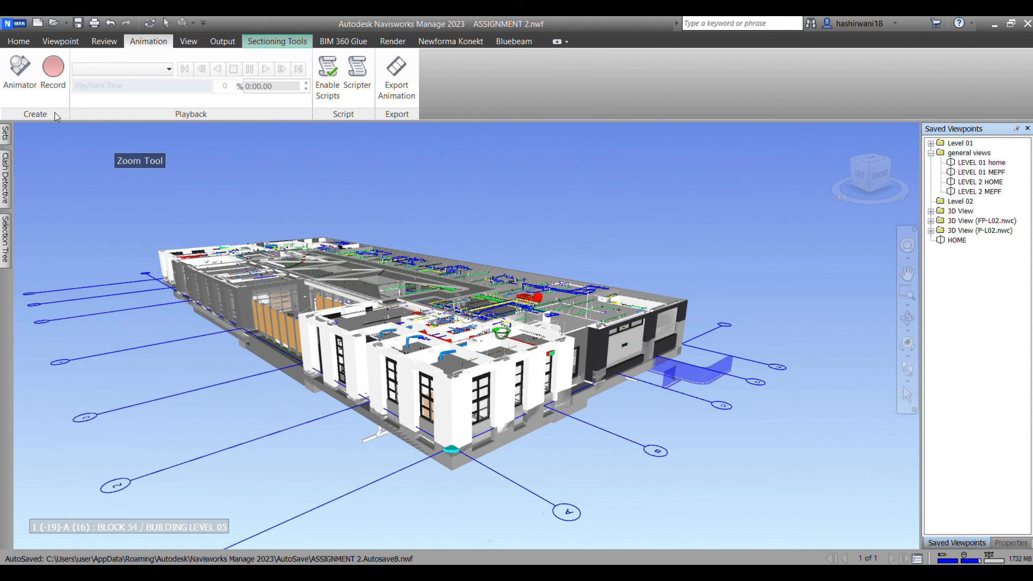
Start recording a viewpoint animation and capture an orbit from the building's front-left corner round its front, moving in over the open pipework.
click(60, 86)
middle_drag(766, 342, 795, 351)
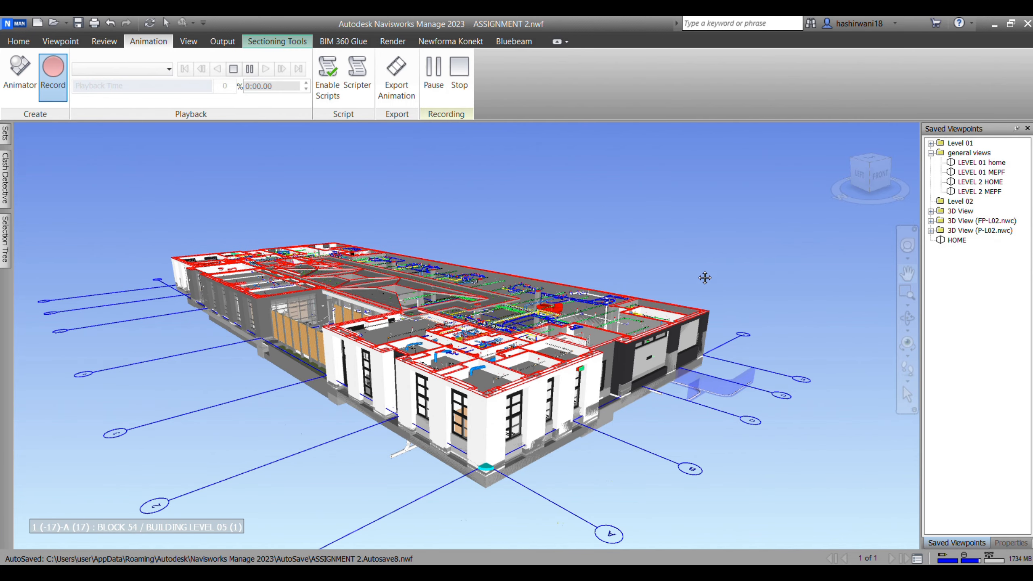
shift+middle_drag(724, 292, 366, 270)
middle_drag(477, 286, 624, 376)
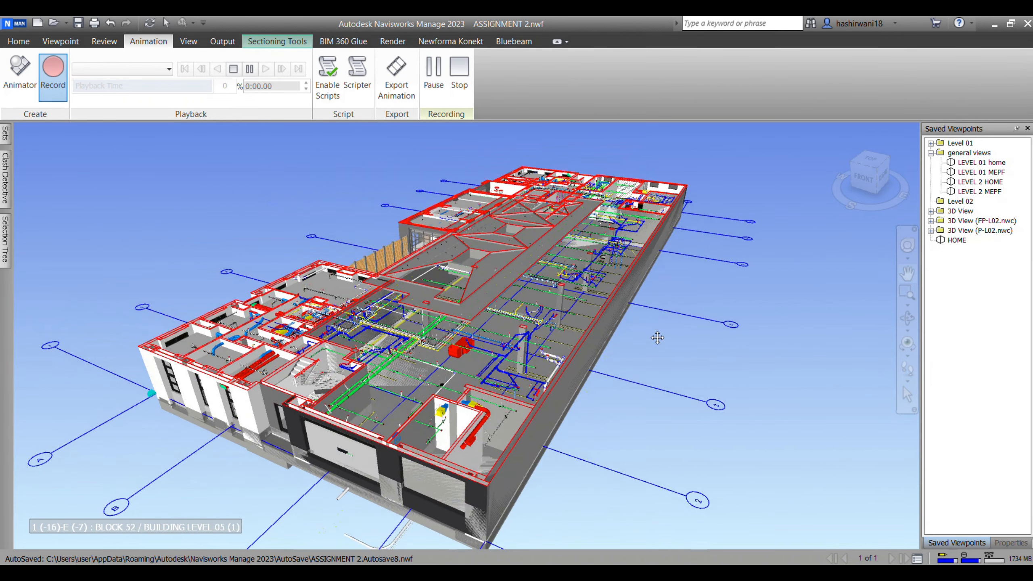
scroll(616, 314, up, 3)
scroll(616, 314, up, 4)
middle_drag(556, 303, 693, 318)
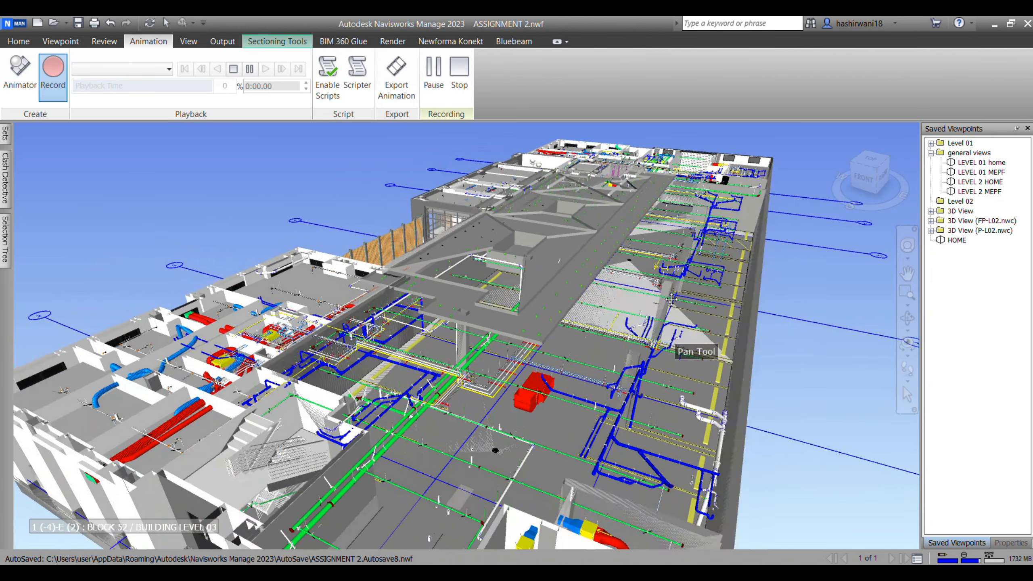
middle_drag(638, 292, 624, 272)
scroll(624, 273, down, 2)
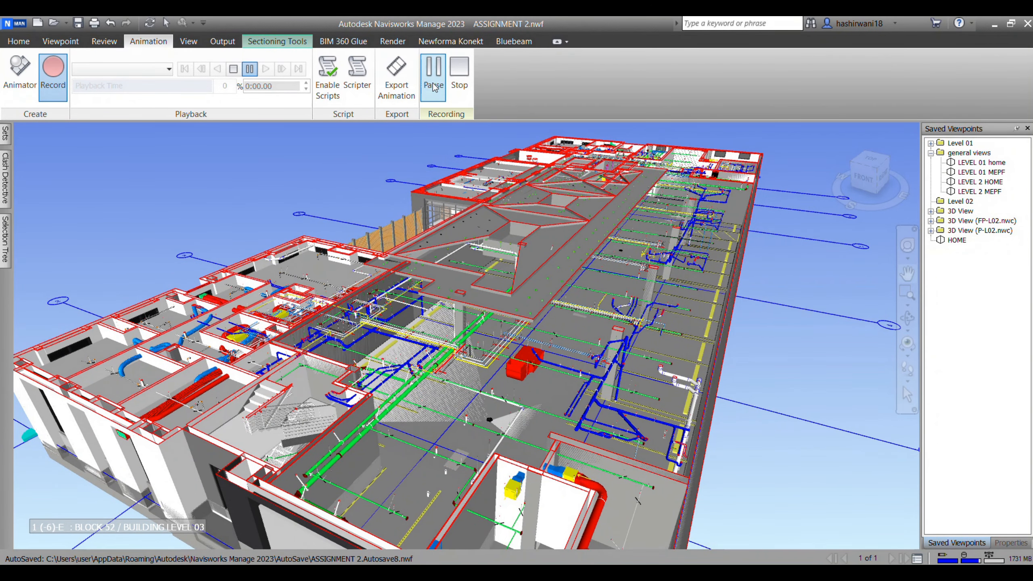
With the recording paused, bring the camera down inside level 1, looking along the parking floor beneath the overhead pipes.
scroll(634, 347, up, 8)
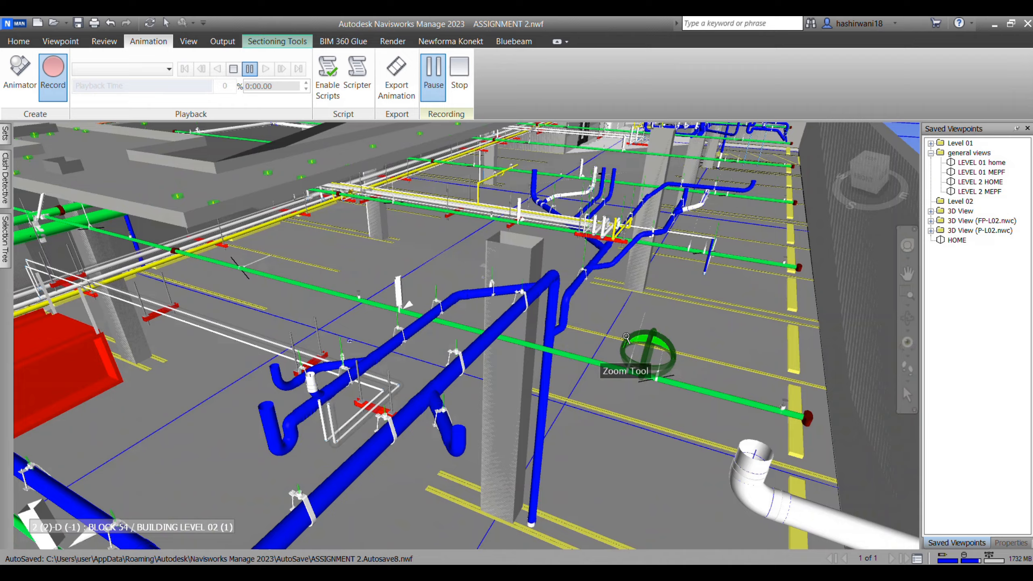
scroll(604, 322, up, 5)
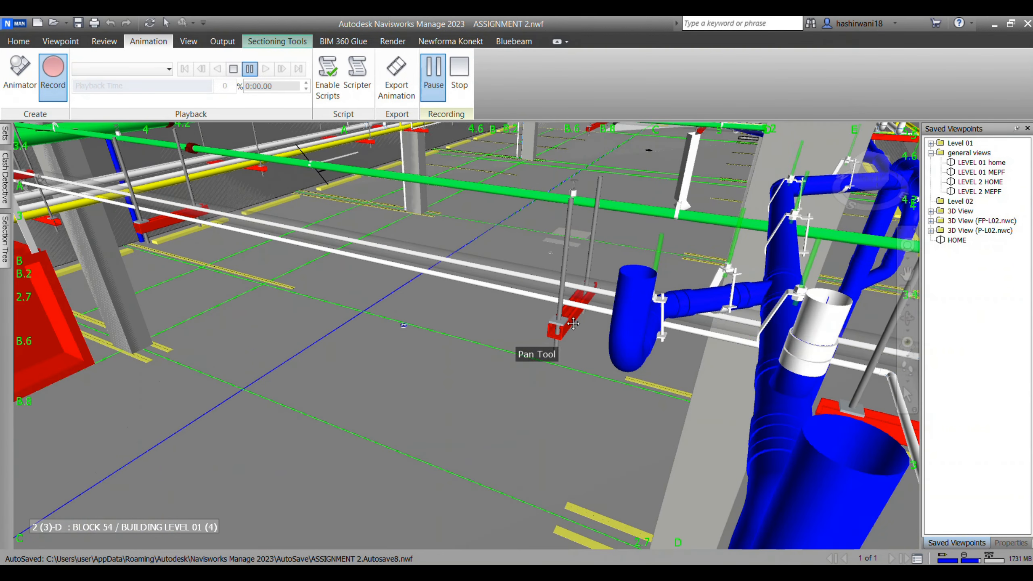
middle_drag(531, 318, 772, 342)
middle_drag(818, 399, 758, 318)
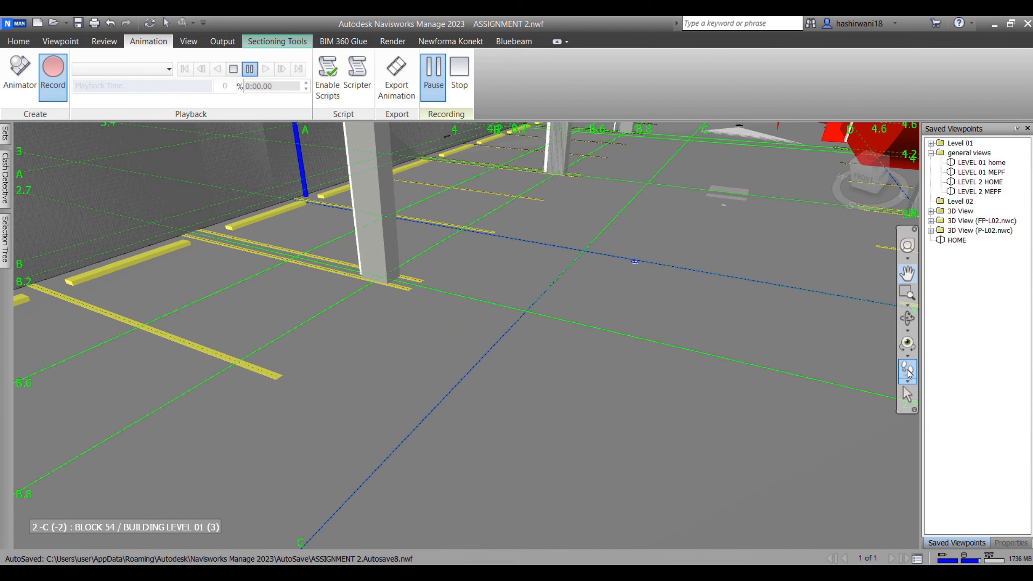
click(907, 371)
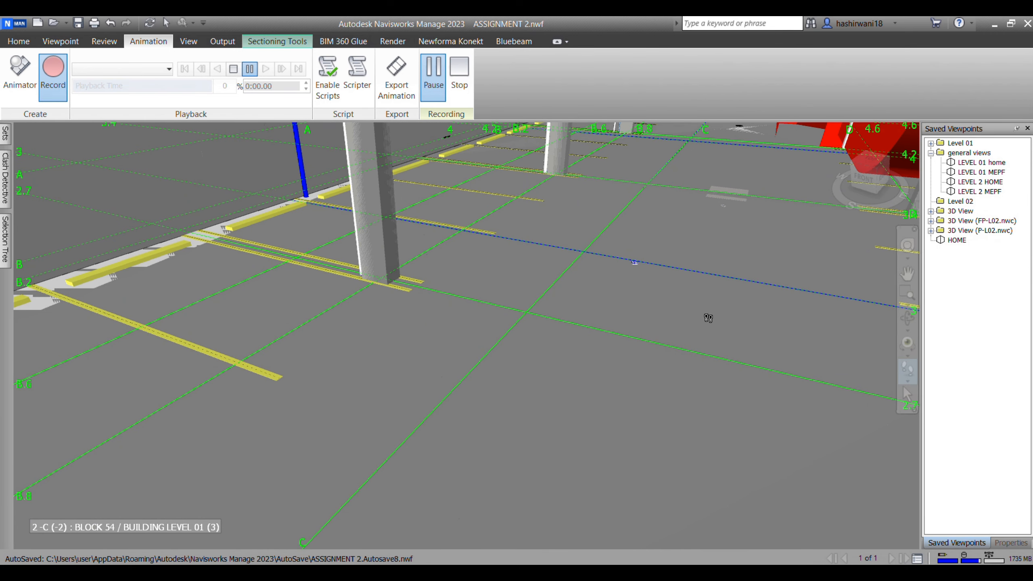
scroll(708, 318, up, 5)
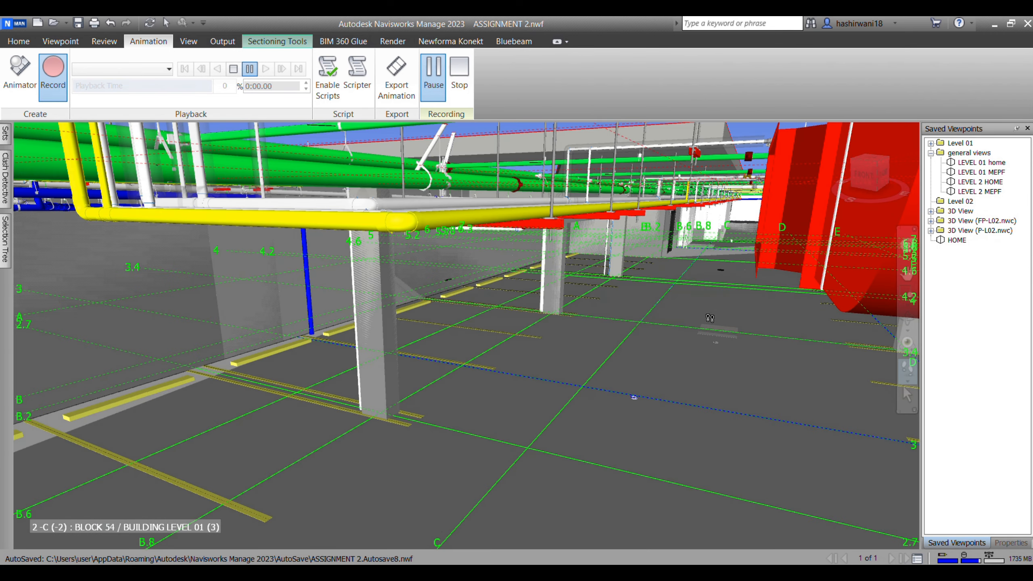
scroll(710, 315, up, 5)
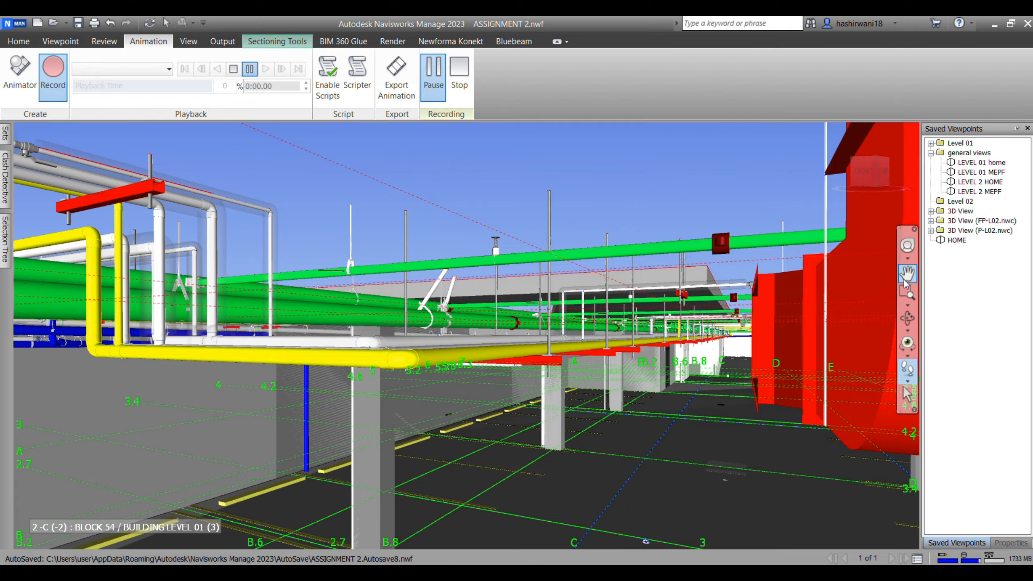
click(906, 282)
drag(733, 463, 697, 402)
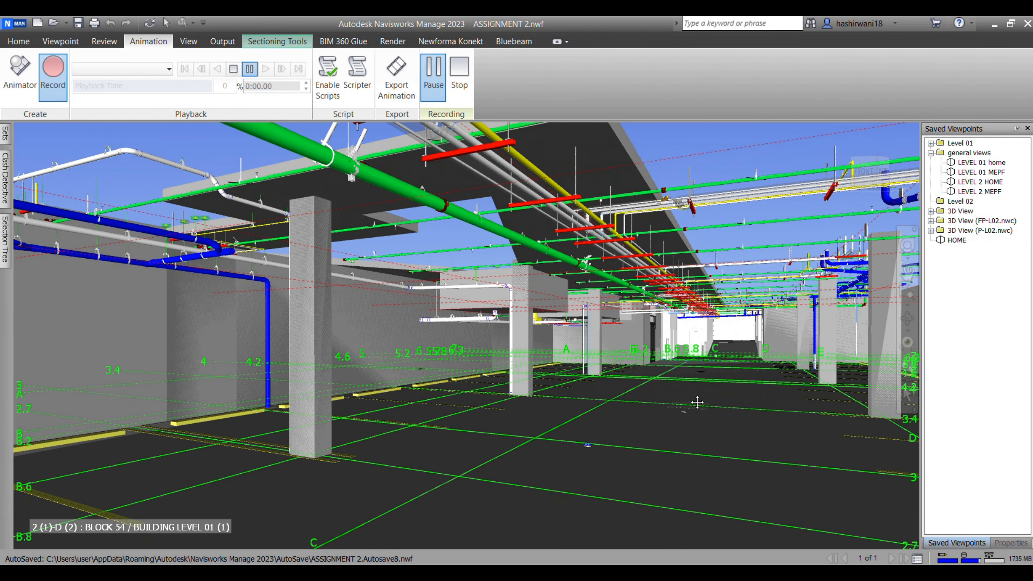
Resume the recording, move forward along the parking floor to the glazed doors, and stop recording.
click(437, 87)
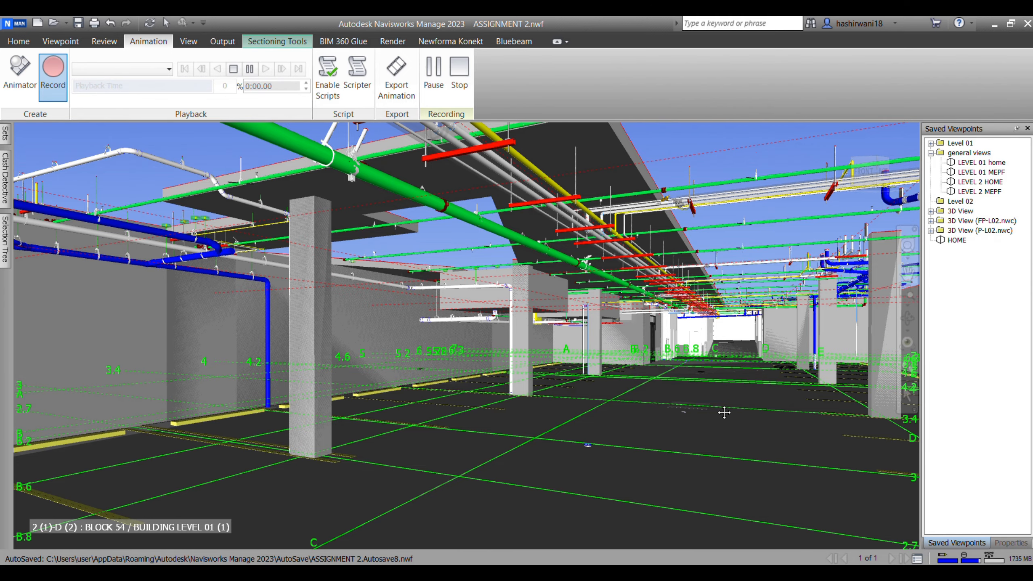
middle_drag(724, 413, 691, 404)
scroll(708, 392, up, 5)
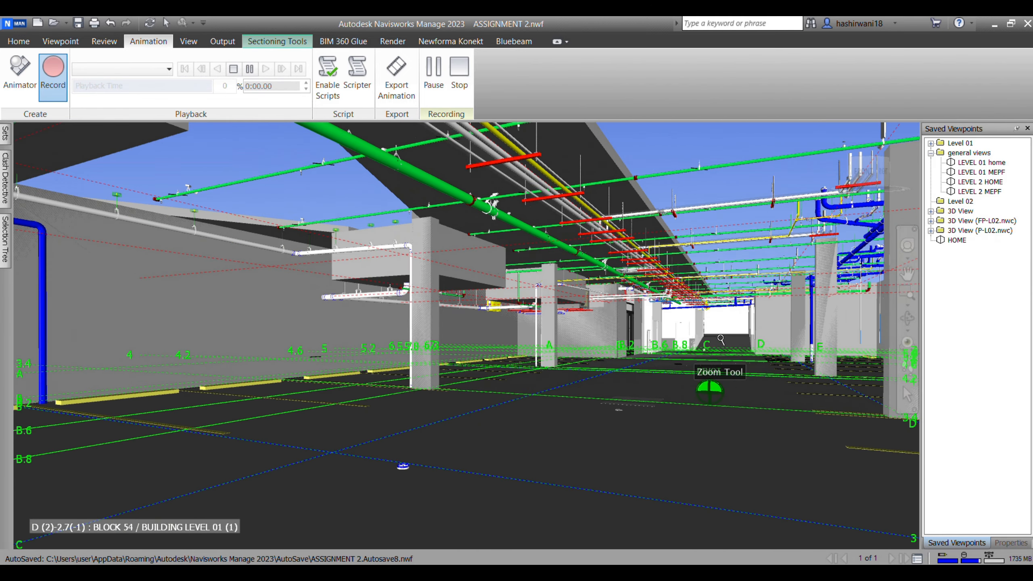
middle_drag(720, 340, 708, 356)
scroll(715, 373, up, 6)
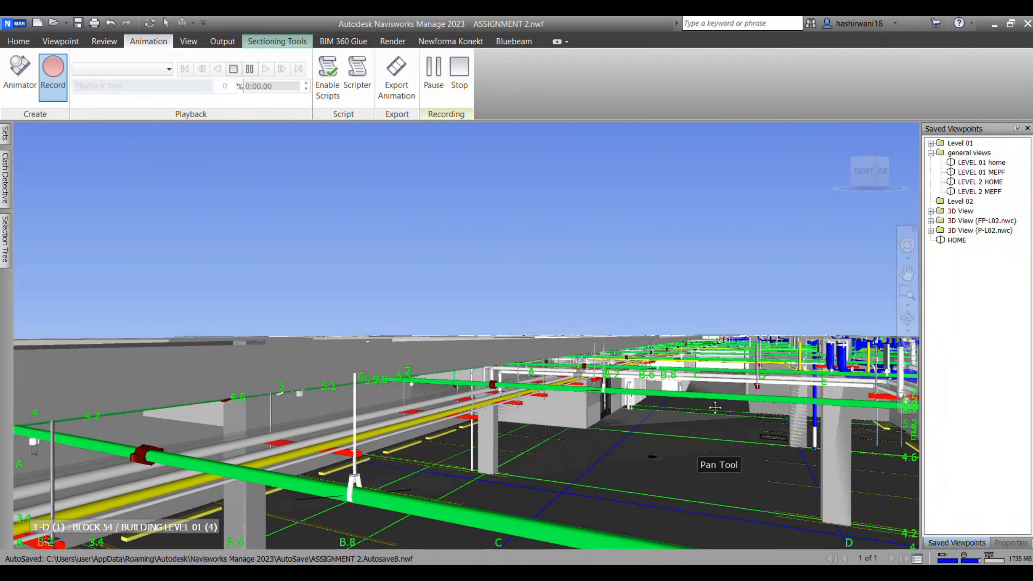
scroll(714, 407, up, 8)
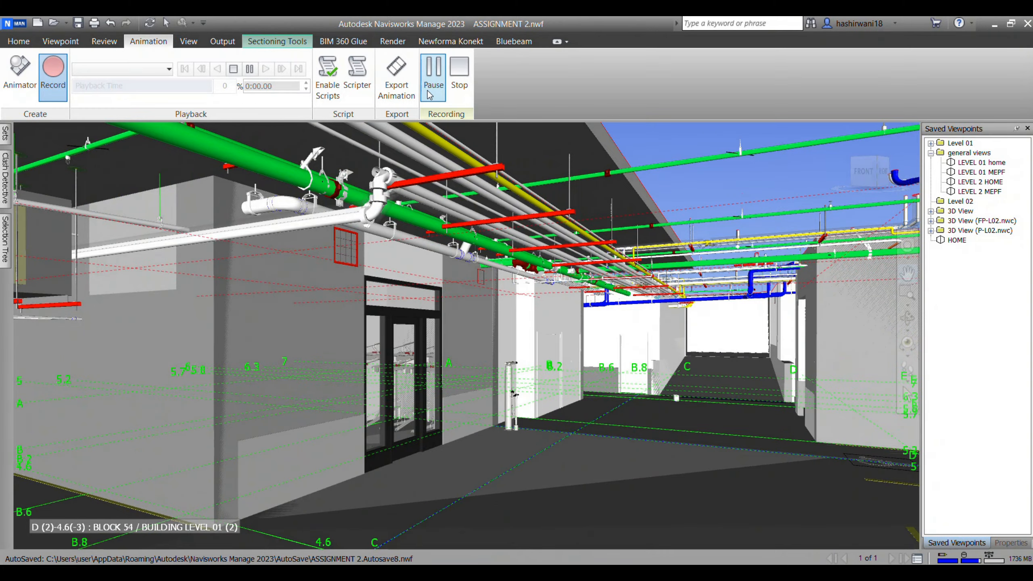
click(458, 76)
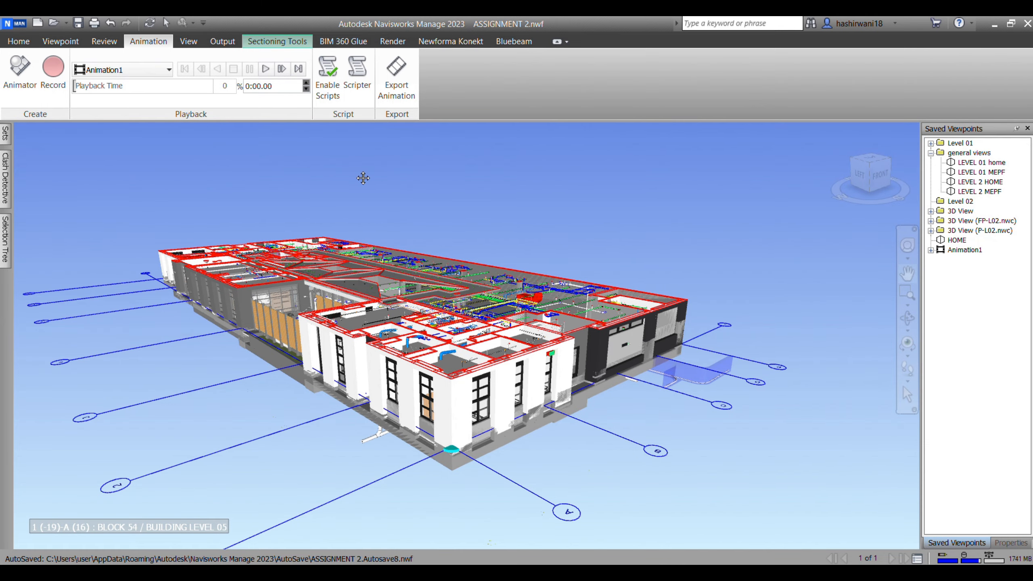
Play the recorded Animation1 through to its end and pull the view back out of the building.
click(265, 68)
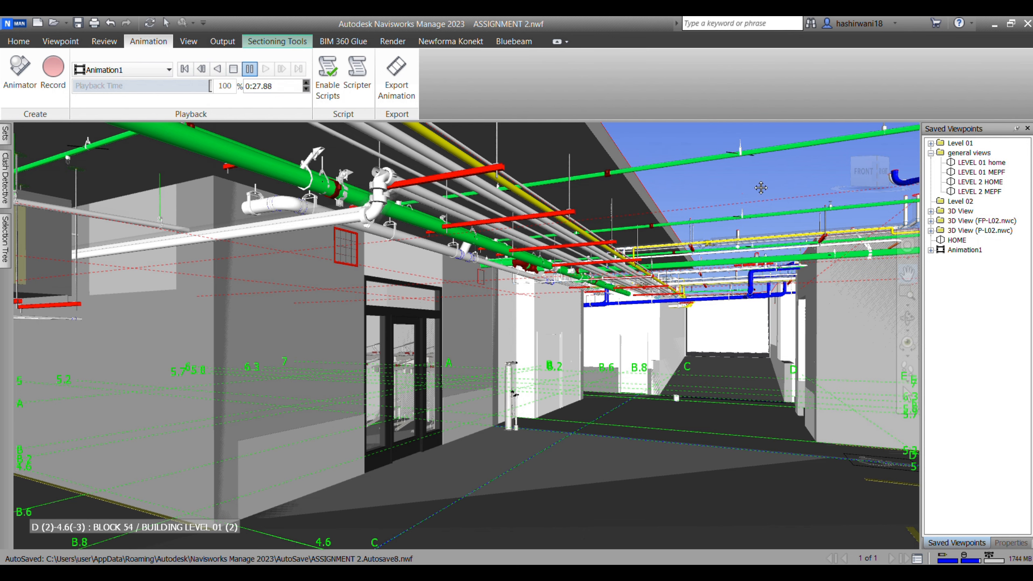
click(966, 283)
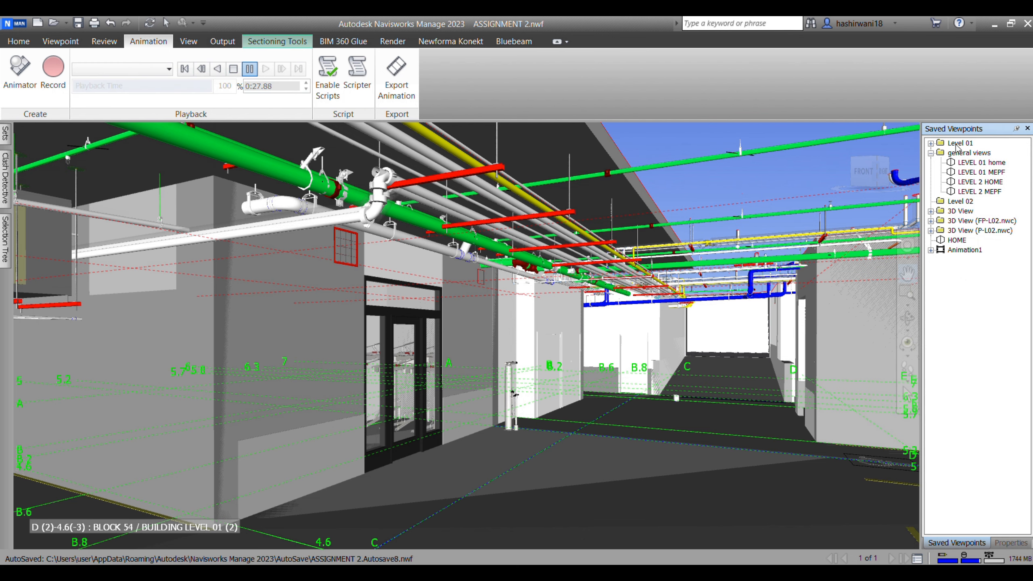
scroll(681, 218, down, 10)
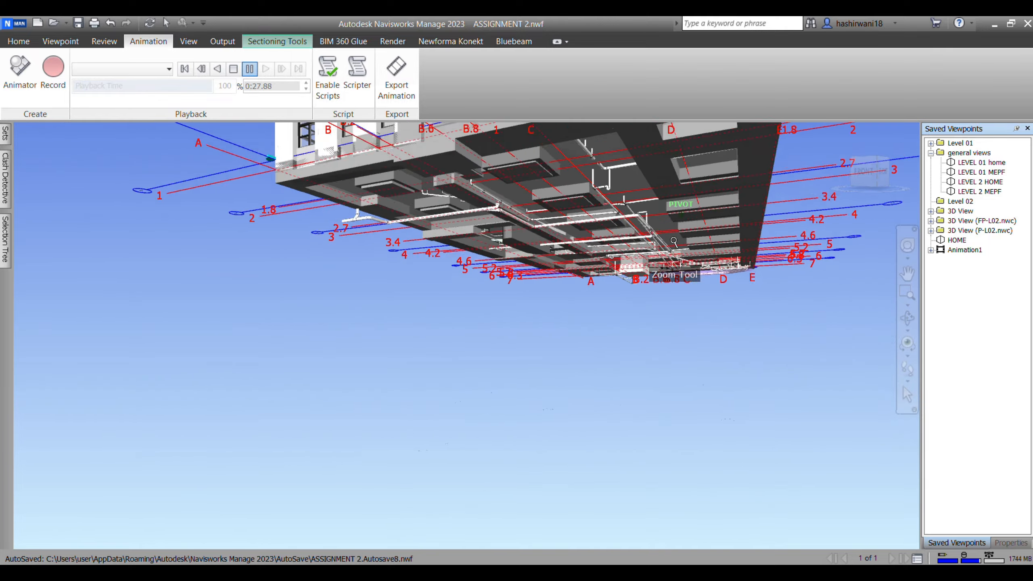
scroll(673, 241, down, 5)
Restore the LEVEL 01 home viewpoint and add a new empty animation to the saved viewpoints.
click(976, 162)
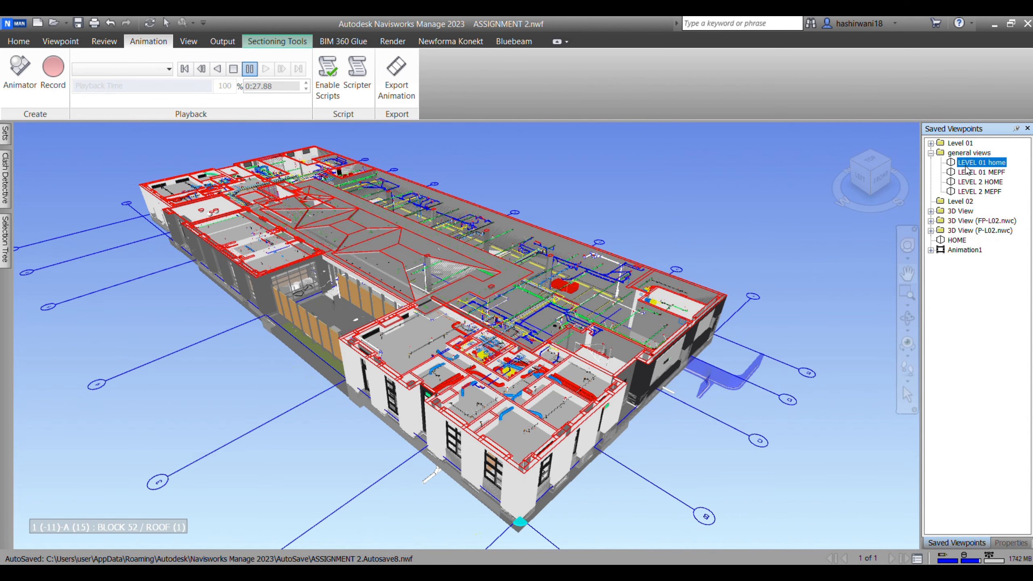
right_click(973, 308)
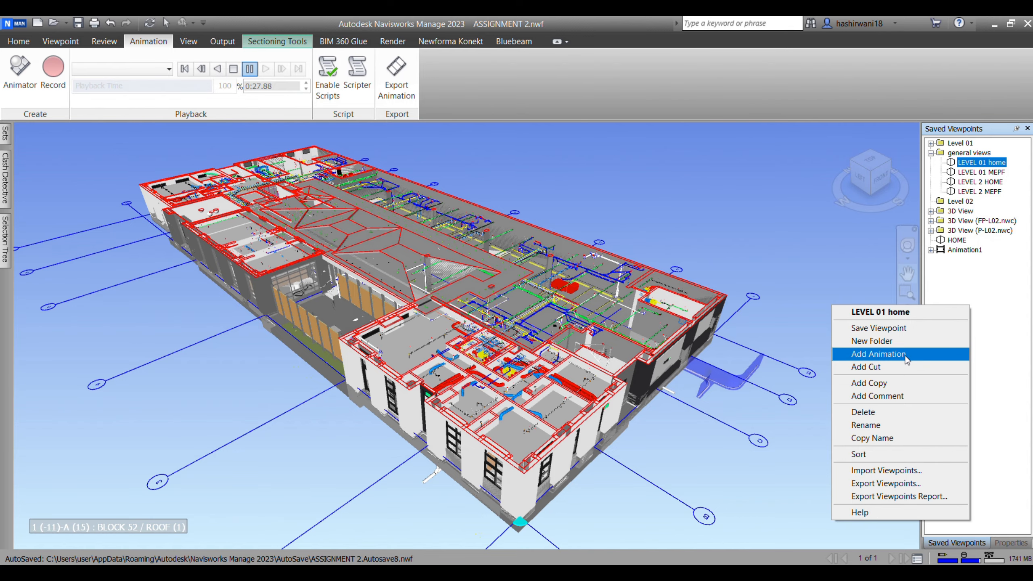
click(879, 354)
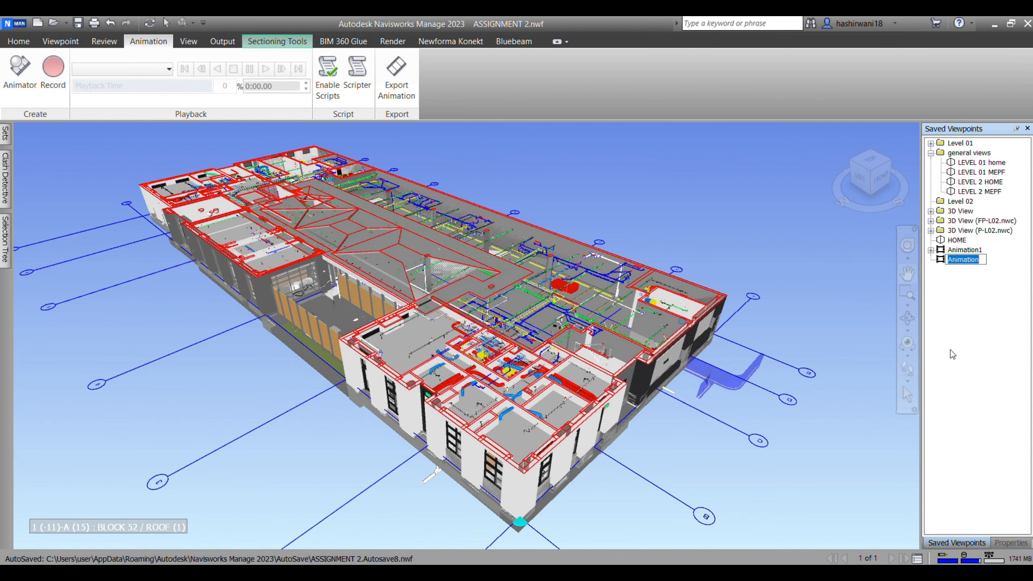
Save an overall view of the building from its front-left corner as the first viewpoint in the new empty animation.
middle_drag(660, 394, 660, 383)
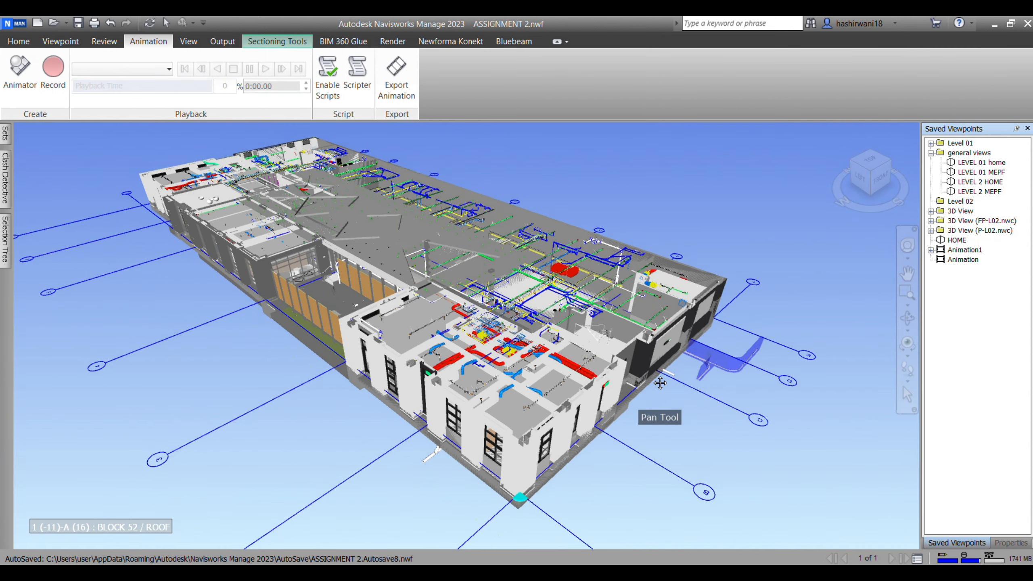
scroll(660, 383, down, 1)
middle_drag(527, 315, 554, 329)
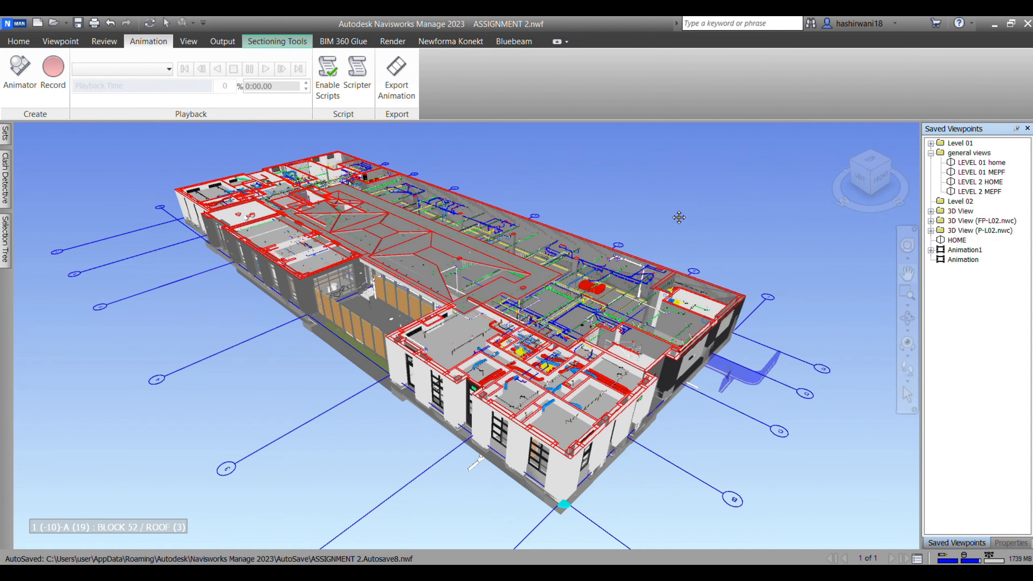
right_click(964, 259)
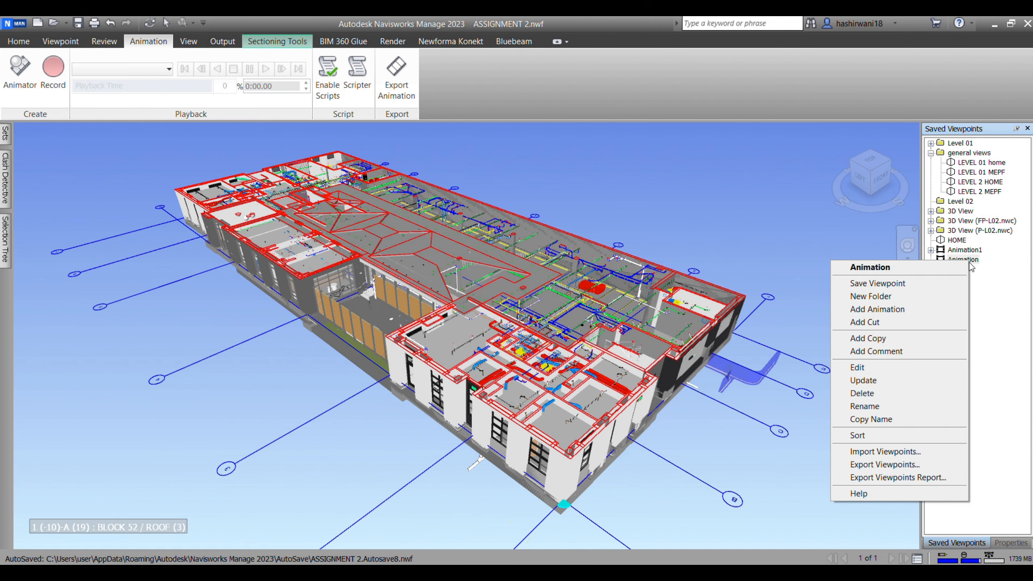
click(929, 285)
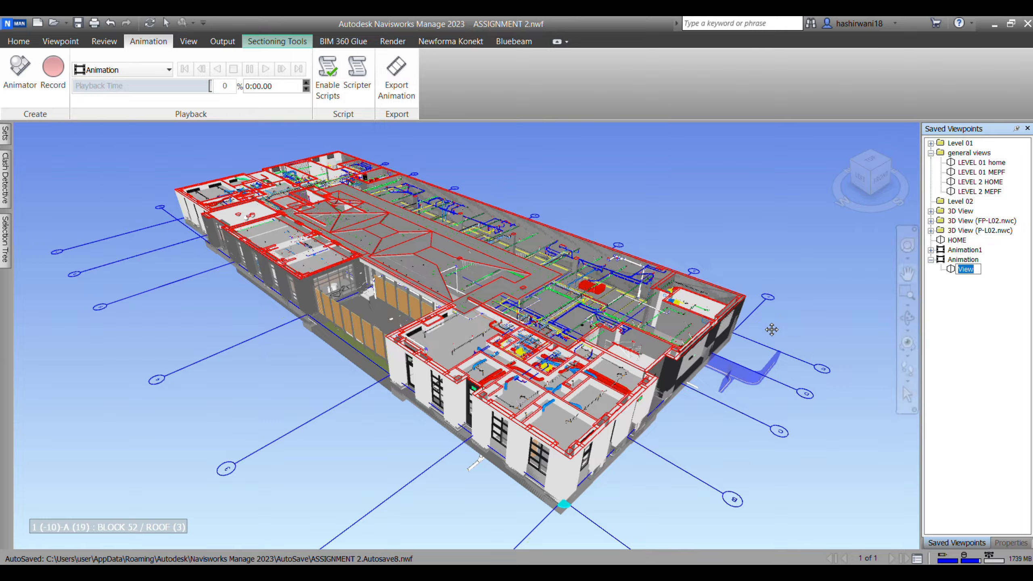
Orbit round to the building's front right corner and save that overall view as the second viewpoint in the new animation.
scroll(781, 331, down, 4)
shift+middle_drag(781, 330, 562, 372)
scroll(492, 365, up, 8)
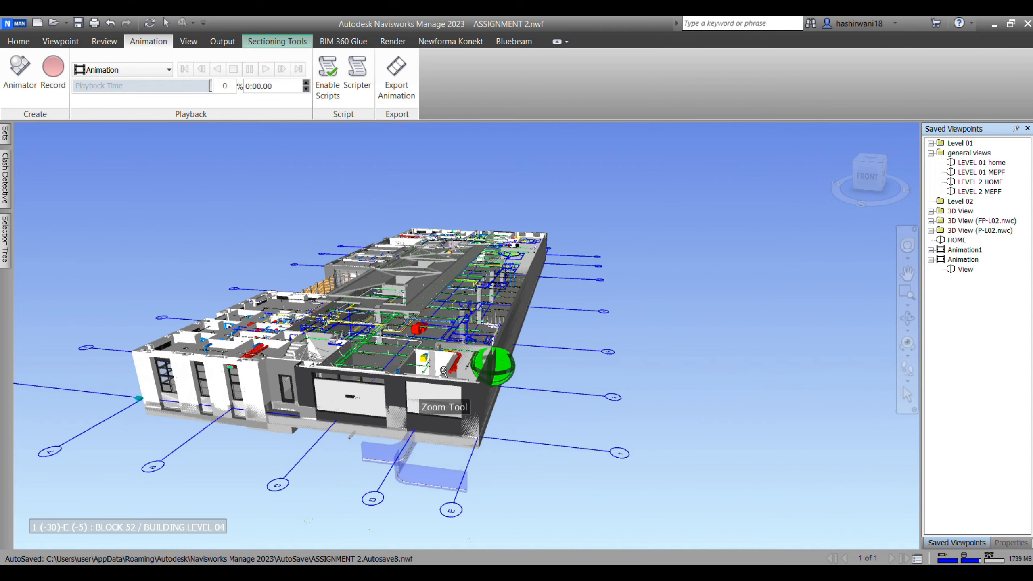
middle_drag(442, 357, 519, 355)
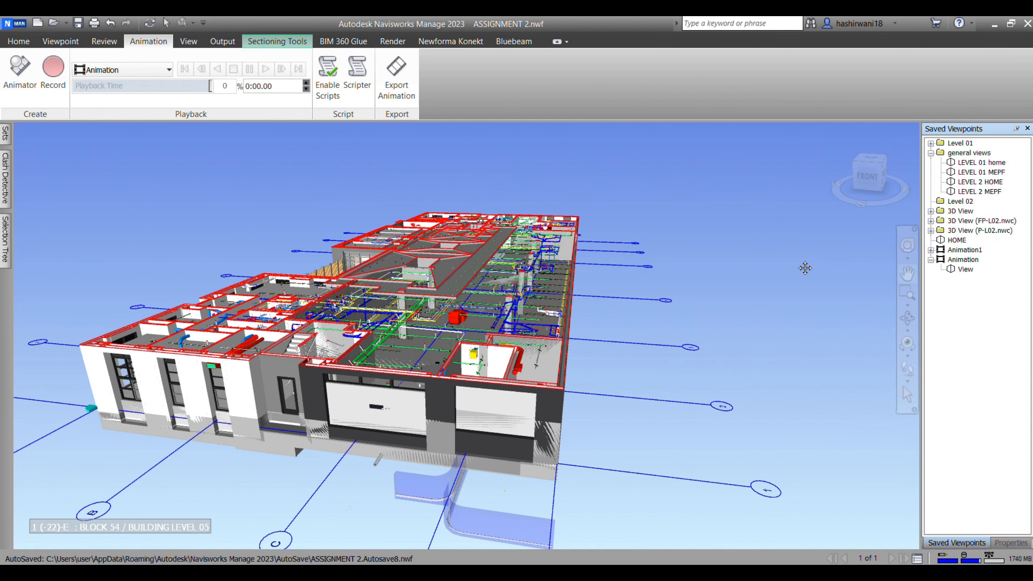
middle_drag(252, 248, 339, 247)
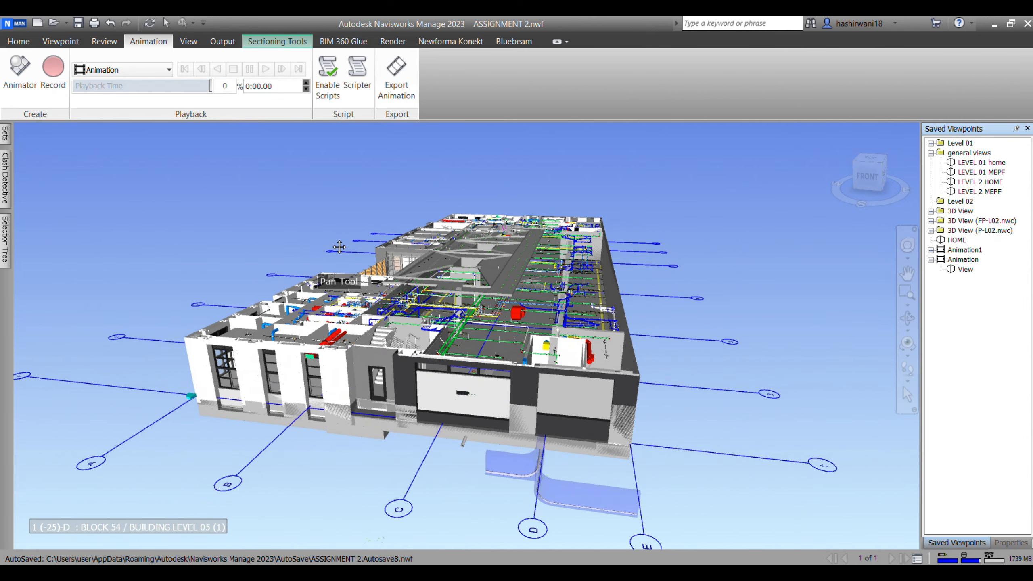
scroll(557, 291, up, 3)
scroll(557, 293, down, 3)
middle_drag(710, 413, 699, 445)
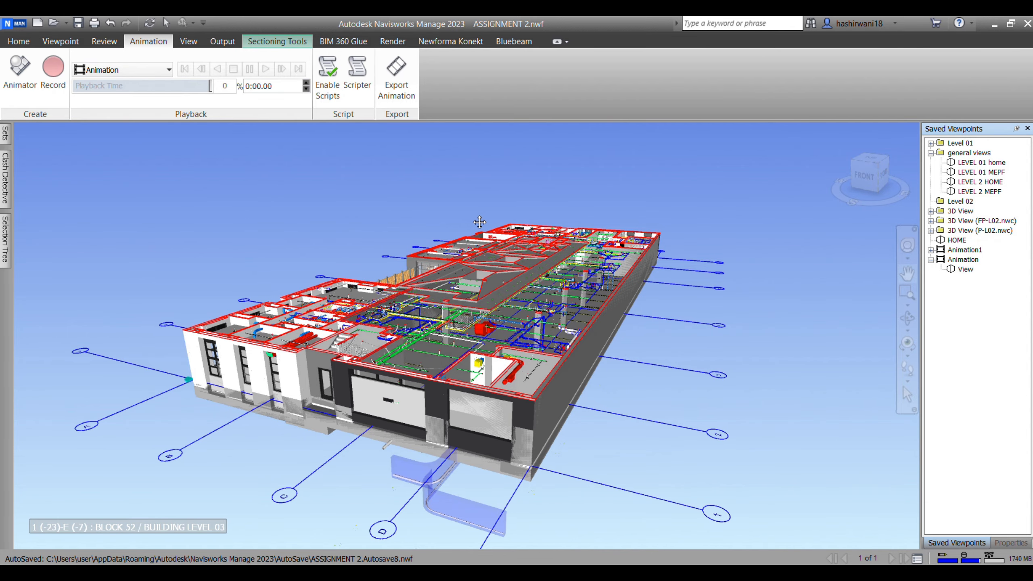
right_click(964, 264)
click(932, 281)
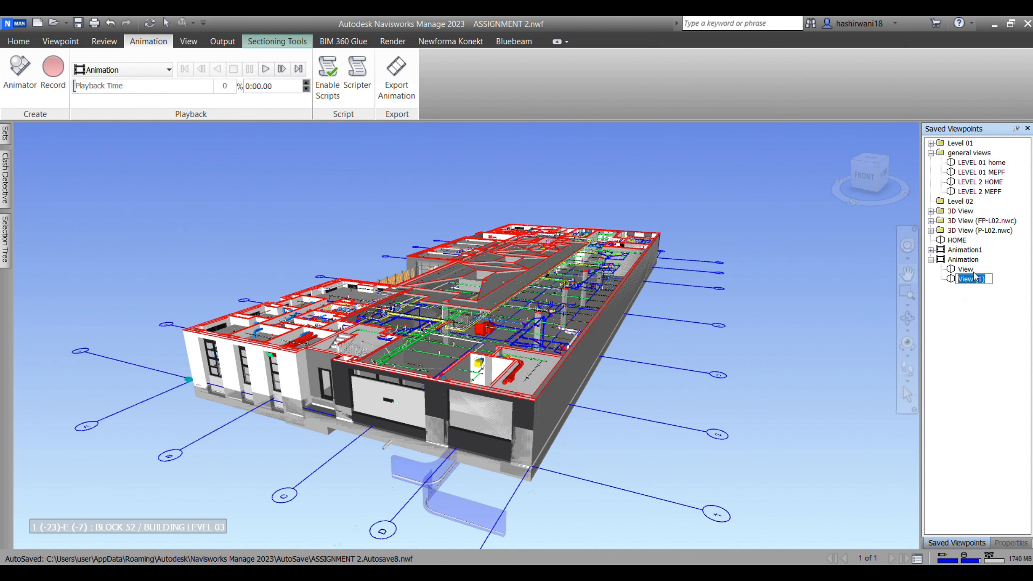
Orbit round to the building's back corner and save that view as the third viewpoint in the new animation.
shift+middle_drag(647, 294, 551, 377)
scroll(658, 366, up, 5)
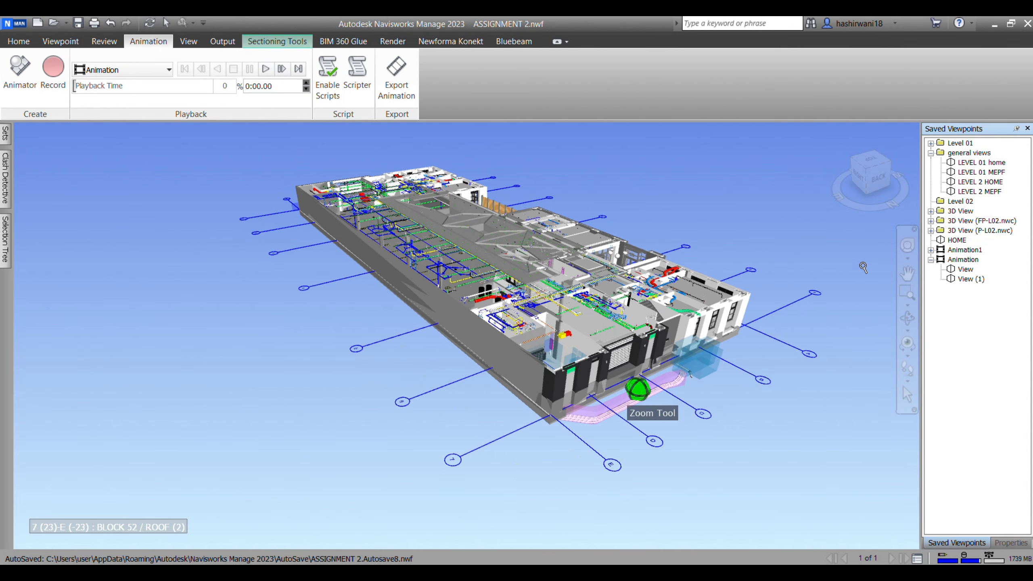
right_click(970, 262)
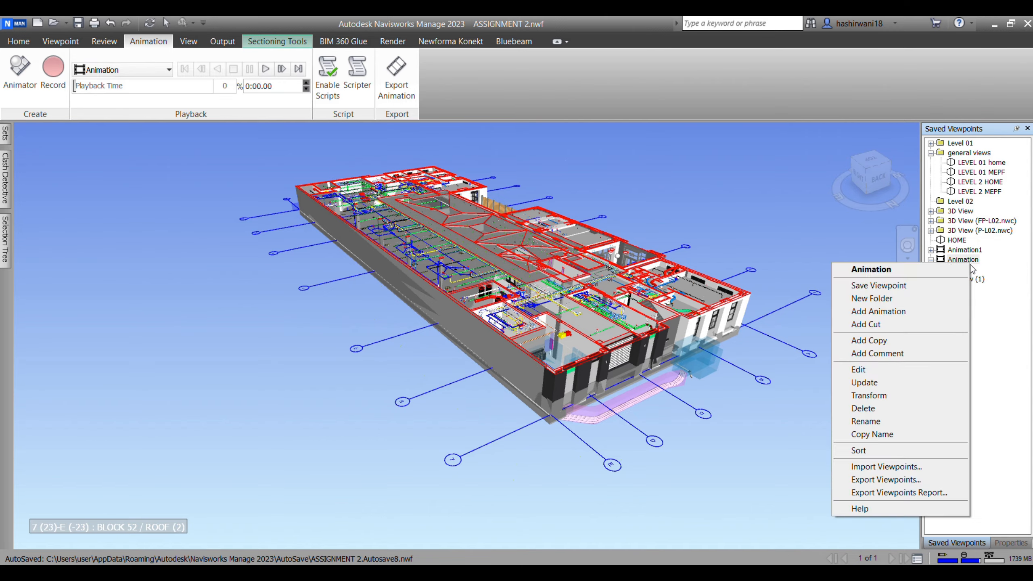
click(906, 289)
Move in close above the rooms at the building's rear end and save that view as the fourth viewpoint in the new animation.
shift+middle_drag(791, 343, 670, 329)
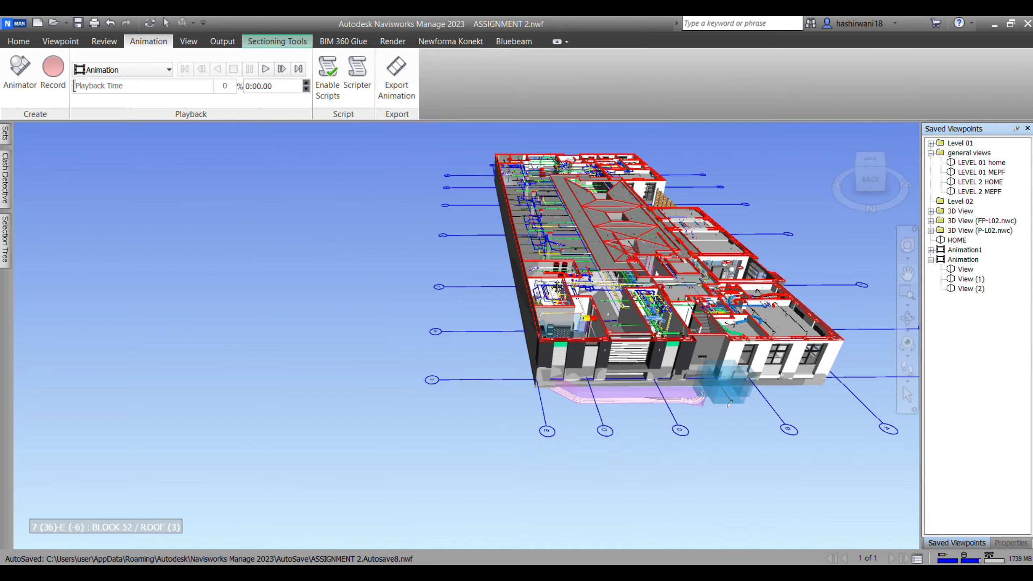
scroll(558, 286, up, 5)
middle_drag(569, 285, 602, 248)
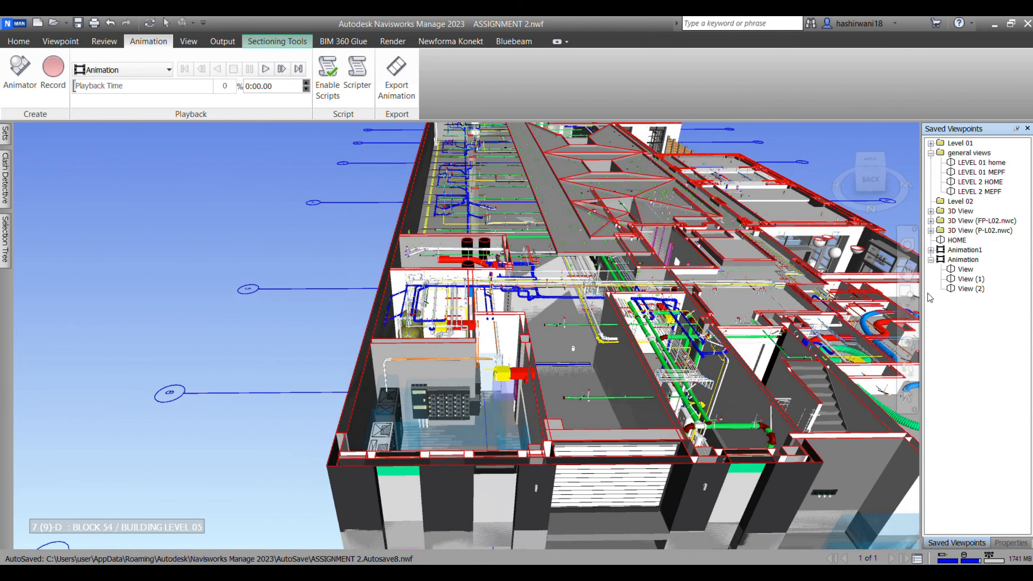
right_click(962, 262)
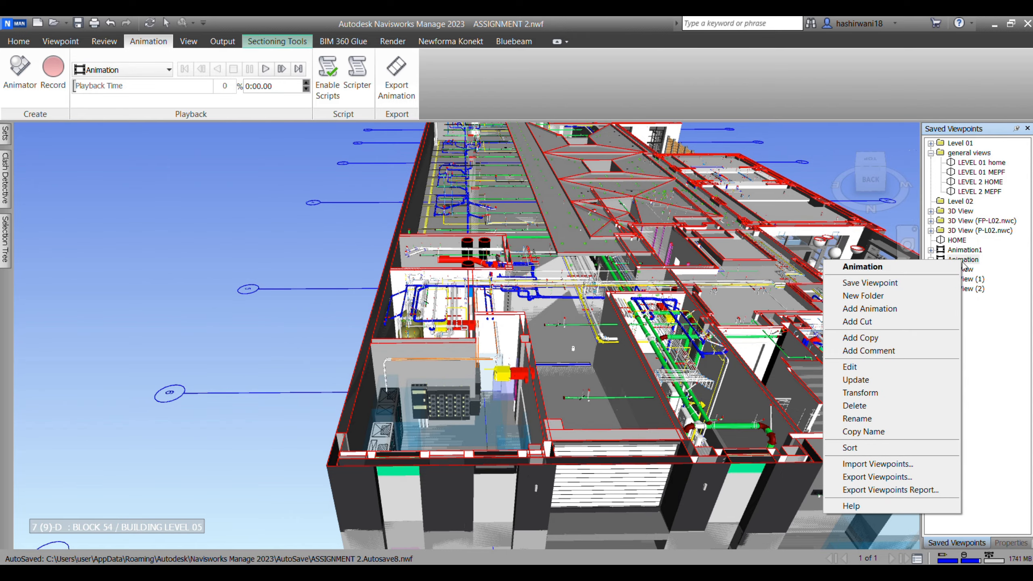
click(870, 282)
Go down into the level 1 parking area and save an eye-level view along the garage as the fifth viewpoint in the new animation.
scroll(529, 244, up, 8)
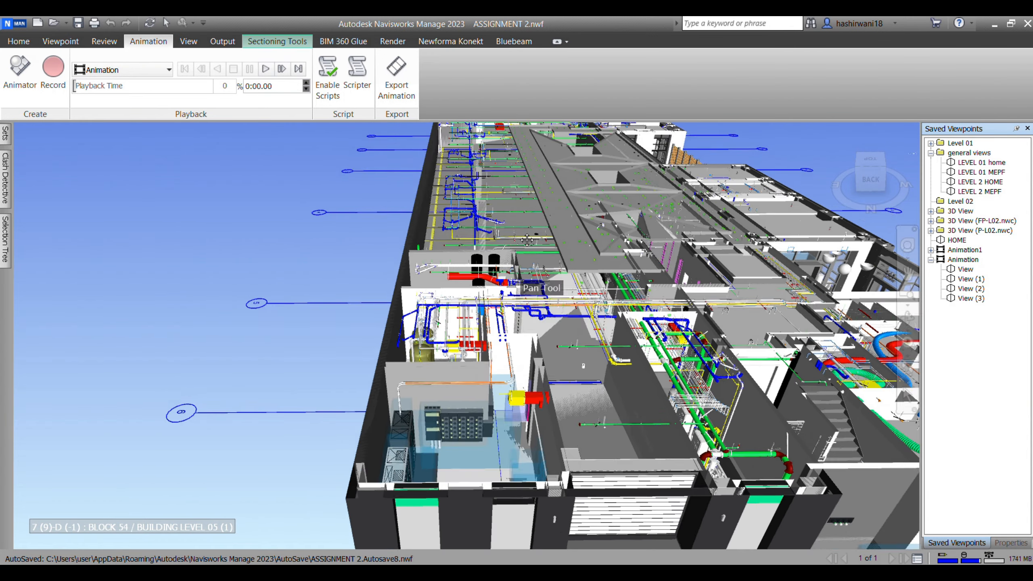
scroll(523, 243, up, 10)
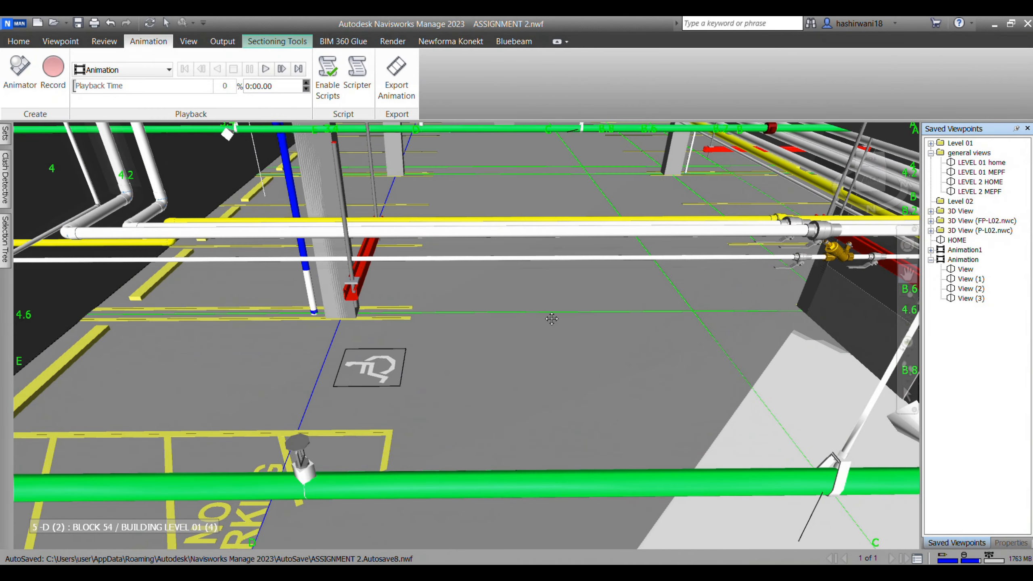
scroll(551, 322, up, 6)
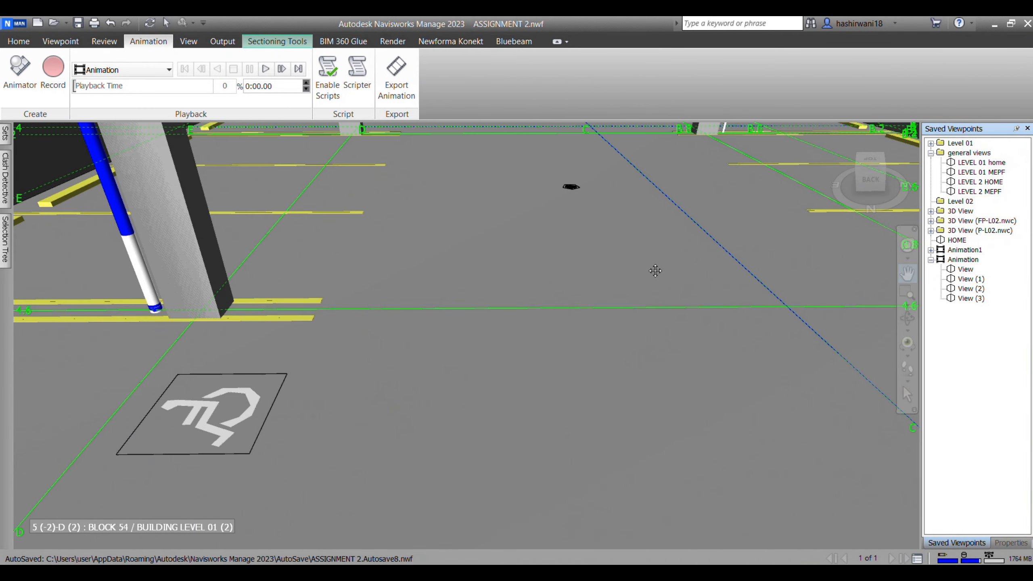
scroll(655, 270, down, 3)
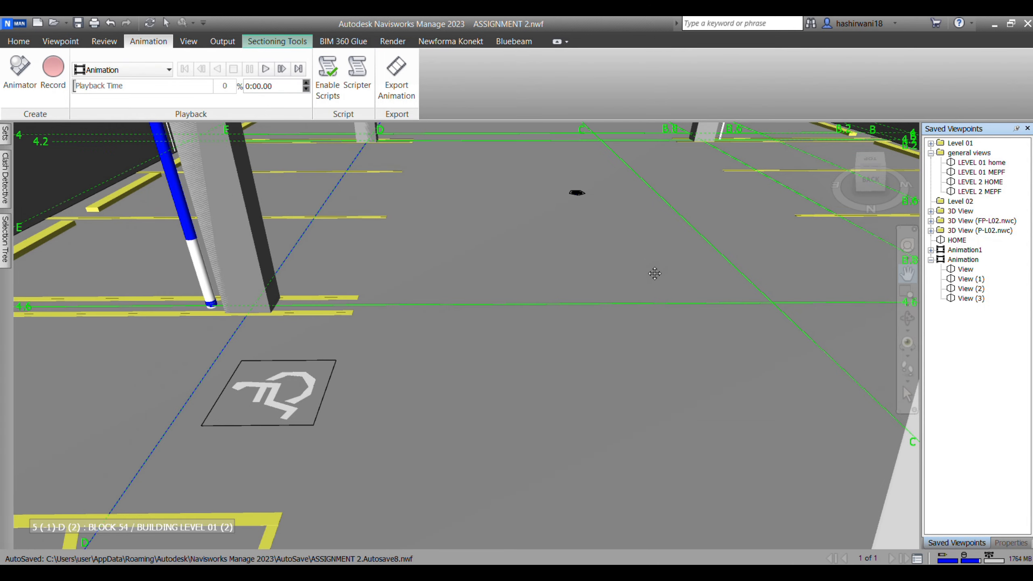
scroll(655, 277, up, 2)
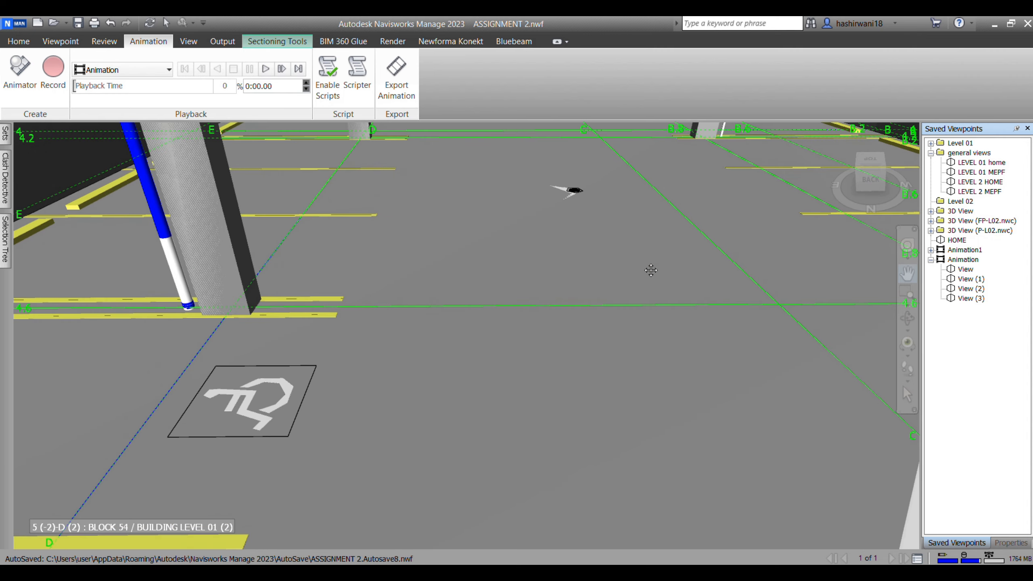
scroll(655, 271, up, 2)
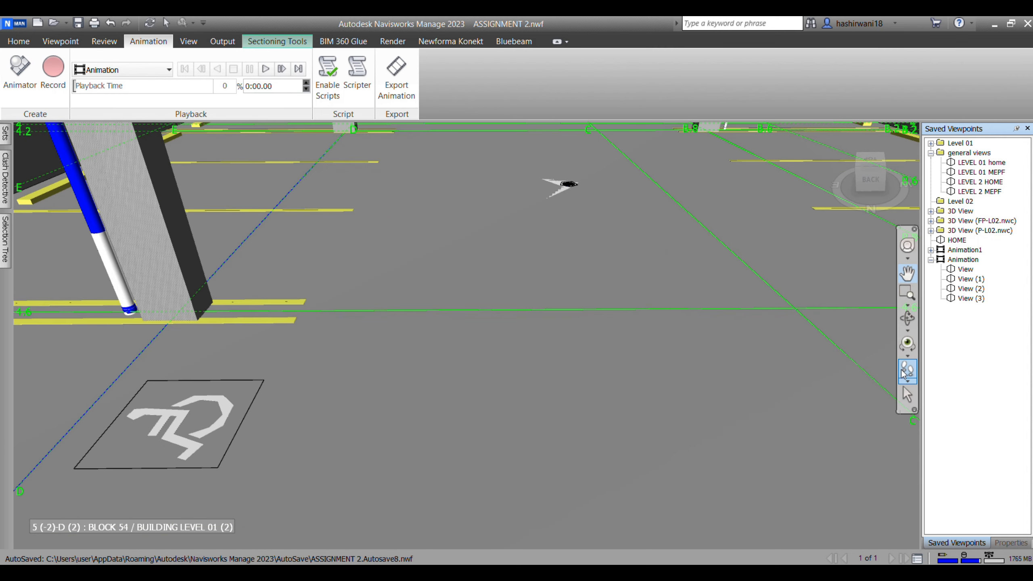
scroll(515, 278, down, 2)
scroll(519, 278, up, 6)
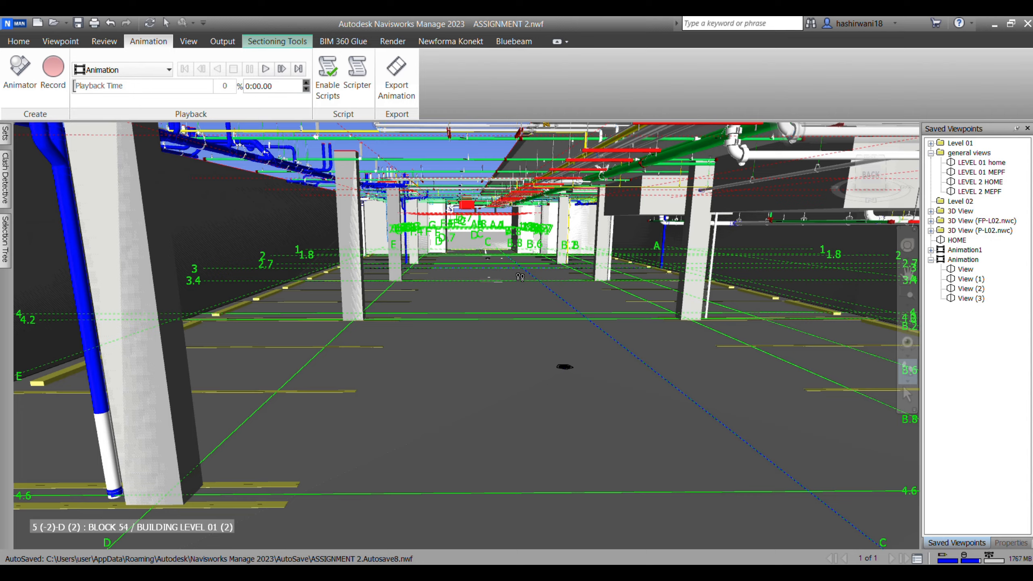
click(908, 275)
right_click(956, 265)
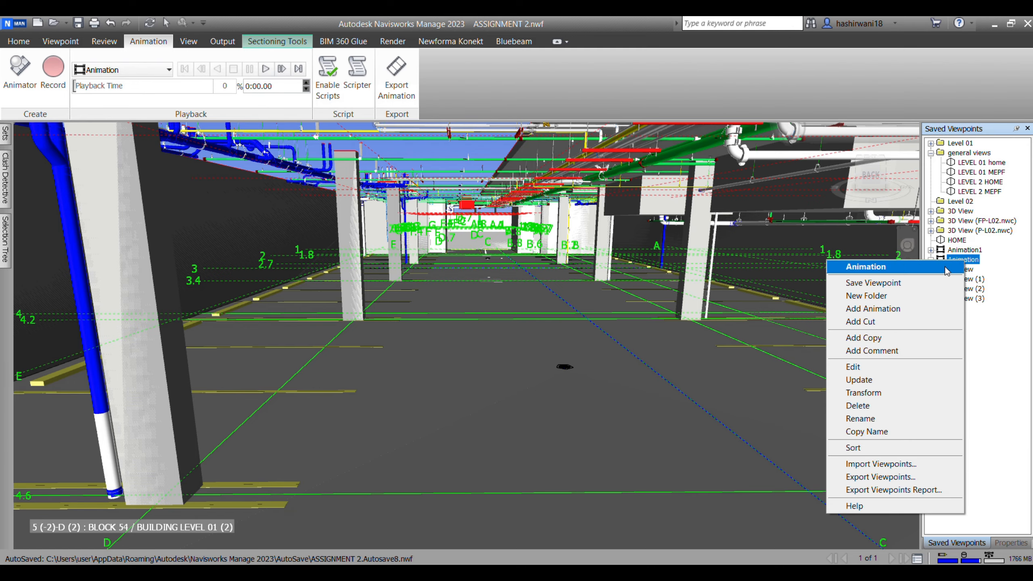
click(922, 285)
Advance along the parking area toward the far wall and save that view as the sixth viewpoint in the new animation.
scroll(486, 260, up, 4)
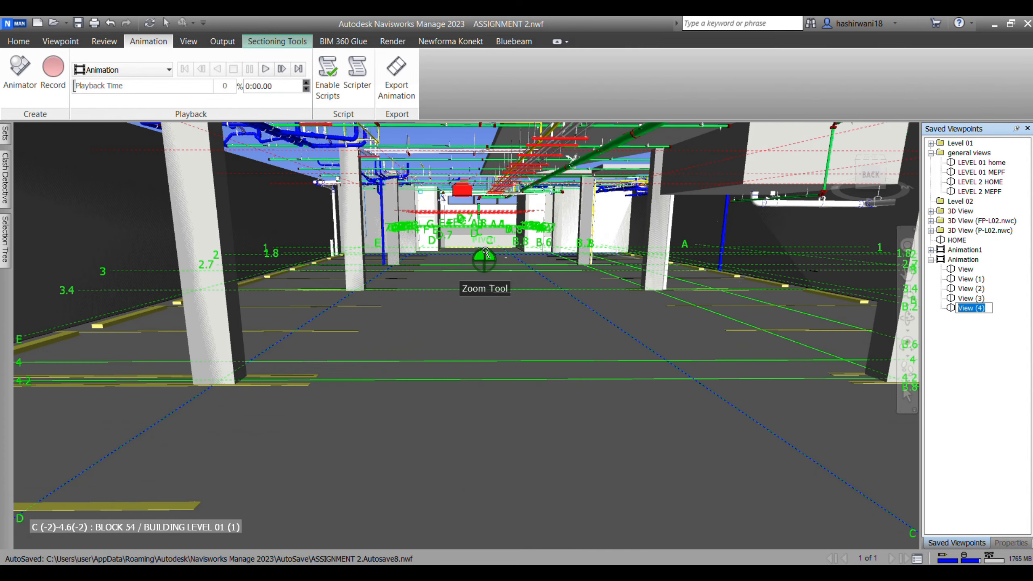
scroll(485, 247, down, 2)
scroll(485, 245, up, 2)
mouse_move(485, 246)
middle_down()
mouse_move(472, 203)
mouse_move(472, 259)
middle_up()
scroll(491, 190, up, 1)
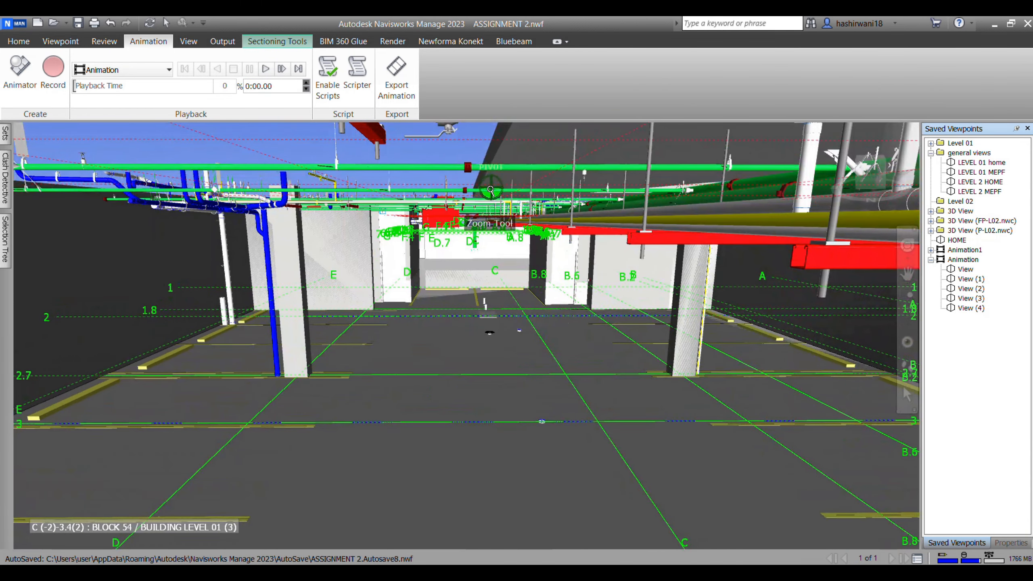
right_click(959, 262)
click(865, 282)
Advance to the parking bays at the end wall with the windows and save that view as the seventh viewpoint in the new animation.
scroll(465, 188, up, 6)
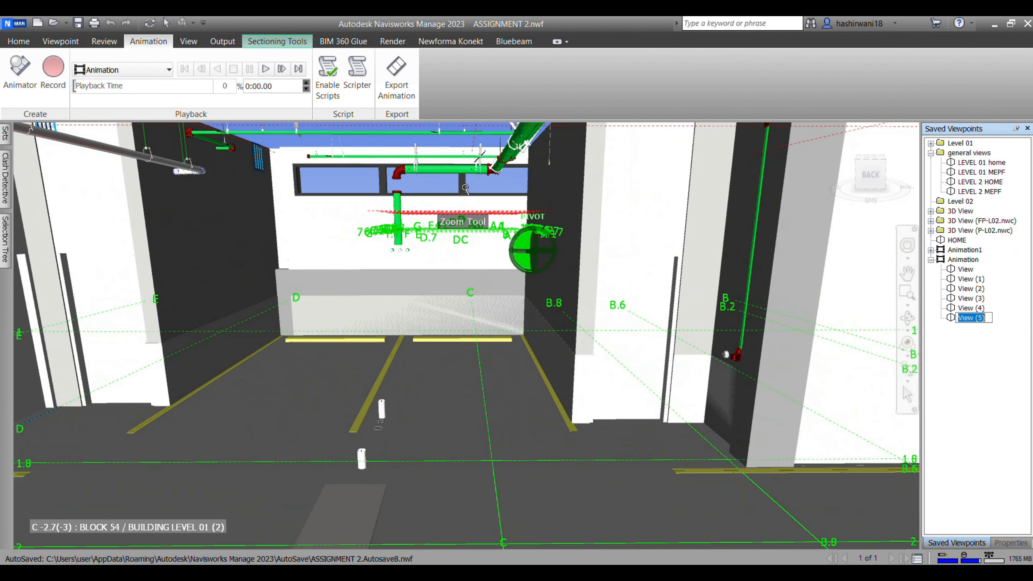
scroll(465, 188, up, 2)
middle_drag(464, 188, 520, 202)
scroll(488, 190, up, 3)
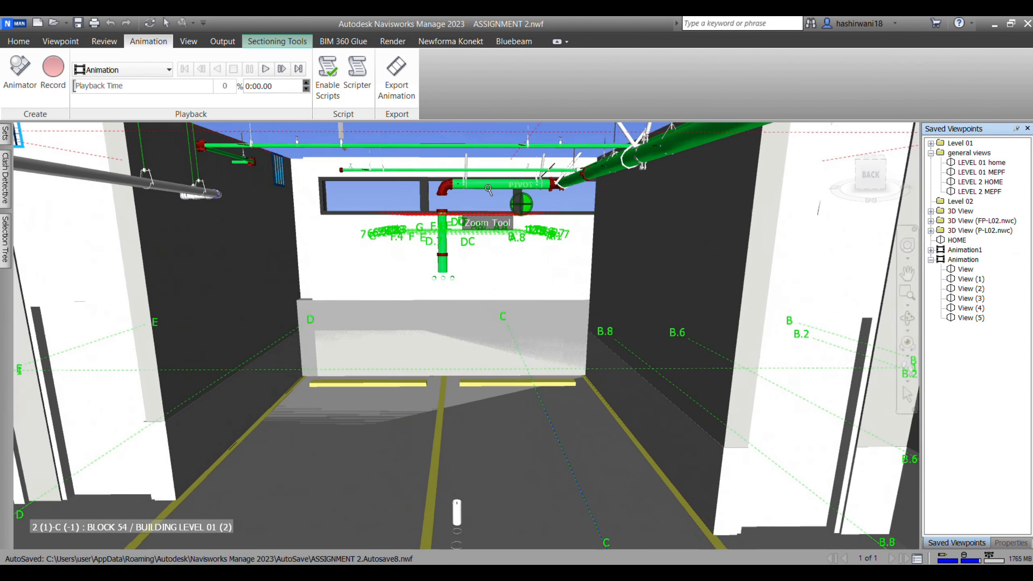
right_click(959, 262)
click(873, 287)
scroll(578, 261, up, 3)
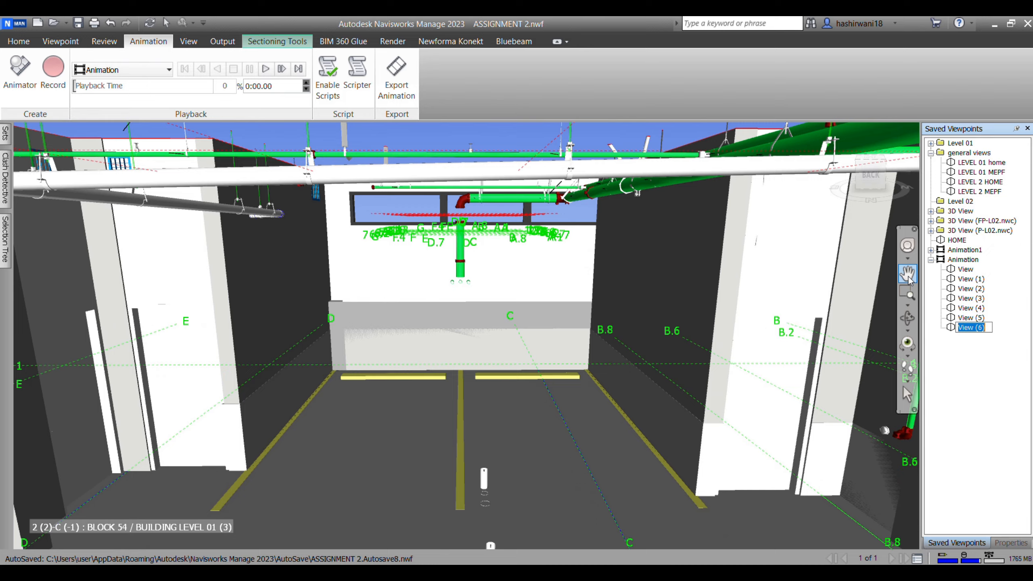
click(907, 318)
drag(486, 351, 357, 349)
middle_drag(357, 349, 428, 339)
scroll(328, 293, up, 8)
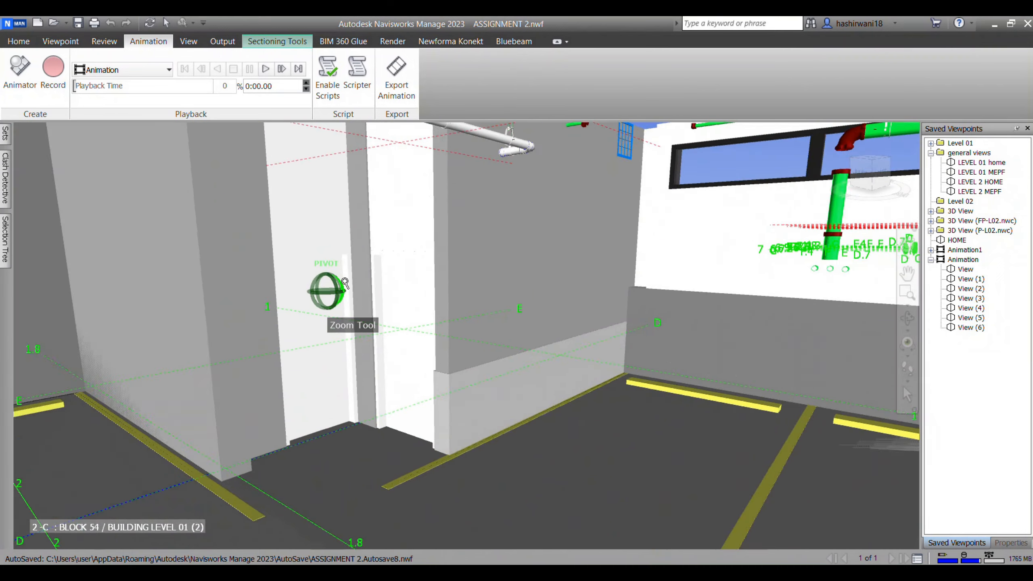
scroll(435, 258, up, 6)
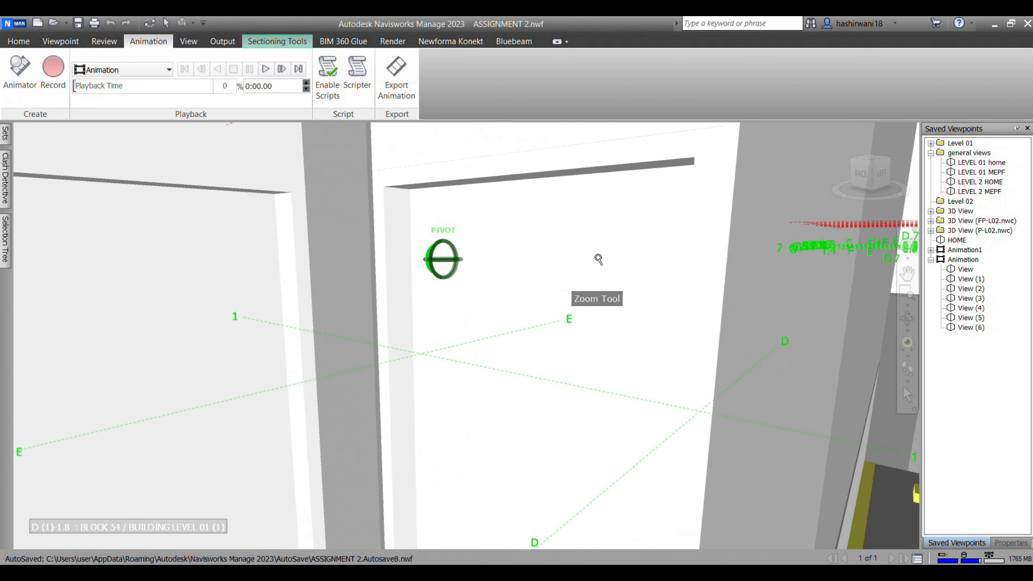
scroll(691, 252, up, 6)
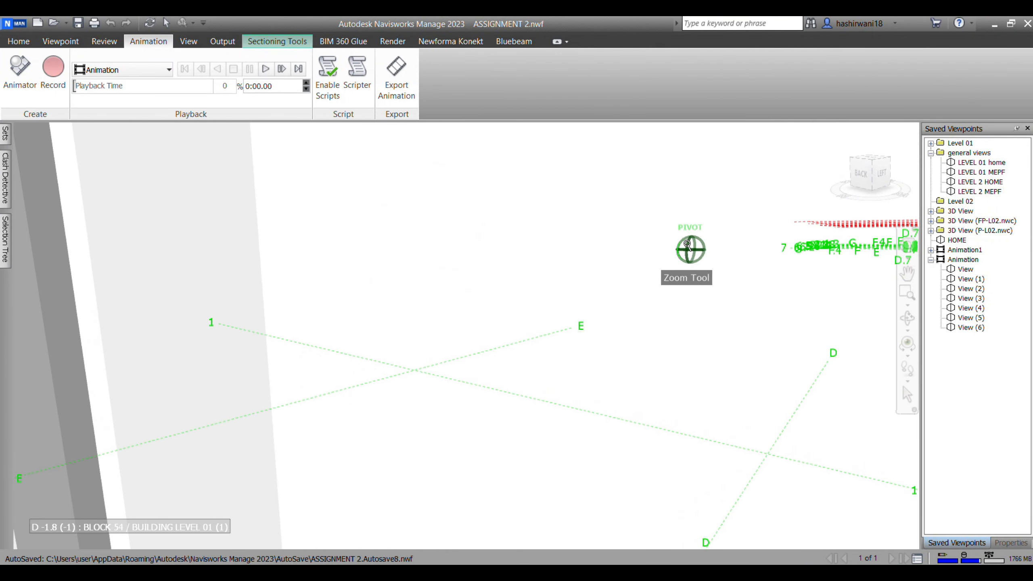
scroll(677, 241, down, 5)
scroll(646, 260, up, 4)
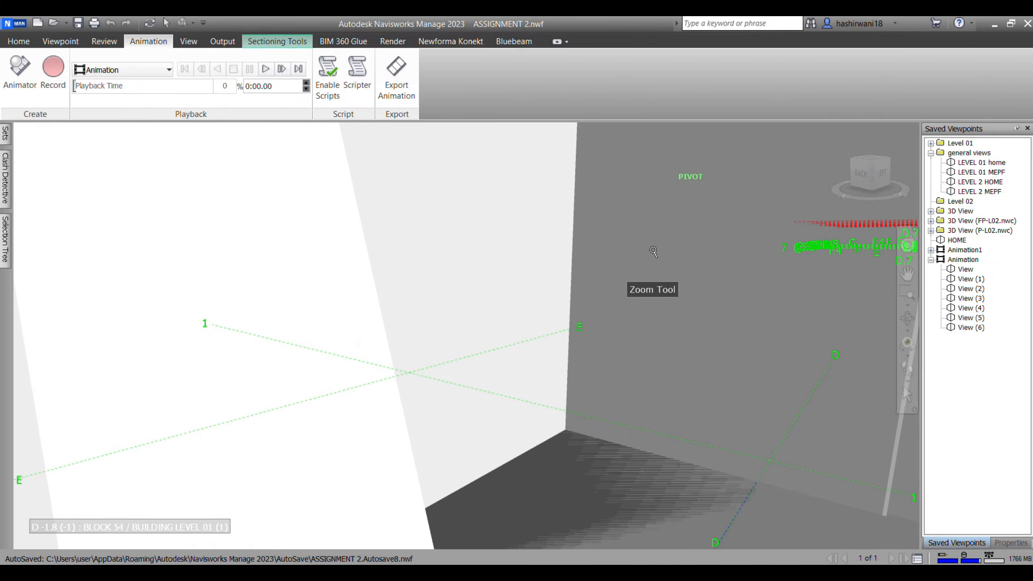
scroll(634, 285, down, 4)
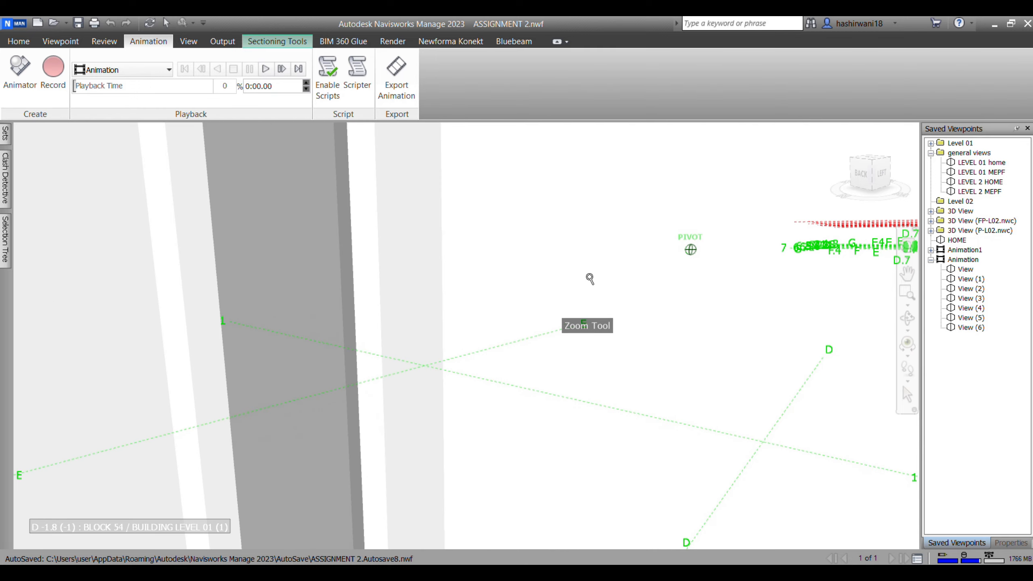
scroll(619, 281, down, 1)
middle_drag(614, 268, 556, 253)
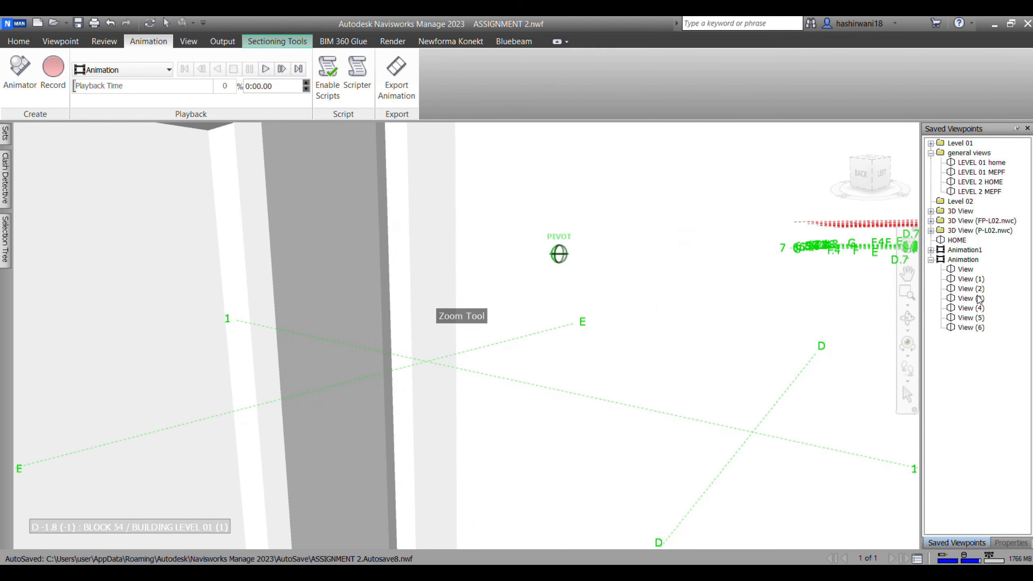
Choose the viewpoint animation named Animation for playback and play it through to the end.
click(960, 362)
click(155, 69)
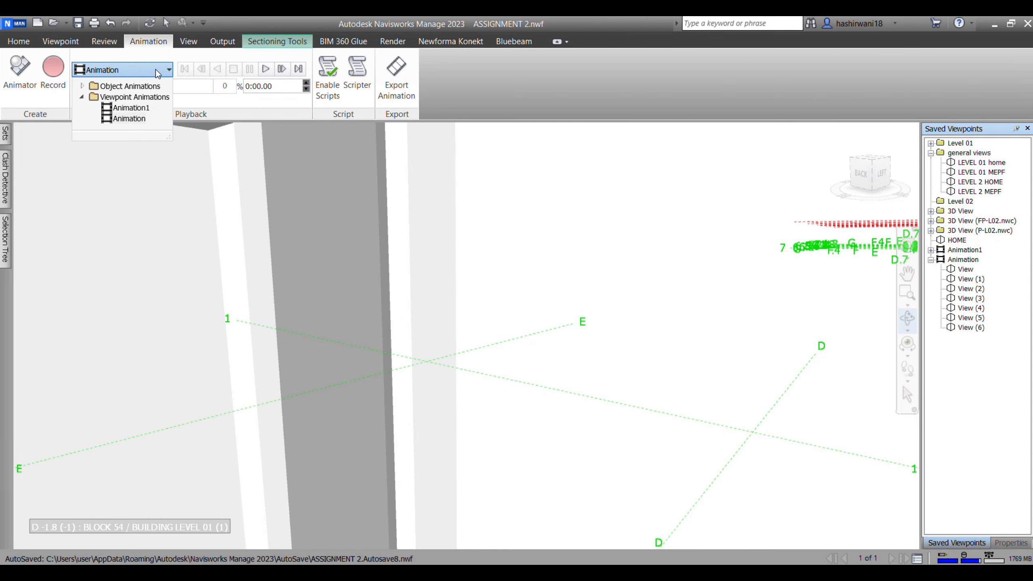
click(142, 120)
scroll(520, 189, down, 1)
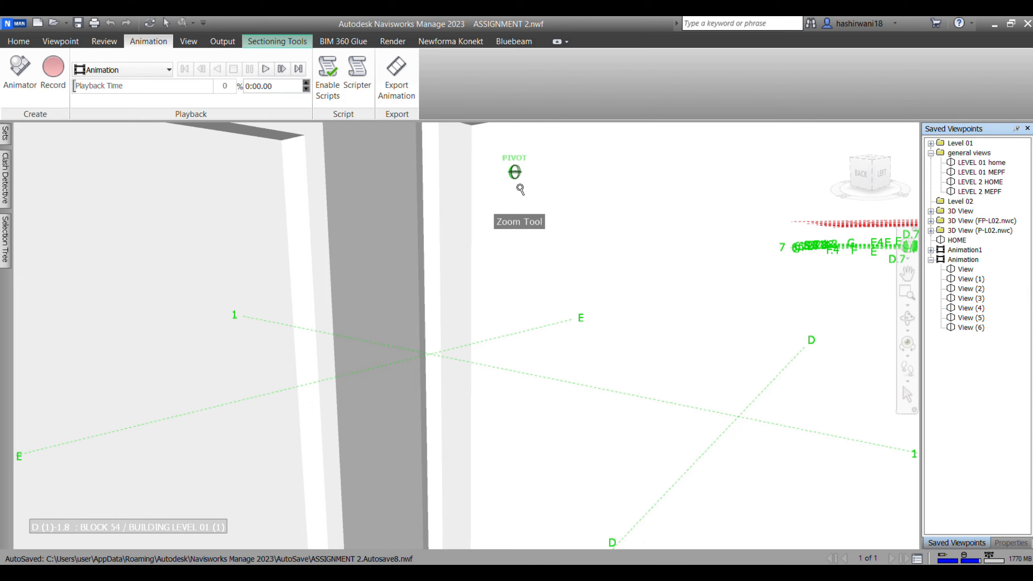
click(262, 70)
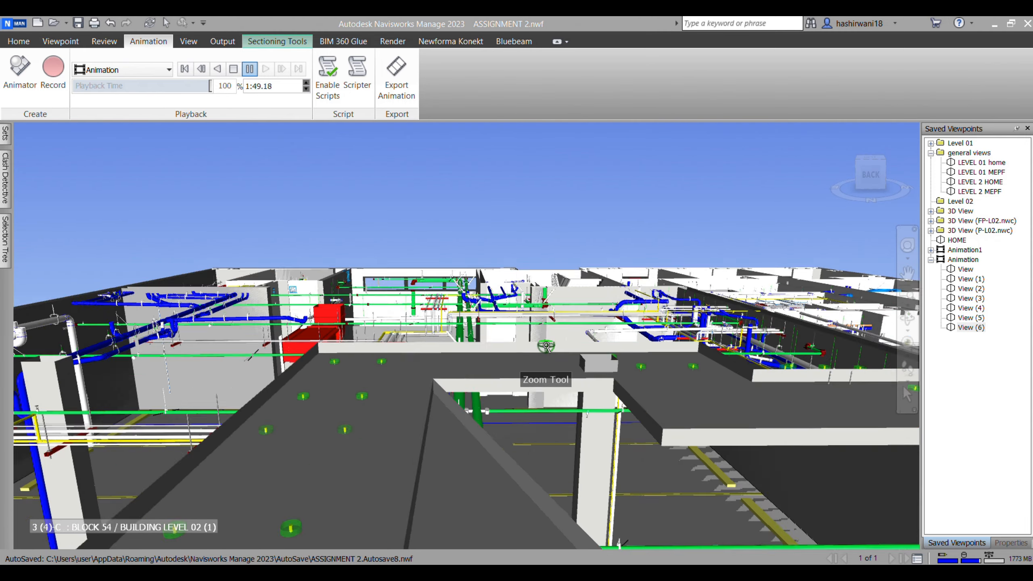
Open the TimeLiner simulation and frame the simulated piping in the view.
click(18, 41)
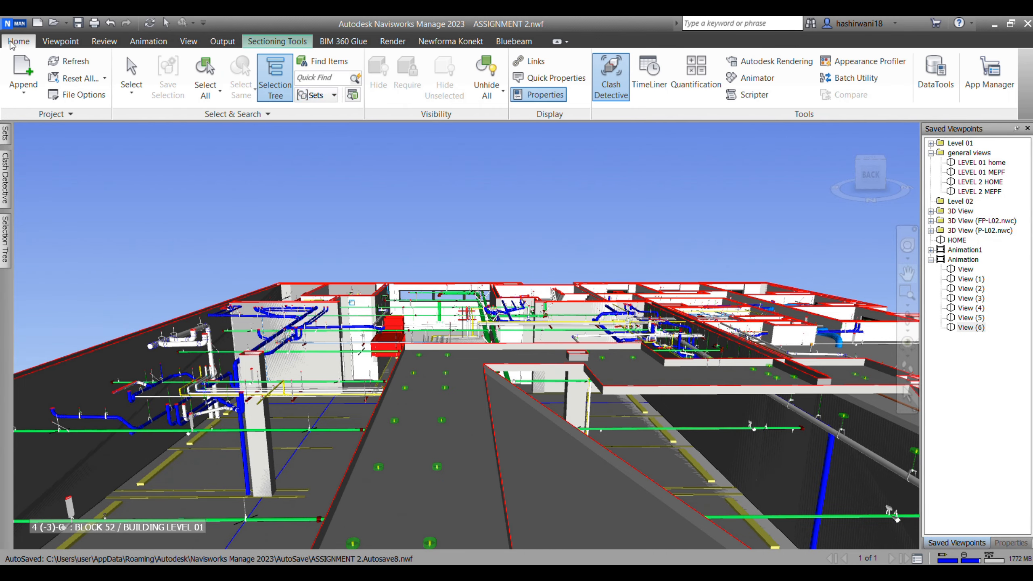
click(642, 80)
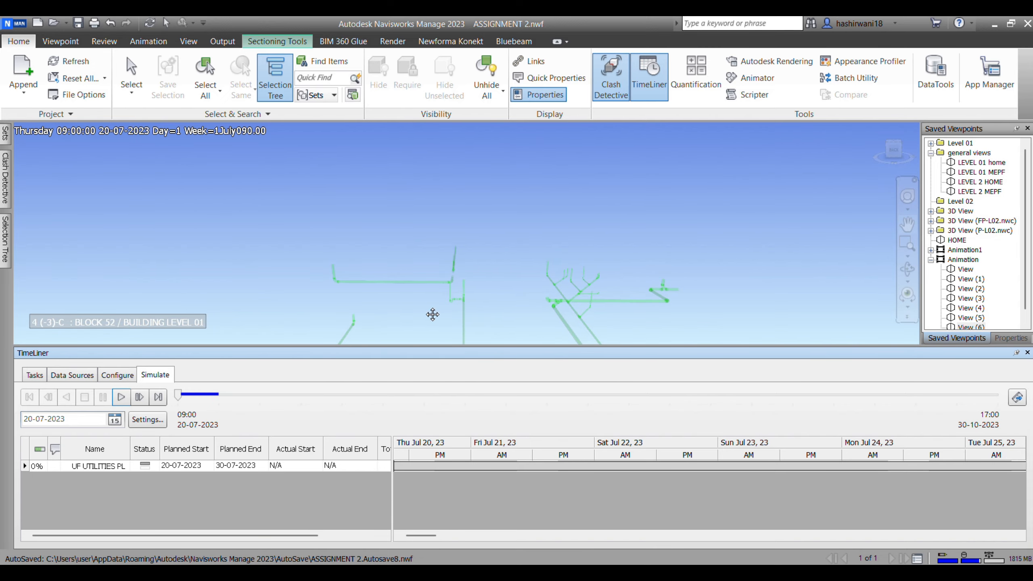
middle_drag(504, 298, 429, 255)
scroll(429, 255, down, 3)
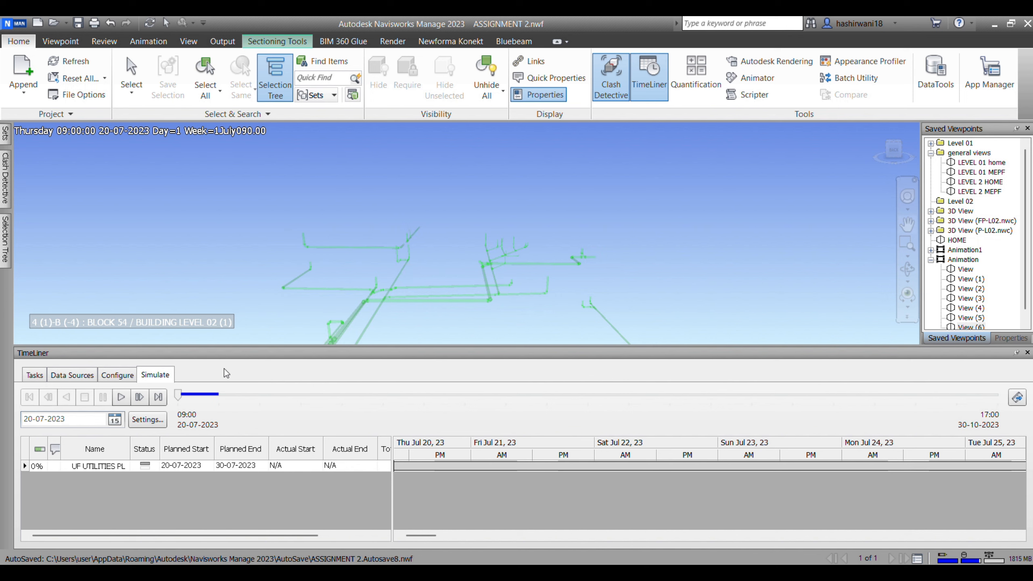
Try to set the animation link in the TimeLiner simulation settings.
click(148, 419)
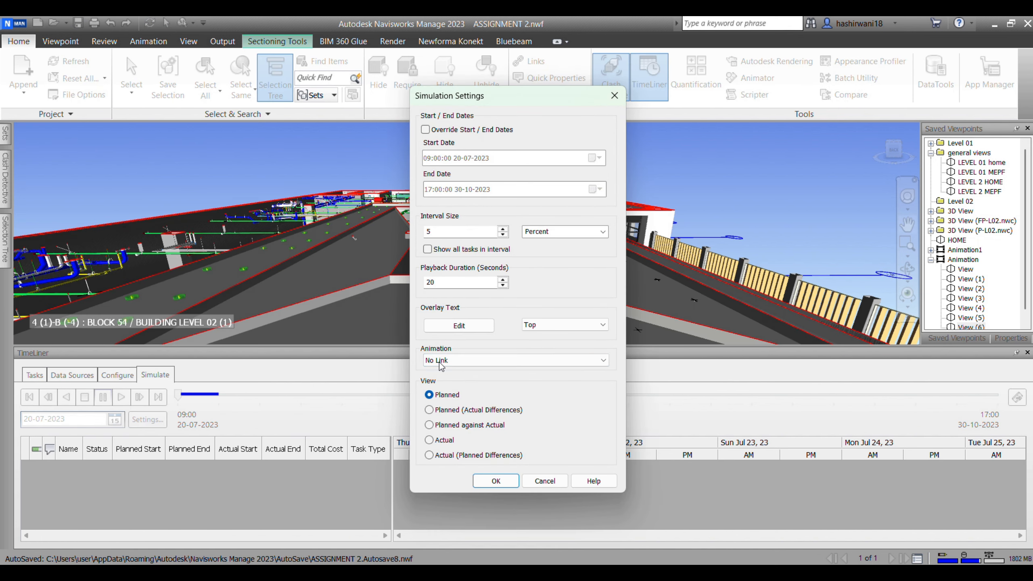
click(495, 360)
click(467, 371)
click(496, 481)
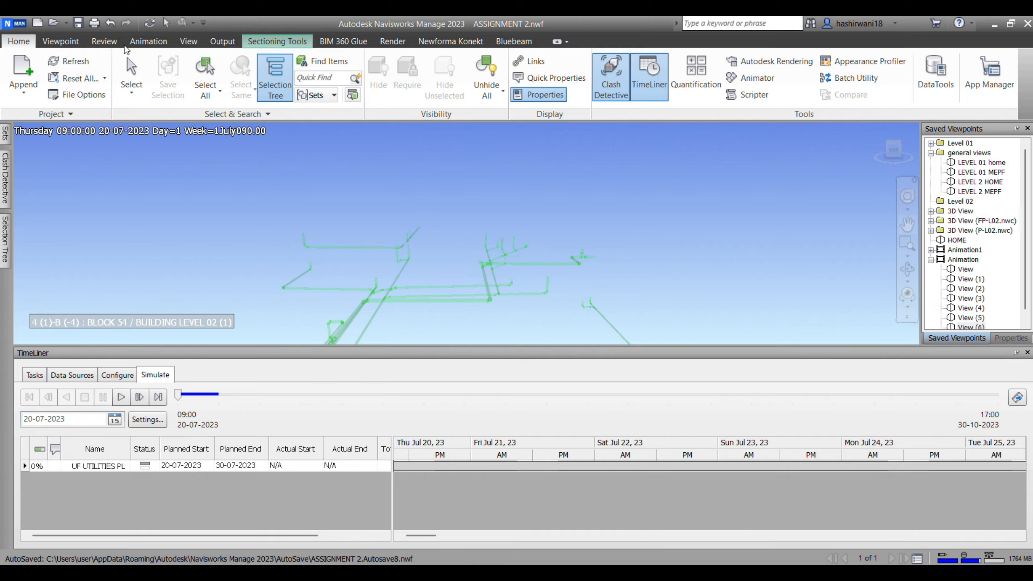
With the viewpoint animation's playback stopped, link the TimeLiner simulation to Saved Viewpoints Animation and play the simulation.
click(149, 41)
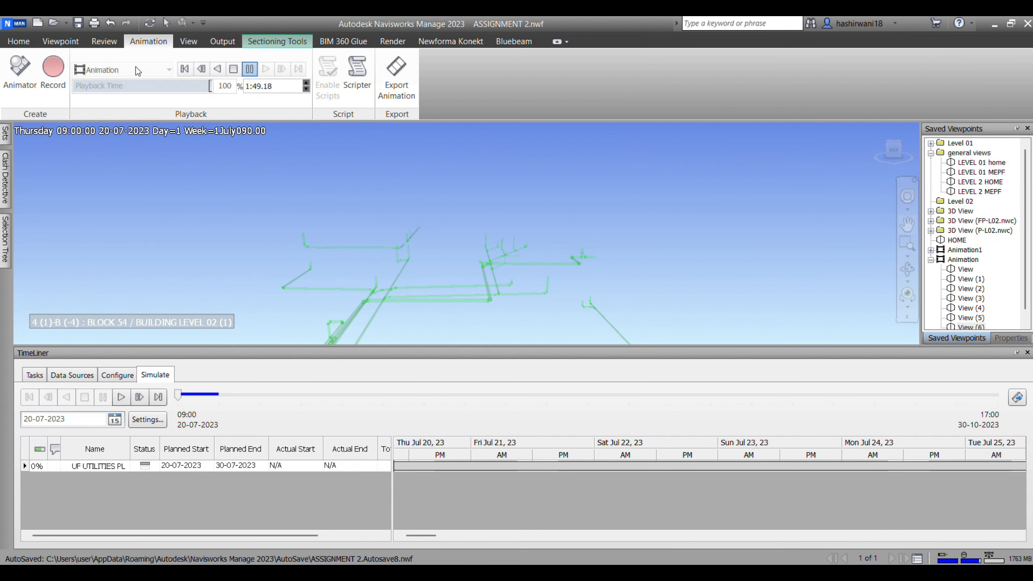
click(233, 70)
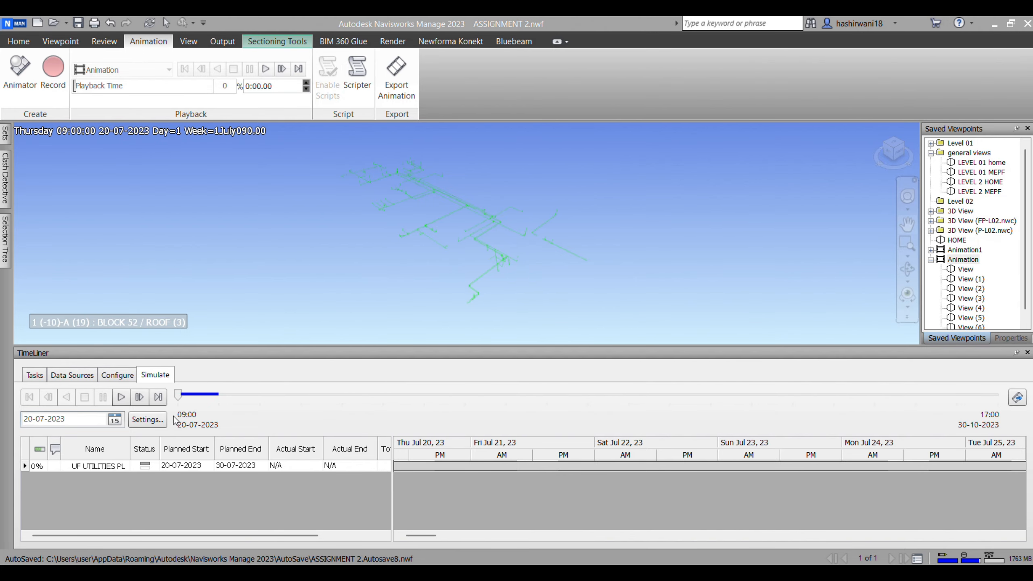
click(158, 422)
click(475, 359)
click(461, 381)
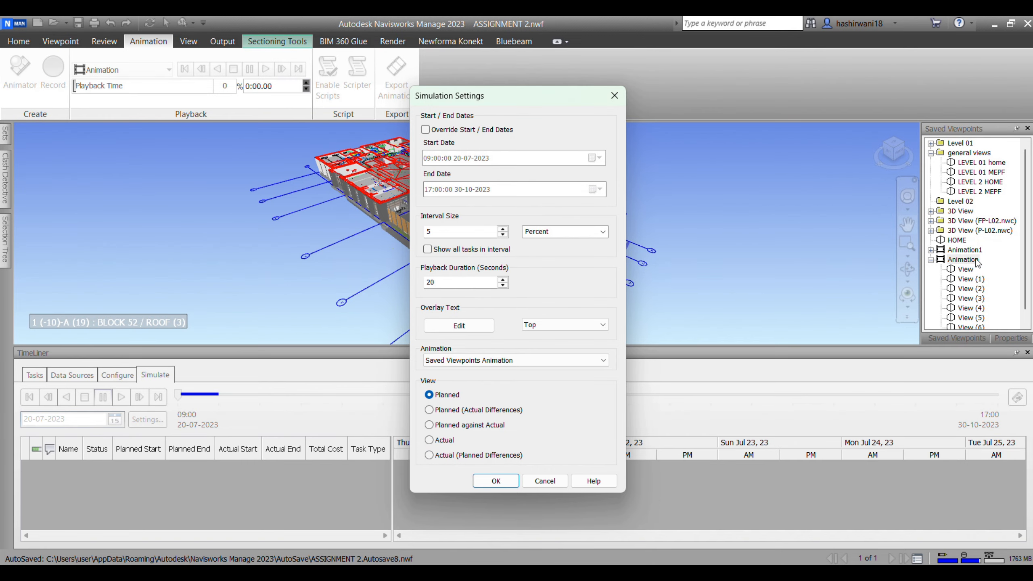
click(495, 481)
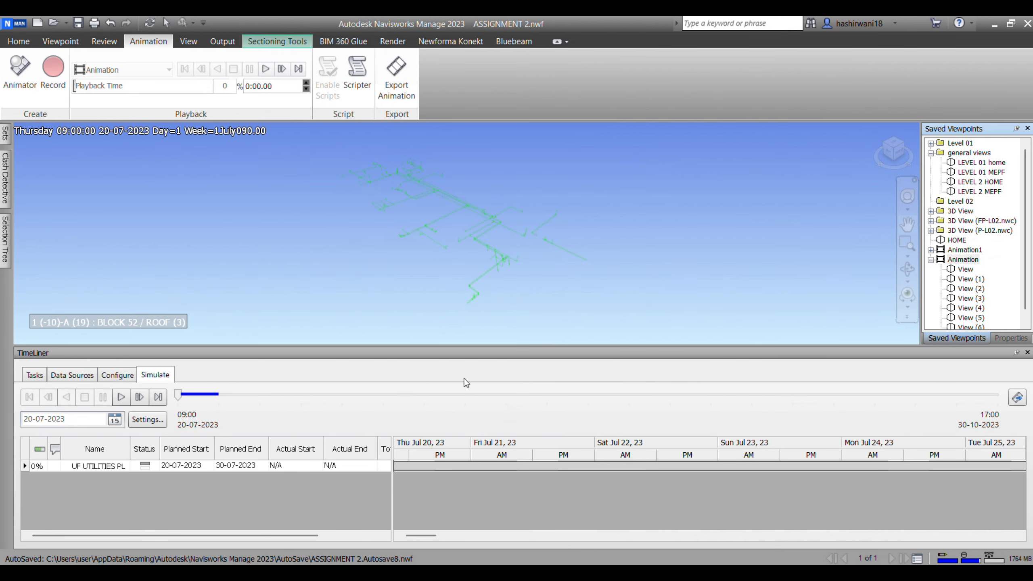
click(121, 397)
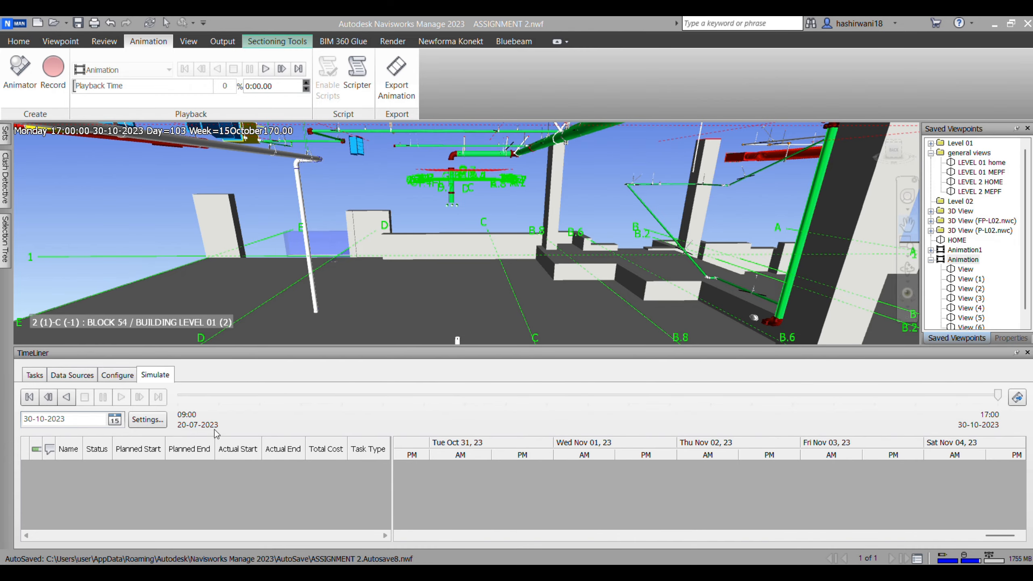
Export the current animation with the Viewport renderer as a Windows AVI file named ASSIGNMENT 2-Animation on the Desktop.
click(1017, 398)
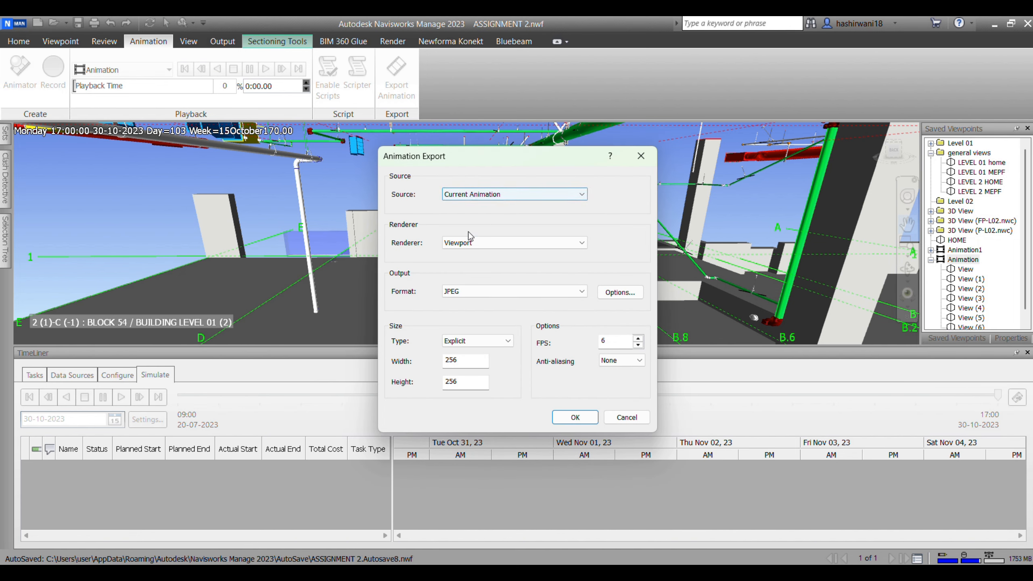
click(490, 198)
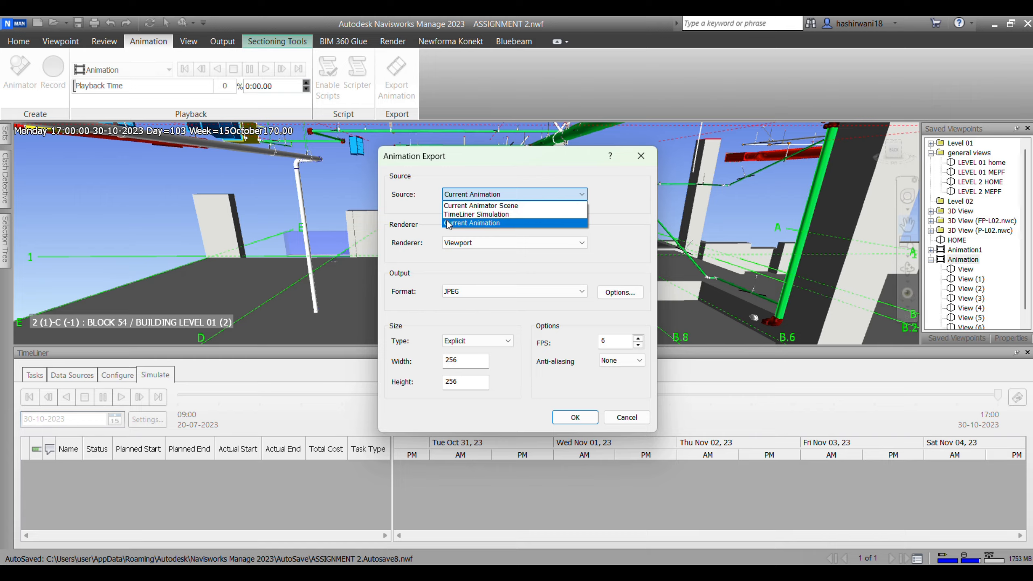
click(471, 224)
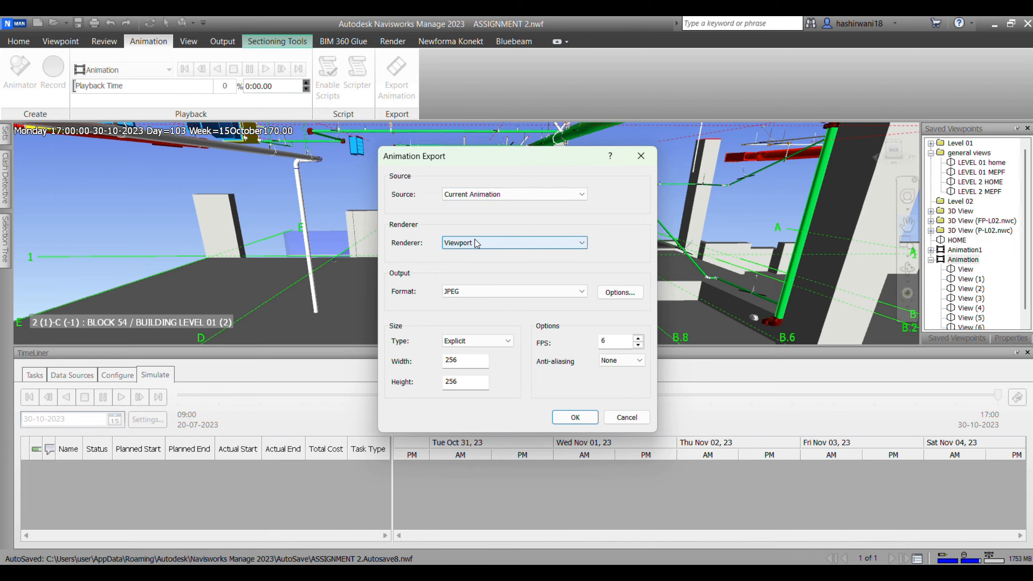
click(476, 242)
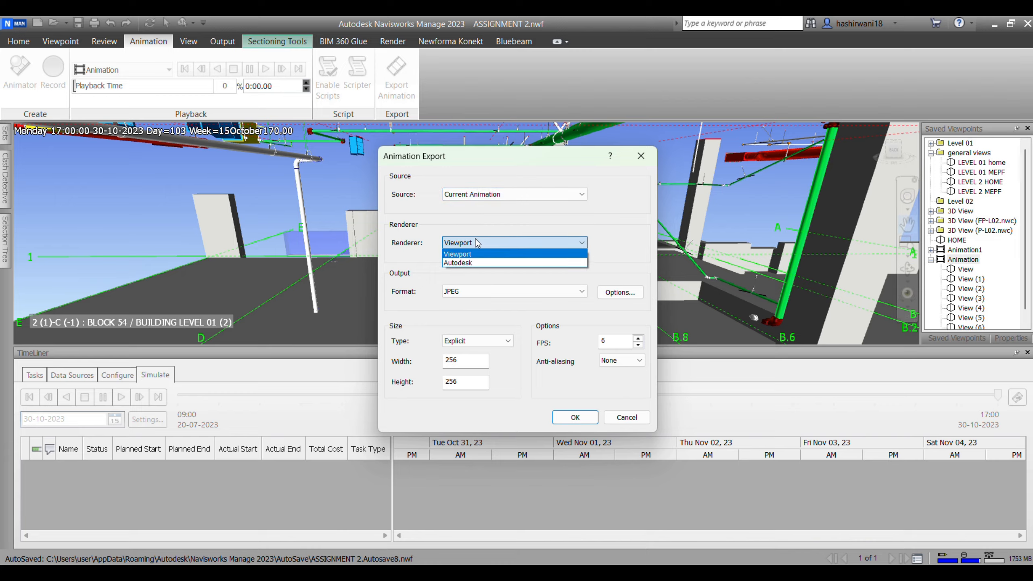
click(431, 248)
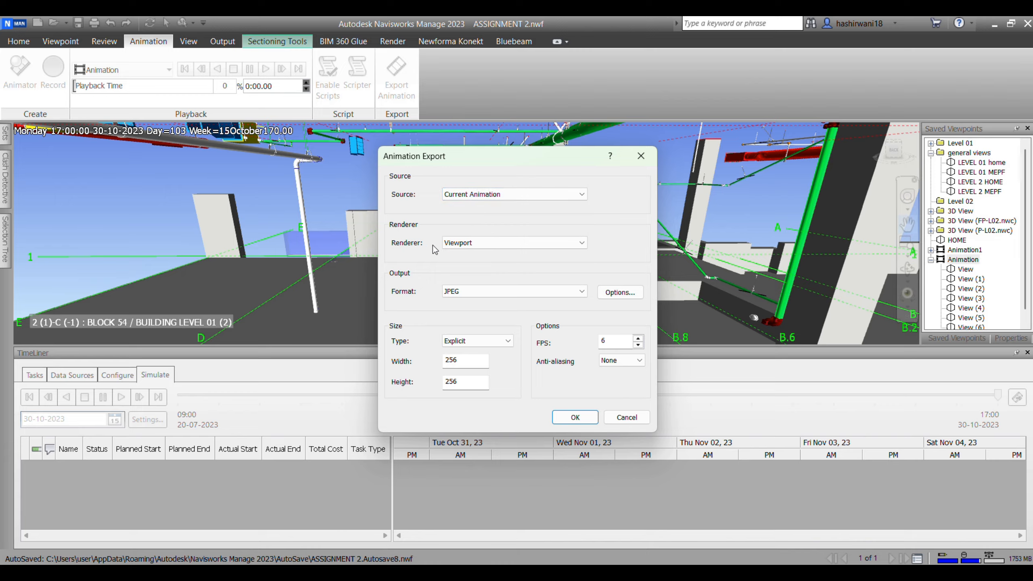
click(541, 291)
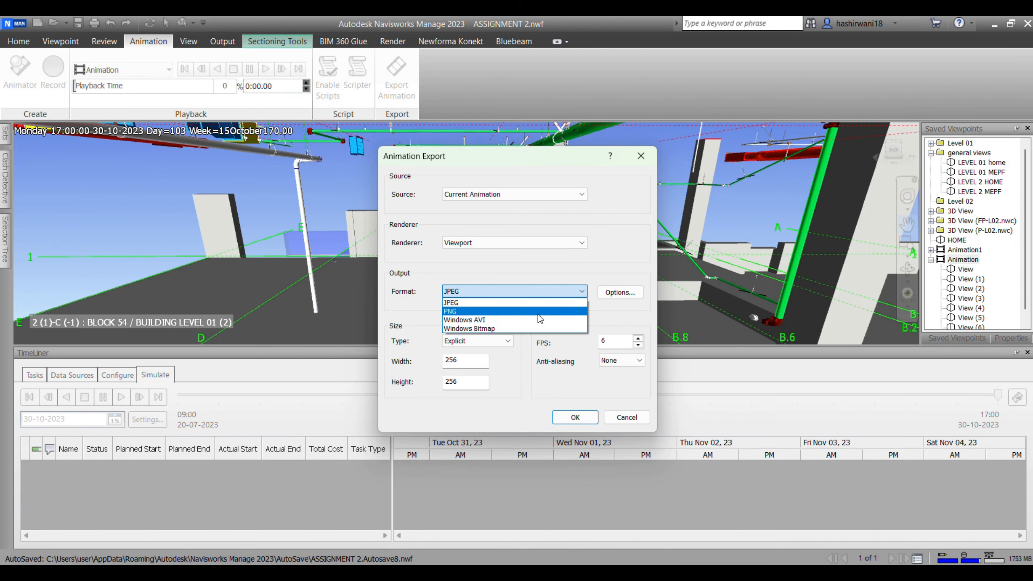
click(517, 321)
click(575, 417)
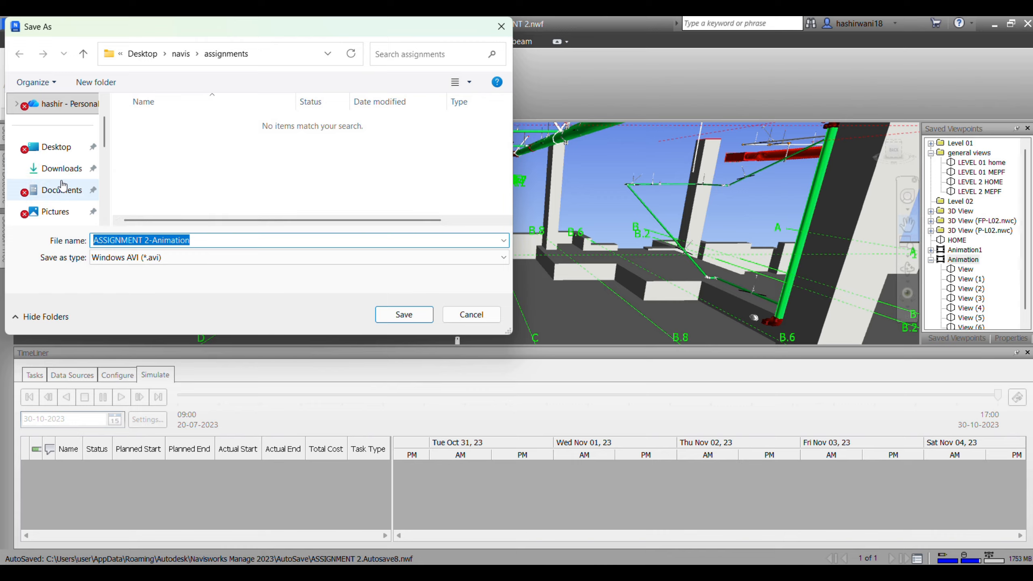
click(56, 147)
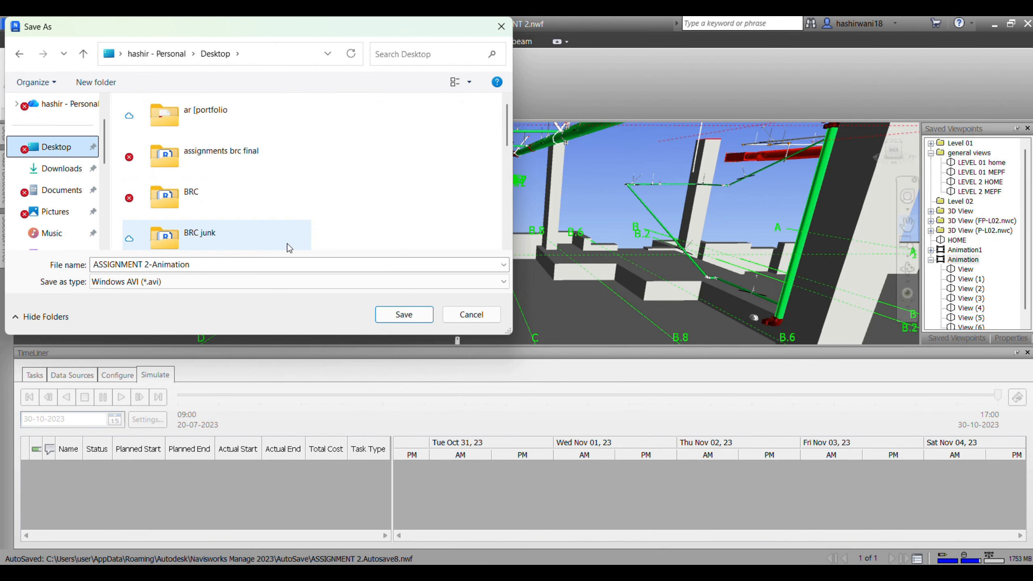
click(403, 317)
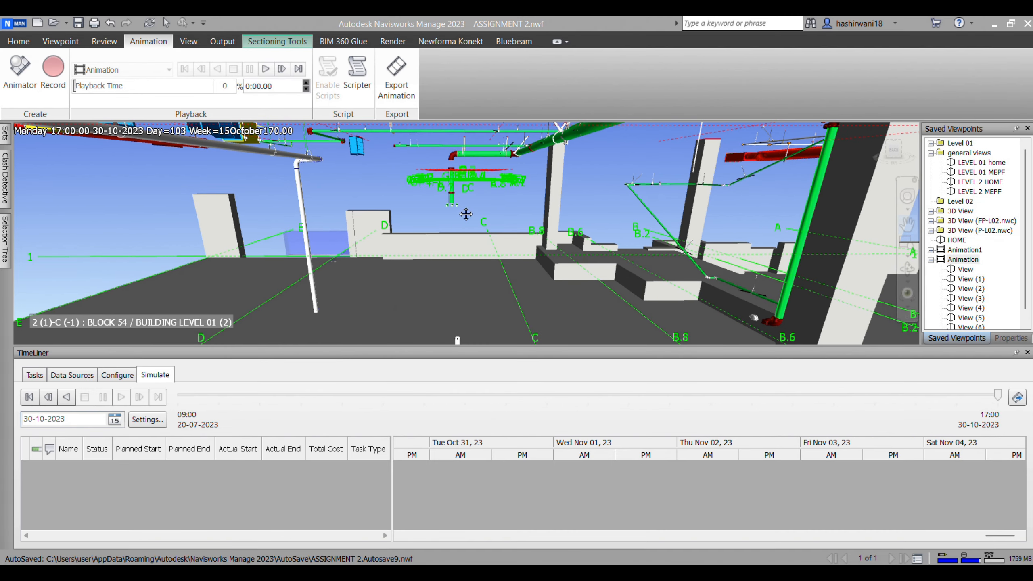
Close the TimeLiner and restore the saved viewpoint LEVEL 01 home.
scroll(488, 208, down, 5)
scroll(501, 205, down, 6)
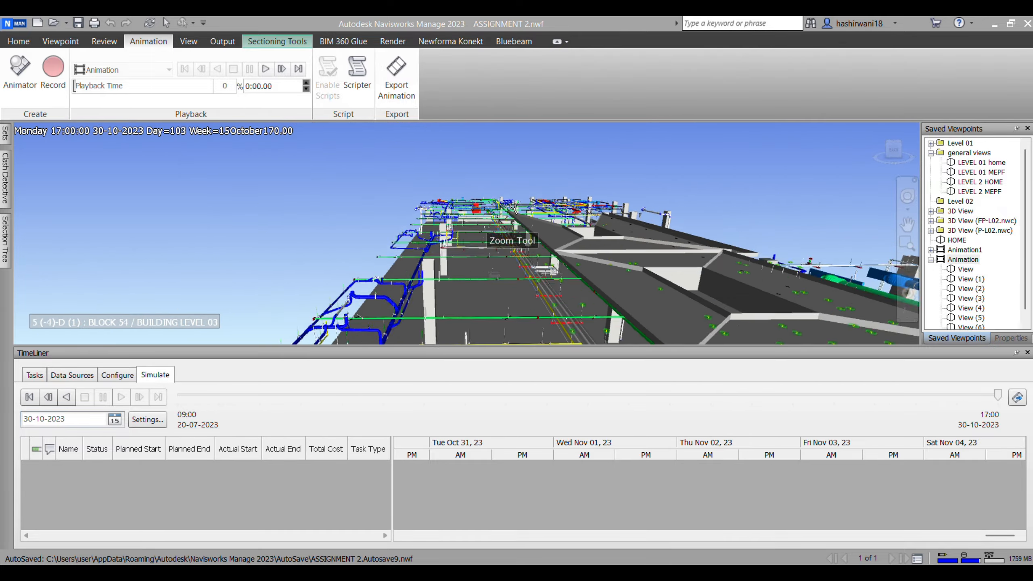
middle_drag(510, 206, 493, 207)
scroll(493, 206, down, 2)
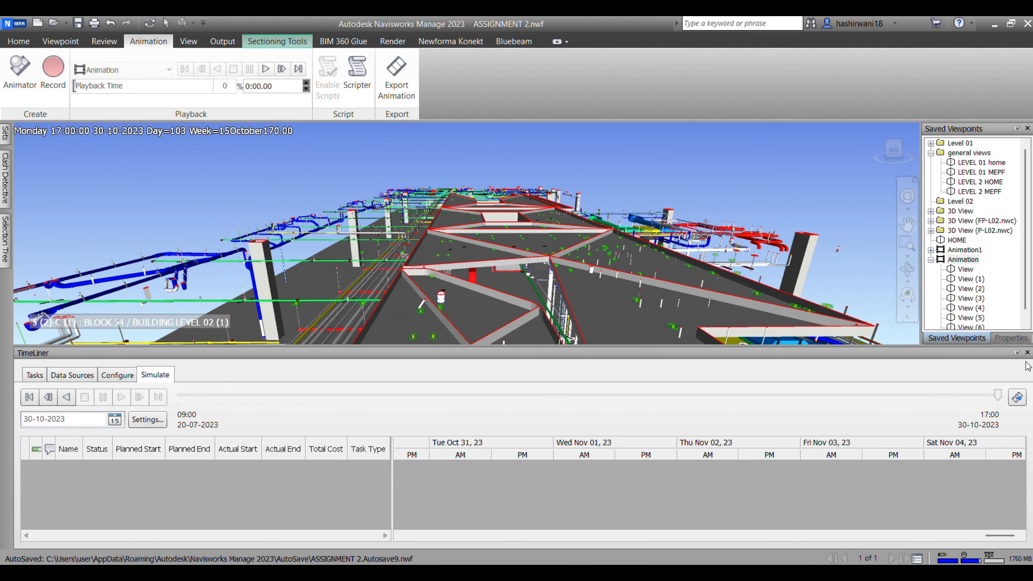
click(1027, 352)
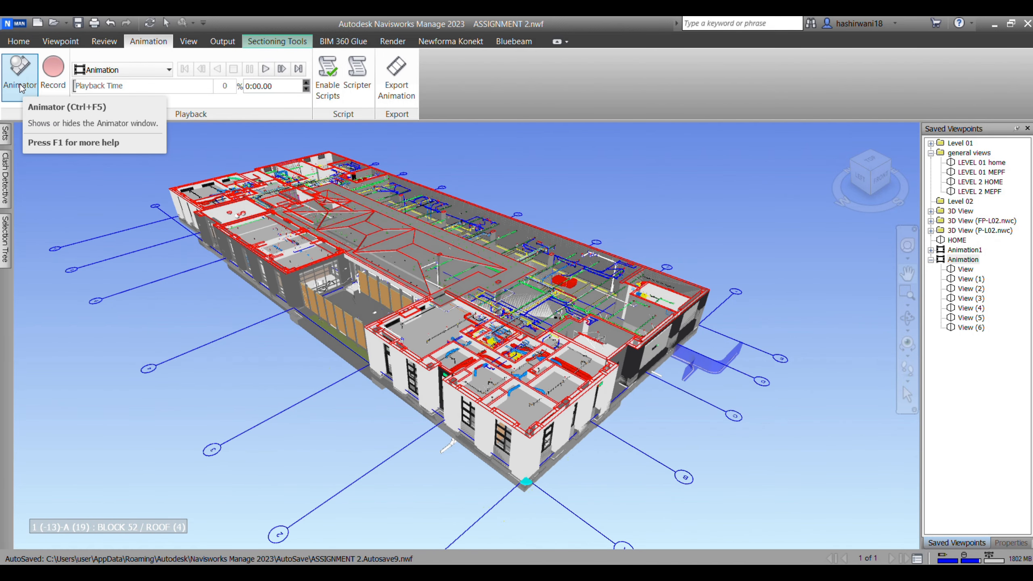
scroll(323, 362, down, 4)
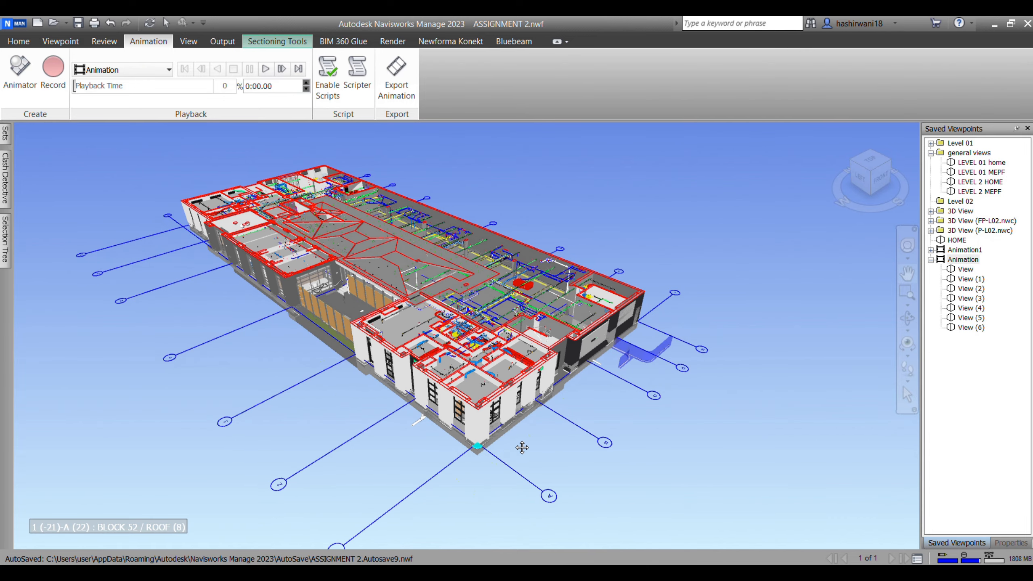
shift+middle_drag(522, 448, 563, 383)
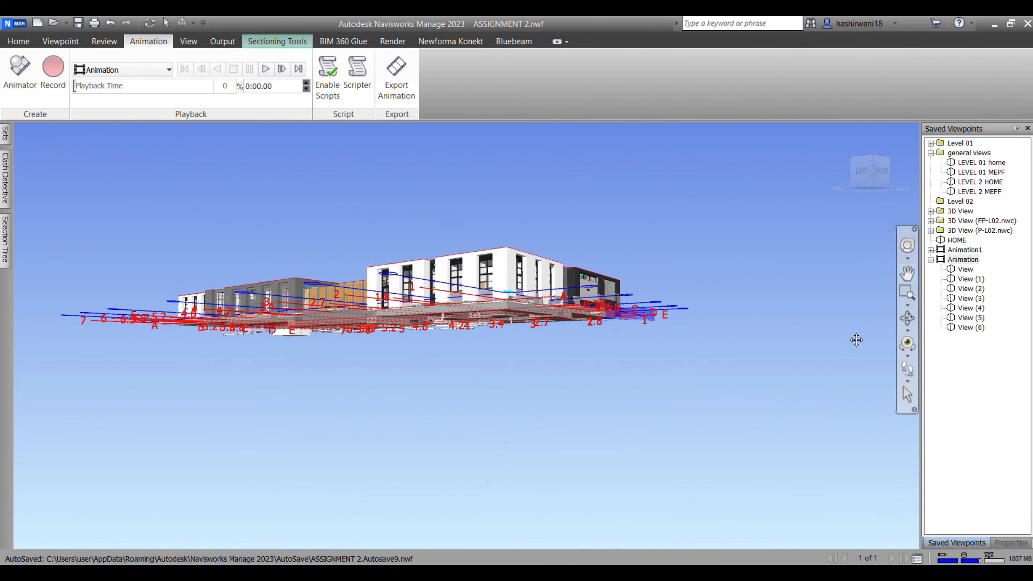
click(981, 163)
click(986, 173)
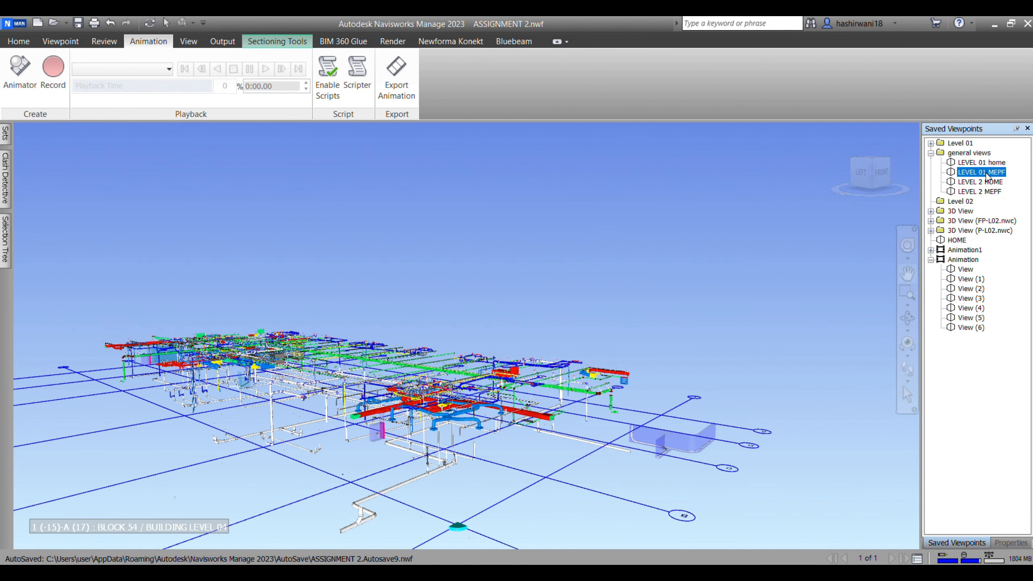
click(990, 163)
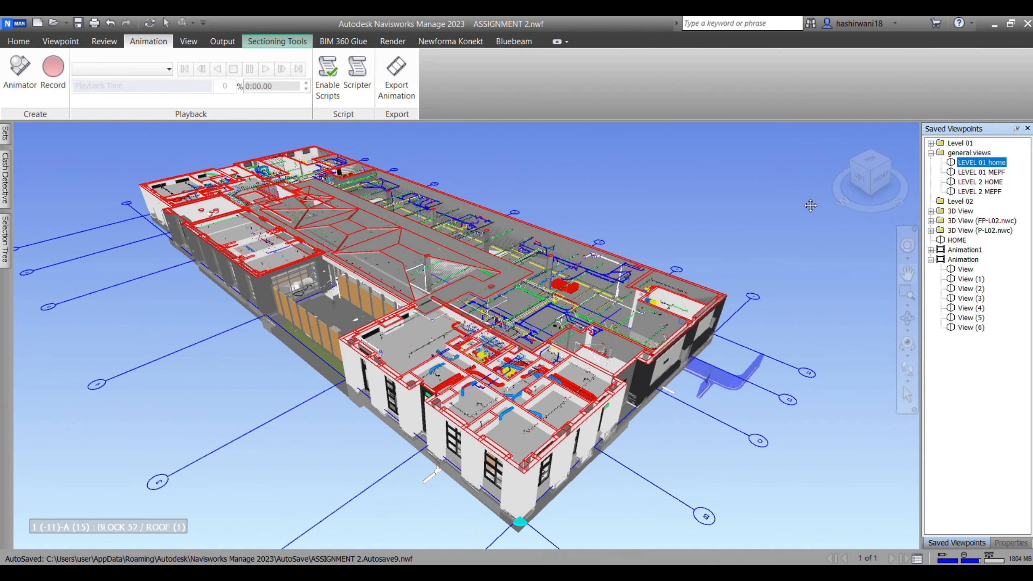
Hide the A-ALL.nwc architectural model.
mouse_move(6, 242)
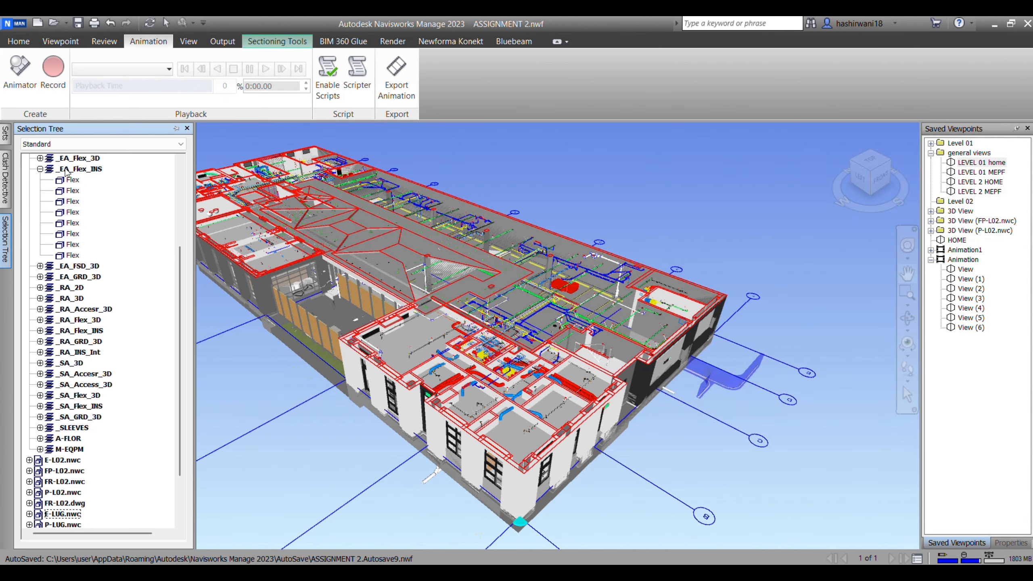
scroll(68, 219, up, 4)
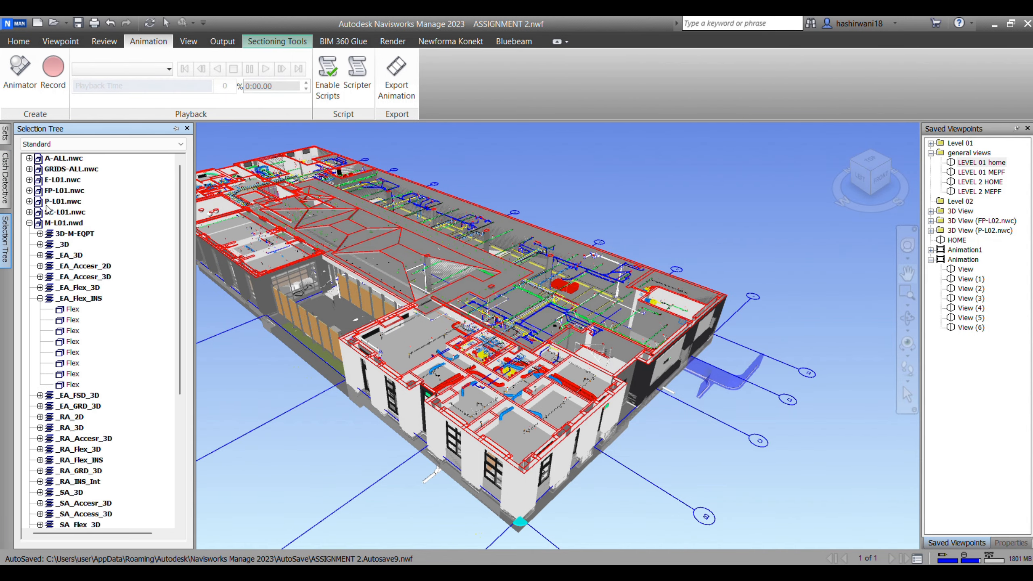
click(57, 159)
key(ctrl+h)
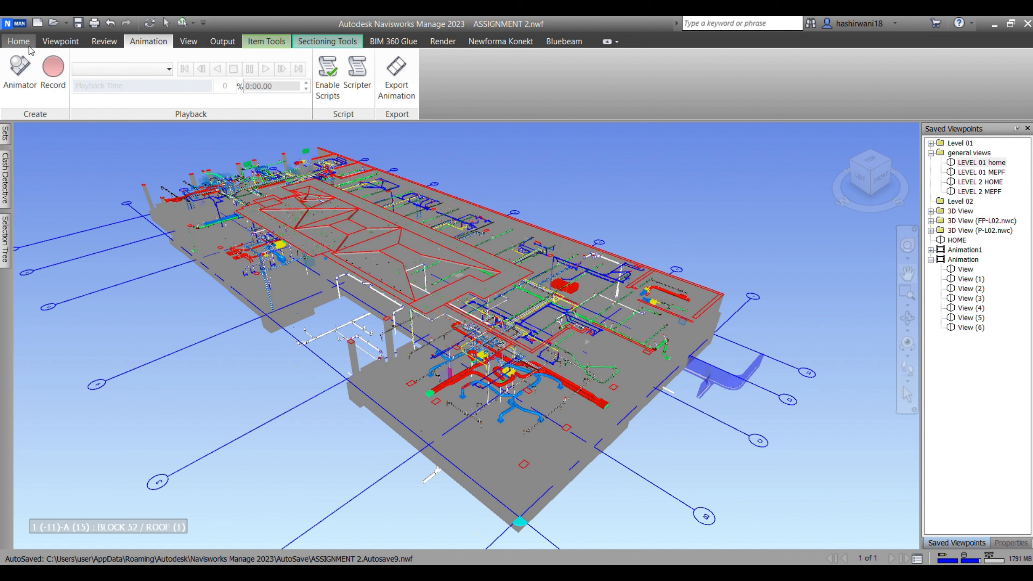
With the Select tool, pick a footing on the underside of the building's foundation.
click(15, 44)
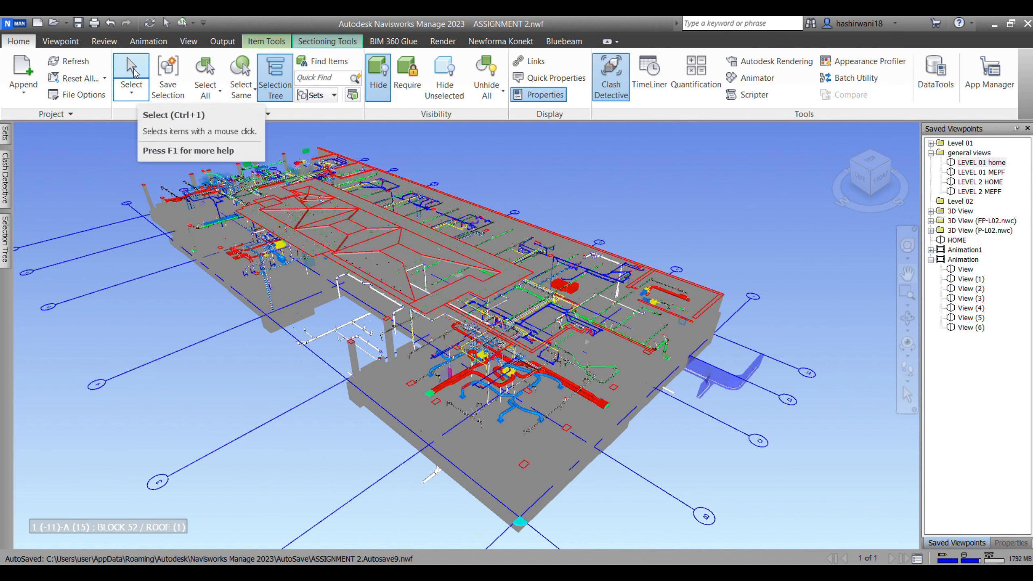
click(134, 73)
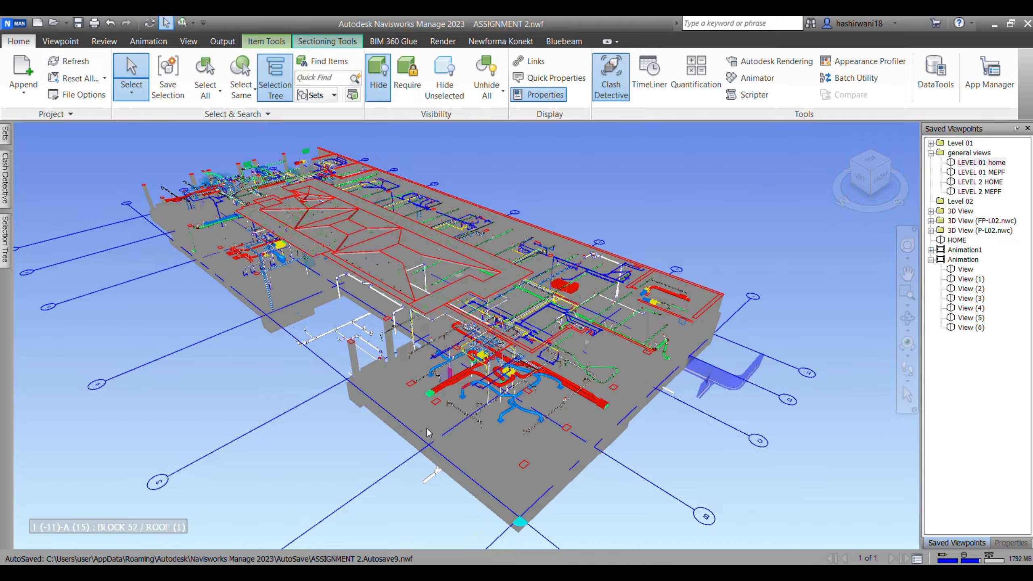
shift+middle_drag(527, 472, 541, 392)
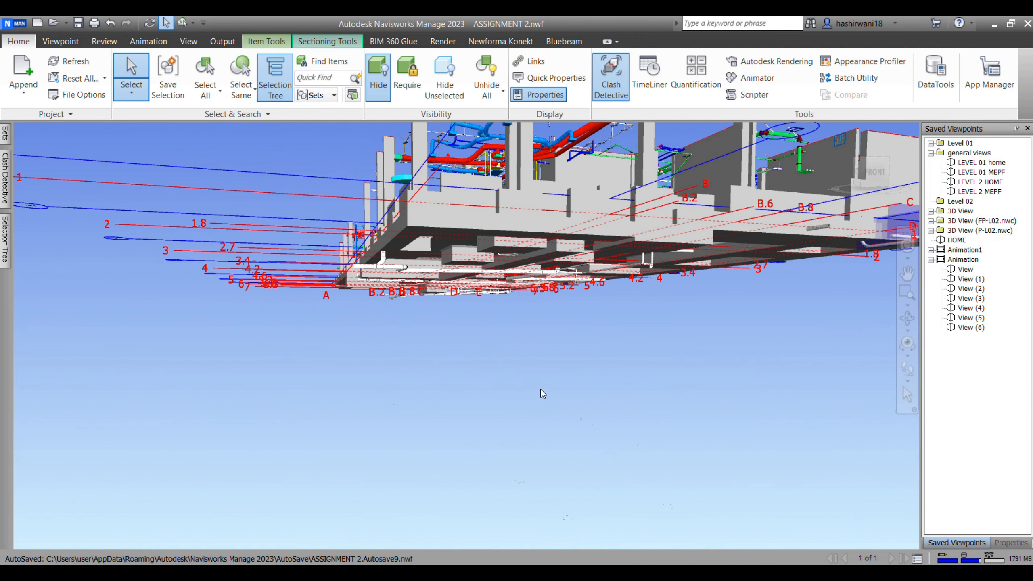
middle_drag(392, 404, 459, 340)
click(422, 269)
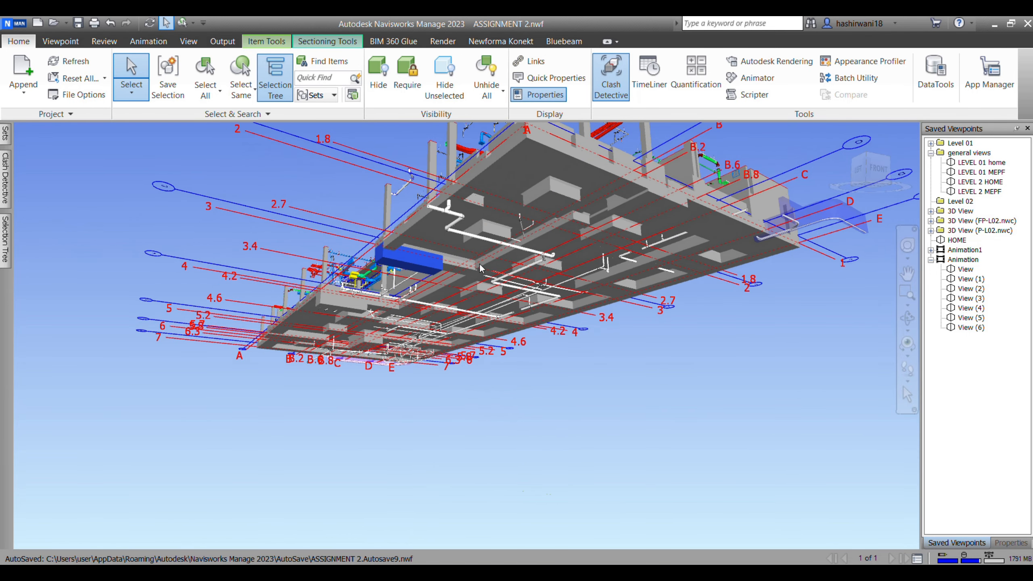
click(611, 181)
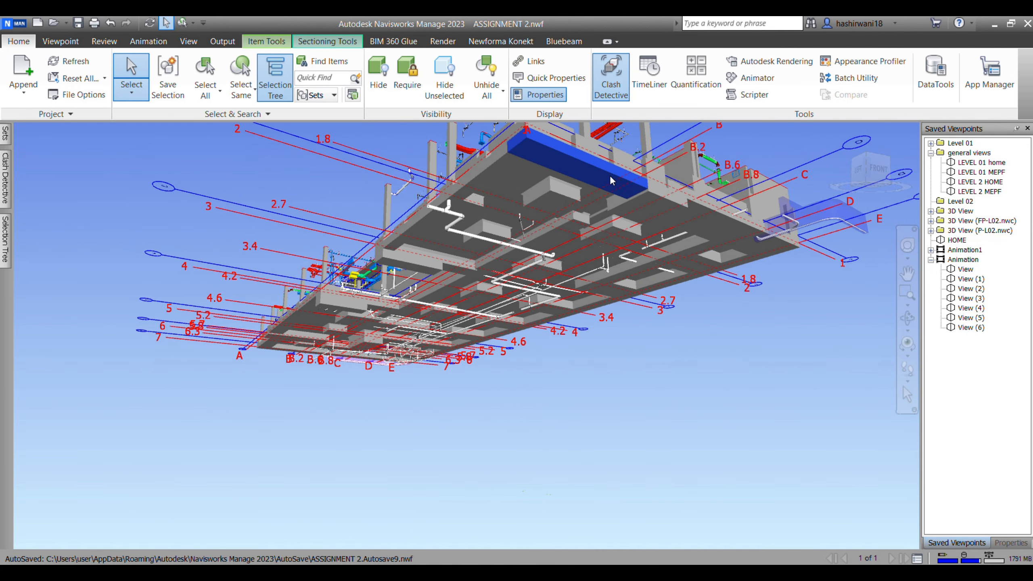
click(661, 211)
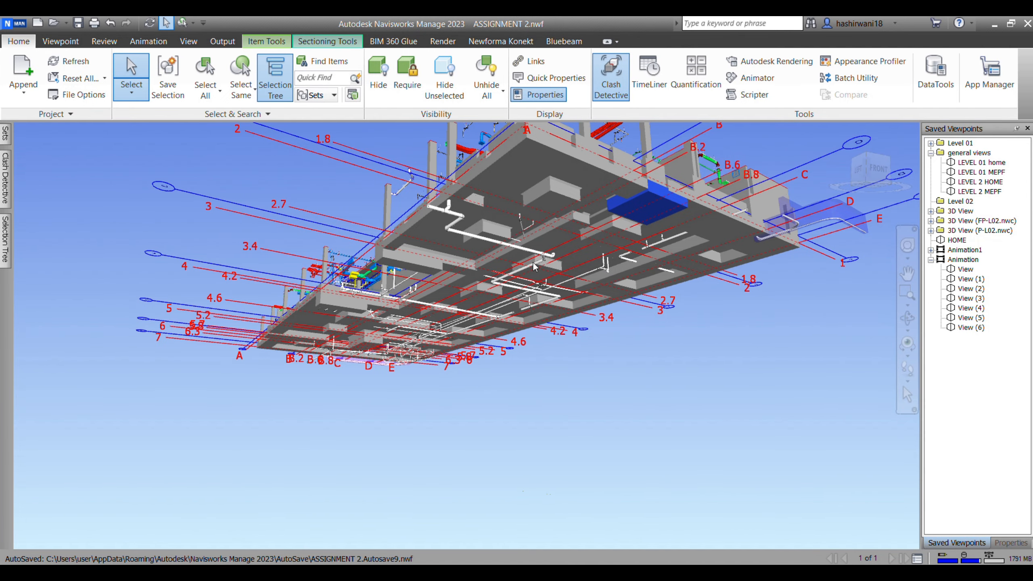
middle_drag(575, 294, 540, 314)
scroll(560, 285, up, 5)
scroll(626, 281, down, 3)
scroll(543, 286, down, 4)
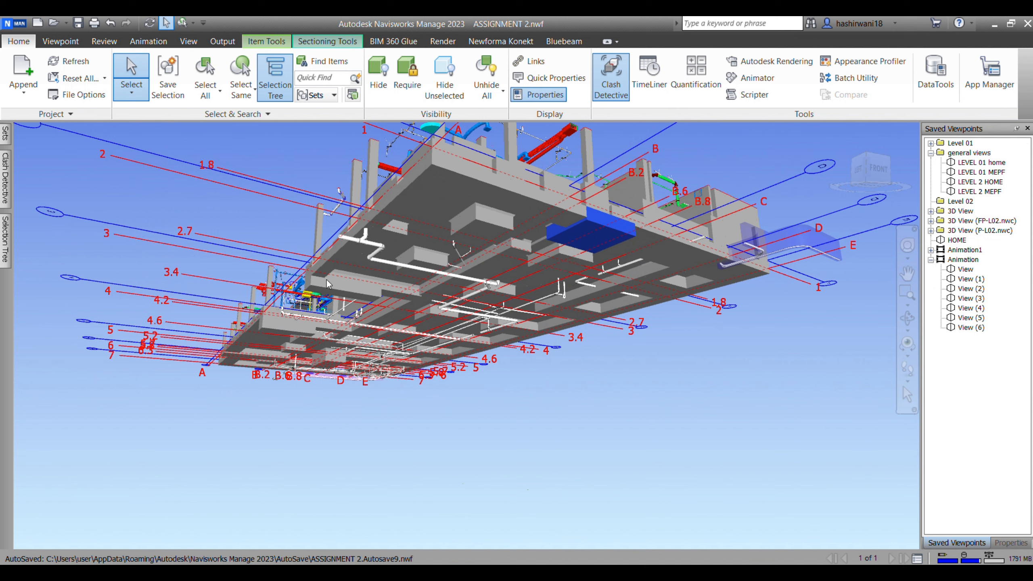
Open the Animator and delete the existing scenes Scene 1 and Scene 2.
click(153, 42)
click(17, 80)
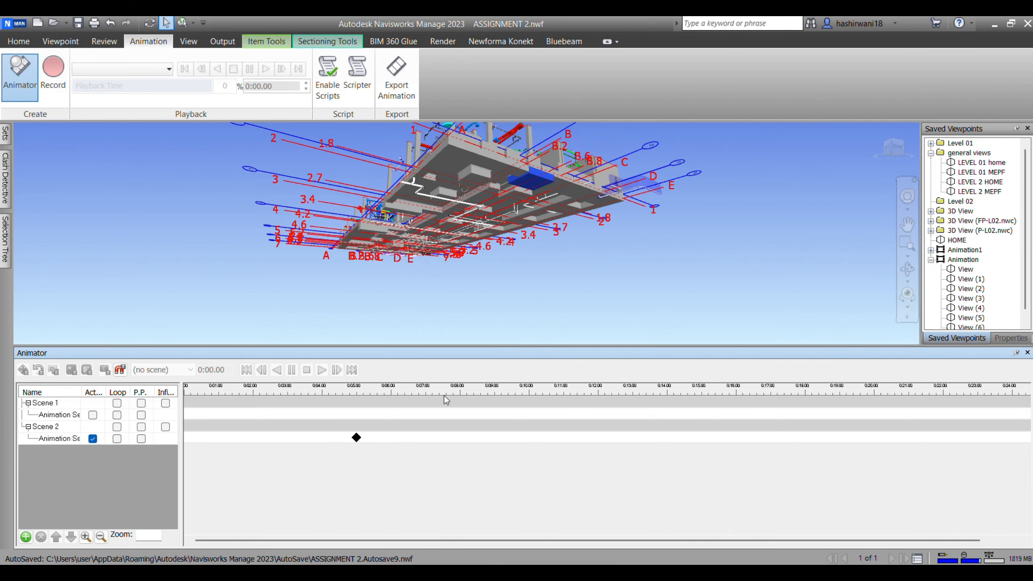
right_click(46, 405)
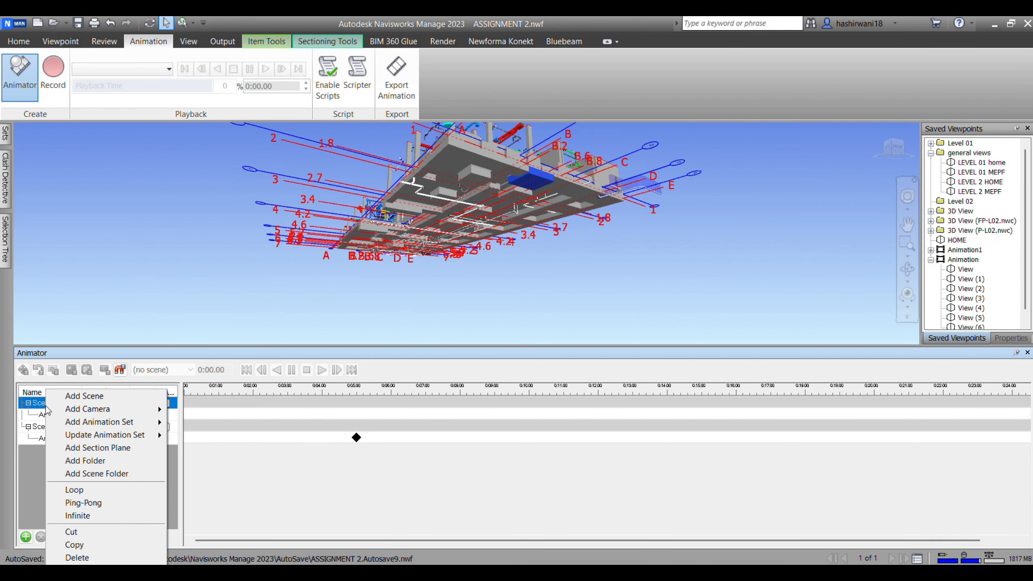
click(92, 557)
click(543, 348)
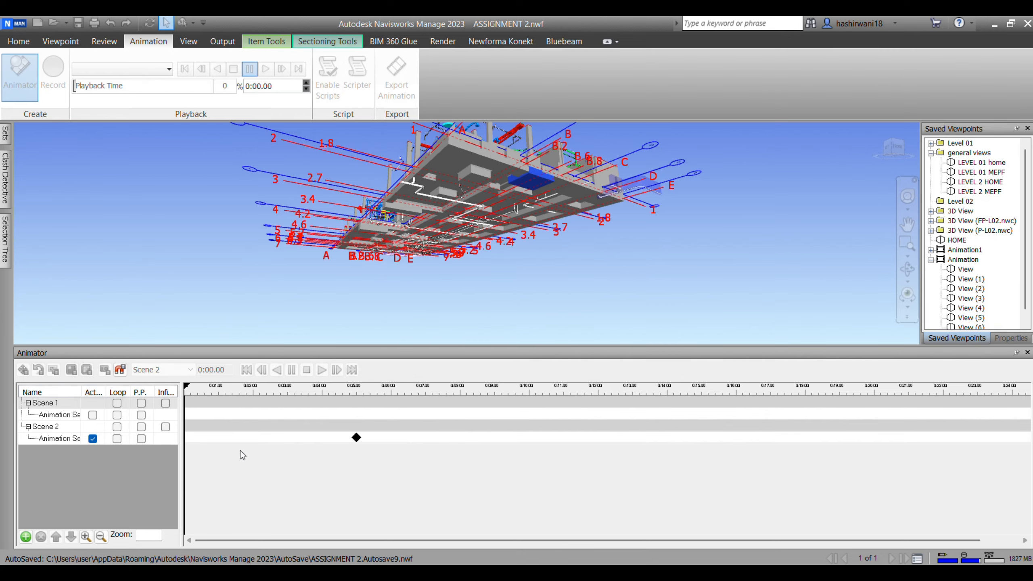
right_click(56, 404)
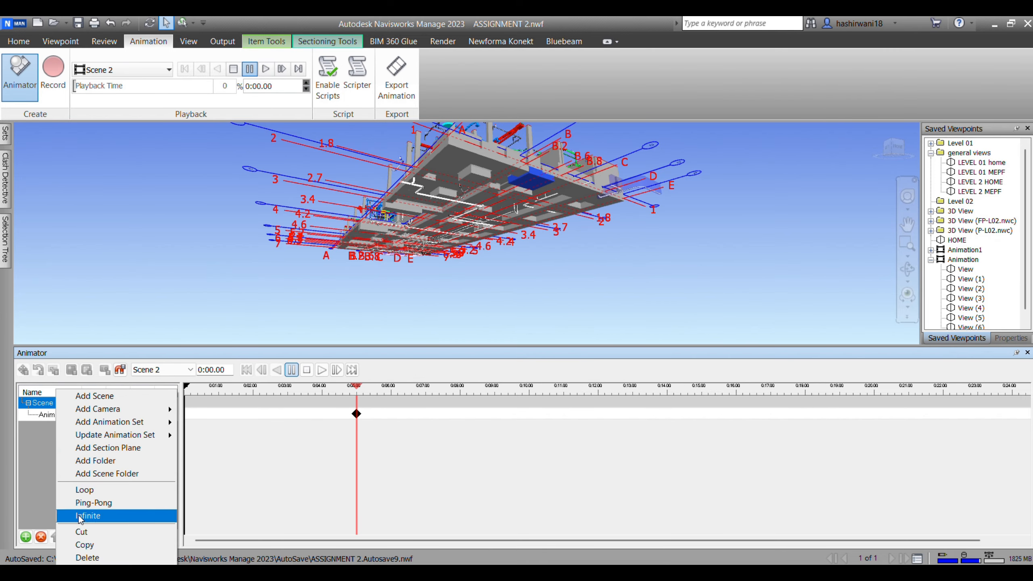
click(86, 558)
click(539, 346)
Select all footings through the IfcFooting group of SC-L01.nwc.
middle_drag(531, 243, 532, 262)
scroll(460, 194, up, 5)
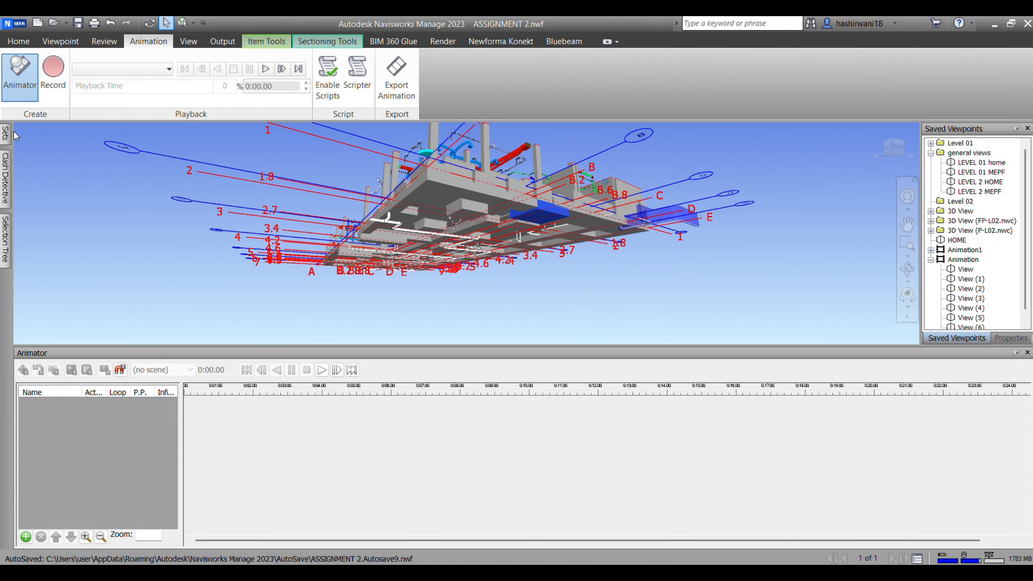
click(1, 235)
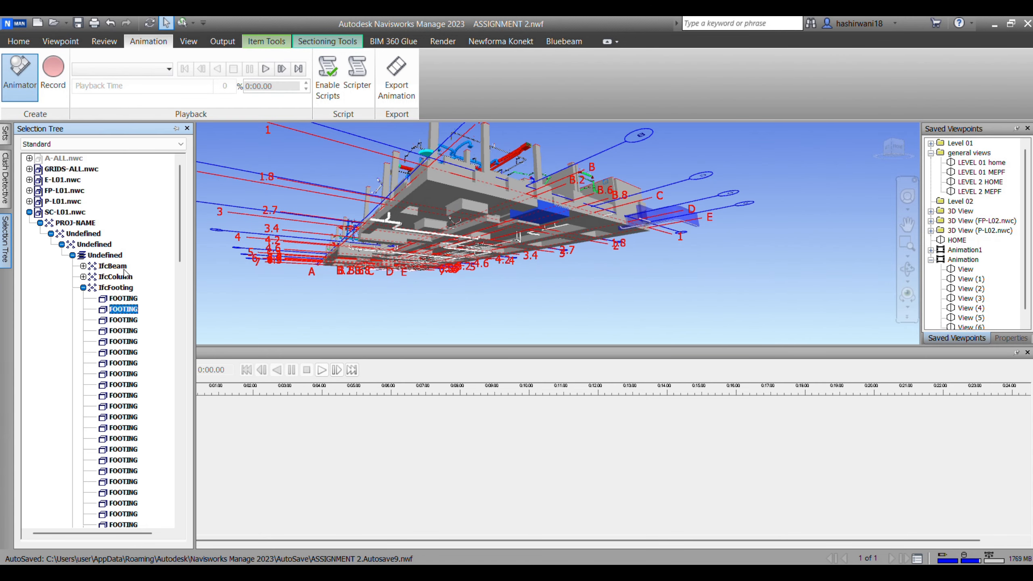
click(123, 298)
click(118, 288)
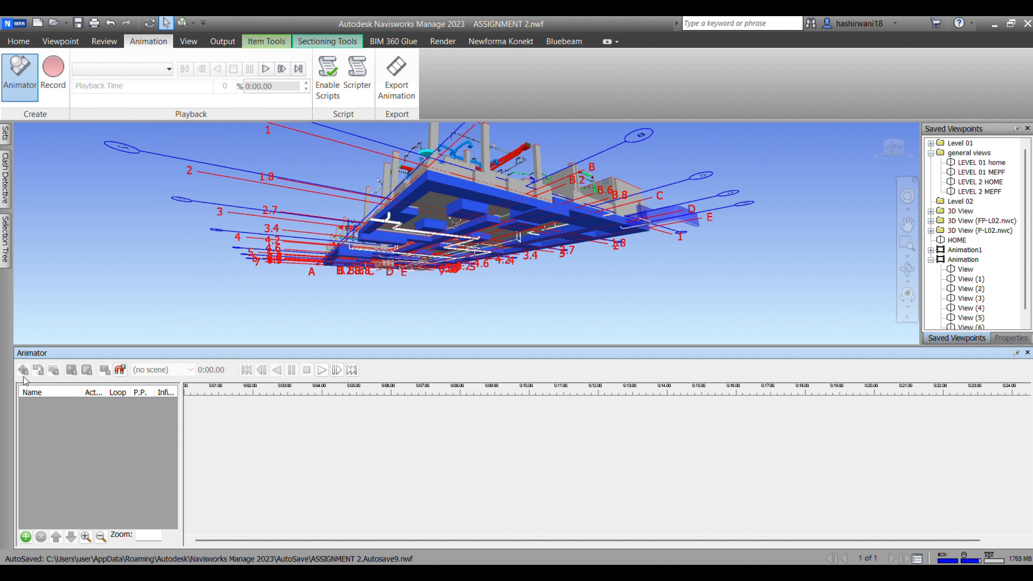
Add a new scene to the Animator and name it FOOTING TRANSFORM.
click(27, 537)
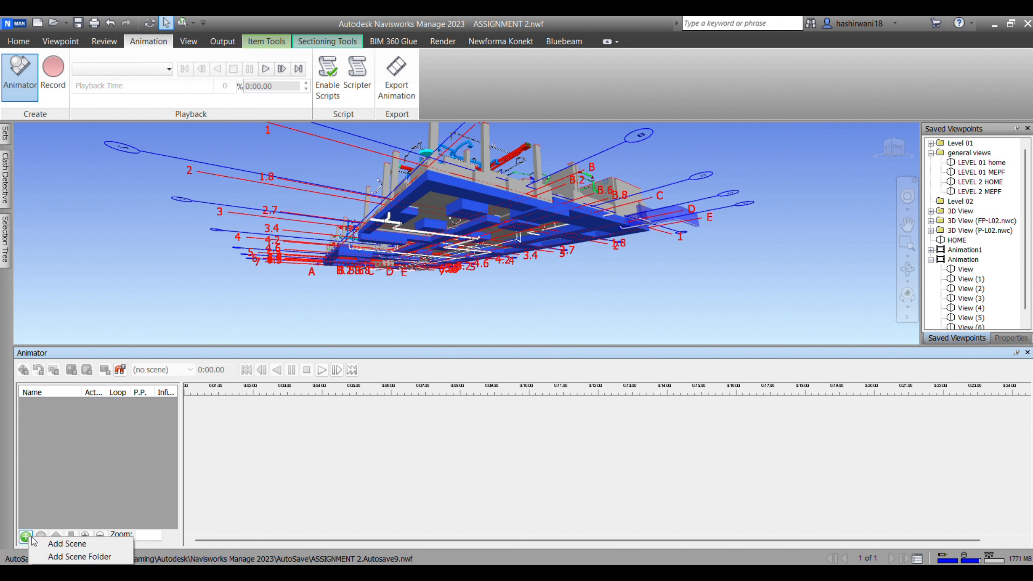
click(67, 544)
double_click(36, 403)
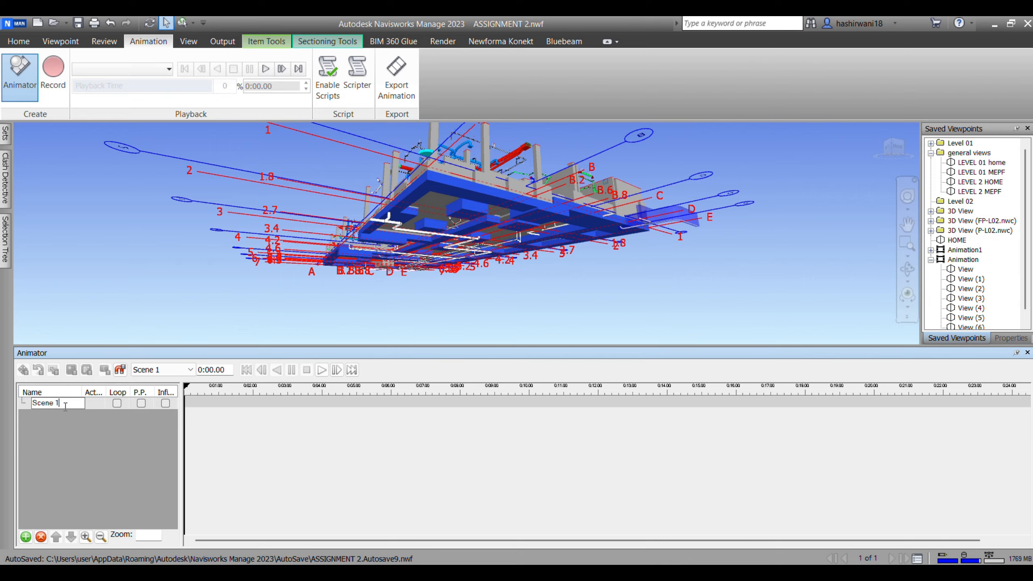
text(F)
text(OOTING)
text( TRAN)
text(SFO)
text(RM)
click(77, 461)
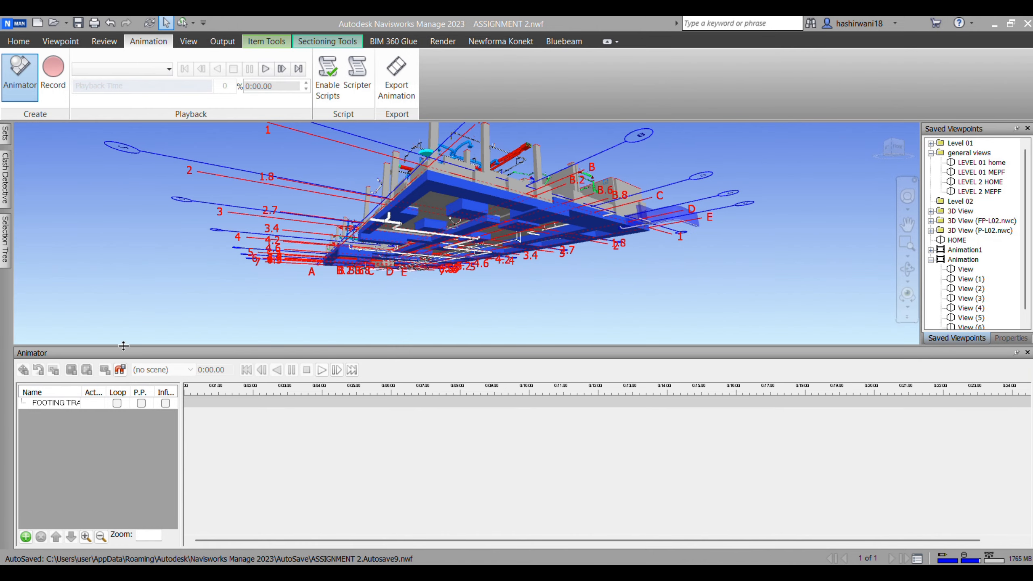
Reduce the Animator window's height to enlarge the 3D view of the foundation's underside.
click(74, 404)
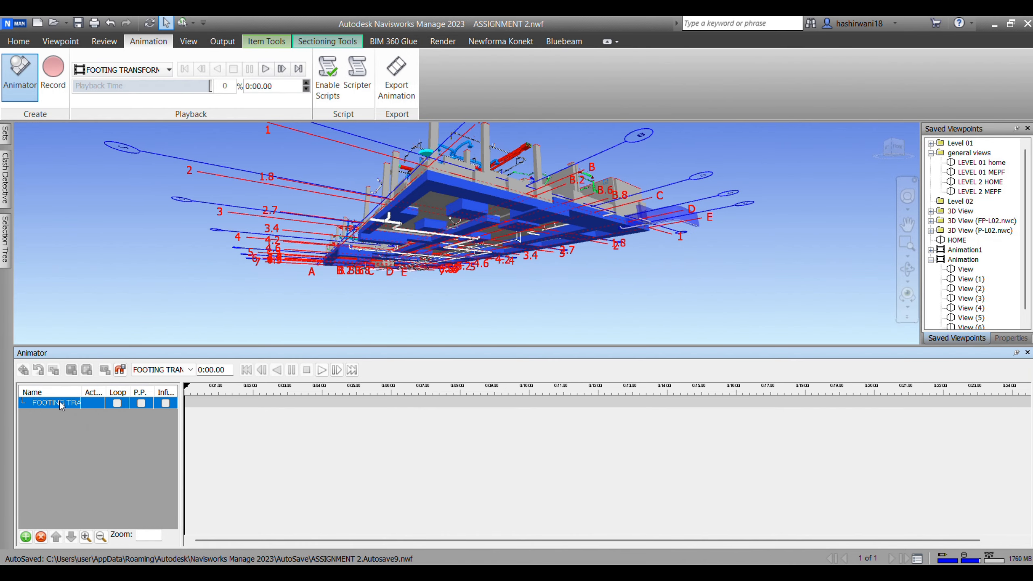
right_click(63, 405)
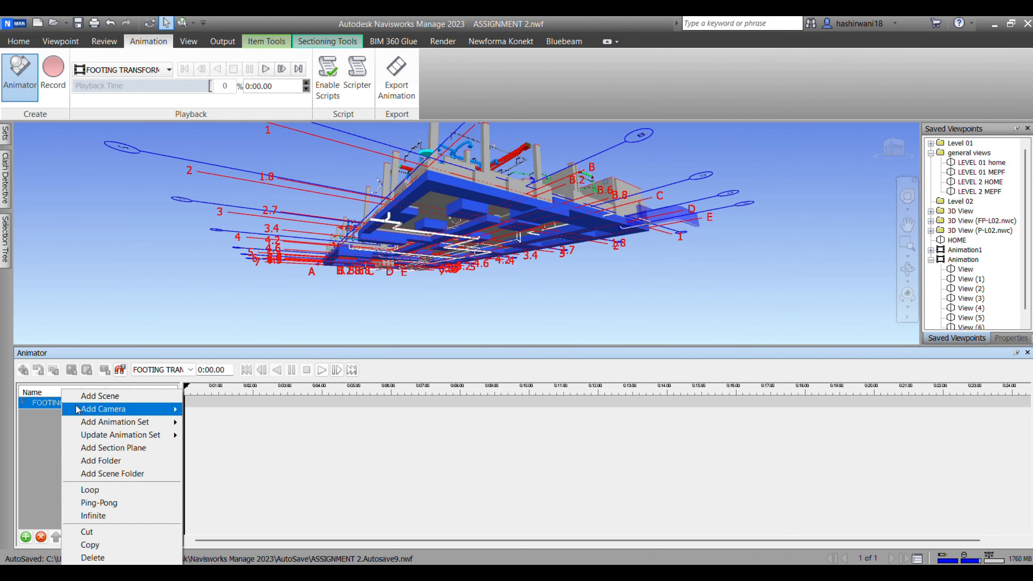
mouse_move(124, 422)
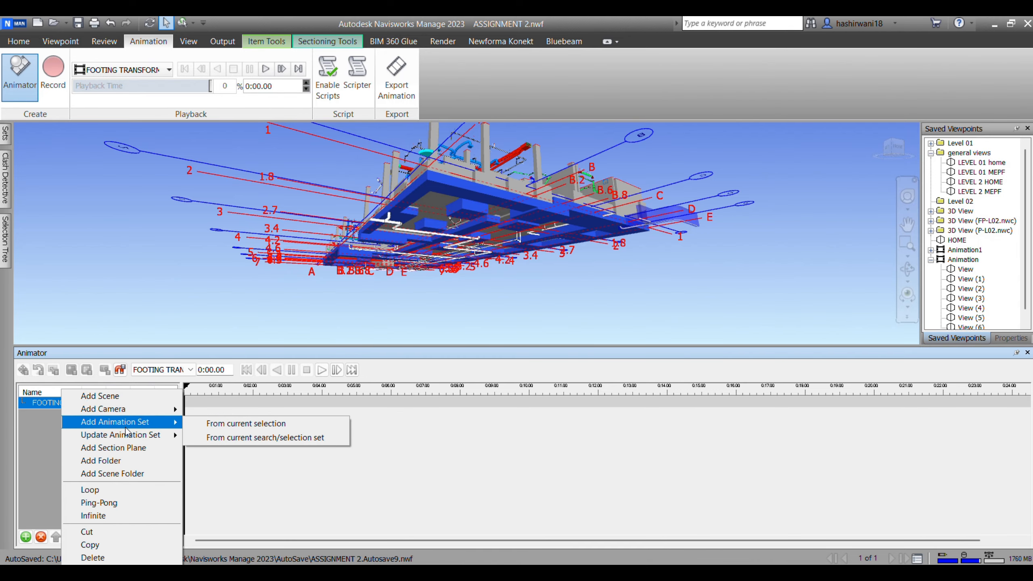
scroll(463, 311, down, 3)
scroll(674, 284, down, 3)
middle_drag(712, 245, 637, 242)
scroll(505, 284, up, 1)
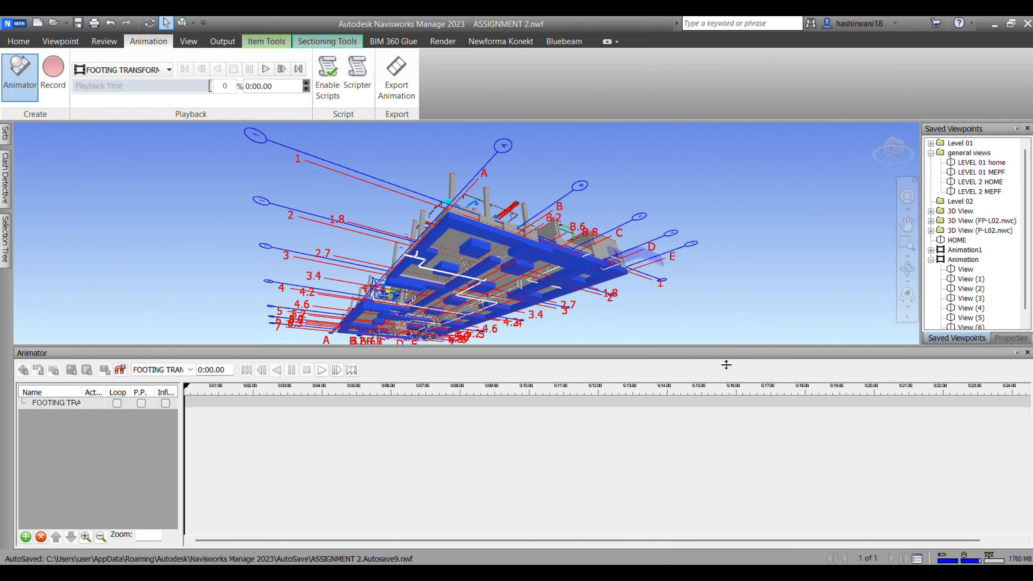
drag(728, 410, 727, 417)
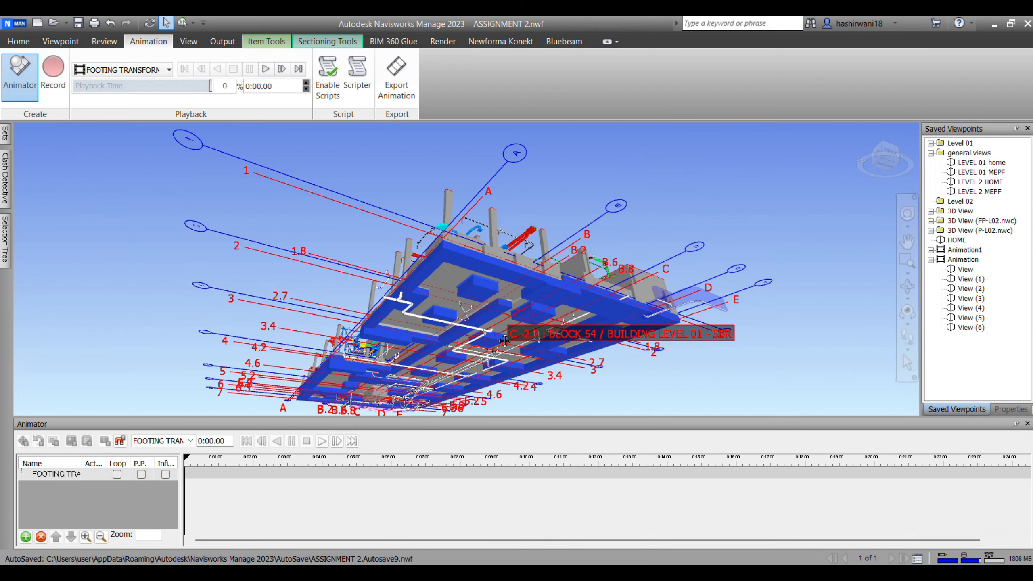
middle_drag(504, 342, 498, 322)
scroll(505, 312, down, 4)
Add an animation set from the current footing selection to the FOOTING TRANSFORM scene, keeping its default name.
double_click(73, 474)
right_click(90, 481)
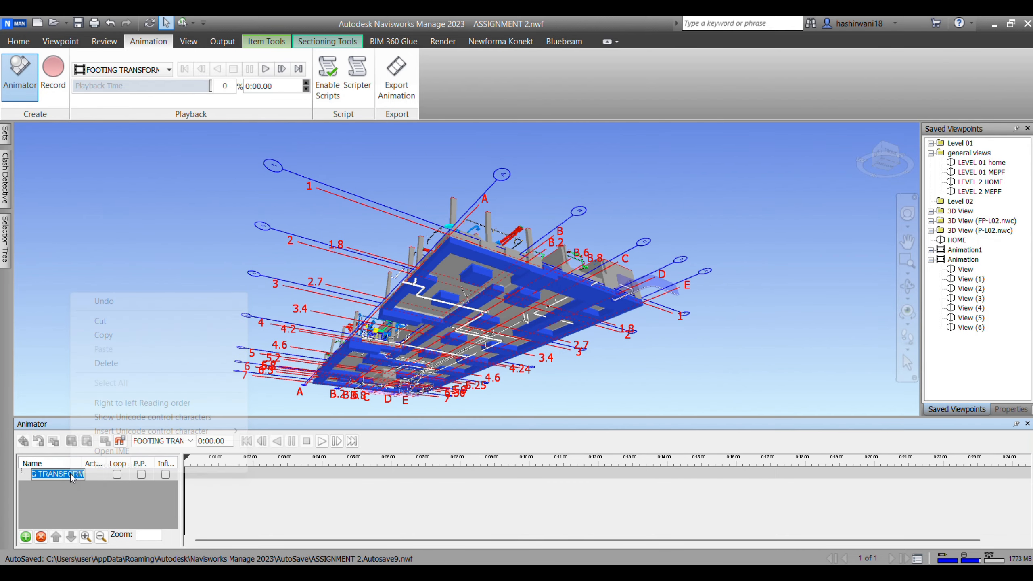
click(90, 484)
right_click(92, 474)
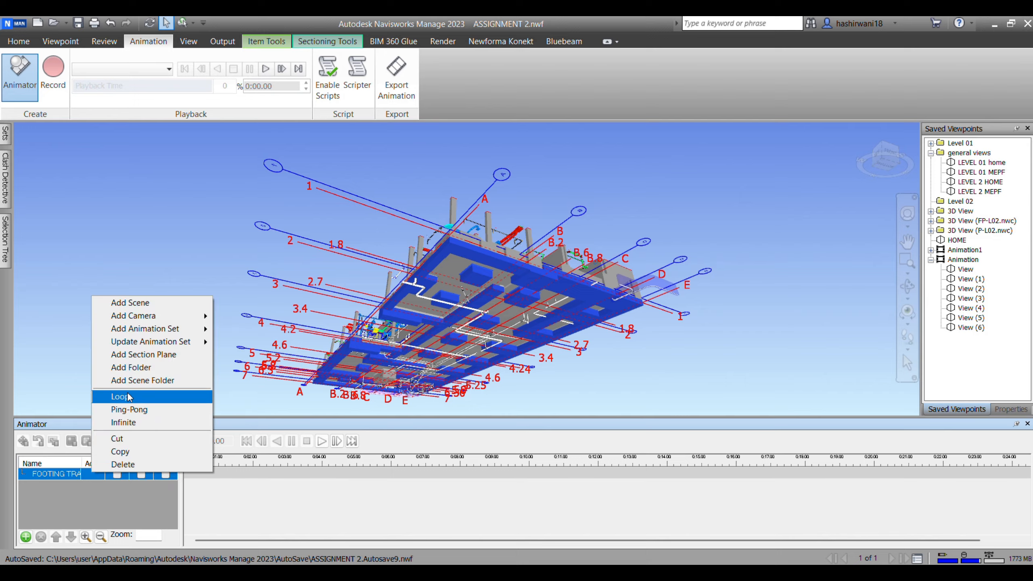
mouse_move(155, 334)
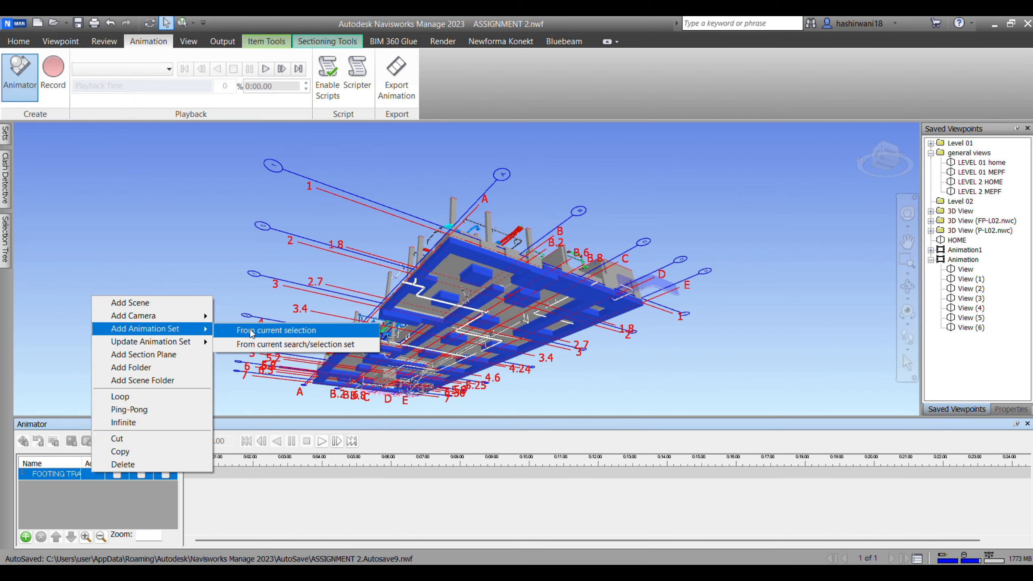
click(276, 331)
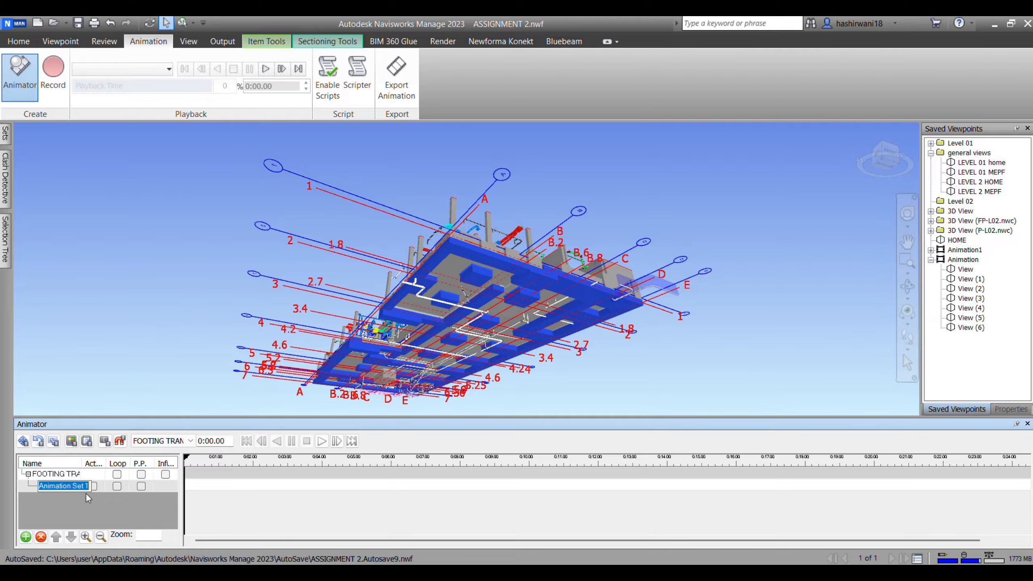
click(71, 502)
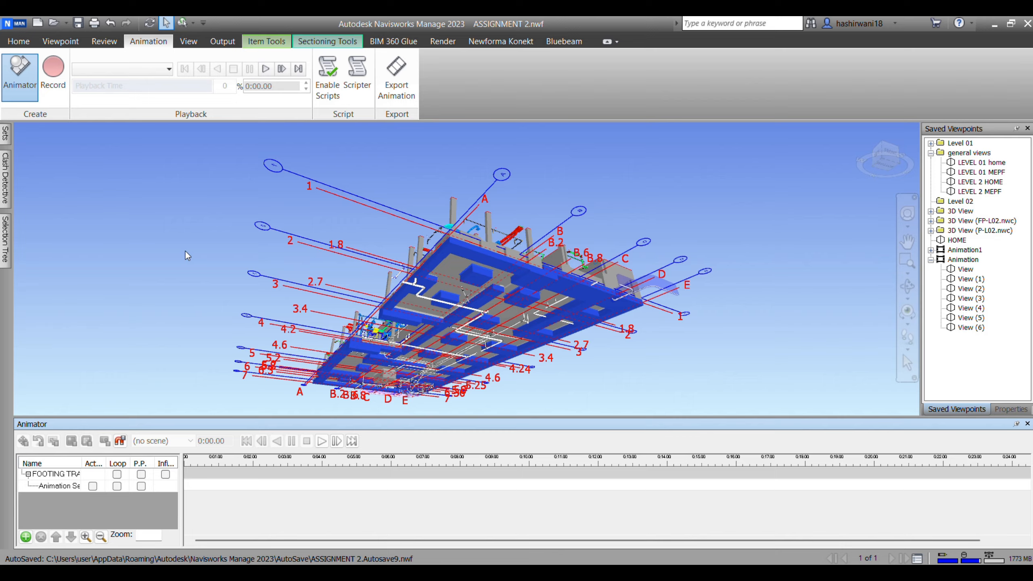
click(430, 58)
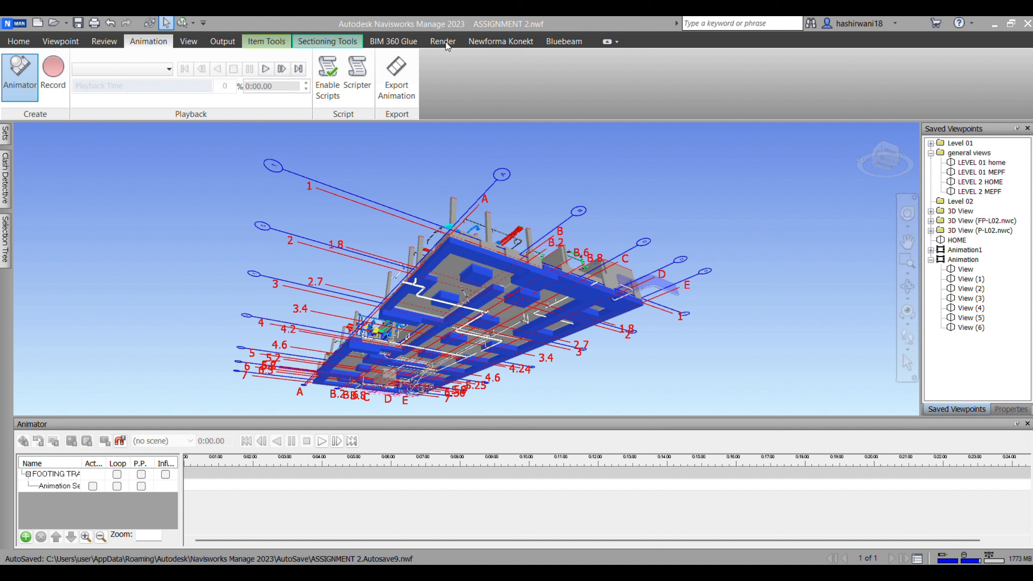
click(52, 474)
click(51, 473)
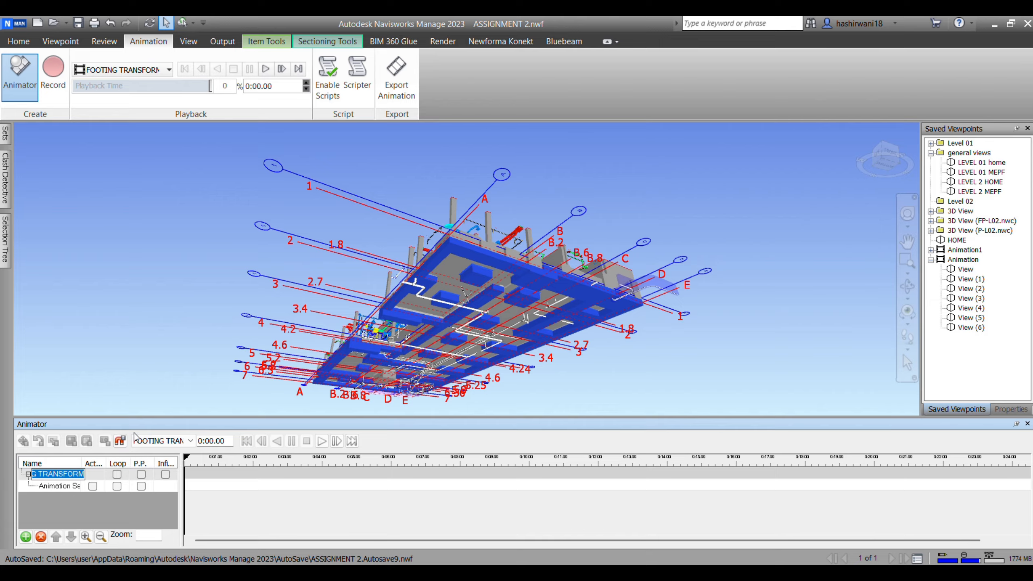
key(Return)
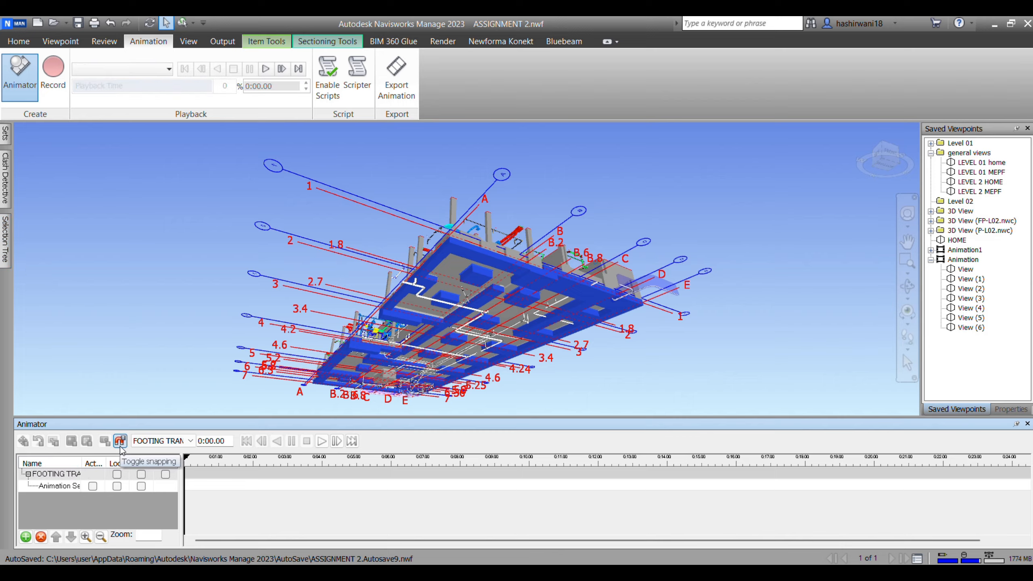
key(F2)
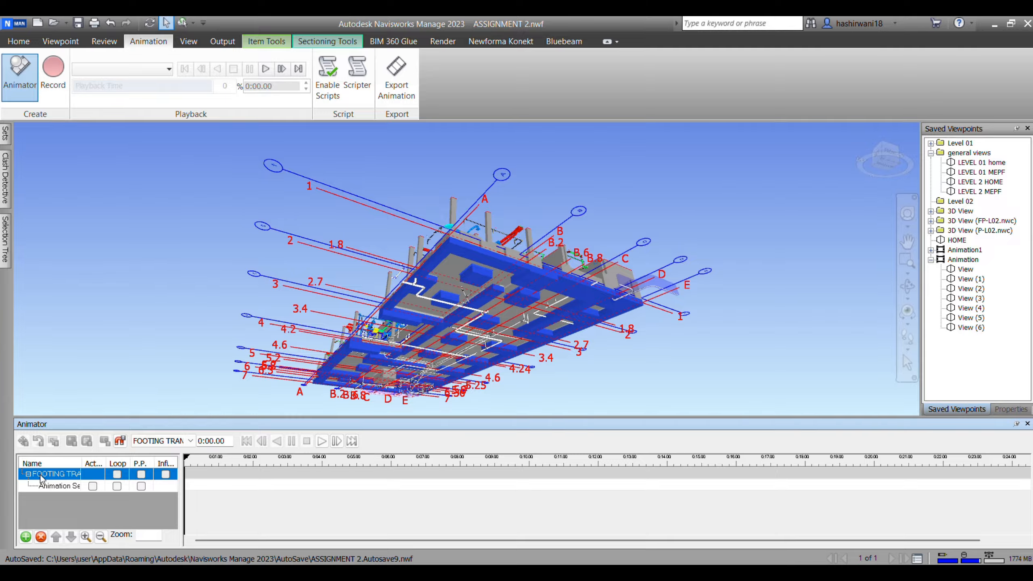
Turn on snapping in the Animator and set the scene's time position to 5 seconds.
click(120, 440)
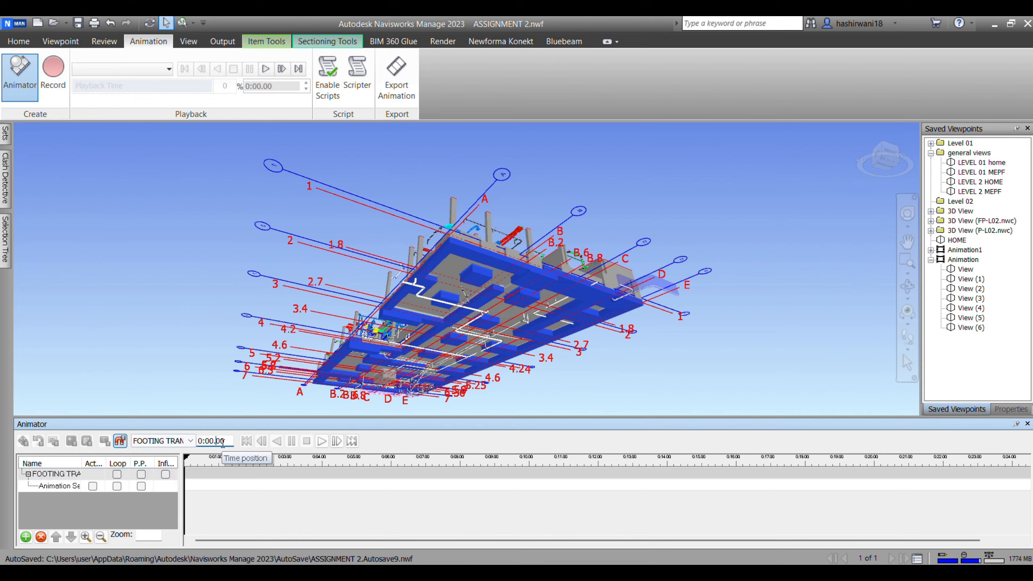
drag(226, 441, 196, 441)
text(5)
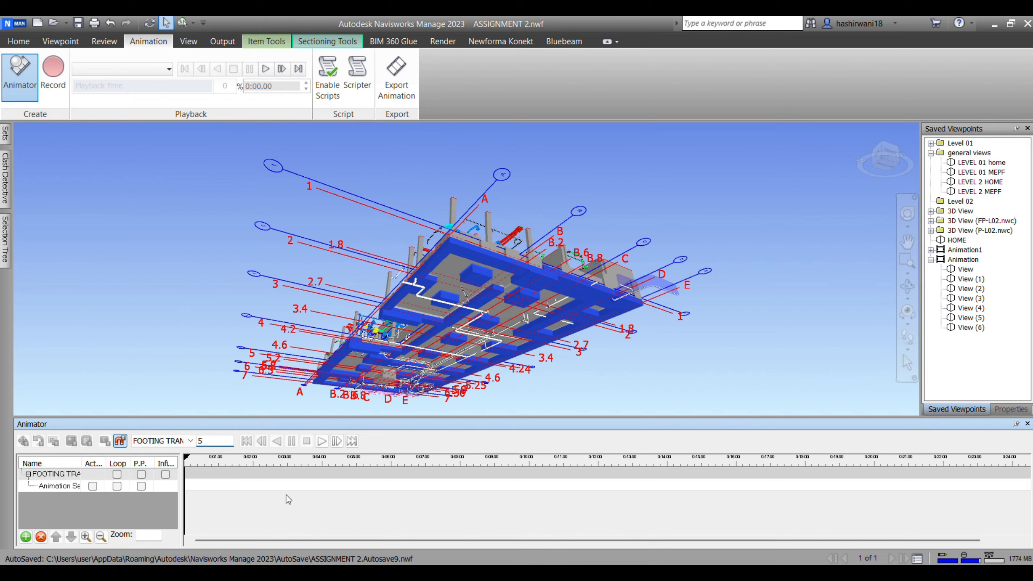
key(Return)
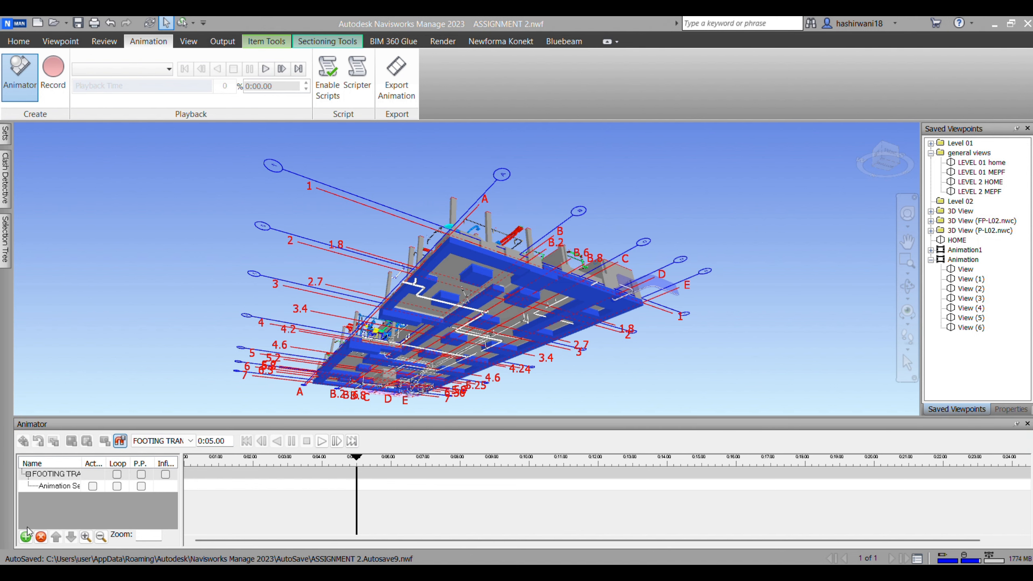
Translate the footings' animation set by -20 m along Z at the start of the timeline.
double_click(33, 475)
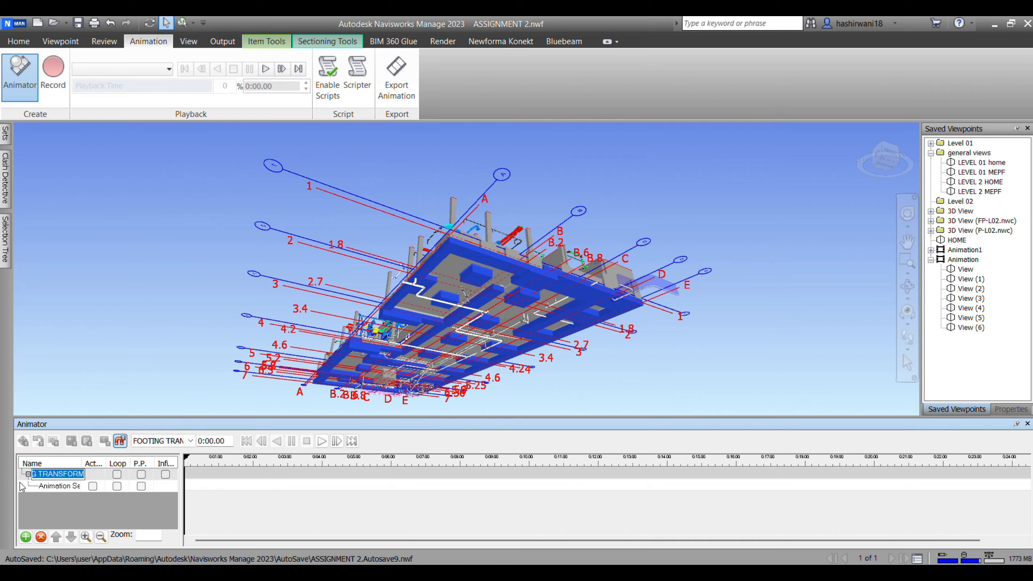
click(21, 487)
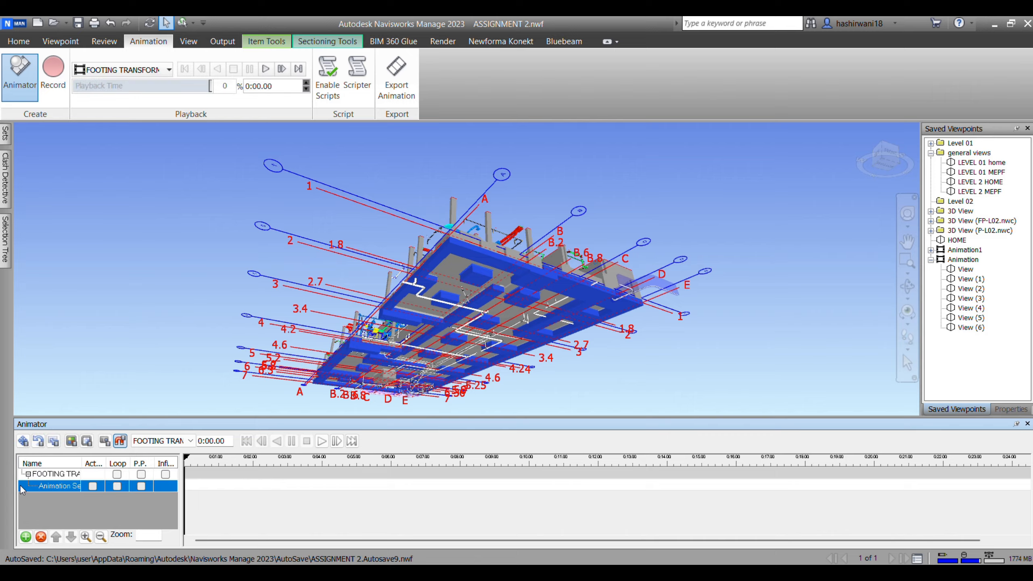
click(23, 441)
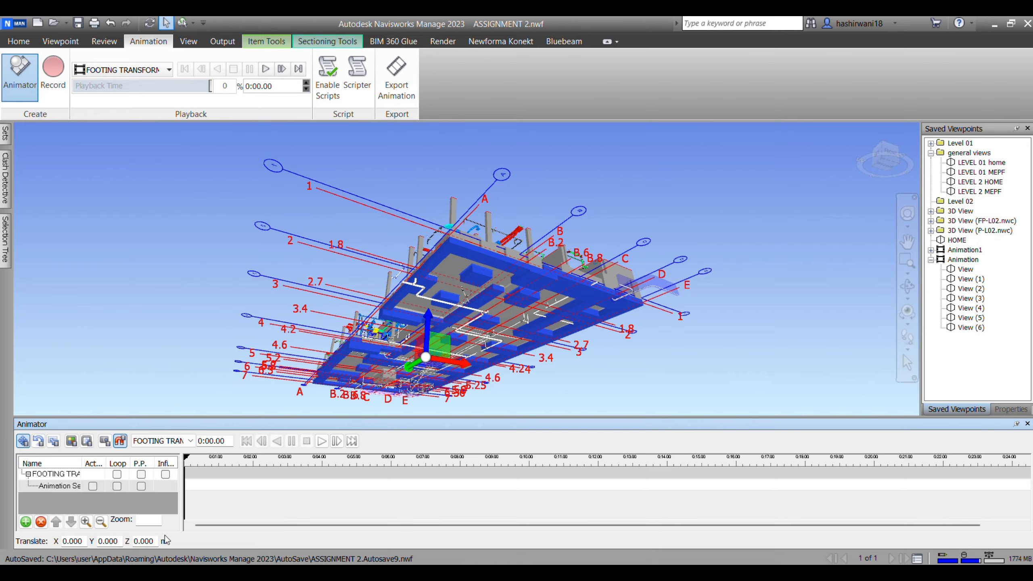
double_click(155, 542)
text(20)
key(BackSpace)
text(20)
key(BackSpace)
key(BackSpace)
text(0)
text(-)
key(Return)
scroll(521, 358, down, 3)
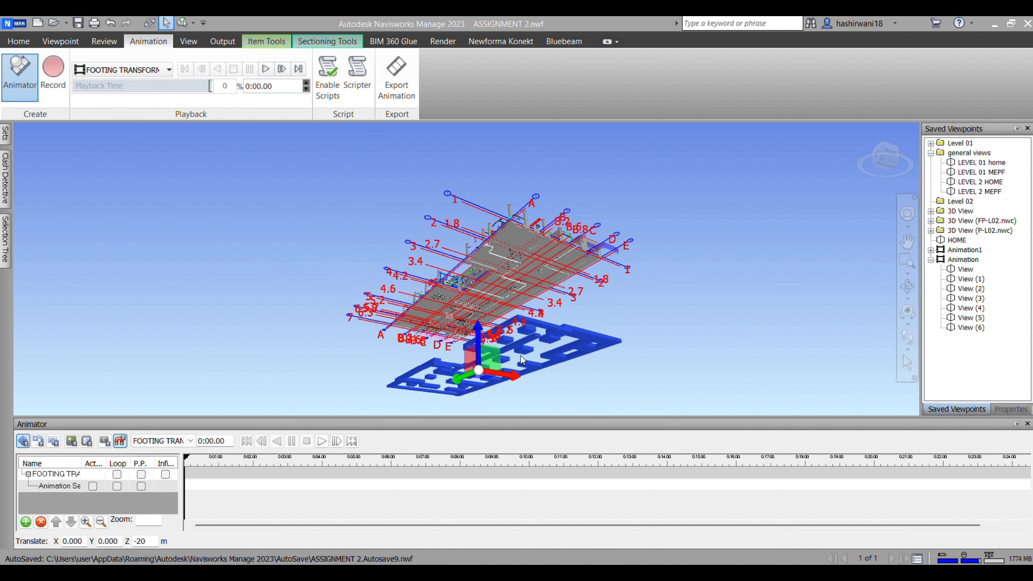
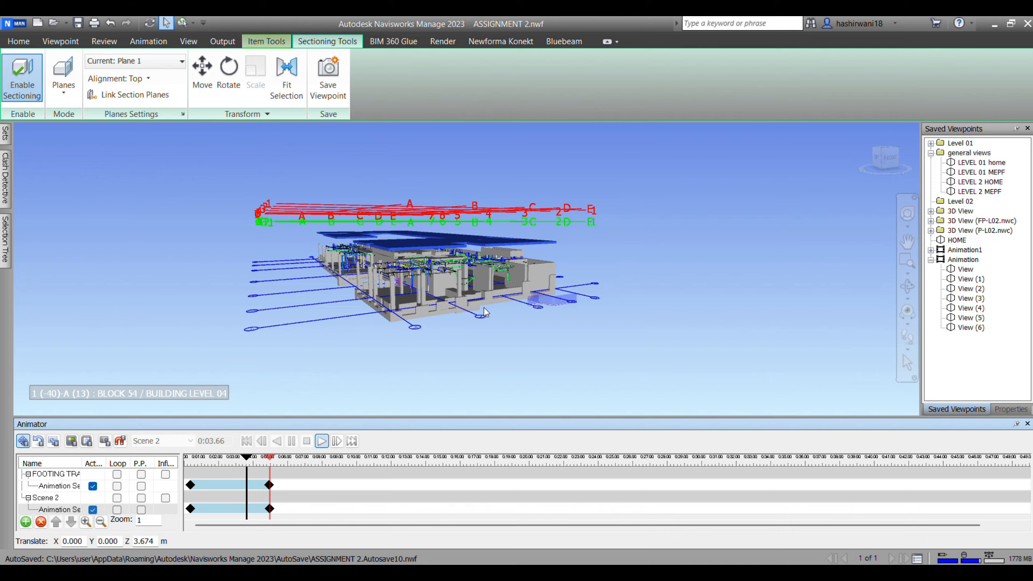
Watch Scene 2's playback from around the building with the selection cleared, and stop the animation.
scroll(422, 336, down, 1)
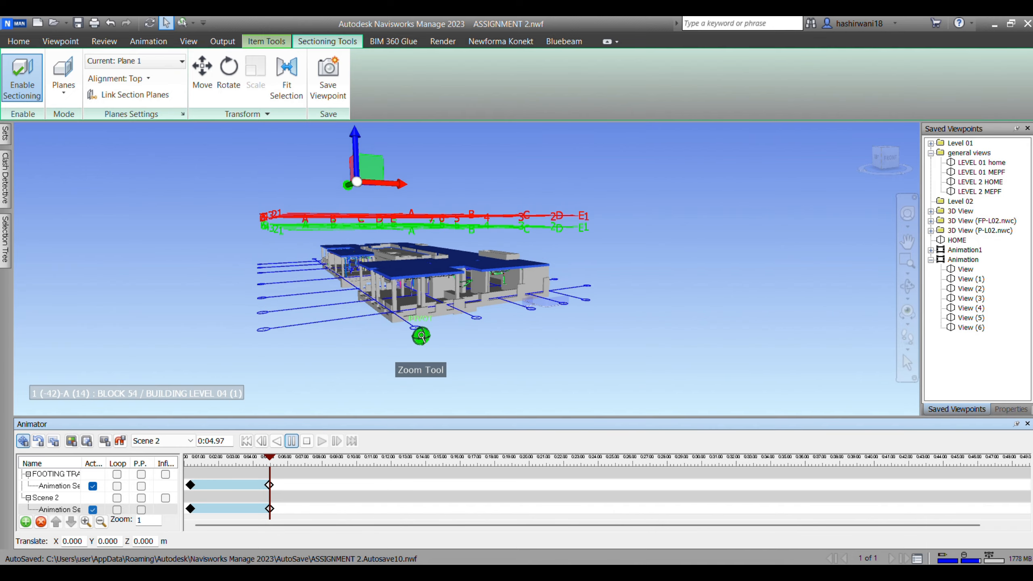
click(176, 378)
scroll(290, 397, down, 1)
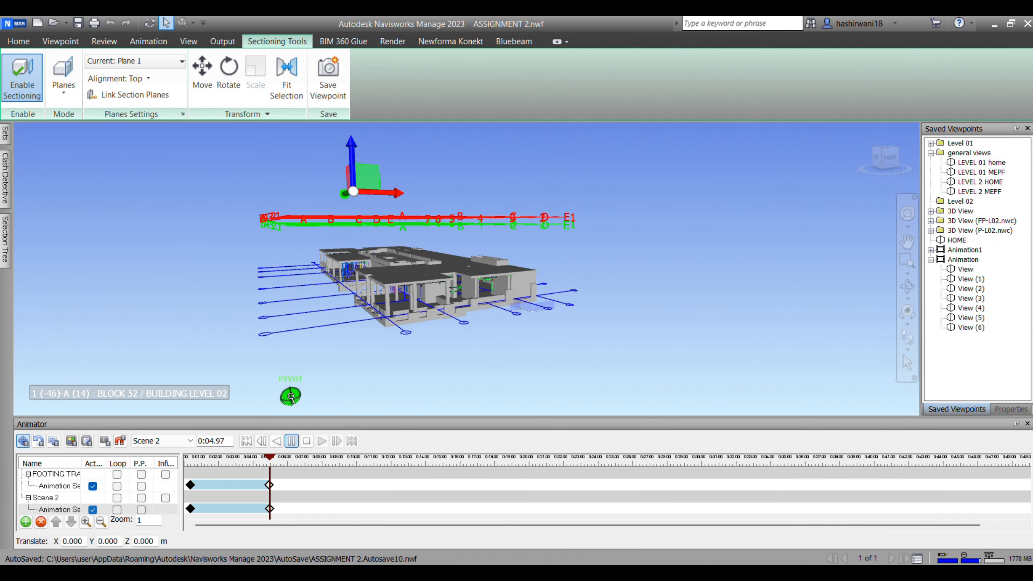
middle_drag(233, 393, 351, 376)
scroll(351, 375, down, 1)
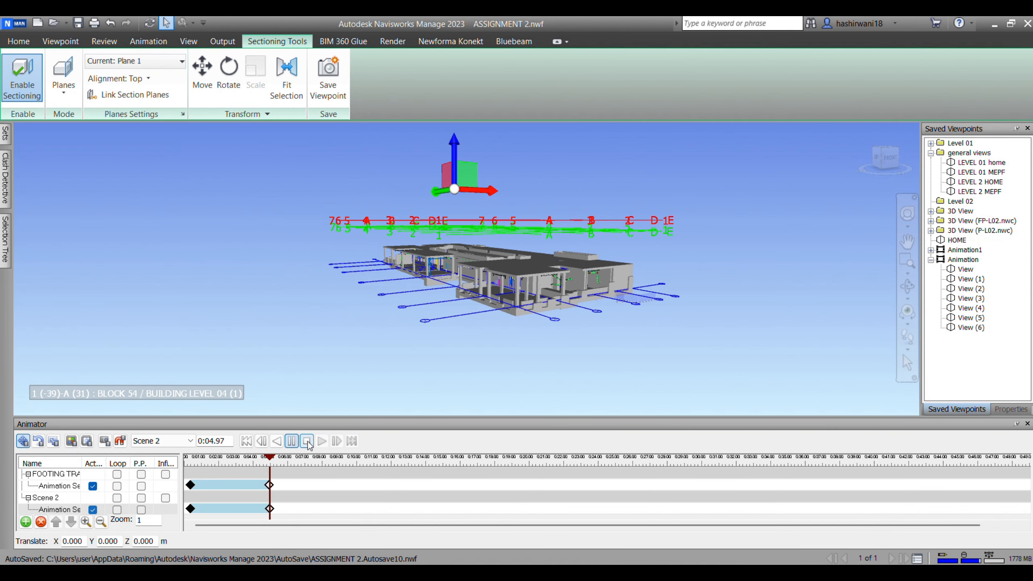
click(309, 441)
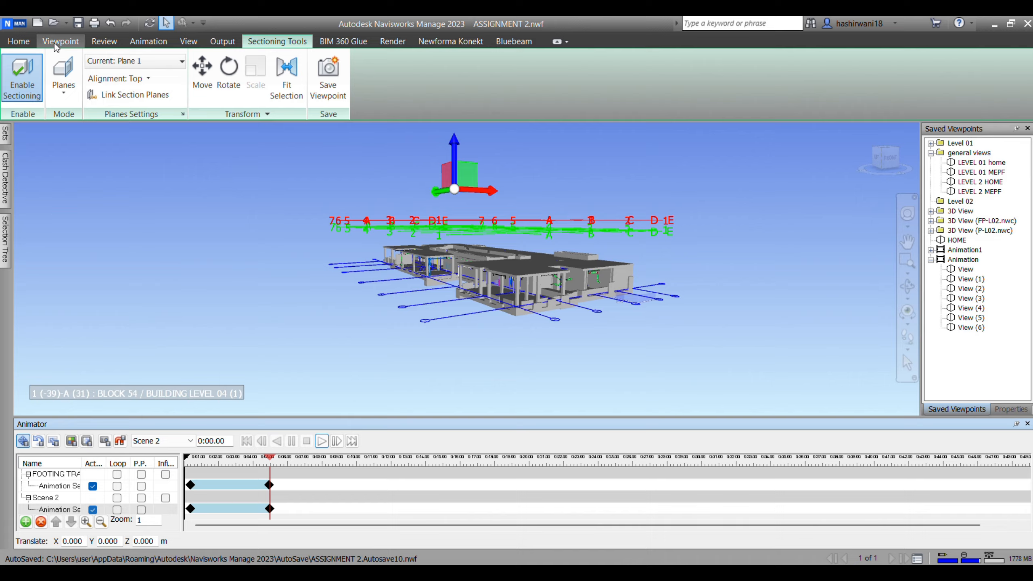
Try to export the current animation as a 256 x 256 Windows AVI at 6 FPS with the Viewport renderer.
click(148, 41)
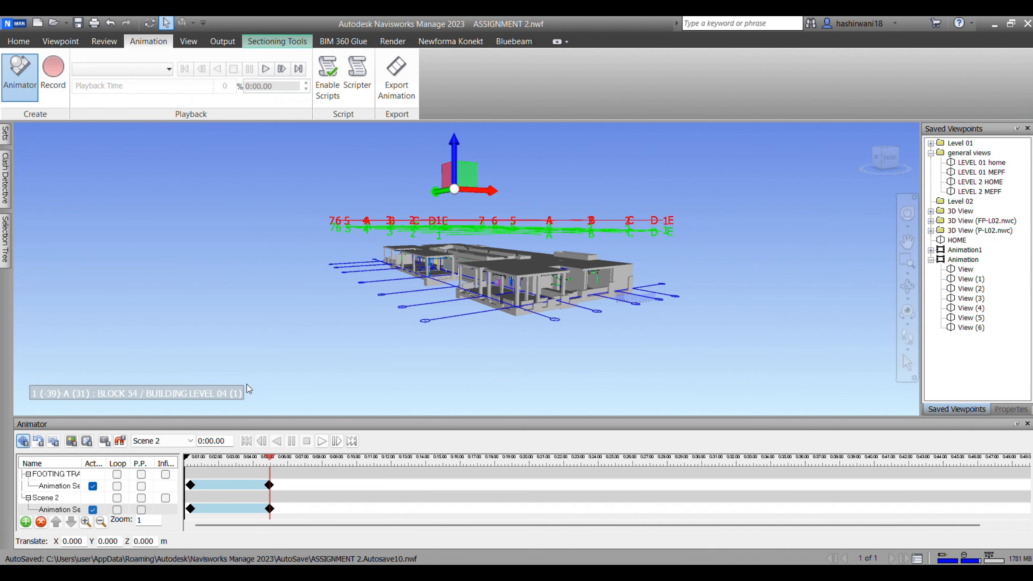
click(397, 88)
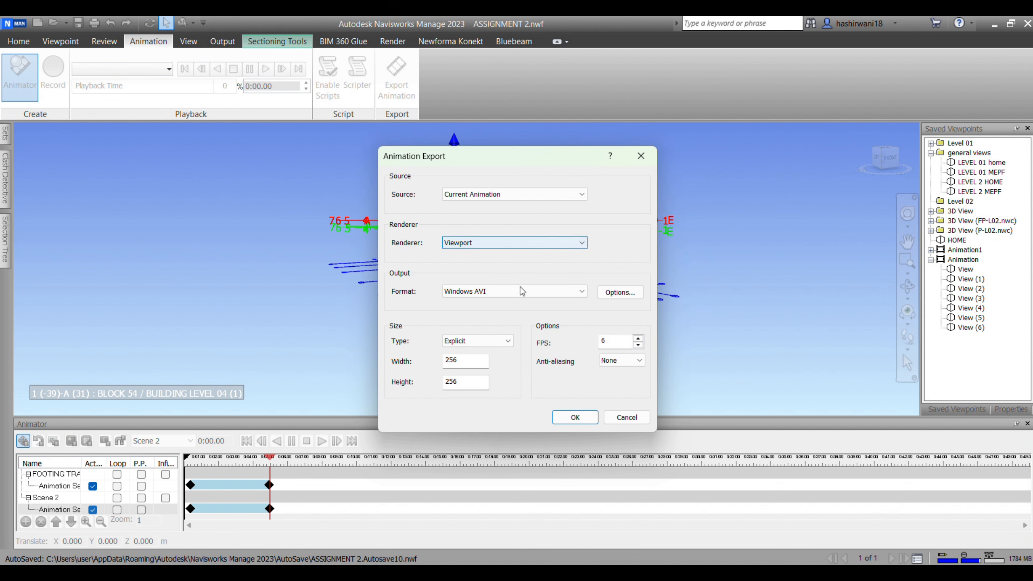
click(575, 417)
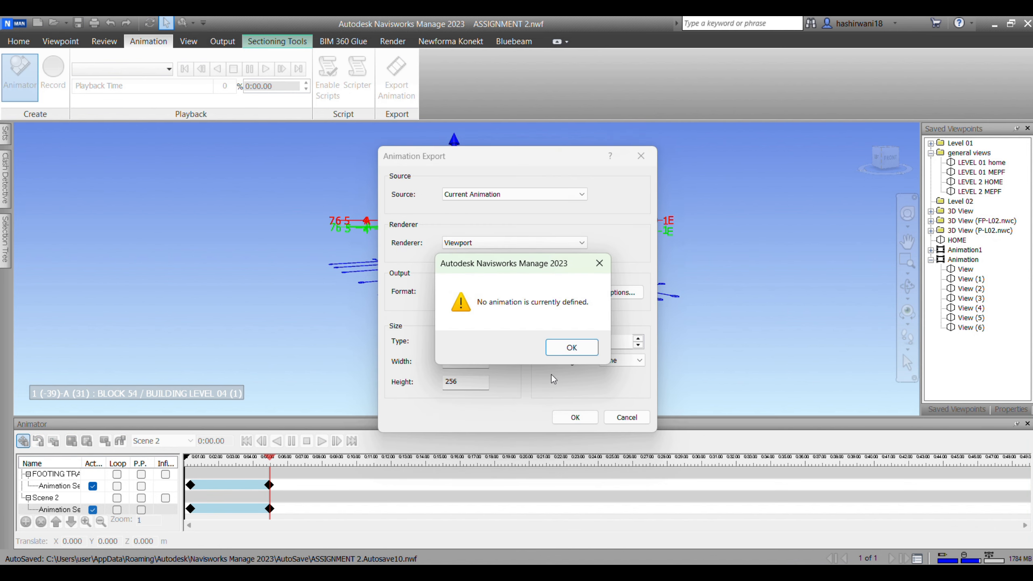
click(564, 352)
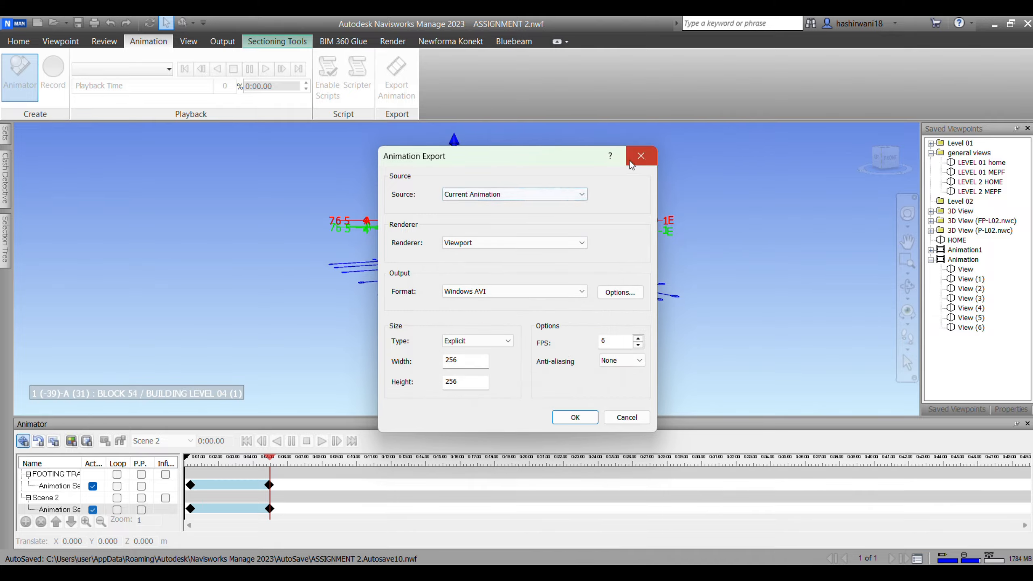
click(641, 156)
click(147, 70)
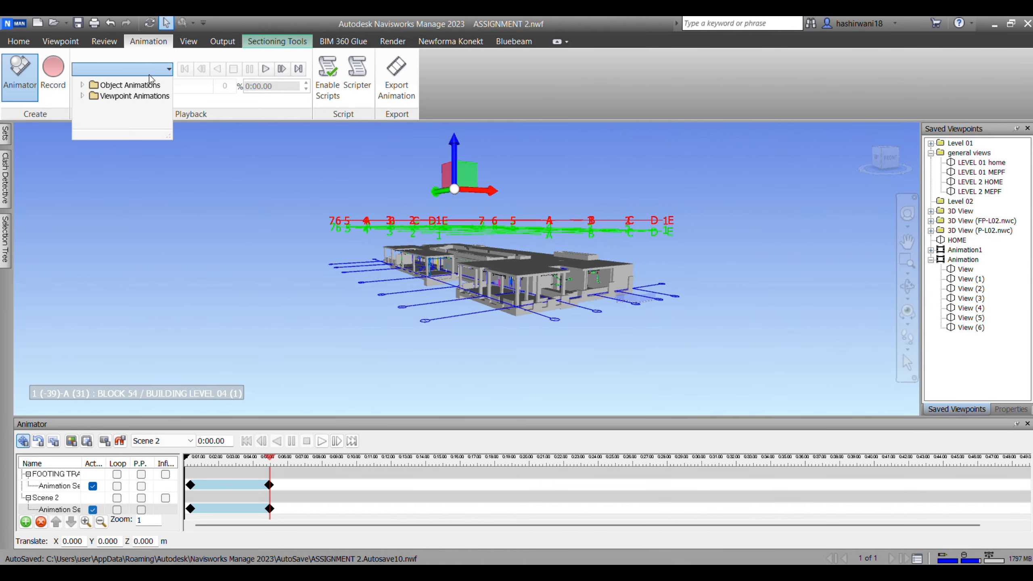
click(191, 98)
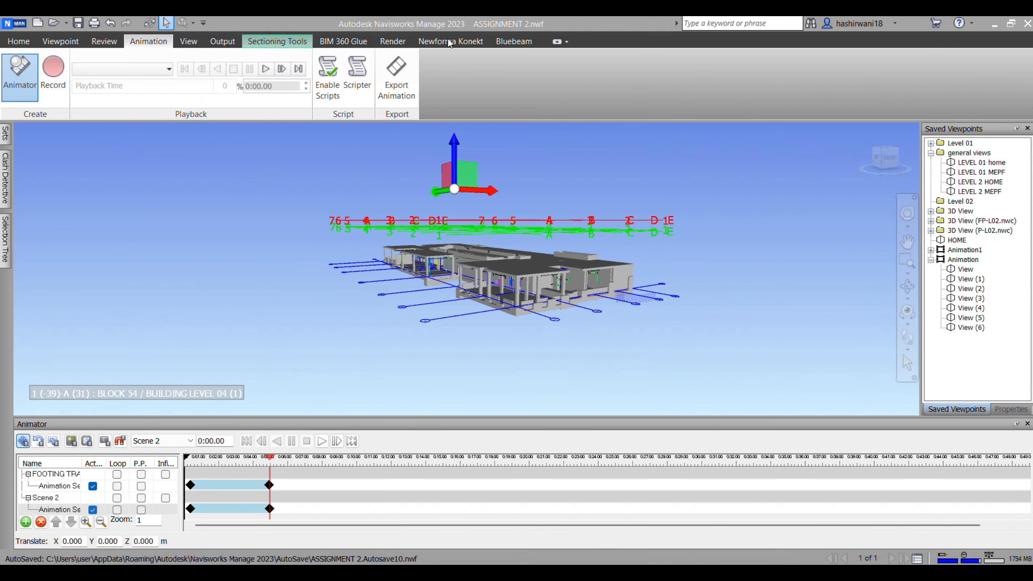
Select the footing scene's animation set and try to export it as a Windows AVI using Current Animation as the source.
click(50, 474)
click(31, 489)
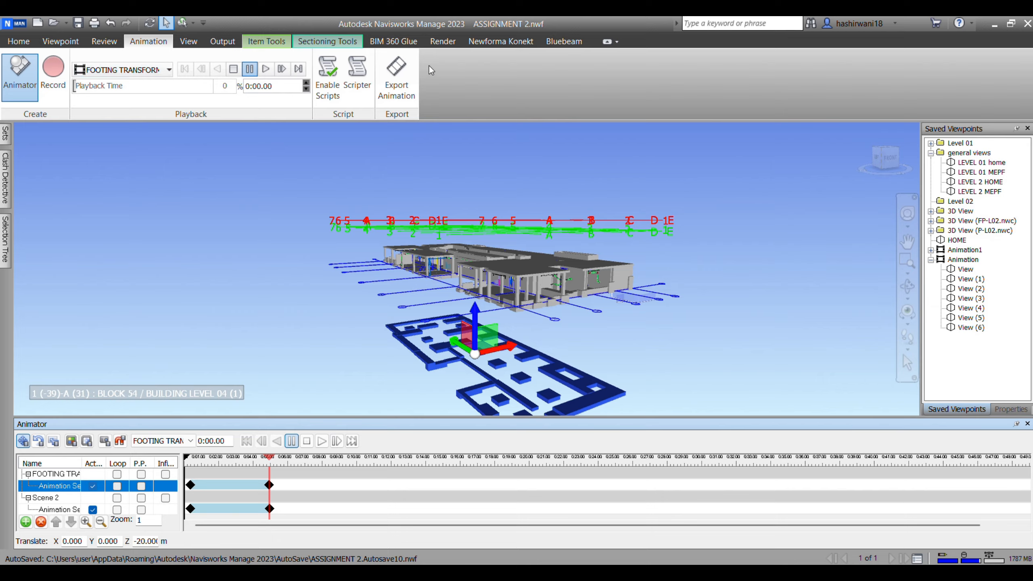
click(397, 75)
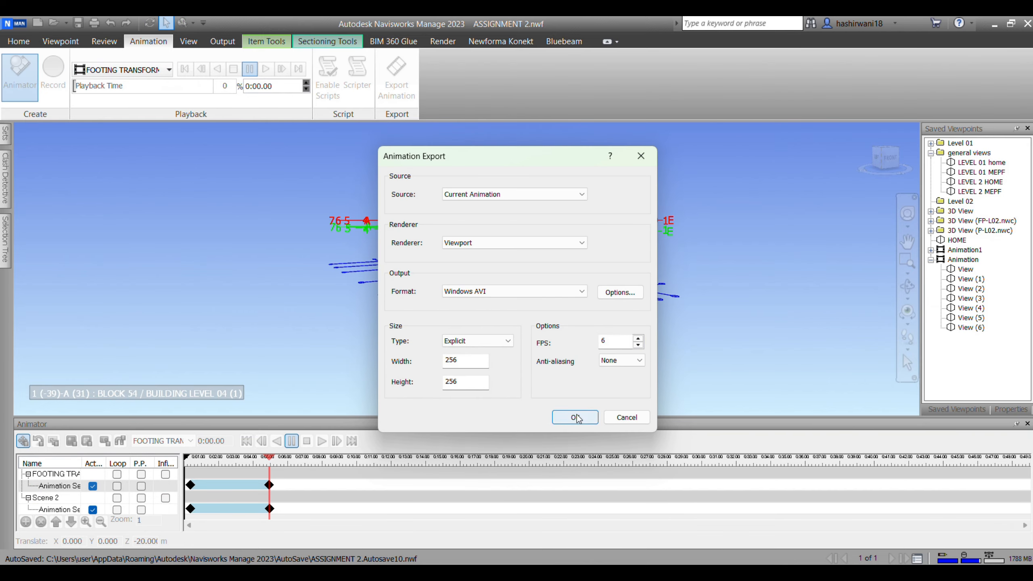
click(576, 417)
click(570, 348)
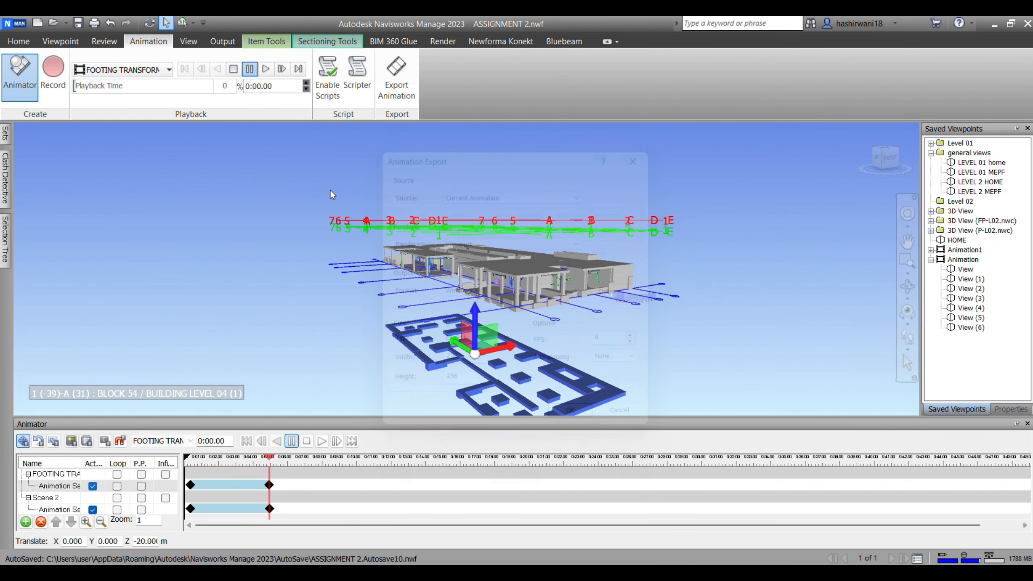
Make FOOTING TRANSFORM the active playback animation and retry the Current Animation export as a 256 x 256 Windows AVI.
click(168, 69)
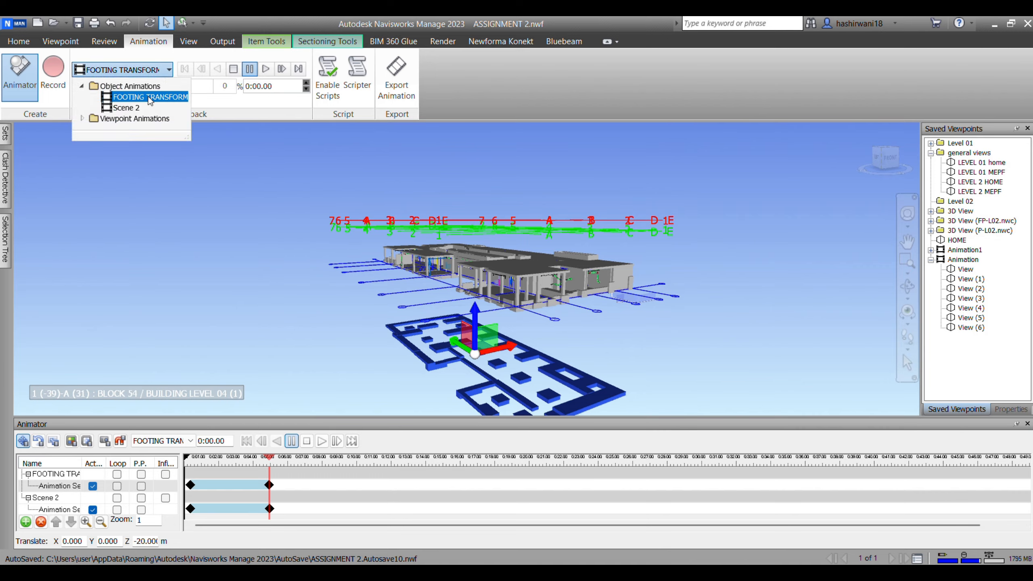
click(146, 97)
click(408, 84)
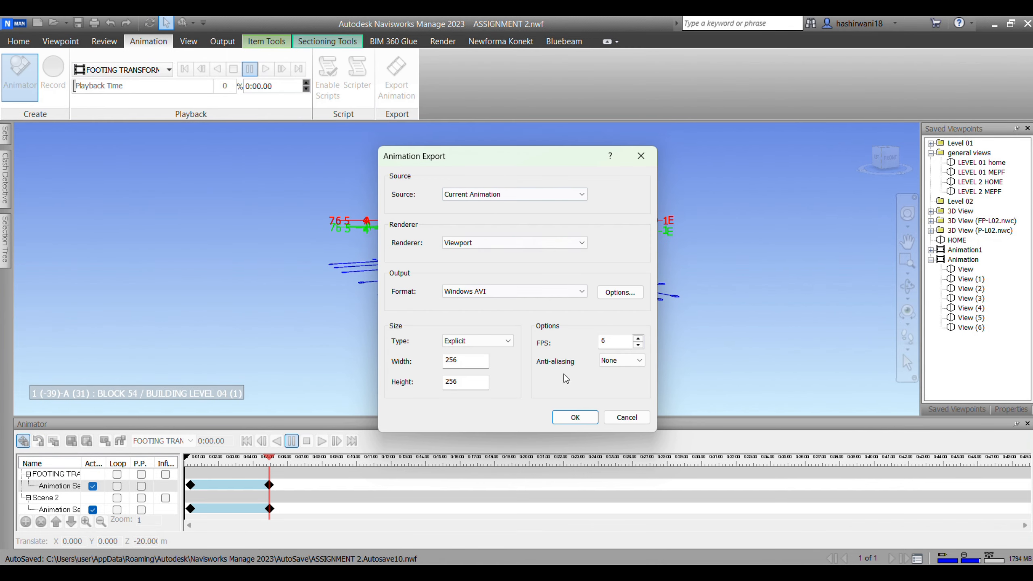
click(575, 417)
click(571, 348)
click(640, 155)
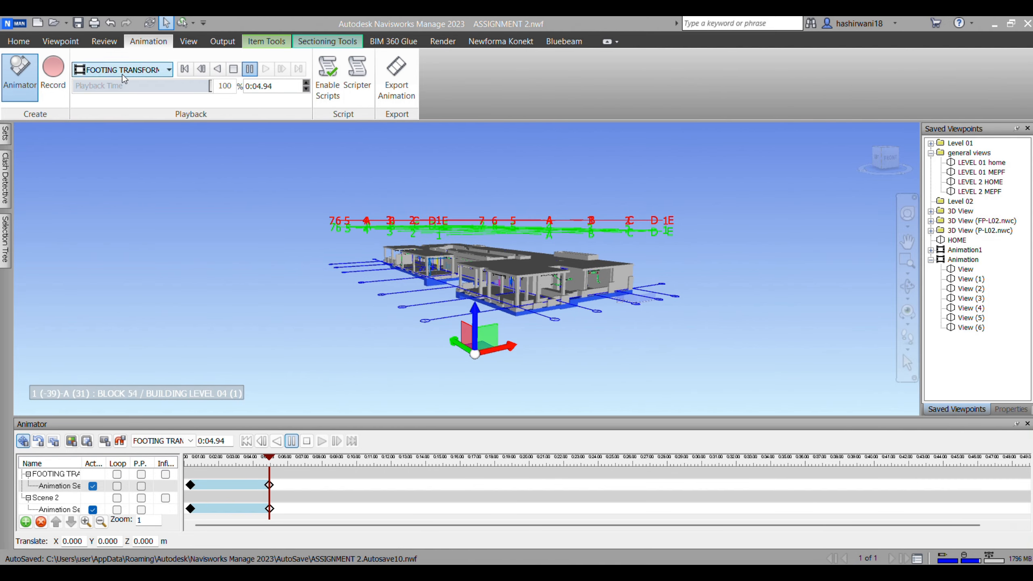
Export the FOOTING TRANSFORM scene as a Windows AVI to the Desktop, using Current Animator Scene as the source.
click(169, 69)
click(145, 102)
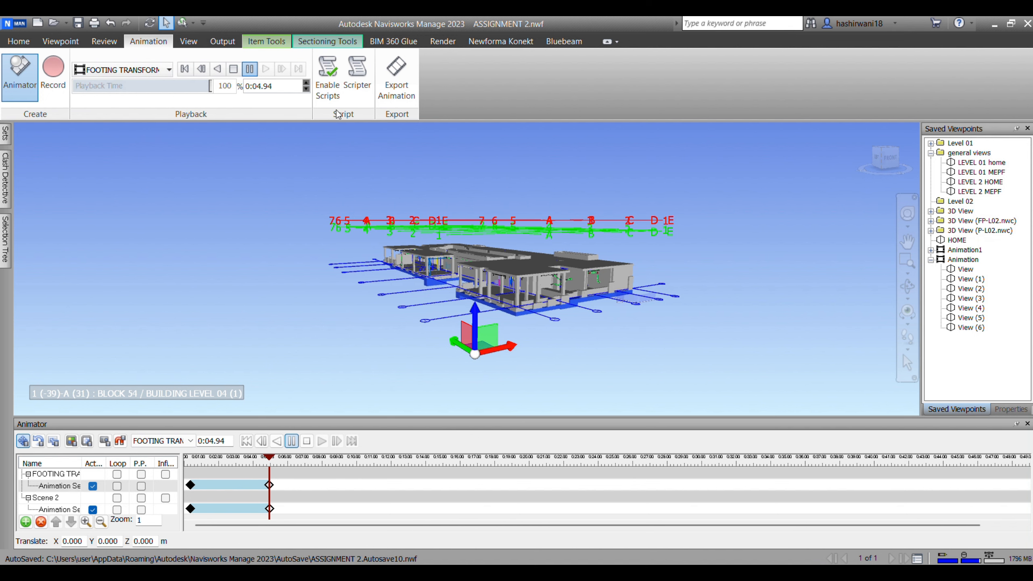
click(397, 77)
click(498, 194)
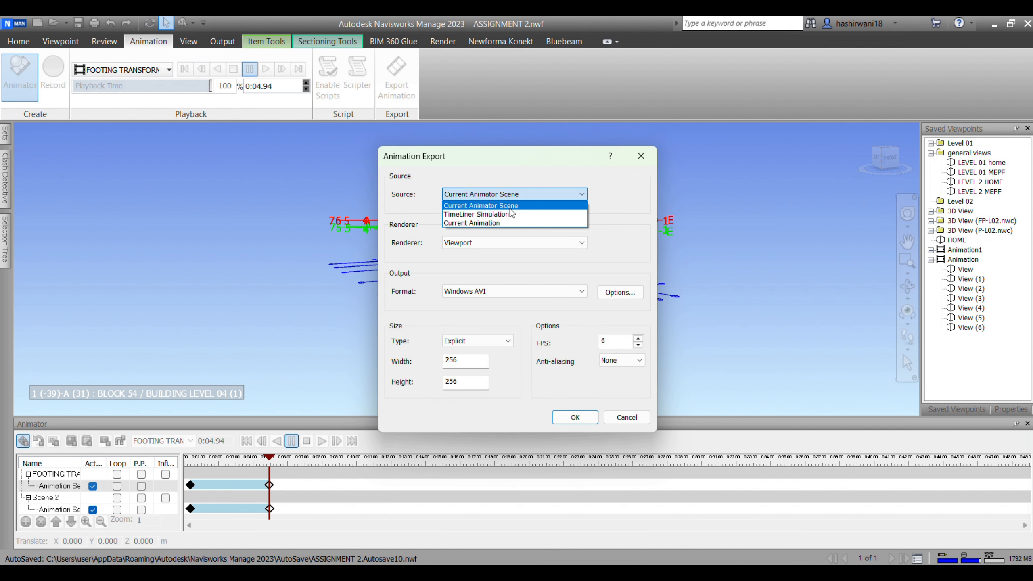
click(510, 206)
click(576, 417)
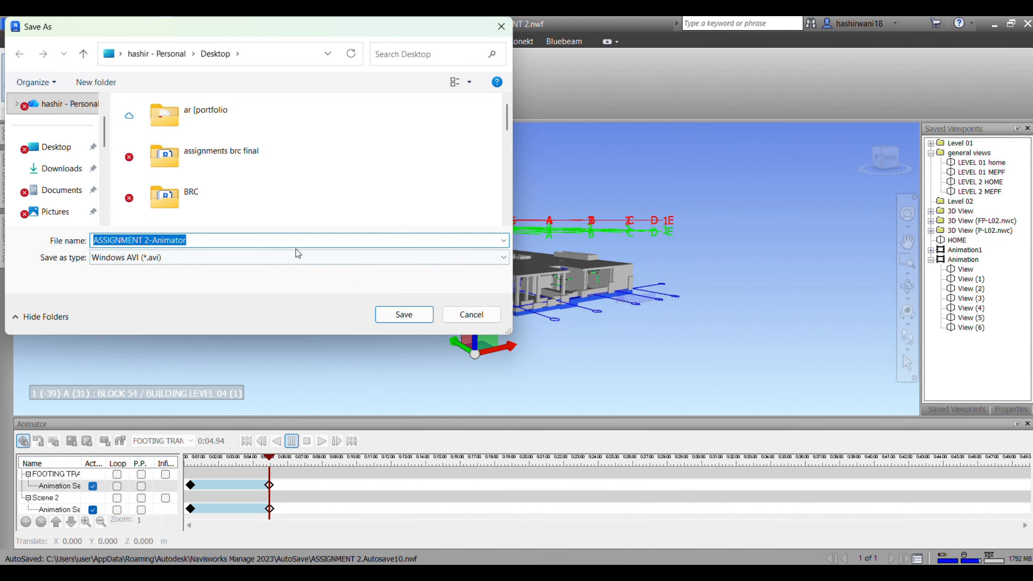
click(278, 241)
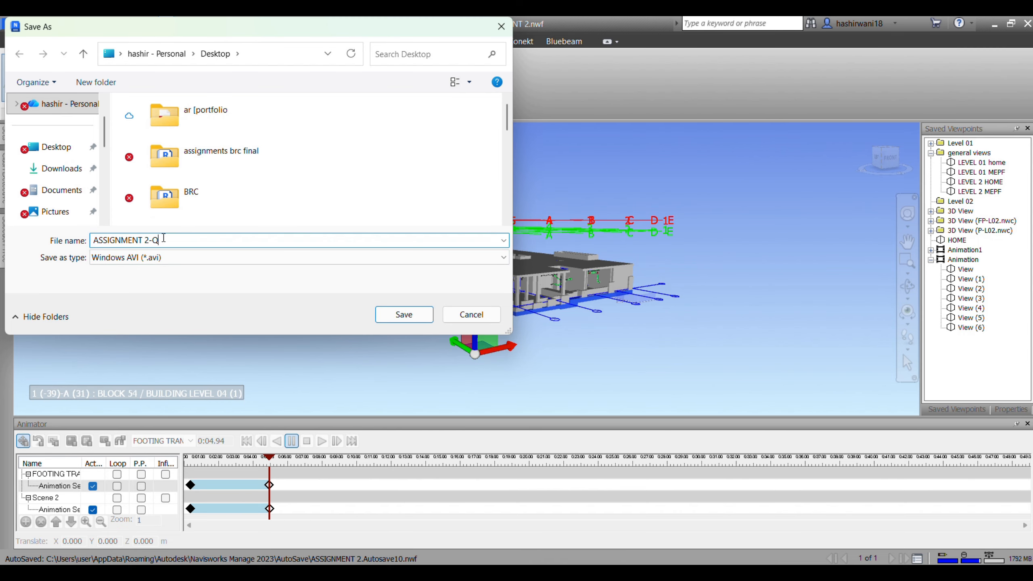
click(404, 314)
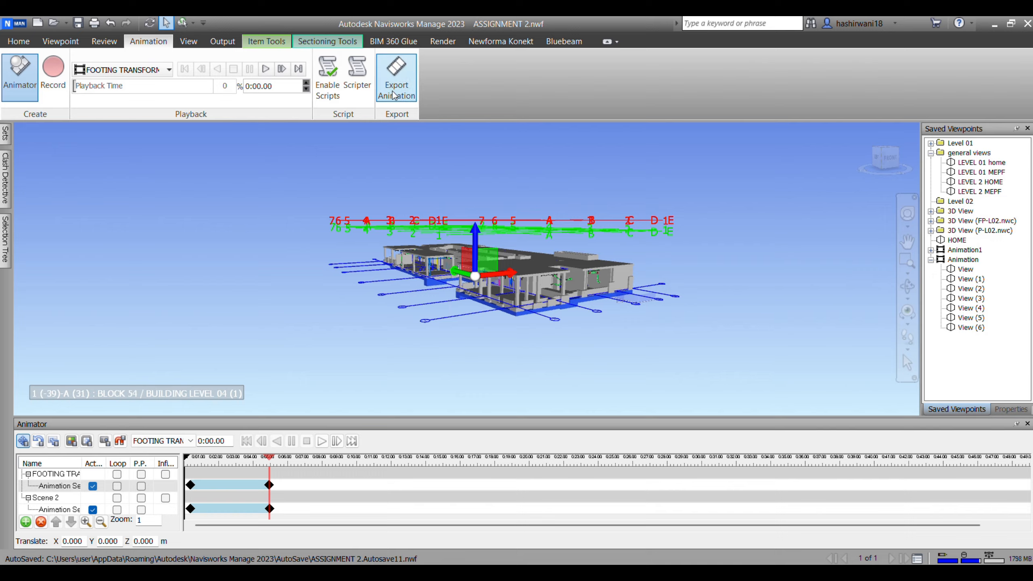
Make Scene 2 the active animation and export it from Current Animator Scene as a Windows AVI named CSDFG.
click(169, 70)
click(138, 108)
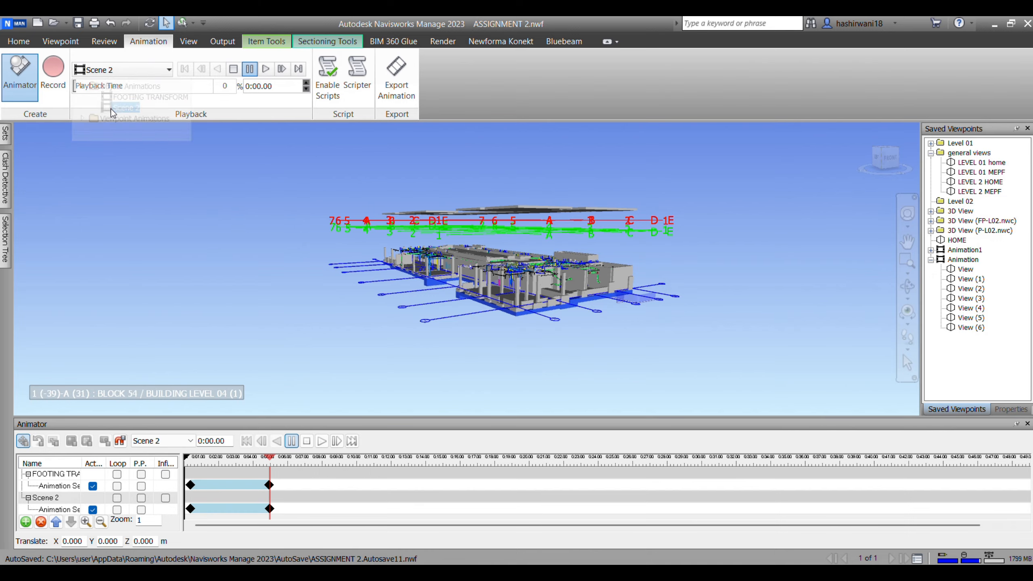
click(397, 77)
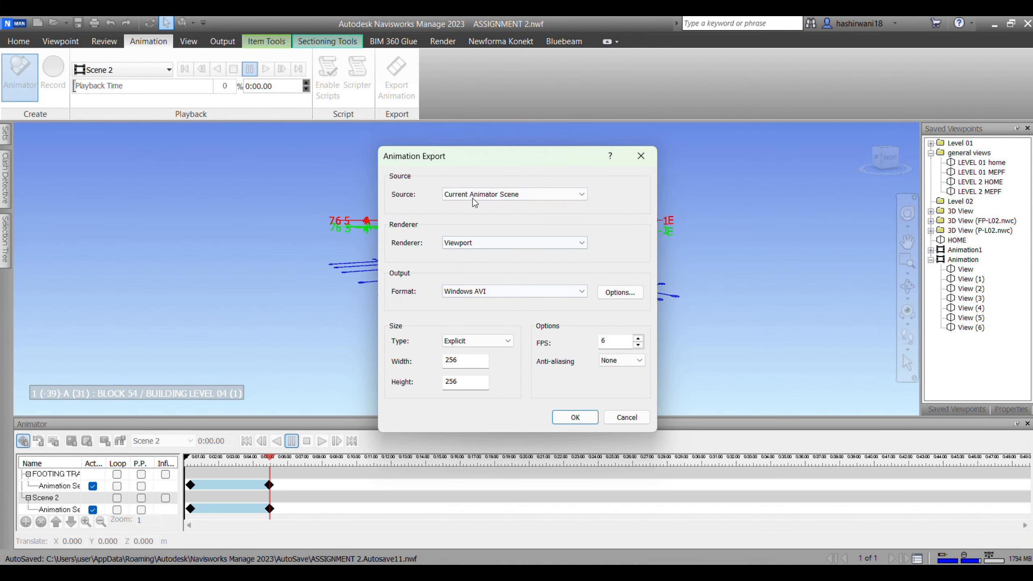
click(588, 415)
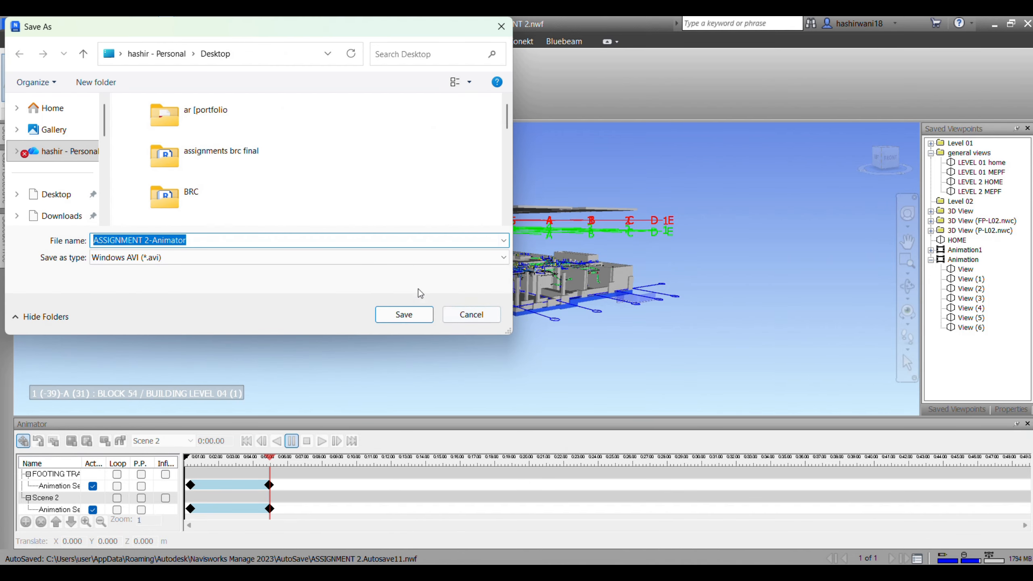
text(CSDFG)
click(423, 311)
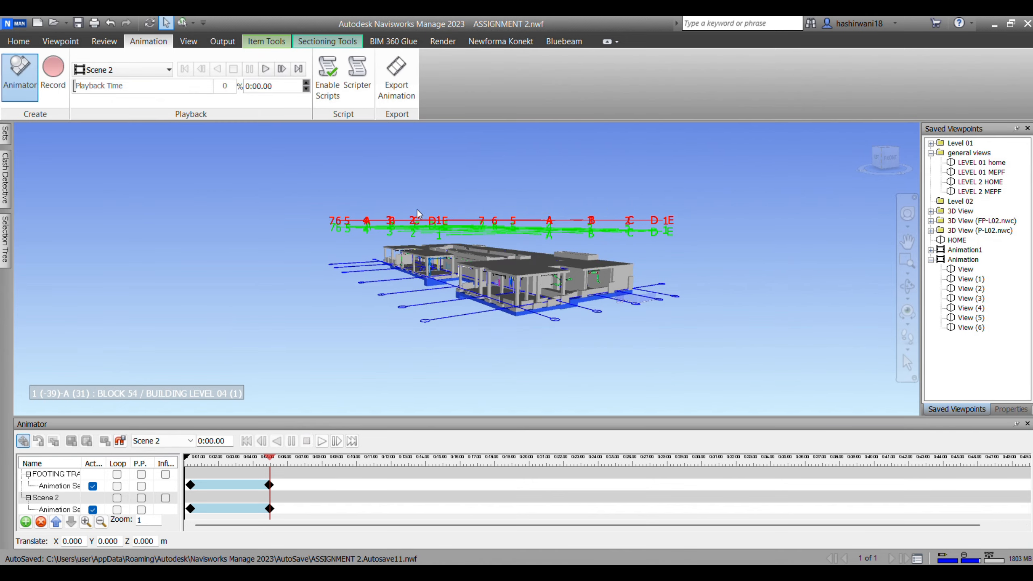
Clear the selection and restore the HOME saved viewpoint.
scroll(375, 190, down, 2)
middle_drag(375, 198, 393, 240)
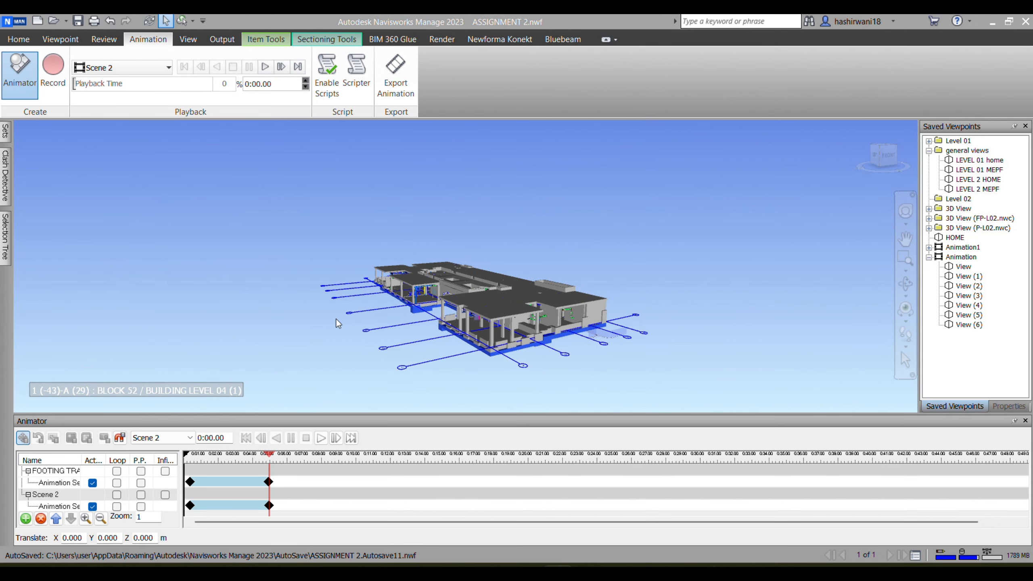
click(195, 350)
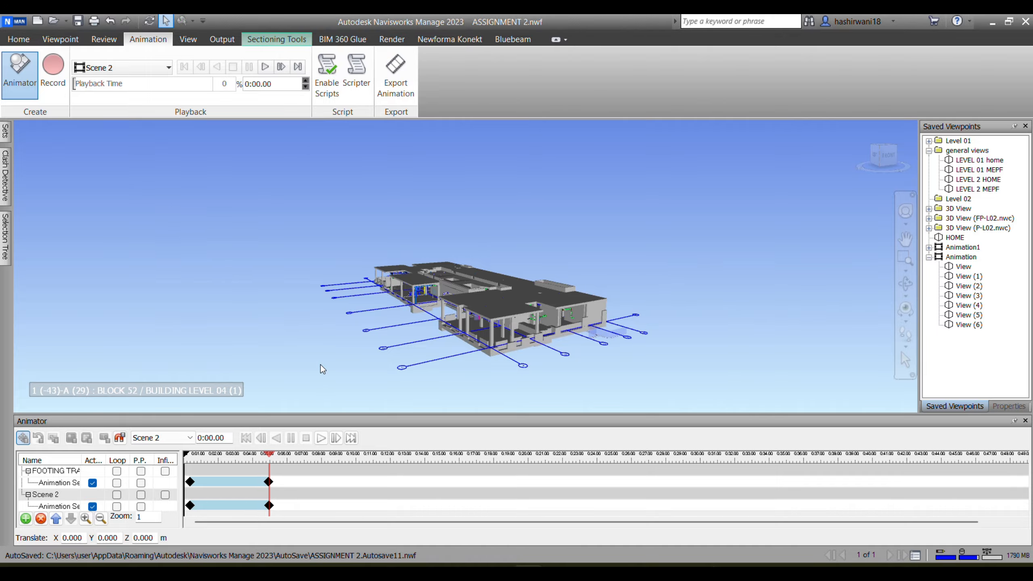
scroll(525, 289, down, 1)
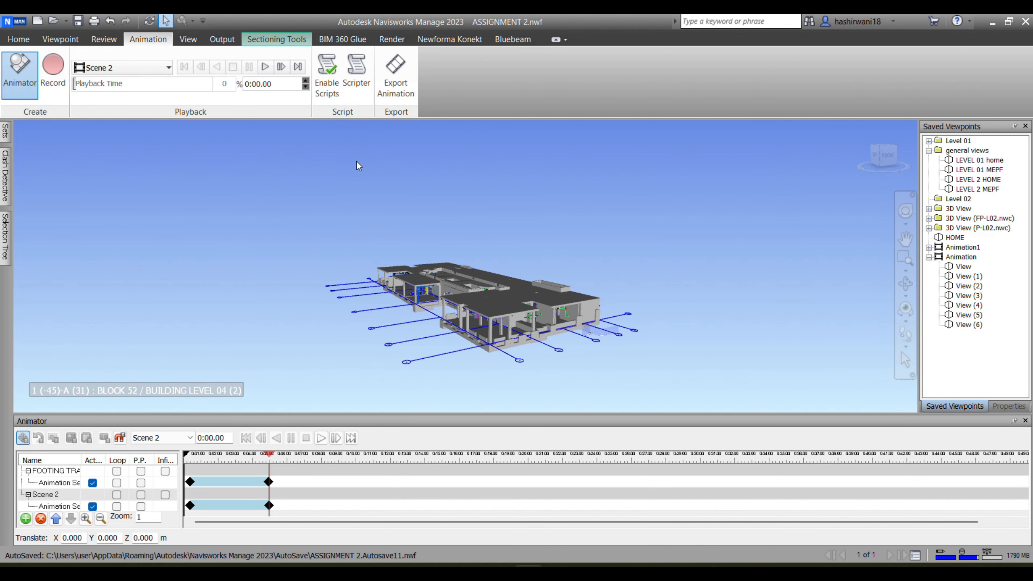
click(954, 237)
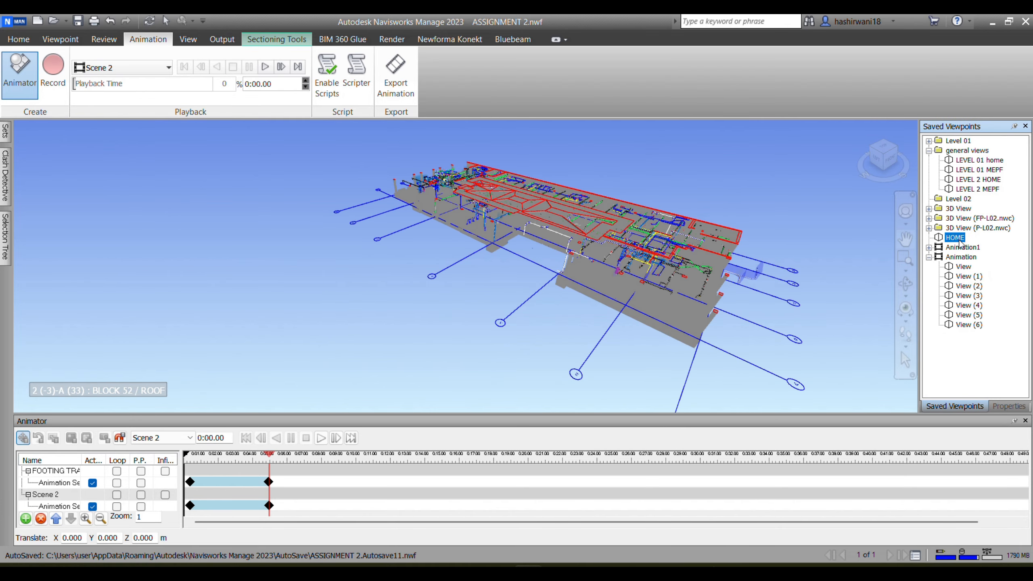
Unhide the A-ALL.nwc model and clear the selection with the Select tool.
click(5, 228)
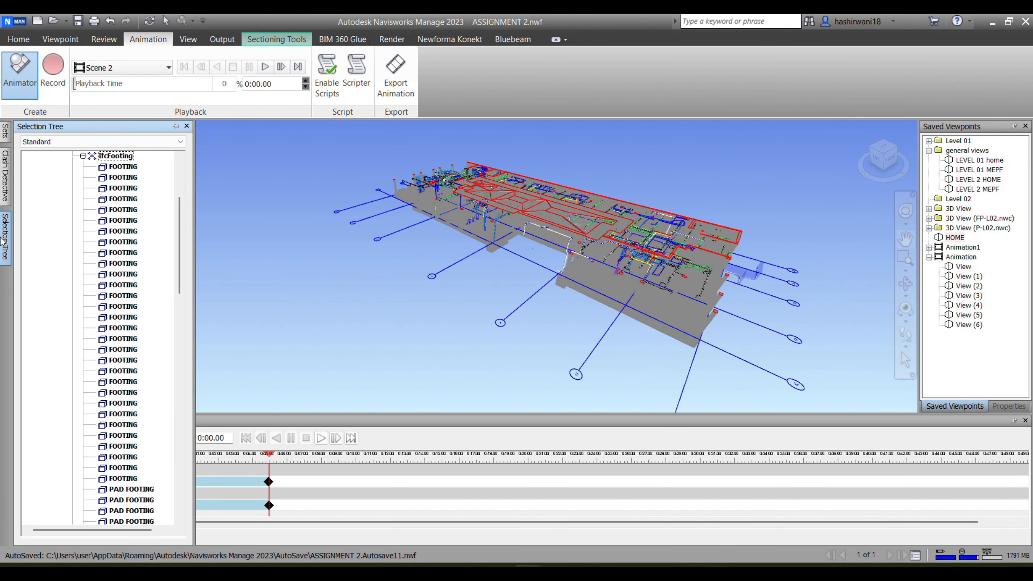
click(65, 156)
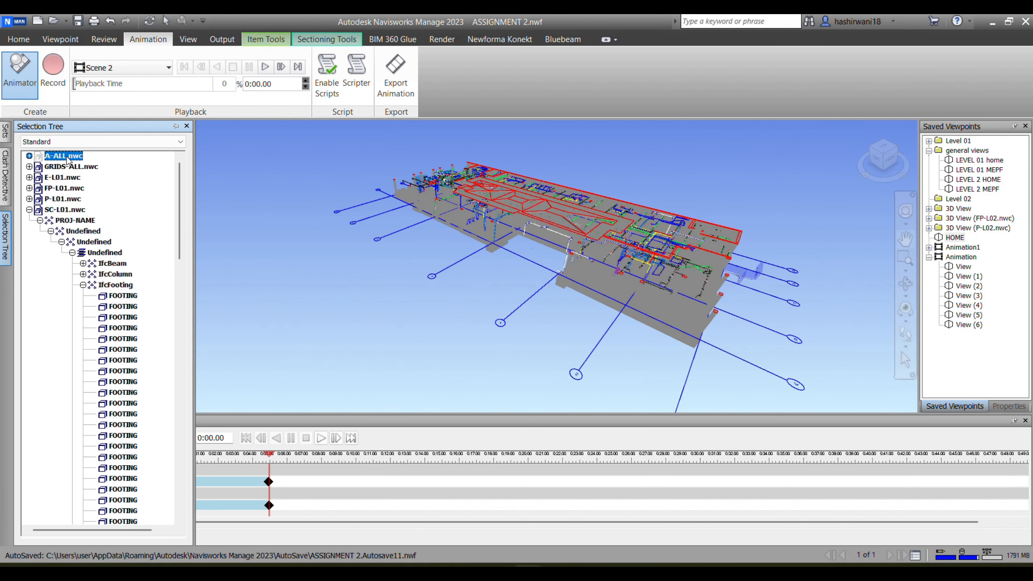
key(ctrl+h)
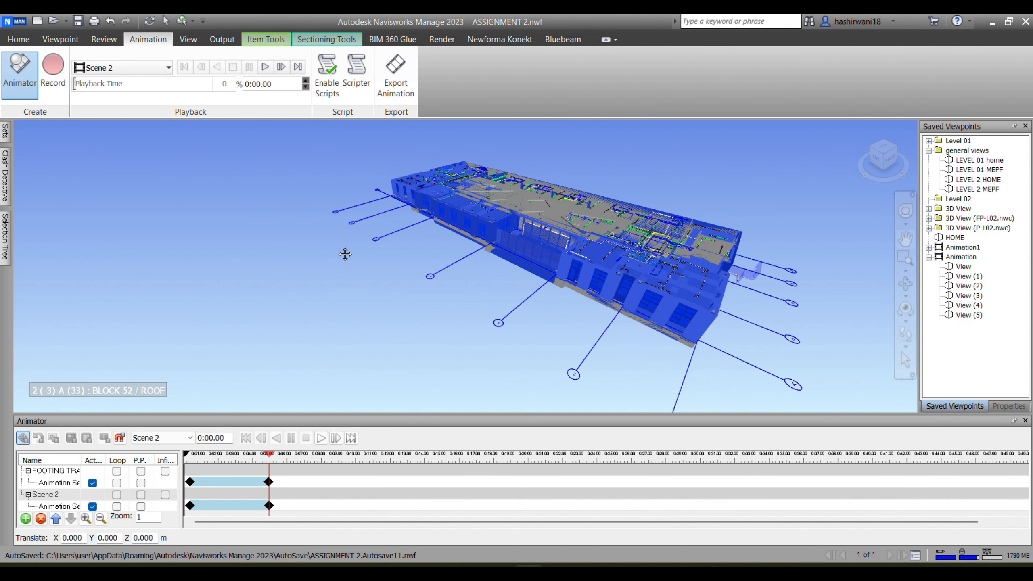
click(50, 39)
click(23, 40)
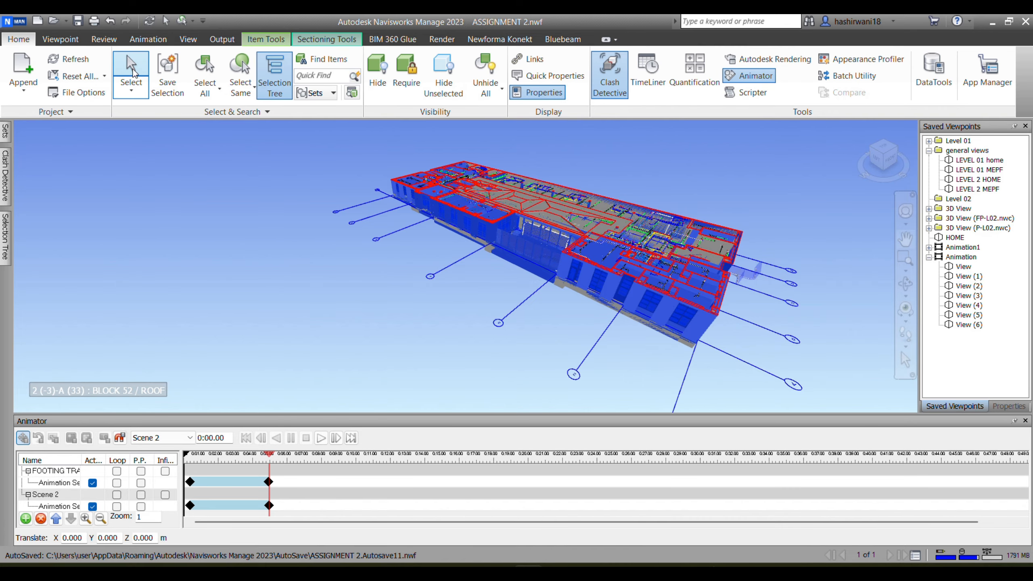
click(133, 69)
click(368, 275)
Turn off section Plane 1 to show the full height of the building.
shift+middle_drag(433, 282, 272, 288)
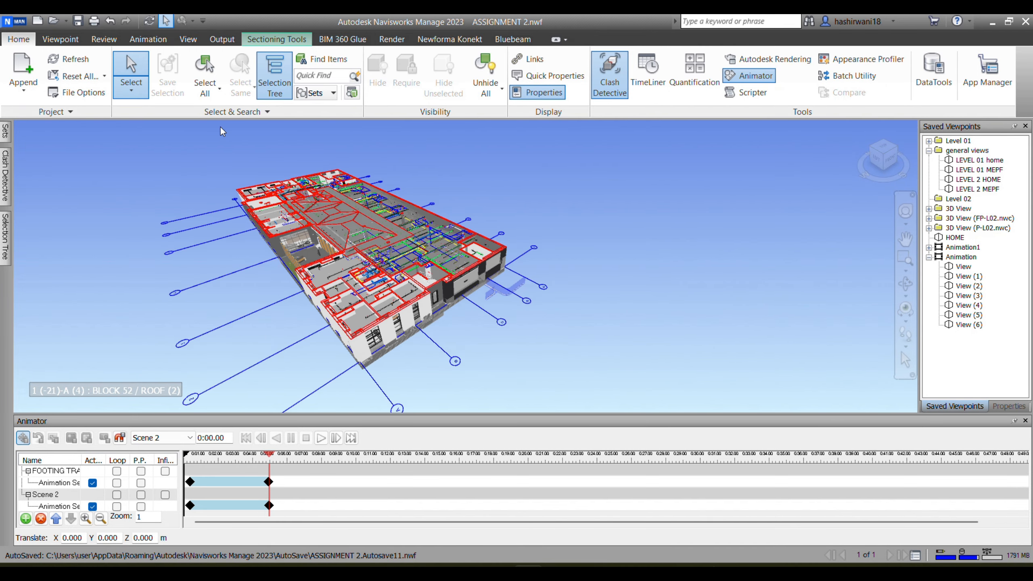
click(276, 39)
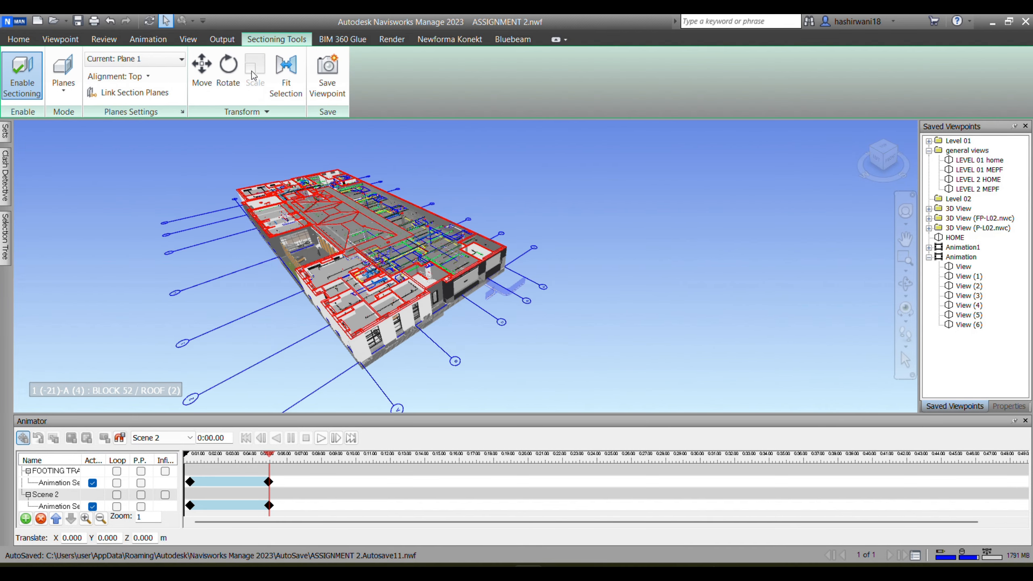
click(161, 64)
click(96, 75)
click(646, 268)
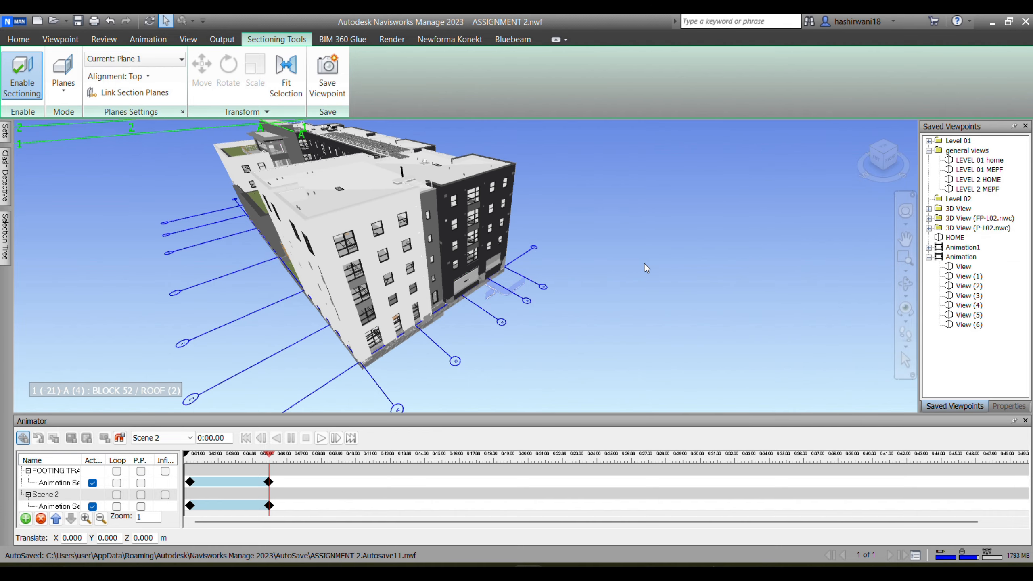
scroll(646, 268, down, 3)
middle_drag(665, 293, 725, 289)
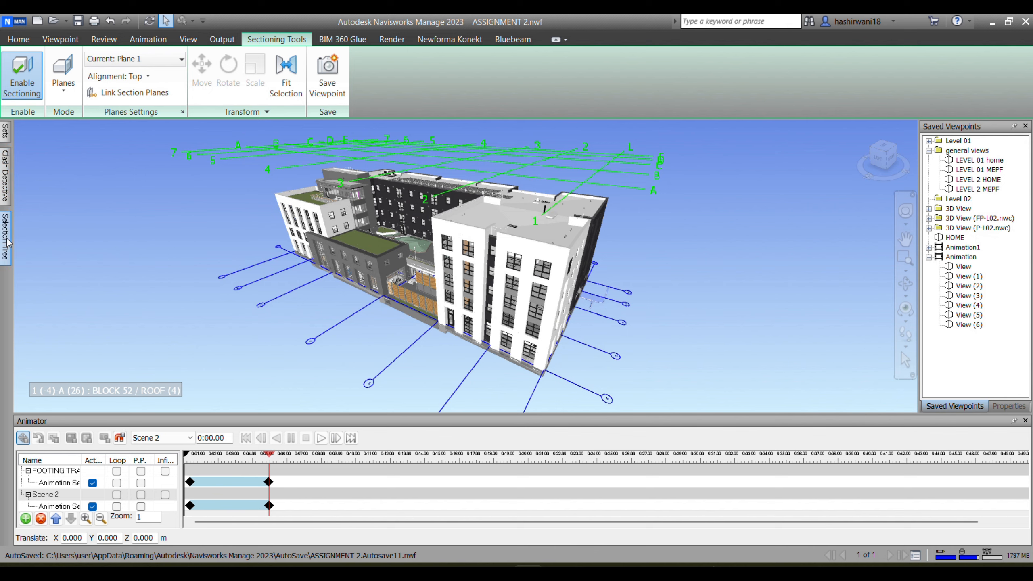
Select the GRIDS-ALL.nwc file in the model hierarchy.
mouse_move(7, 242)
click(68, 171)
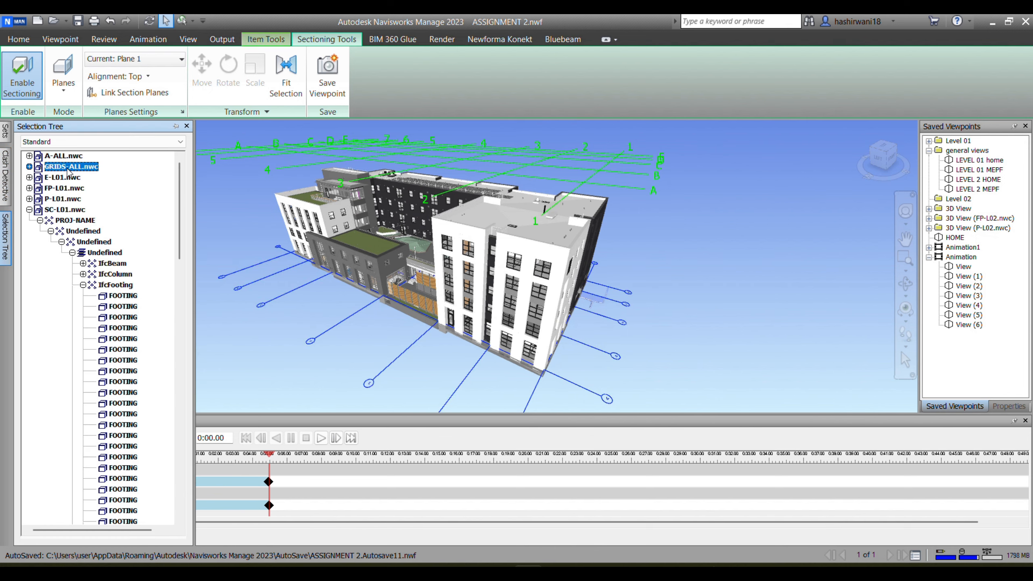
Hide the GRIDS-ALL.nwc model and collapse the SC-L01.nwc branch in the selection tree.
key(ctrl+h)
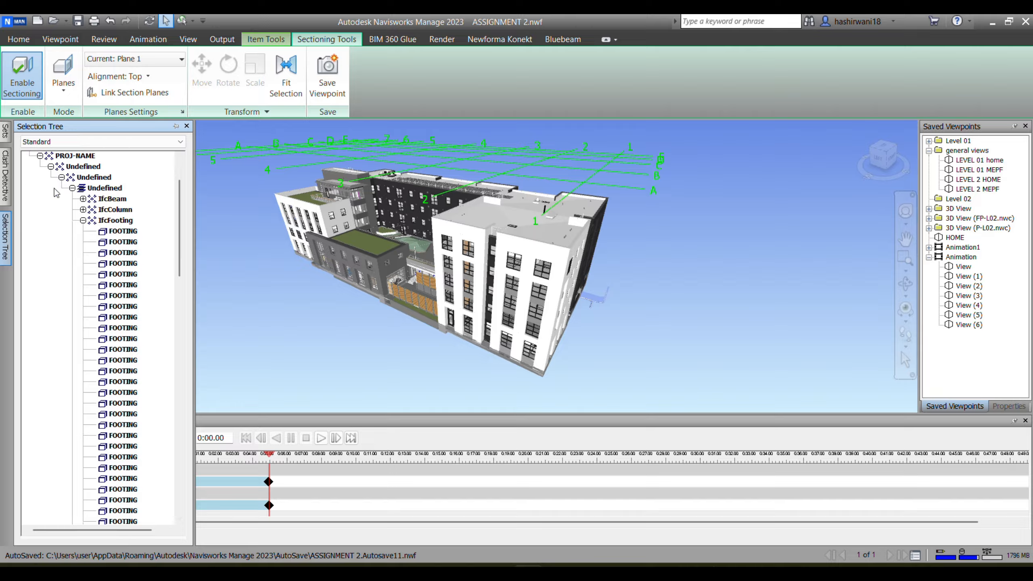
click(30, 209)
scroll(49, 238, down, 5)
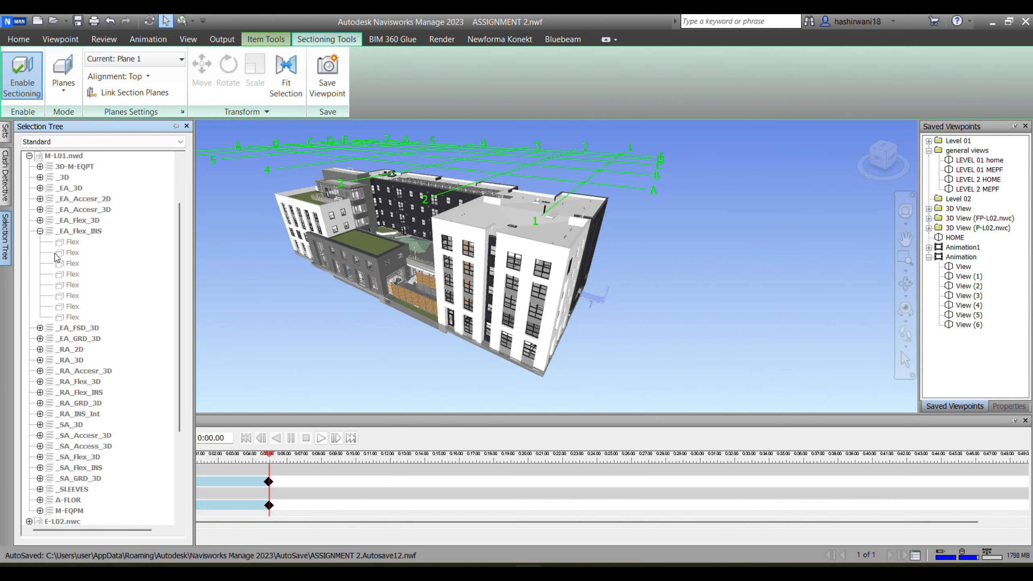
scroll(72, 342, up, 5)
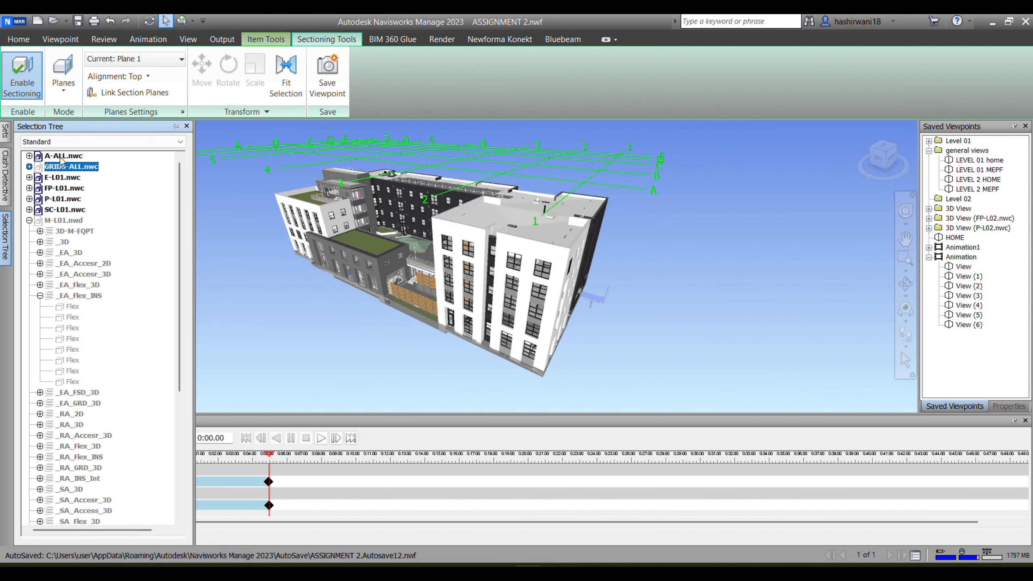
scroll(724, 266, up, 4)
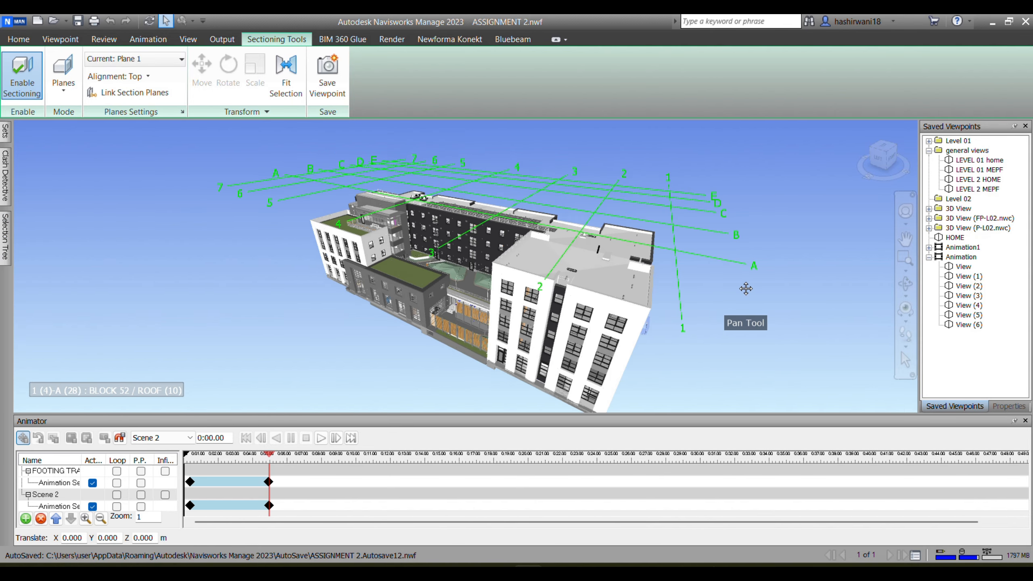
Close the Animator window to enlarge the view of the building.
scroll(724, 267, up, 4)
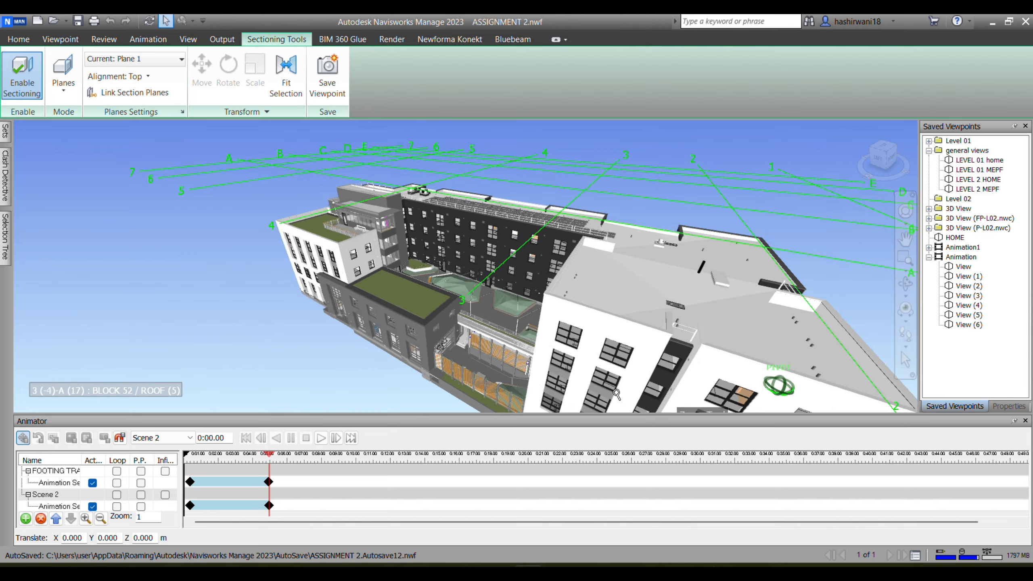
shift+middle_drag(552, 335, 577, 277)
scroll(580, 270, up, 2)
mouse_move(519, 300)
shift+middle_down()
mouse_move(540, 303)
mouse_move(525, 304)
shift+middle_up()
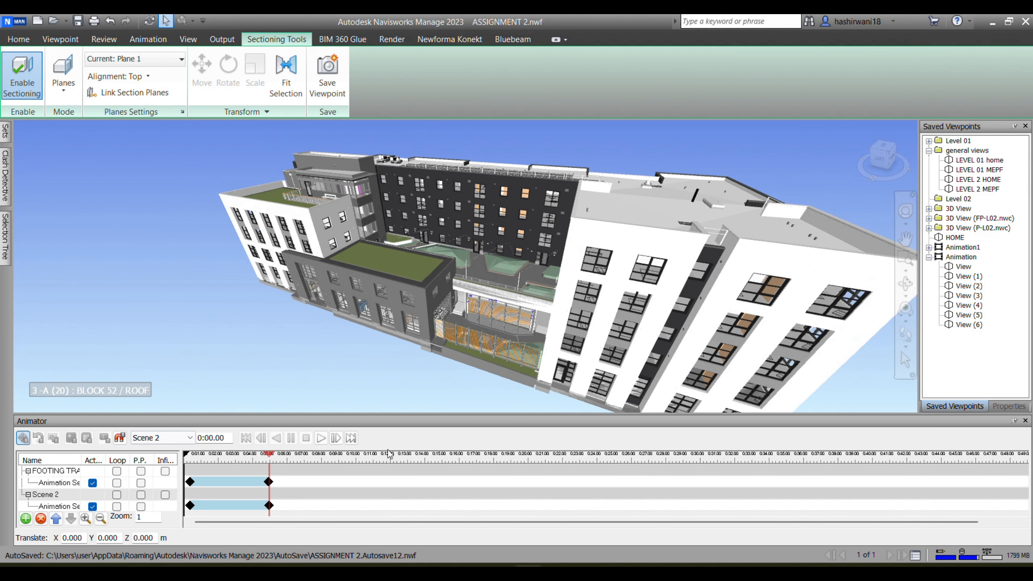
click(471, 441)
click(1025, 420)
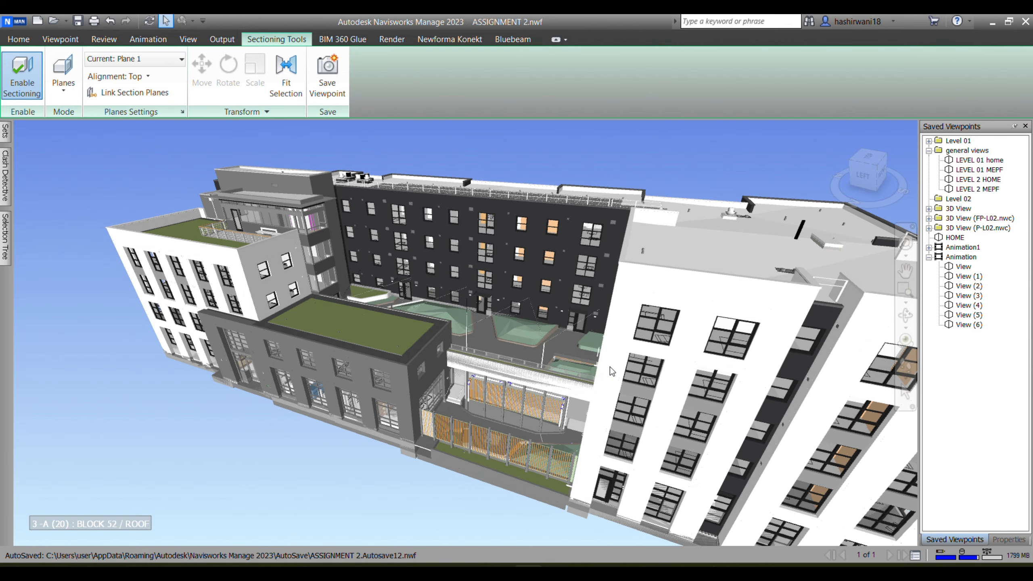
Examine the building's outer facades and move in to the planters on the raised courtyard terrace.
scroll(485, 332, down, 1)
middle_drag(485, 329, 414, 354)
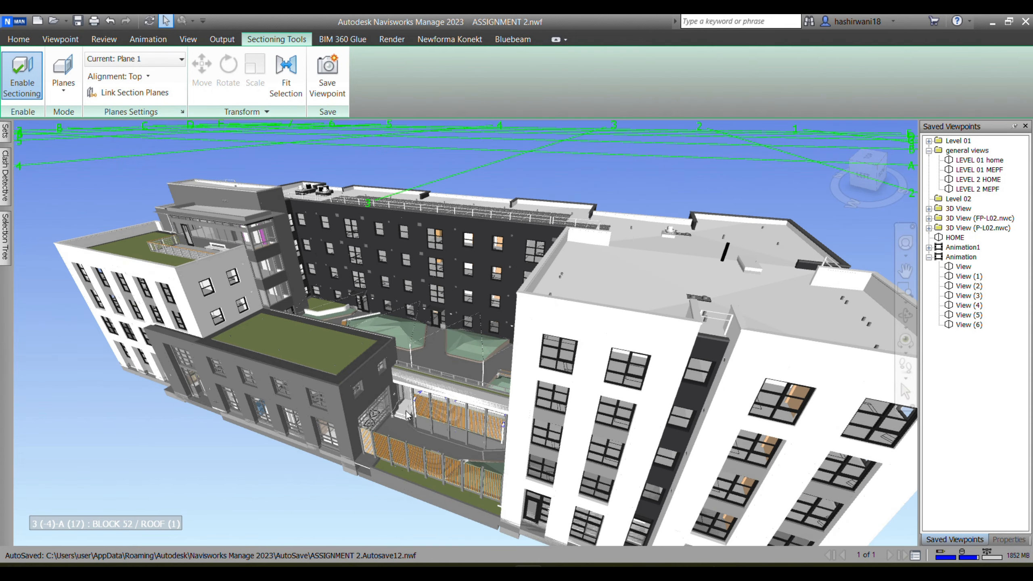
middle_drag(406, 454, 426, 373)
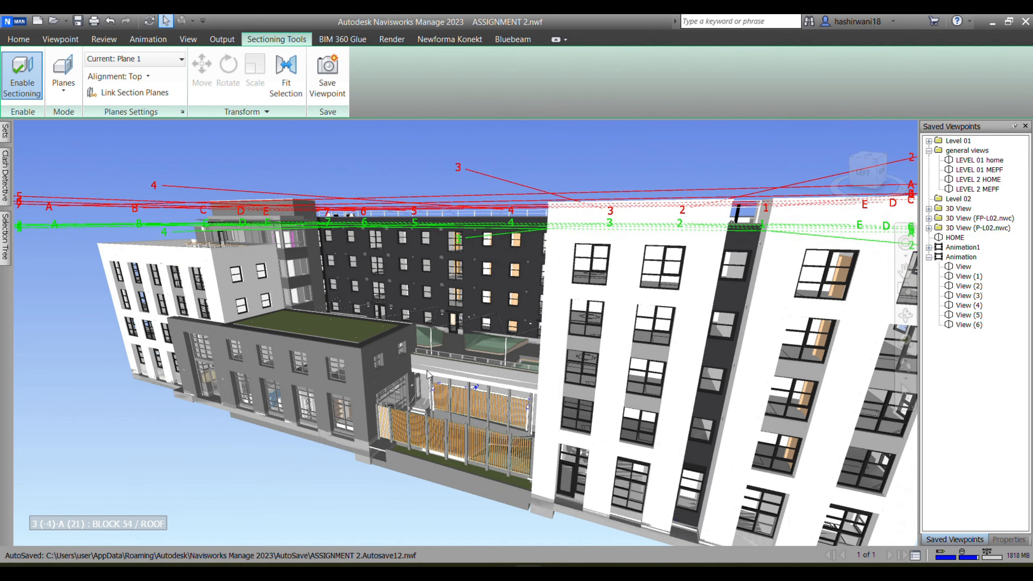
scroll(444, 349, up, 1)
scroll(450, 350, up, 2)
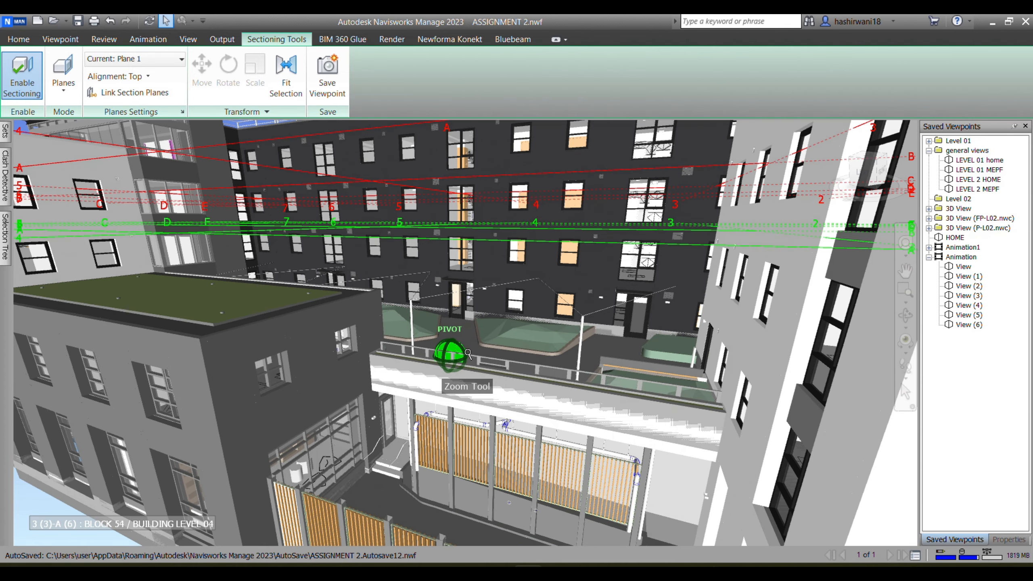
middle_drag(450, 351, 466, 370)
scroll(466, 371, up, 4)
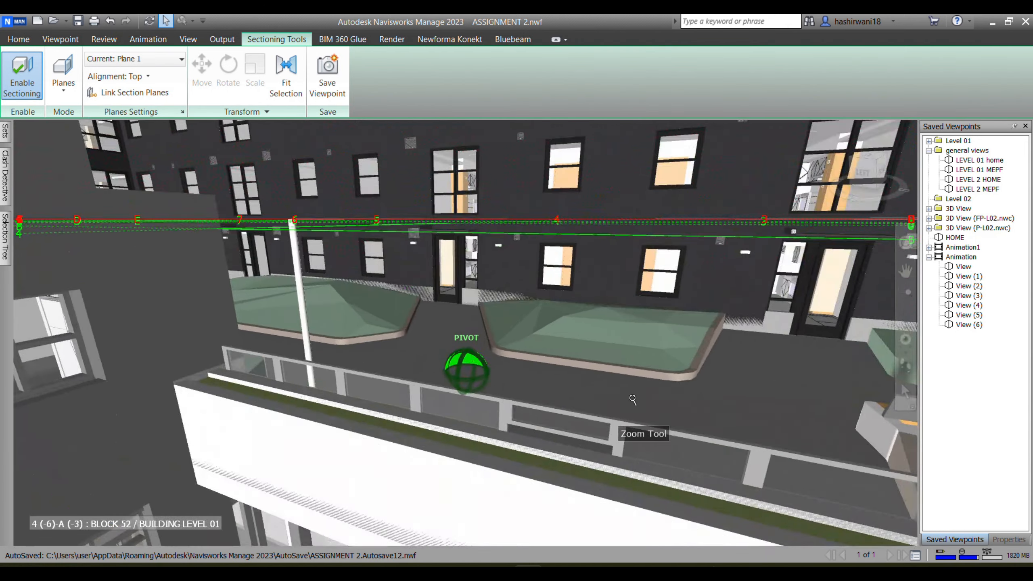
scroll(632, 399, up, 2)
scroll(633, 400, up, 3)
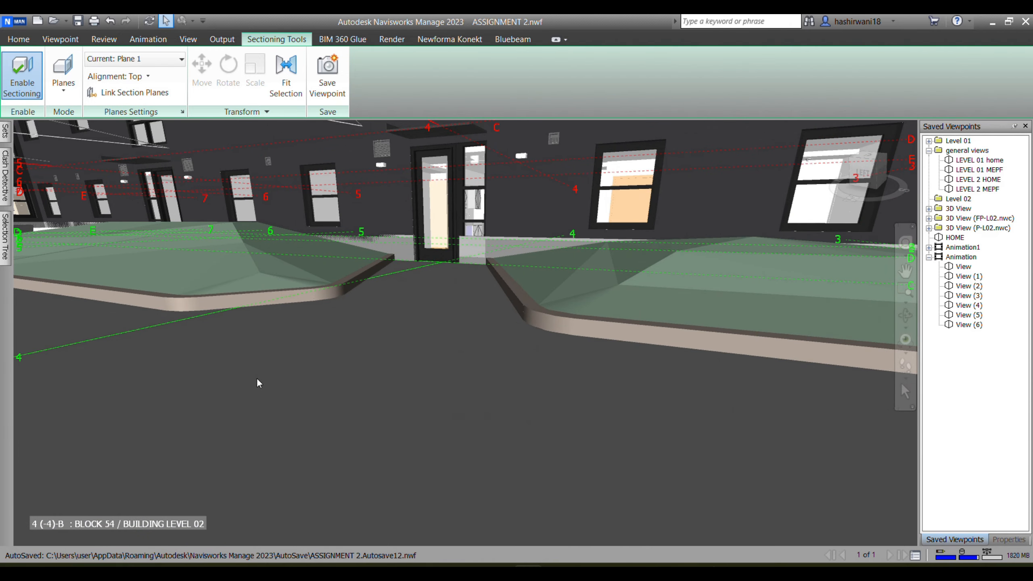
Move along the path between the planters and through the glazed door to view the kitchen interior.
shift+middle_drag(757, 402, 380, 387)
scroll(369, 287, up, 2)
middle_drag(369, 287, 468, 417)
scroll(477, 352, up, 4)
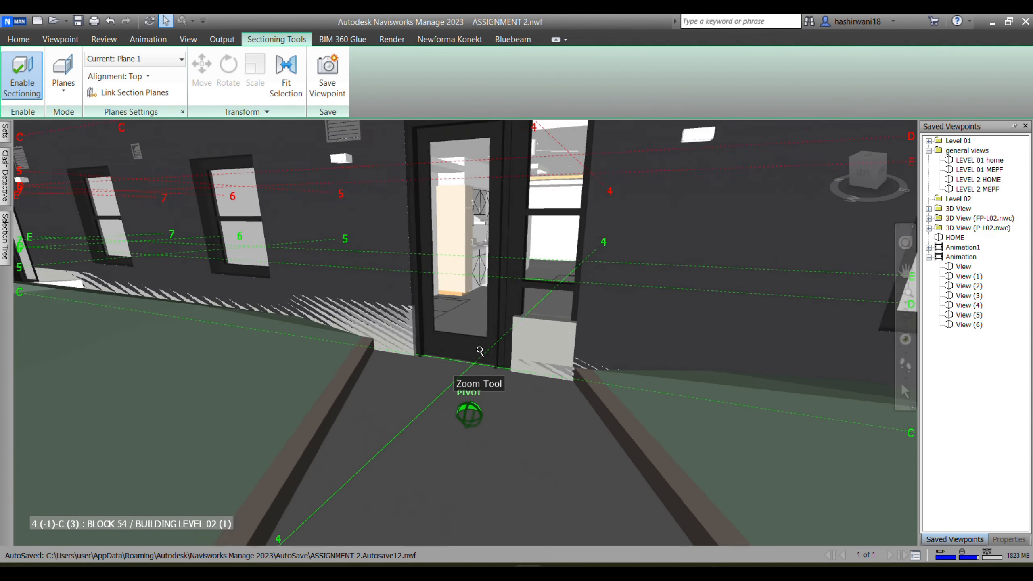
middle_drag(473, 349, 466, 429)
scroll(466, 429, up, 3)
middle_drag(459, 339, 496, 463)
scroll(497, 464, up, 2)
scroll(590, 305, up, 2)
middle_drag(599, 296, 565, 281)
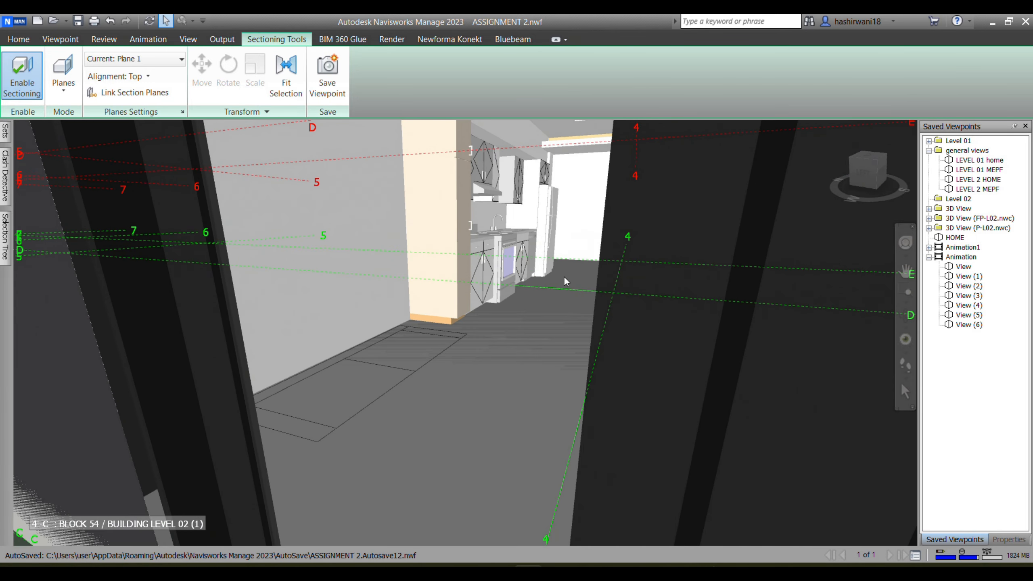
click(563, 255)
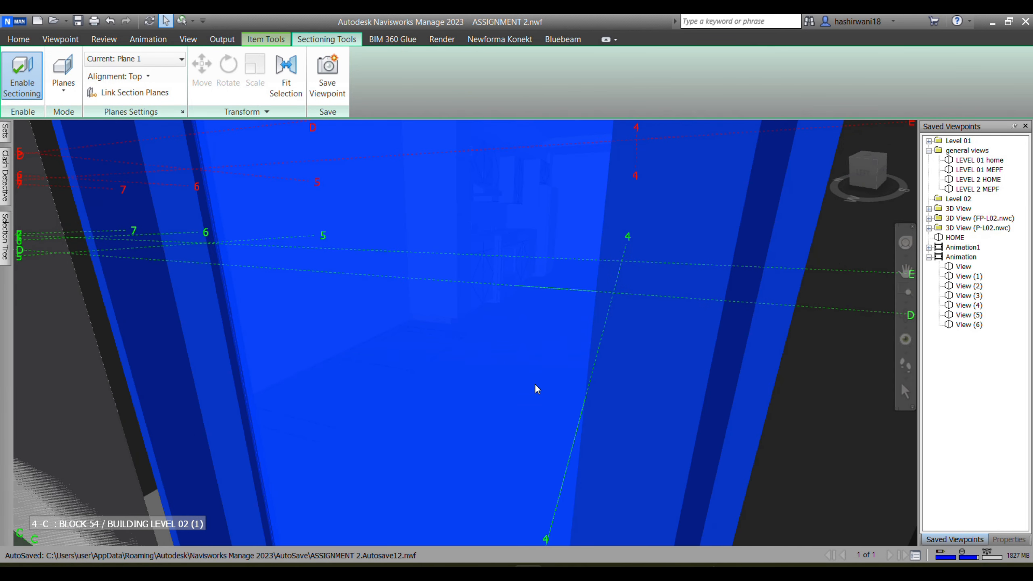
key(Escape)
middle_drag(572, 378, 509, 312)
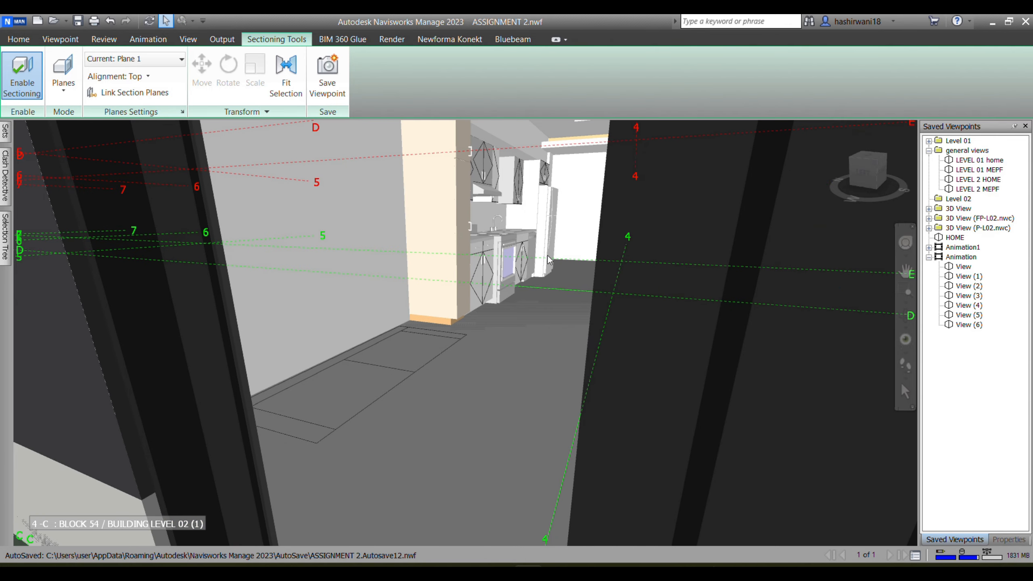
scroll(561, 243, up, 4)
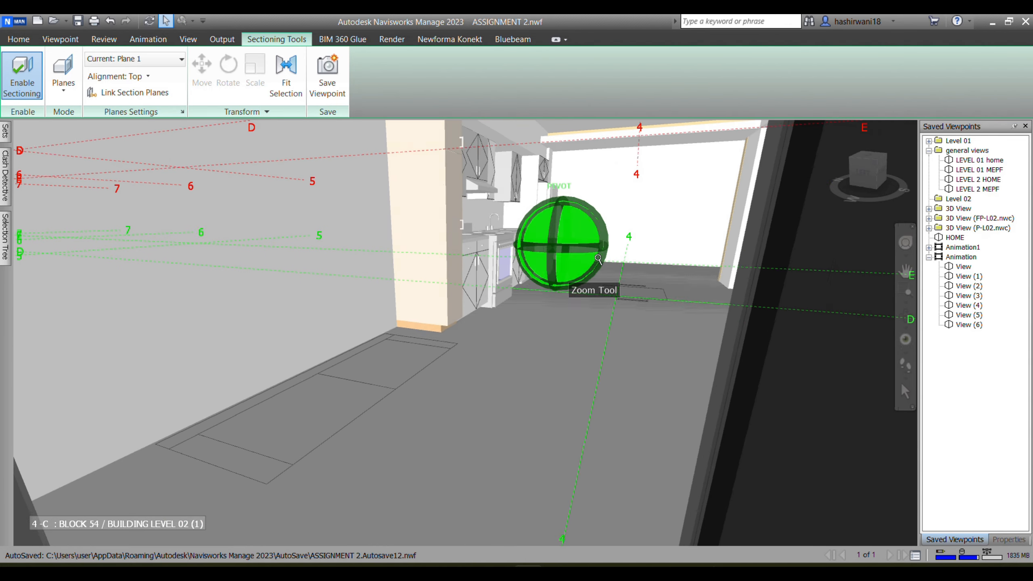
scroll(600, 260, up, 1)
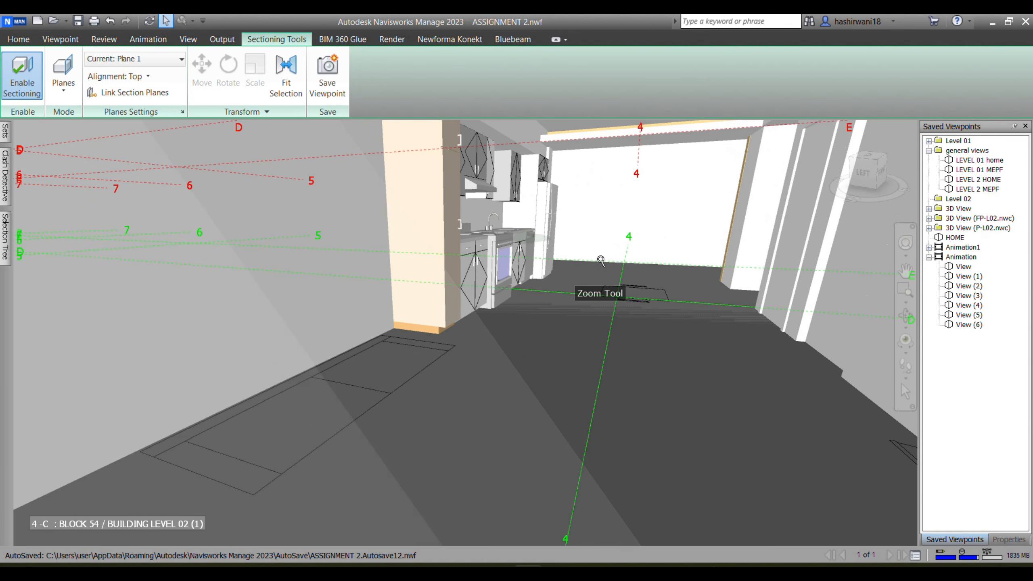
Select the large white surface at the far end of the kitchen, inspect the room, and back out to the courtyard.
click(580, 222)
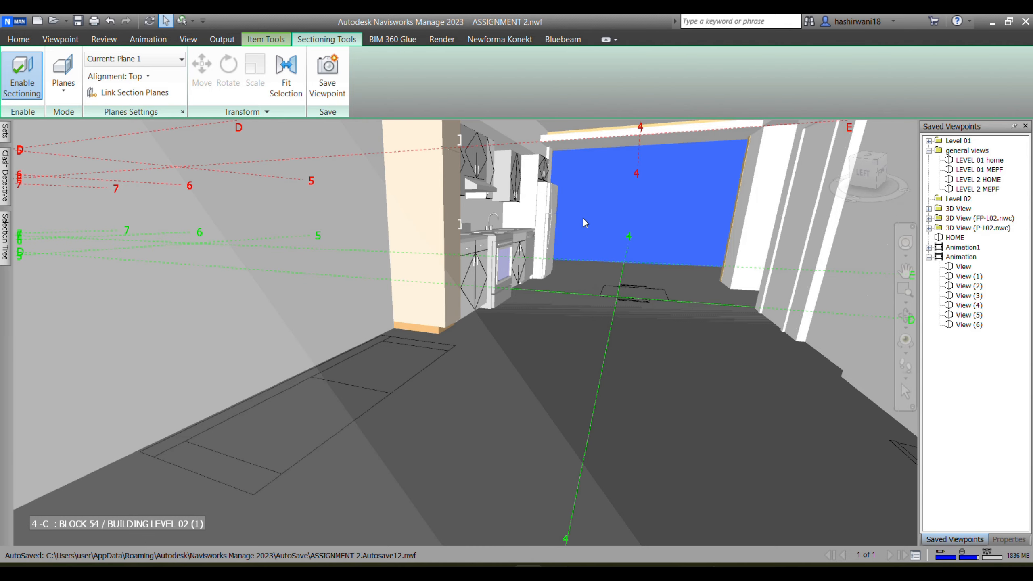
scroll(587, 222, up, 4)
scroll(652, 220, down, 2)
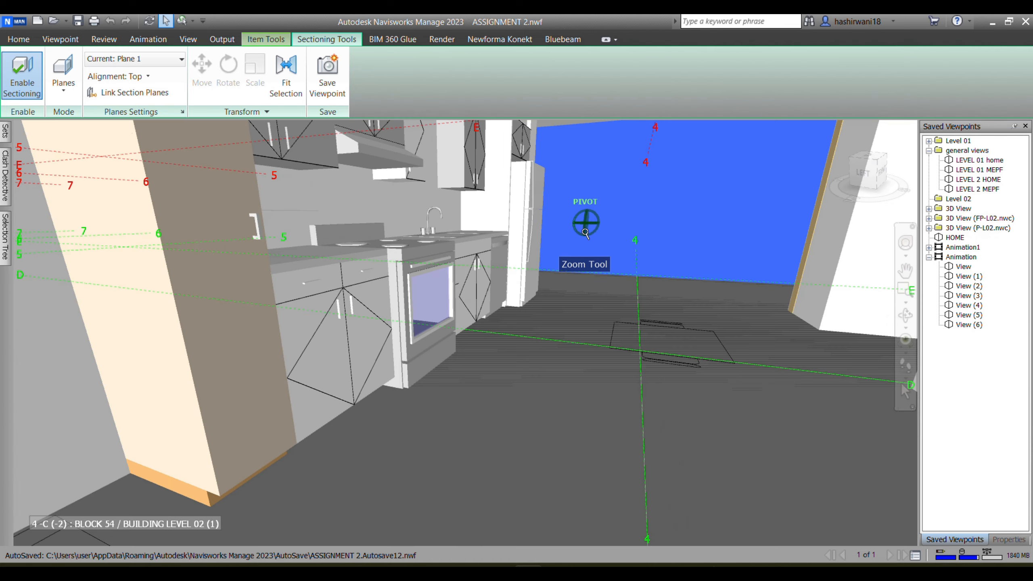
middle_drag(653, 219, 550, 247)
scroll(549, 246, down, 8)
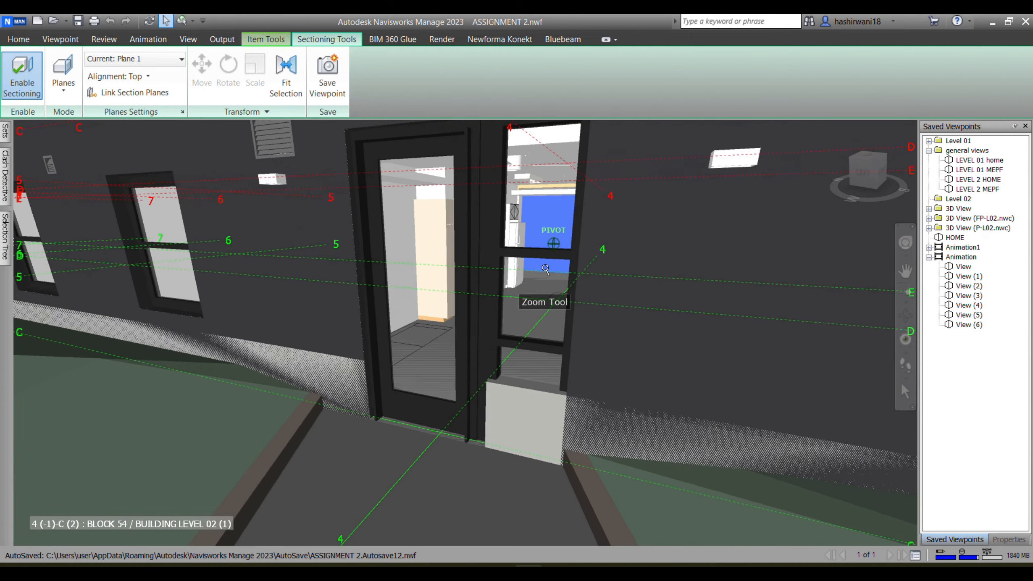
scroll(532, 267, down, 8)
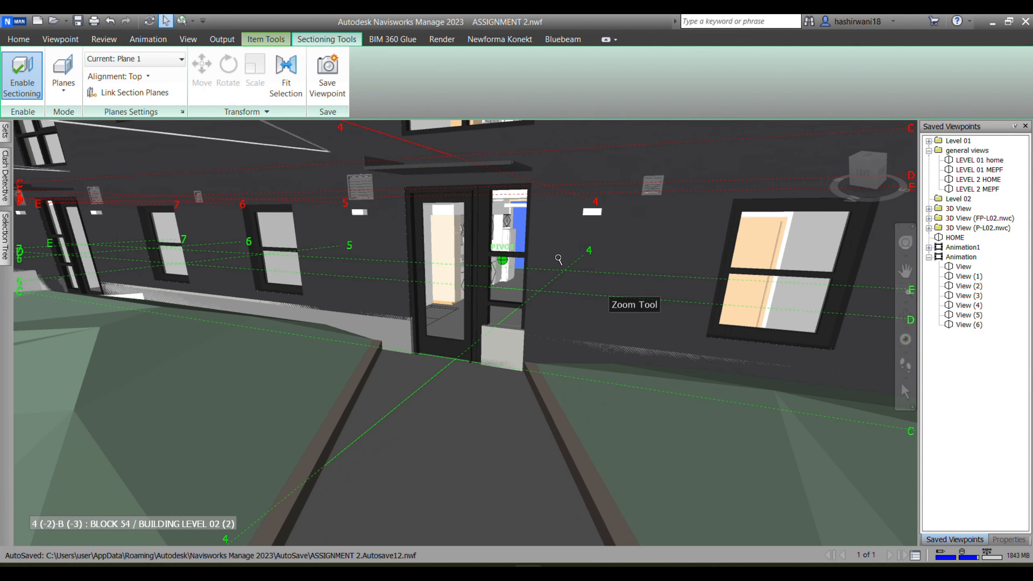
scroll(531, 278, down, 2)
mouse_move(532, 278)
middle_down()
mouse_move(470, 286)
mouse_move(496, 296)
mouse_move(515, 284)
middle_up()
scroll(470, 286, down, 2)
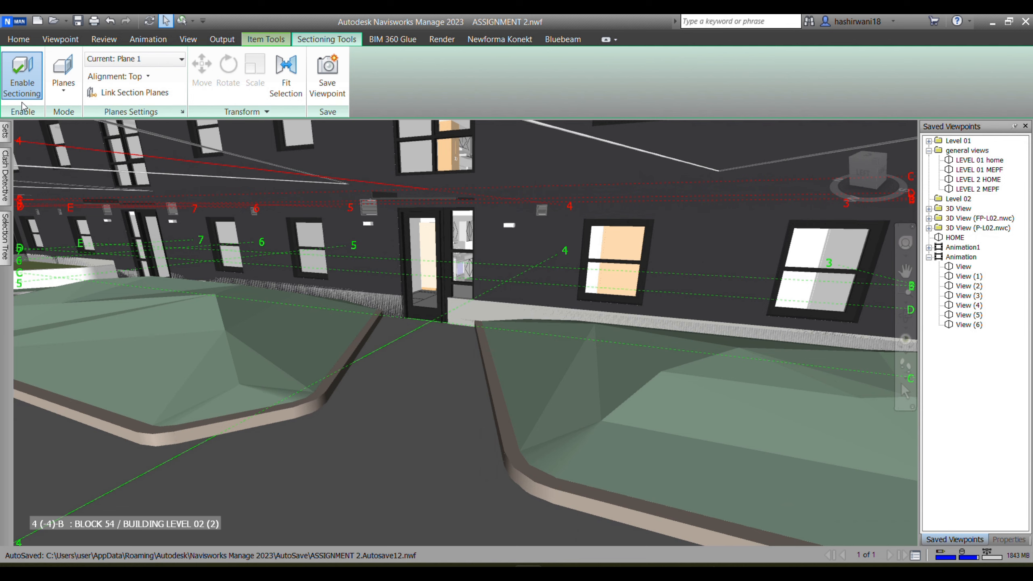
Open the Animator and delete the existing footing scene and Scene 2.
click(148, 39)
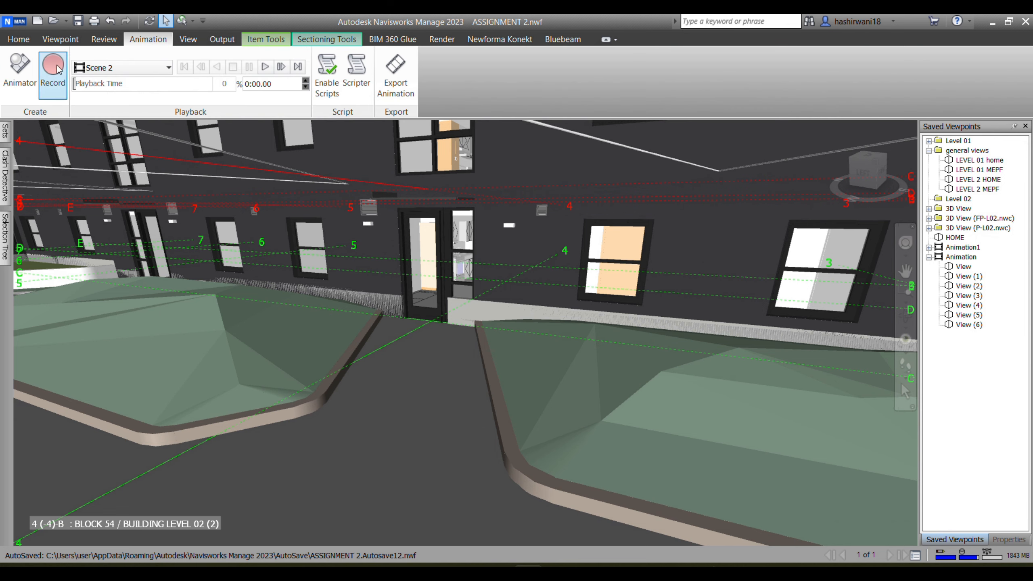
click(19, 67)
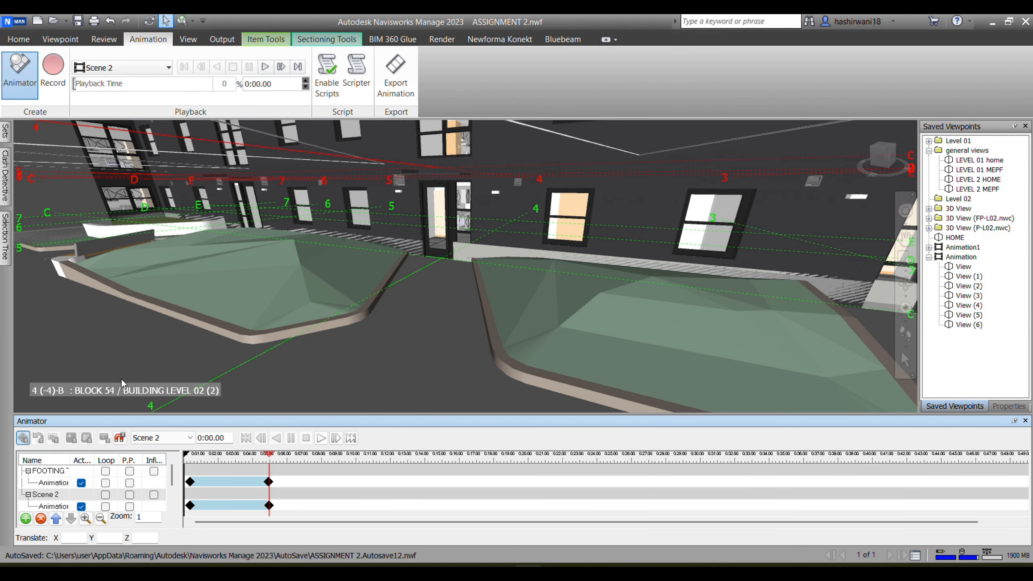
scroll(60, 501, down, 1)
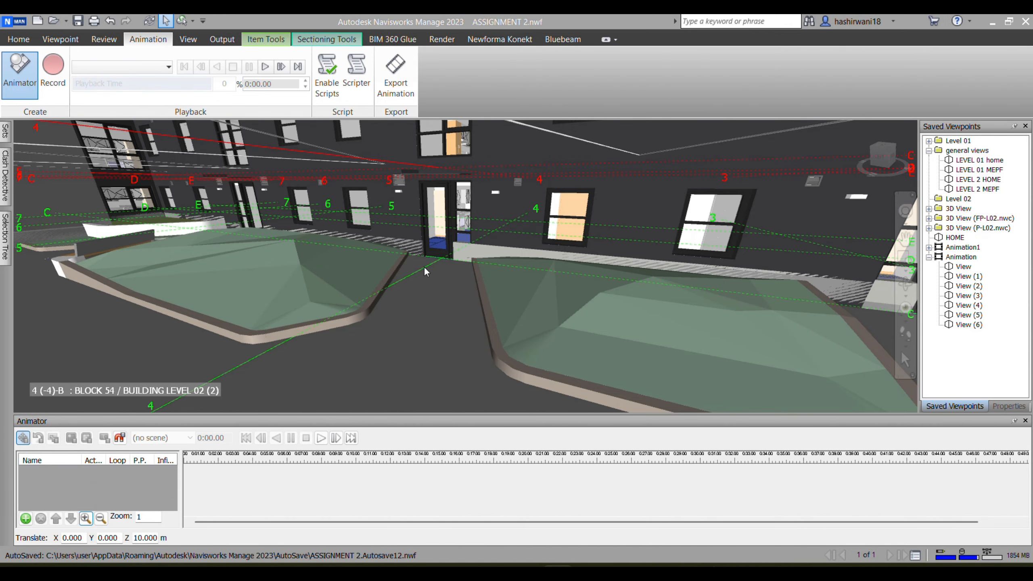
Add a new scene to the Animator with the view pulled back to the raised courtyard.
scroll(423, 265, down, 5)
scroll(413, 263, down, 5)
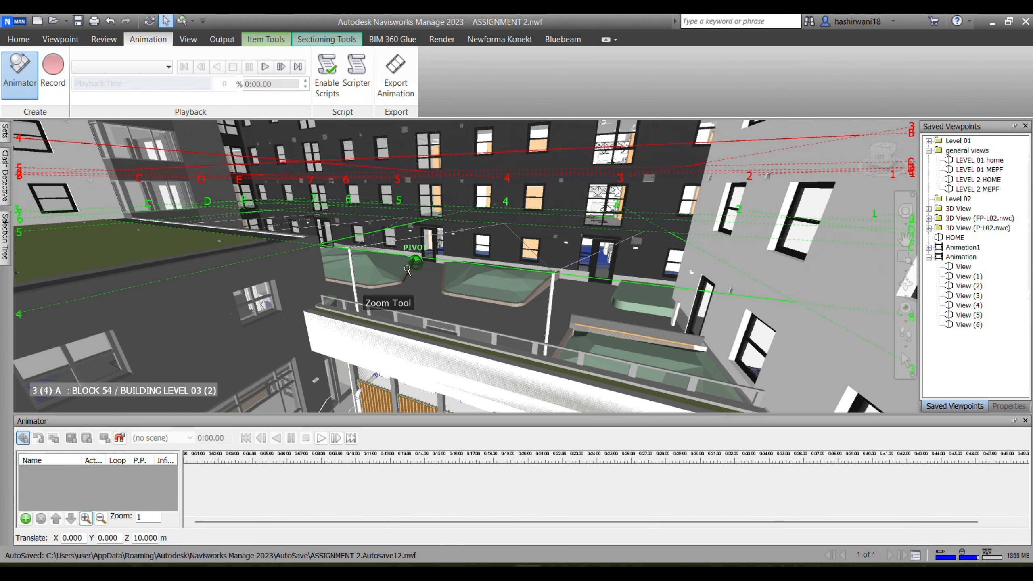
middle_drag(442, 258, 410, 285)
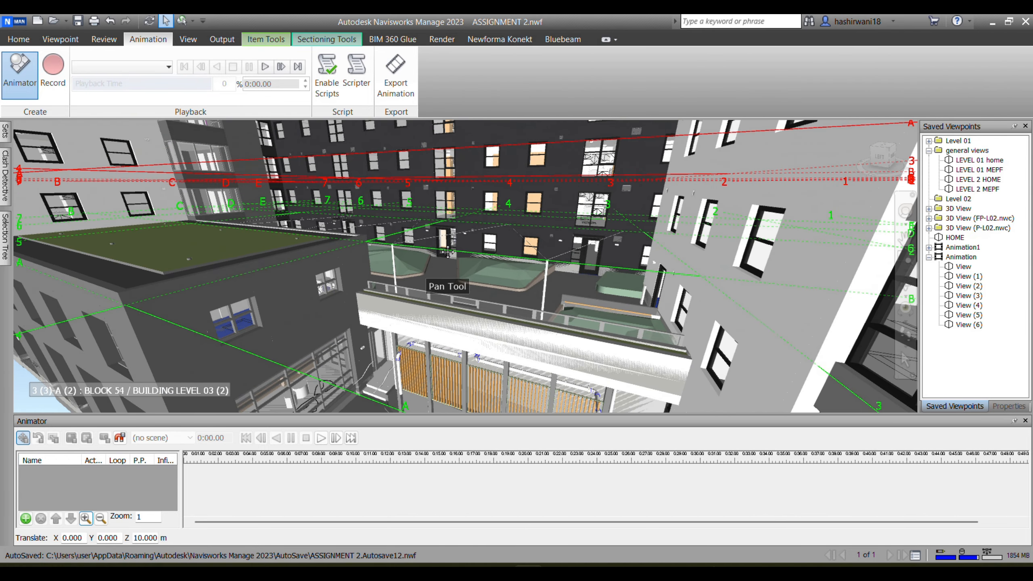
click(24, 518)
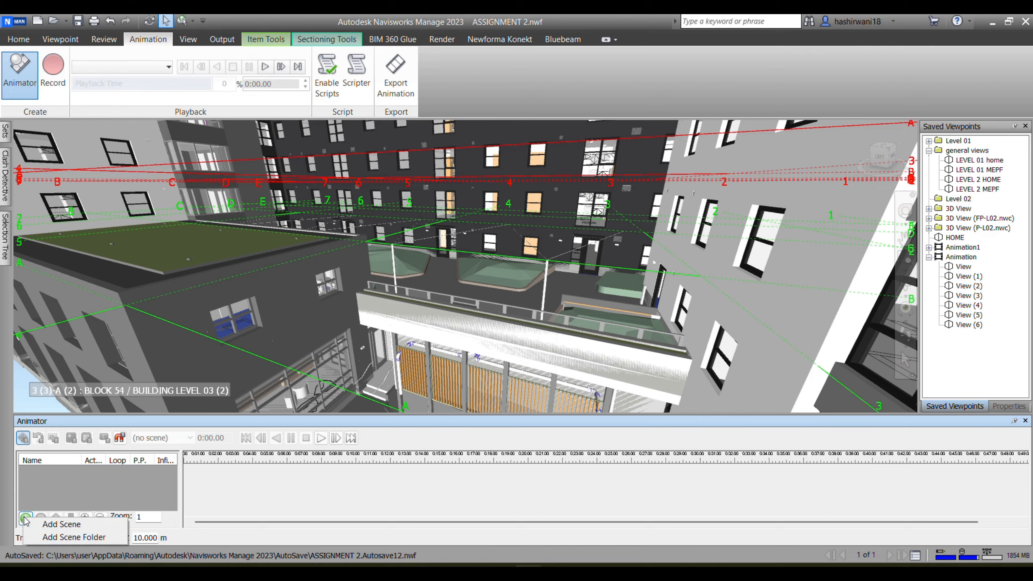
click(47, 522)
right_click(51, 472)
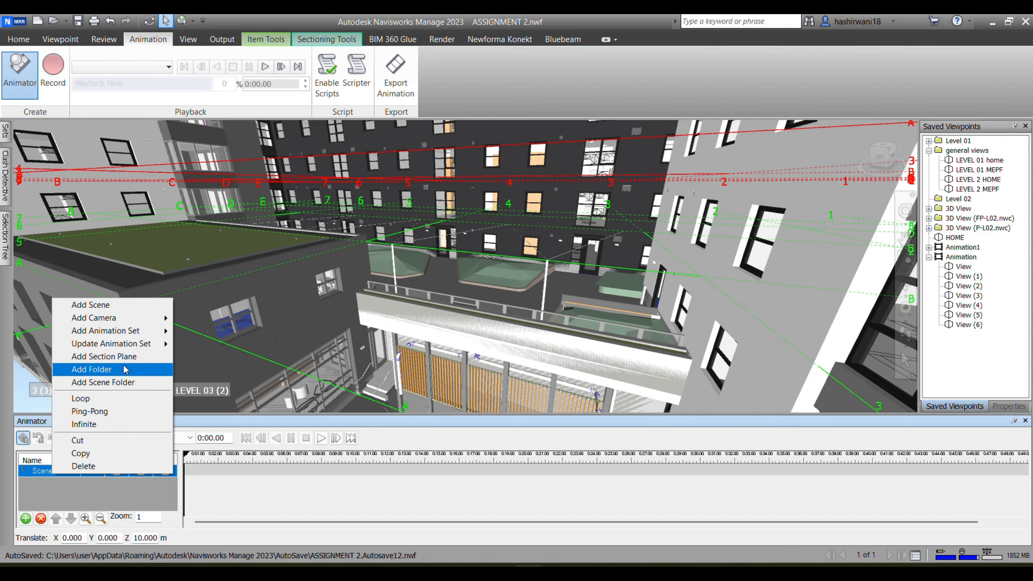
click(96, 492)
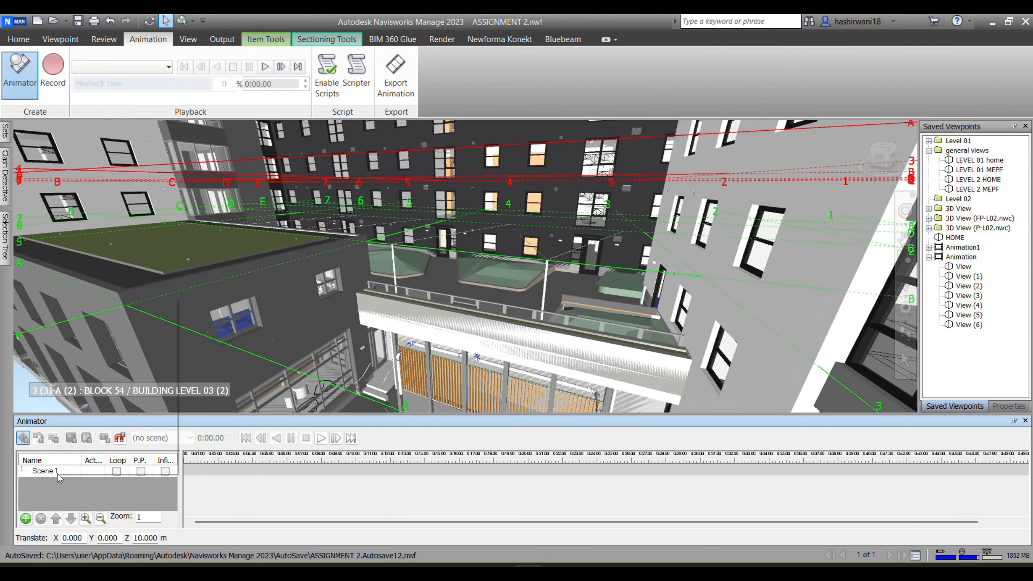
Add a blank camera to Scene 1 and select it.
right_click(57, 474)
mouse_move(123, 324)
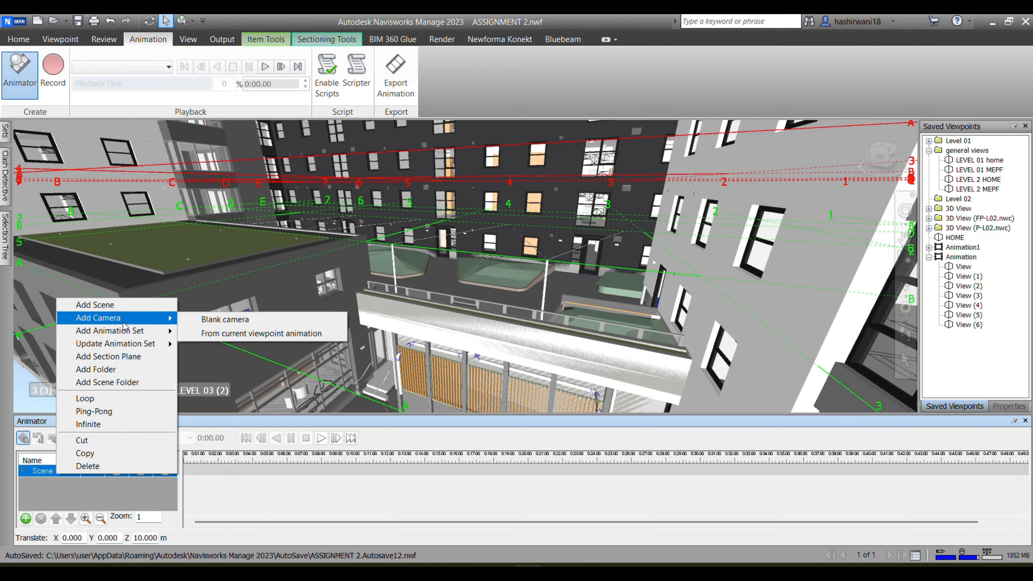
click(228, 320)
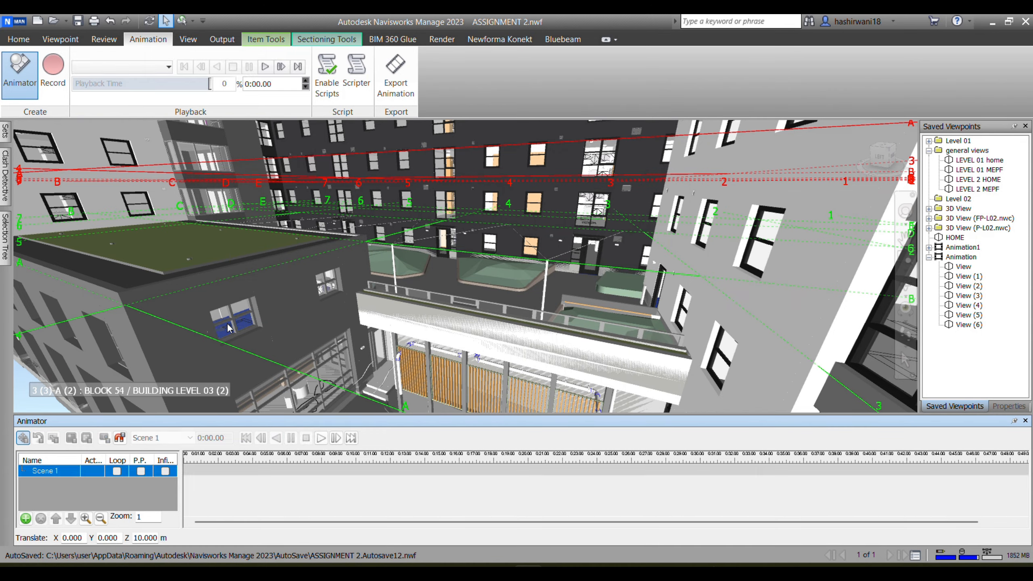
click(110, 502)
click(71, 487)
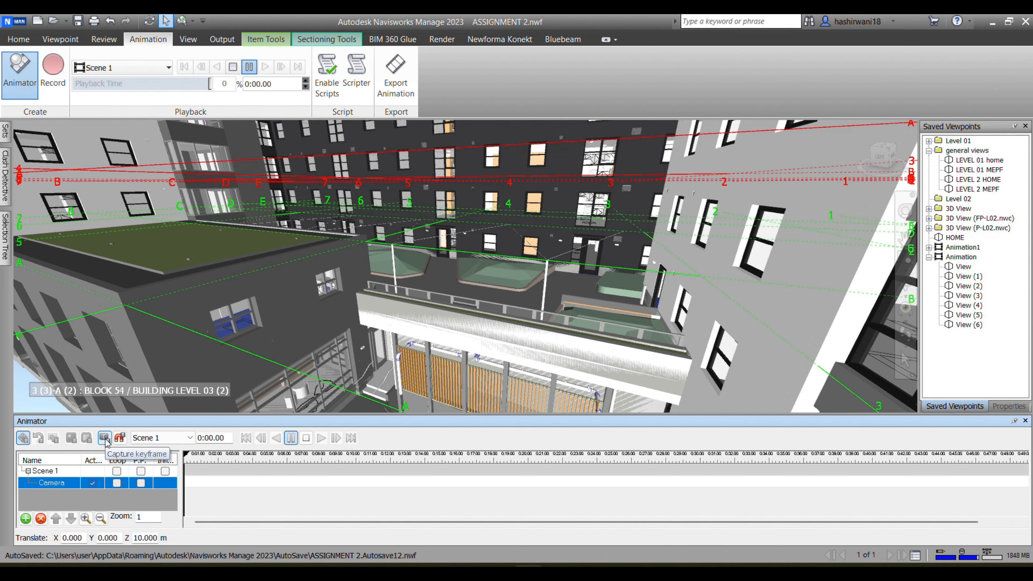
Frame the building's exterior with the courtyard opening in view and capture it as the camera's first keyframe at 0 seconds.
scroll(586, 251, down, 5)
mouse_move(586, 253)
middle_down()
mouse_move(459, 264)
mouse_move(498, 263)
mouse_move(537, 285)
middle_up()
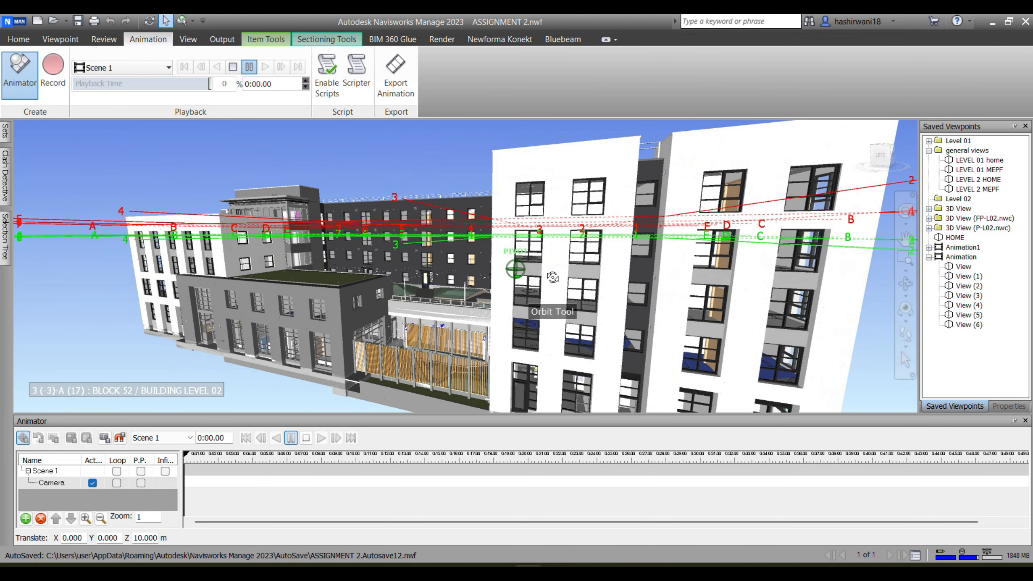
click(118, 438)
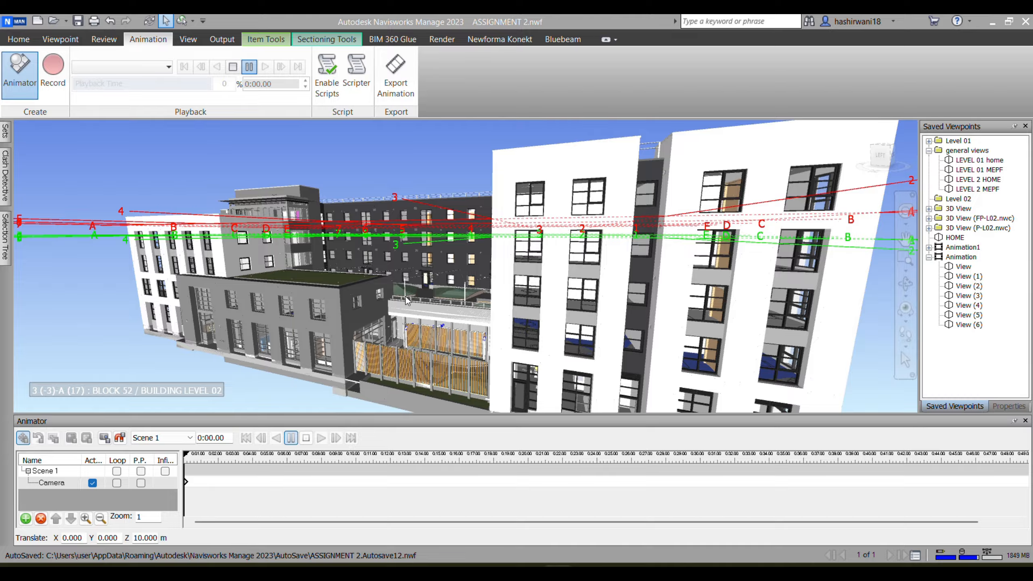
Set the time position to 5 seconds, move the view down beside the courtyard planters, and capture a keyframe.
drag(227, 442, 192, 441)
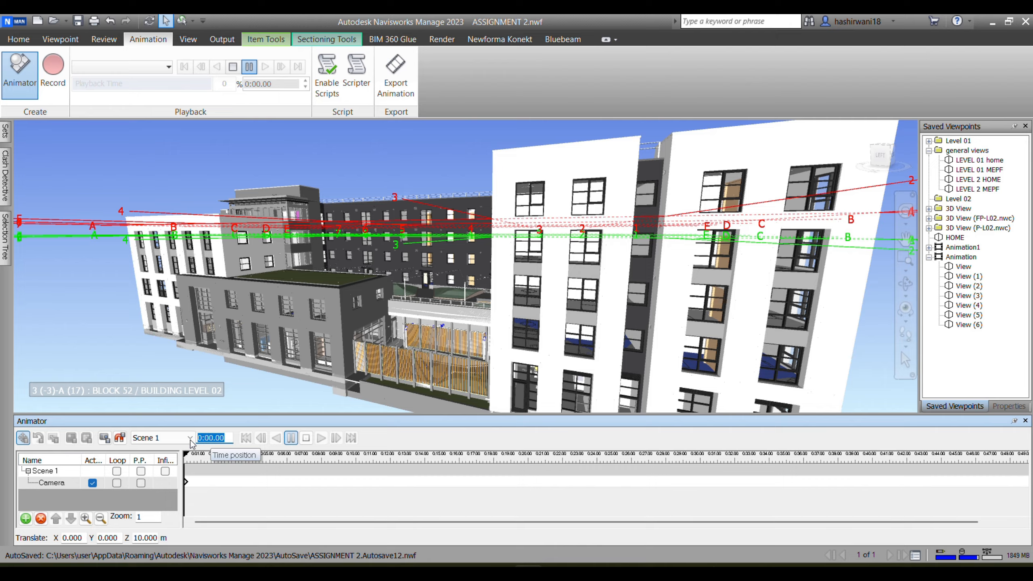
text(5)
key(Return)
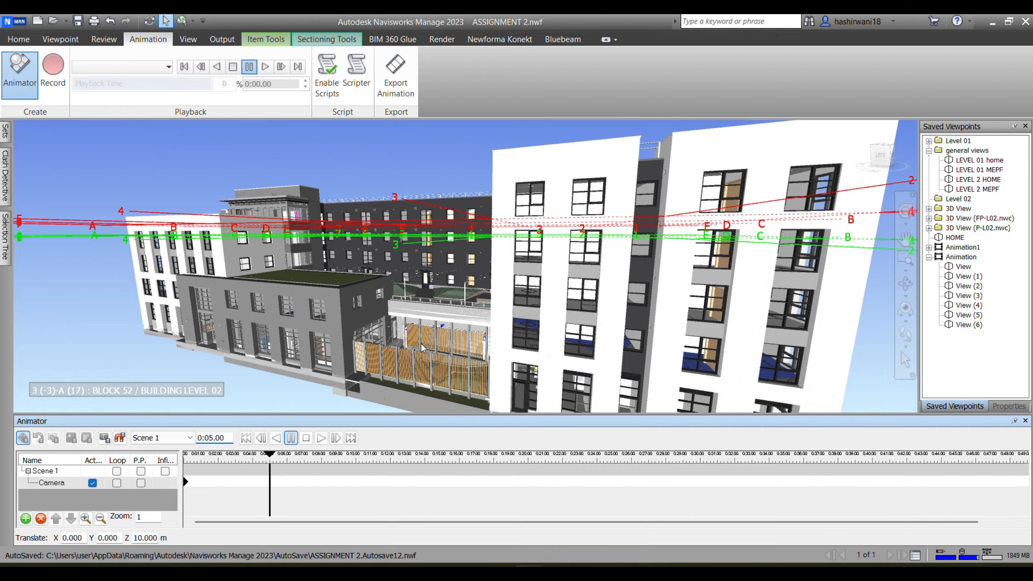
scroll(426, 312, up, 5)
scroll(428, 313, up, 6)
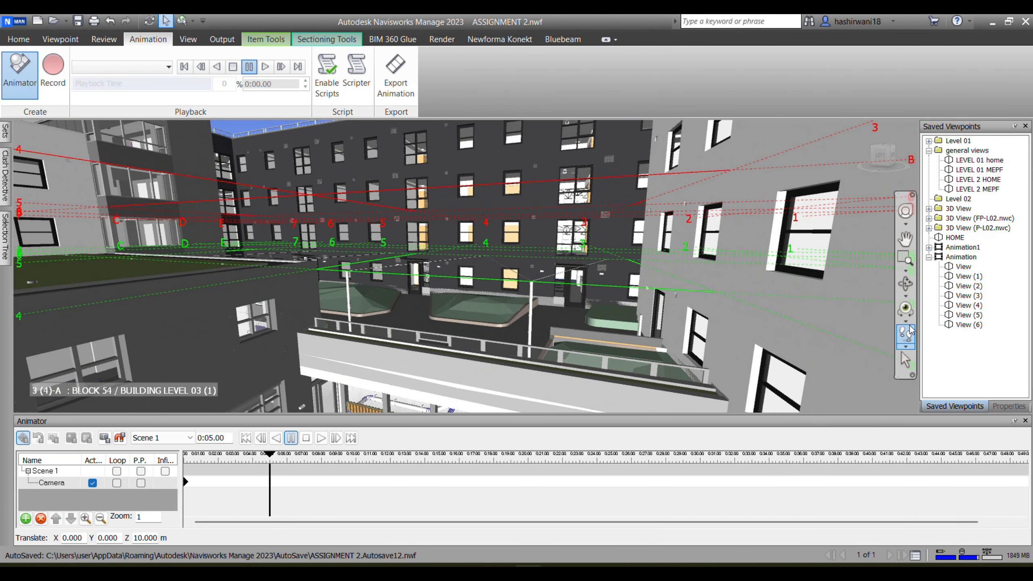
scroll(463, 325, up, 5)
scroll(468, 326, up, 5)
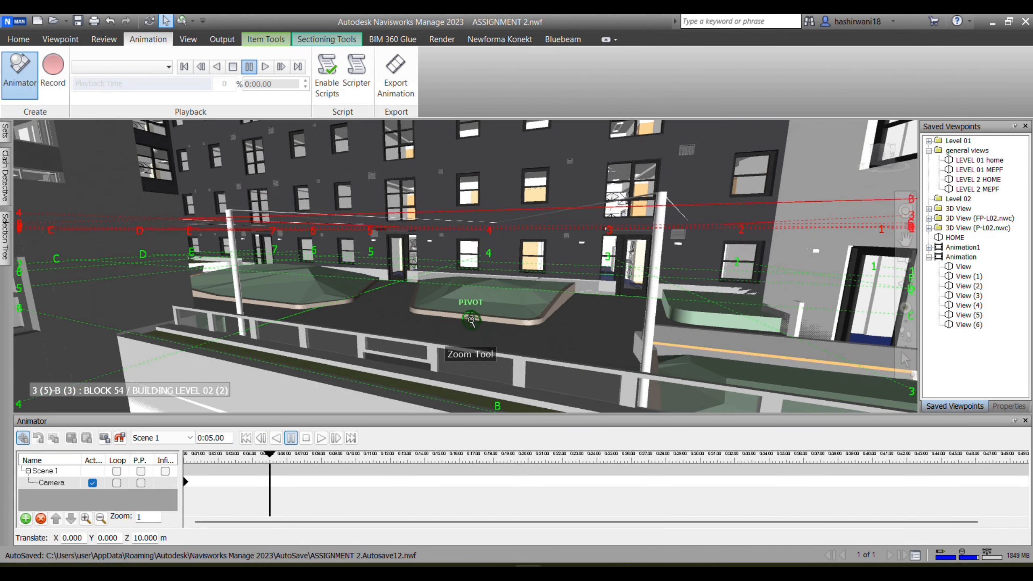
scroll(457, 372, up, 5)
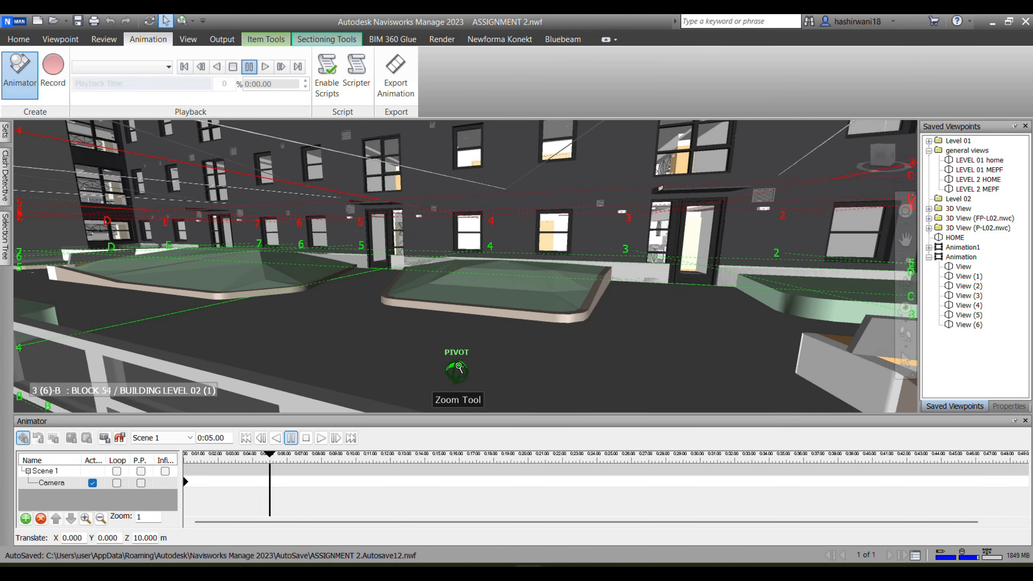
scroll(466, 358, down, 2)
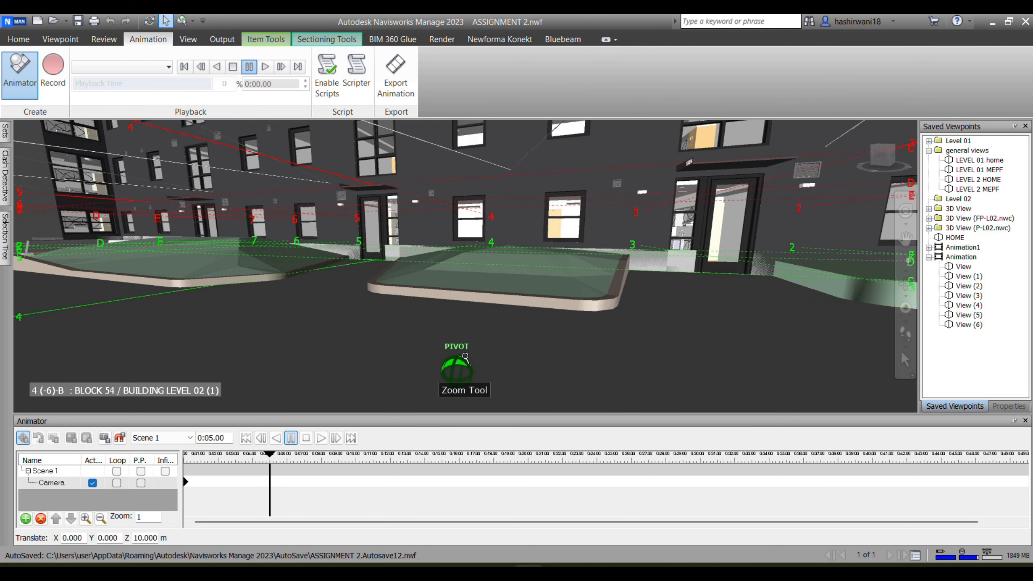
shift+middle_drag(492, 332, 490, 315)
scroll(488, 317, up, 1)
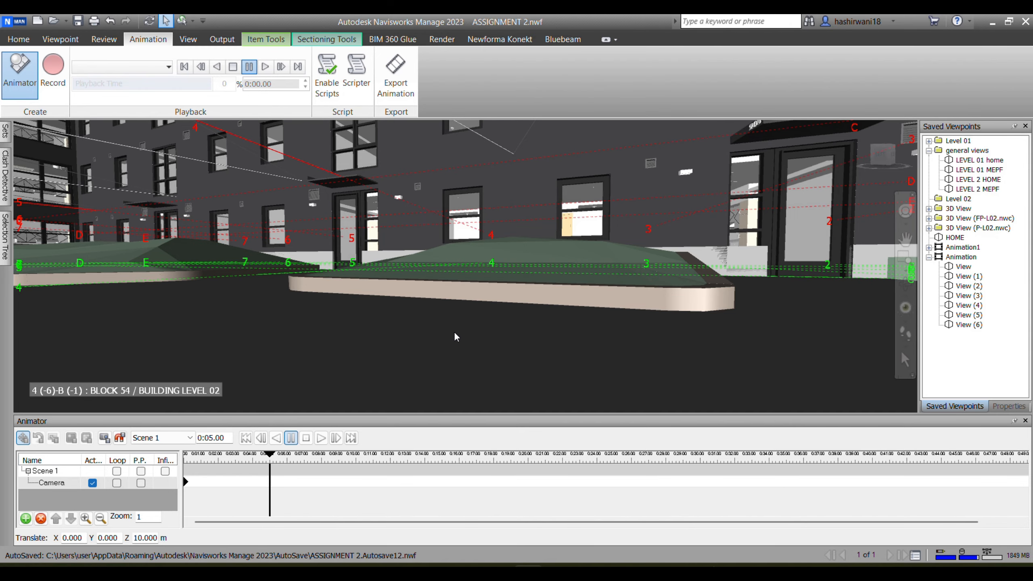
click(104, 438)
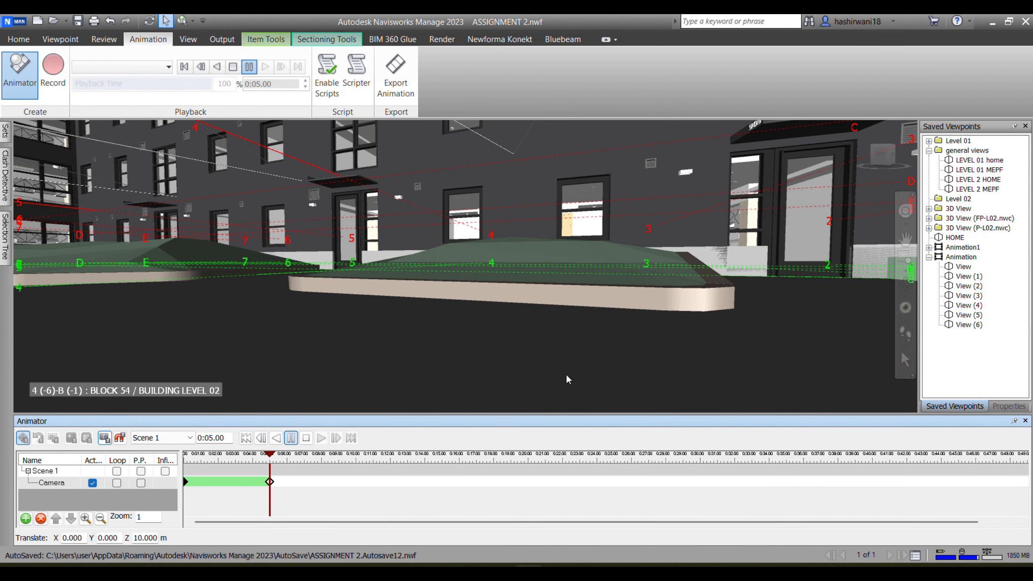
Set the Animator's time position to 8 seconds.
mouse_move(575, 373)
shift+middle_down()
mouse_move(364, 364)
mouse_move(385, 367)
mouse_move(387, 307)
mouse_move(393, 331)
shift+middle_up()
click(200, 438)
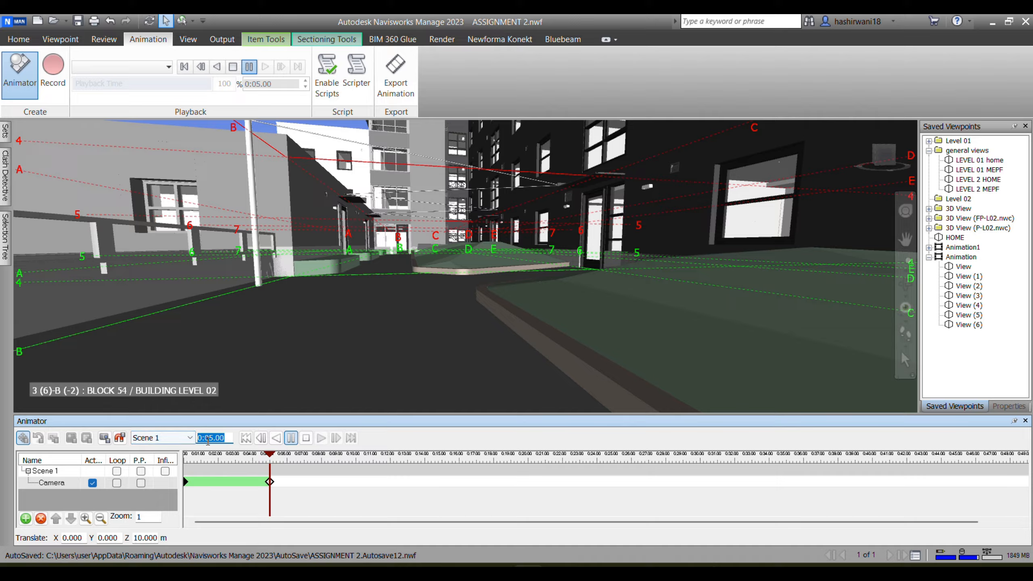
text(8)
key(Return)
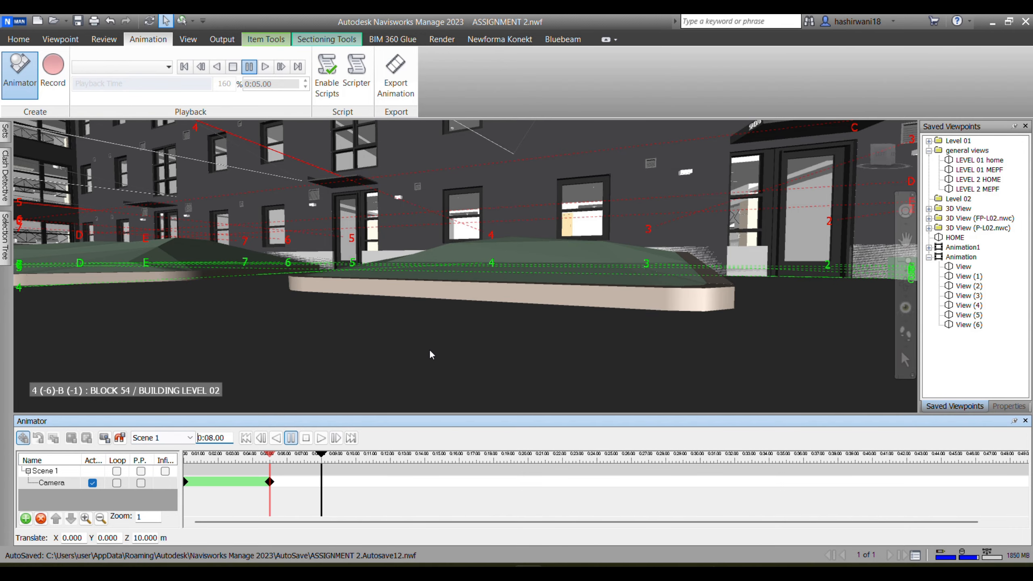
scroll(430, 351, up, 1)
middle_drag(514, 344, 489, 369)
scroll(487, 365, down, 2)
shift+middle_drag(579, 351, 390, 346)
mouse_move(387, 279)
middle_down()
mouse_move(385, 319)
mouse_move(396, 287)
middle_up()
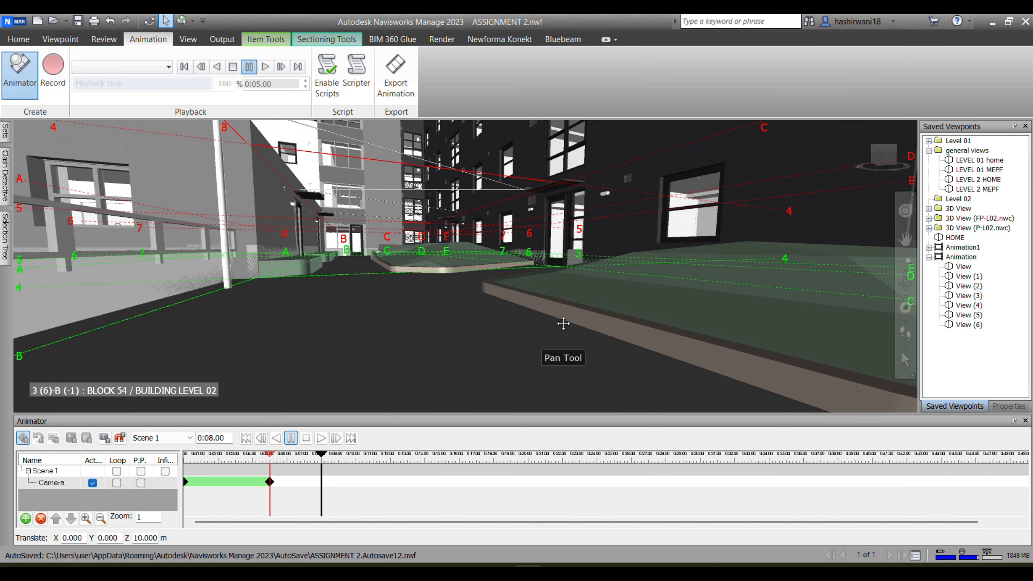
shift+middle_drag(562, 323, 516, 324)
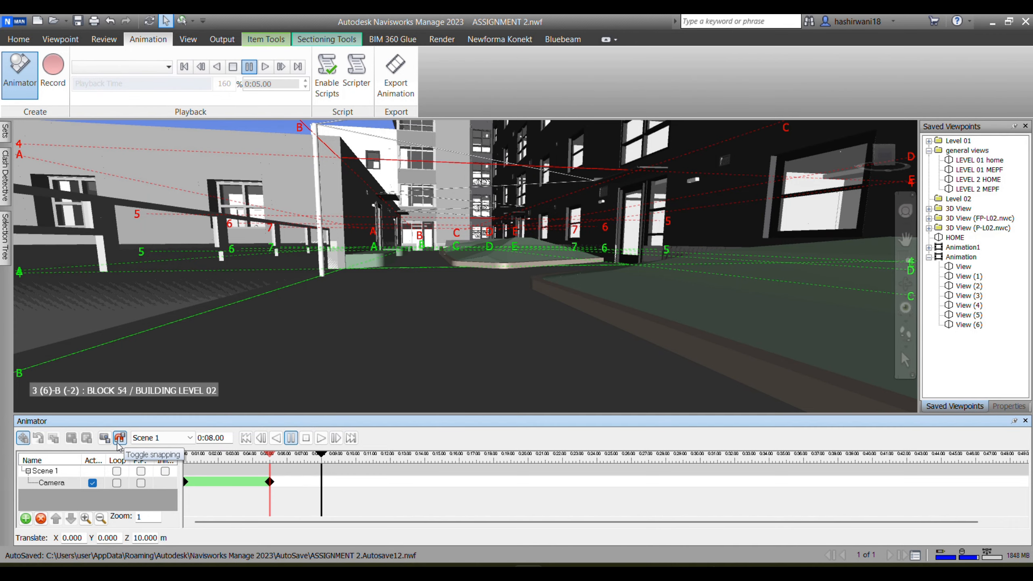
Select the camera, turn the view to look along the length of the courtyard, and capture a keyframe at 8 seconds.
double_click(66, 481)
click(165, 488)
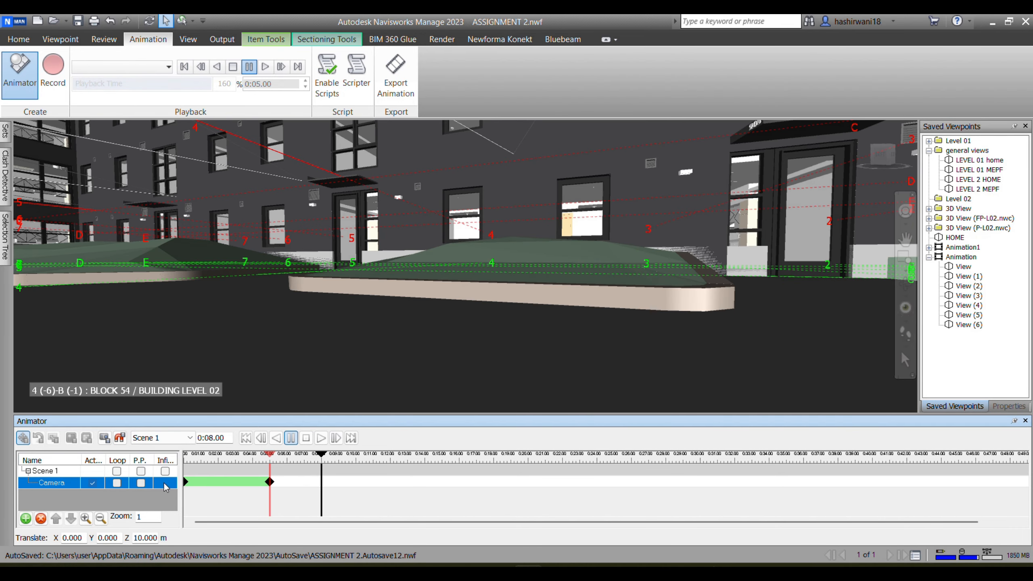
scroll(514, 384, up, 1)
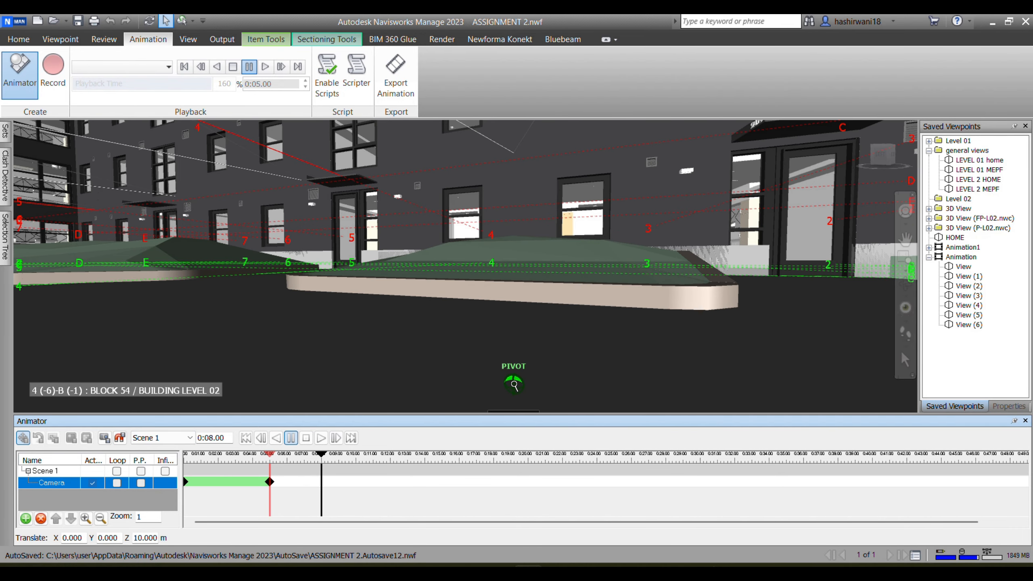
mouse_move(530, 396)
shift+middle_down()
mouse_move(548, 389)
mouse_move(498, 401)
mouse_move(370, 400)
shift+middle_up()
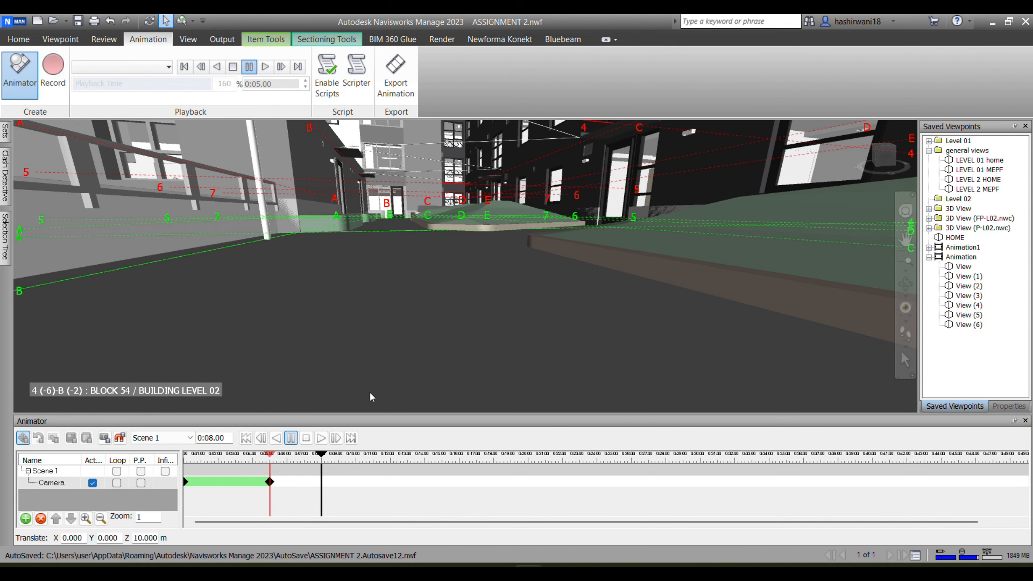
click(122, 440)
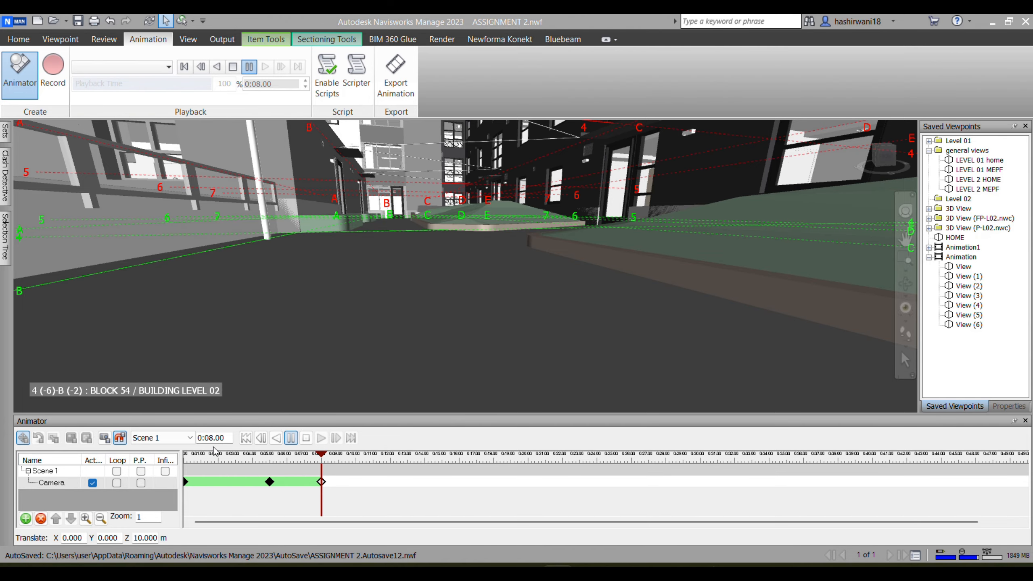
Set the time position to 11 seconds, advance the view along the courtyard to the next planter, and capture a keyframe.
drag(229, 437, 196, 437)
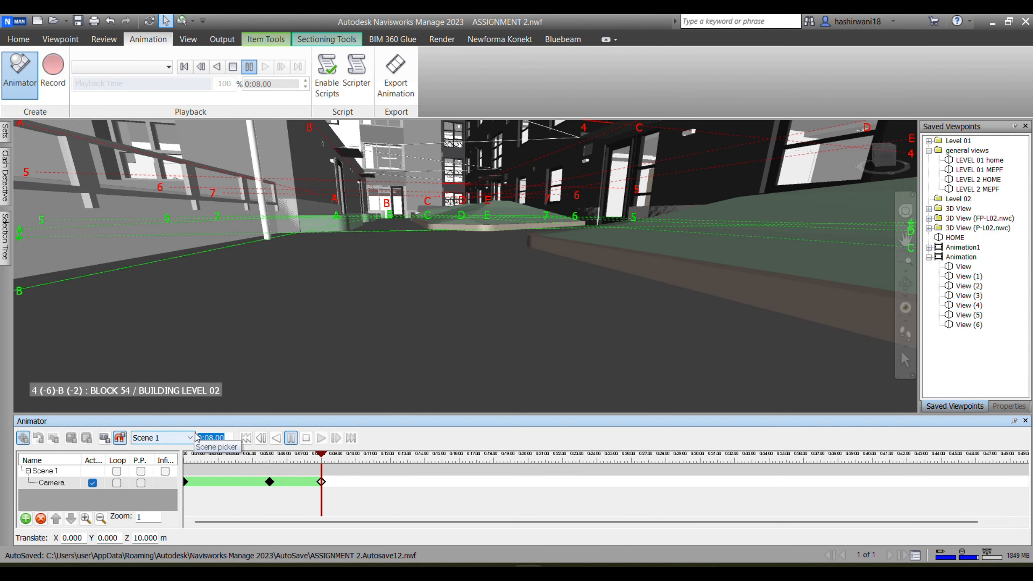
text(11)
key(Return)
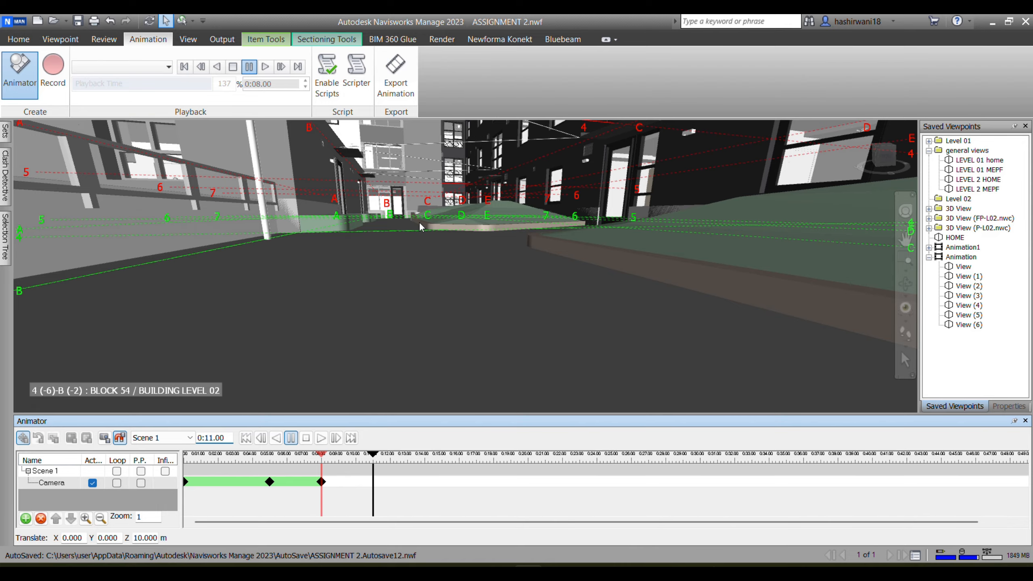
scroll(420, 223, up, 4)
mouse_move(419, 232)
middle_down()
mouse_move(406, 258)
mouse_move(408, 297)
mouse_move(397, 290)
middle_up()
scroll(395, 289, up, 3)
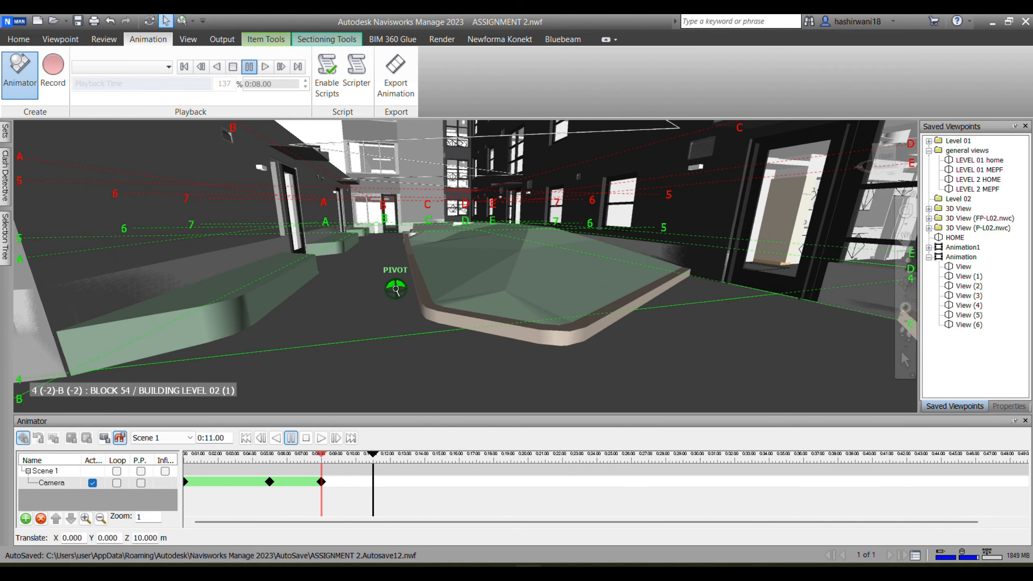
scroll(395, 289, up, 1)
click(104, 437)
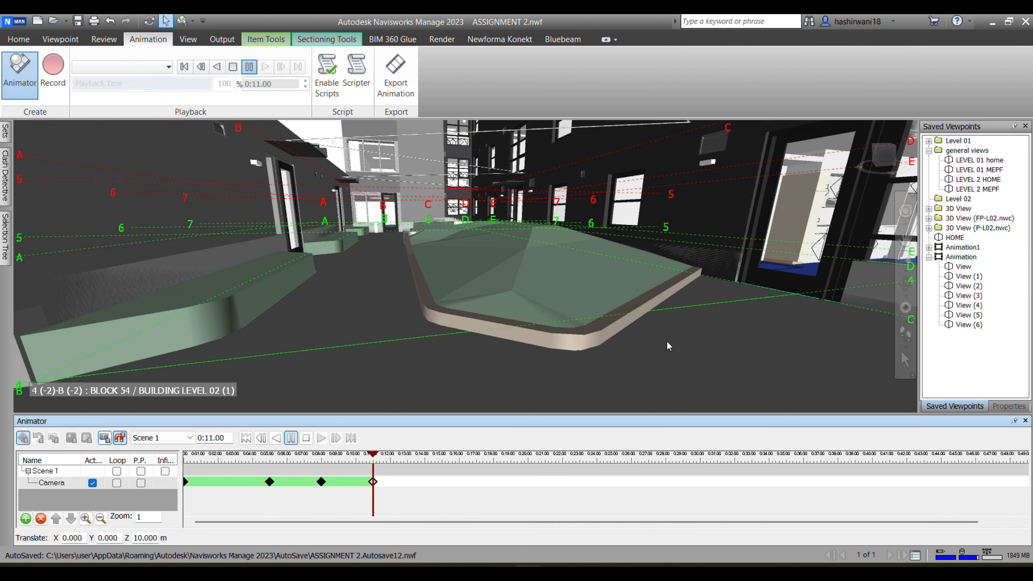
double_click(228, 438)
text(2)
key(Return)
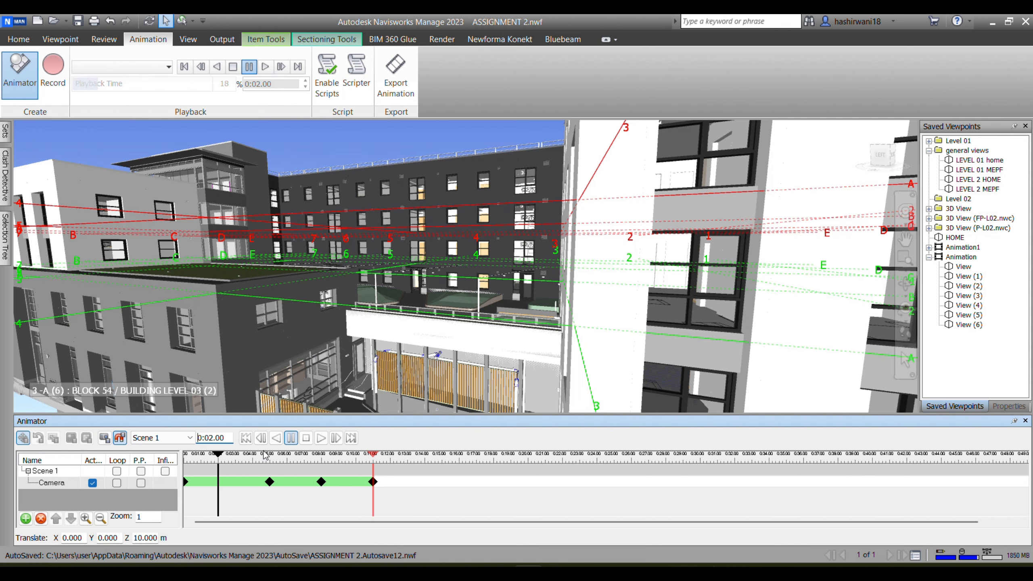
Set the time position to 13 seconds, turn the view toward the building's glazed doorway, and capture a keyframe.
double_click(225, 438)
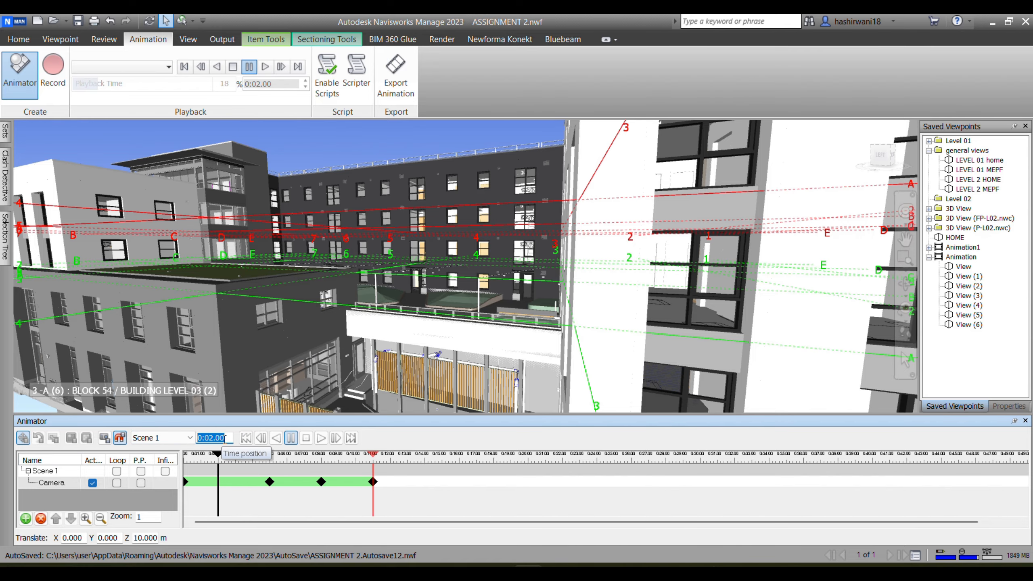
text(13)
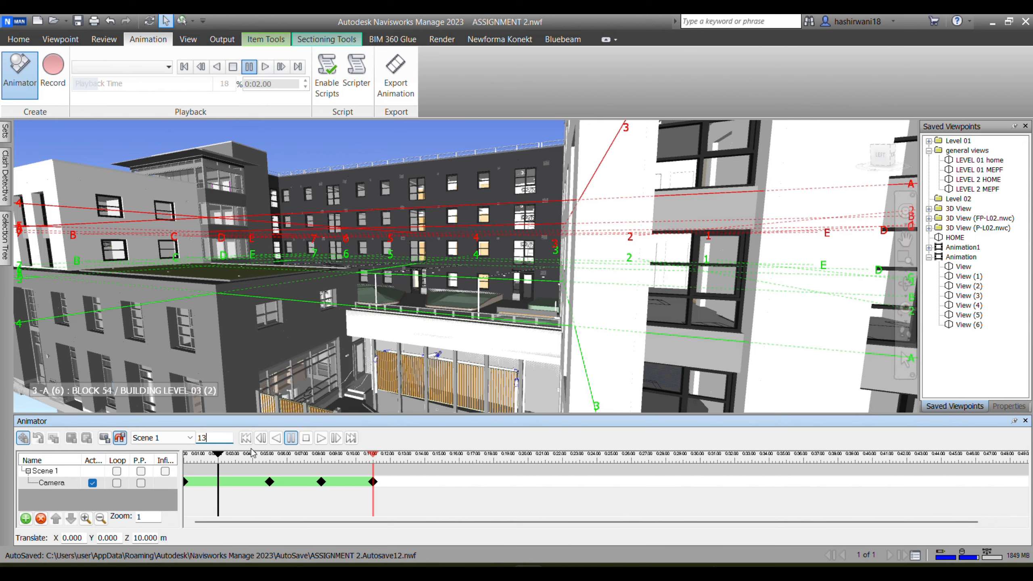
key(Return)
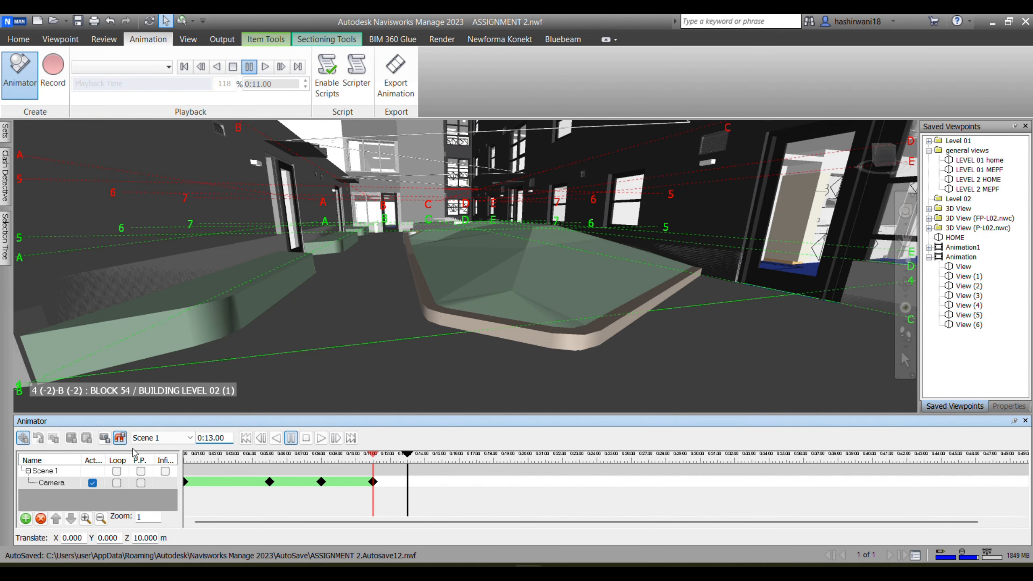
mouse_move(447, 386)
shift+middle_down()
mouse_move(529, 385)
mouse_move(615, 341)
mouse_move(574, 354)
mouse_move(599, 321)
mouse_move(583, 325)
shift+middle_up()
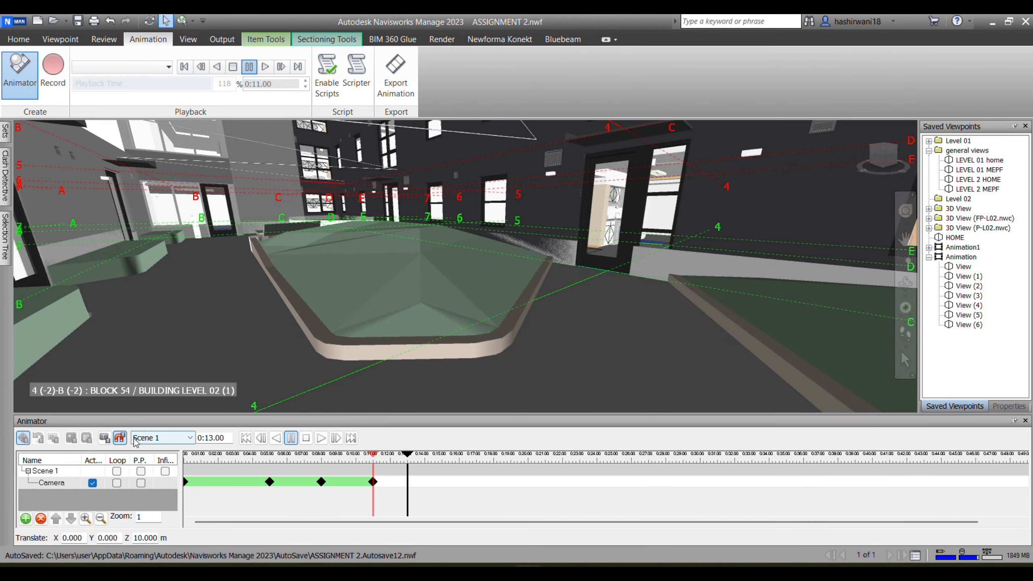
click(112, 437)
scroll(612, 264, up, 3)
middle_drag(612, 264, 653, 302)
scroll(620, 277, up, 2)
scroll(602, 273, up, 2)
scroll(611, 302, up, 2)
scroll(620, 290, up, 3)
scroll(661, 282, up, 2)
scroll(661, 284, up, 1)
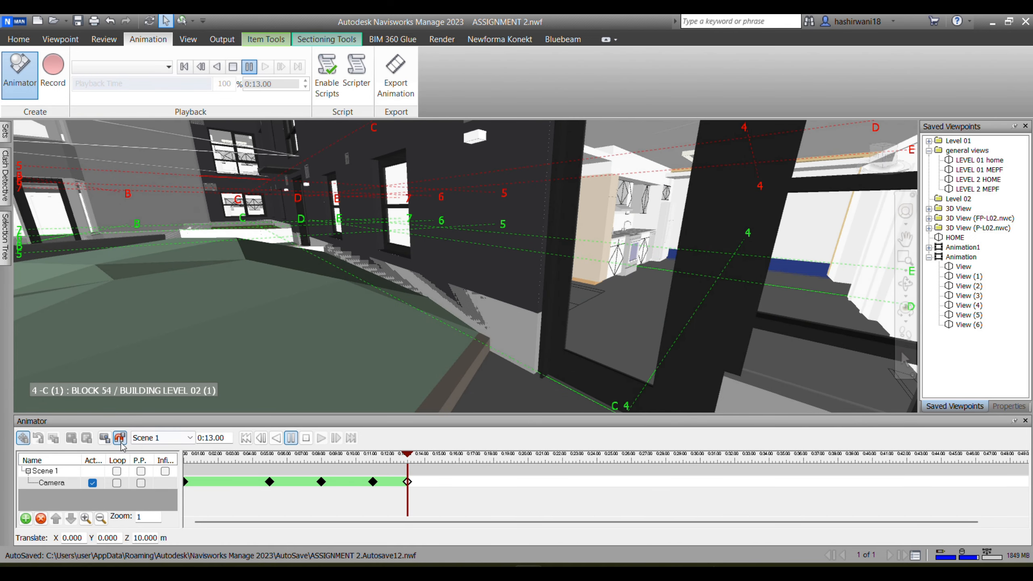
click(227, 438)
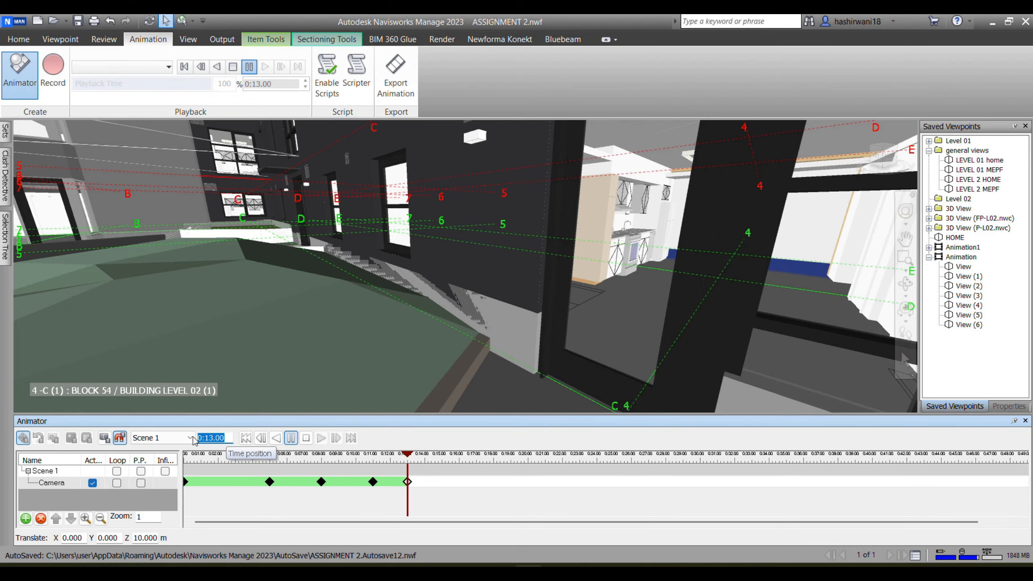
text(18)
key(Return)
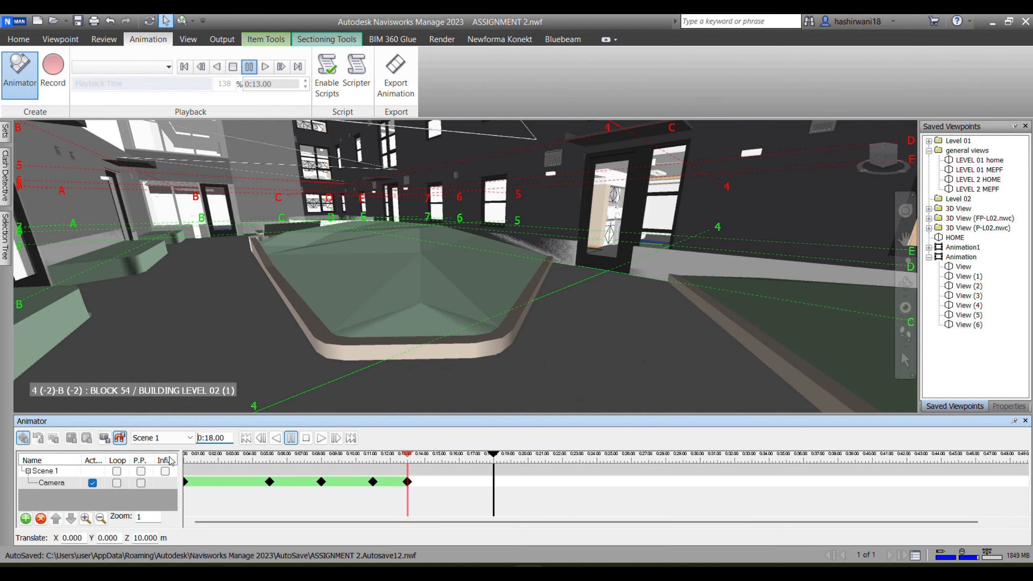
middle_drag(525, 338, 557, 324)
scroll(569, 301, up, 5)
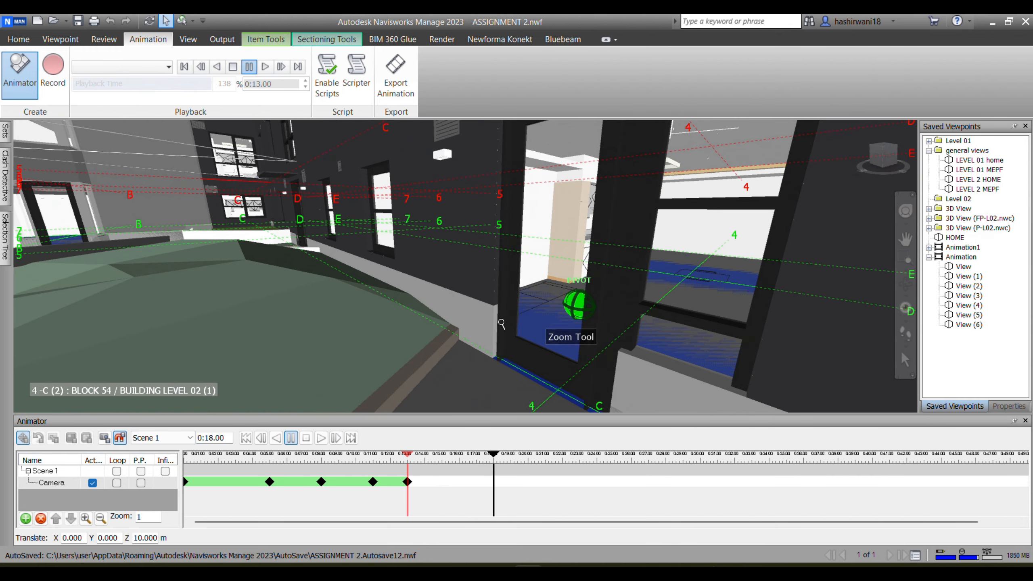
Set the time position to 16 seconds, move the view closer to the glazed doorway, and capture a keyframe.
click(228, 439)
drag(228, 439, 205, 434)
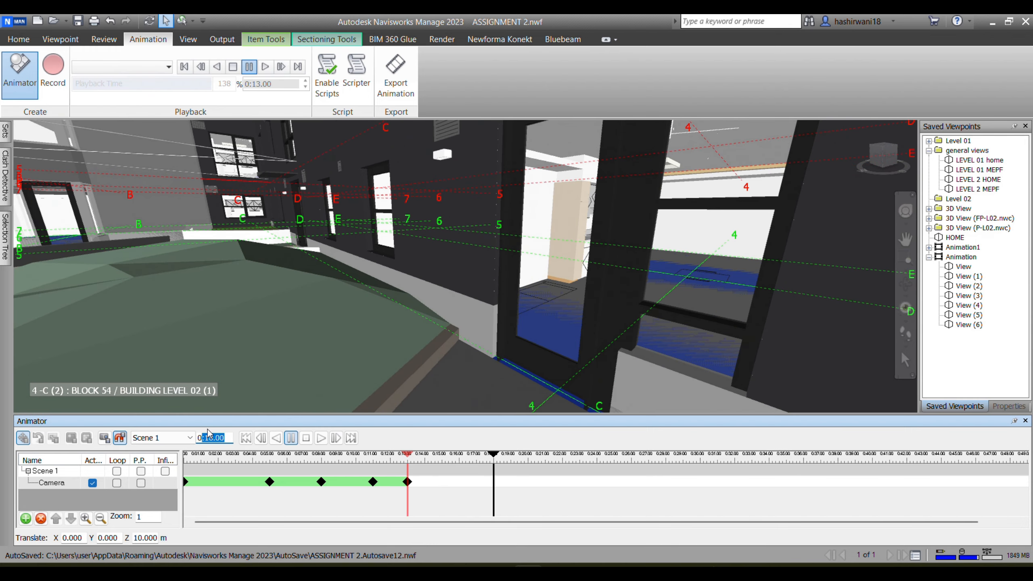
text(16)
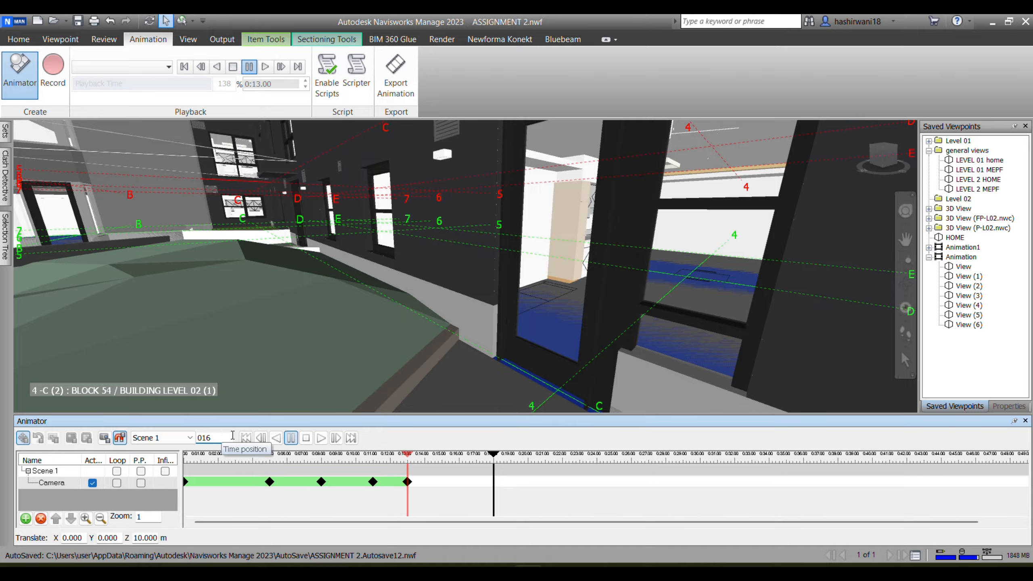
key(Return)
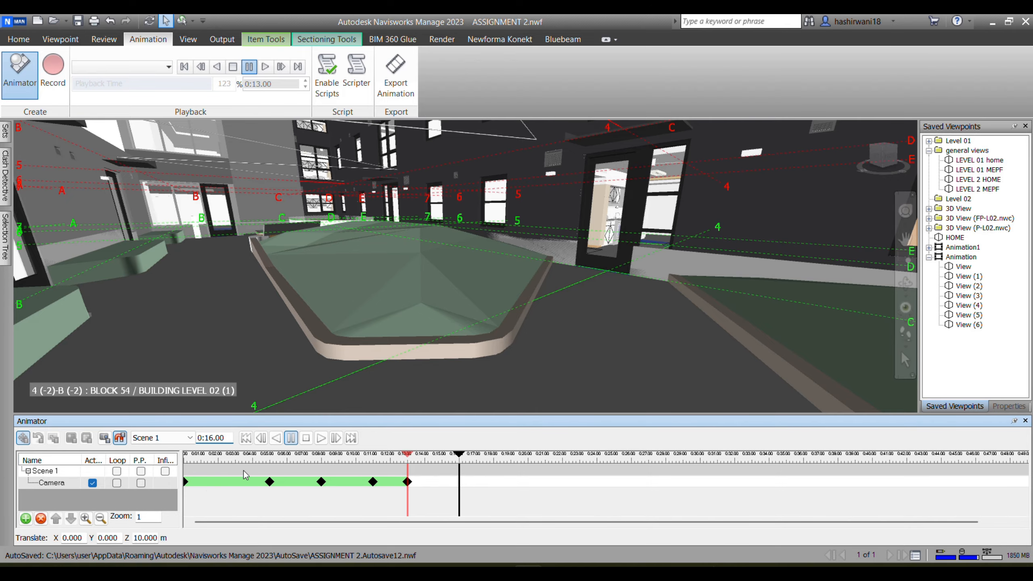
scroll(667, 220, up, 5)
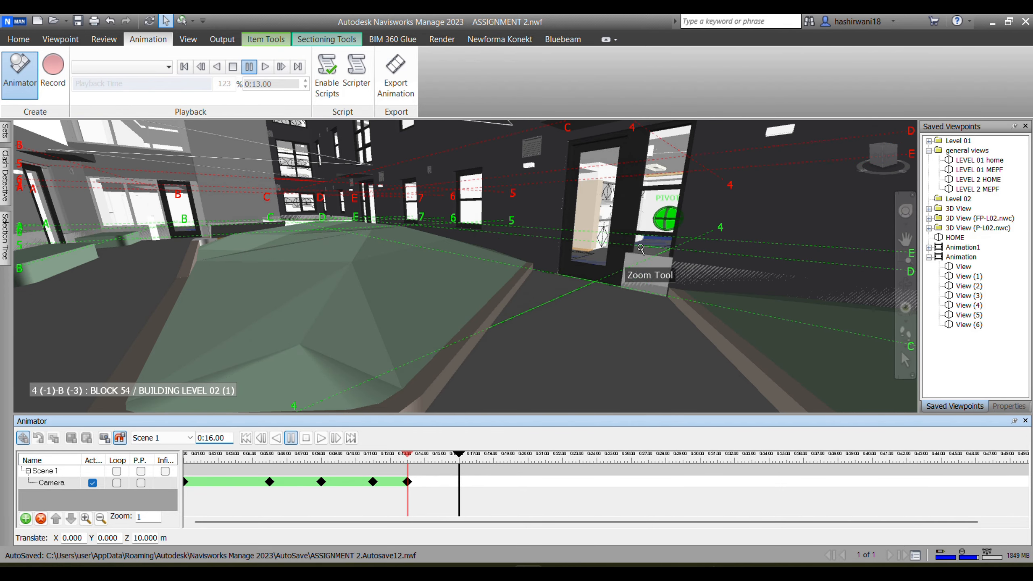
scroll(517, 248, up, 1)
middle_drag(516, 248, 563, 275)
scroll(577, 277, up, 3)
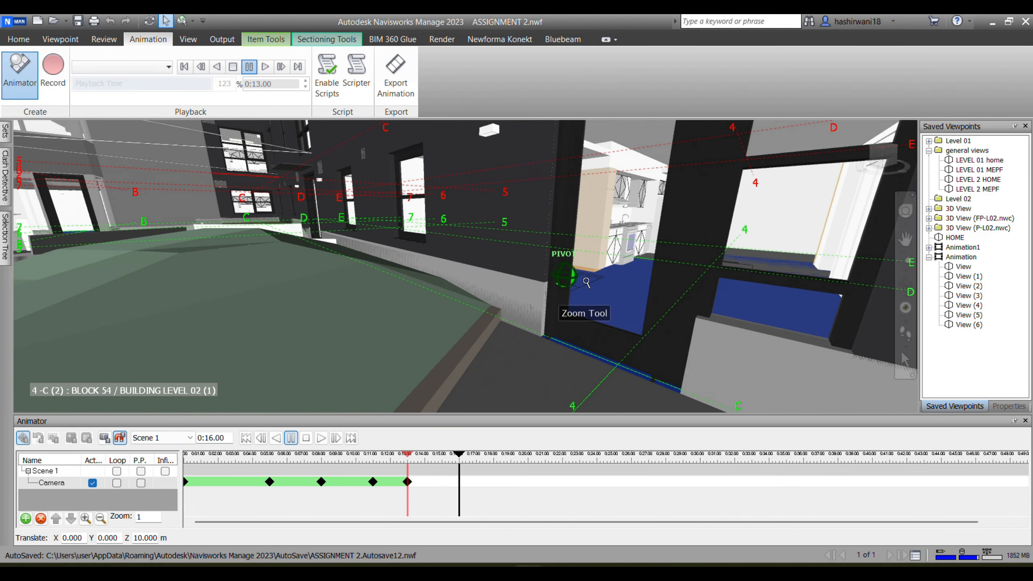
scroll(573, 282, down, 2)
middle_drag(572, 282, 561, 286)
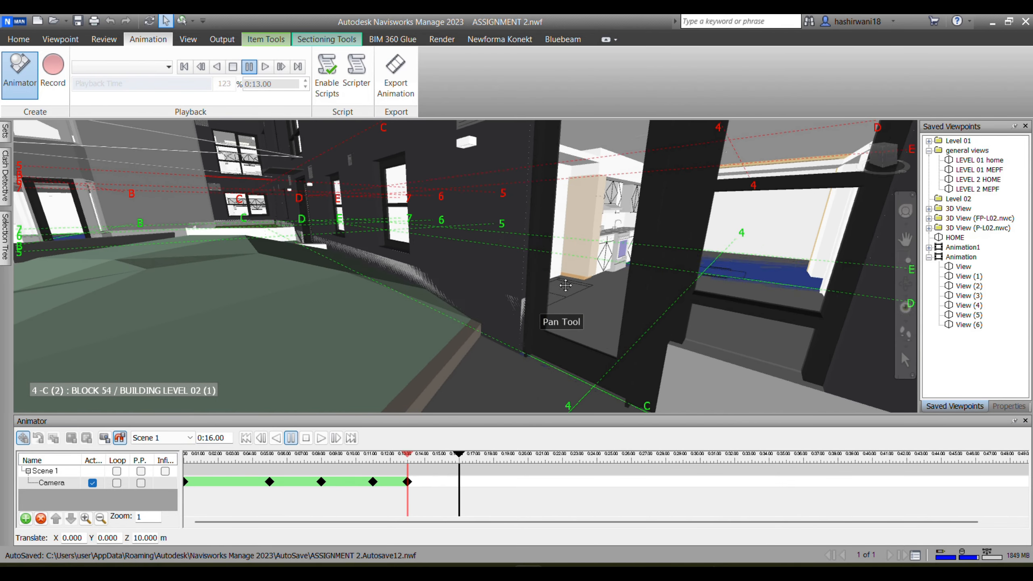
click(104, 443)
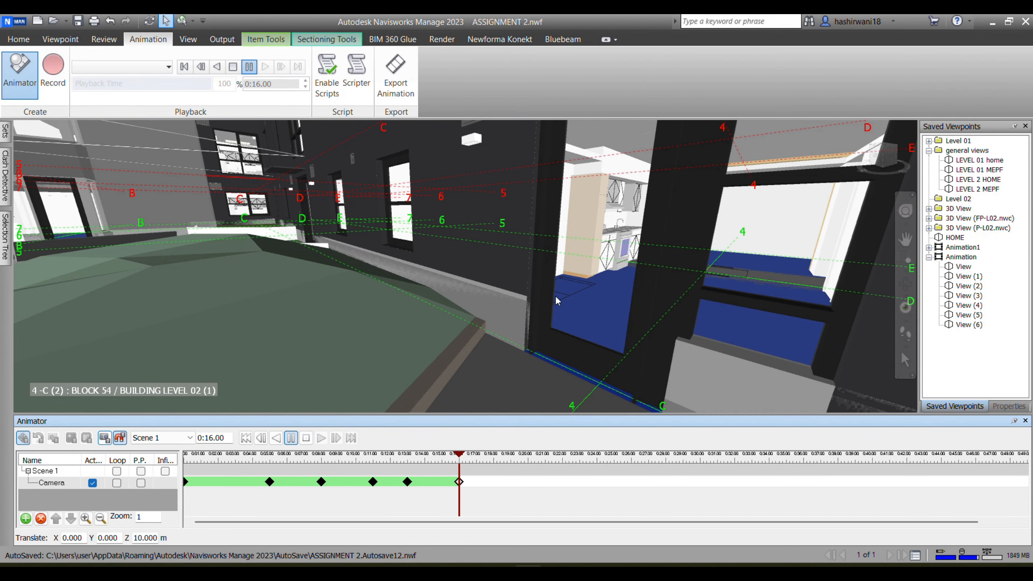
Select the glazed door and add it to Scene 1 as an animation set from the current selection.
click(649, 296)
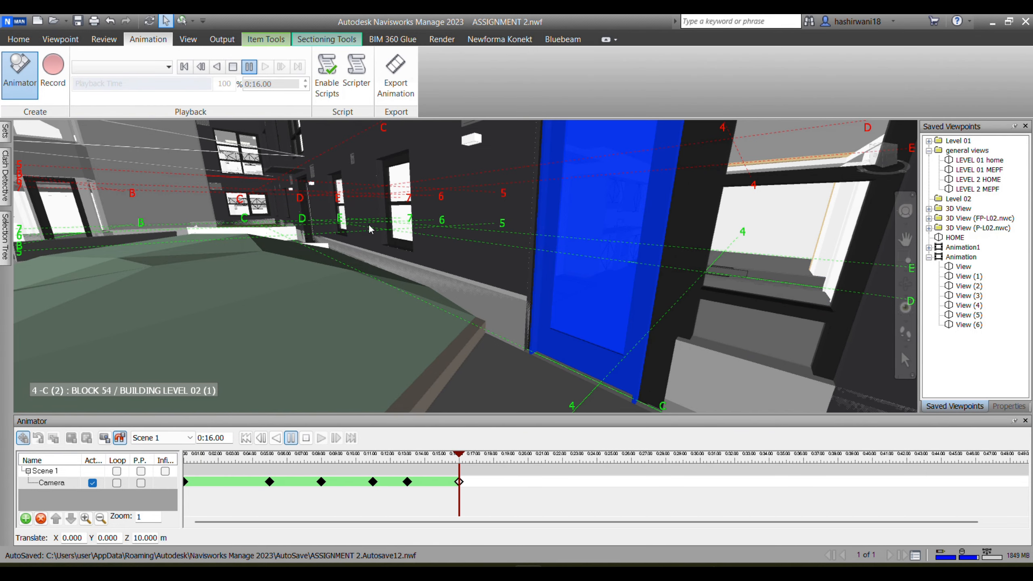
click(269, 43)
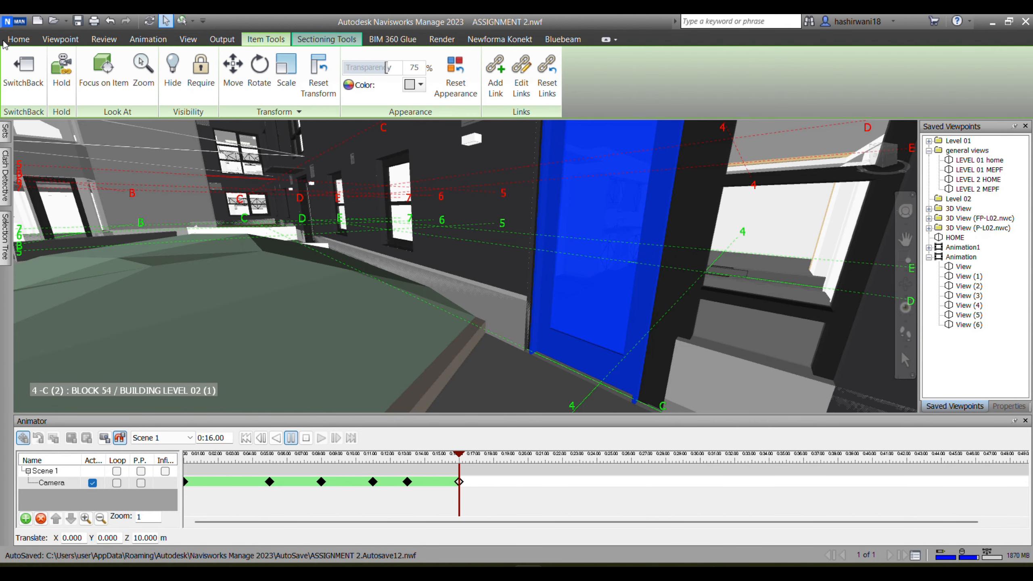
click(18, 40)
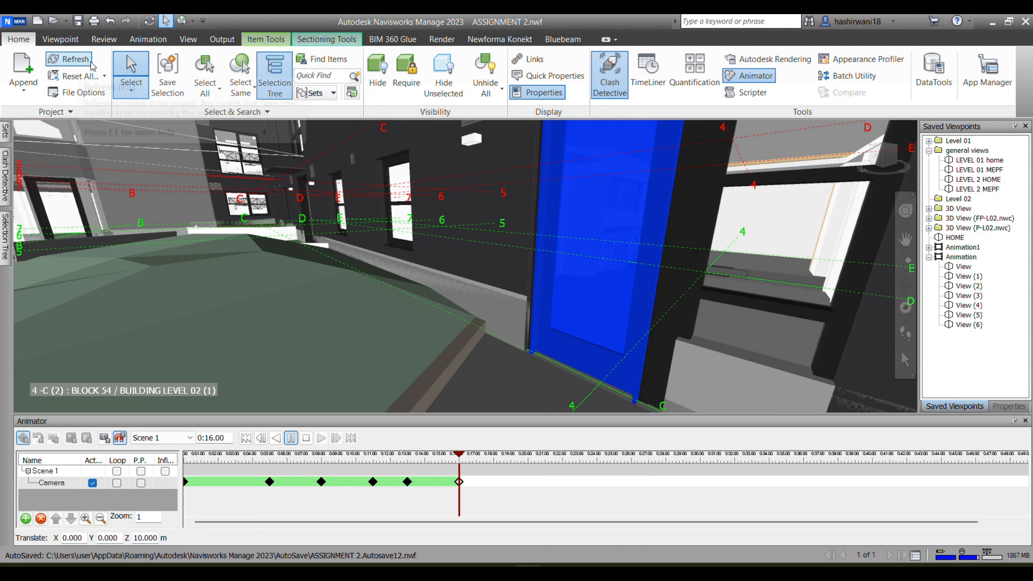
click(327, 39)
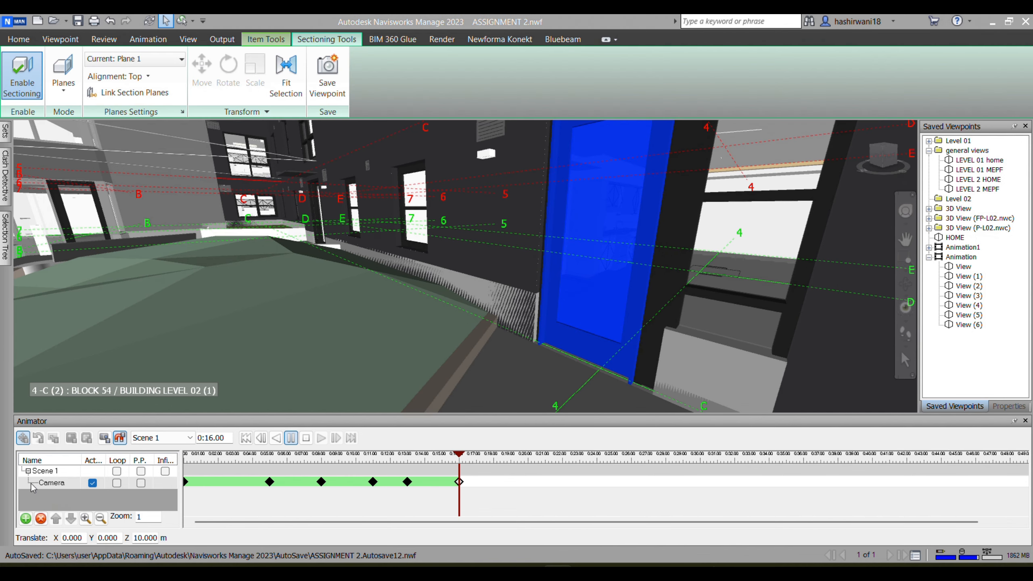
right_click(49, 483)
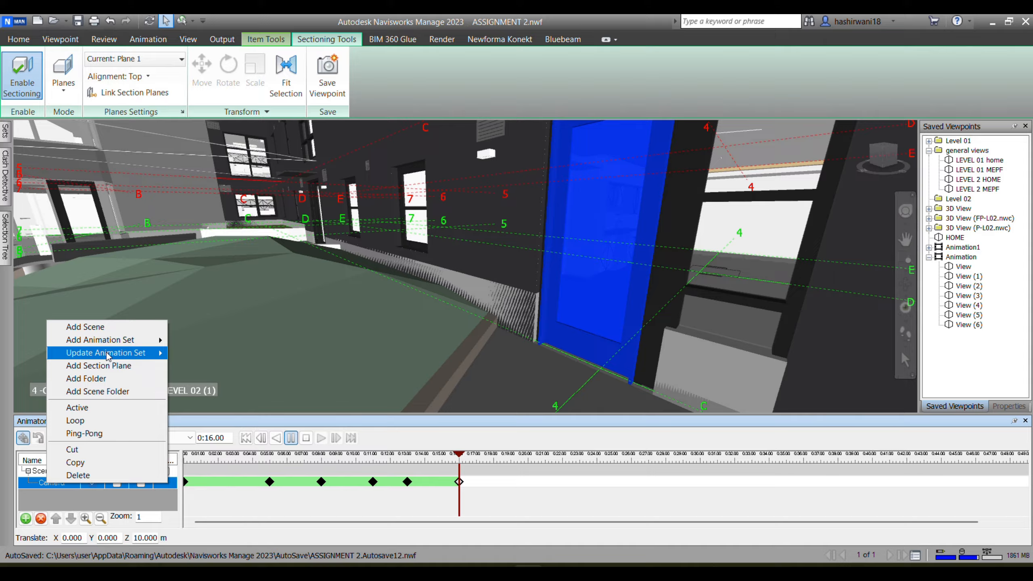
mouse_move(114, 343)
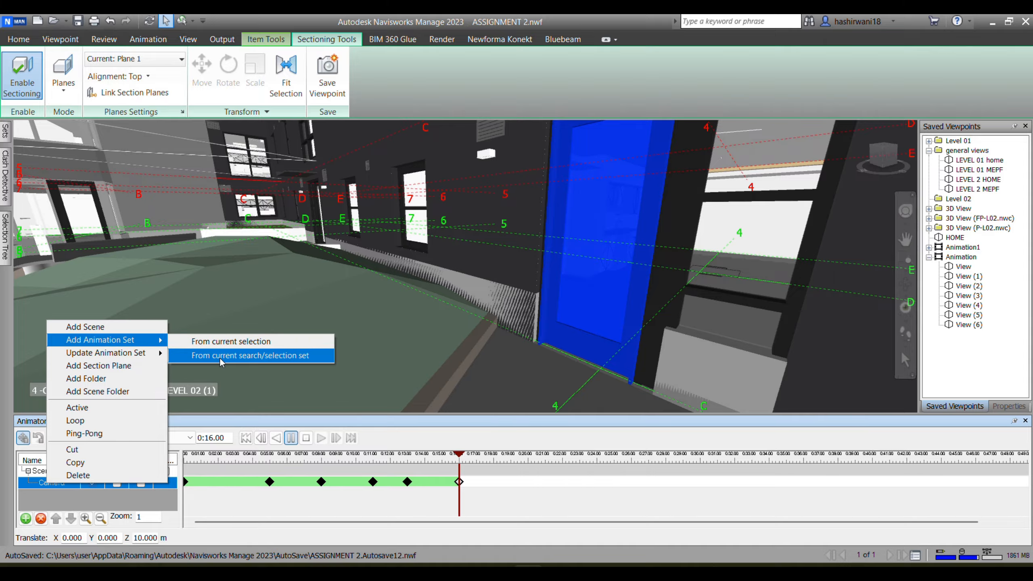
click(226, 346)
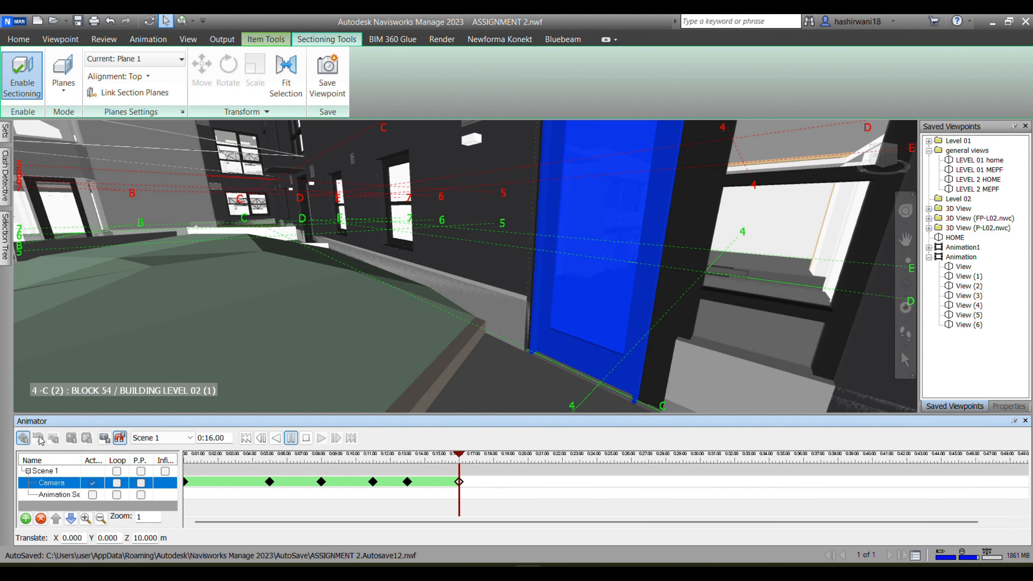
click(34, 497)
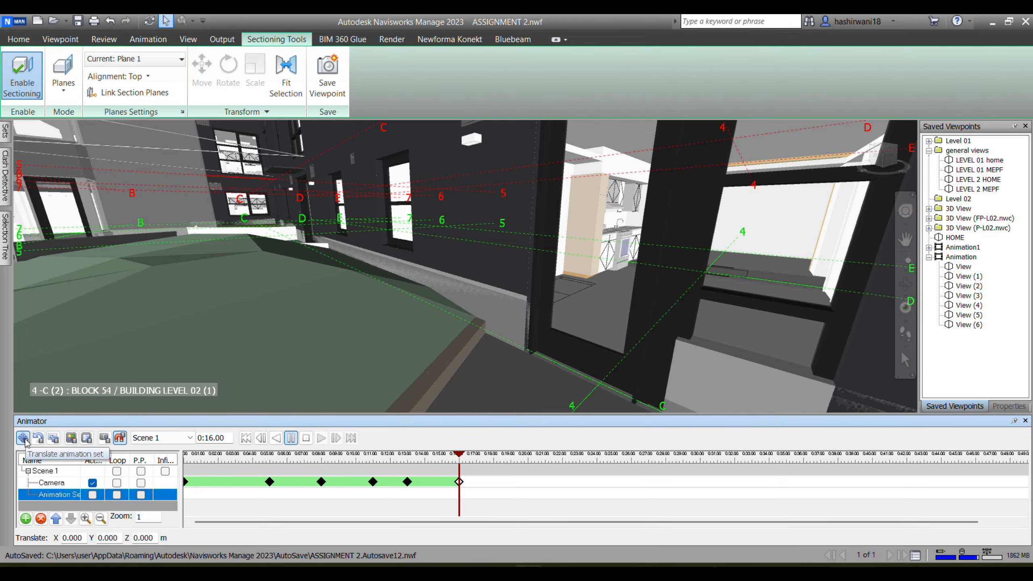
click(38, 437)
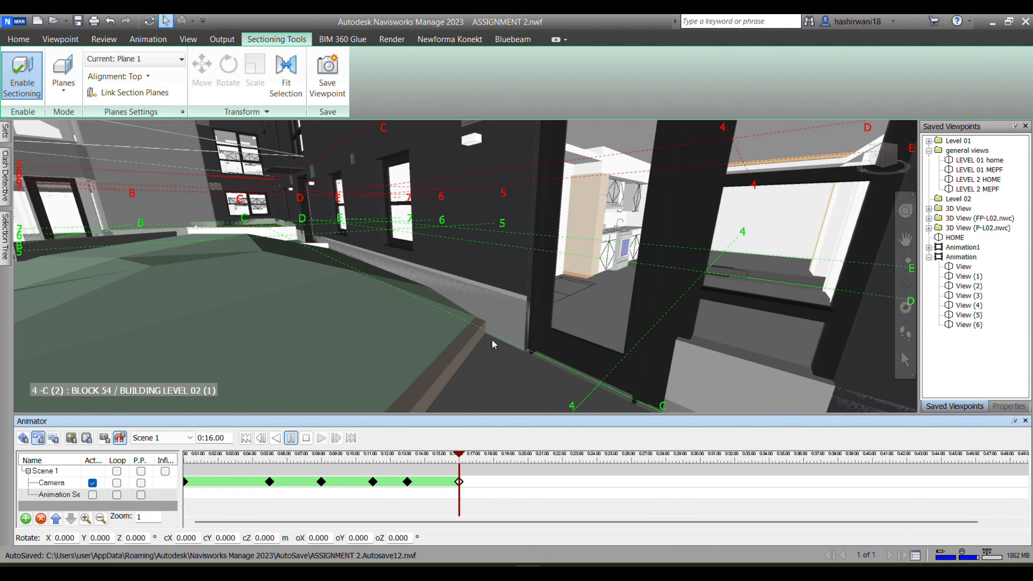
click(570, 325)
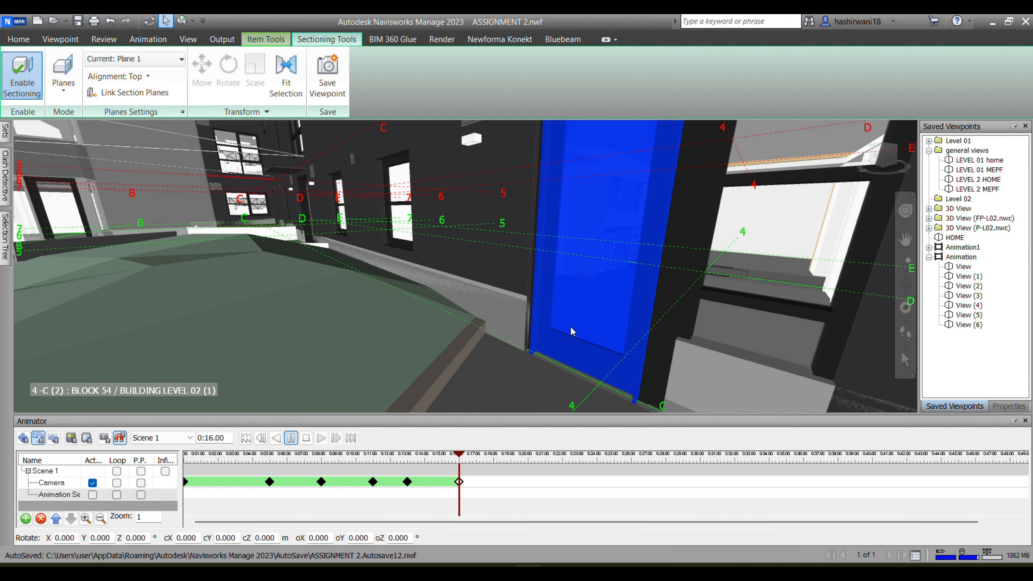
click(38, 439)
Start the Rotate transform on the selected door and move its pivot to the door's lower corner beside the window.
middle_drag(556, 349, 484, 330)
scroll(531, 306, down, 2)
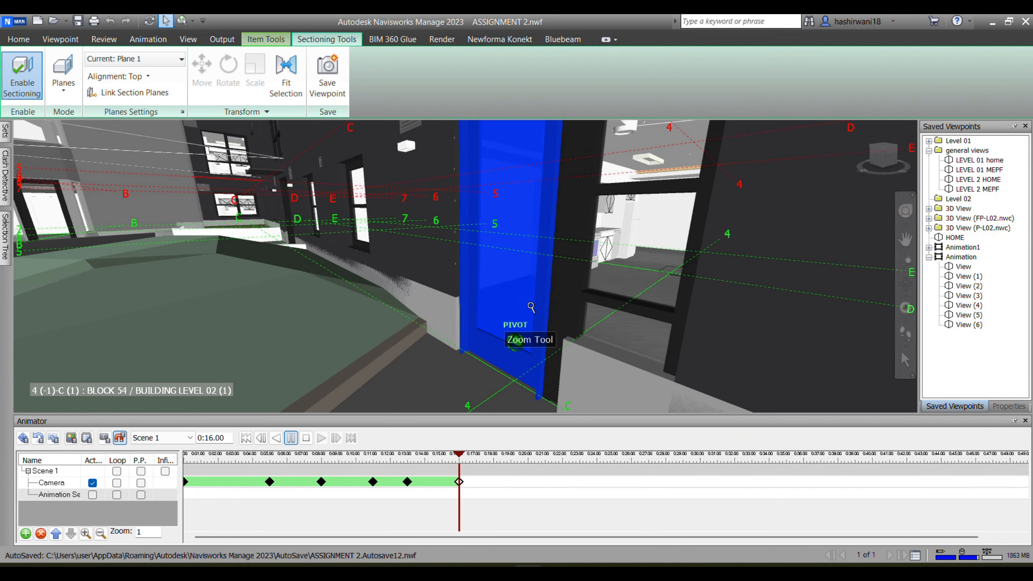
scroll(531, 307, down, 1)
middle_drag(545, 304, 494, 281)
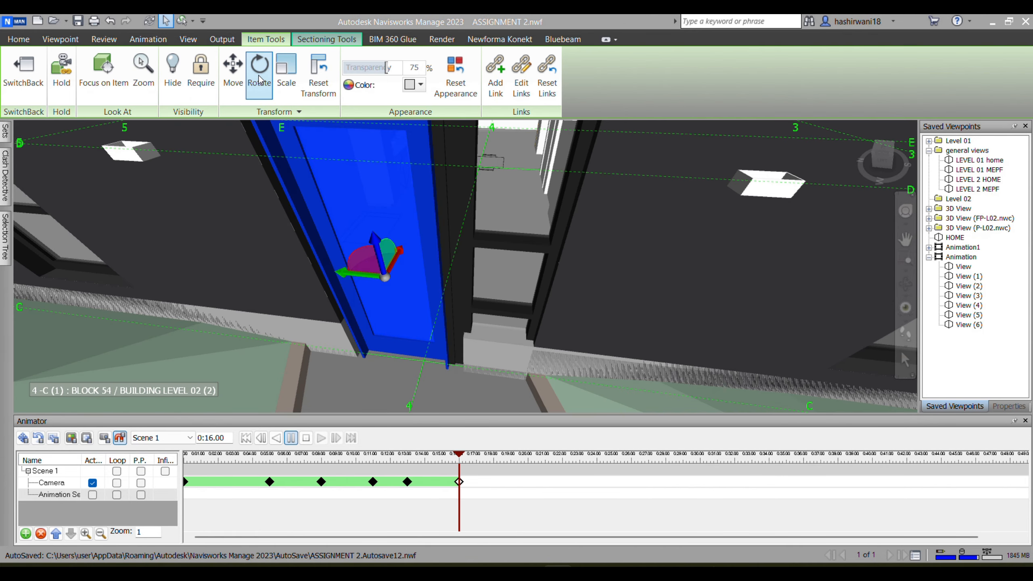
ctrl+drag(387, 283, 445, 365)
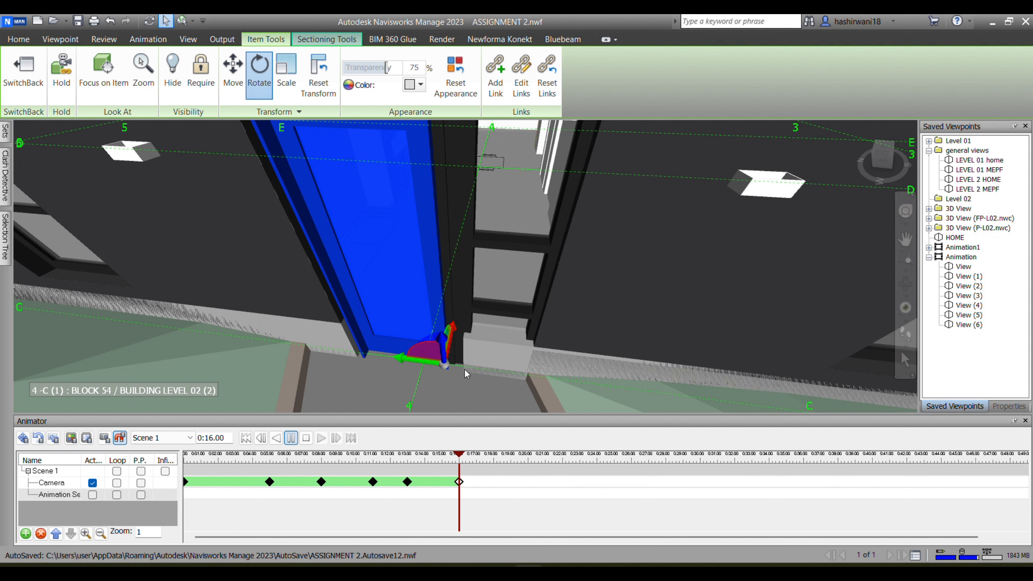
scroll(464, 363, up, 1)
shift+middle_drag(464, 363, 445, 326)
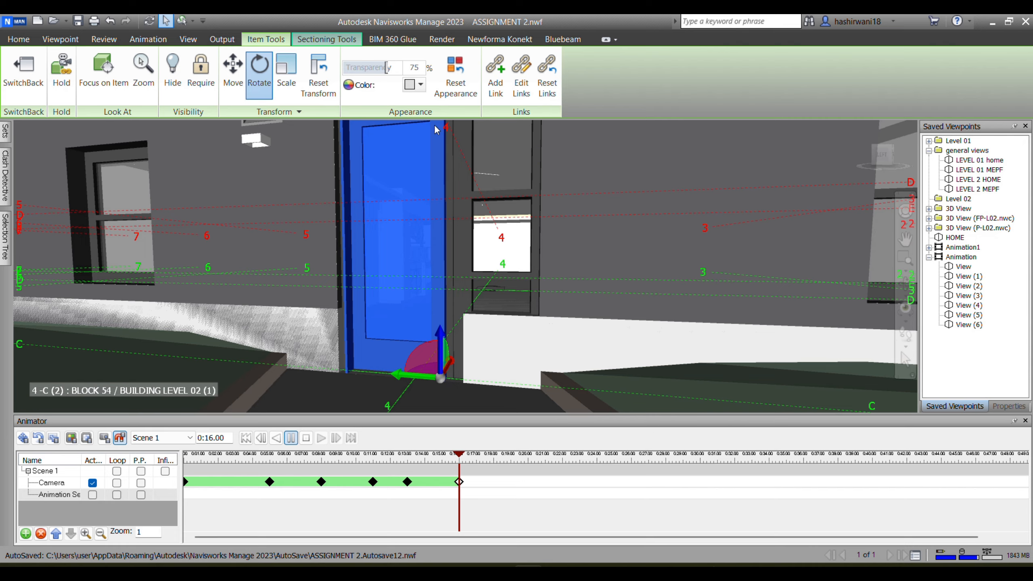
Set the Animator's time position to 18 seconds.
click(209, 438)
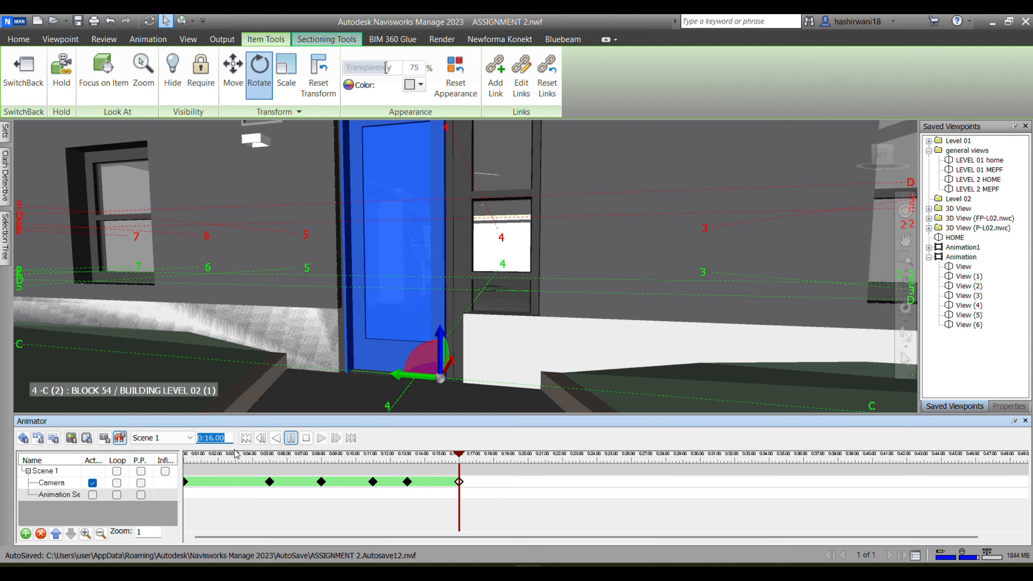
text(18)
key(Return)
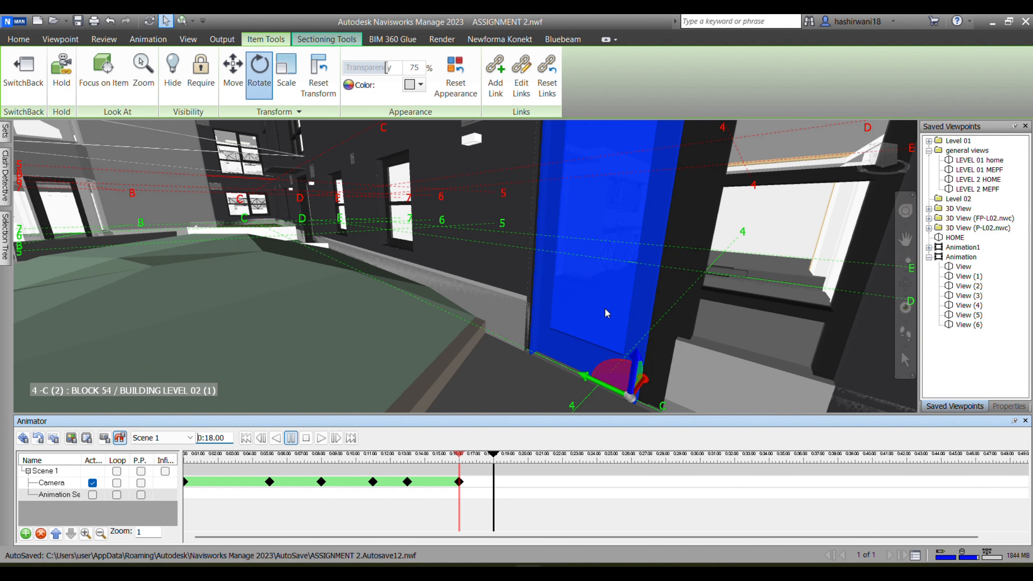
Try to capture a keyframe at 18 seconds with the view moved up close to the door.
scroll(604, 310, up, 2)
middle_drag(619, 294, 753, 221)
scroll(596, 280, up, 3)
scroll(673, 238, up, 3)
scroll(676, 221, up, 2)
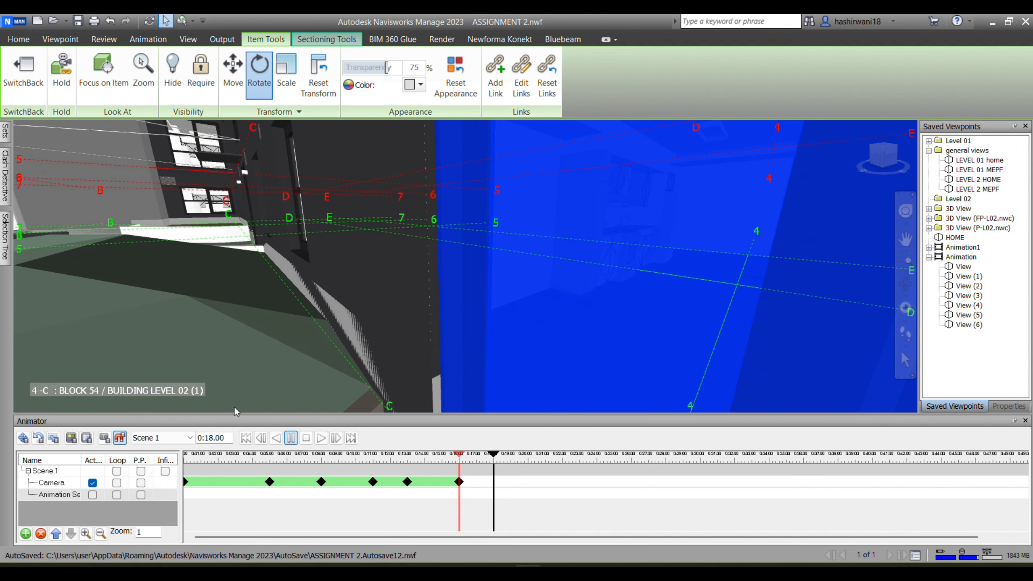
click(105, 438)
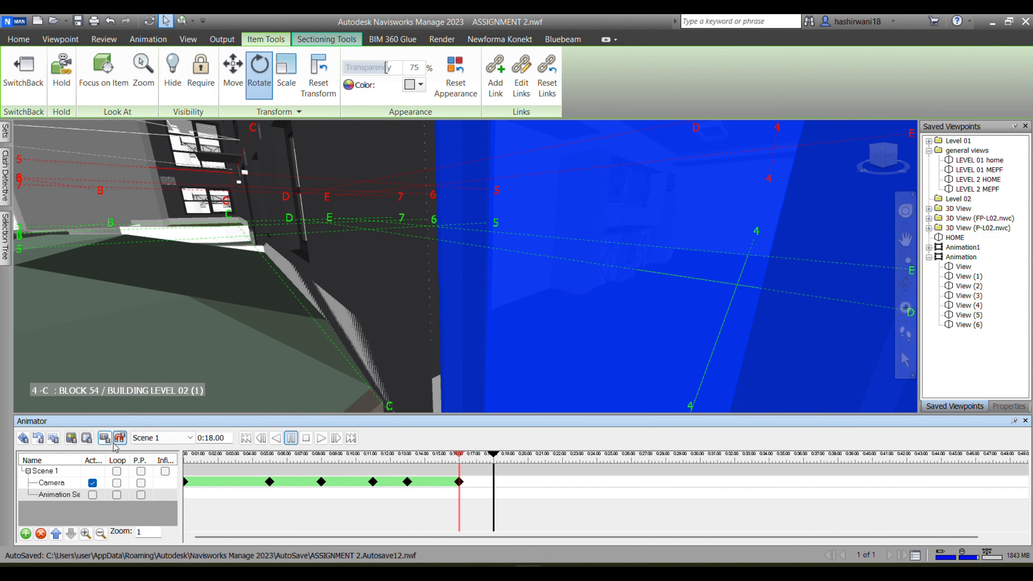
Try to capture the close-up door view again with the animation set selected.
double_click(45, 495)
click(172, 496)
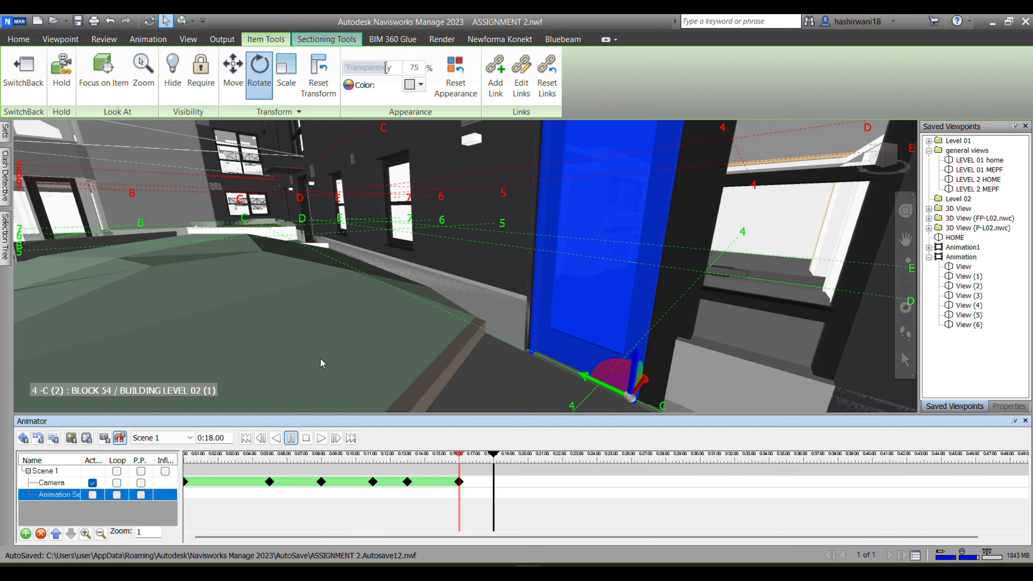
scroll(621, 263, up, 2)
middle_drag(622, 262, 636, 325)
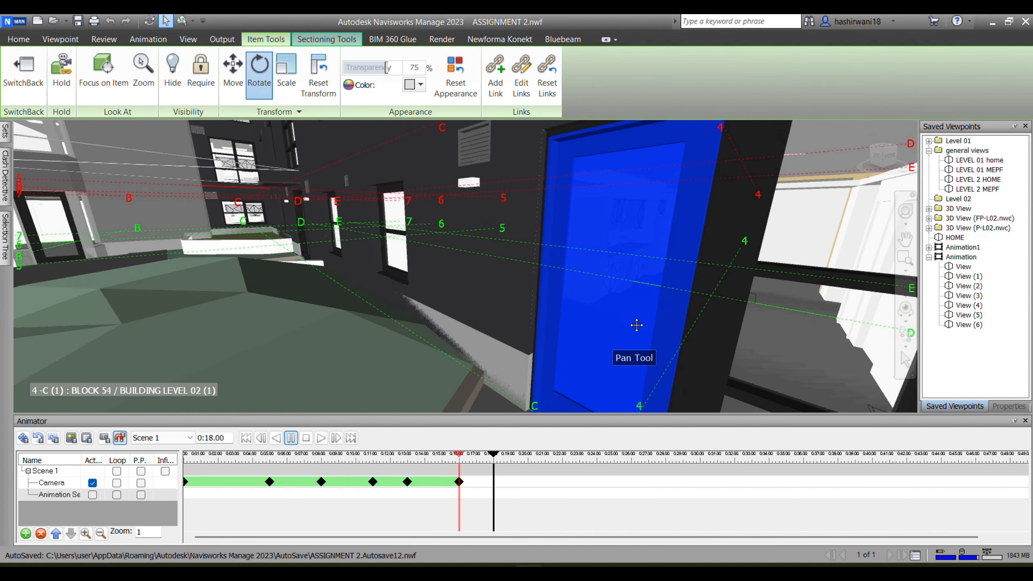
scroll(628, 286, up, 5)
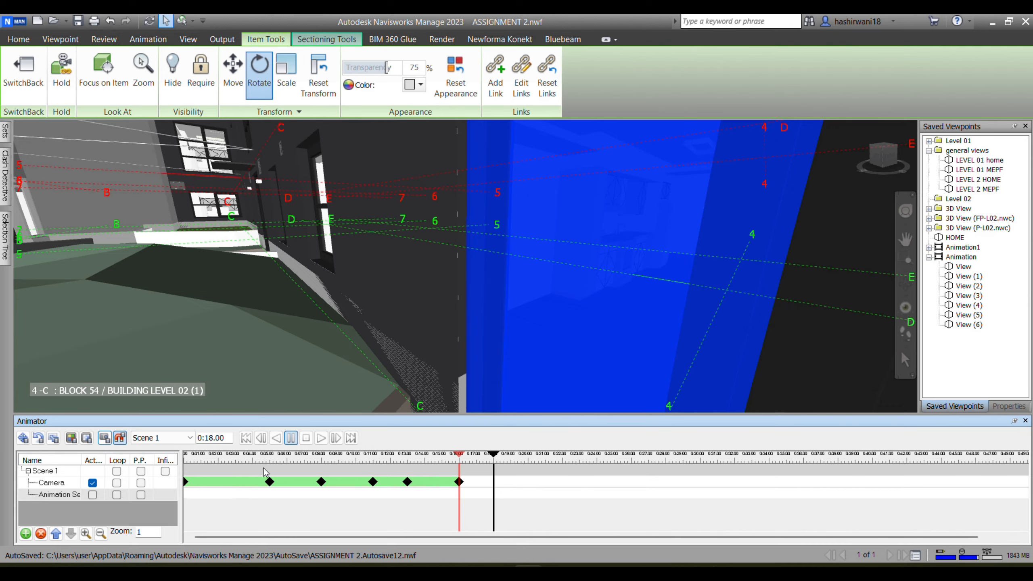
Select the camera, move in and turn the view to face the door, and capture a keyframe at 18 seconds.
click(26, 486)
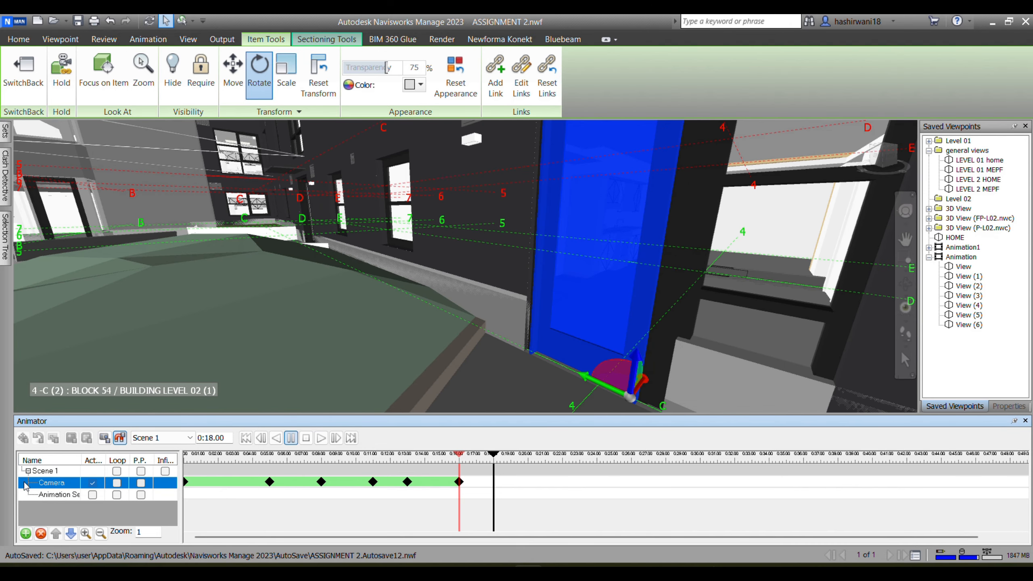
scroll(618, 240, up, 5)
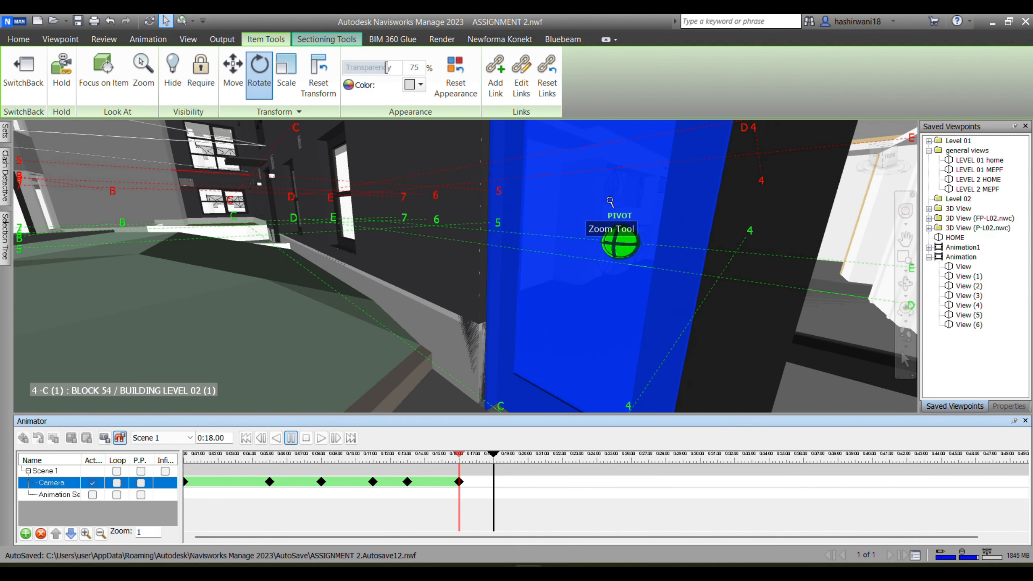
middle_drag(608, 203, 726, 234)
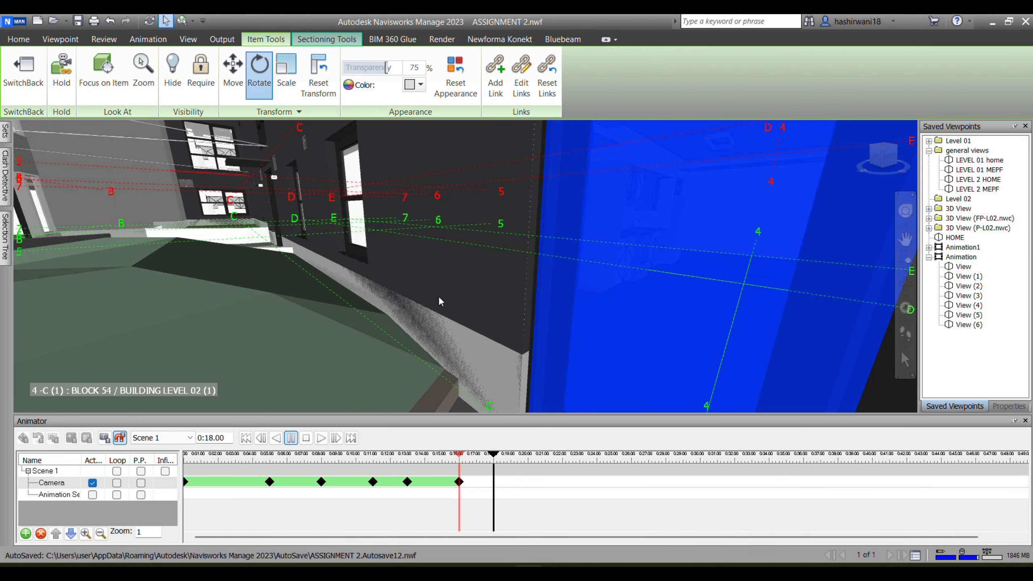
mouse_move(611, 308)
shift+middle_down()
mouse_move(682, 301)
mouse_move(627, 316)
mouse_move(646, 307)
shift+middle_up()
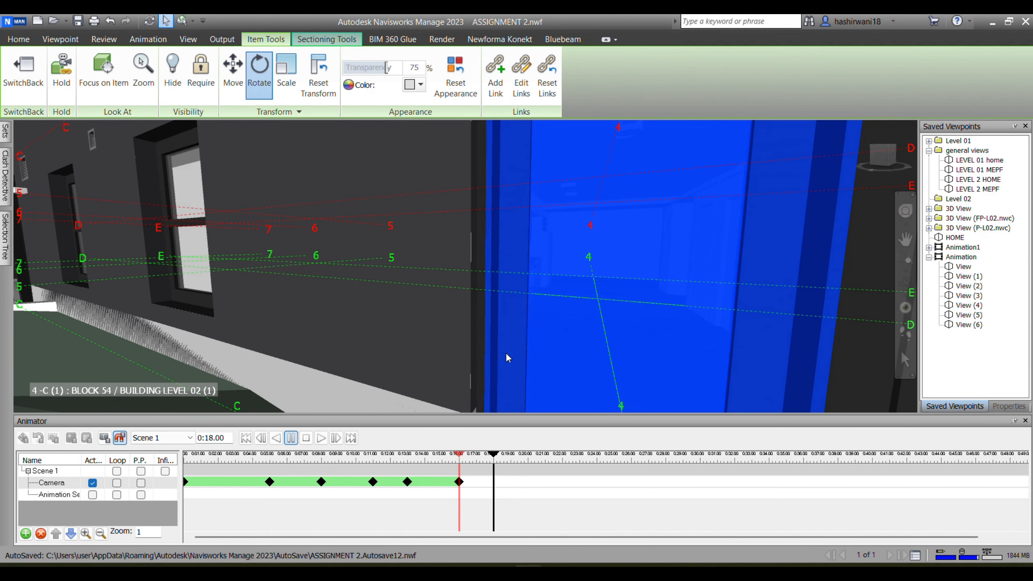
click(107, 438)
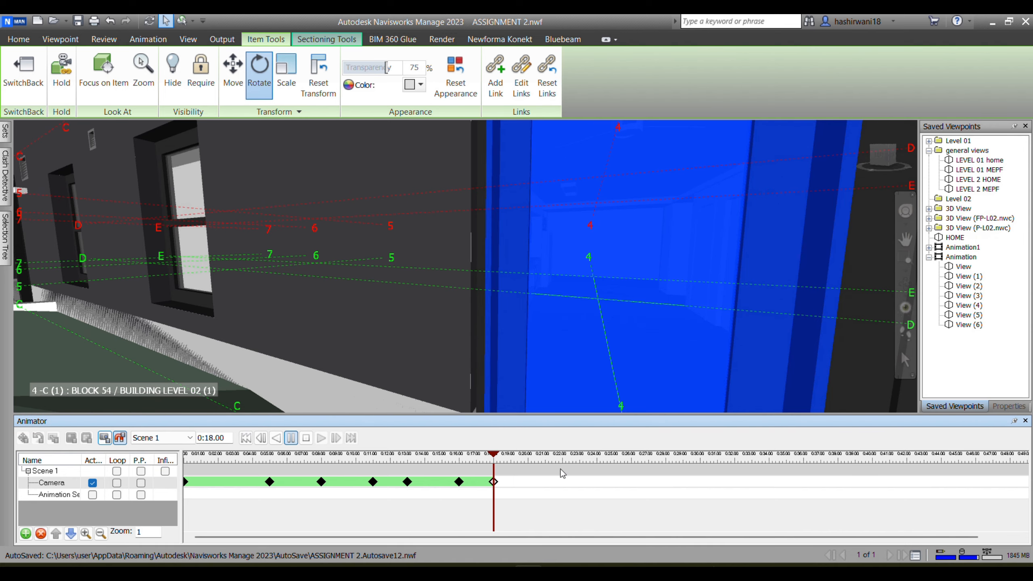
Move the rotation gizmo's pivot to the lower hinge-side corner of the glazed door.
middle_drag(634, 312, 620, 277)
scroll(627, 317, down, 4)
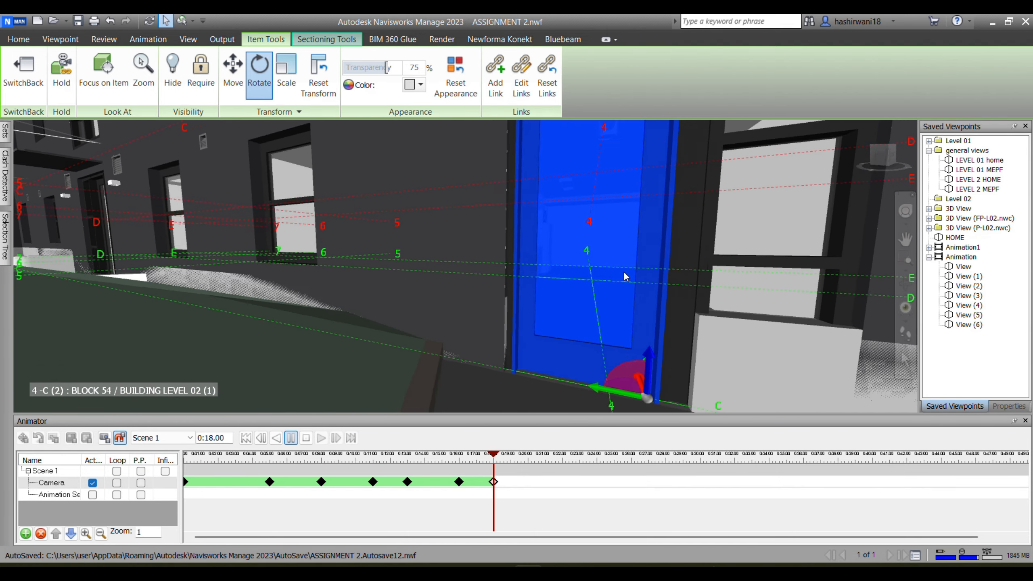
scroll(650, 289, down, 2)
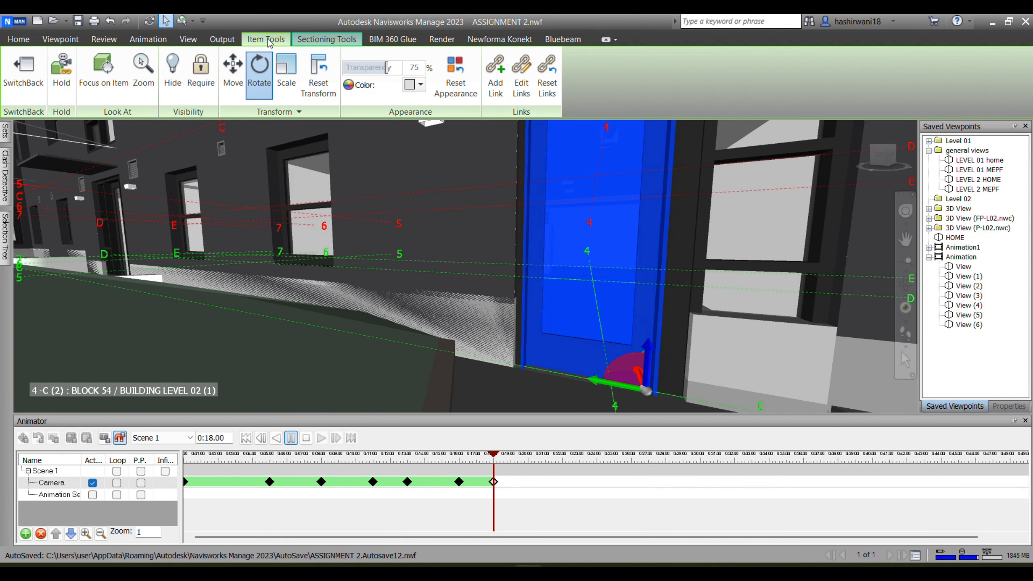
mouse_move(647, 390)
mouse_down()
mouse_move(500, 354)
mouse_move(551, 352)
mouse_up()
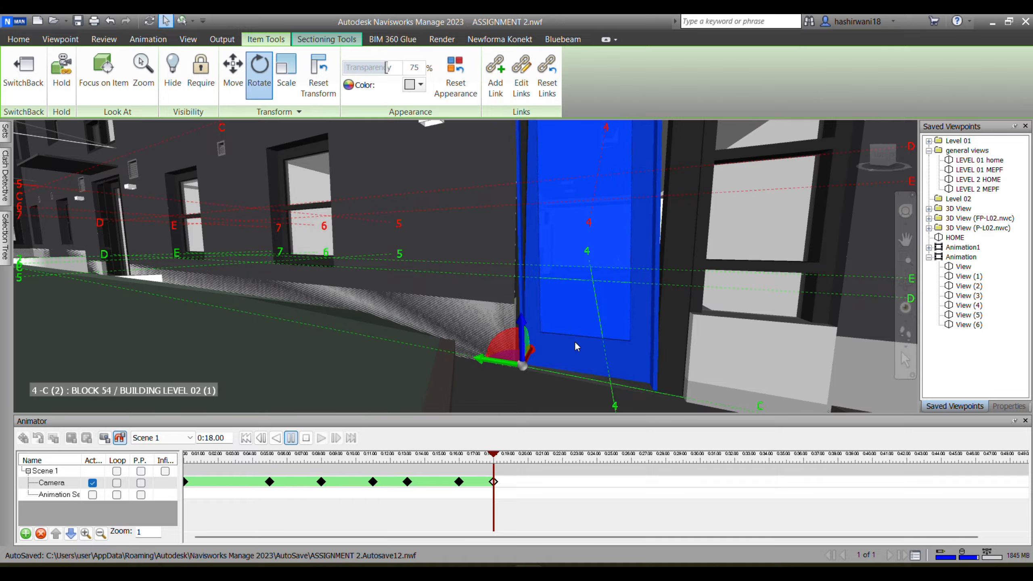
Rotate the glazed door inward about its vertical hinge axis to open the doorway.
scroll(575, 342, up, 3)
drag(485, 355, 488, 357)
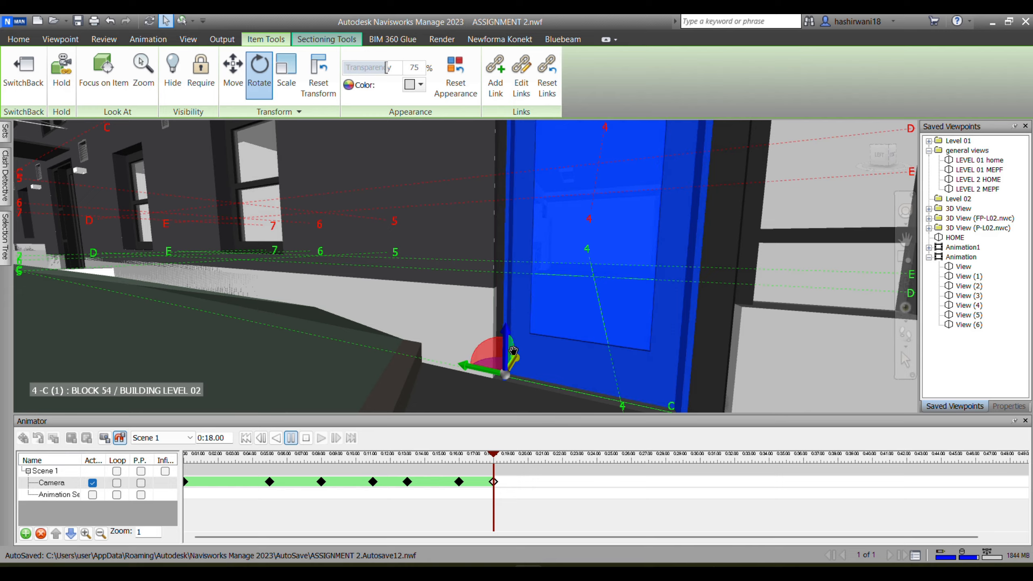
scroll(499, 362, down, 3)
shift+middle_drag(499, 363, 507, 408)
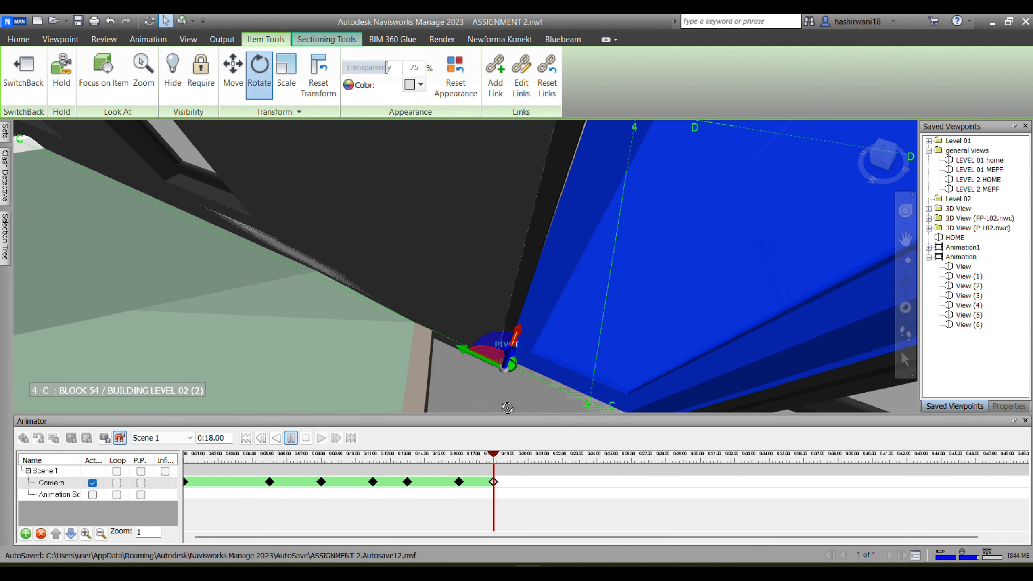
drag(498, 339, 468, 368)
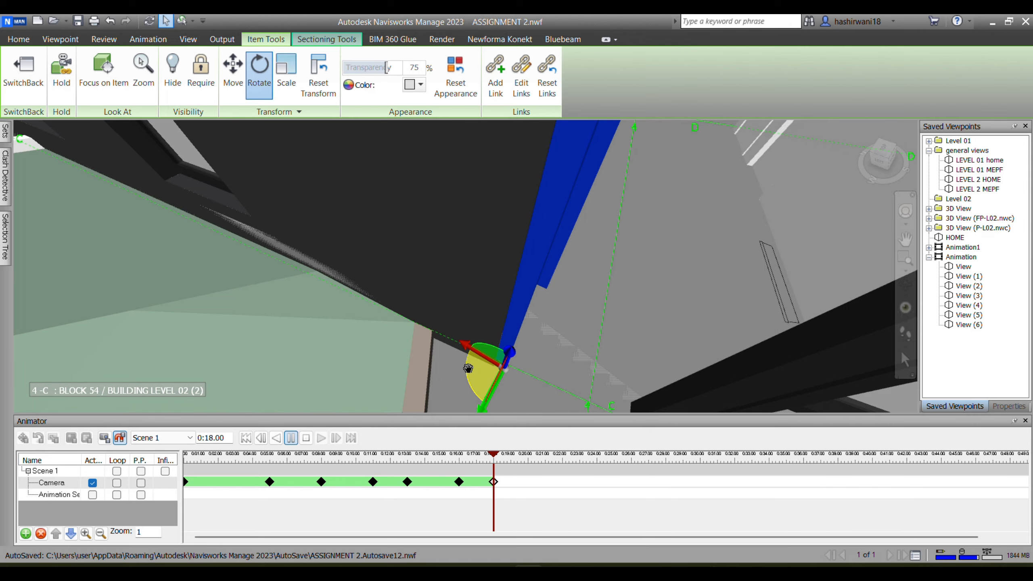
scroll(665, 301, down, 1)
middle_drag(665, 300, 637, 273)
scroll(524, 228, up, 5)
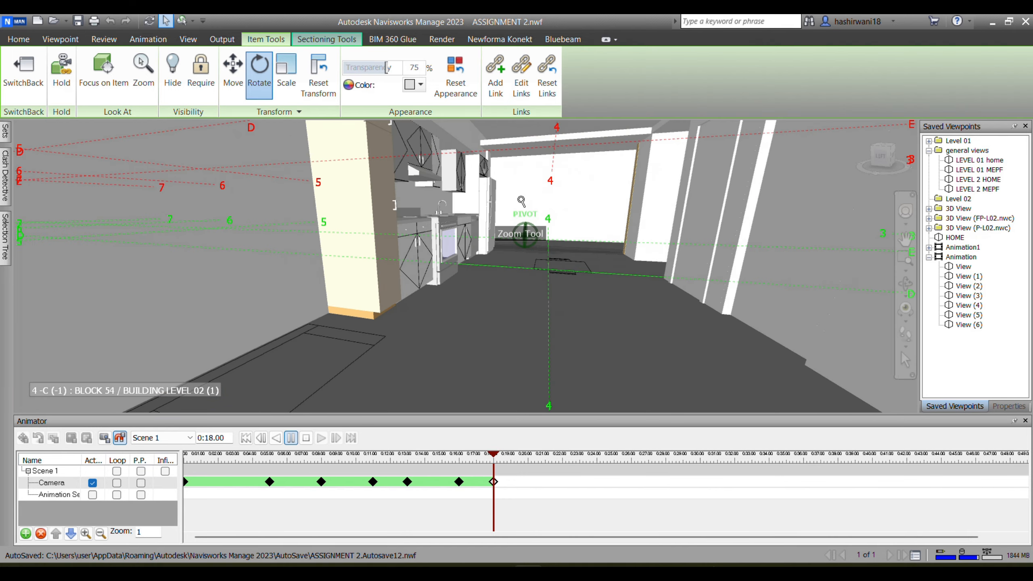
scroll(524, 214, down, 1)
scroll(525, 214, up, 2)
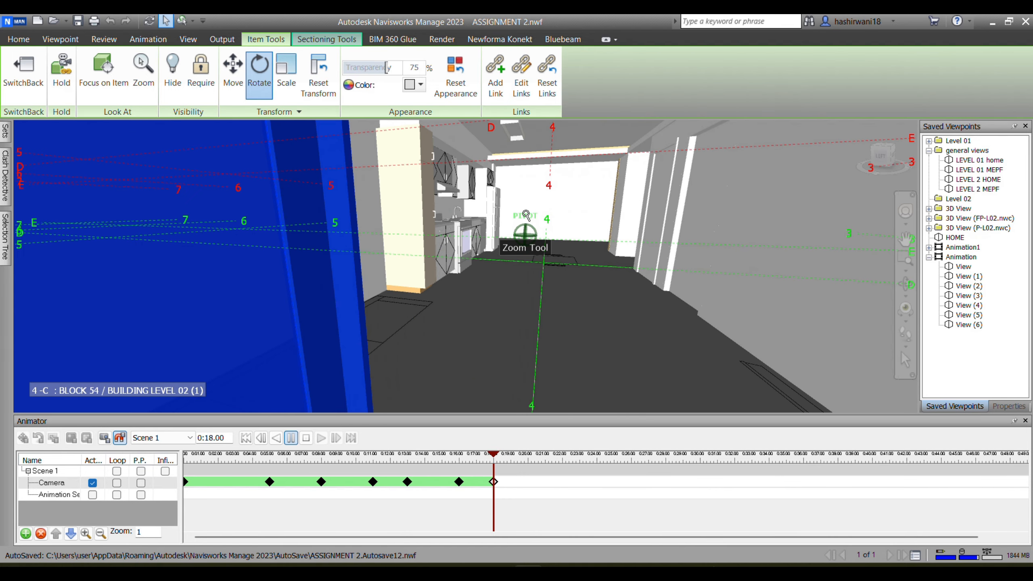
scroll(526, 214, down, 1)
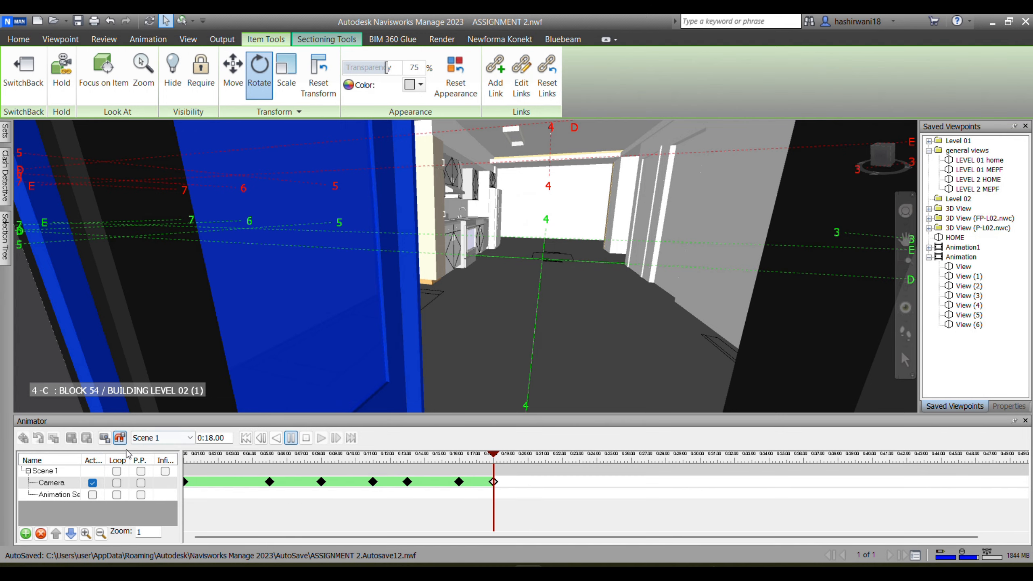
Set the Animator's time position to 20 seconds and capture a camera keyframe looking through the open doorway at the kitchen.
click(211, 438)
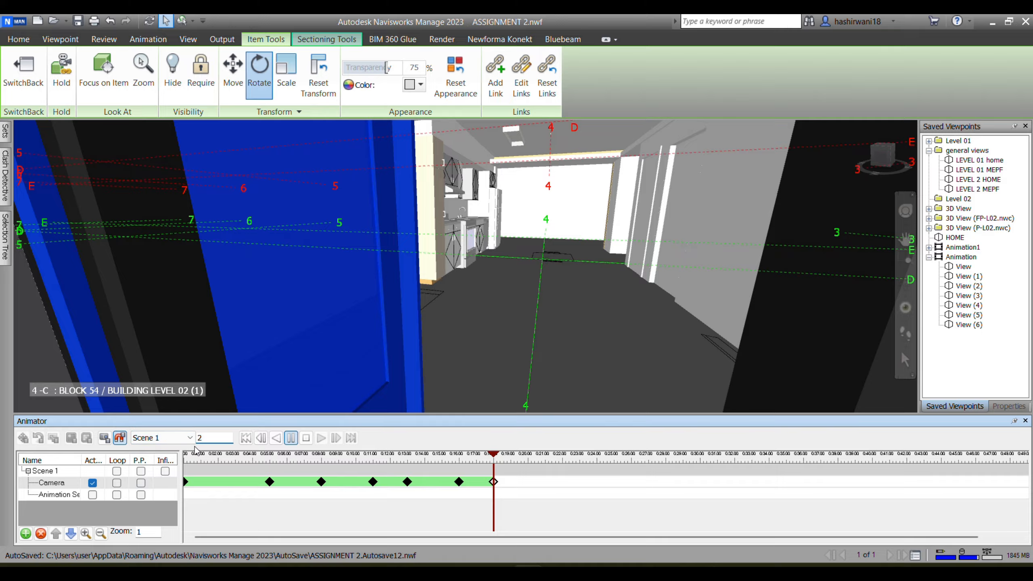
key(Return)
double_click(228, 438)
text(20)
key(Return)
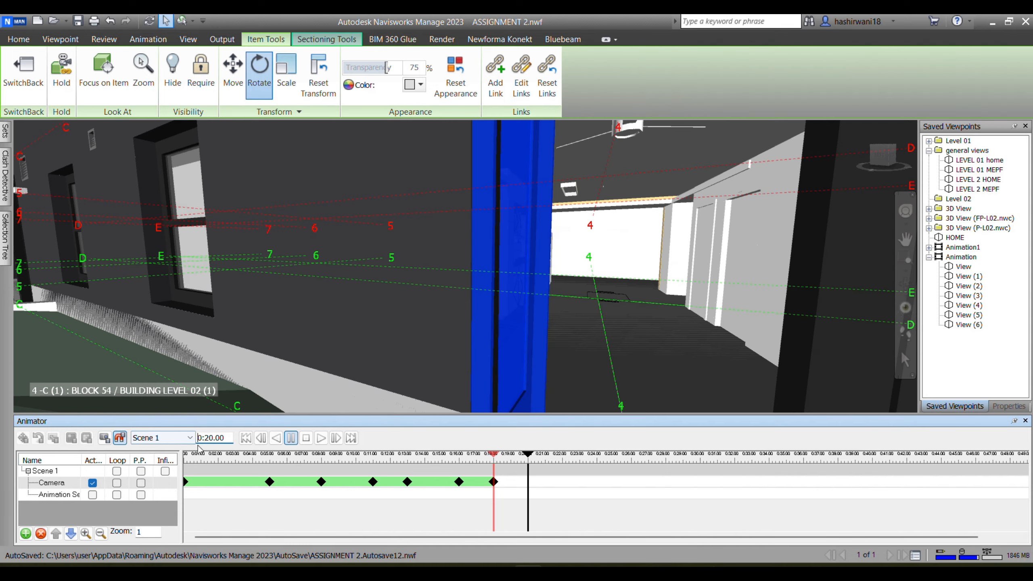
scroll(596, 284, up, 5)
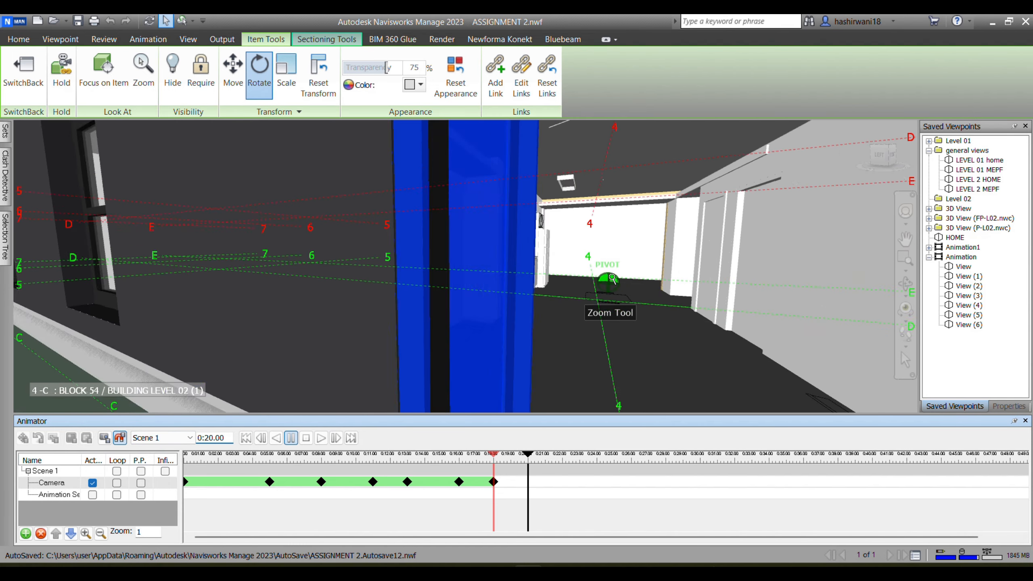
middle_drag(651, 284, 610, 280)
click(106, 441)
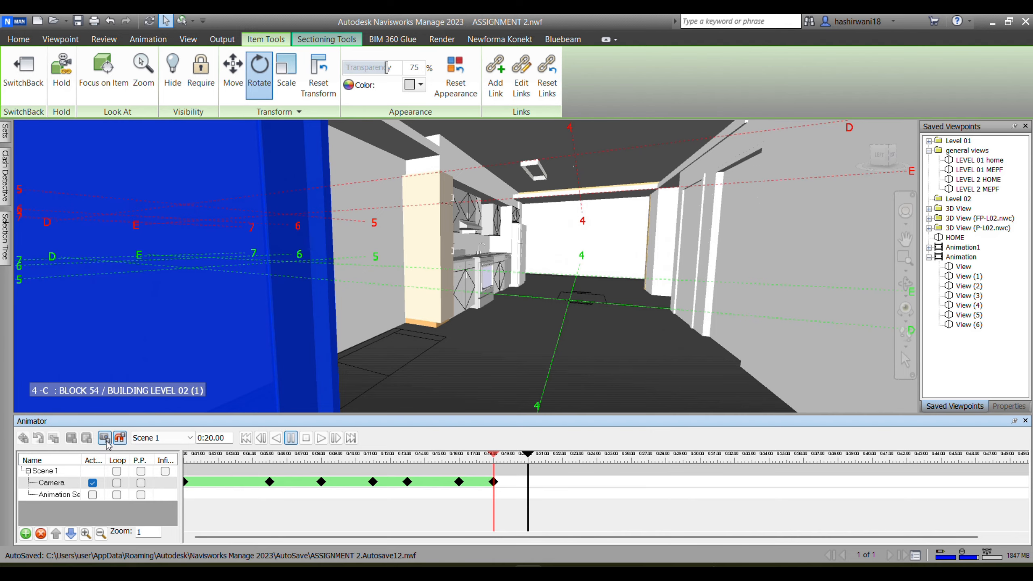
Set the time position to 22 seconds and capture a camera keyframe inside the room beside the oven.
scroll(594, 284, up, 3)
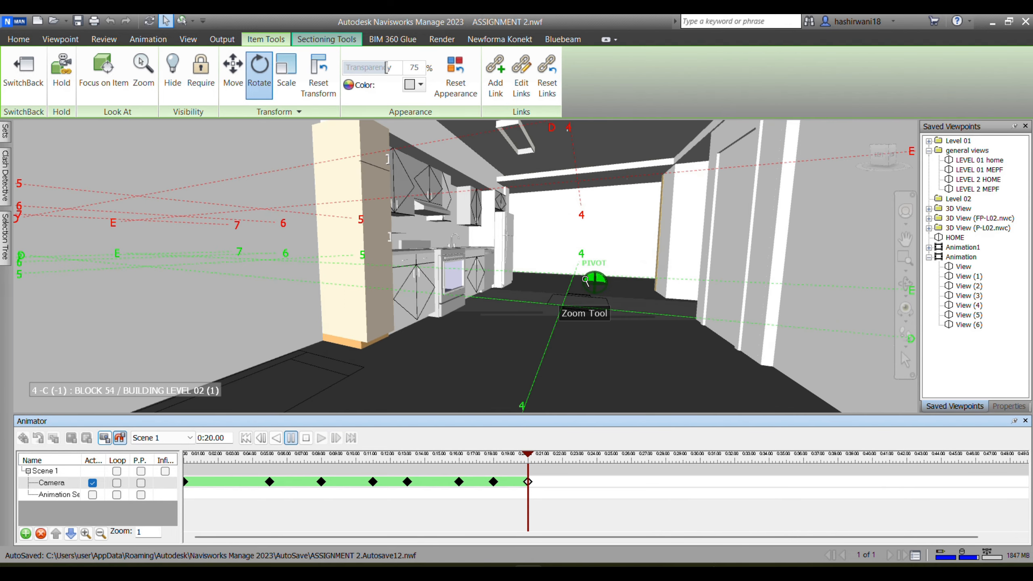
click(229, 439)
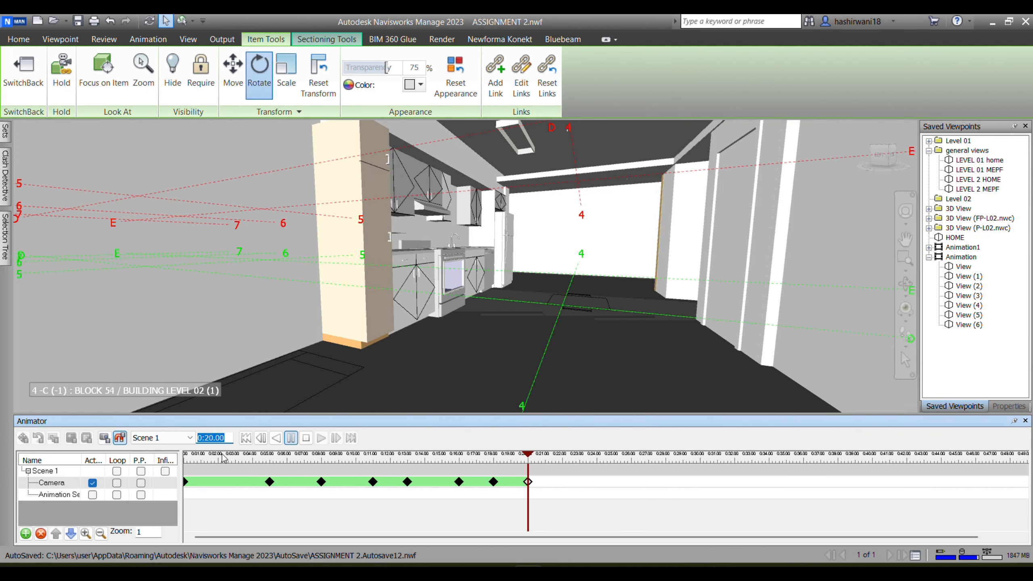
key(Return)
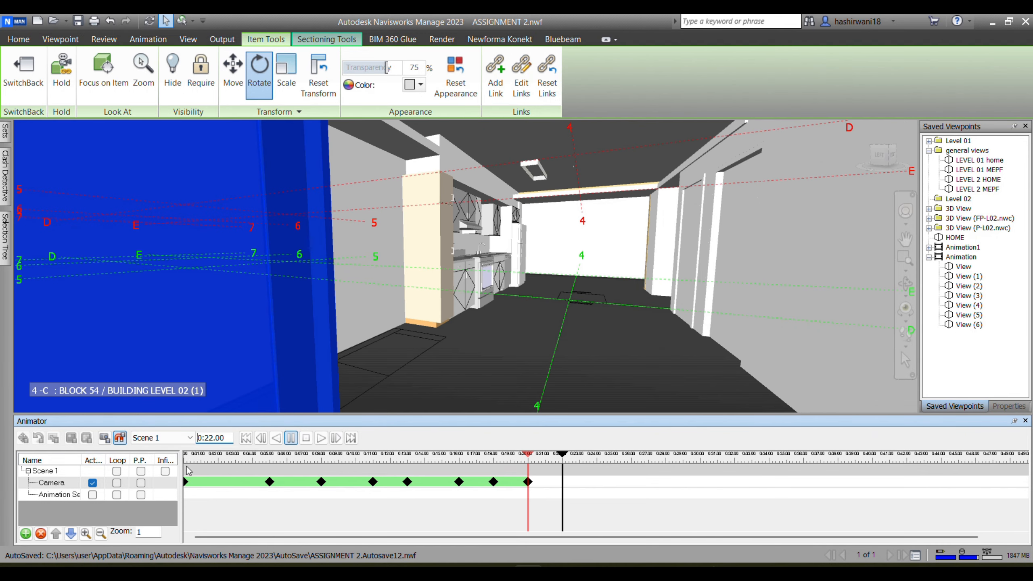
scroll(559, 277, up, 3)
middle_drag(554, 278, 553, 284)
scroll(549, 282, up, 4)
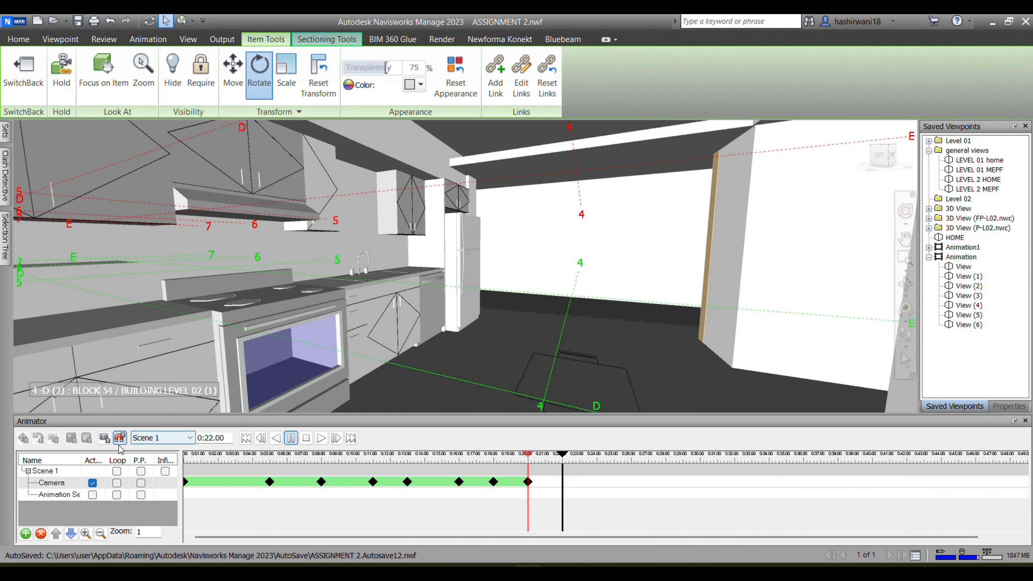
click(105, 438)
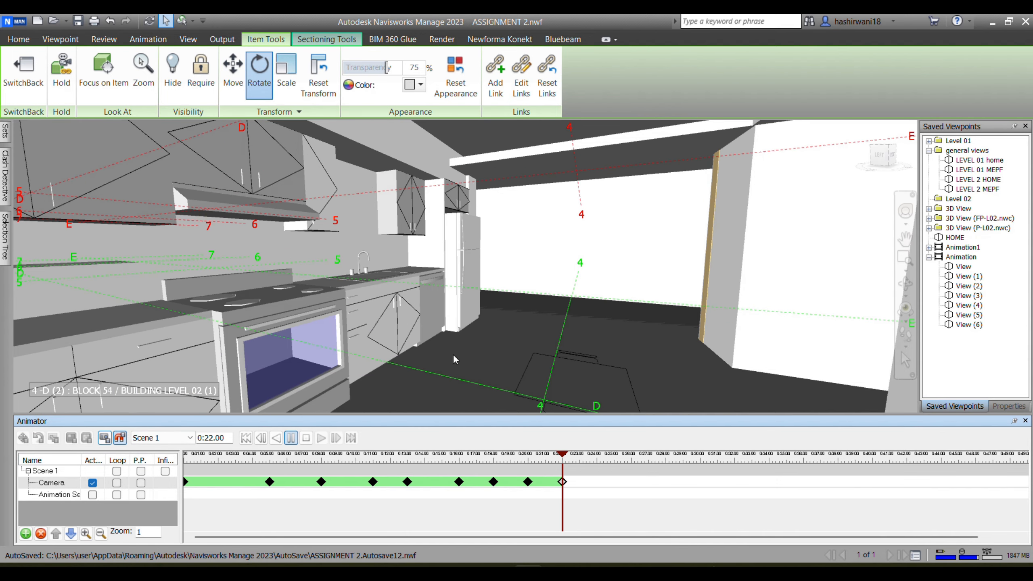
Set the time position to 25 seconds and capture a camera keyframe showing the whole run of kitchen units, oven and fridge.
double_click(227, 438)
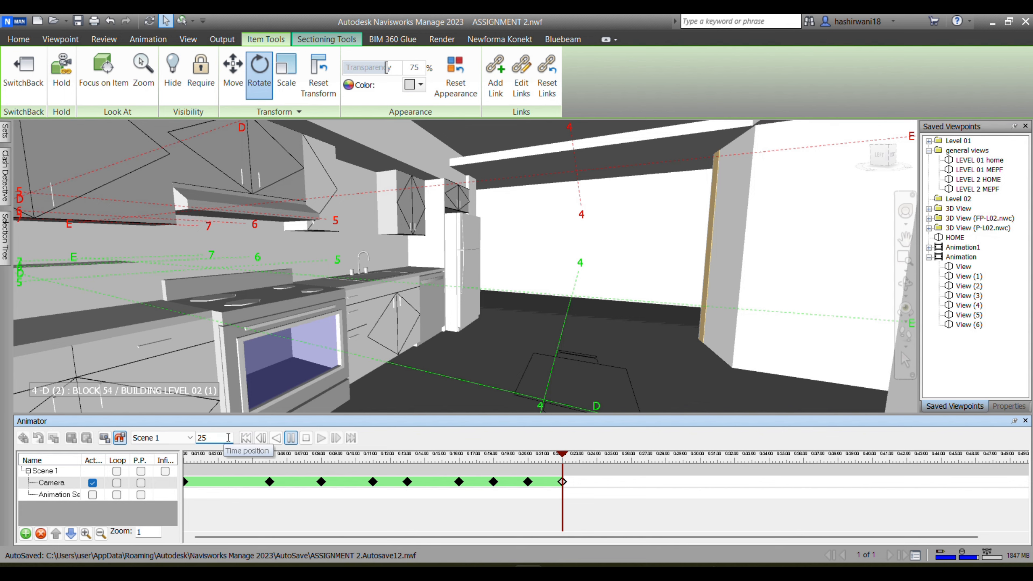
key(Return)
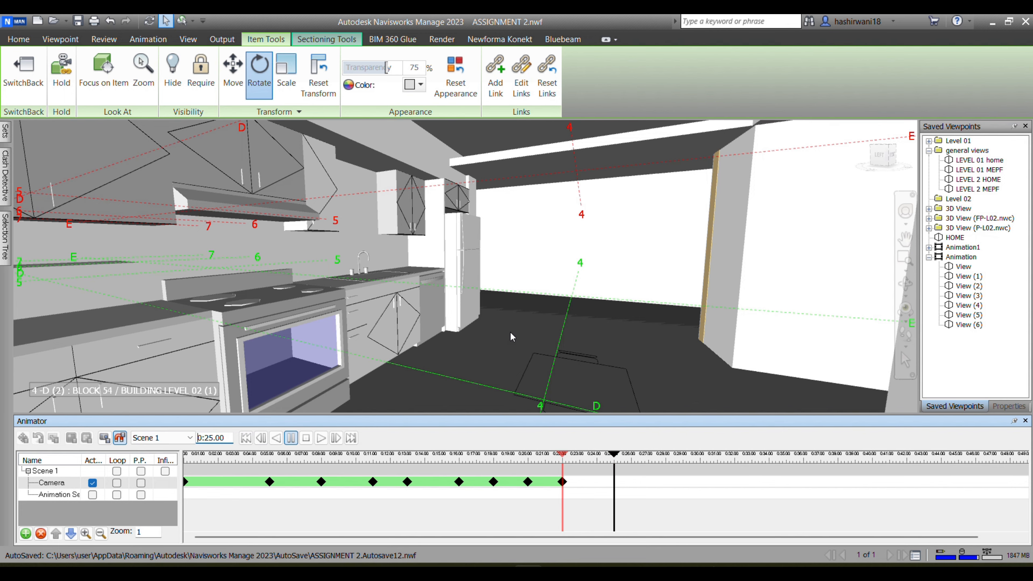
scroll(518, 333, up, 1)
middle_drag(571, 335, 544, 334)
scroll(544, 333, up, 1)
shift+middle_drag(608, 332, 545, 338)
middle_drag(464, 315, 505, 284)
scroll(601, 280, down, 3)
scroll(601, 280, up, 3)
shift+middle_drag(601, 280, 493, 279)
scroll(505, 257, up, 4)
middle_drag(533, 251, 691, 267)
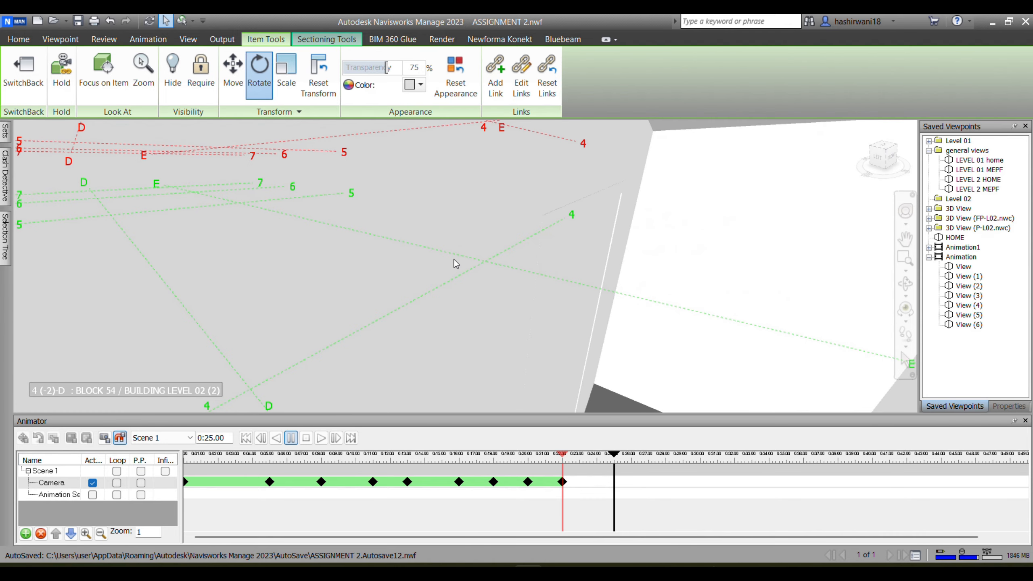
middle_drag(435, 259, 655, 272)
middle_drag(521, 260, 803, 273)
middle_drag(502, 245, 773, 269)
middle_drag(673, 238, 804, 240)
shift+middle_drag(394, 227, 707, 312)
scroll(648, 305, down, 5)
scroll(636, 298, up, 2)
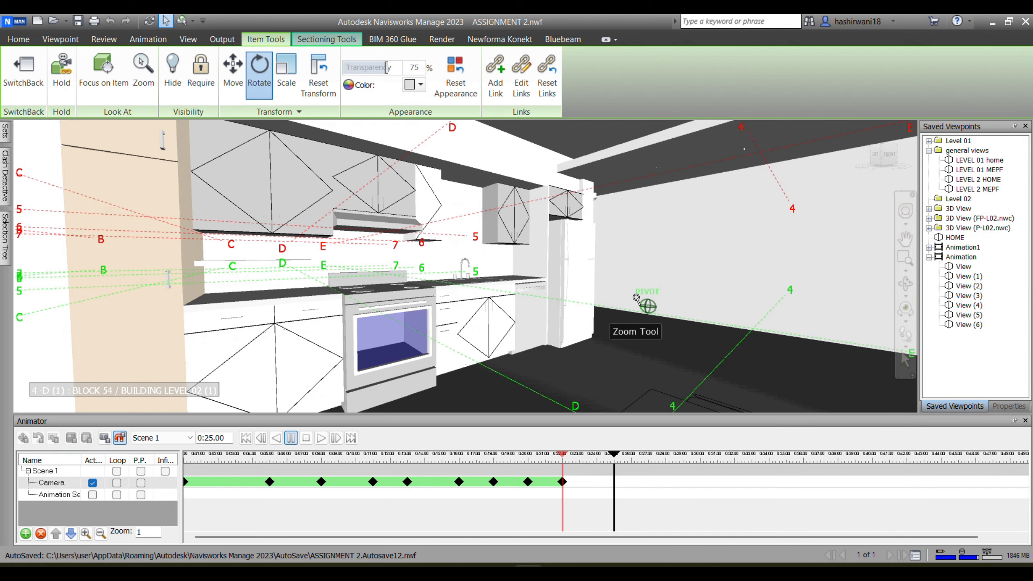
click(105, 438)
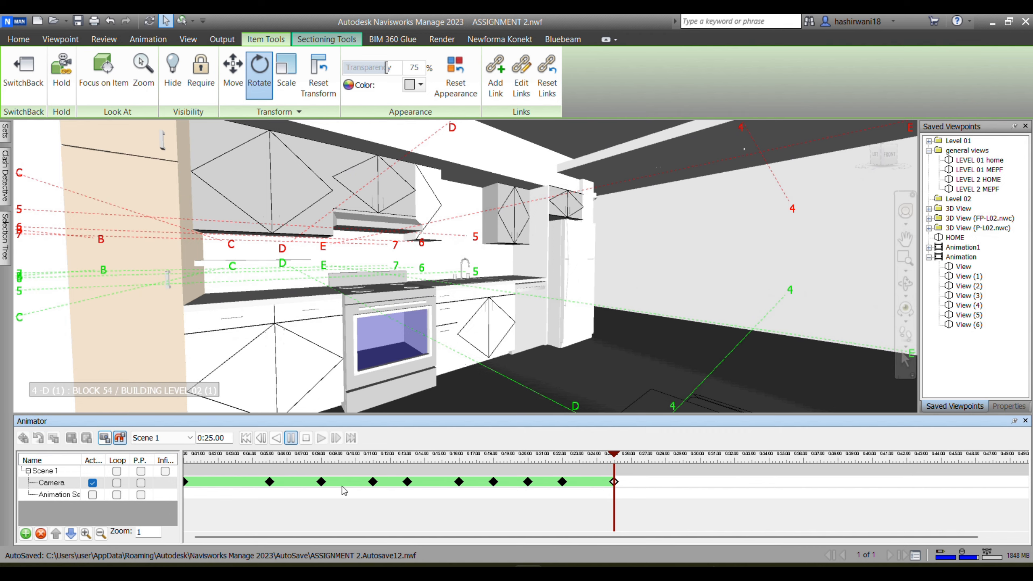
Return Scene 1 to its start and play the camera animation.
click(306, 437)
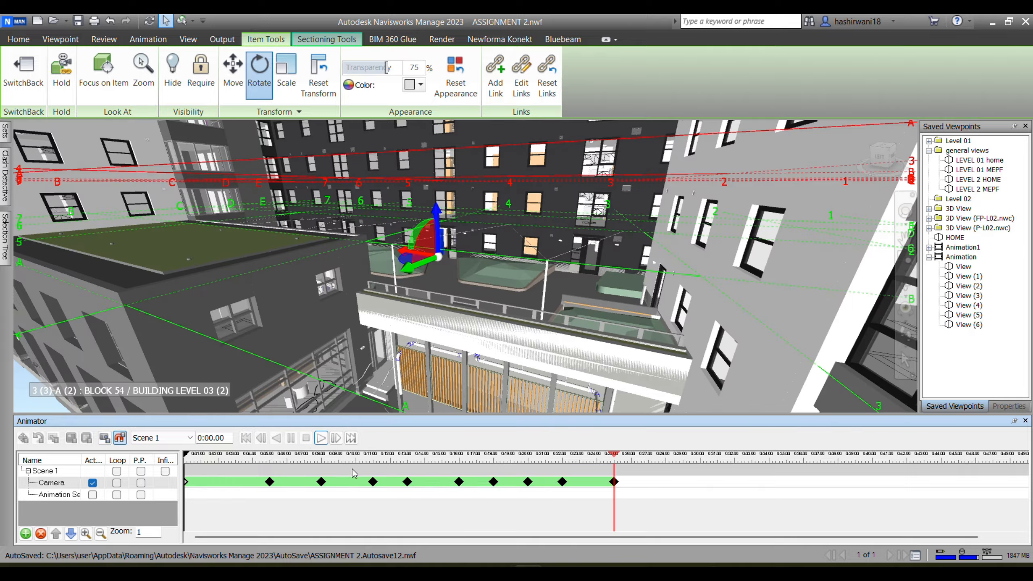
click(321, 438)
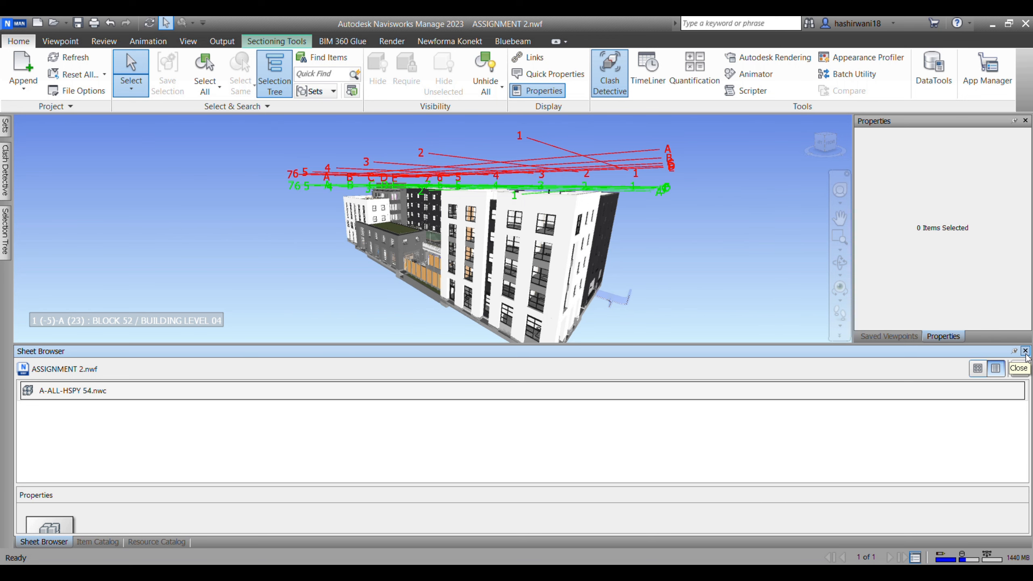
Close the Sheet Browser and centre the whole building in the enlarged view.
click(1025, 352)
click(1025, 351)
click(1025, 351)
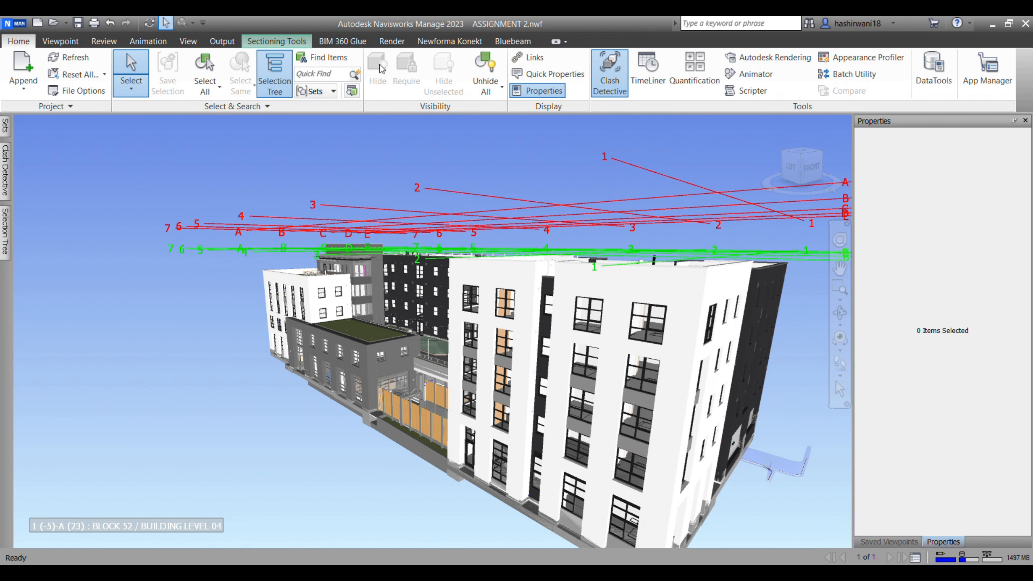
middle_drag(434, 273, 382, 240)
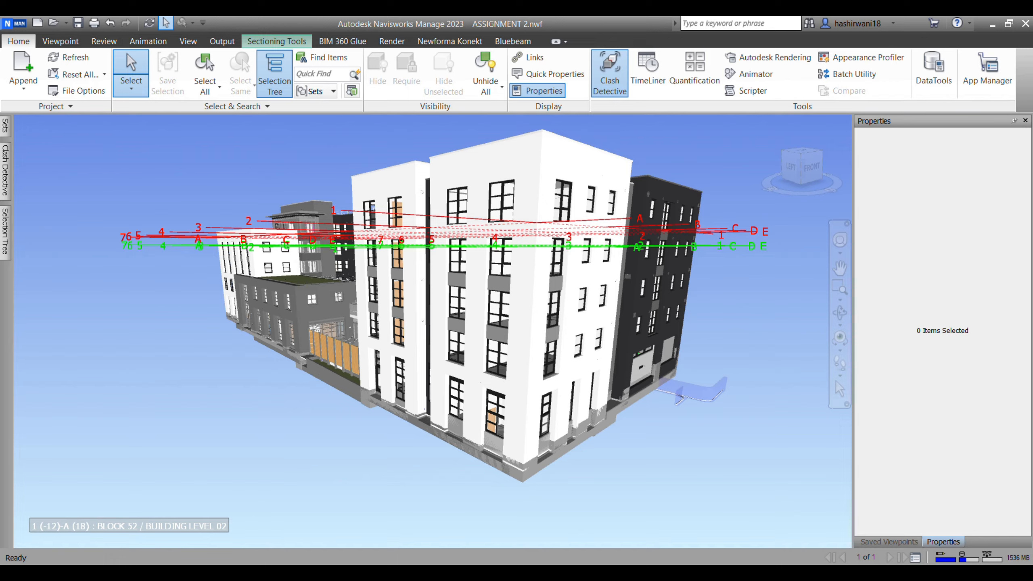
Open Quantification and look through the Quantification Workbook, Resource Catalog and Item Catalog.
mouse_move(202, 573)
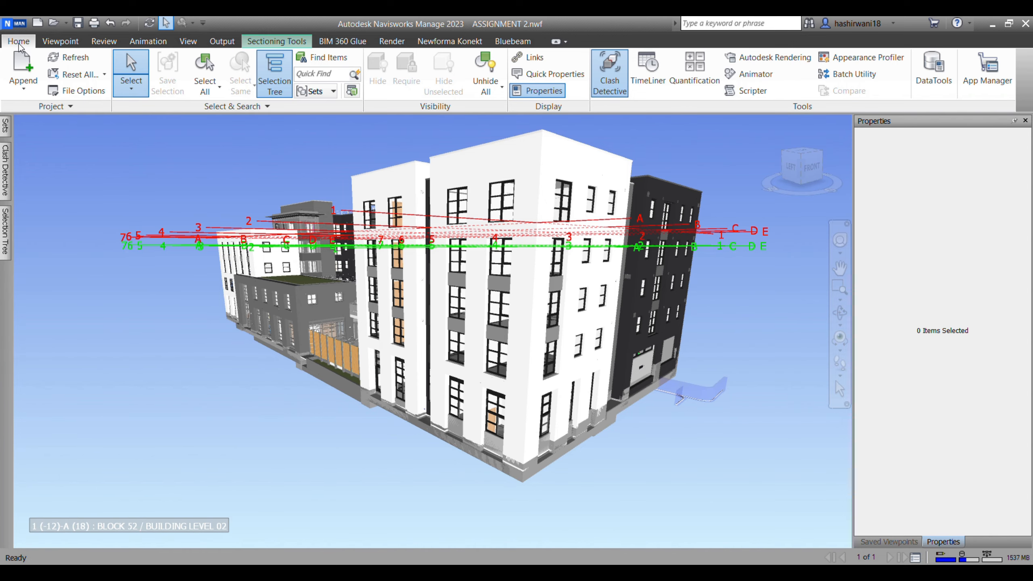
click(692, 92)
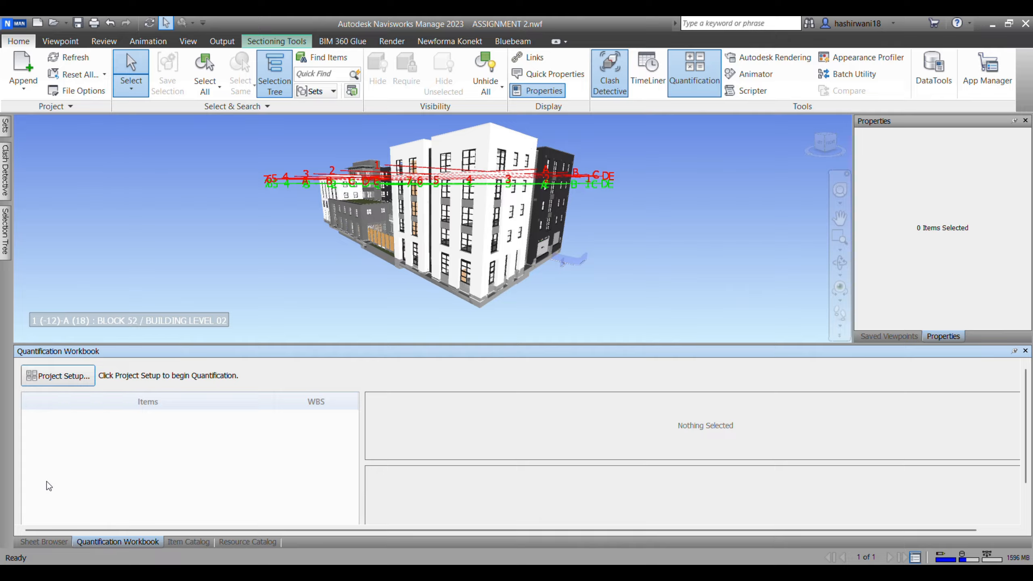
click(41, 542)
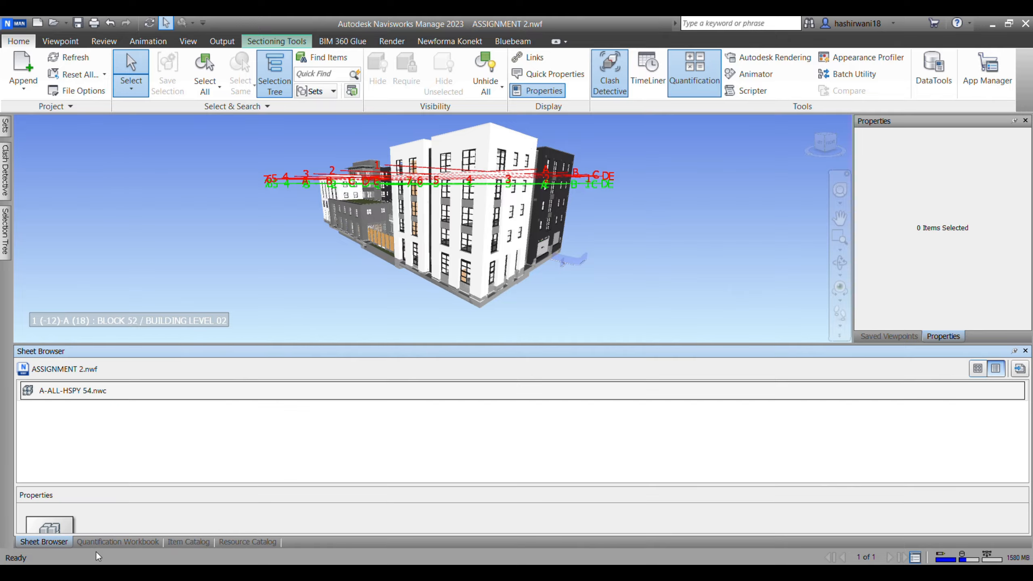
click(115, 542)
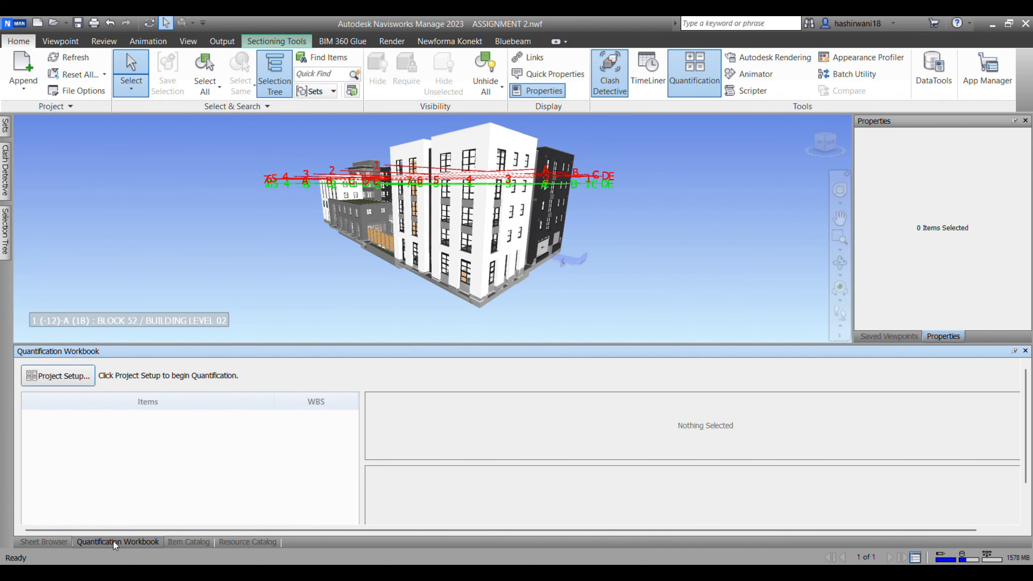
click(185, 542)
click(262, 543)
click(183, 542)
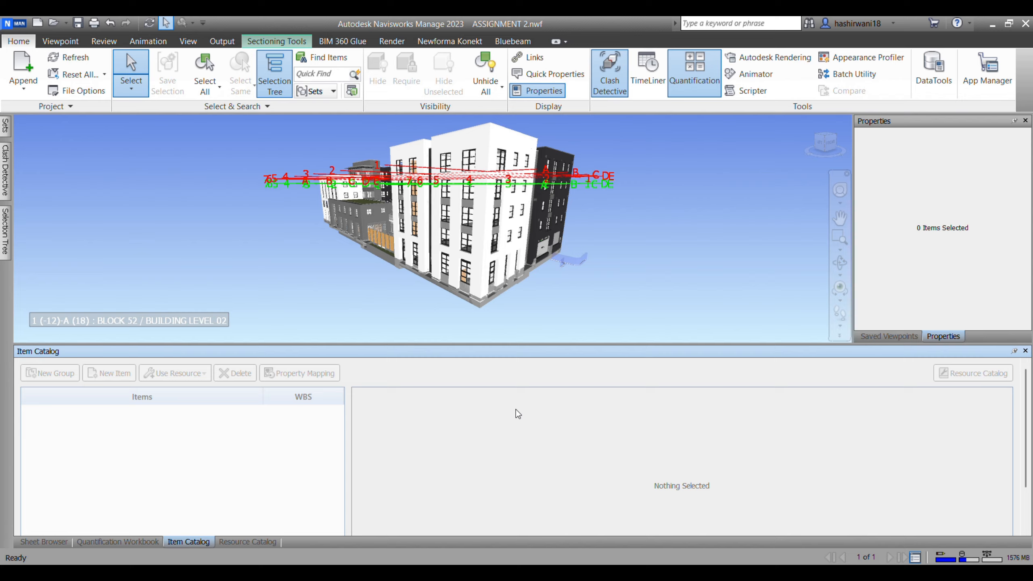
Select the concrete floor slab on the underside of the building's front corner.
scroll(480, 242, up, 4)
middle_drag(555, 307, 559, 309)
scroll(480, 236, up, 8)
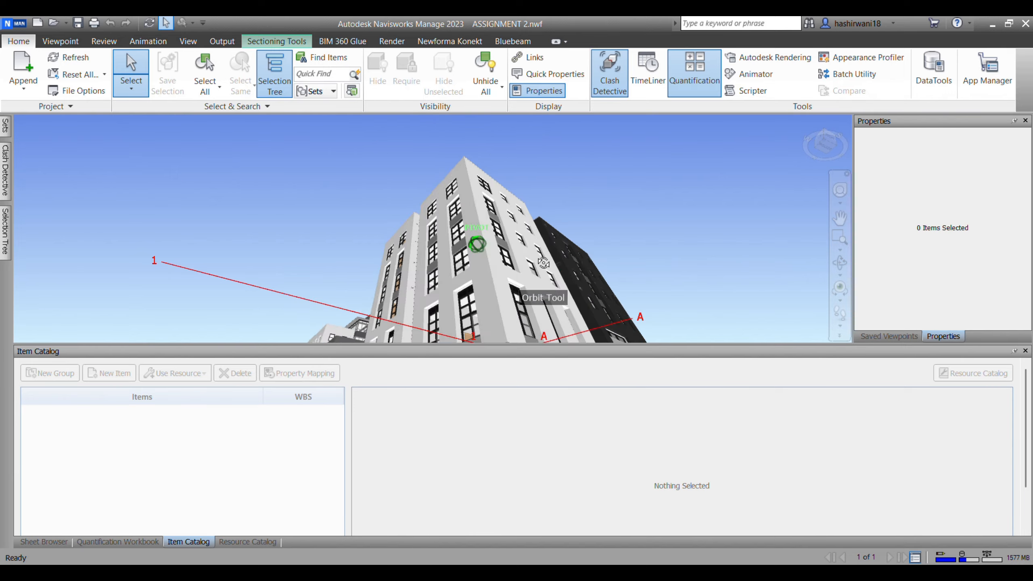
click(493, 217)
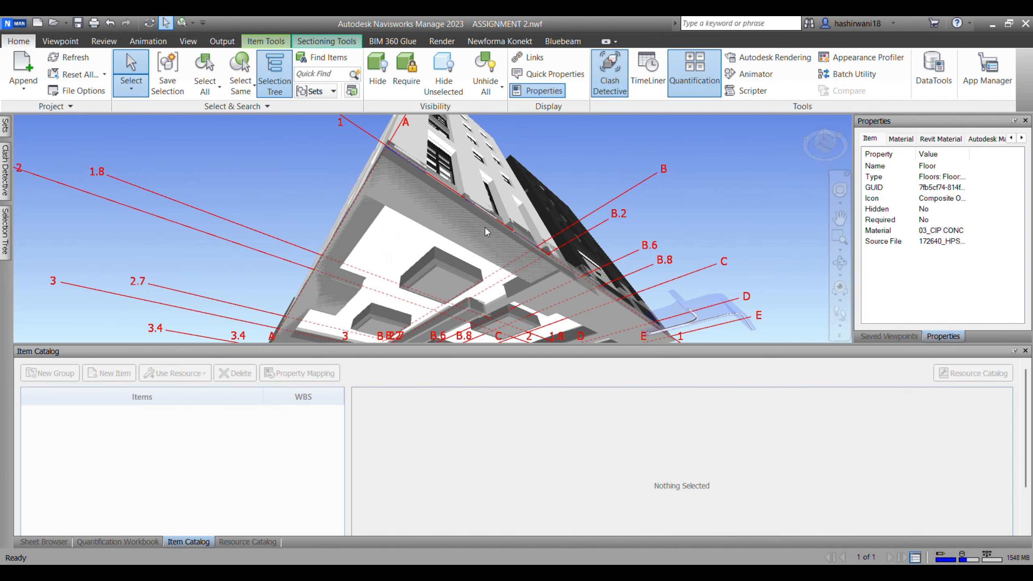
middle_drag(505, 257, 489, 255)
scroll(490, 255, down, 8)
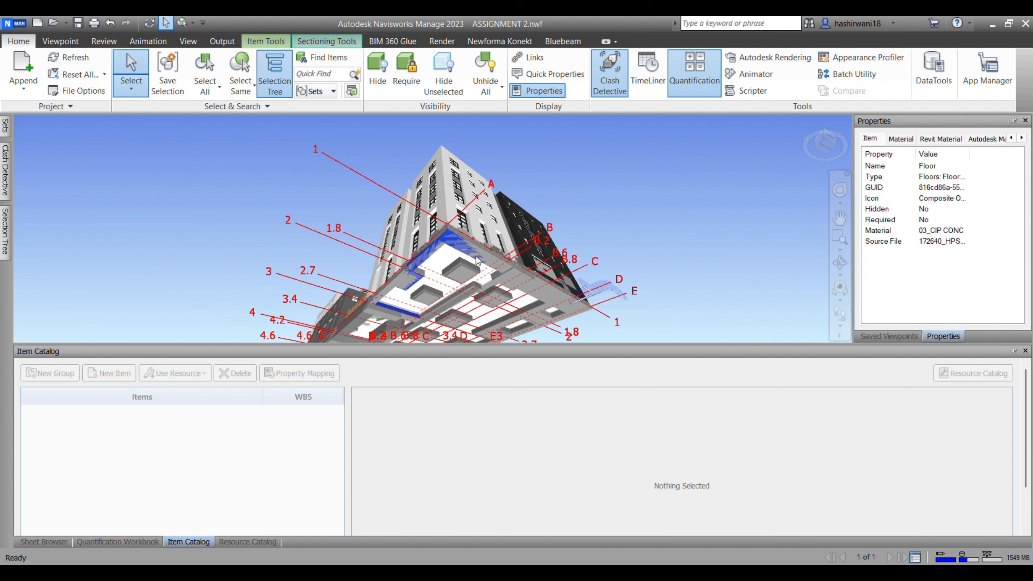
Select the two square pad footings under the building's front corner in turn and check the second one's Tekla Common properties.
click(463, 282)
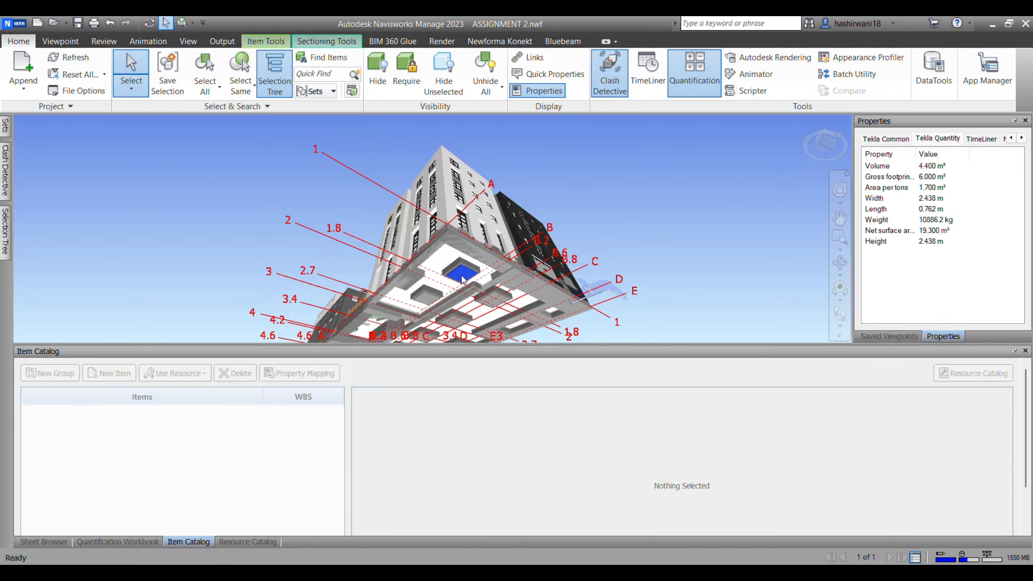
click(428, 303)
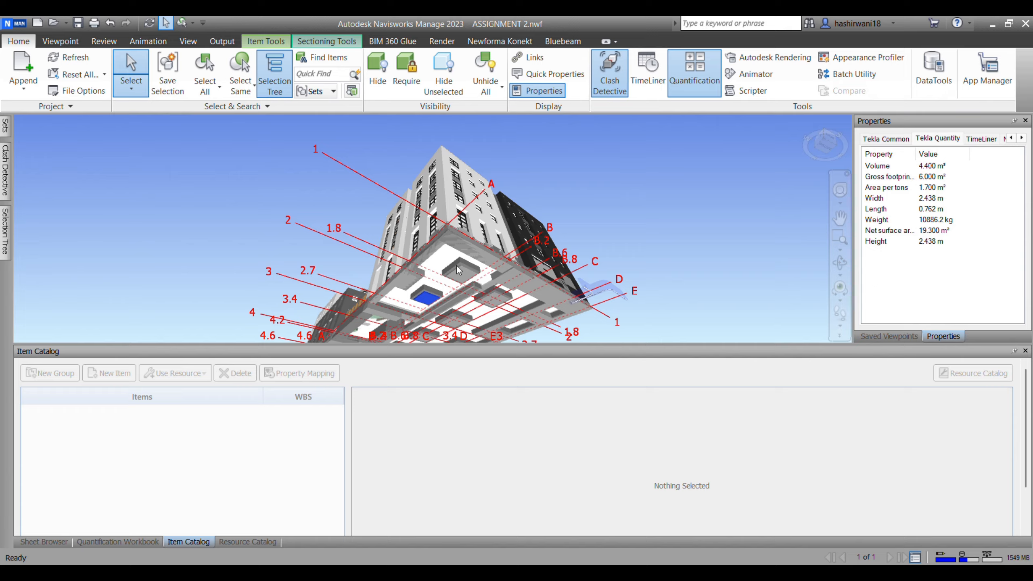
scroll(466, 244, down, 2)
scroll(466, 244, down, 3)
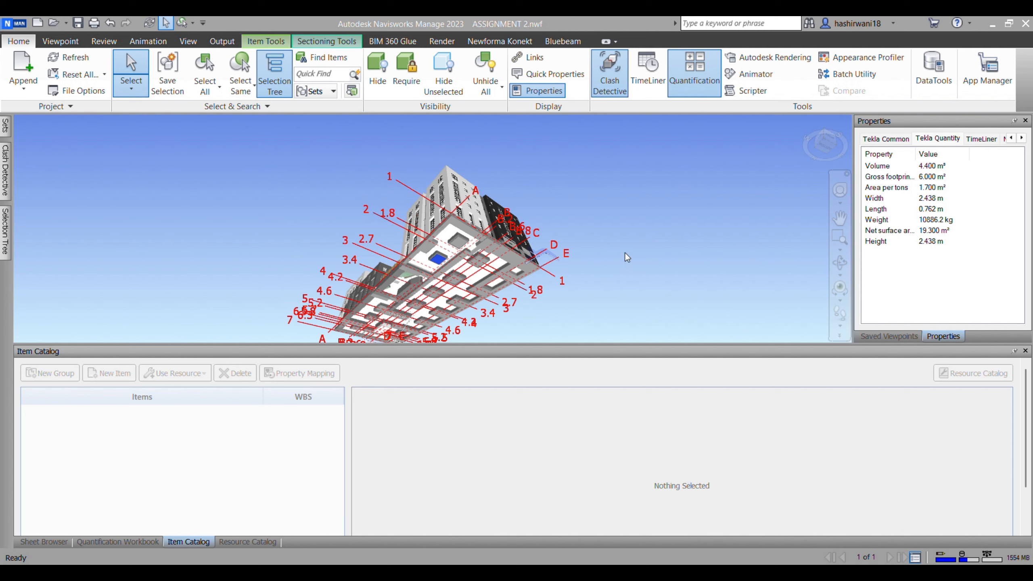
scroll(610, 253, down, 5)
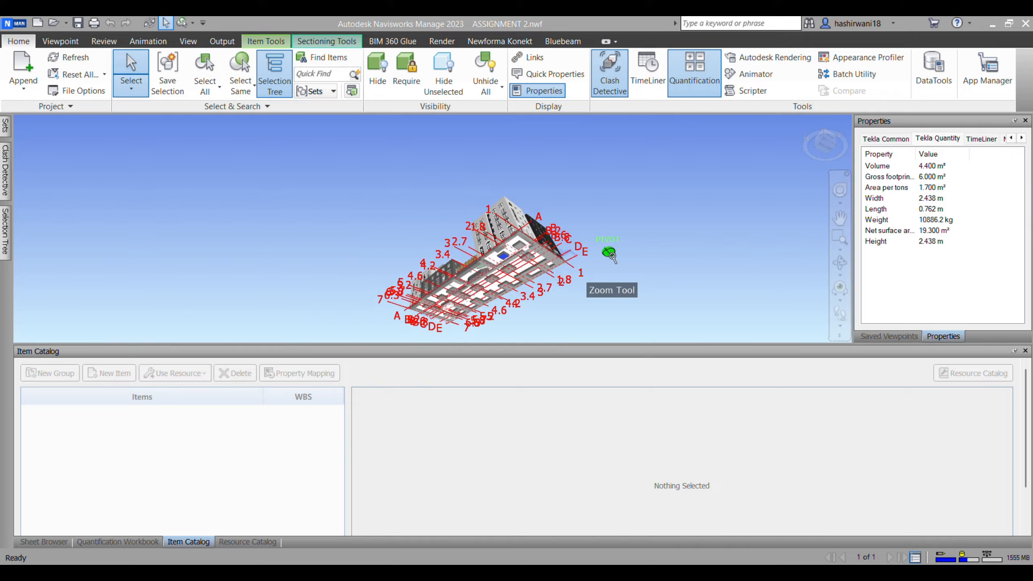
shift+middle_drag(668, 262, 632, 290)
middle_drag(632, 290, 621, 312)
scroll(533, 268, up, 1)
mouse_move(533, 268)
shift+middle_down()
mouse_move(472, 244)
mouse_move(554, 297)
shift+middle_up()
scroll(795, 191, up, 1)
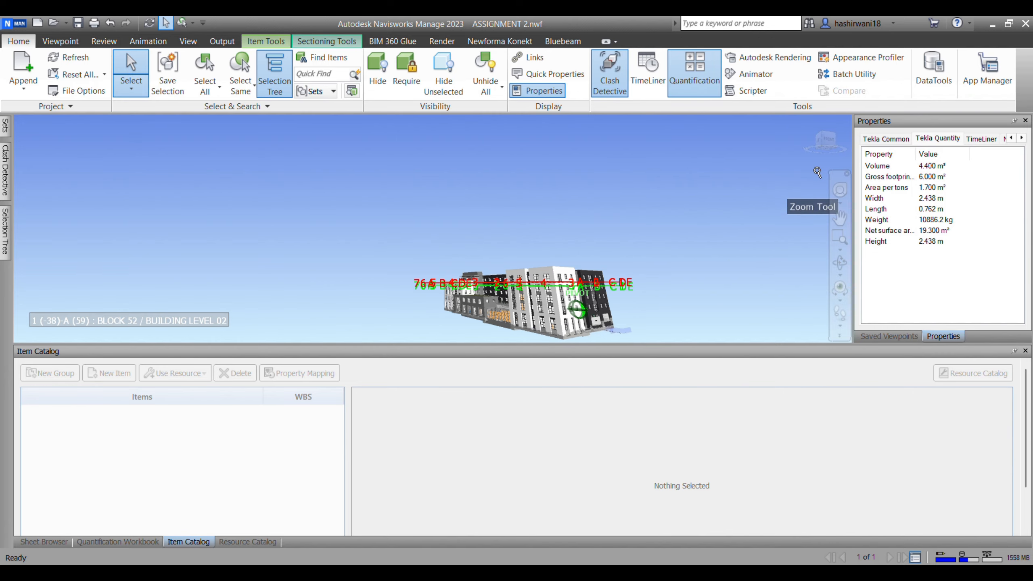
click(885, 139)
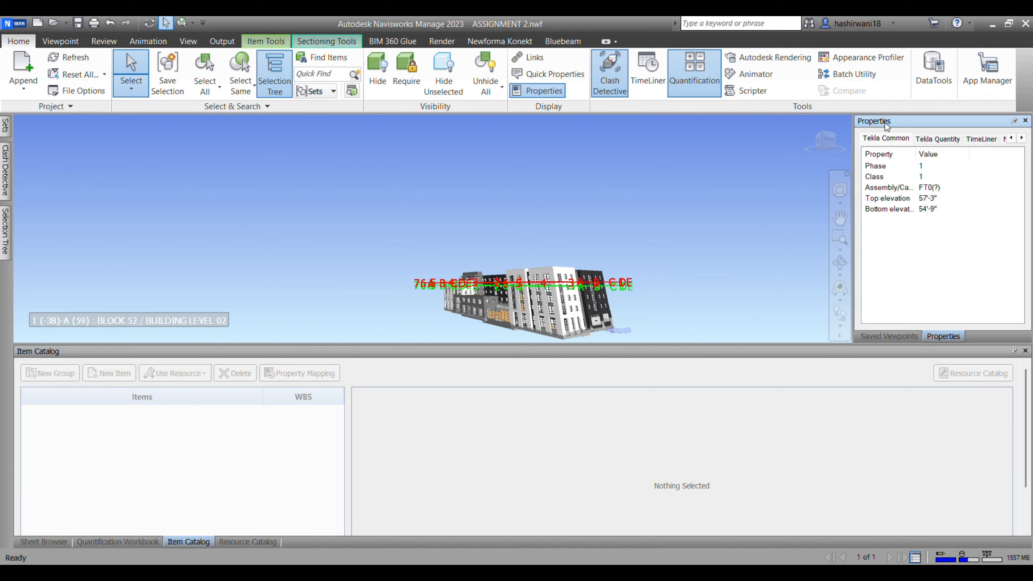
Bring the building's front facade into closer view and show the selected footing's Tekla Quantity properties.
scroll(581, 260, up, 3)
middle_drag(582, 260, 573, 181)
scroll(573, 181, up, 4)
scroll(506, 230, up, 5)
shift+middle_drag(584, 243, 655, 262)
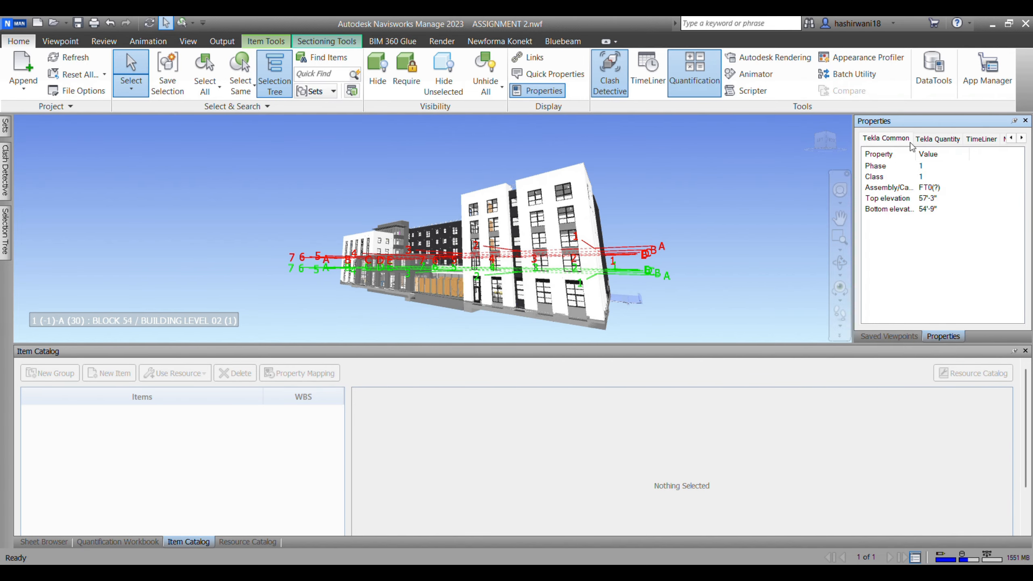
click(936, 140)
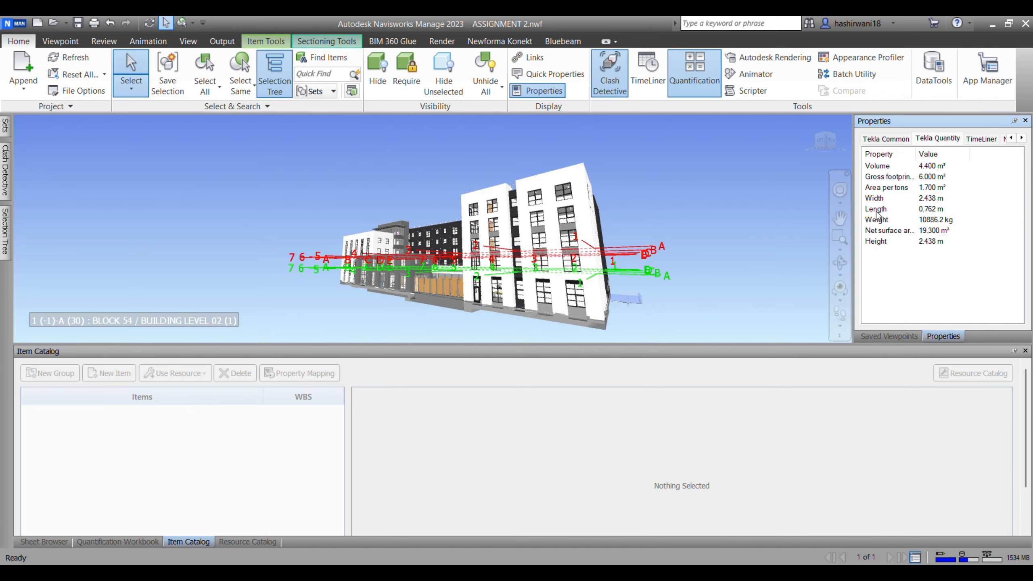
Select the concrete floor slab at the front corner, look through its Material and remaining property categories, and clear the selection.
scroll(612, 285, up, 3)
middle_drag(612, 280, 604, 201)
shift+middle_drag(575, 254, 540, 194)
click(570, 219)
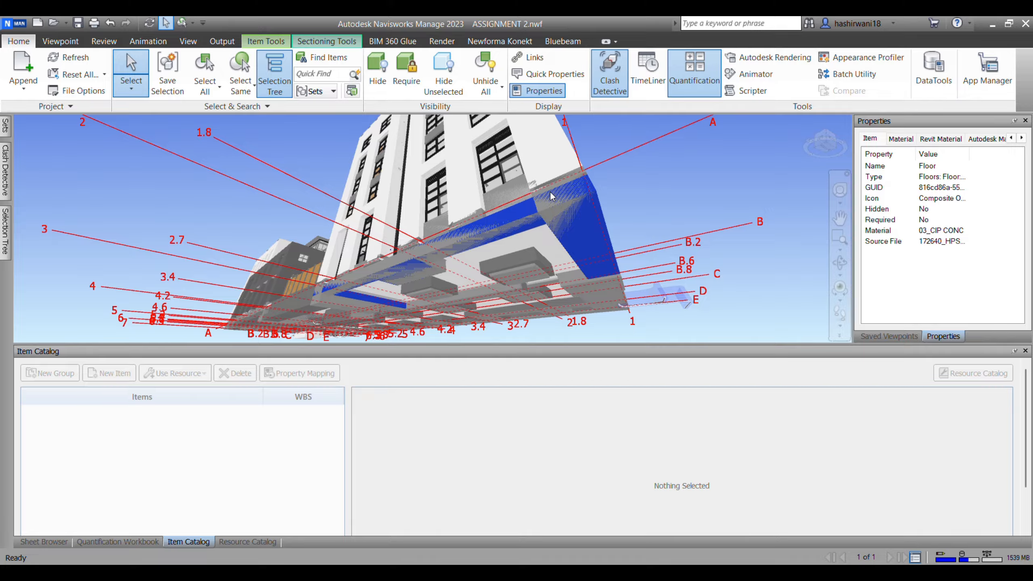
click(900, 139)
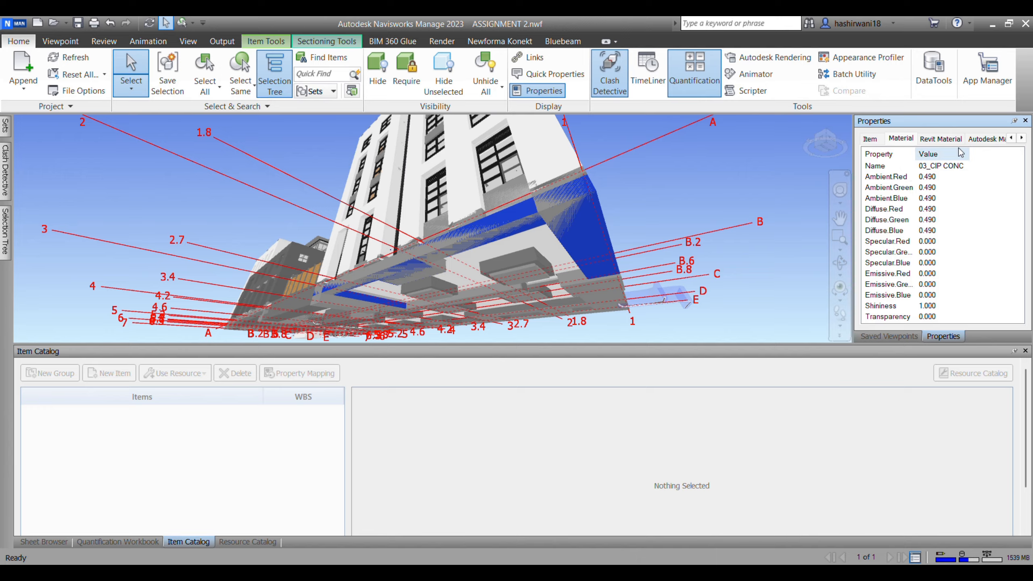
click(1021, 139)
click(1022, 138)
click(1021, 138)
click(1022, 138)
click(1021, 138)
click(1022, 138)
click(1022, 139)
click(1021, 138)
click(634, 196)
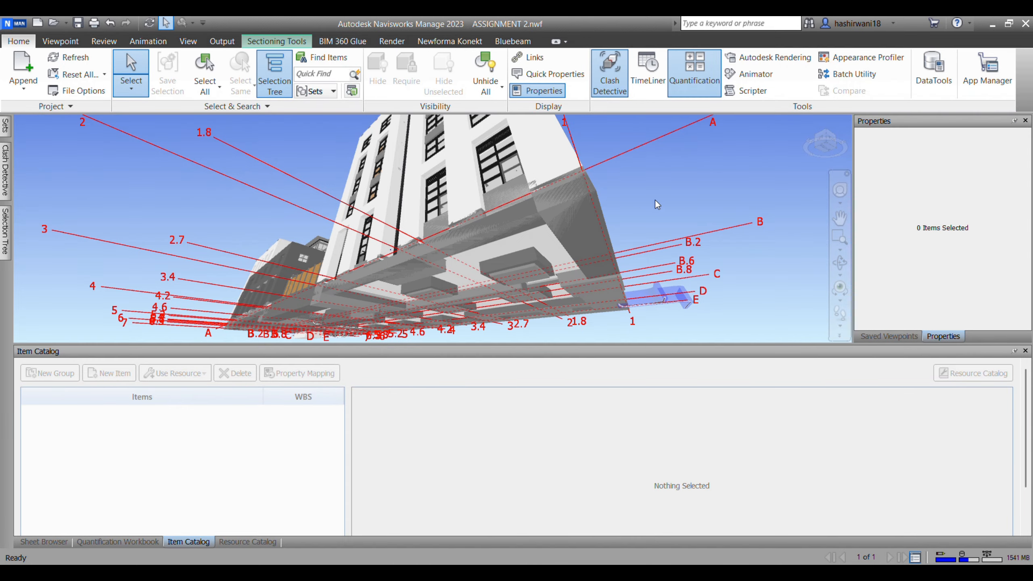
Select the white facade wall and the concrete slab below it in turn, and examine the slab's Revit Material and Autodesk Material properties.
middle_drag(583, 190, 592, 232)
scroll(592, 232, down, 1)
click(575, 179)
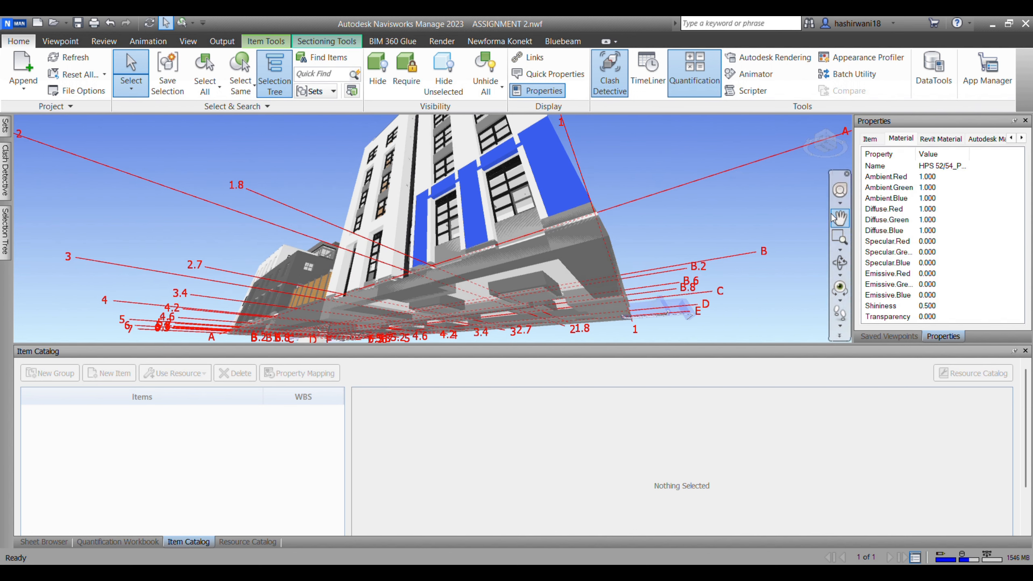
click(596, 243)
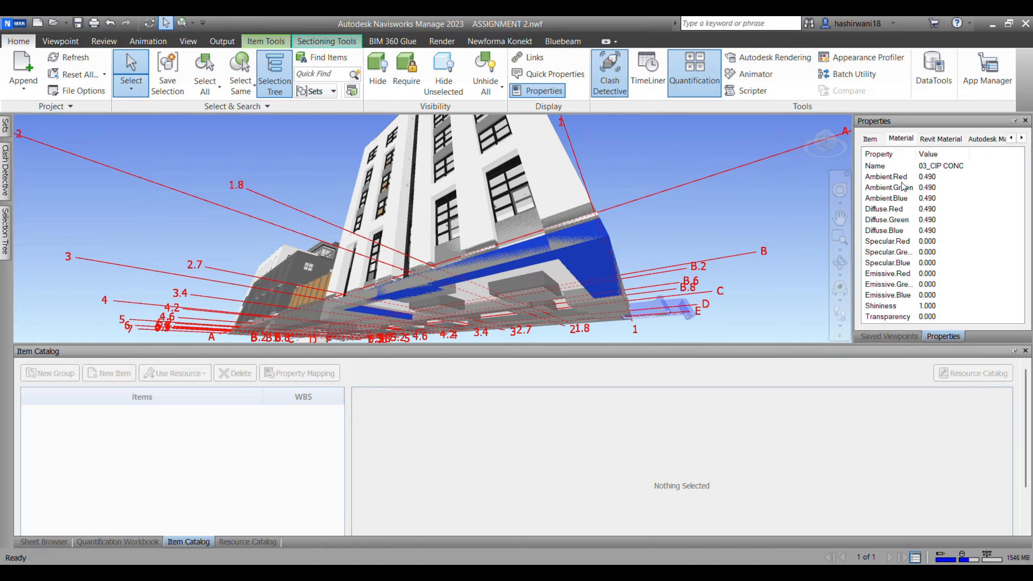
click(935, 139)
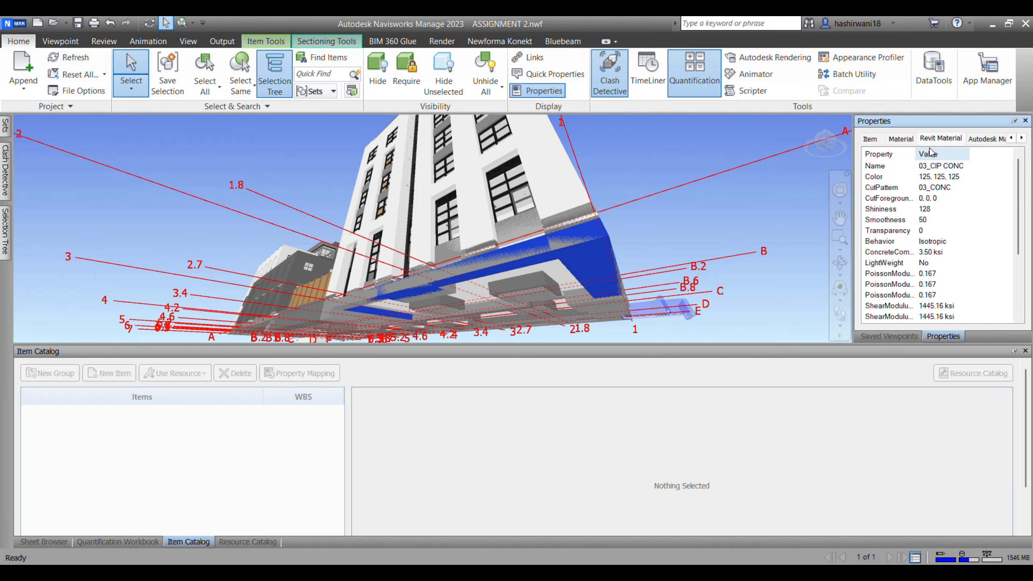
scroll(897, 249, down, 3)
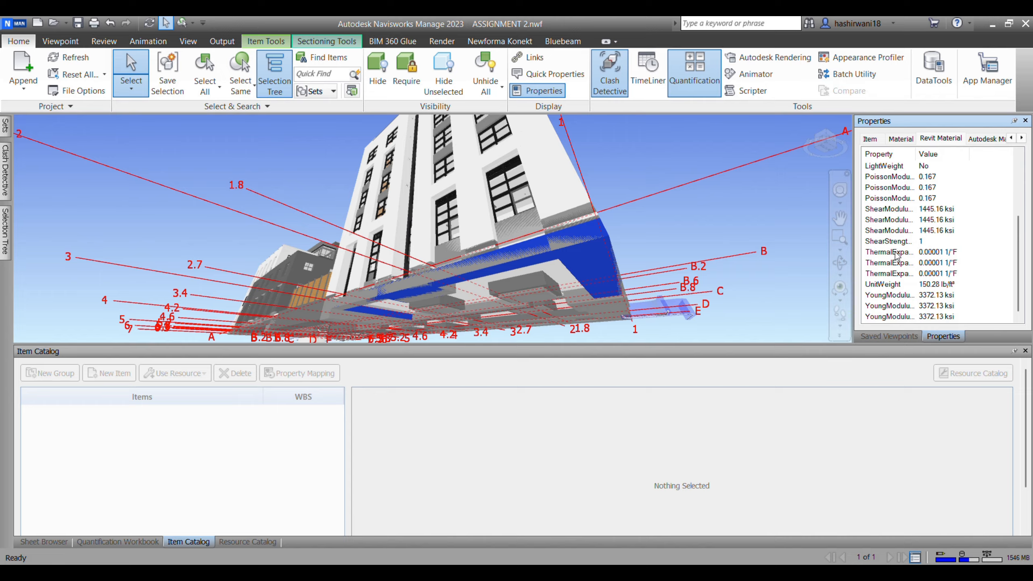
scroll(927, 264, up, 3)
click(987, 140)
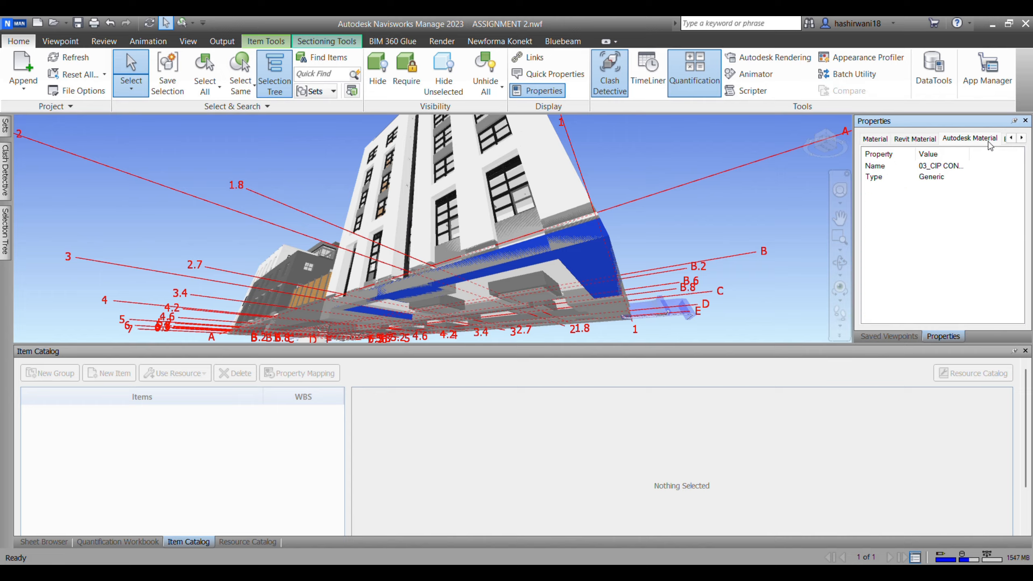
Check the concrete slab's Element, Level and Phase Created properties and clear the selection.
click(1021, 138)
click(1021, 137)
click(916, 140)
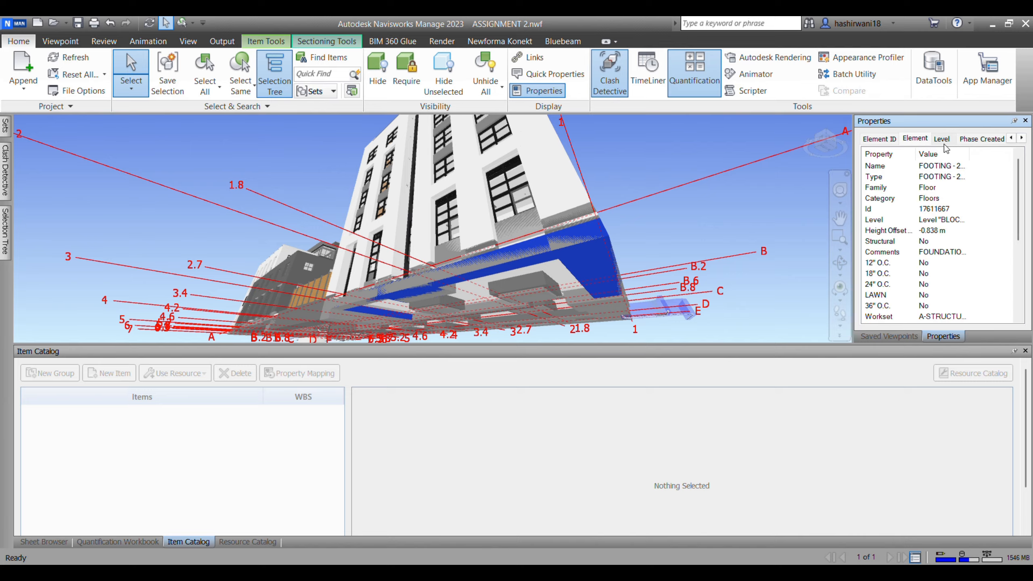
click(942, 139)
click(967, 139)
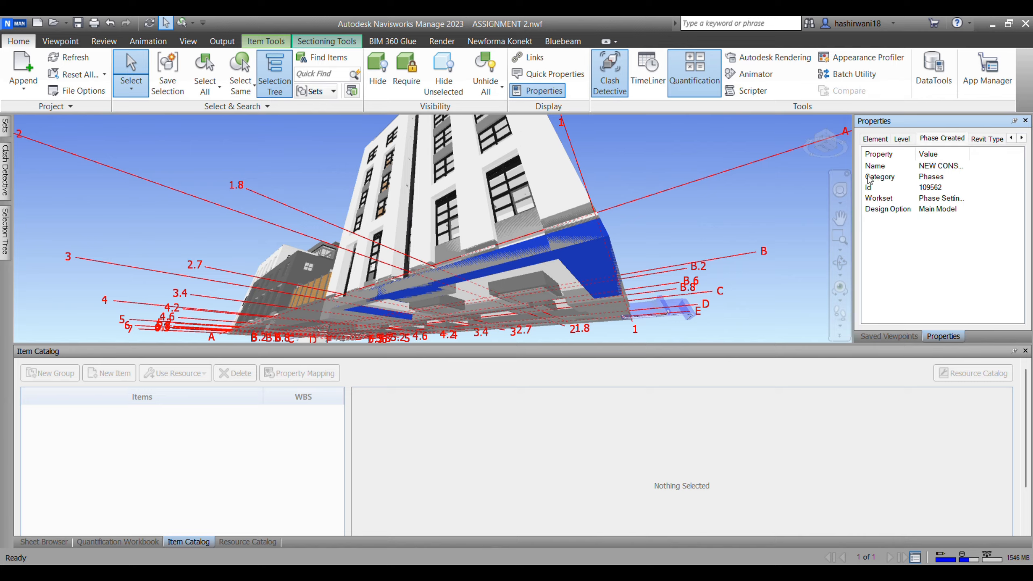
click(776, 220)
Select the white facade wall above the slab, look through its property categories, and deselect it.
click(561, 158)
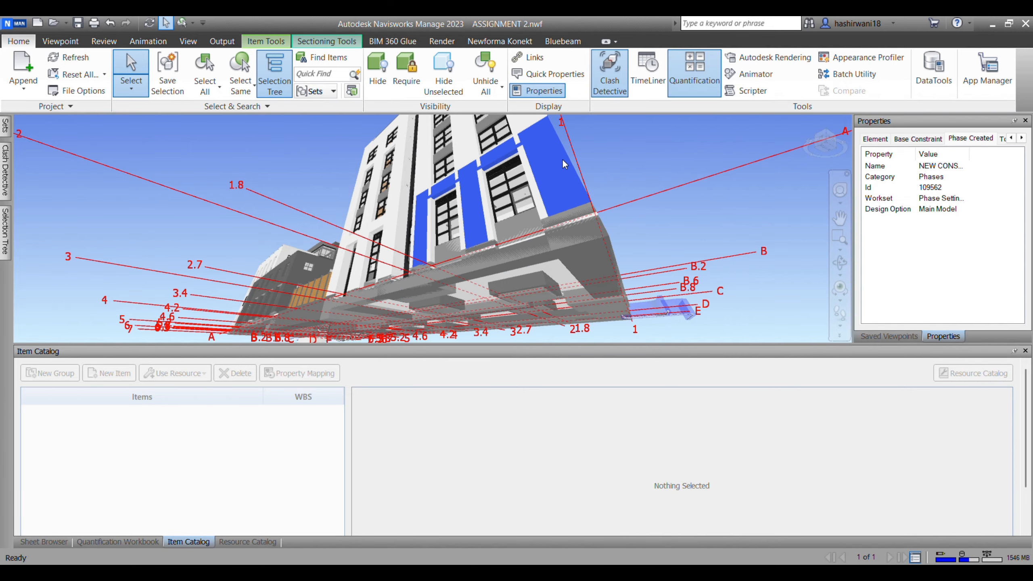
click(1021, 138)
click(1022, 137)
click(1022, 138)
click(1022, 138)
click(627, 177)
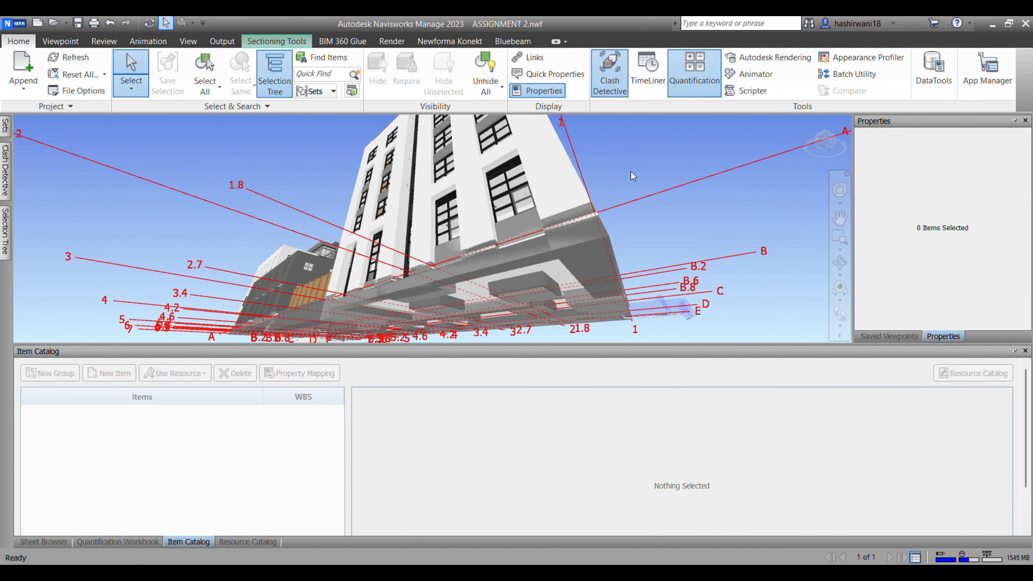
Select the elongated footing at the end of the long foundation wall near grids 4 and A, and locate it in the Selection Tree.
scroll(650, 200, down, 4)
scroll(651, 207, down, 2)
shift+middle_drag(600, 228, 637, 266)
scroll(637, 267, up, 1)
scroll(561, 229, up, 2)
scroll(467, 201, down, 3)
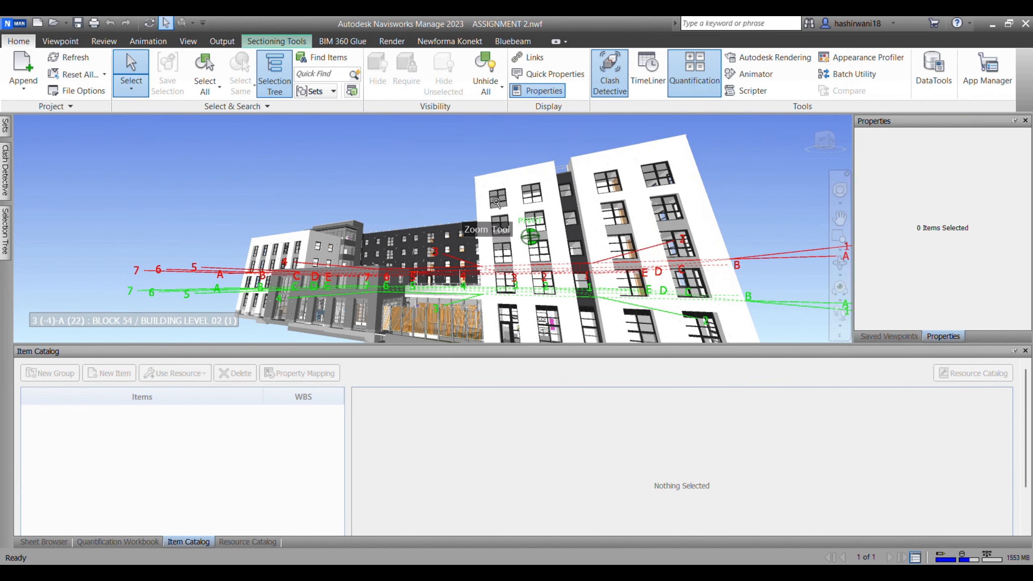
click(482, 197)
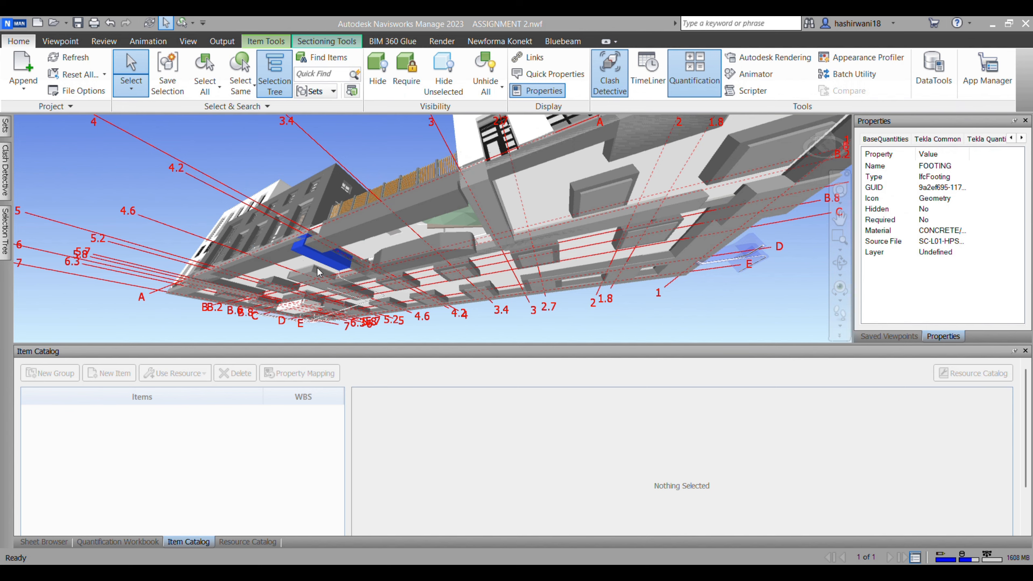
scroll(318, 272, up, 5)
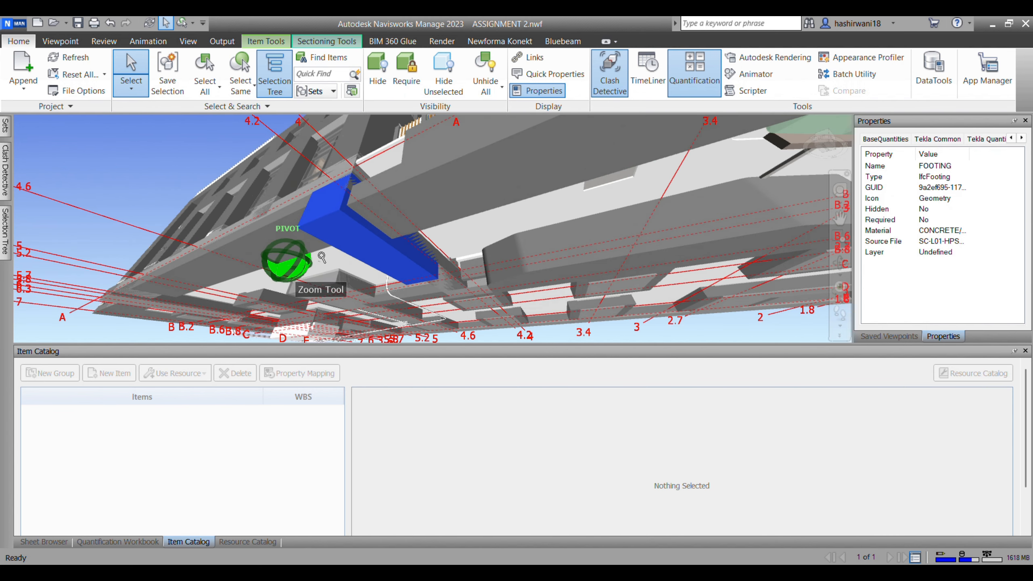
scroll(321, 257, down, 5)
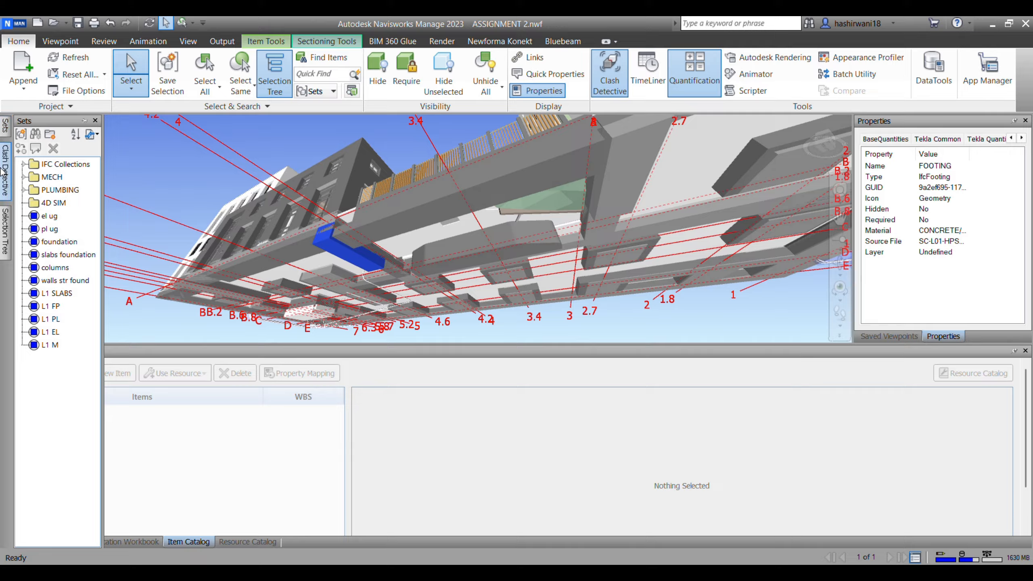
mouse_move(4, 228)
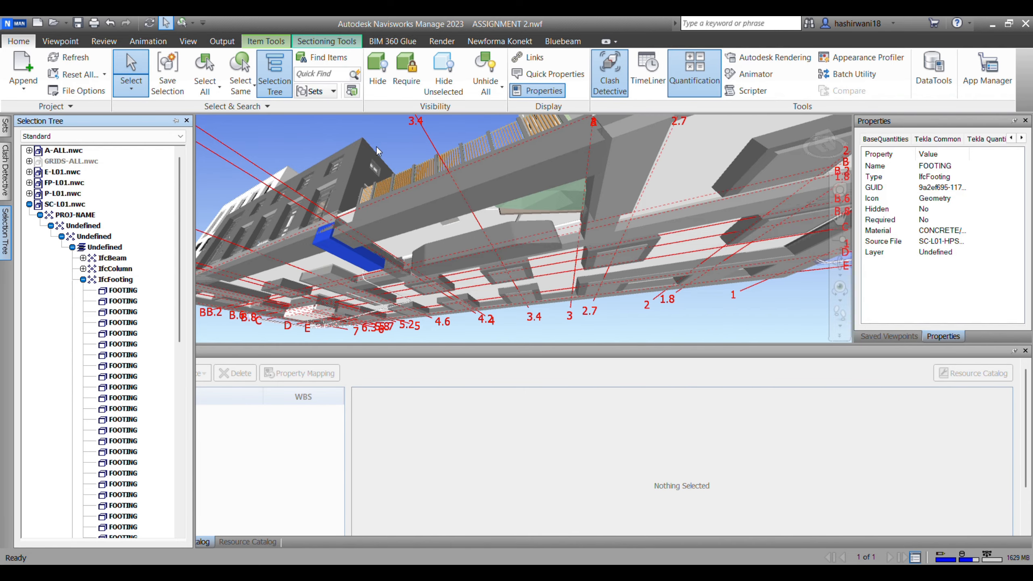
Inspect the properties of the dark building's wall and the long foundation wall, and reselect the footing at that wall's end.
click(360, 159)
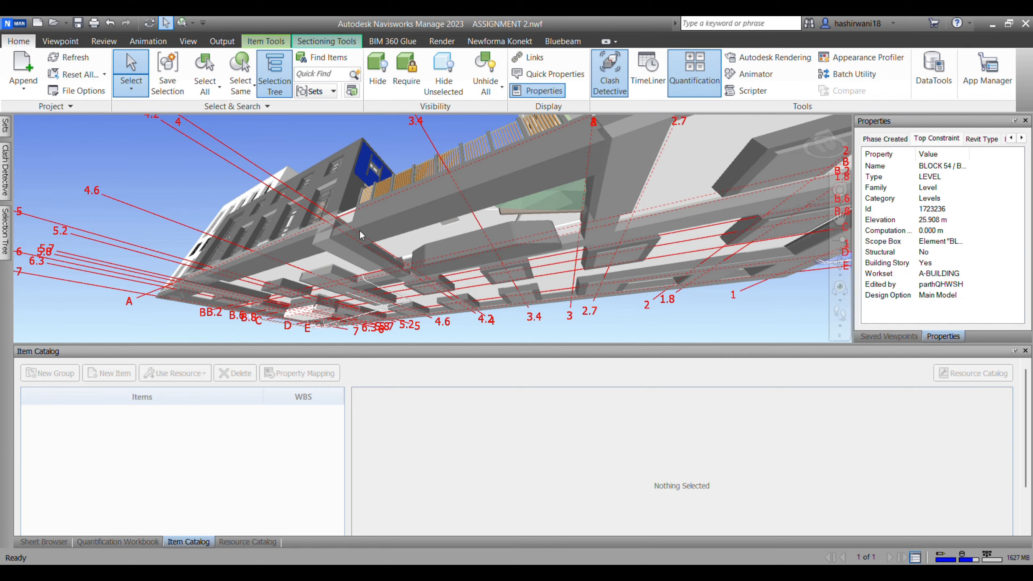
click(499, 188)
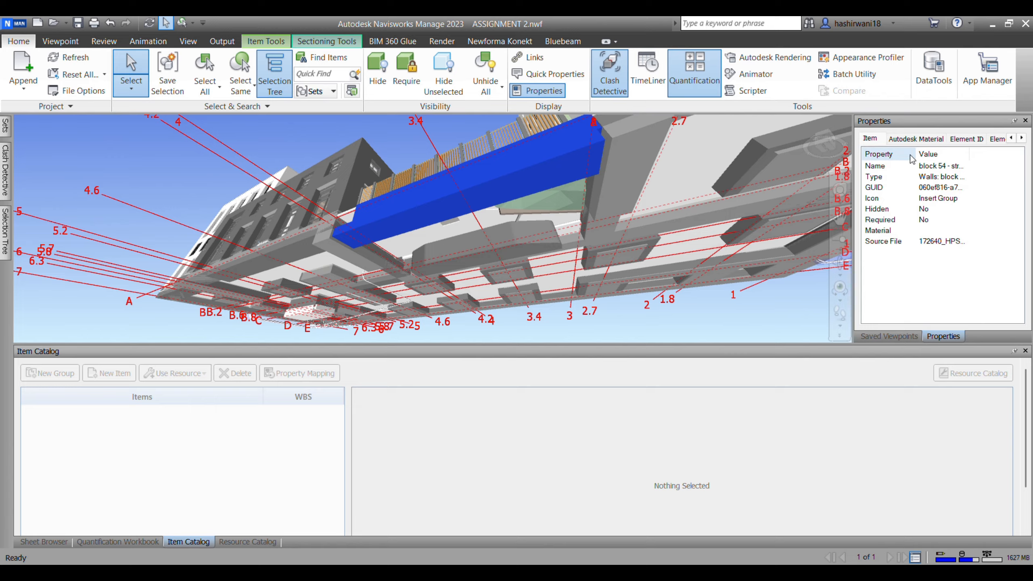
click(344, 253)
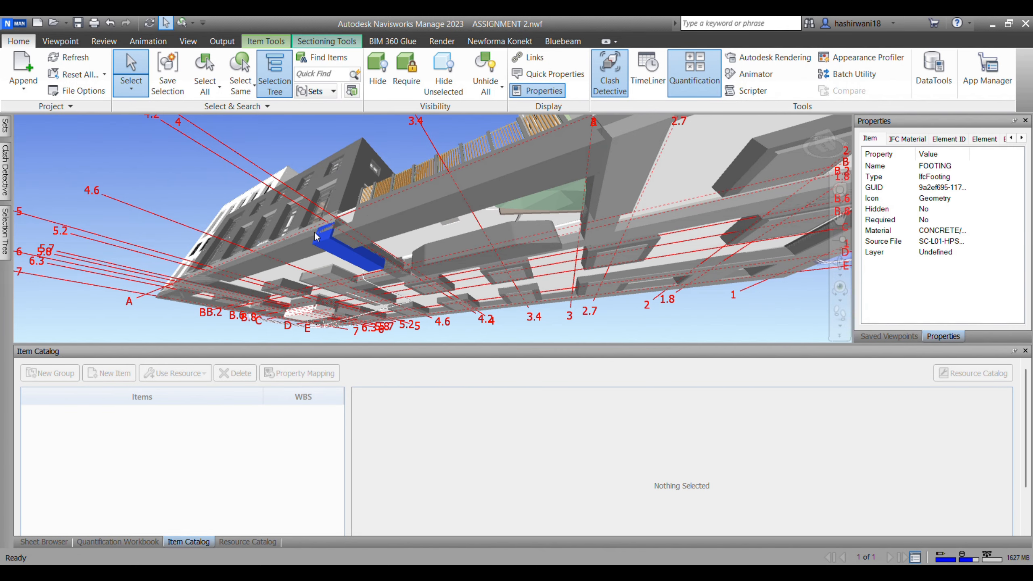
Zoom in on the selected footing and show its Tekla Quantity properties.
click(1021, 138)
click(1021, 138)
click(1021, 138)
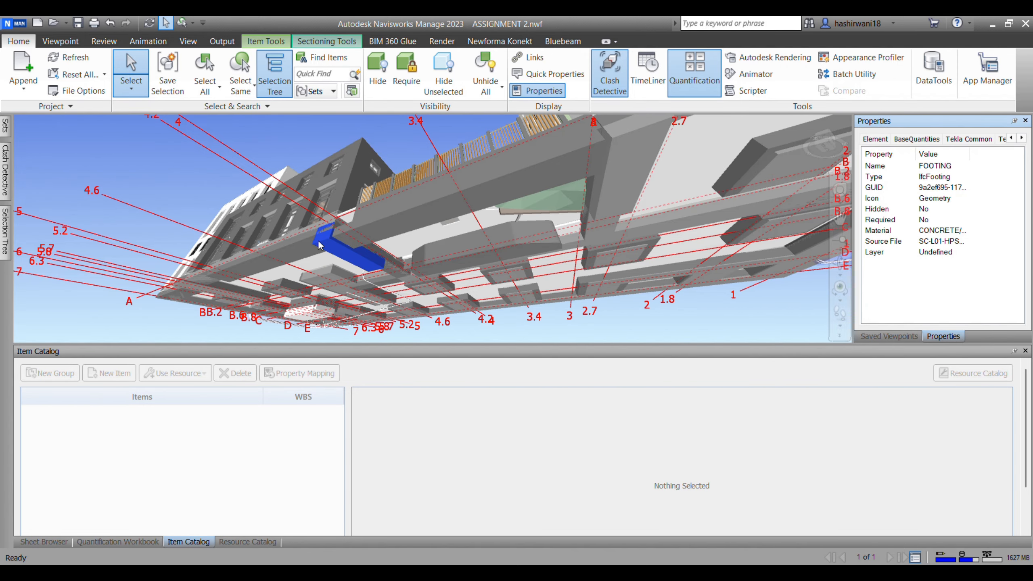
scroll(319, 244, up, 5)
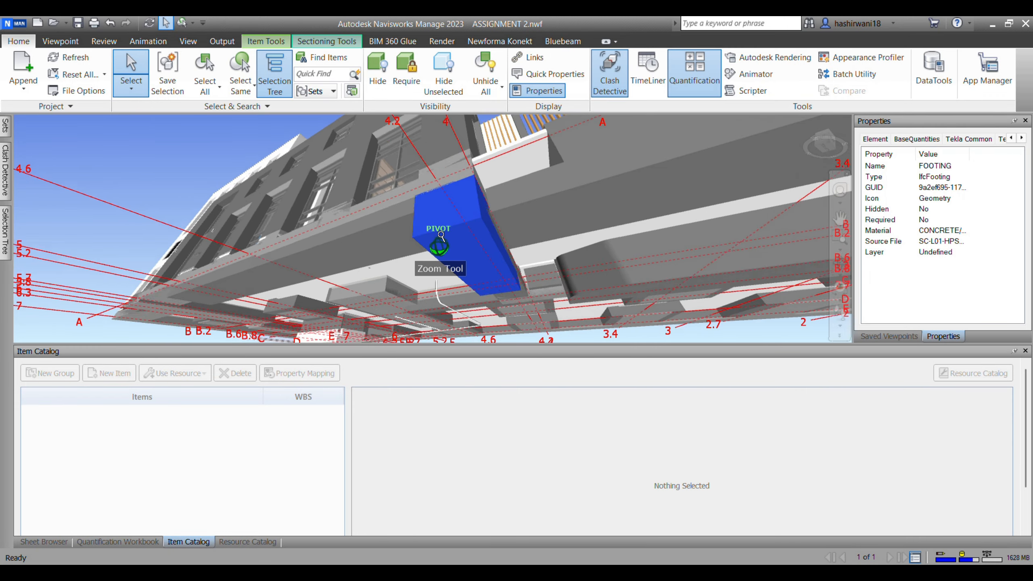
scroll(441, 235, up, 5)
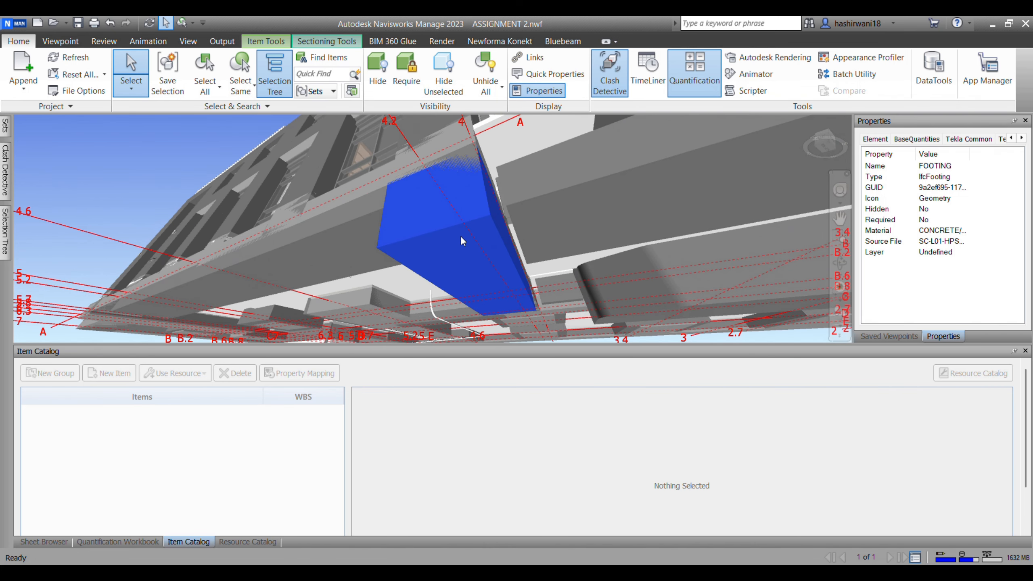
click(1021, 138)
click(1022, 137)
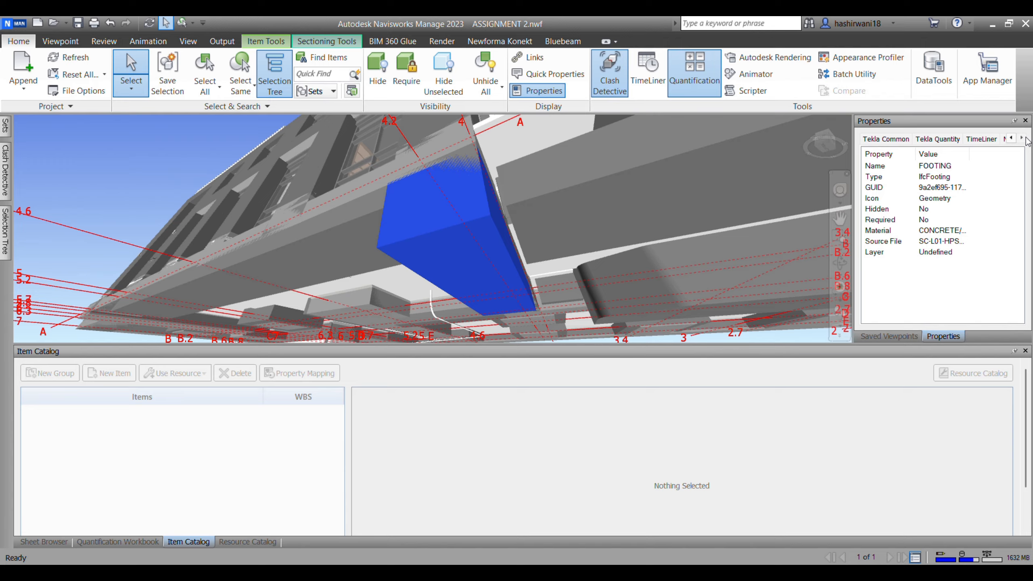
click(933, 139)
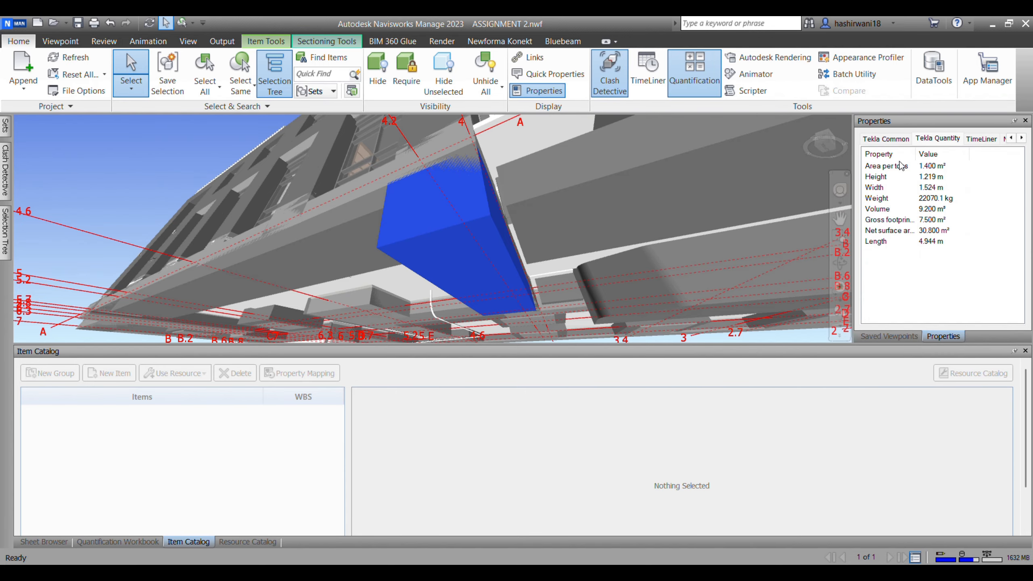
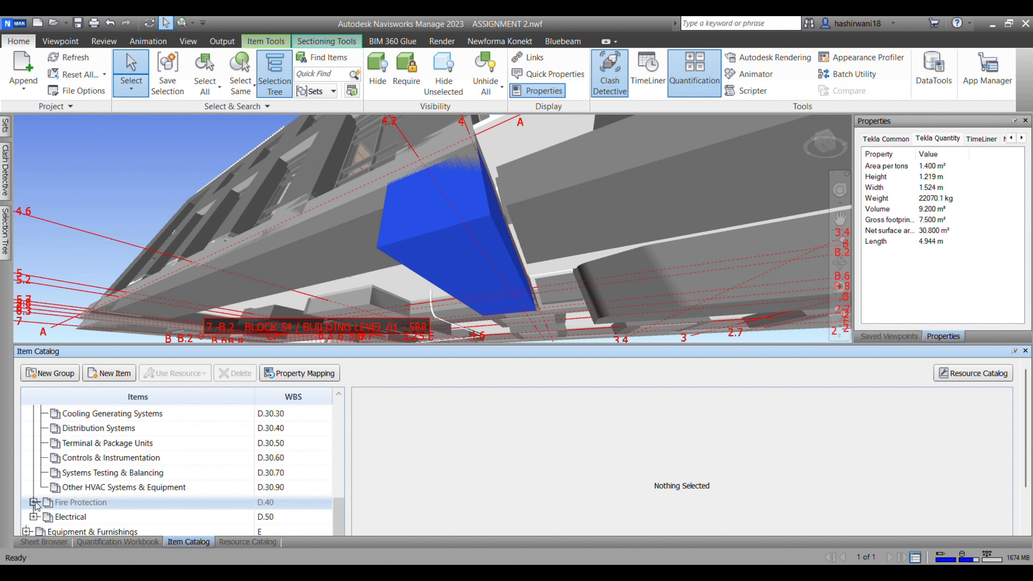
Look through the Fire Protection and Electrical groups in the Item Catalog, and return to the Substructure group.
scroll(65, 493, down, 2)
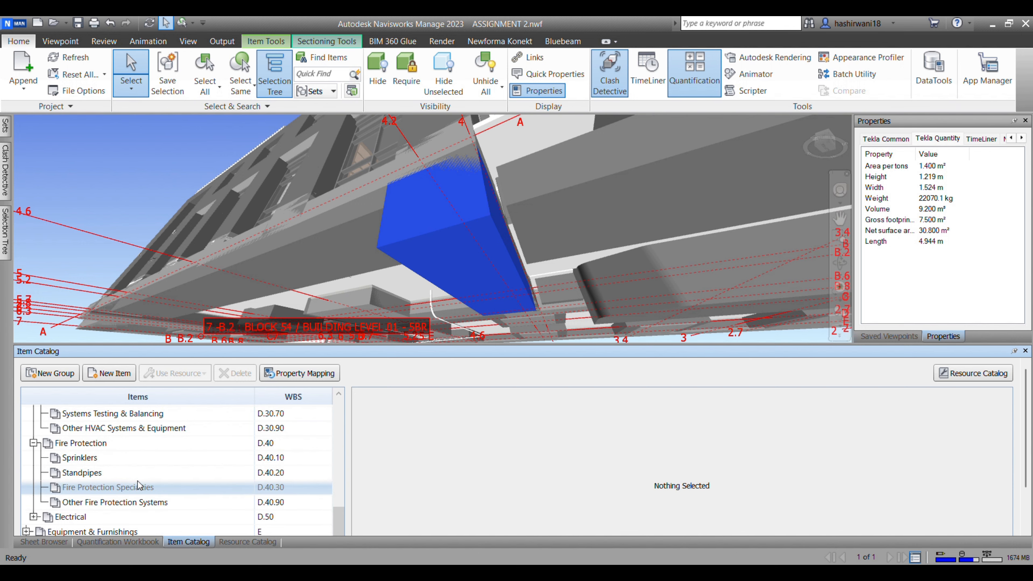
click(33, 517)
scroll(98, 508, down, 2)
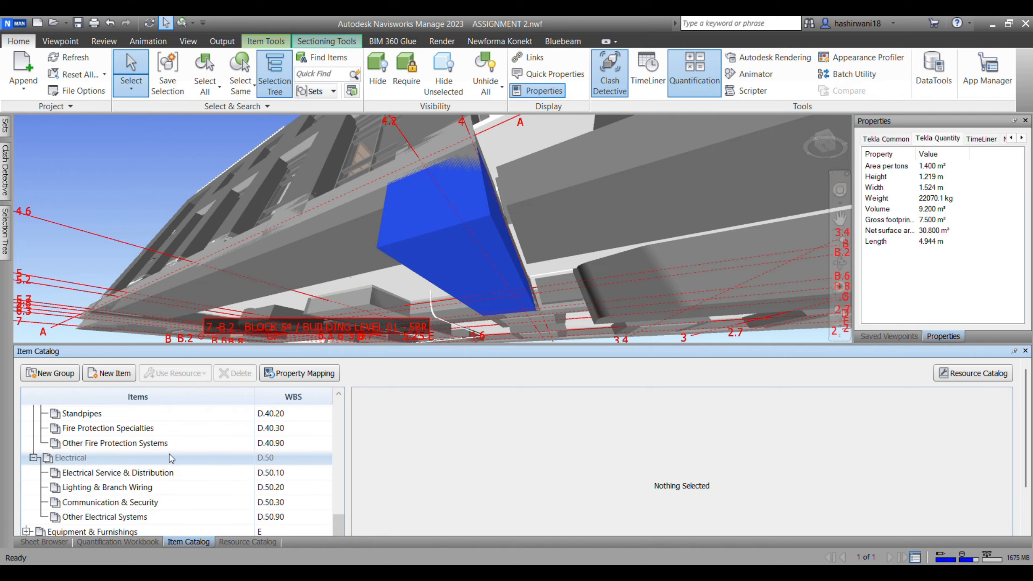
scroll(142, 472, up, 10)
scroll(98, 451, down, 9)
scroll(94, 448, up, 10)
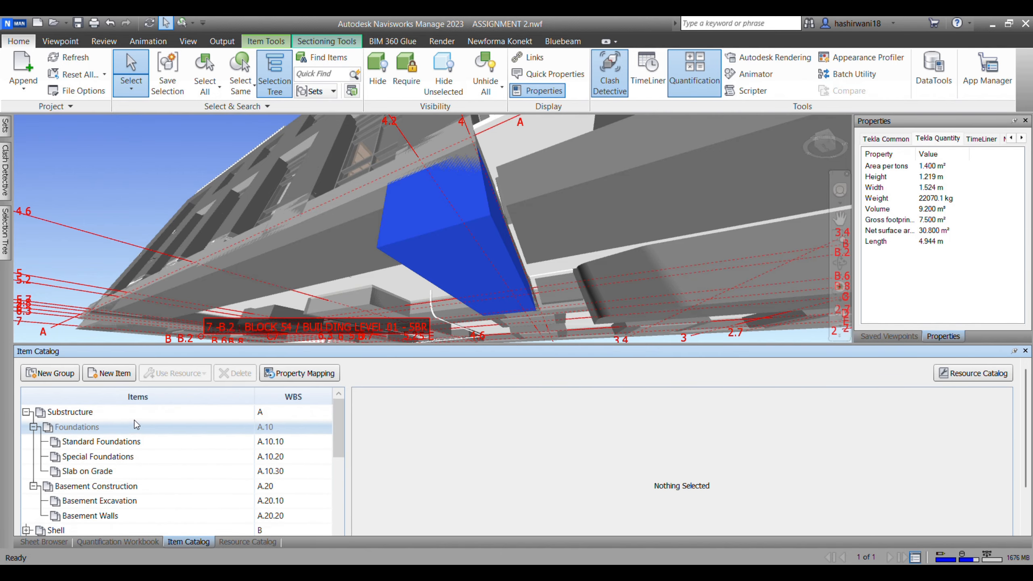
Add a new item named WALL FOUNDATION under the Foundations group in the Item Catalog.
click(84, 427)
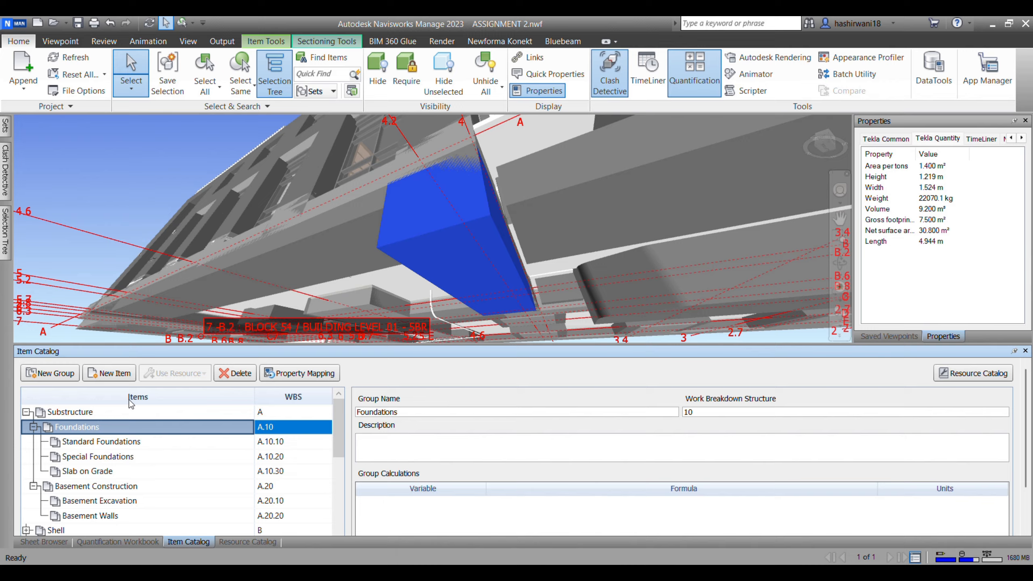
click(122, 374)
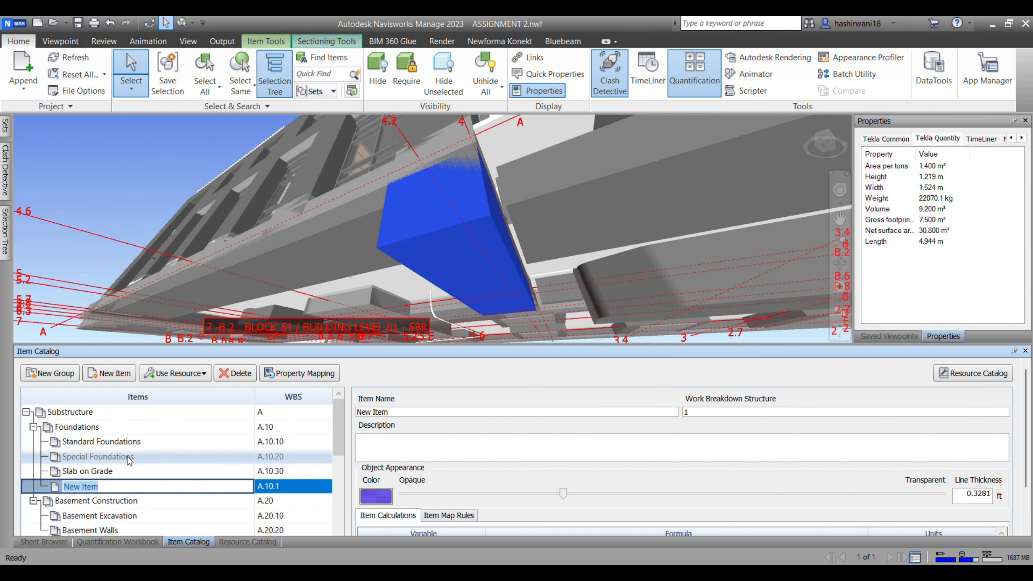
text(WALL FOUNDATION)
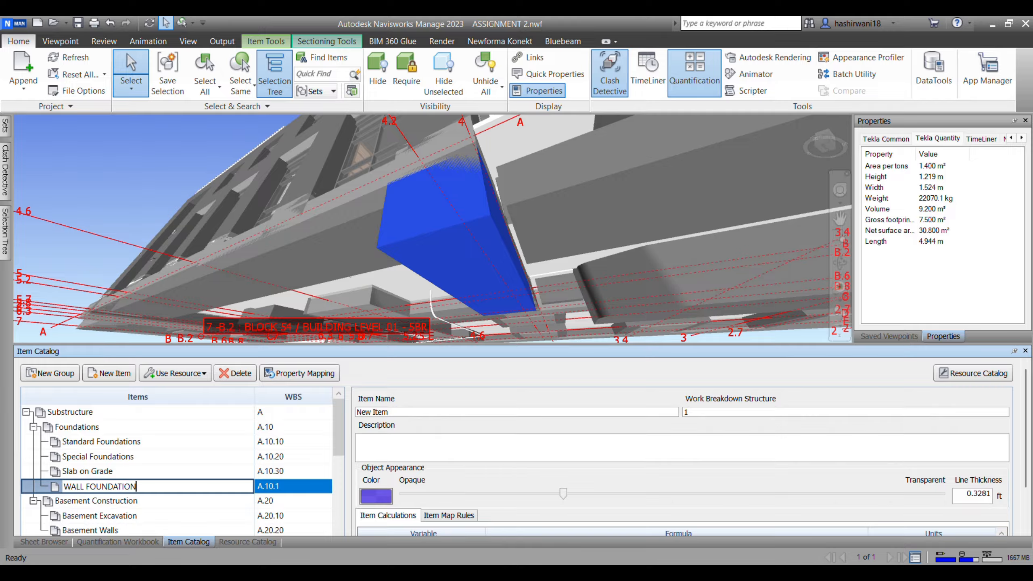
click(304, 437)
click(197, 463)
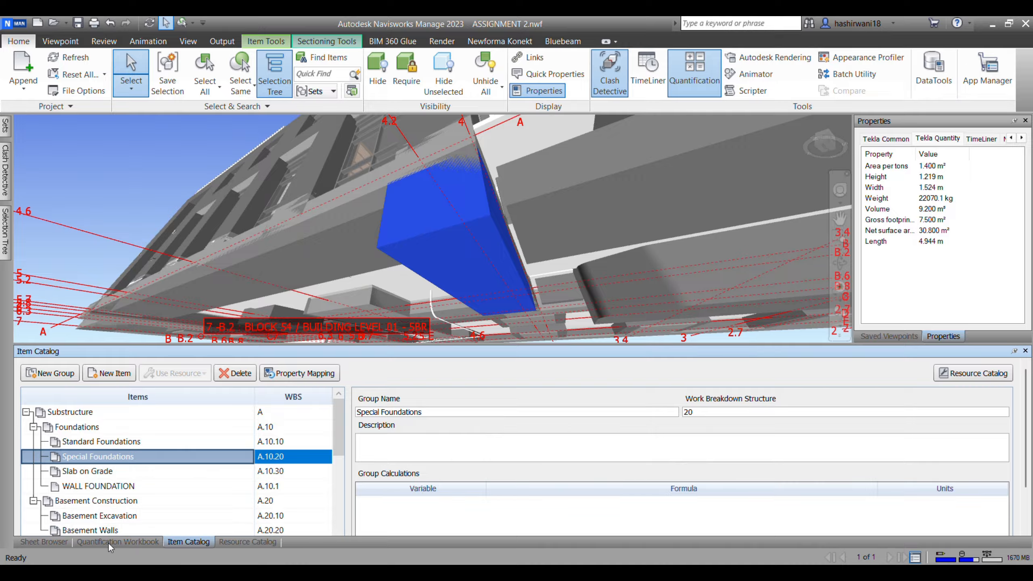
Check the Foundations entries in the Quantification Workbook, and return to the Item Catalog.
click(121, 543)
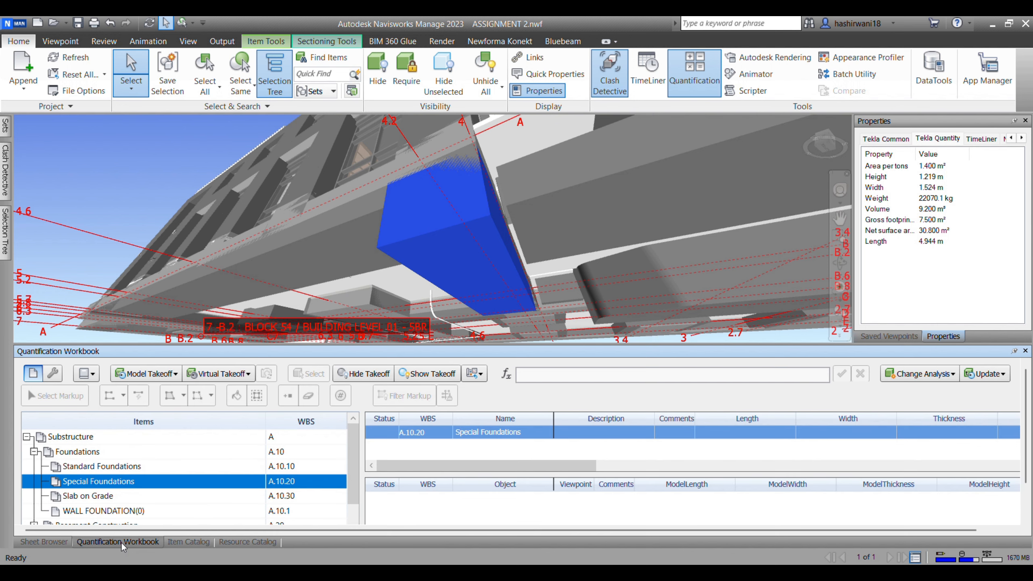
scroll(82, 467, down, 2)
scroll(85, 472, up, 2)
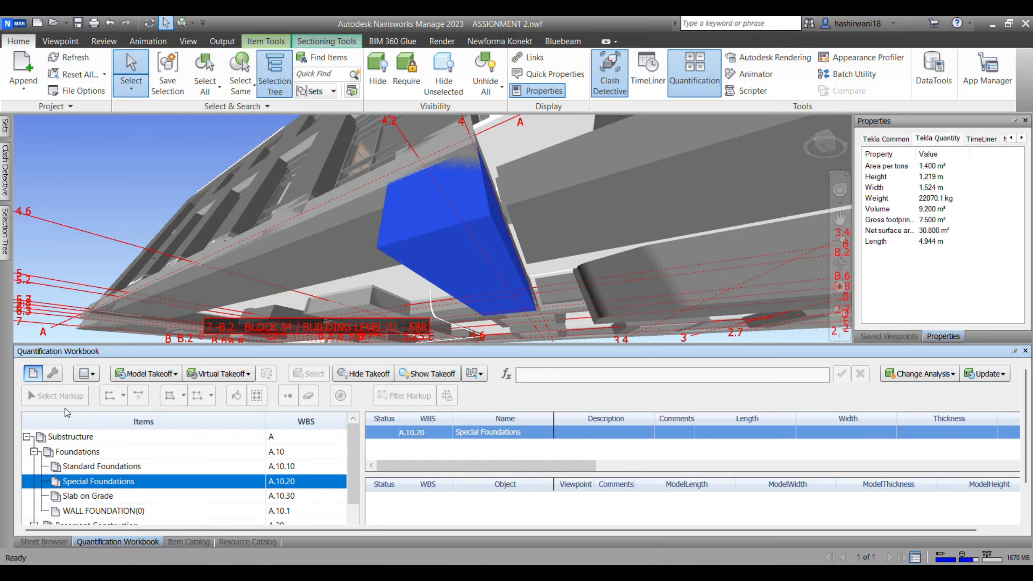
click(193, 543)
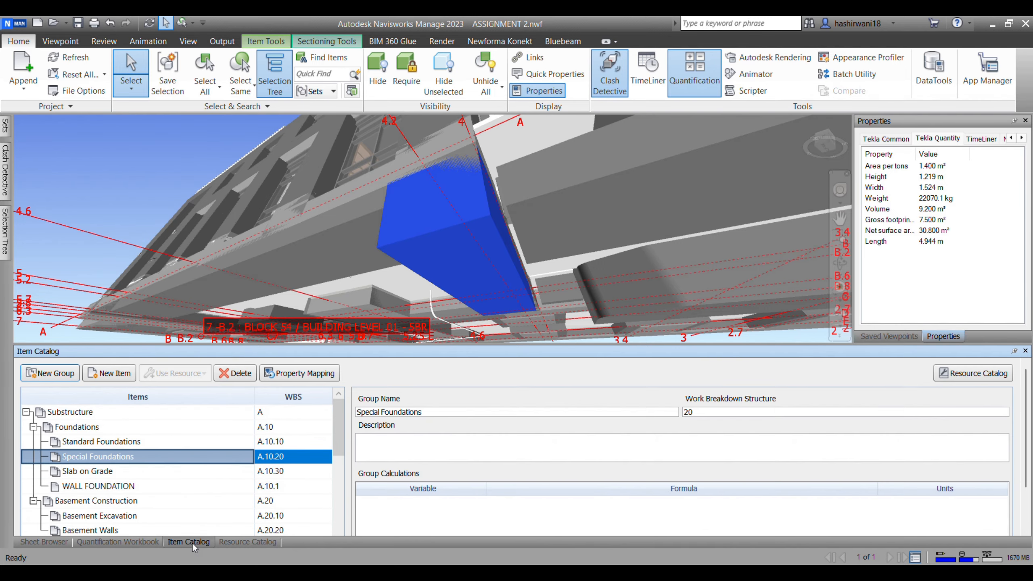
Inspect the Special Foundations group's options and the global Property Mapping settings, and select the Slab on Grade group.
click(95, 461)
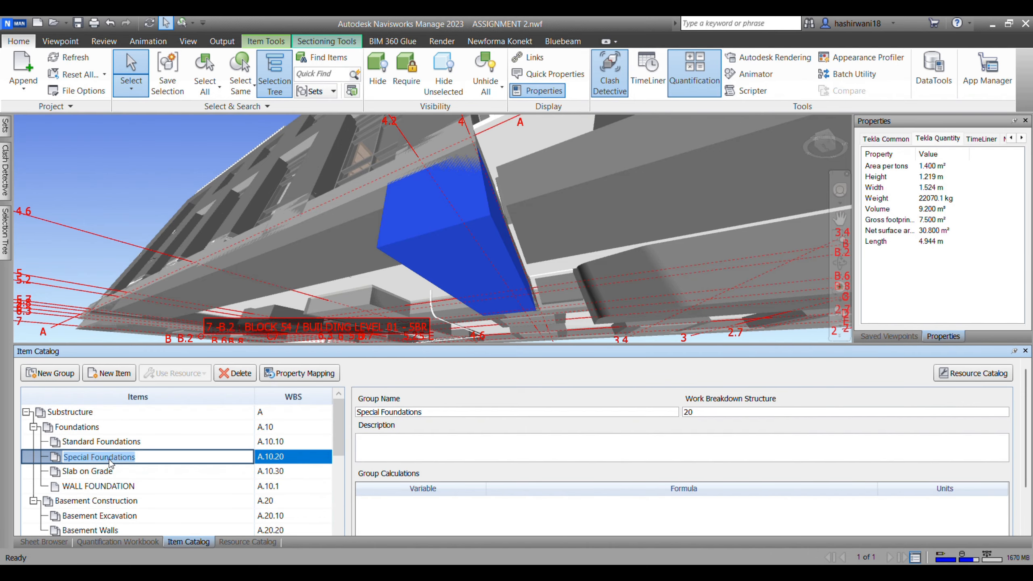
click(281, 459)
click(155, 460)
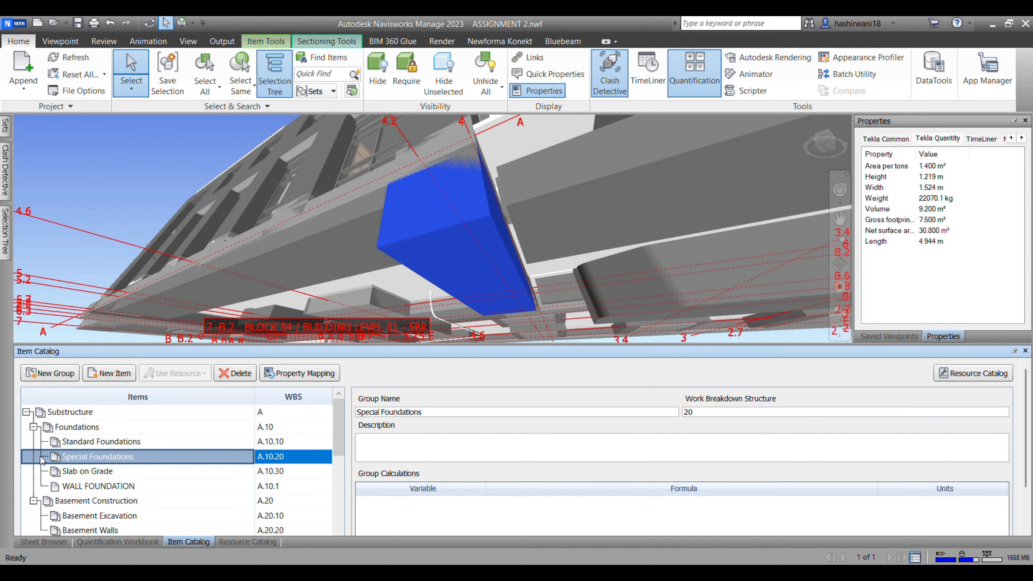
click(314, 374)
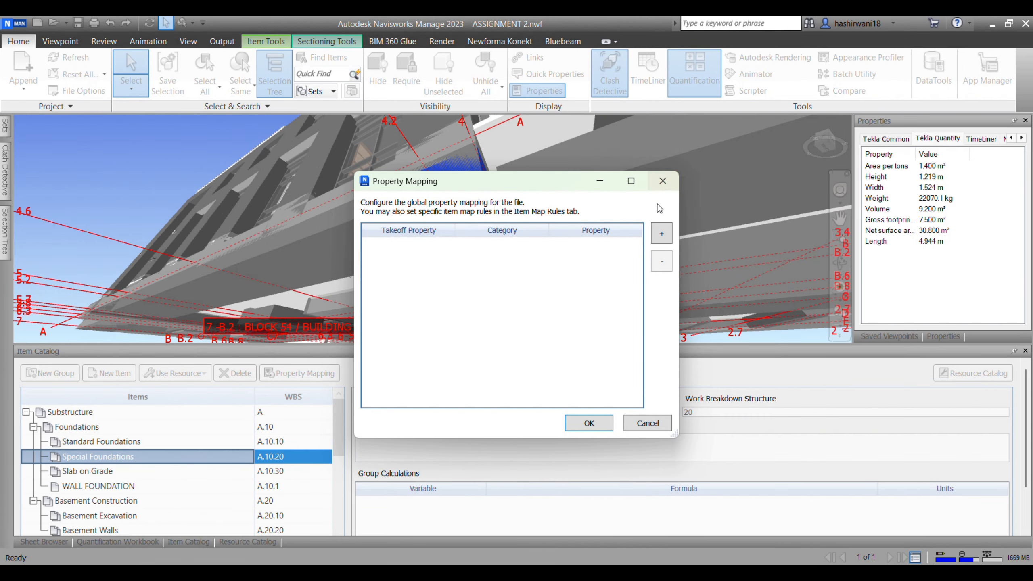
click(666, 188)
right_click(307, 458)
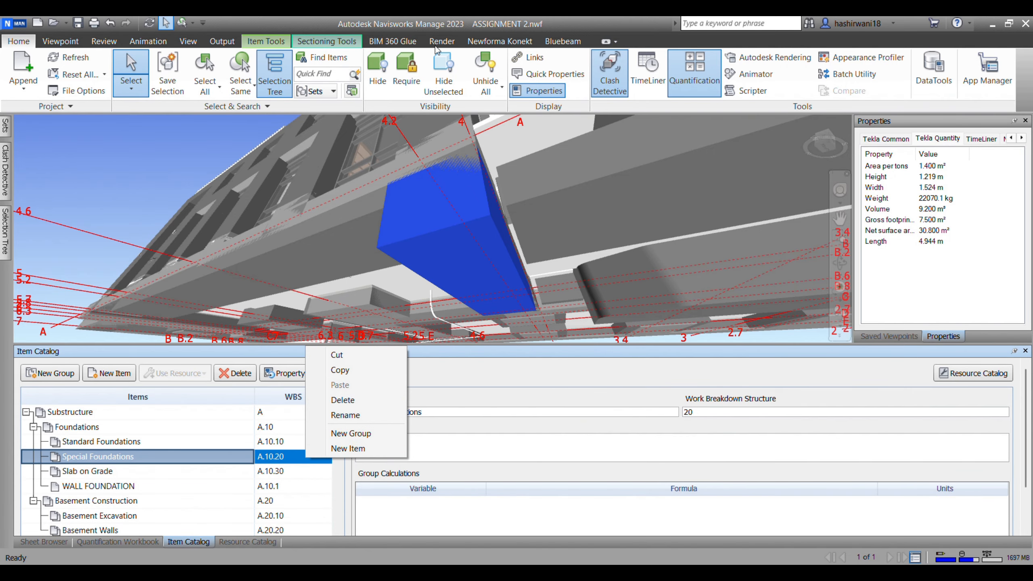
click(285, 462)
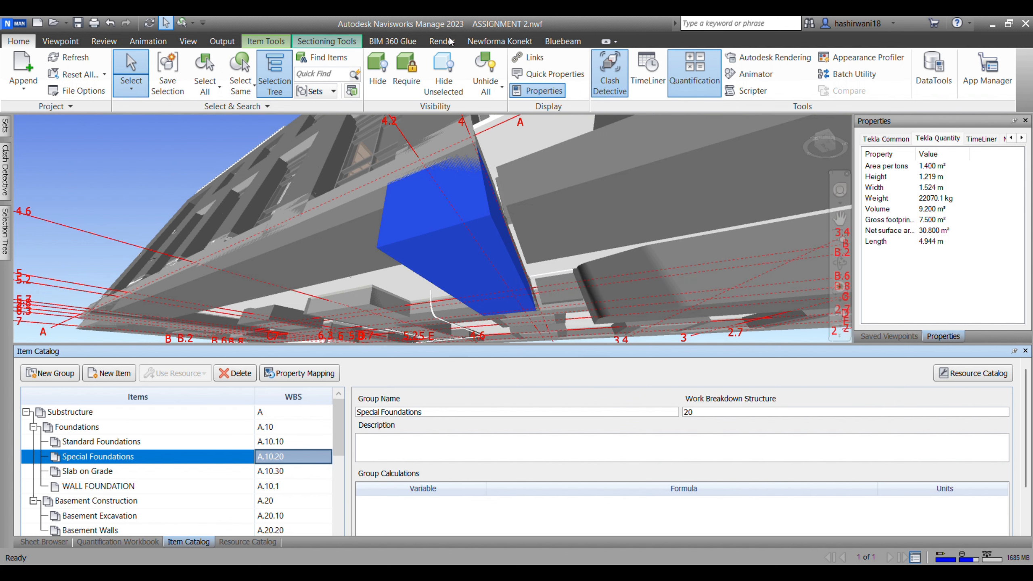
click(284, 471)
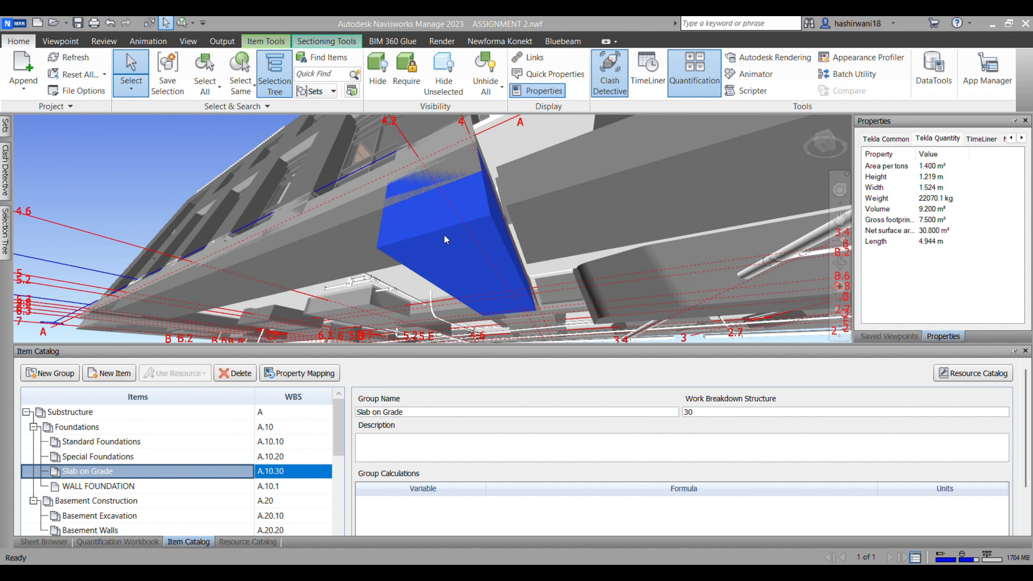
Add a second new item named FOOTINGS under Foundations, following the WALL FOUNDATION item.
click(144, 493)
scroll(488, 246, down, 3)
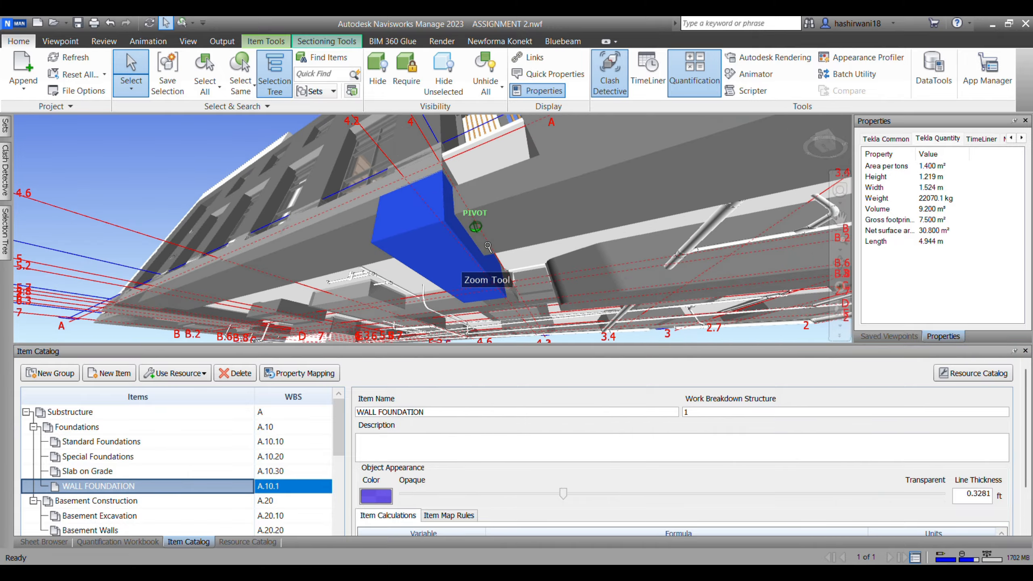
scroll(488, 246, down, 5)
click(122, 371)
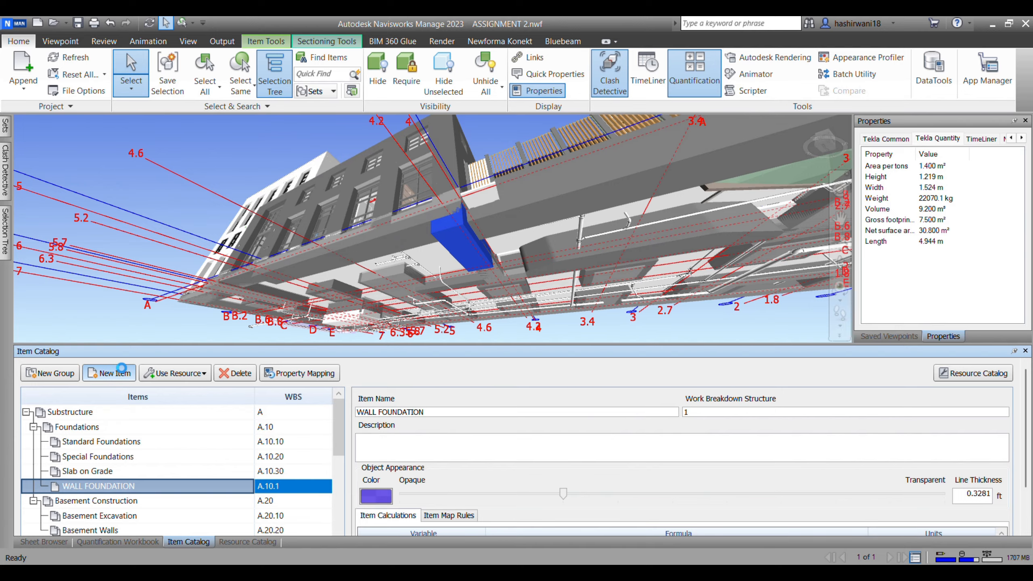
text(FOOTINGS)
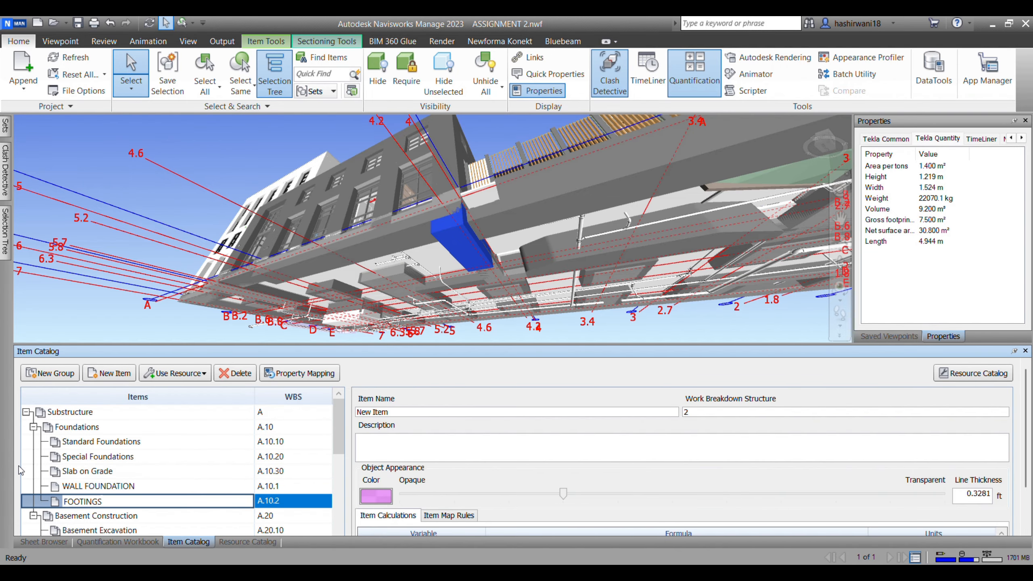
Select all footings of SC-L01.nwc through the IfcFooting category in the Selection Tree.
middle_drag(466, 250, 417, 210)
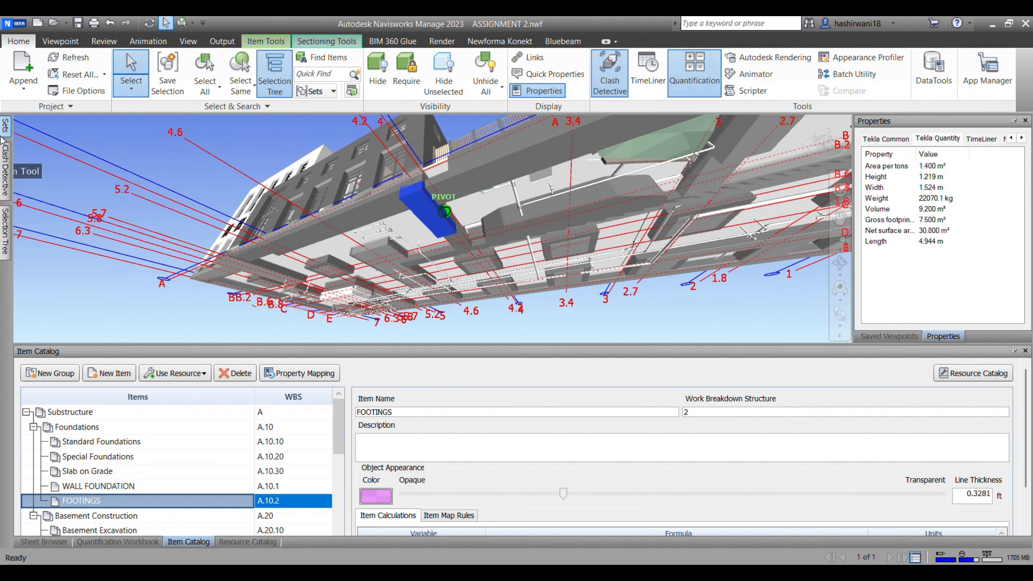
mouse_move(5, 232)
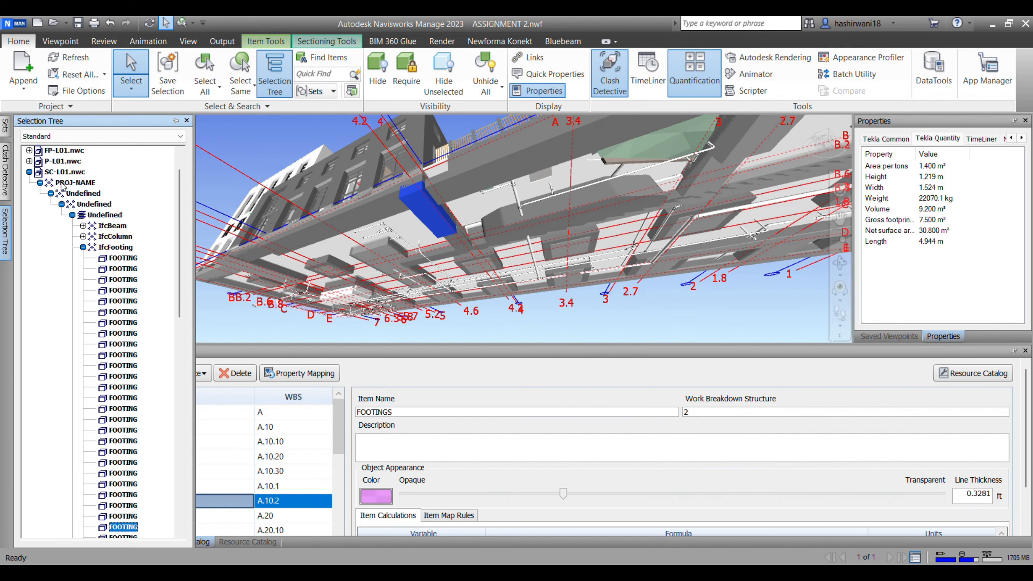
scroll(89, 207, up, 1)
click(124, 290)
click(126, 280)
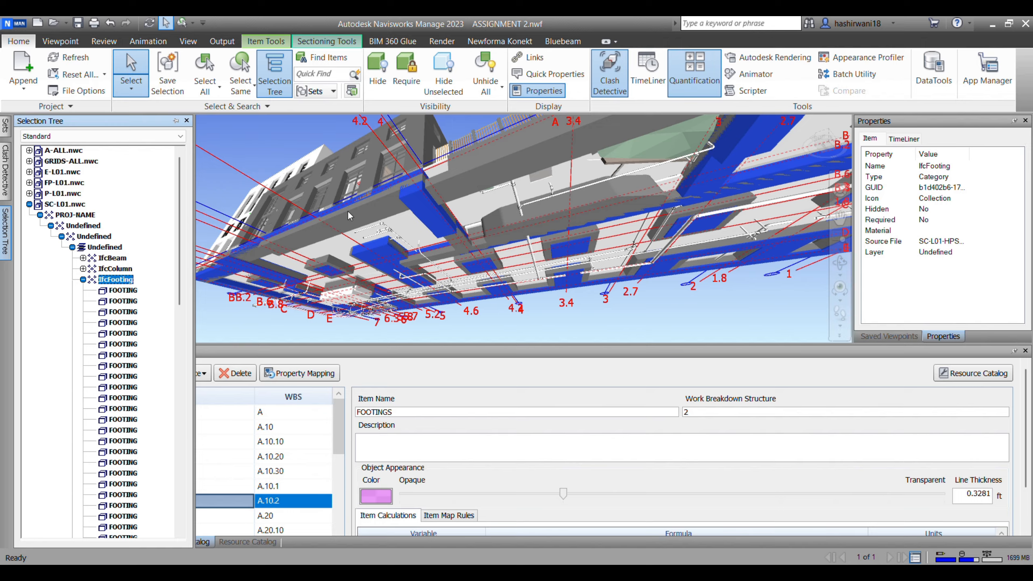
click(106, 247)
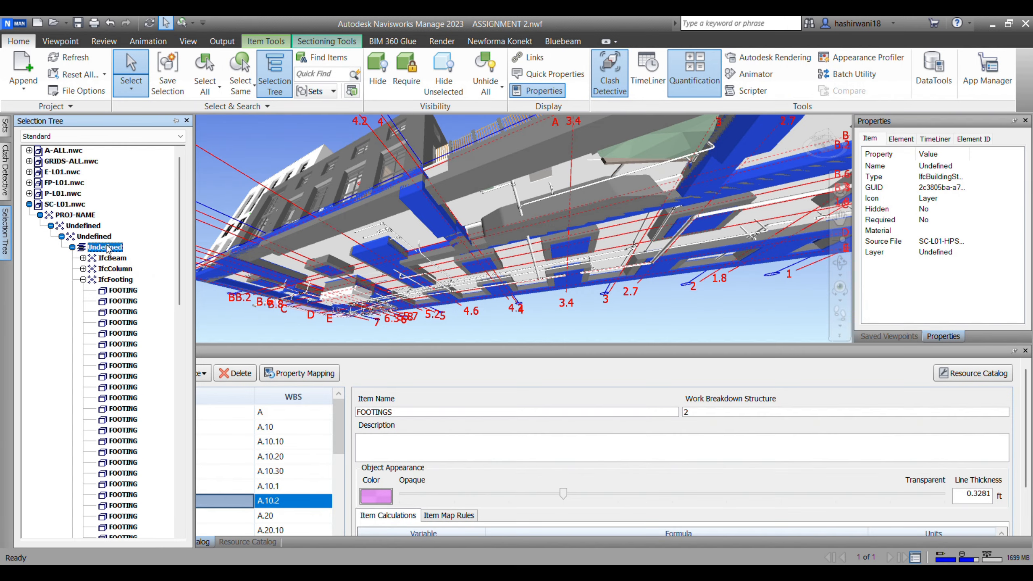
click(118, 280)
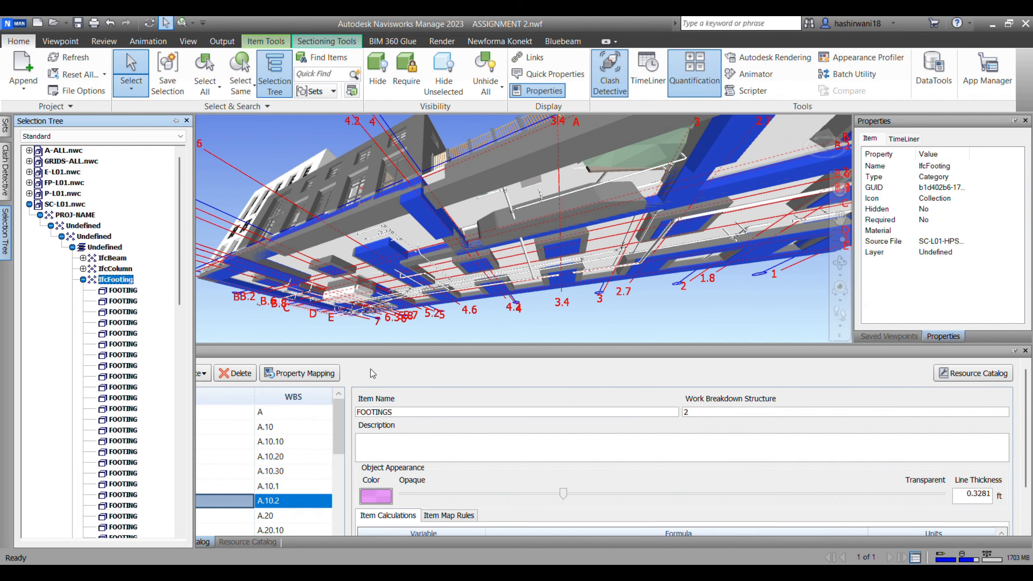
Inspect the available commands and the item calculations of the FOOTINGS item in the Item Catalog.
right_click(220, 499)
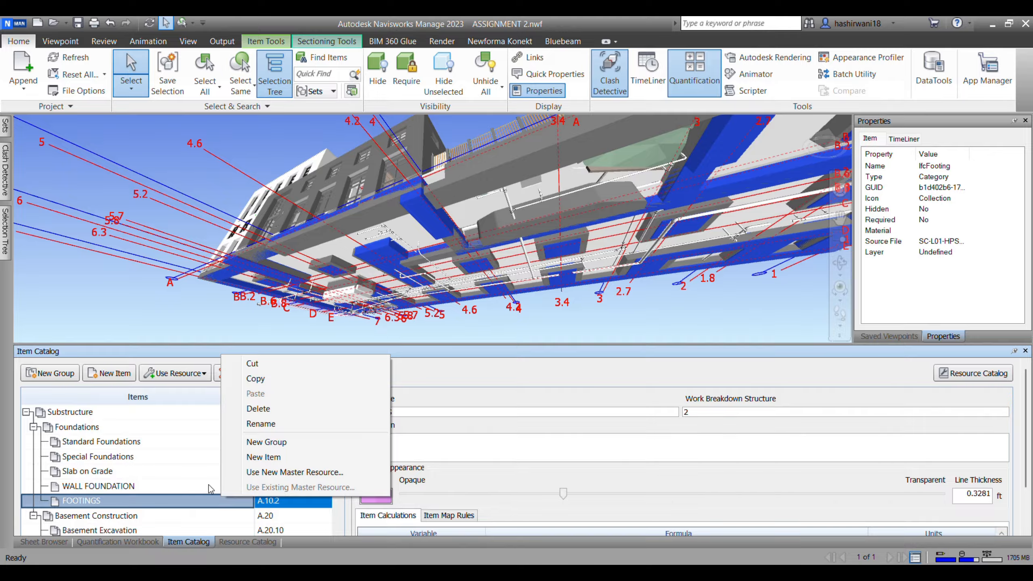
click(518, 378)
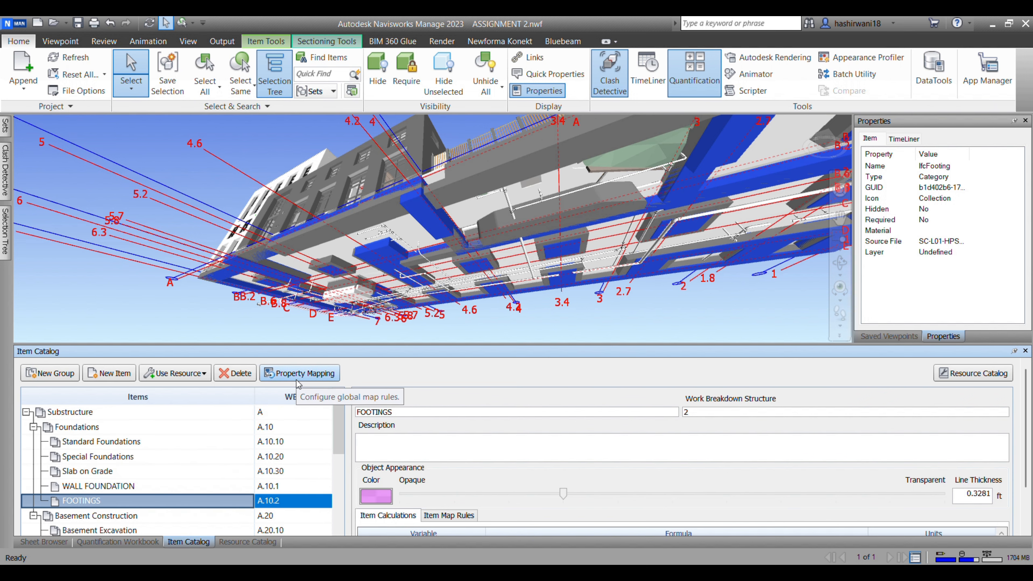
scroll(511, 434, down, 2)
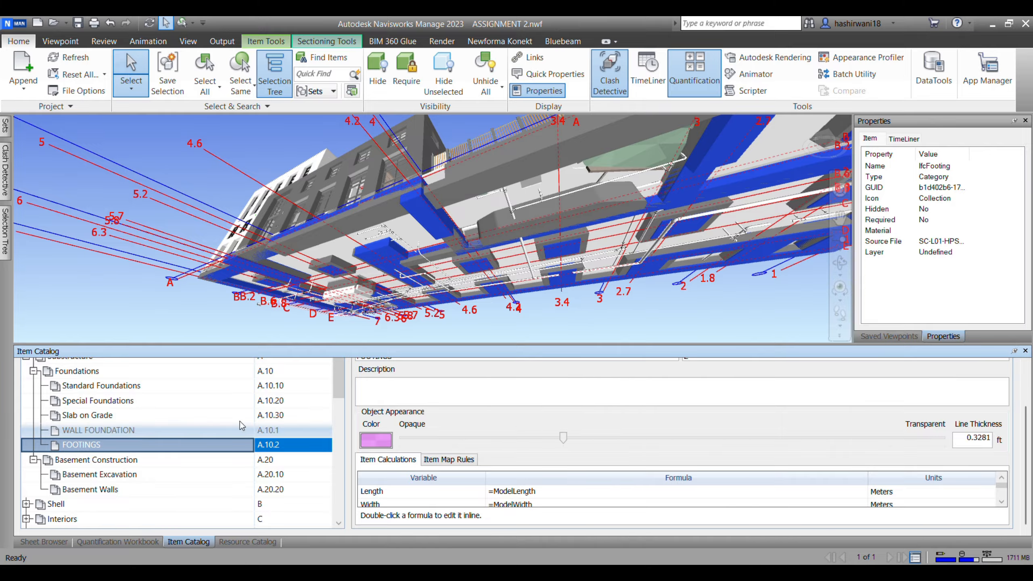
scroll(303, 430, up, 2)
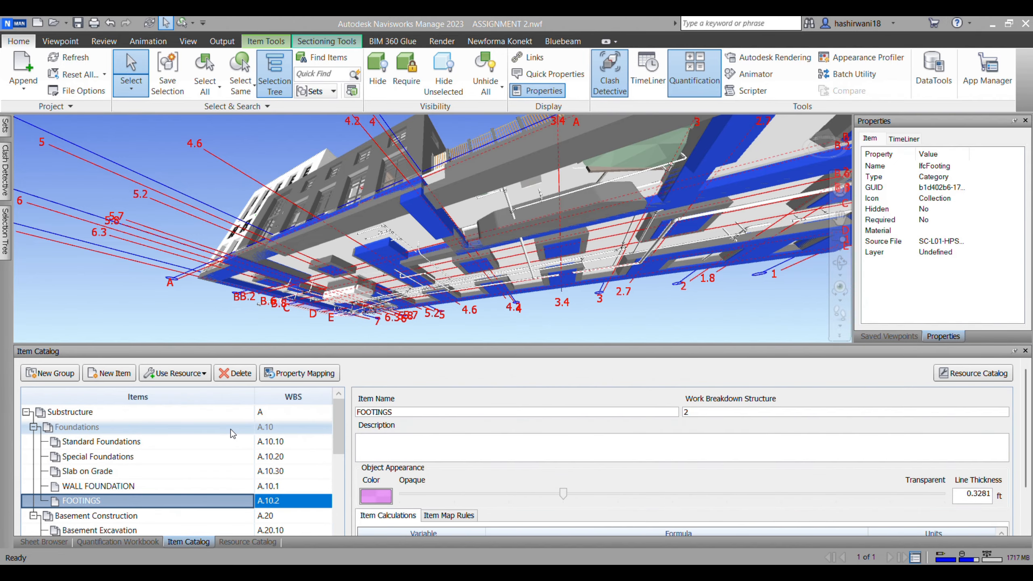
Open the Quantification Workbook and examine the takeoff options of the FOOTINGS and WALL FOUNDATION items.
click(125, 544)
scroll(108, 483, up, 2)
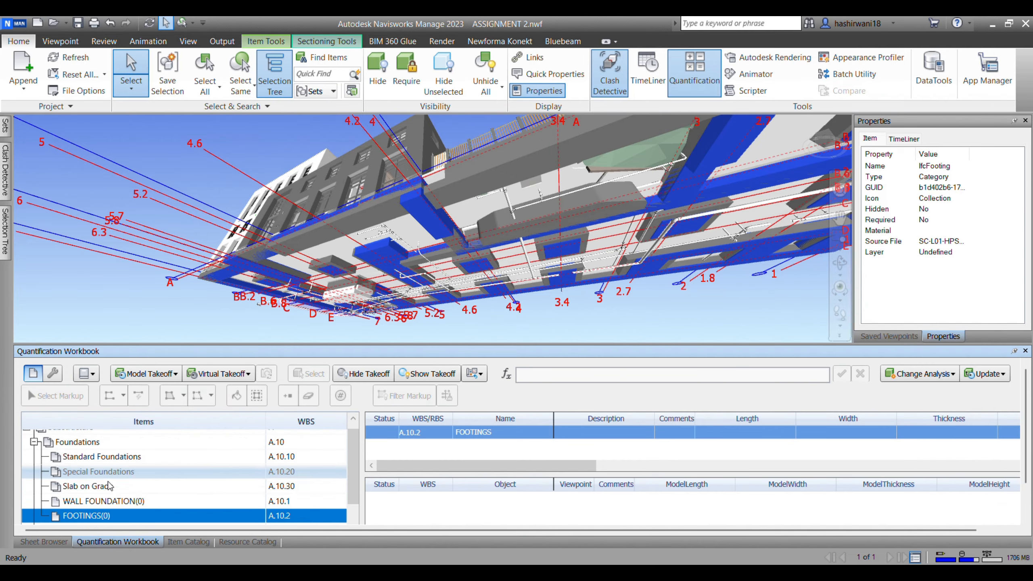
right_click(137, 512)
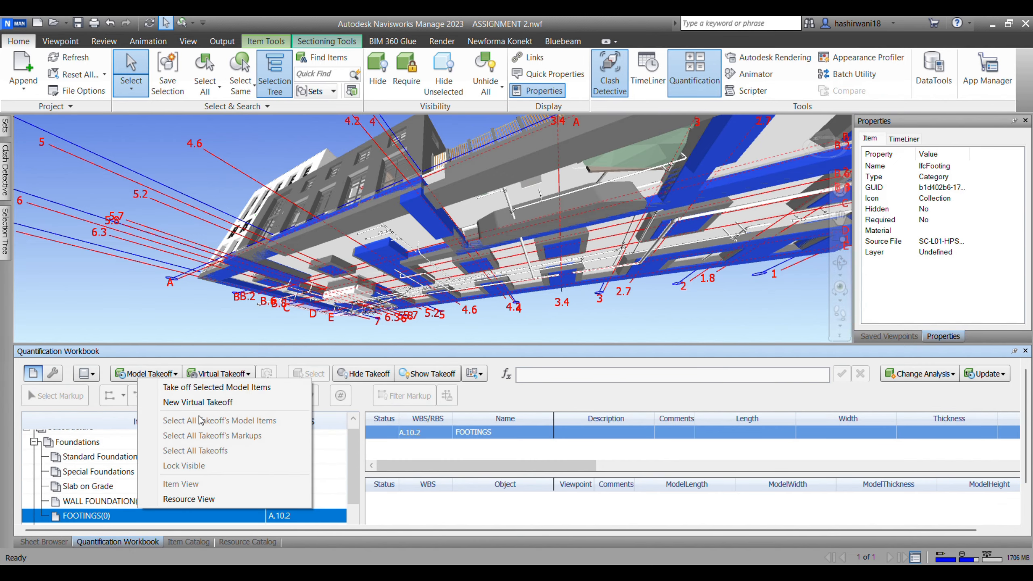
click(105, 501)
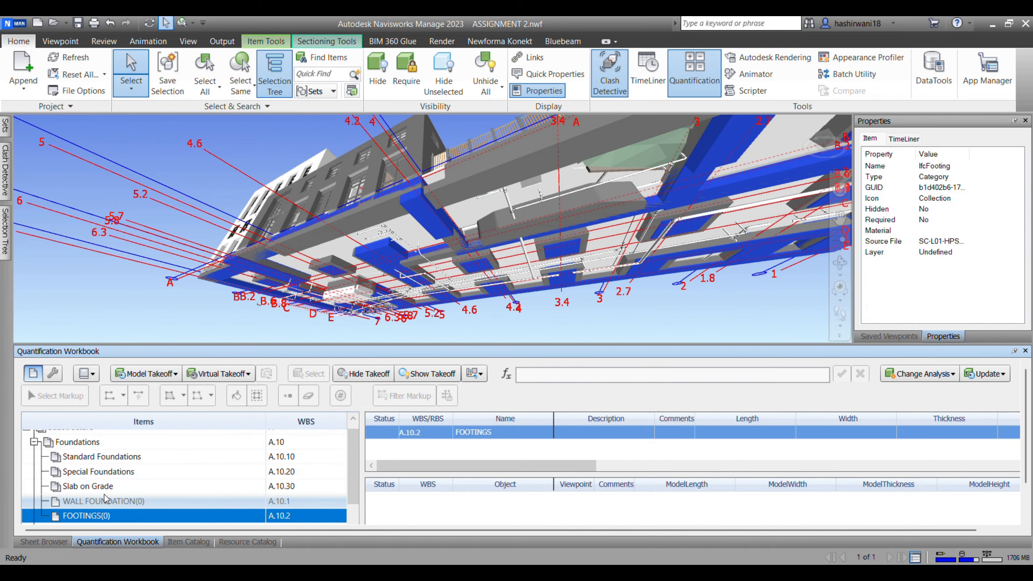
click(105, 499)
right_click(143, 505)
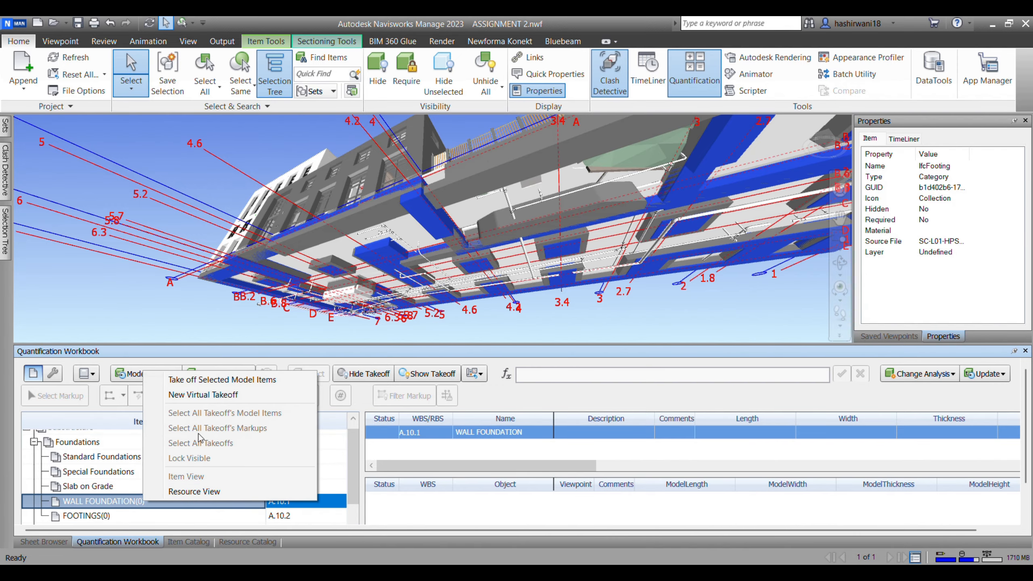
click(20, 489)
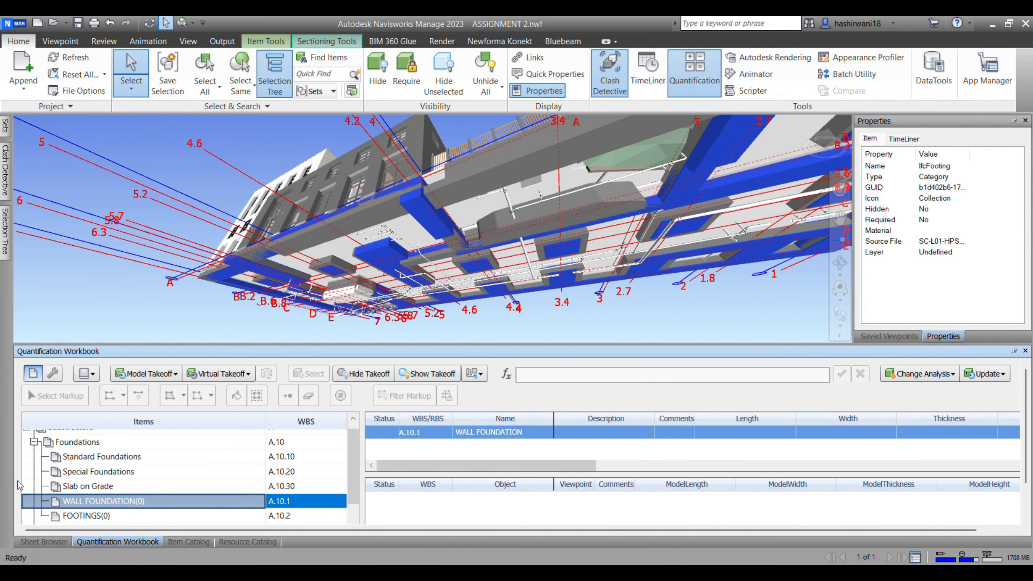
Take off the selected model footings into the FOOTINGS item under Foundations.
click(136, 515)
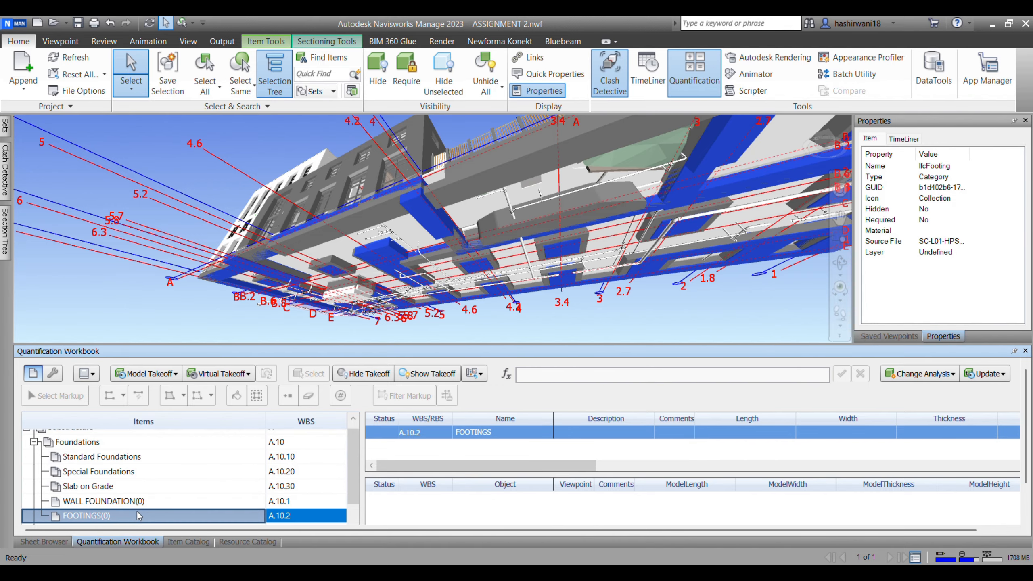
right_click(250, 517)
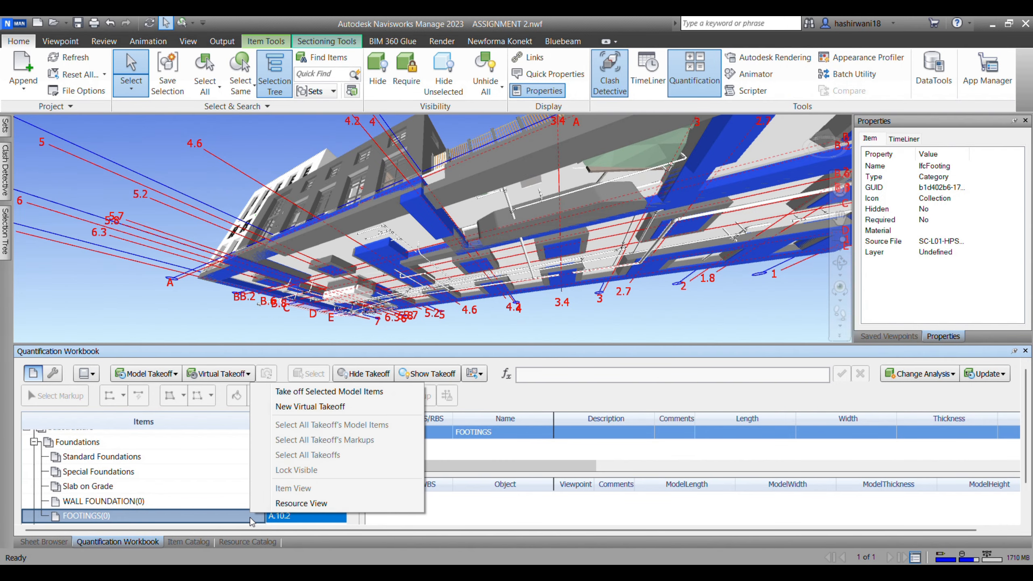
key(Escape)
right_click(250, 518)
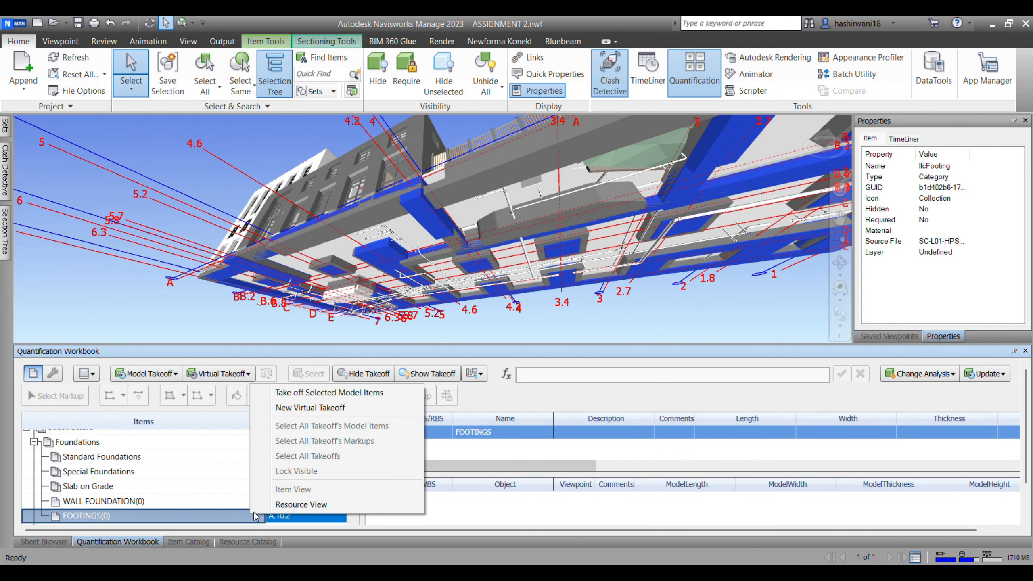
click(351, 393)
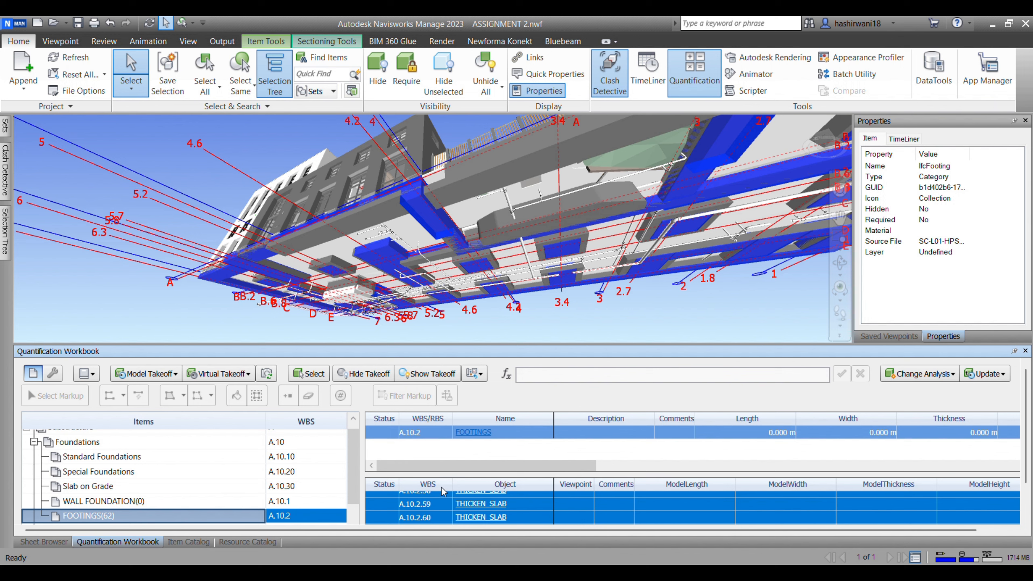
Examine the dimension columns of the FOOTINGS takeoff objects and the Tekla Quantity properties of one footing in the model.
right_click(234, 522)
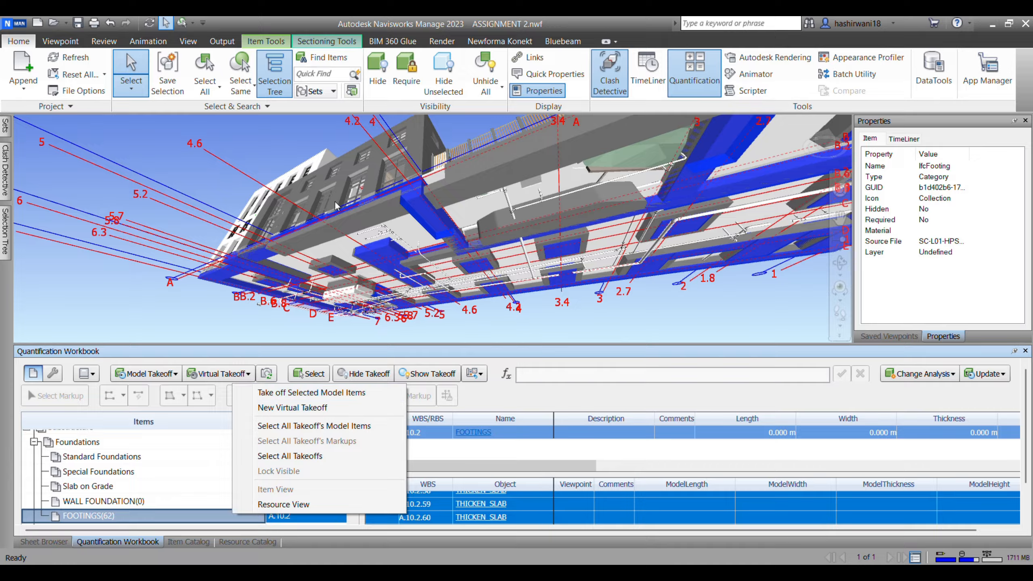
click(619, 456)
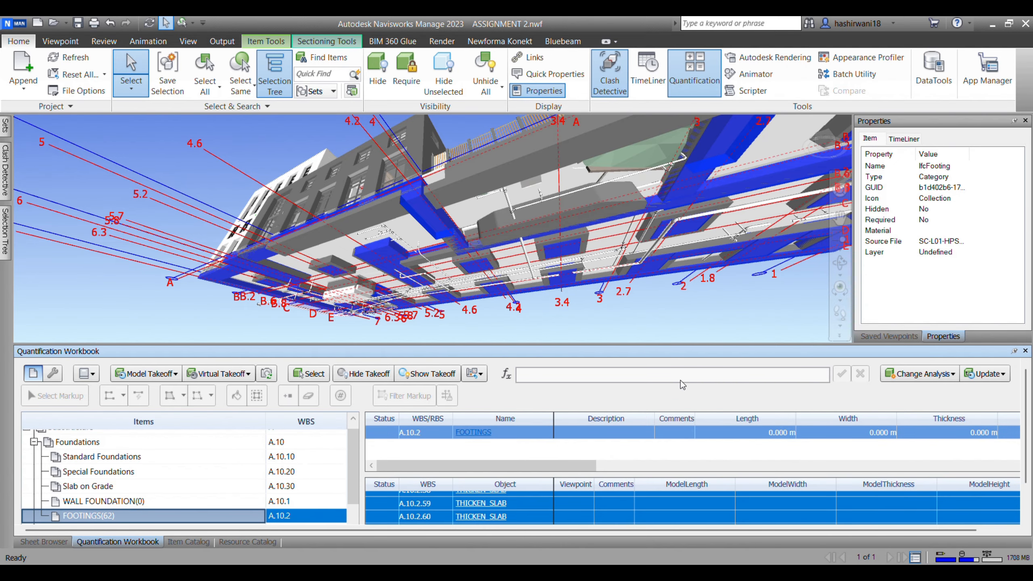
drag(654, 309, 654, 314)
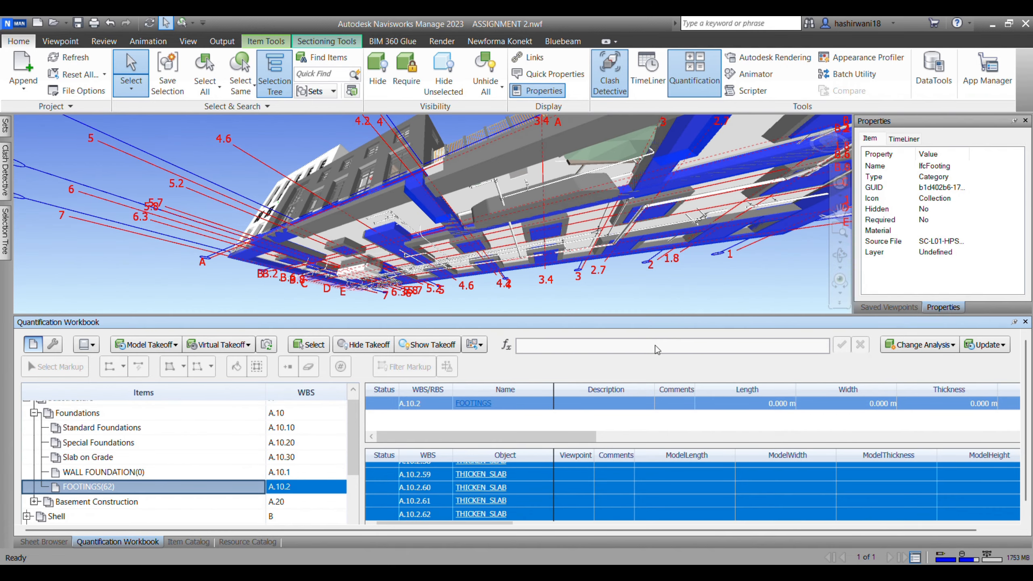
click(702, 441)
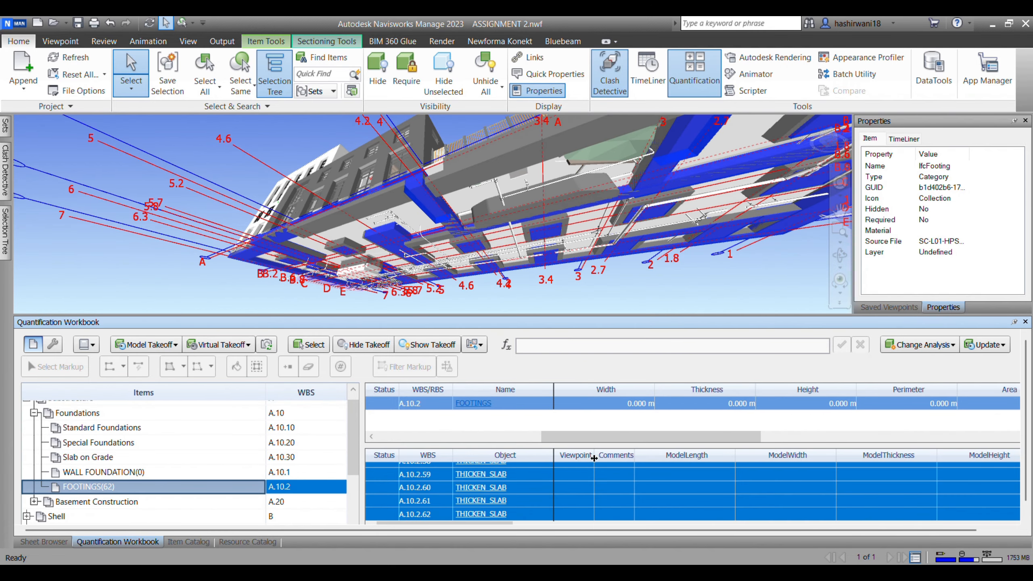
click(587, 489)
click(690, 475)
click(809, 476)
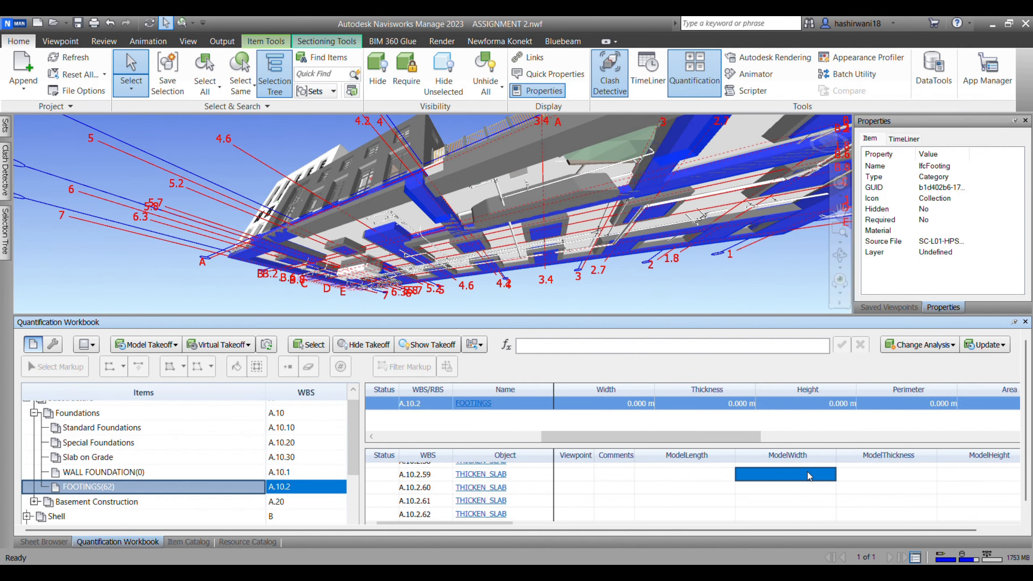
click(894, 475)
click(984, 475)
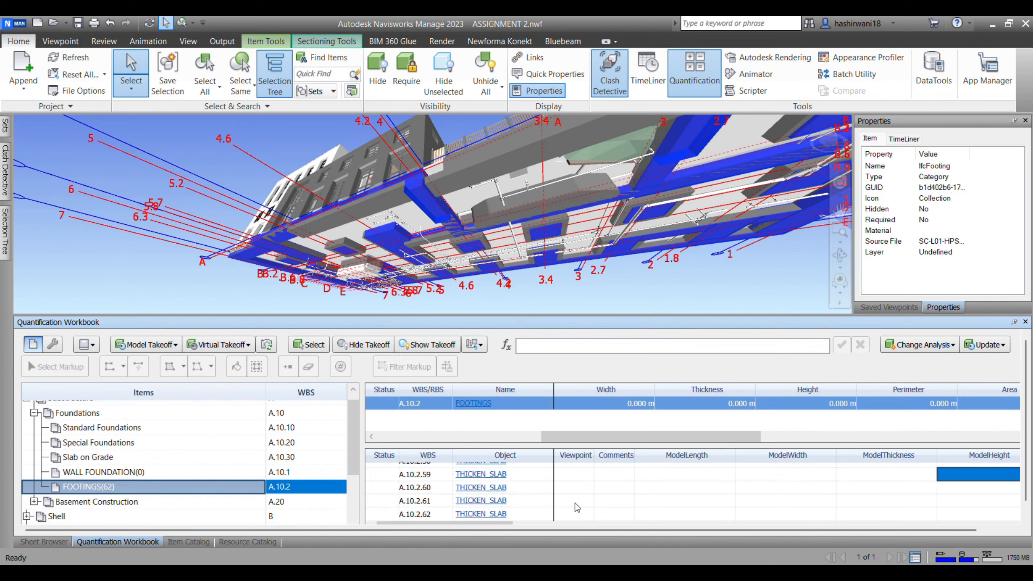
scroll(811, 504, up, 20)
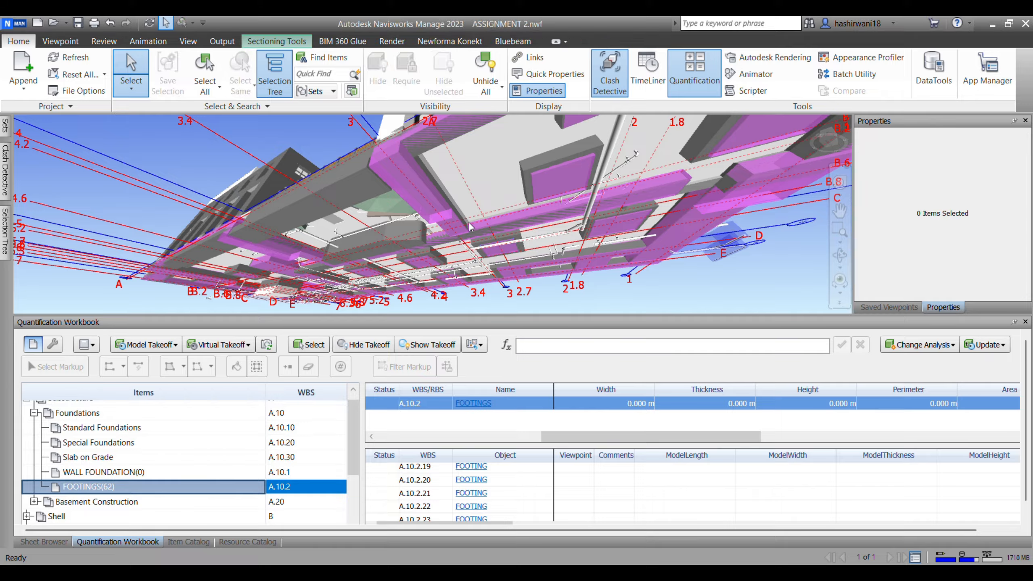
click(563, 187)
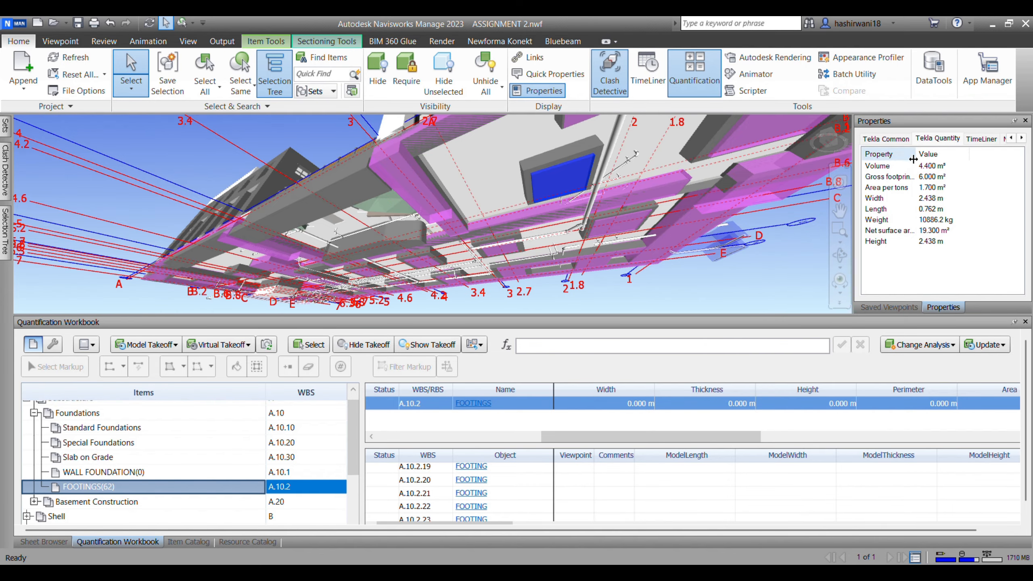
Add a row to the Item Catalog's global property mapping with ModelLength as its takeoff property.
click(188, 542)
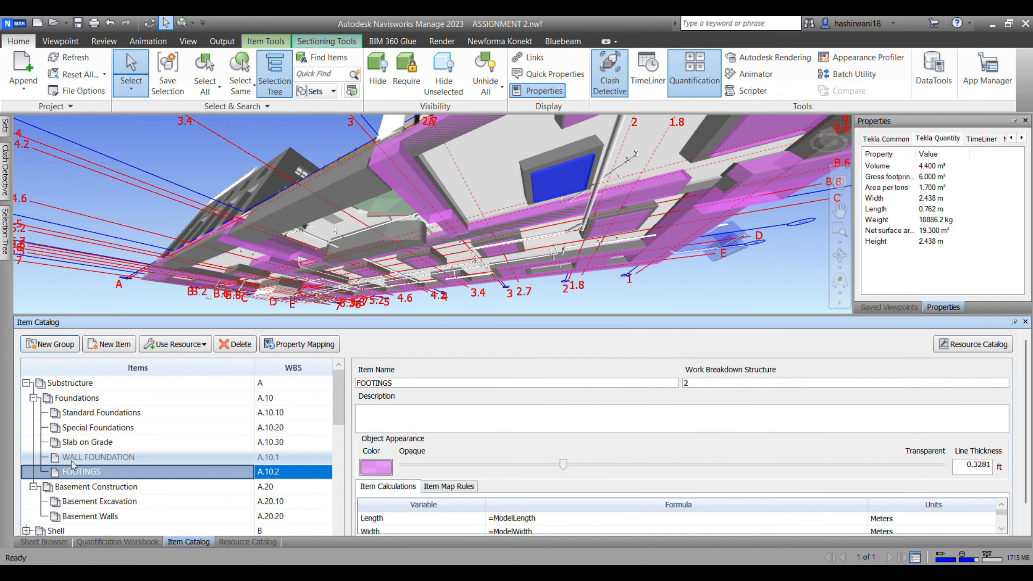
click(99, 442)
click(133, 454)
click(125, 473)
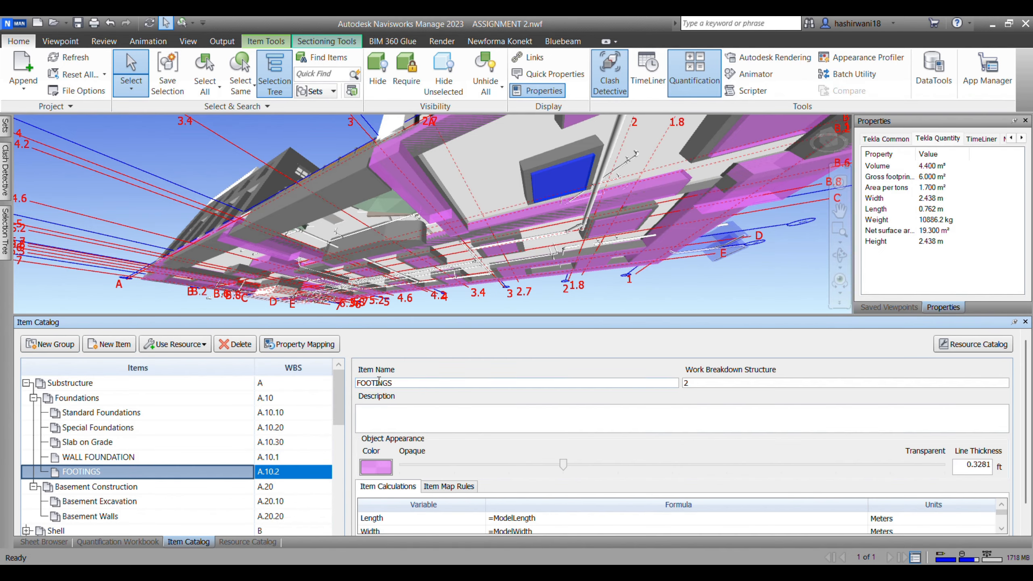
click(290, 345)
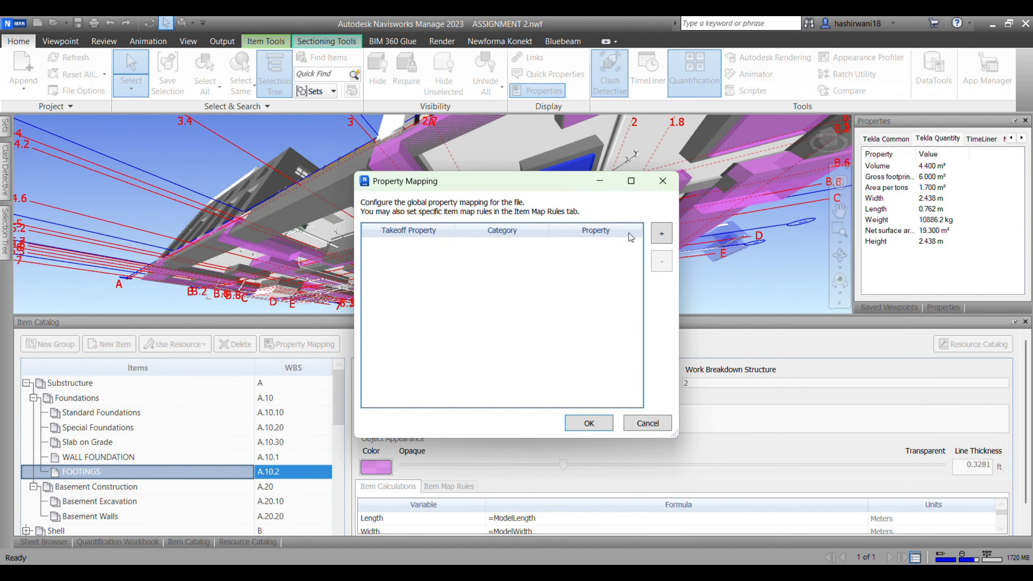
click(662, 236)
click(420, 246)
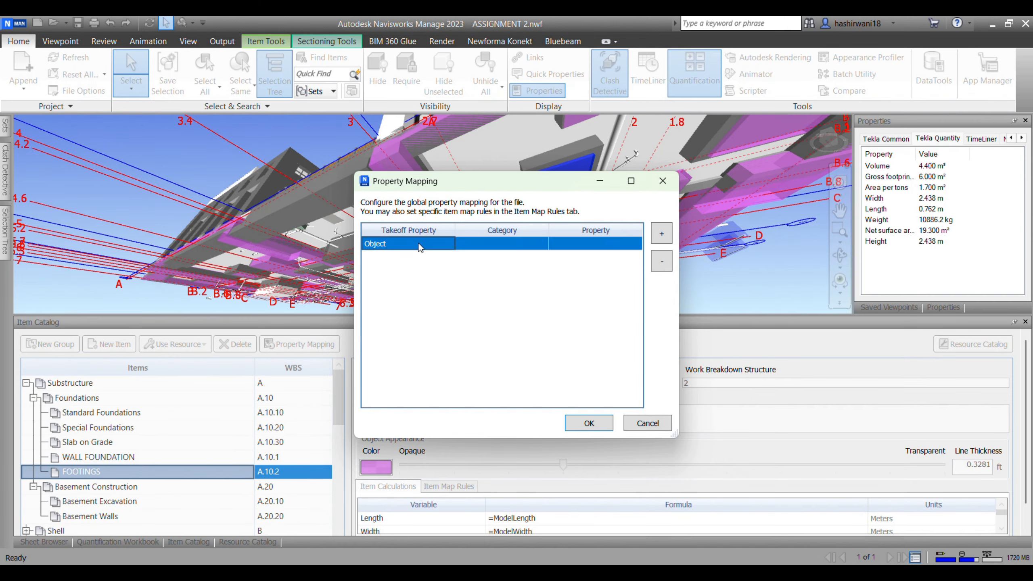
click(442, 245)
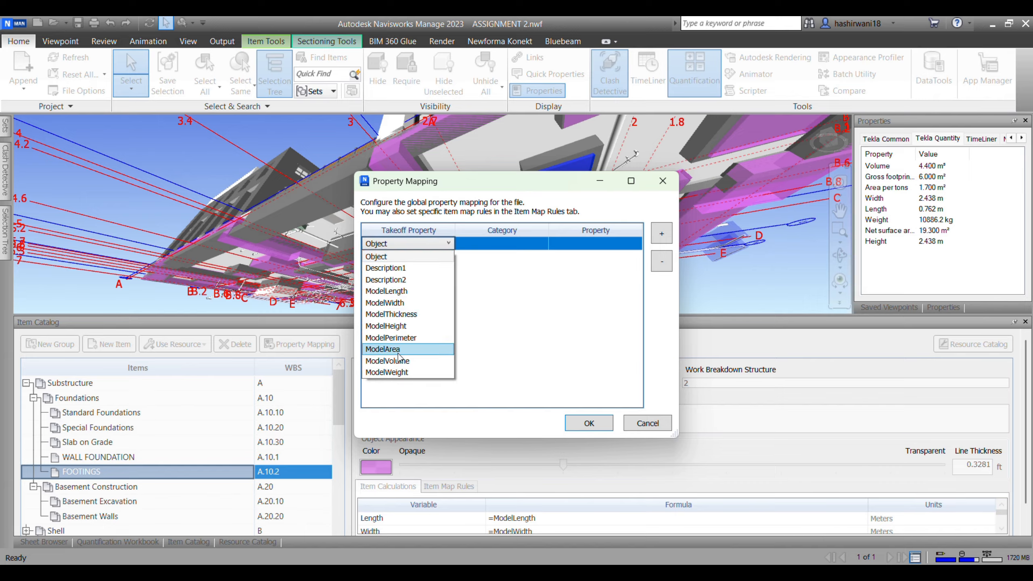
click(407, 291)
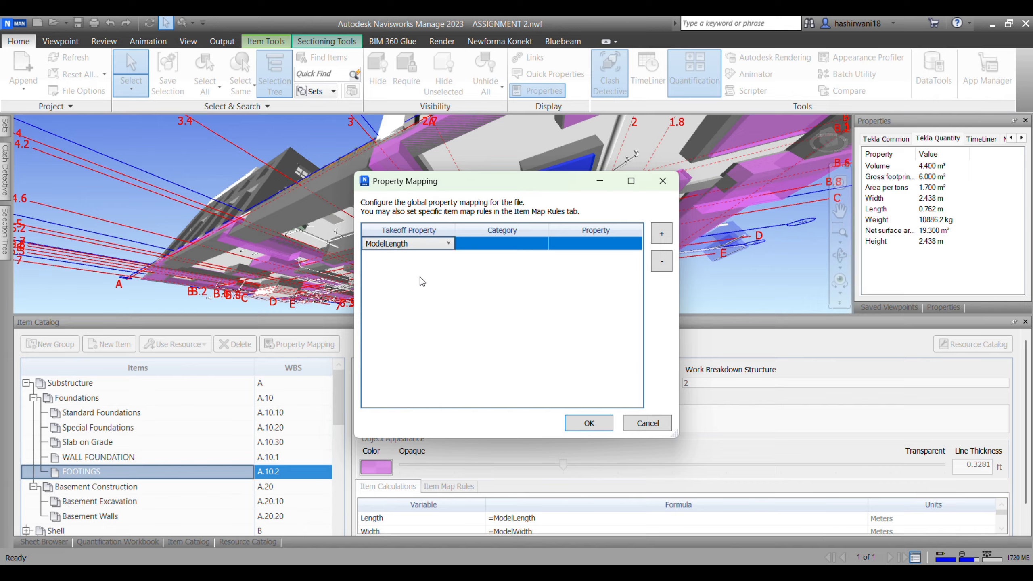
click(534, 246)
click(539, 244)
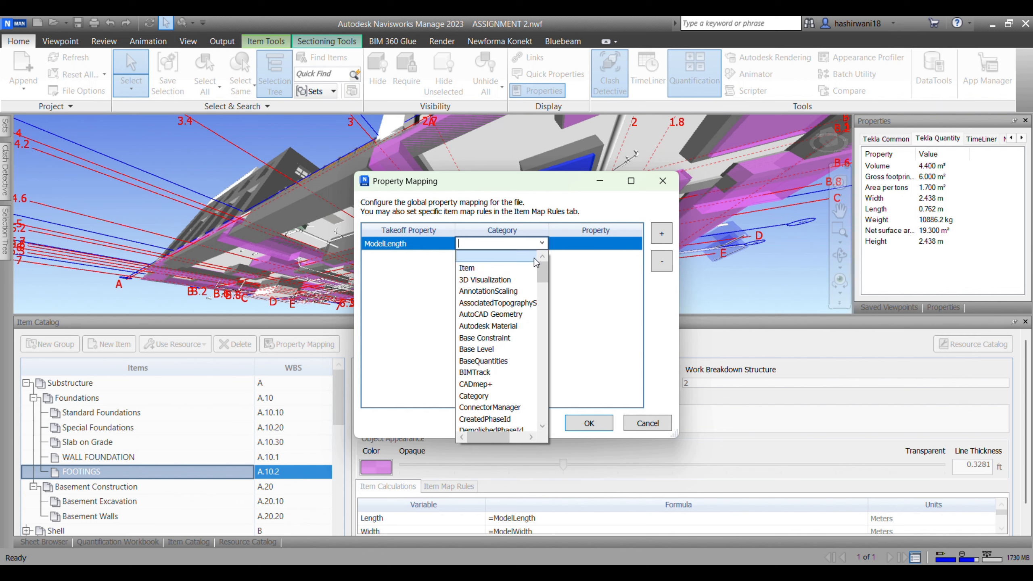
scroll(487, 363, down, 10)
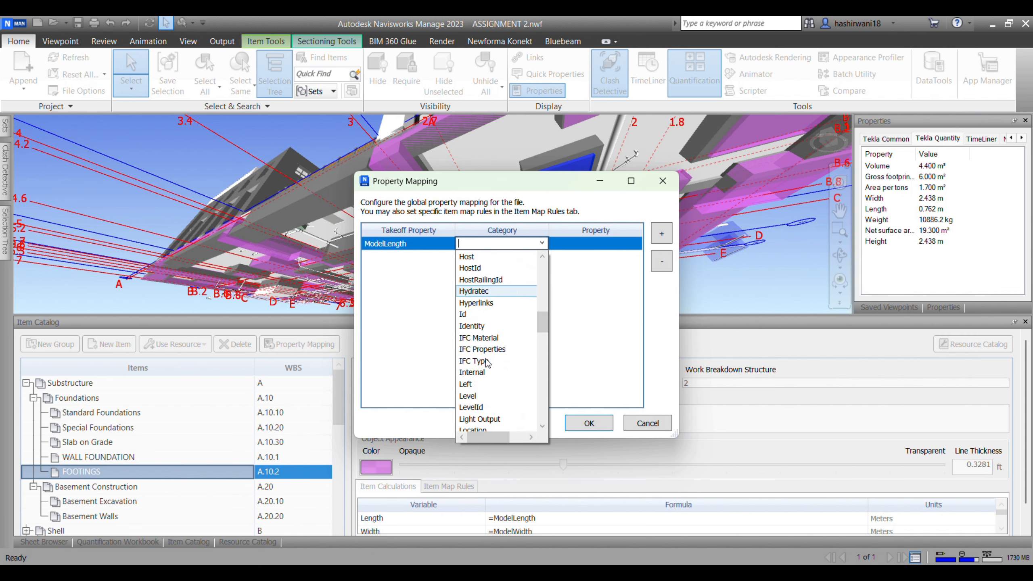
scroll(488, 363, up, 2)
scroll(488, 363, down, 12)
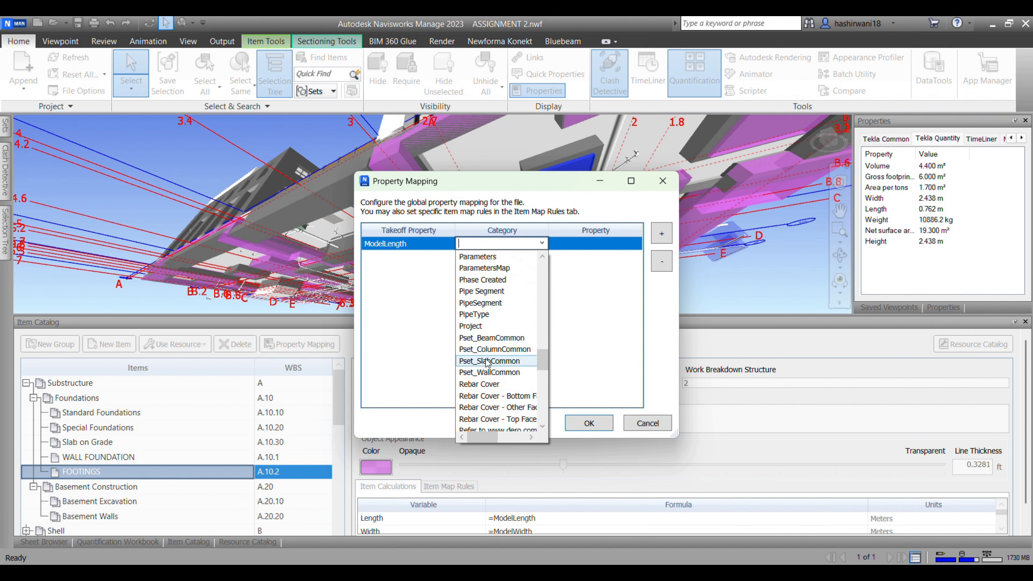
click(411, 86)
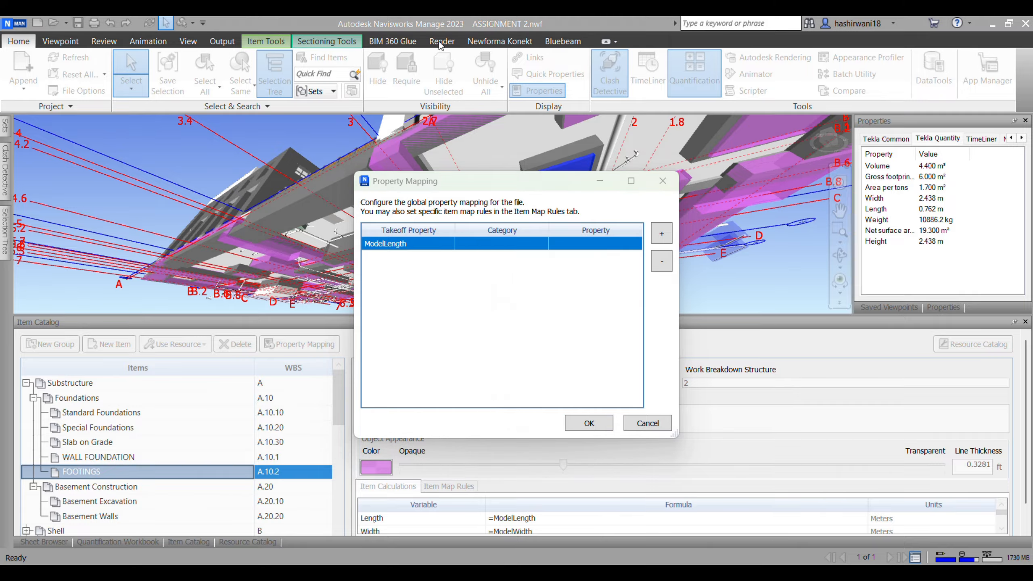
click(546, 249)
click(542, 244)
click(541, 243)
scroll(510, 326, down, 10)
scroll(509, 325, down, 15)
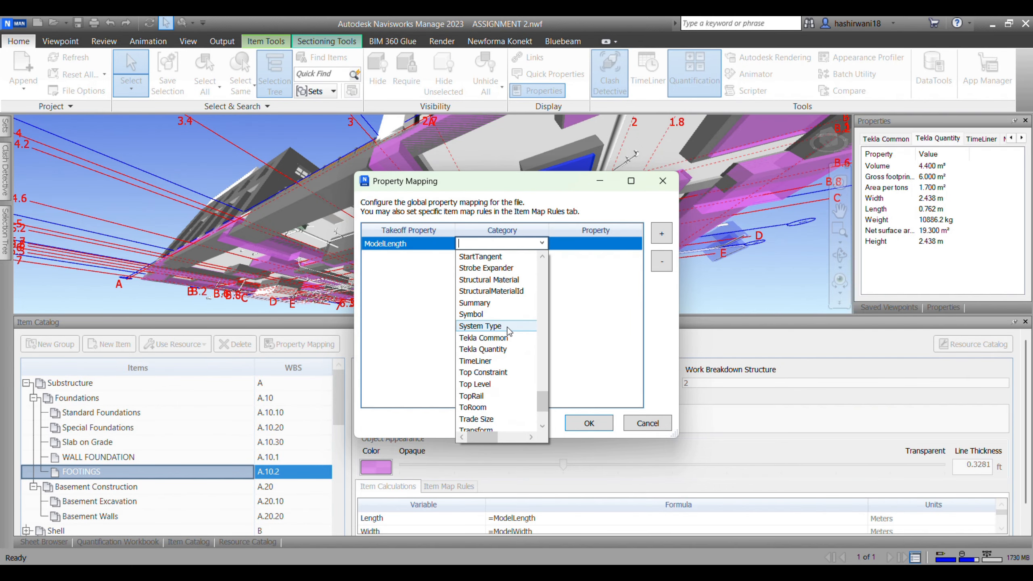
text(Tekla Common)
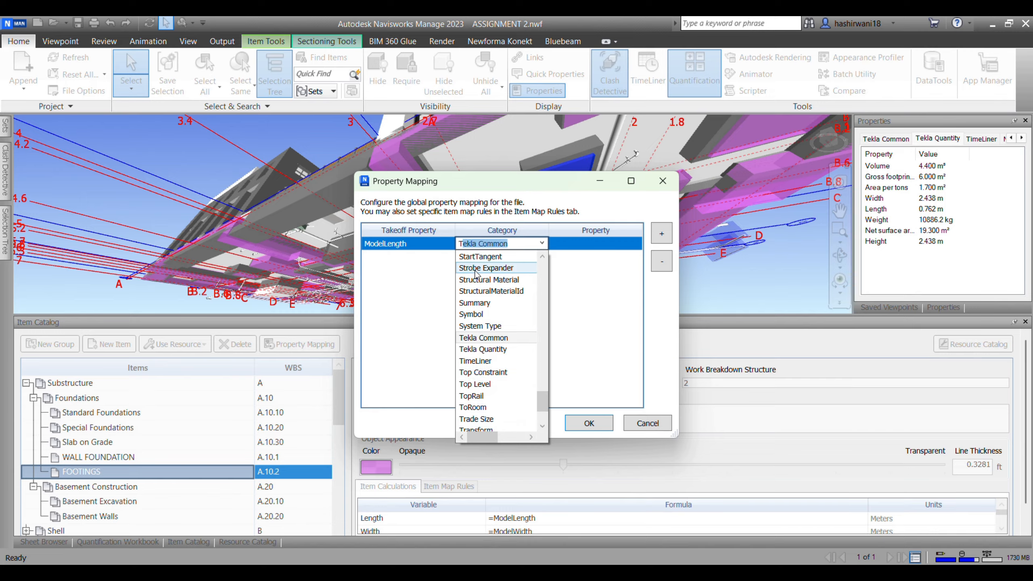
key(Tab)
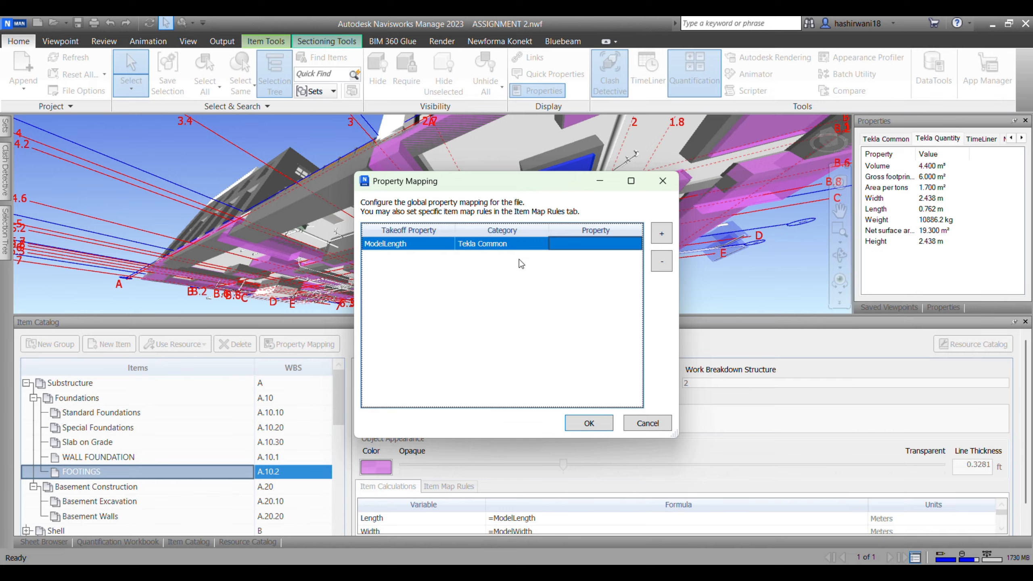
Map ModelLength to the Length property of the Tekla Quantity category and accept the property mapping.
click(545, 246)
click(541, 244)
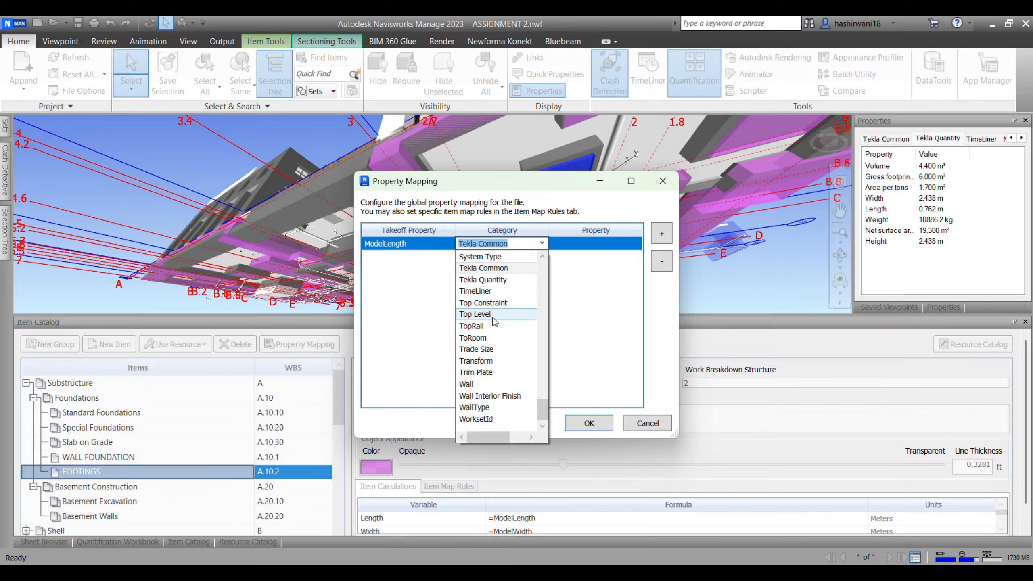
scroll(494, 372, up, 2)
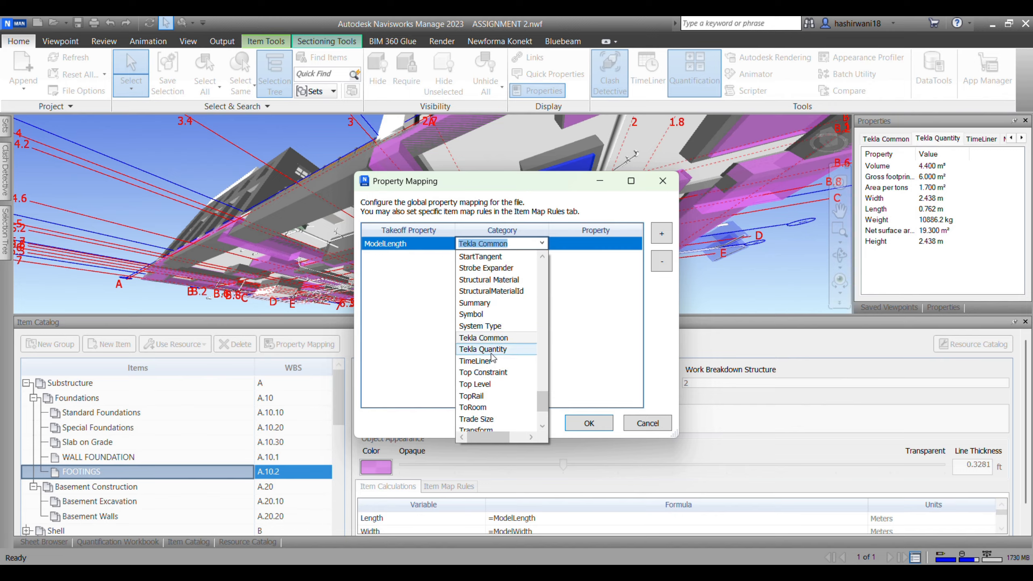
click(500, 345)
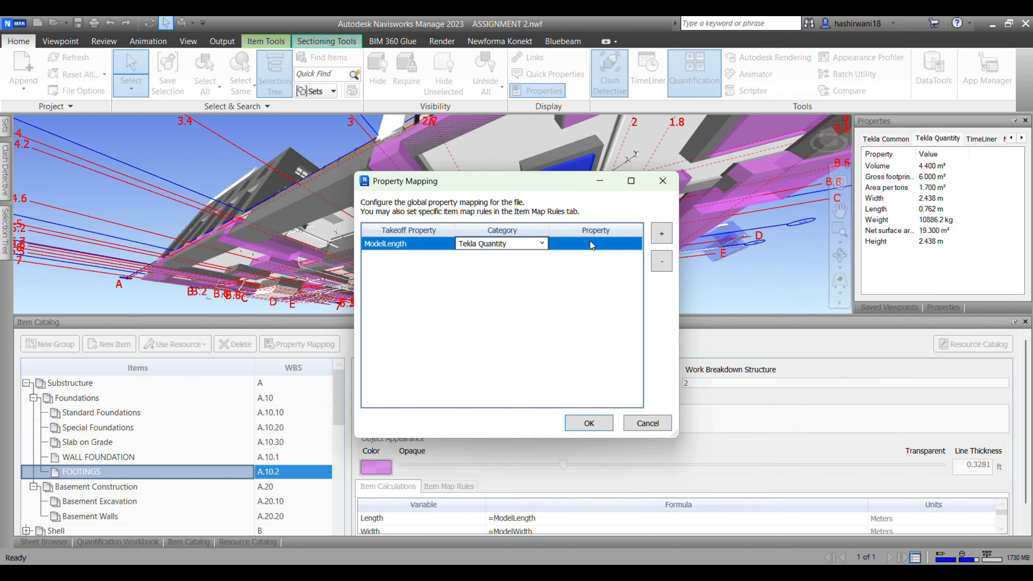
click(637, 246)
click(559, 307)
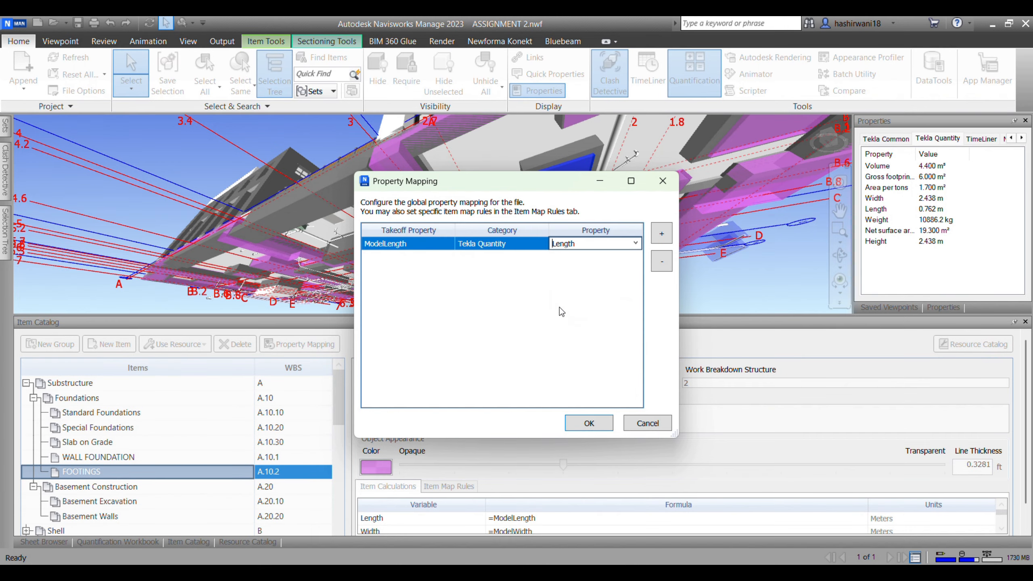
click(591, 422)
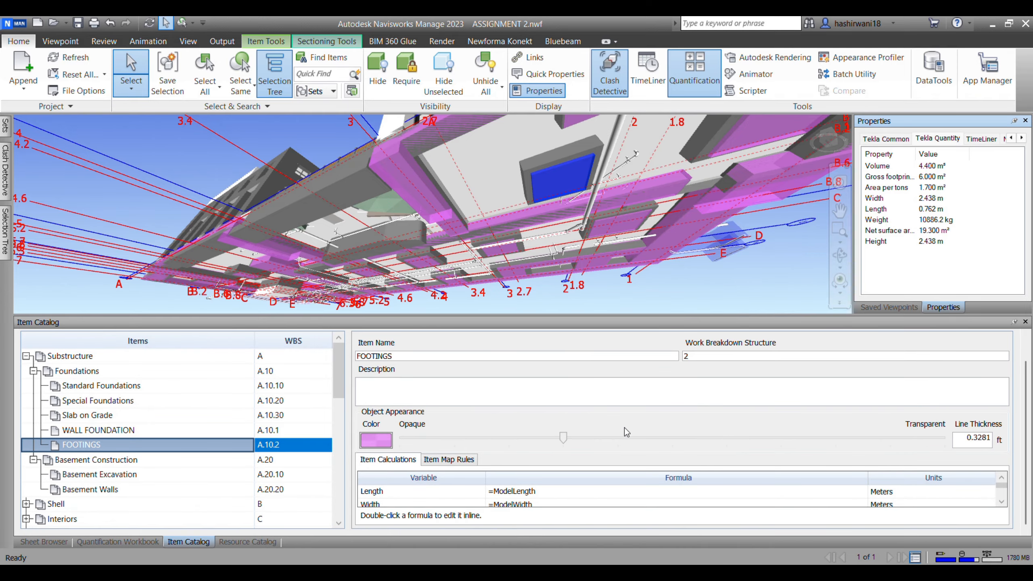
Reopen the global property mapping from the FOOTINGS item and add a row with ModelWidth as its takeoff property.
right_click(224, 436)
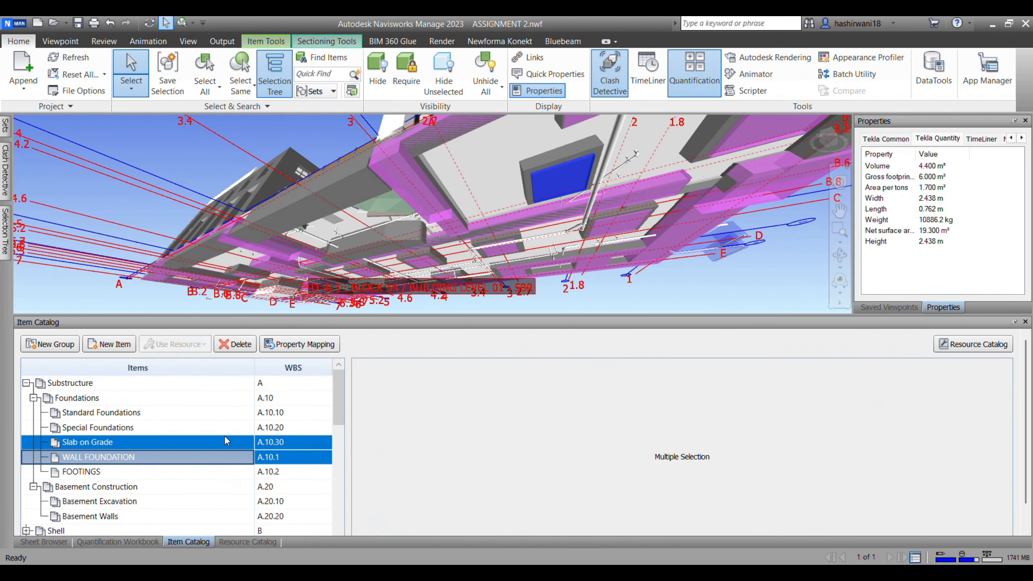
click(192, 457)
click(163, 472)
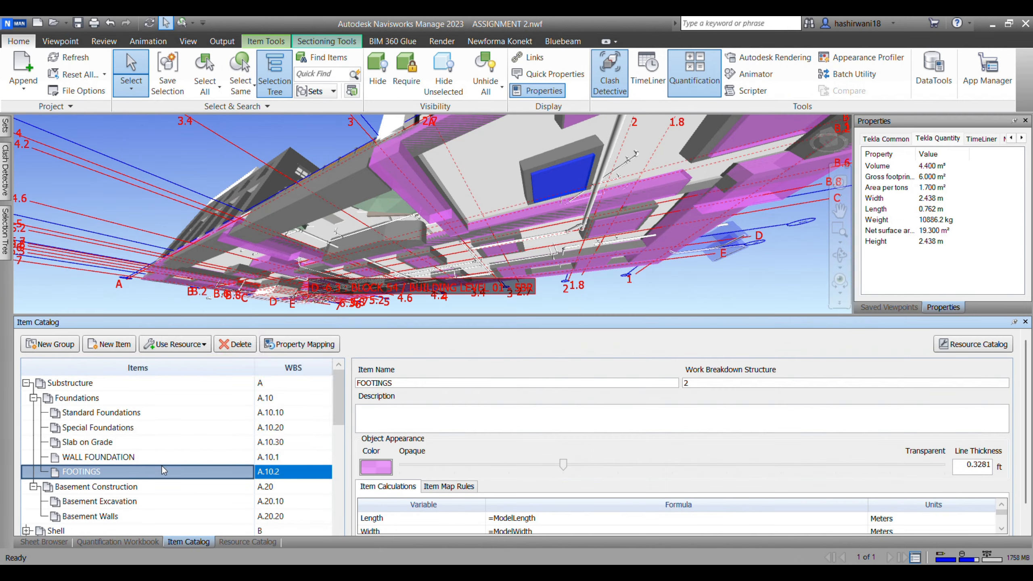
right_click(162, 468)
click(300, 476)
click(299, 343)
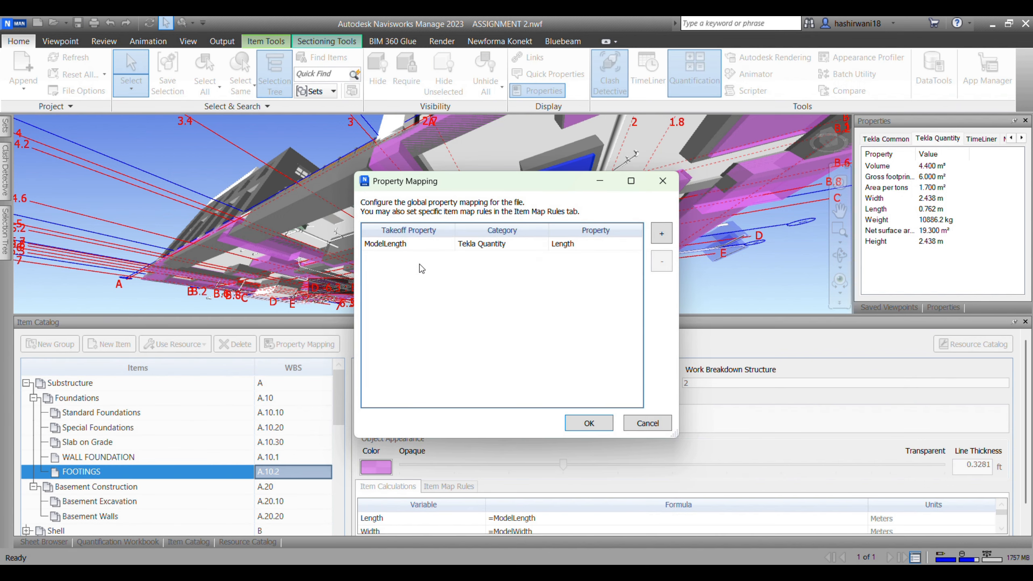
click(662, 233)
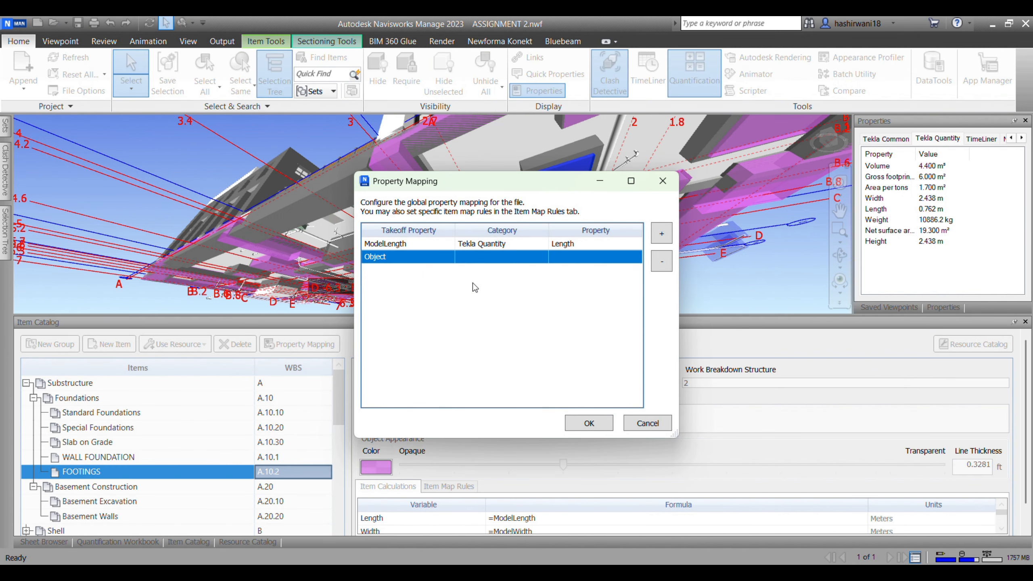
click(449, 258)
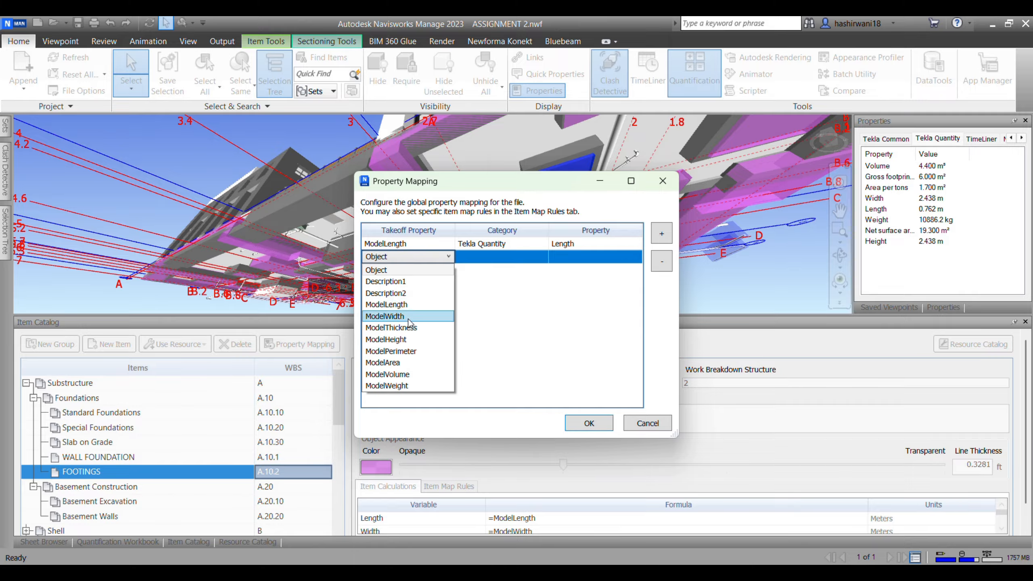
click(445, 316)
Map ModelWidth to the Width property of the Tekla Quantity category.
click(543, 257)
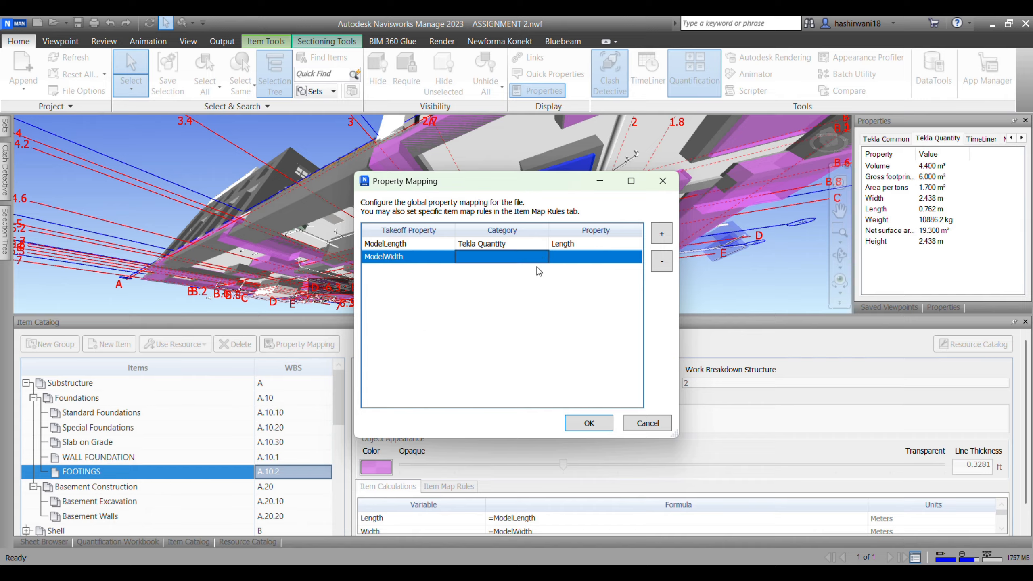
click(542, 258)
text(Tekla Common)
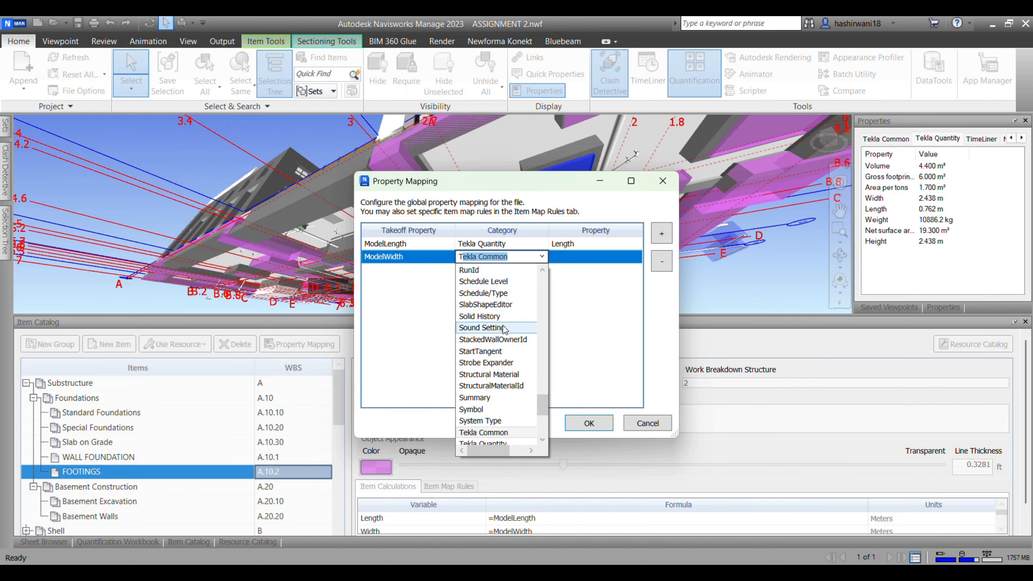
scroll(500, 403, down, 1)
click(498, 410)
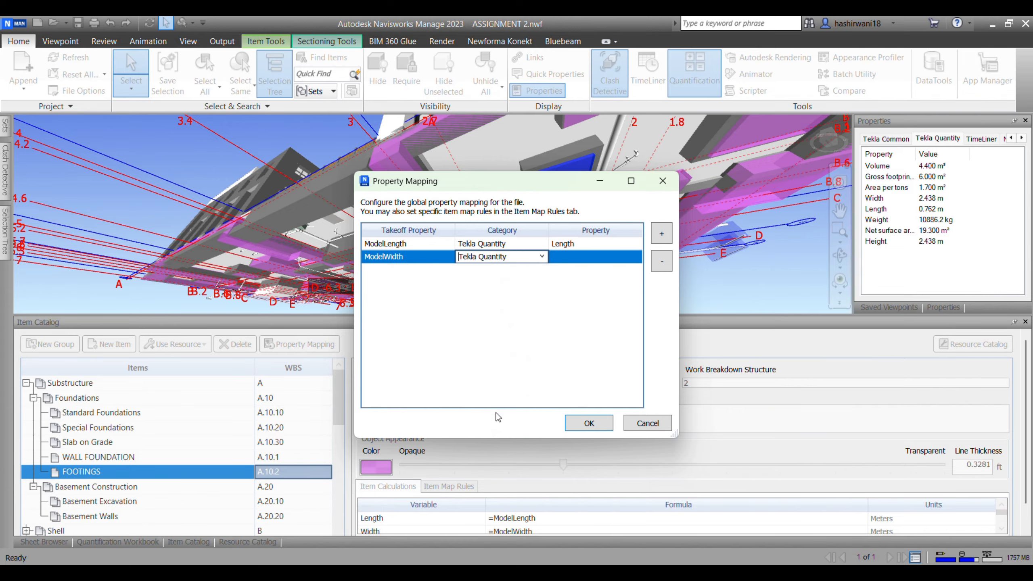
click(637, 255)
click(635, 257)
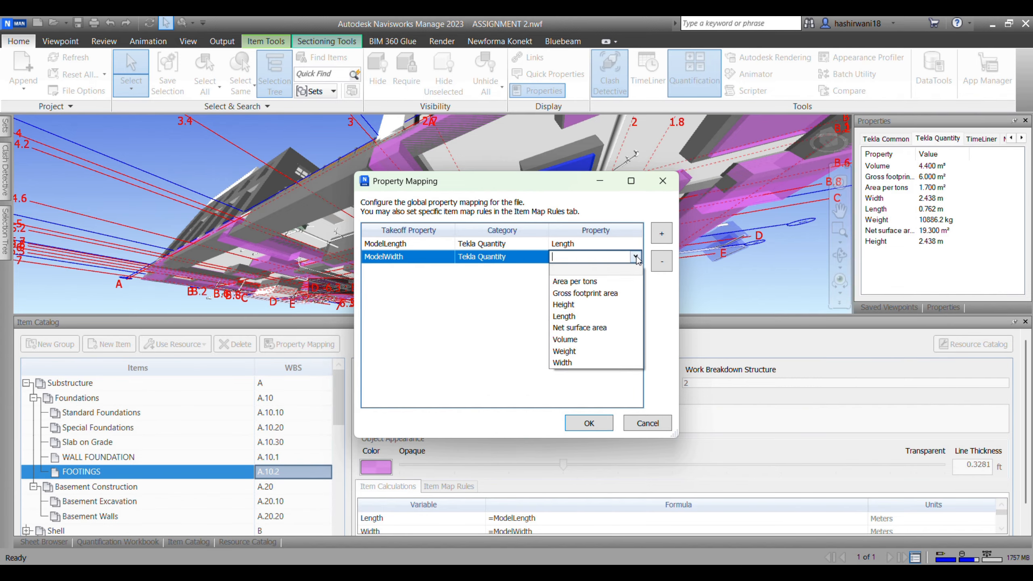
click(580, 362)
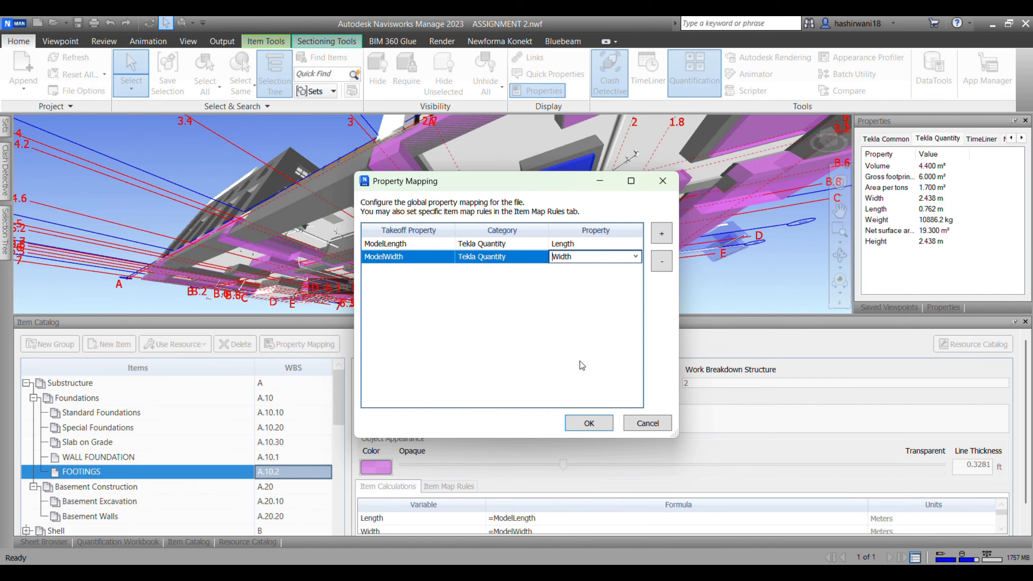
Add a mapping row with ModelThickness linked to the Height property of the Tekla Quantity category.
click(661, 234)
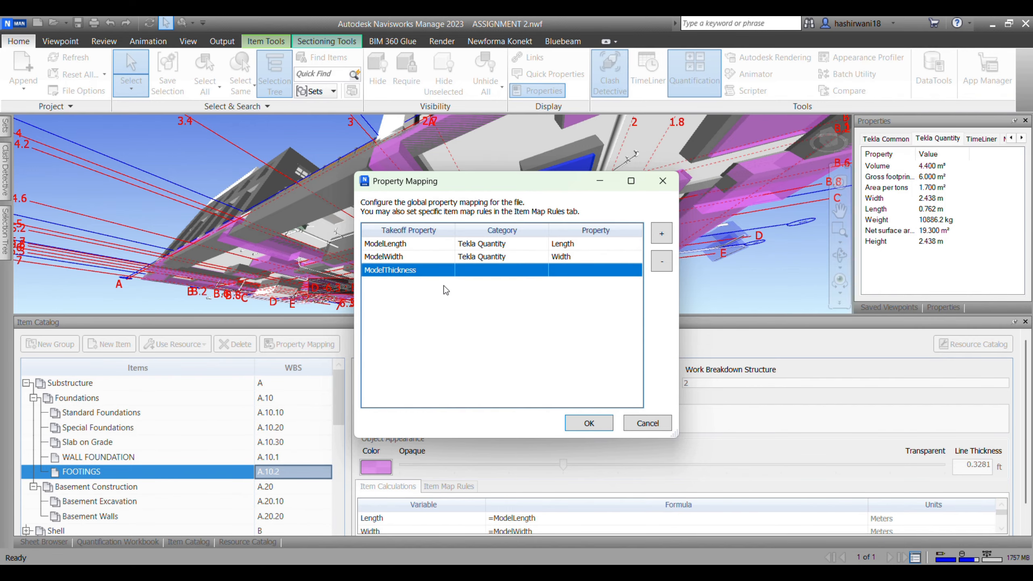
click(446, 272)
click(543, 270)
click(542, 270)
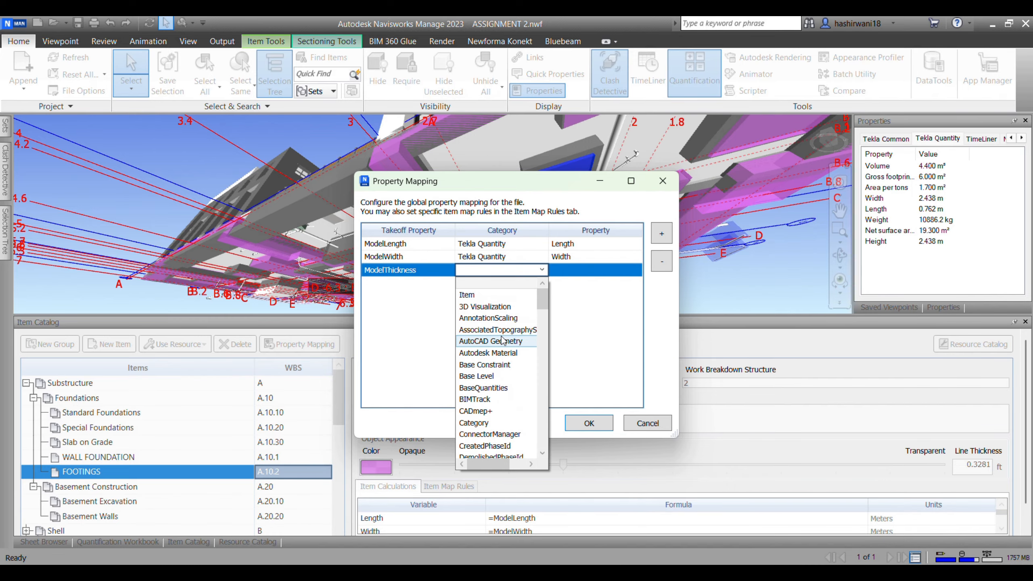
scroll(508, 387, down, 15)
click(488, 329)
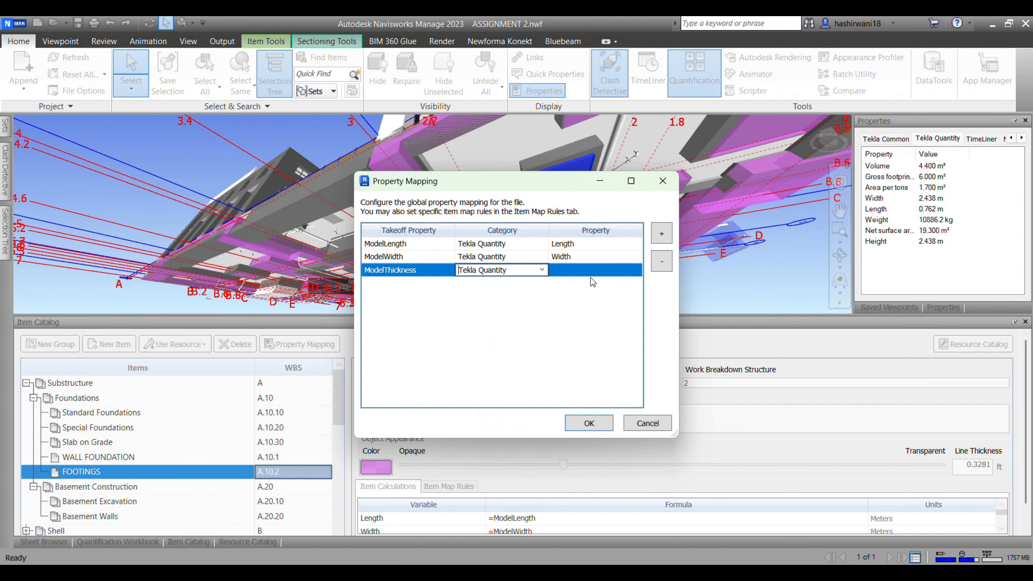
click(636, 272)
click(632, 273)
click(633, 274)
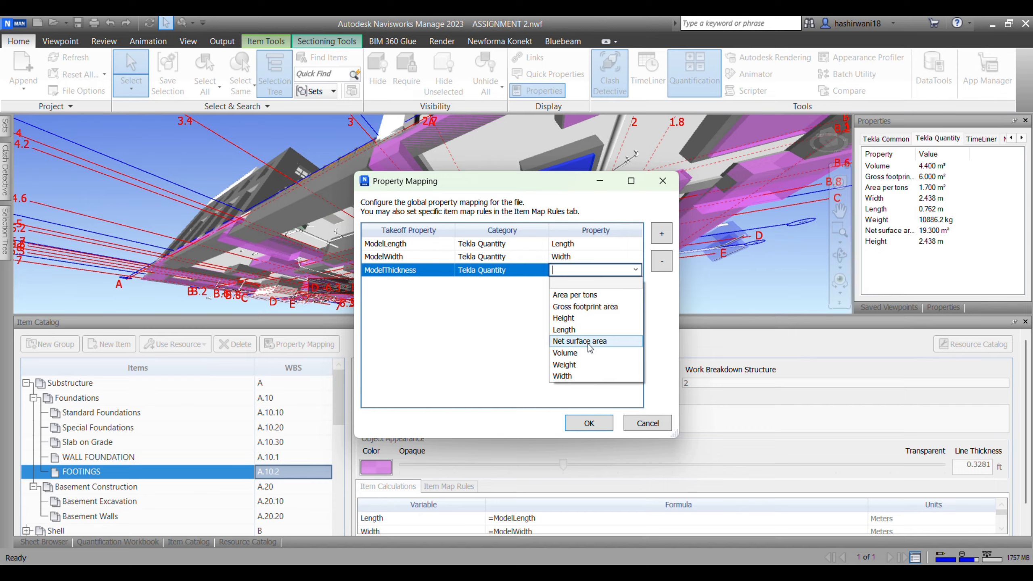
click(585, 318)
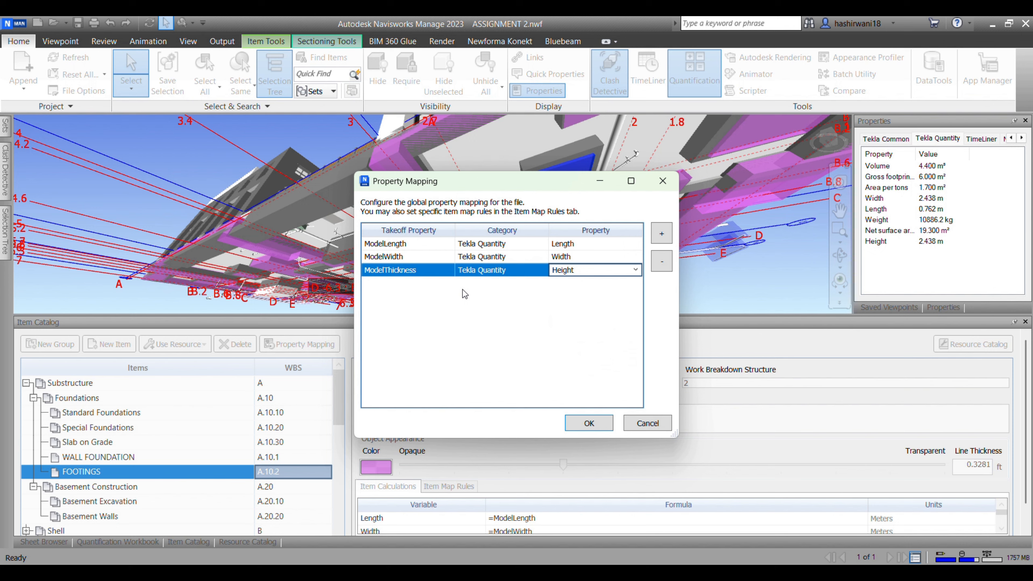
Change the takeoff property of the row mapped to Height from ModelThickness to ModelHeight.
click(453, 272)
click(454, 273)
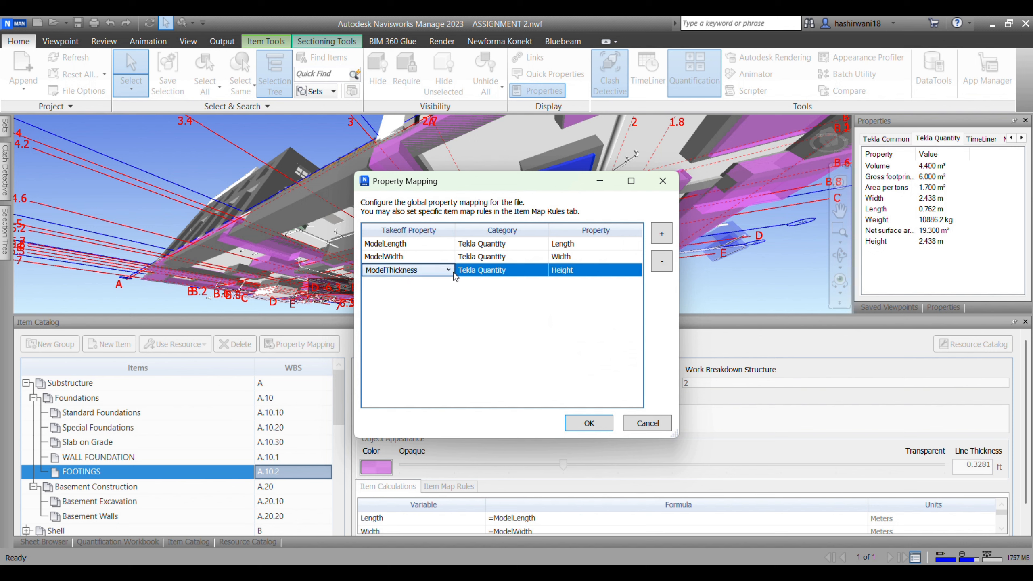
click(419, 353)
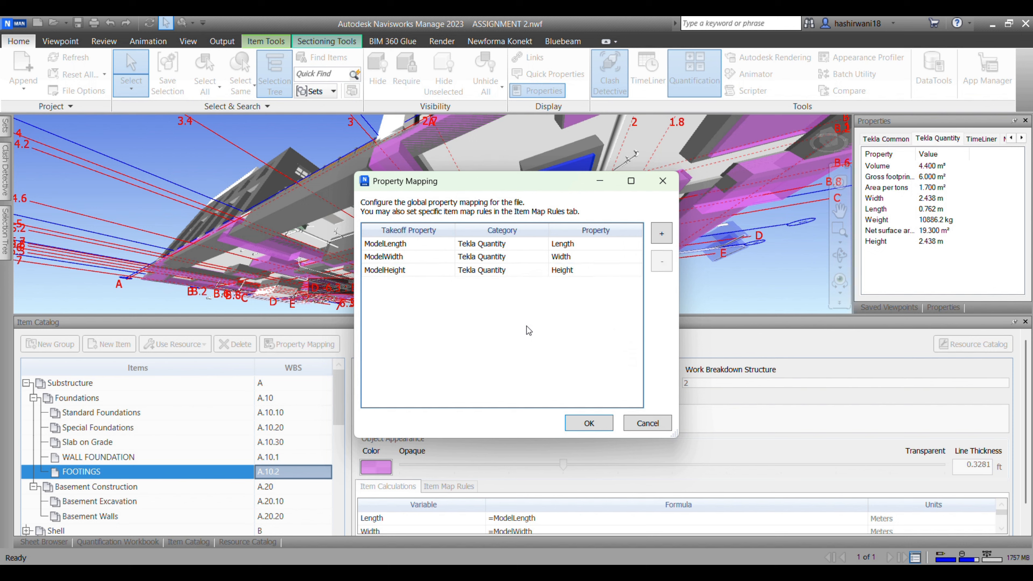
Add another row to the property mapping with ModelArea as its takeoff property.
click(662, 233)
click(448, 284)
click(448, 284)
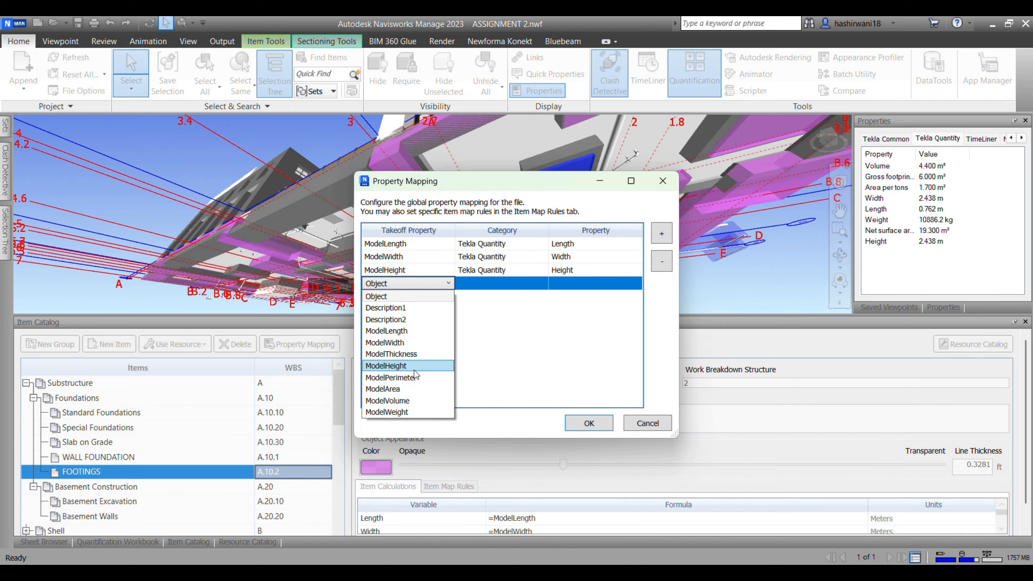
click(407, 389)
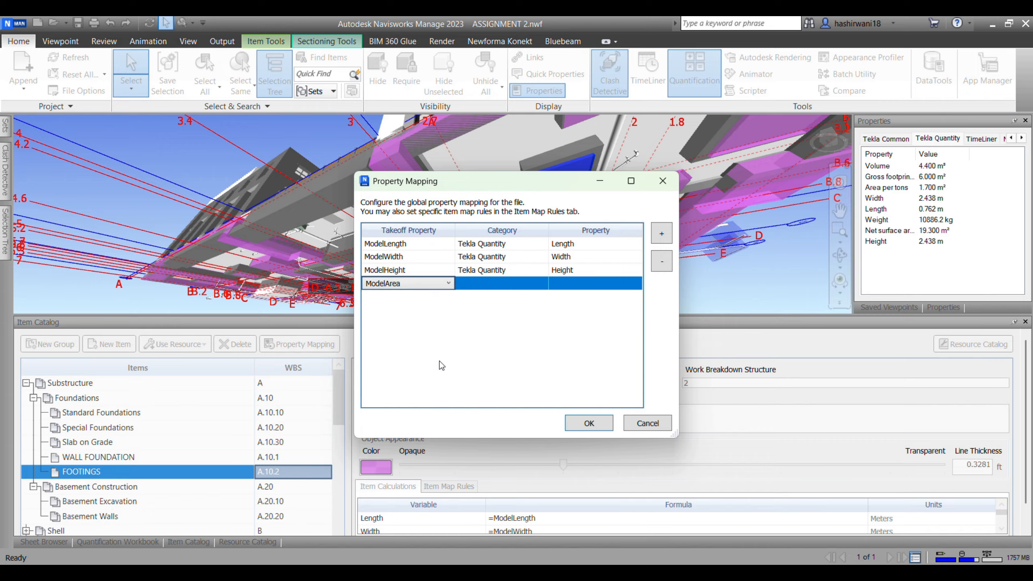
Map ModelArea to the Area per tons property of the Tekla Quantity category and accept the property mapping.
click(505, 284)
click(546, 286)
scroll(495, 408, down, 10)
scroll(495, 408, down, 20)
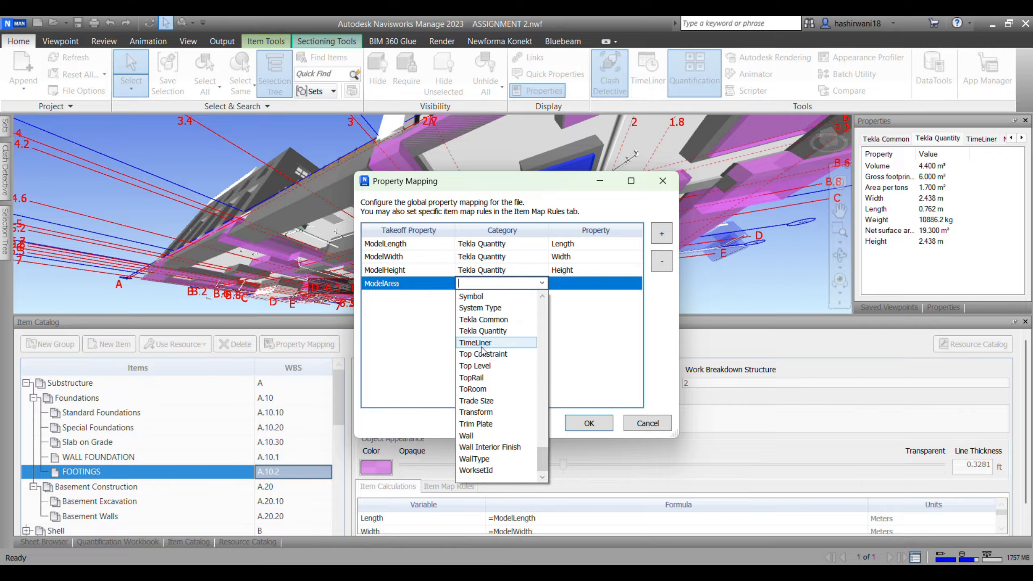
click(488, 332)
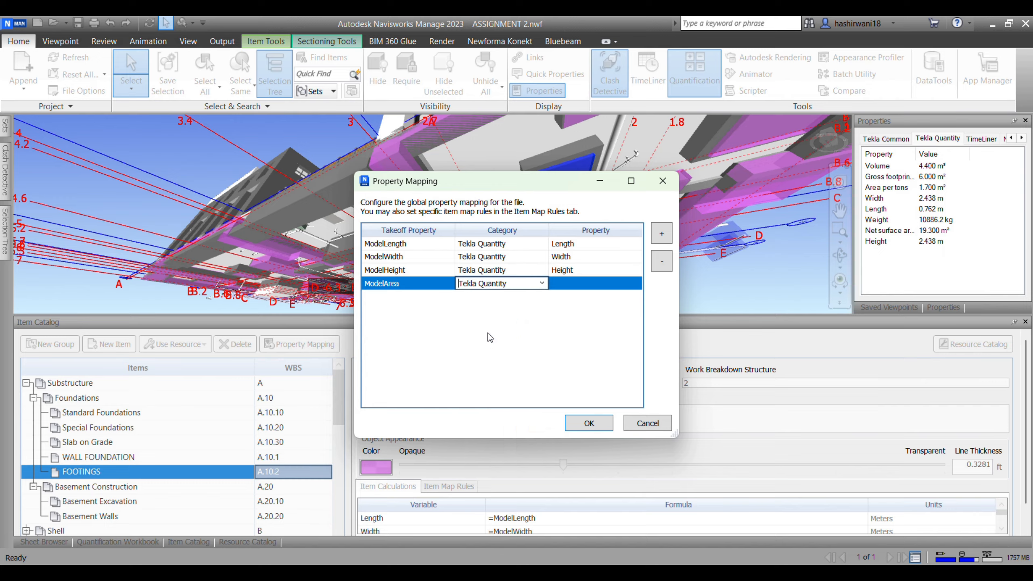
click(634, 285)
click(634, 283)
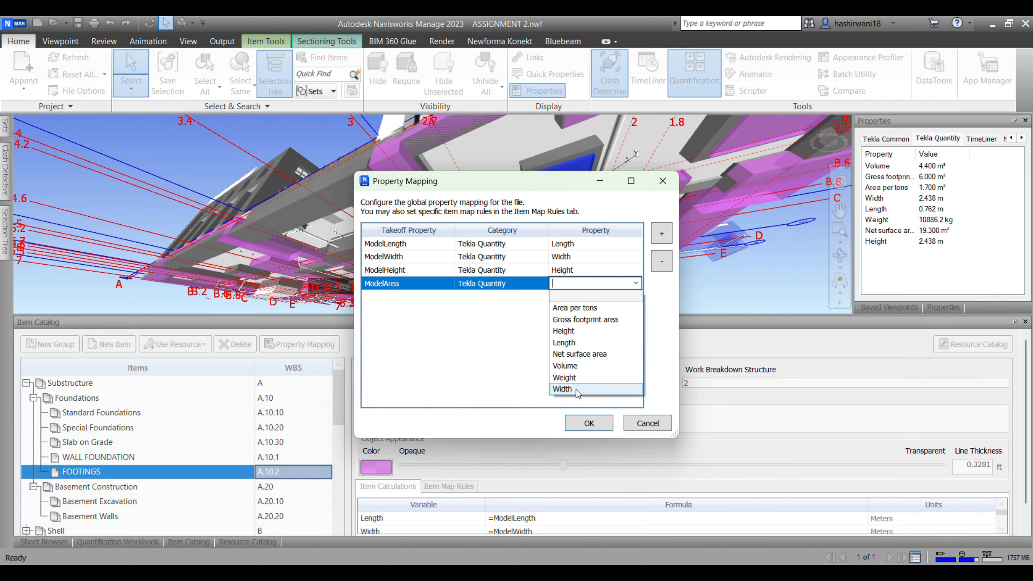
click(584, 308)
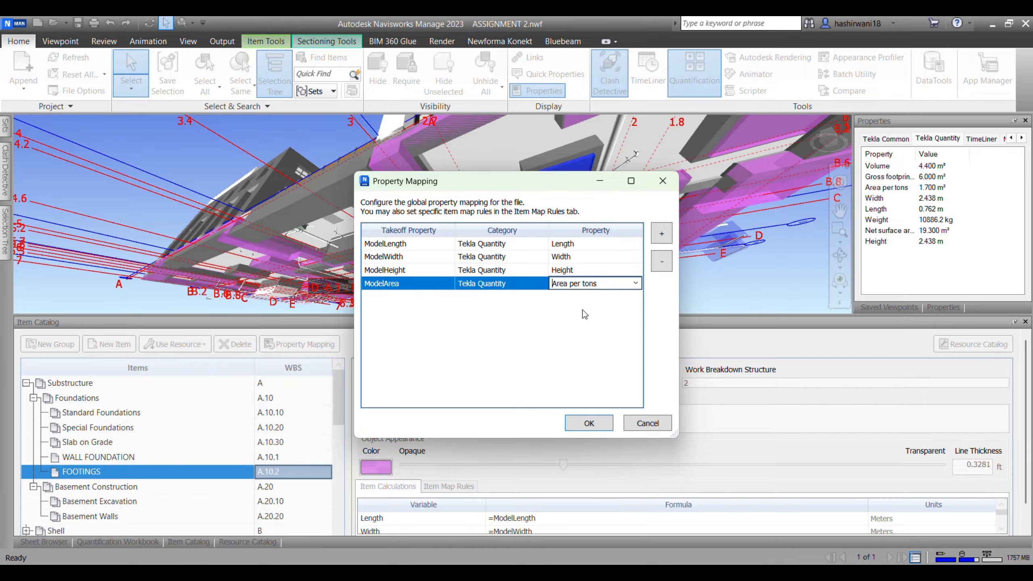
click(450, 41)
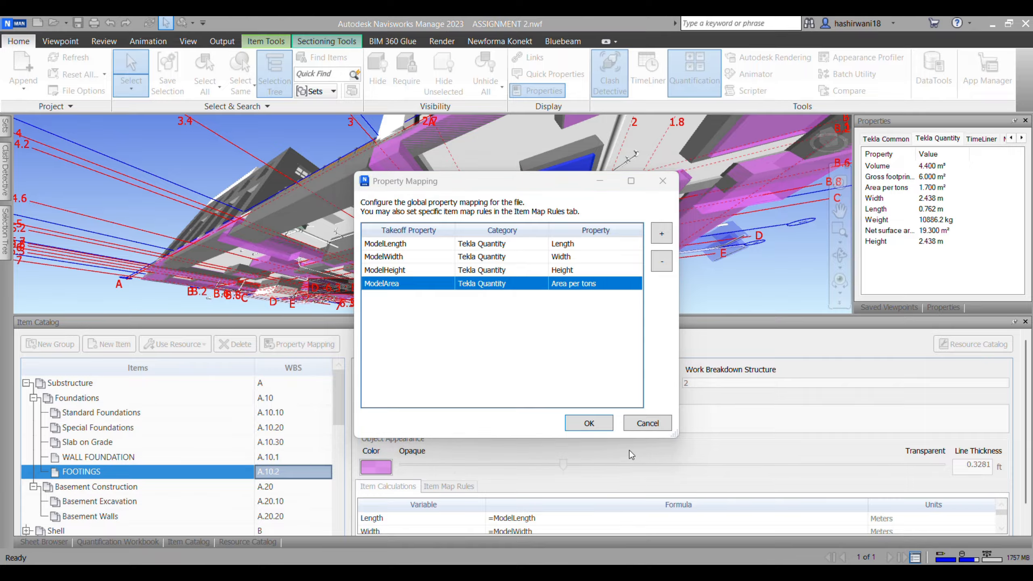
click(595, 426)
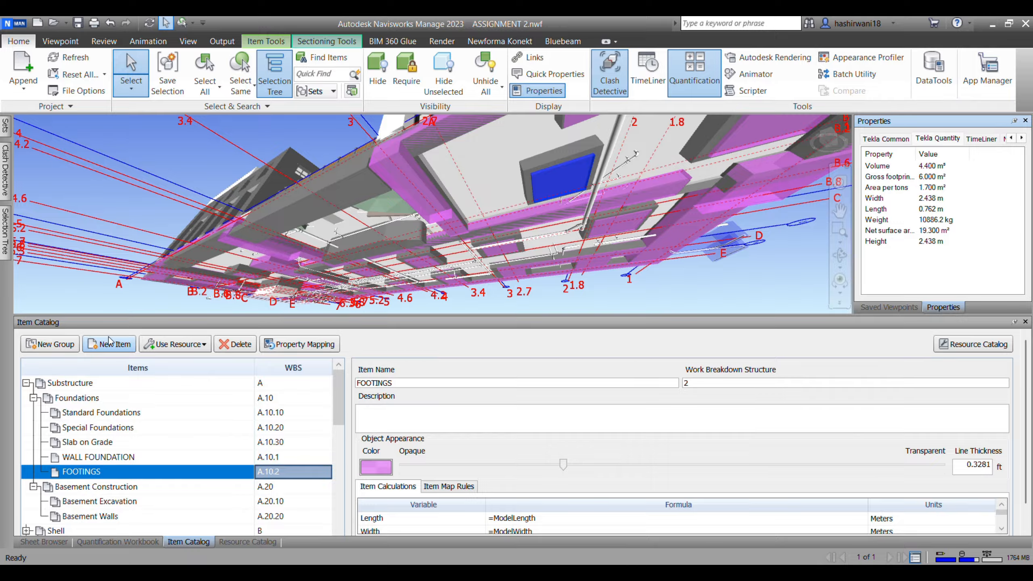
Create a new item named F1 under Foundations and show the FOOTINGS item's takeoff in the Quantification Workbook.
click(109, 344)
text(F1)
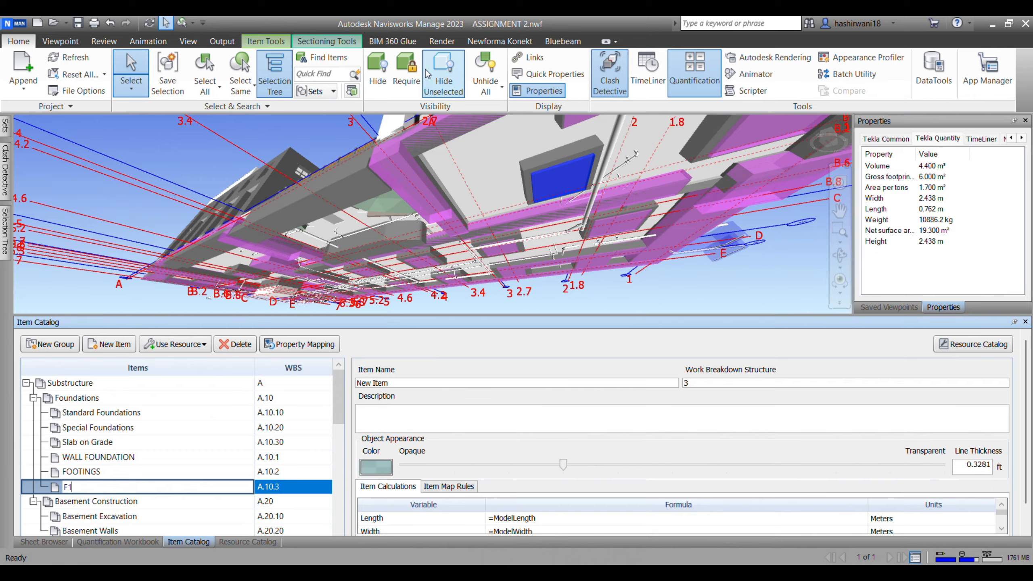
click(441, 40)
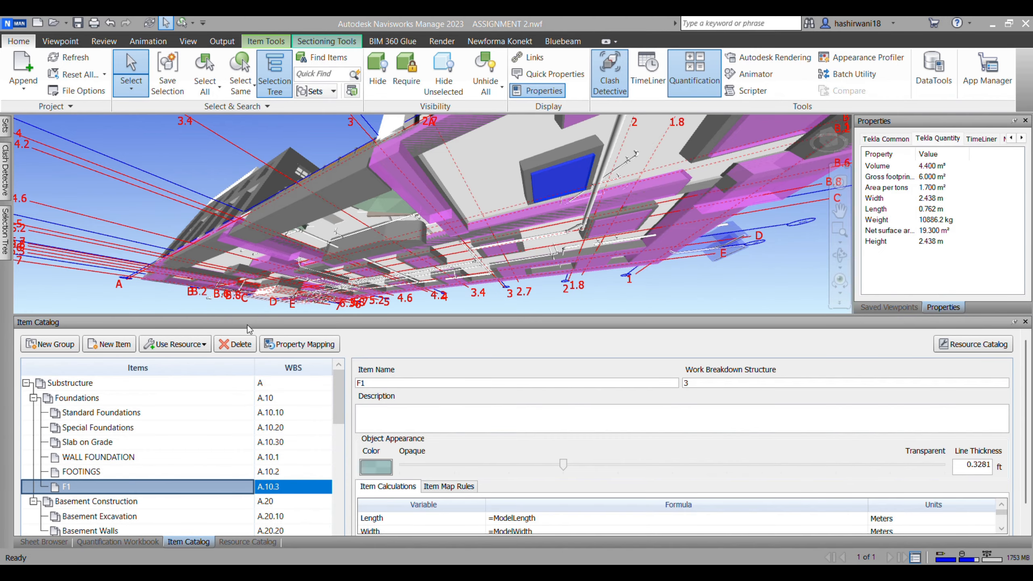
click(131, 544)
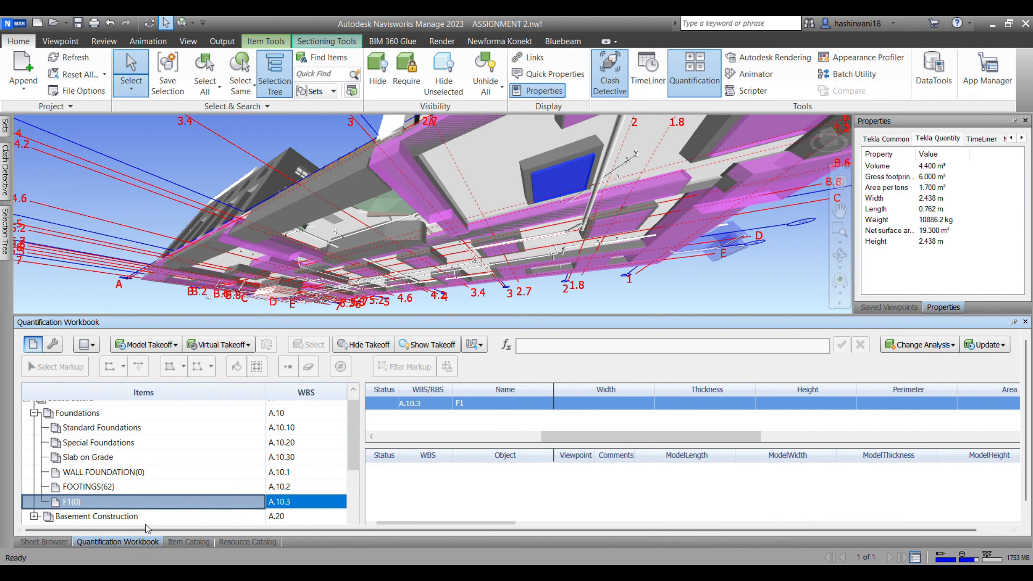
click(117, 489)
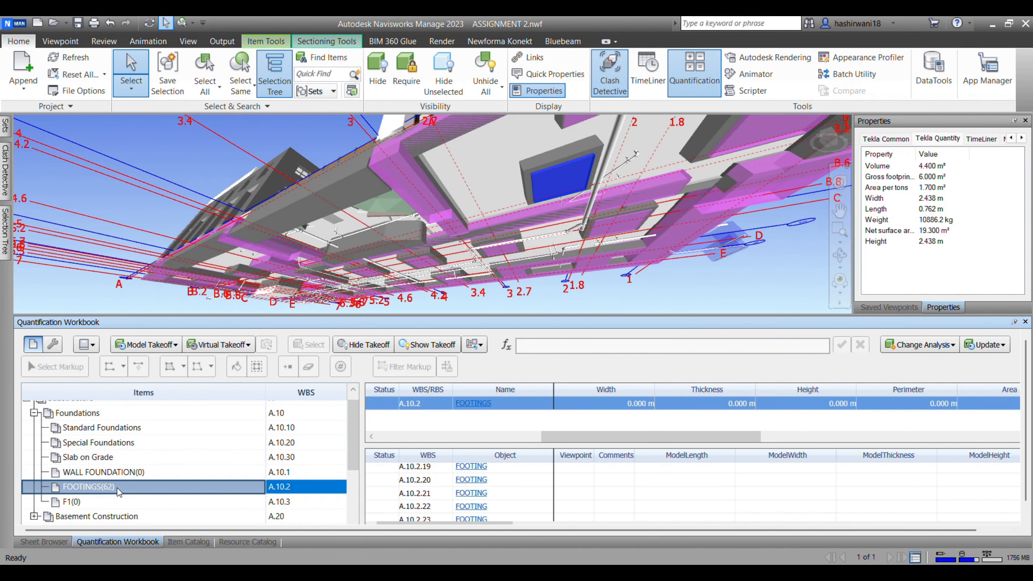
right_click(118, 487)
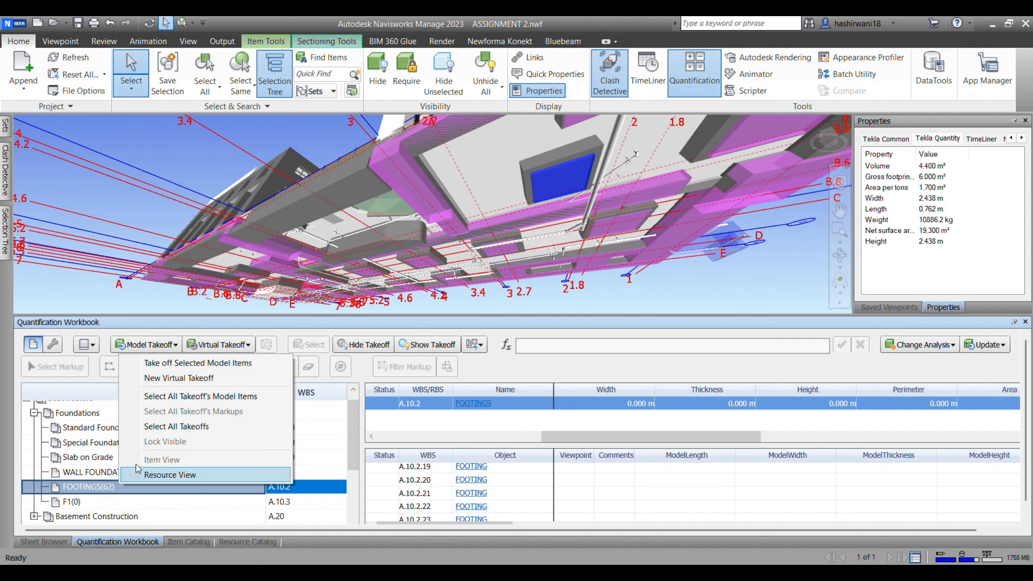
click(196, 363)
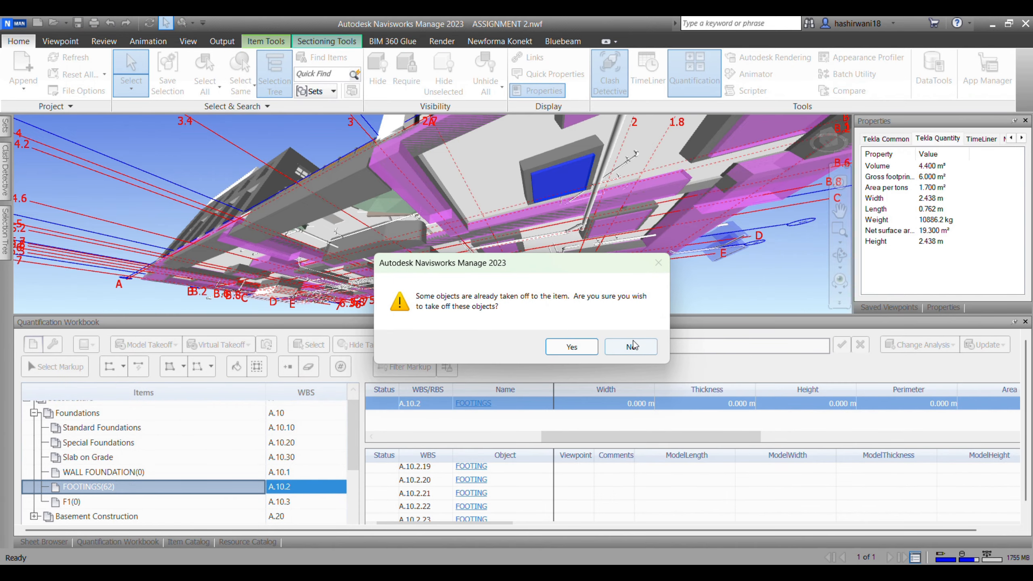
click(638, 350)
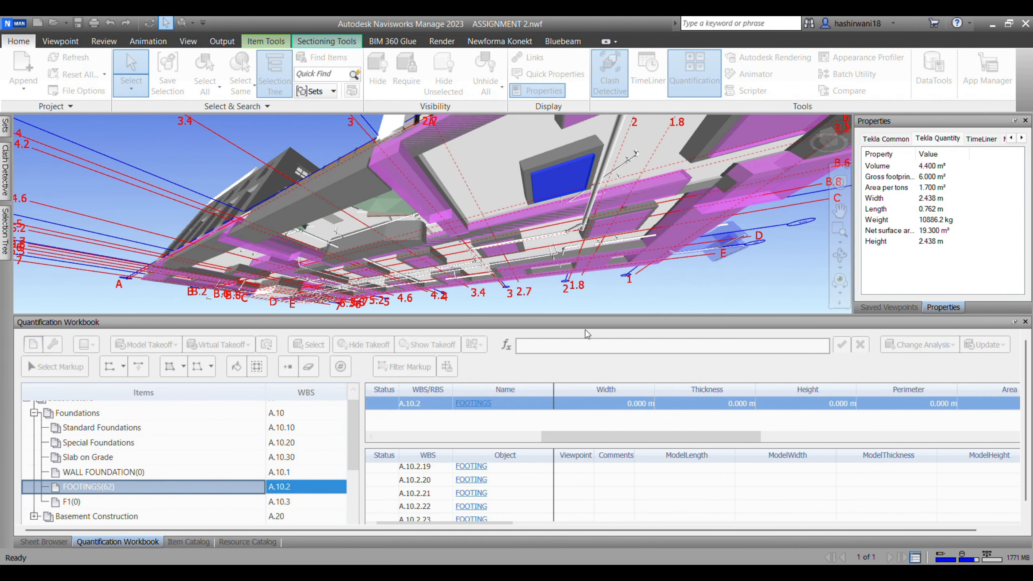
Select the whole IfcFooting group of SC-L01.nwc and take it off to the FOOTINGS item.
click(421, 182)
mouse_move(5, 232)
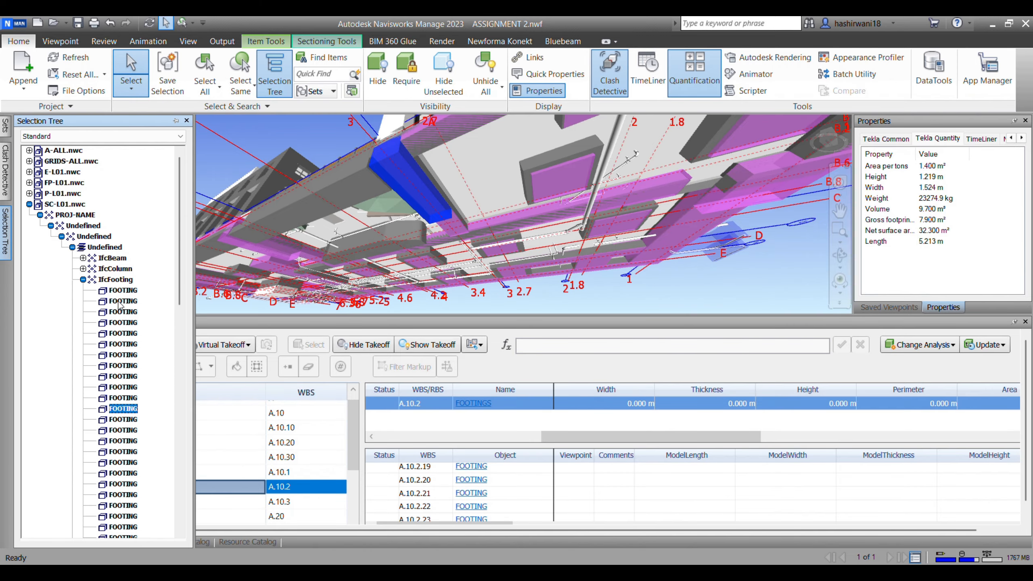
click(126, 280)
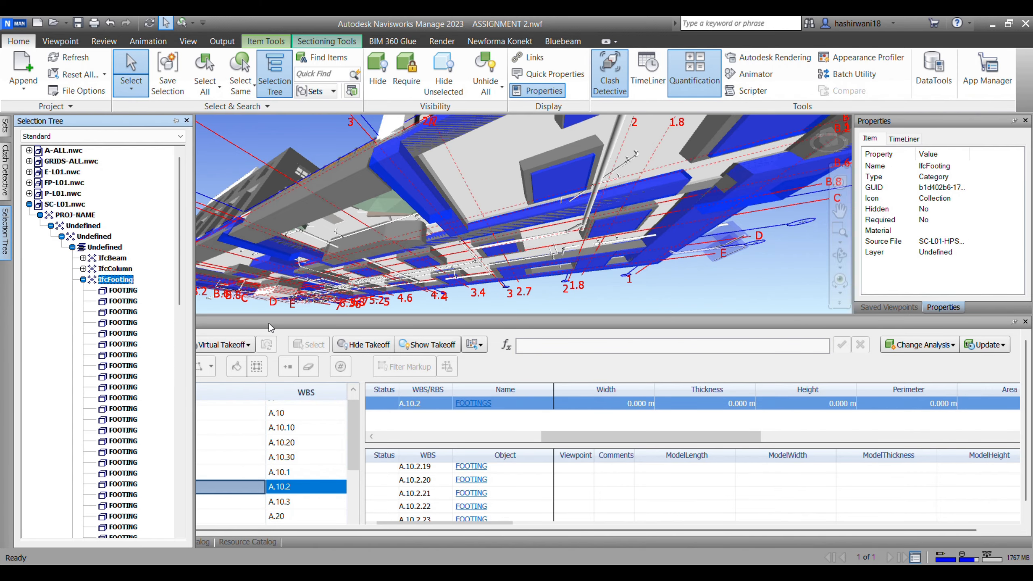
right_click(258, 487)
click(319, 357)
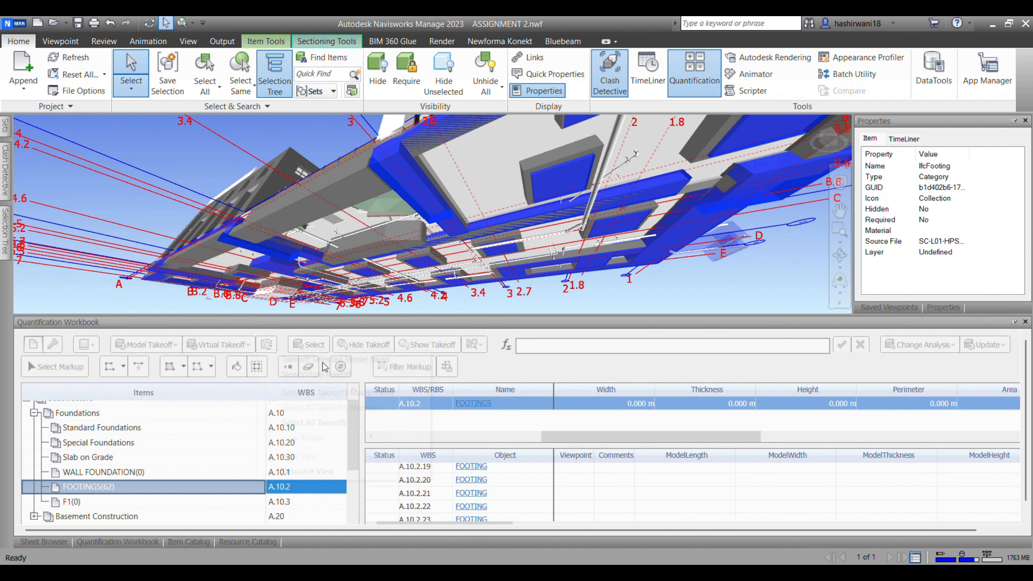
click(572, 347)
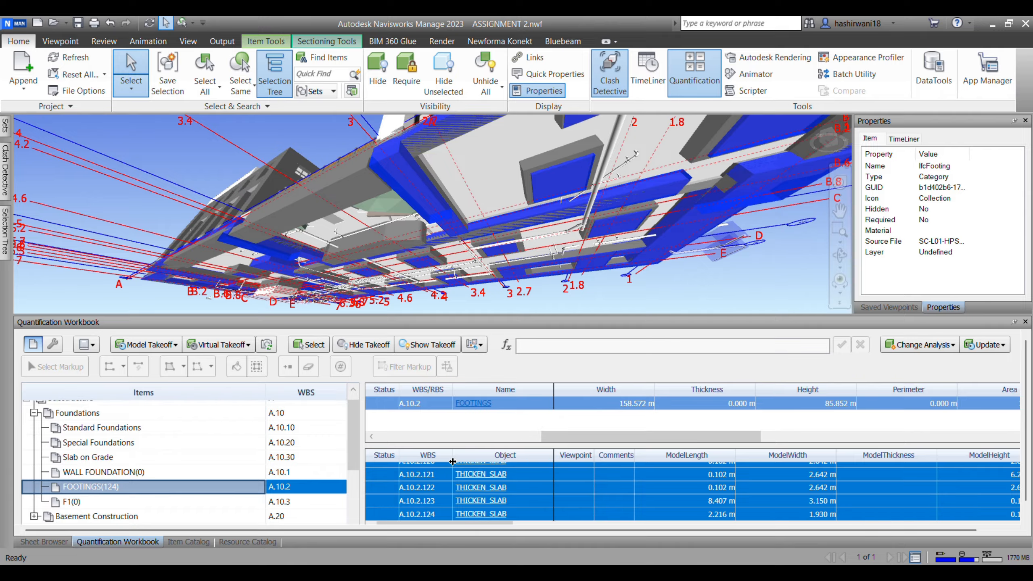
Examine the model dimensions of the FOOTINGS takeoff objects and check them against the global property mapping.
scroll(701, 484, up, 6)
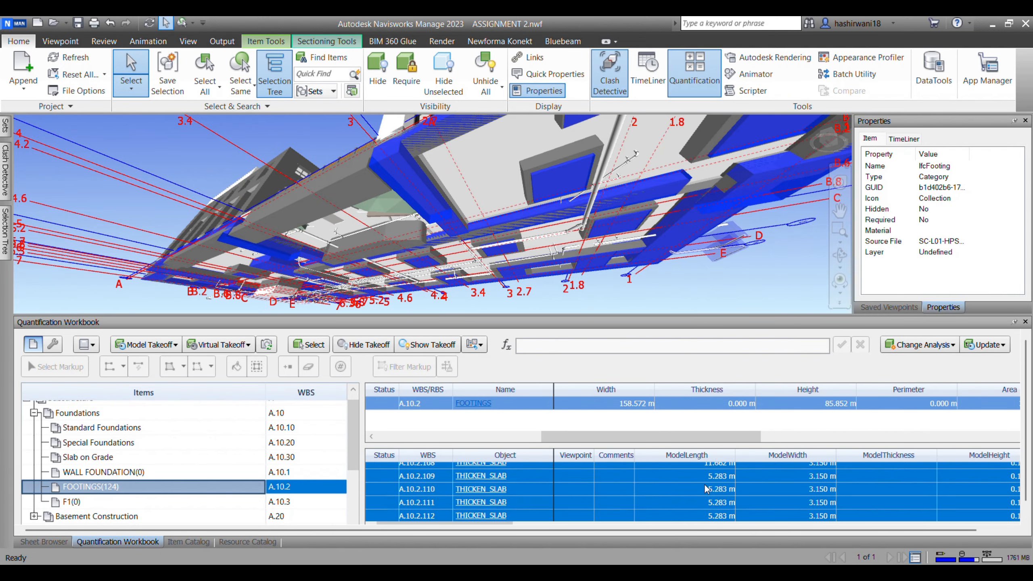
scroll(759, 492, up, 15)
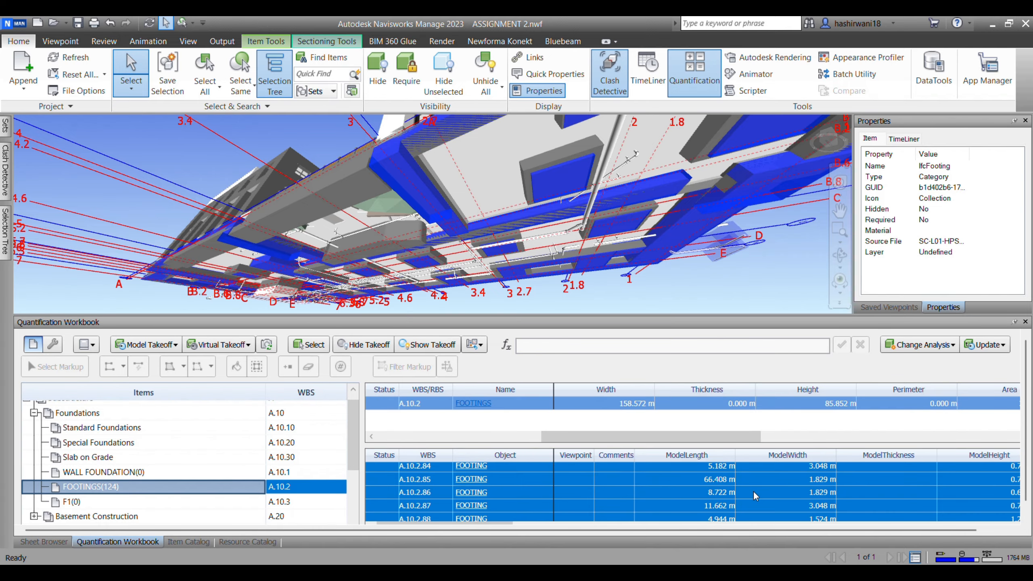
scroll(767, 496, down, 4)
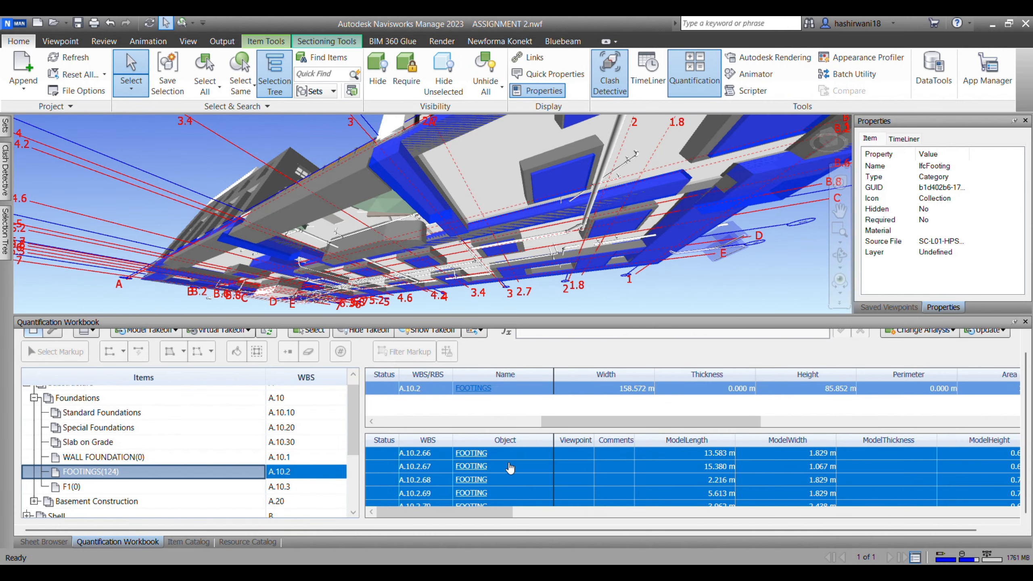
drag(706, 531, 745, 530)
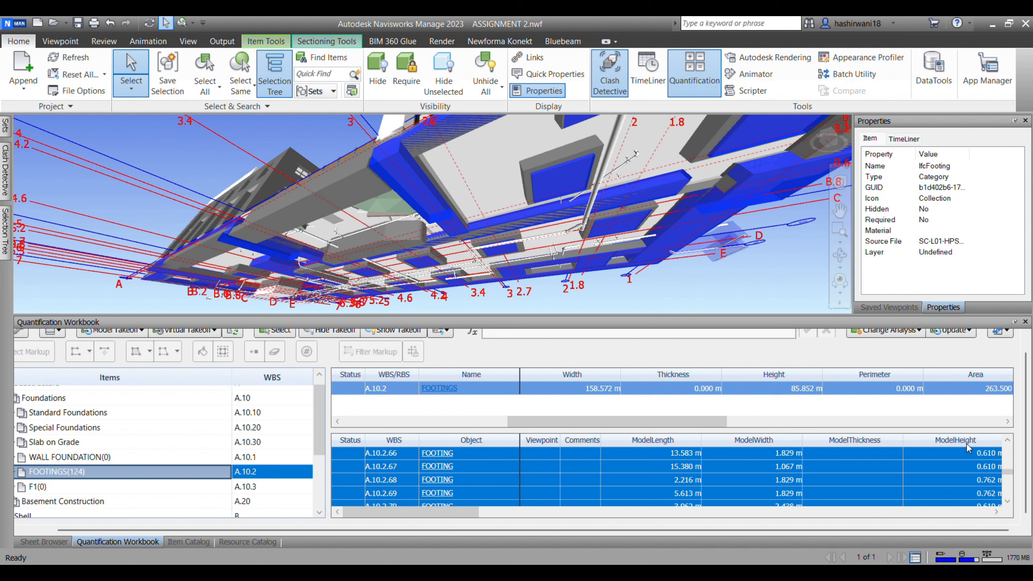
scroll(955, 449, down, 15)
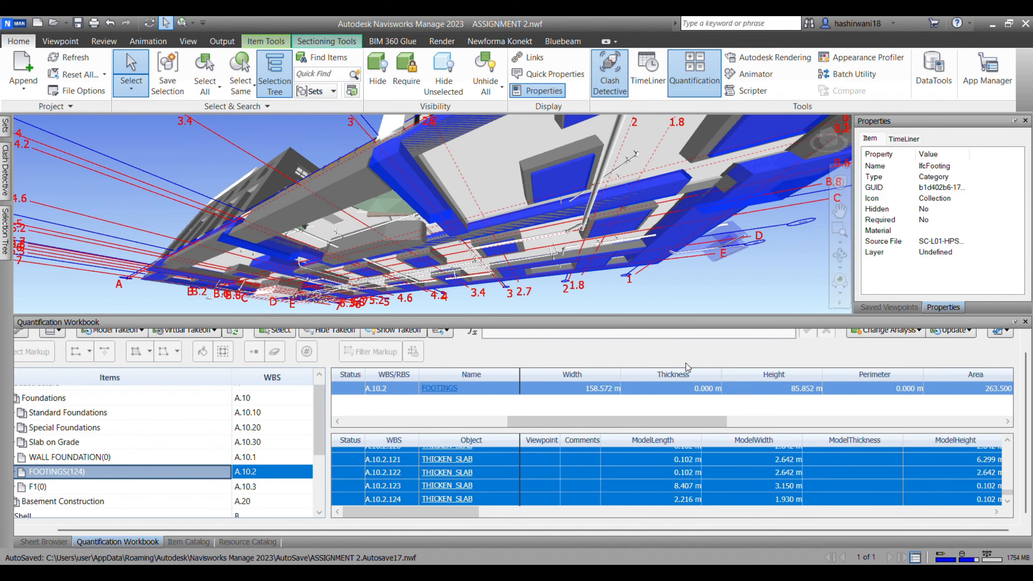
click(186, 542)
click(299, 344)
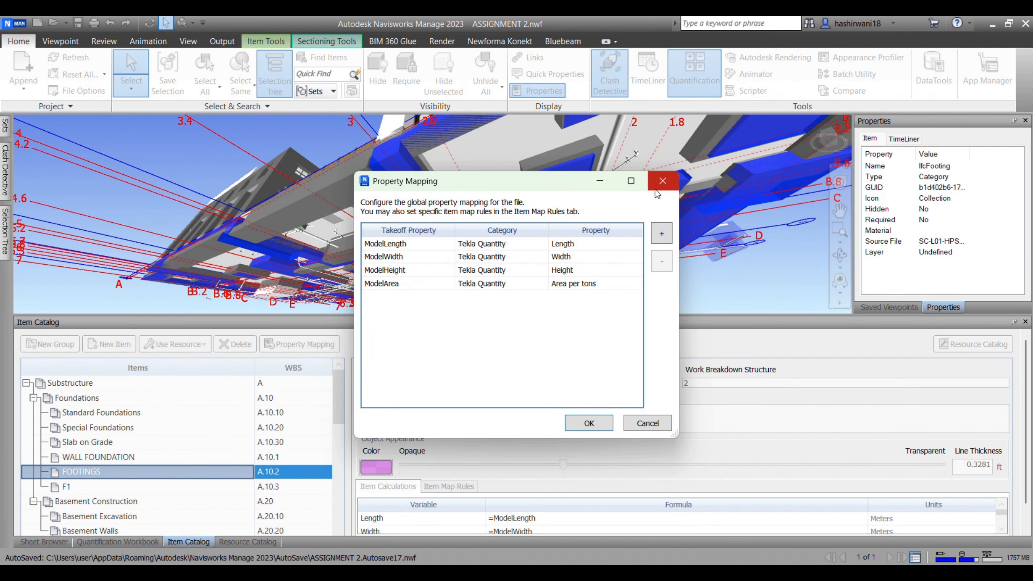
click(663, 181)
Export the takeoff quantities to an Excel file named New Quantity Report on the Desktop, choosing to open it after export.
click(117, 541)
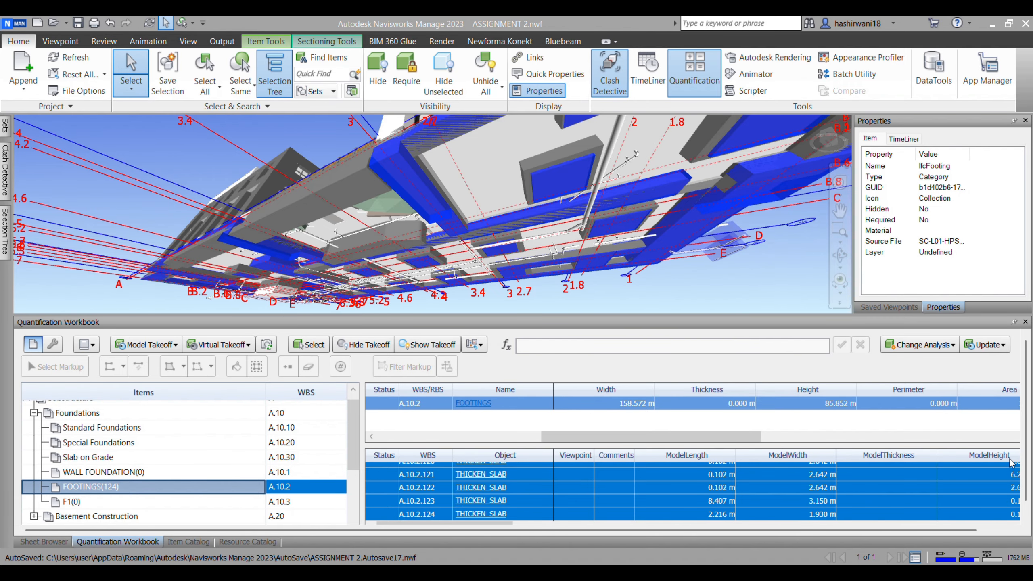
drag(918, 531, 950, 532)
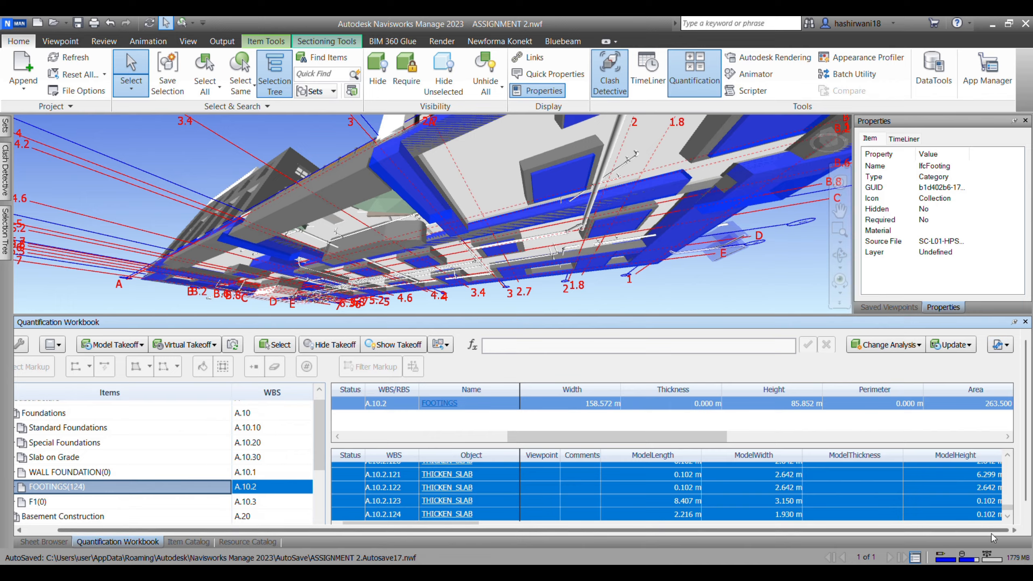
click(1008, 349)
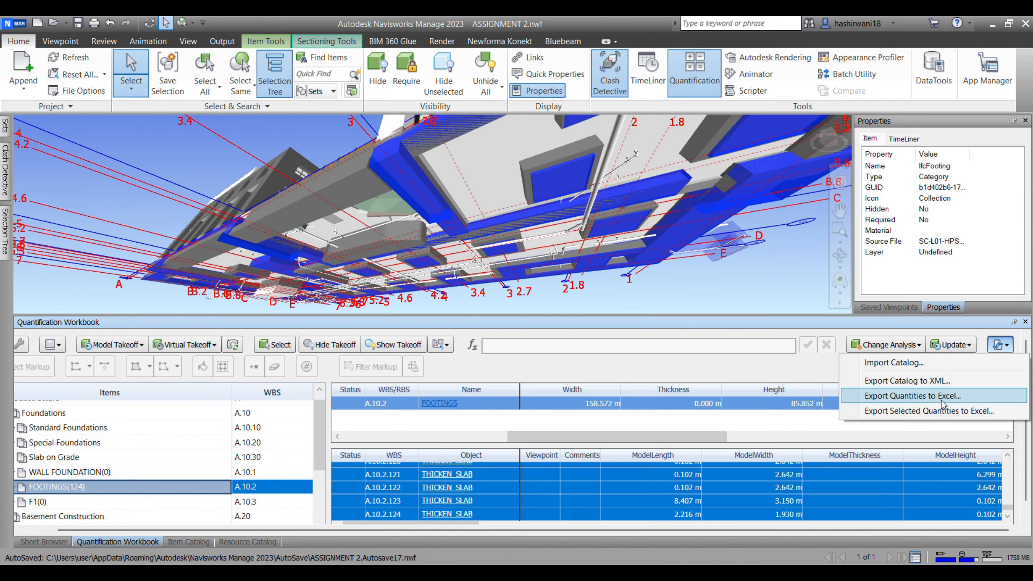
click(919, 401)
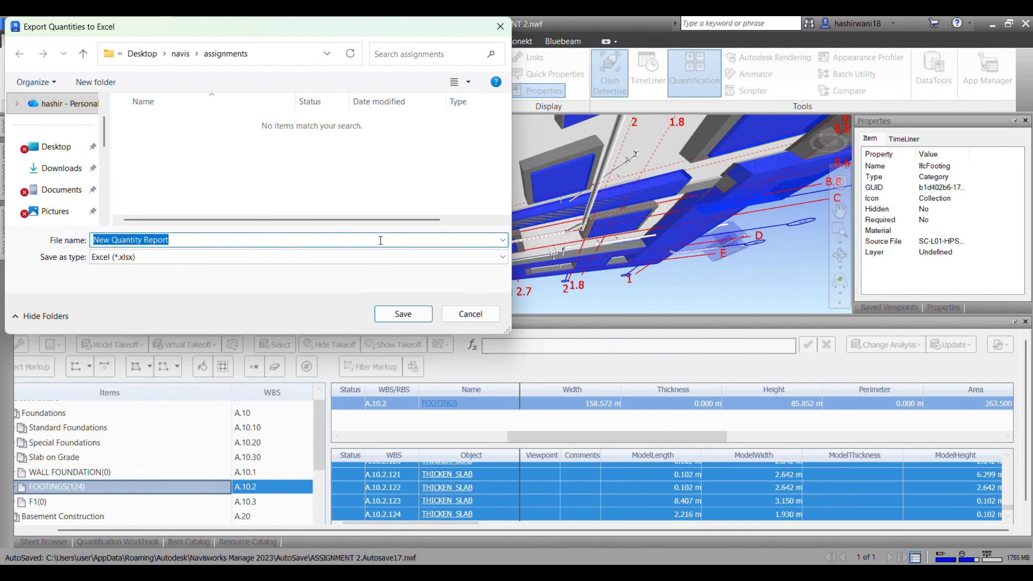
click(57, 147)
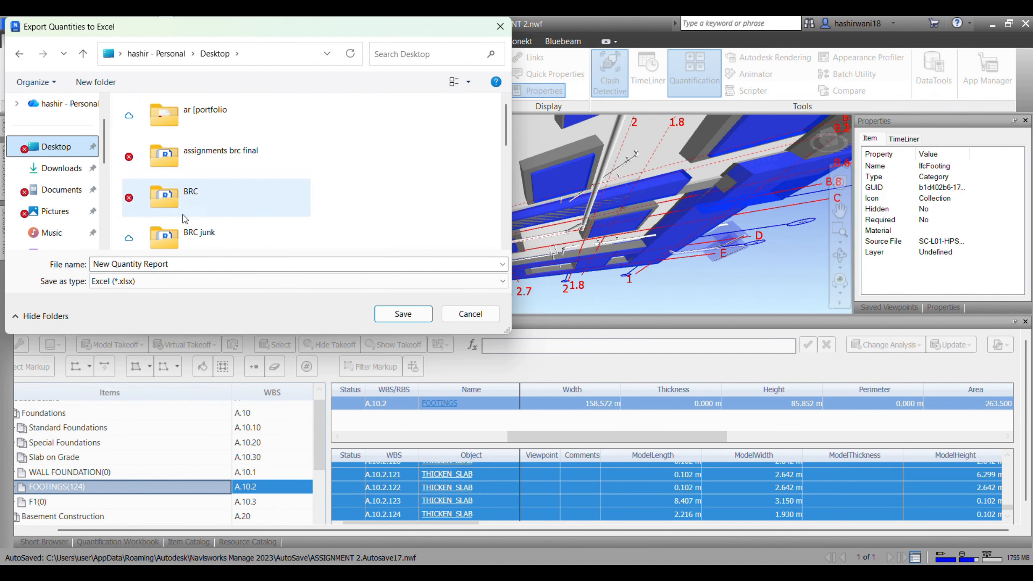
click(403, 313)
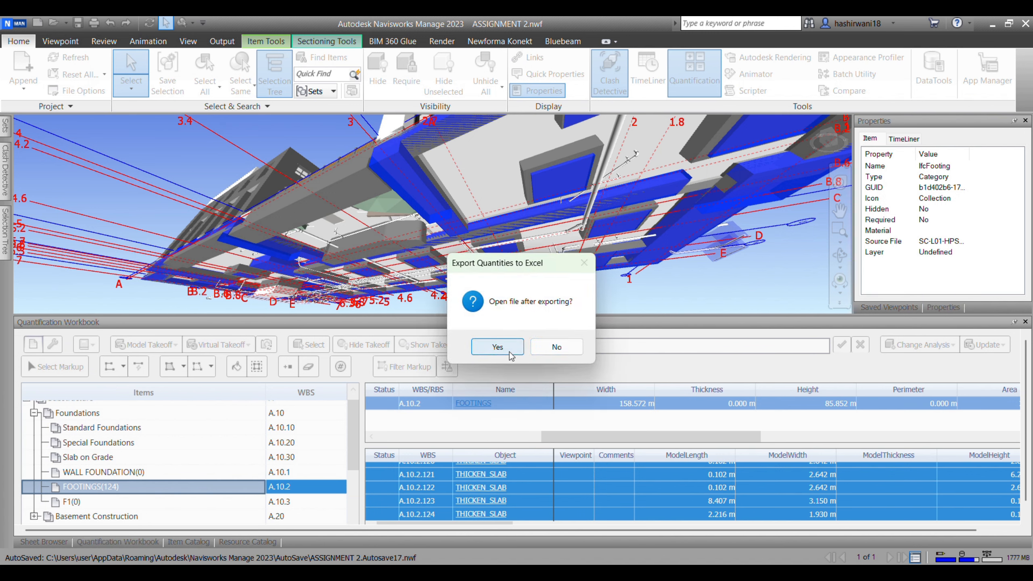
click(509, 354)
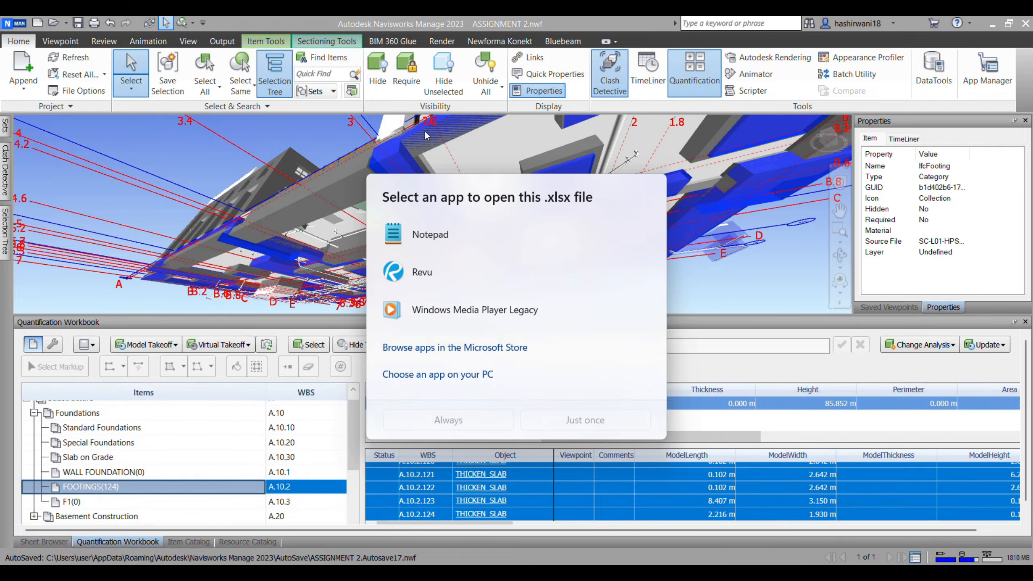
click(444, 40)
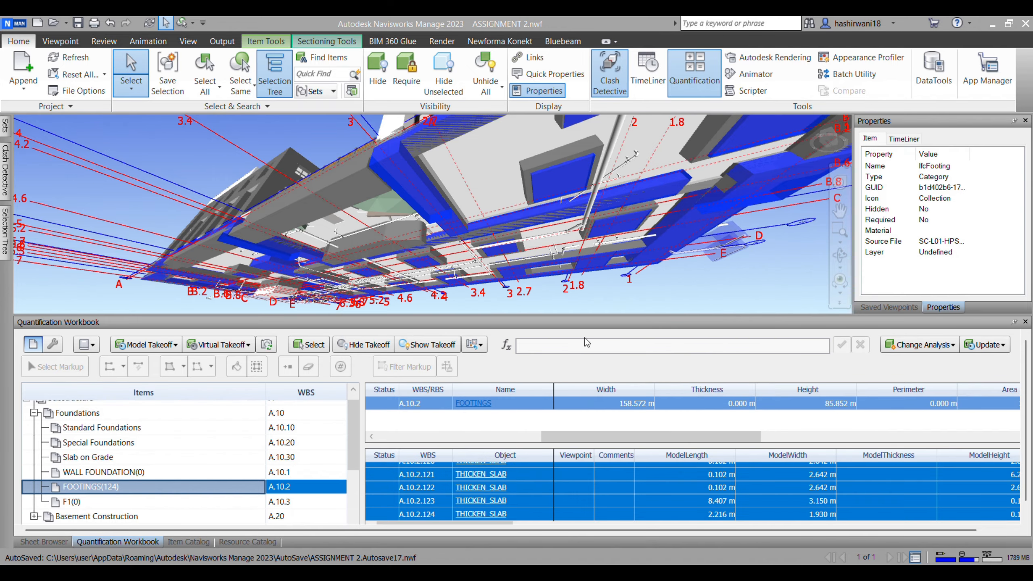
Switch to the browser to view the exported footing quantities in the course recording, and return to Navisworks.
drag(876, 527, 910, 527)
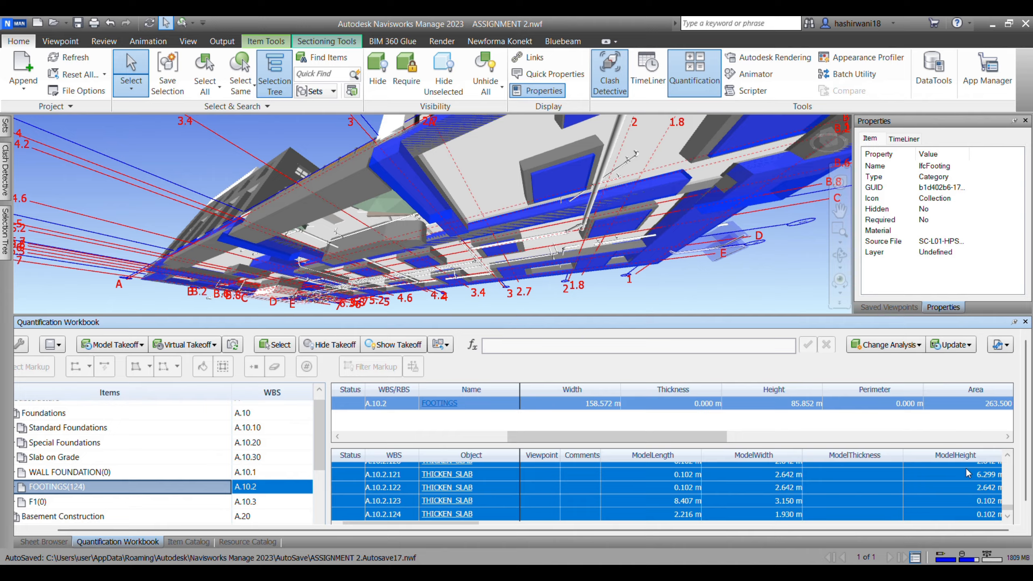
click(1000, 345)
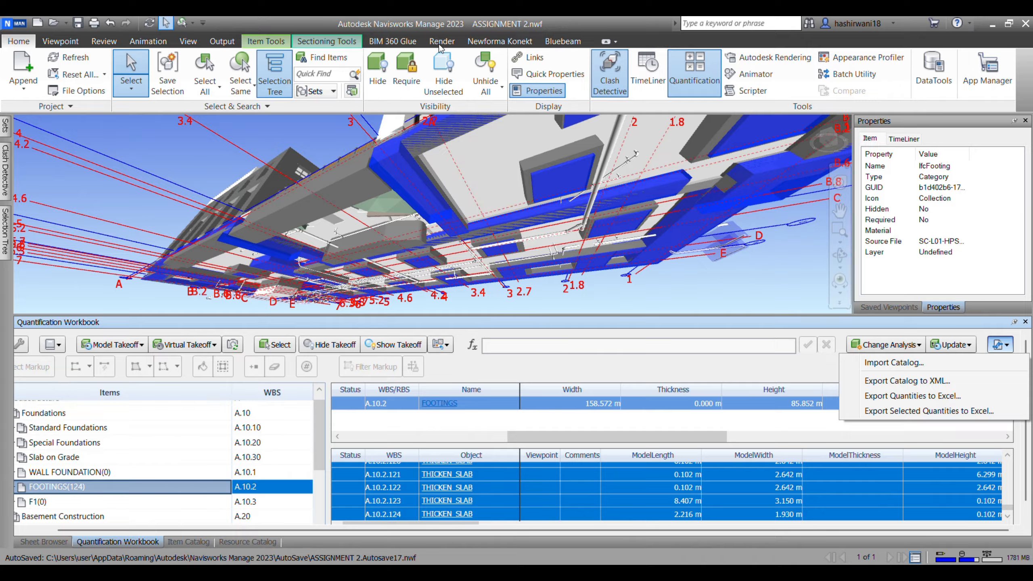
key(alt+Tab)
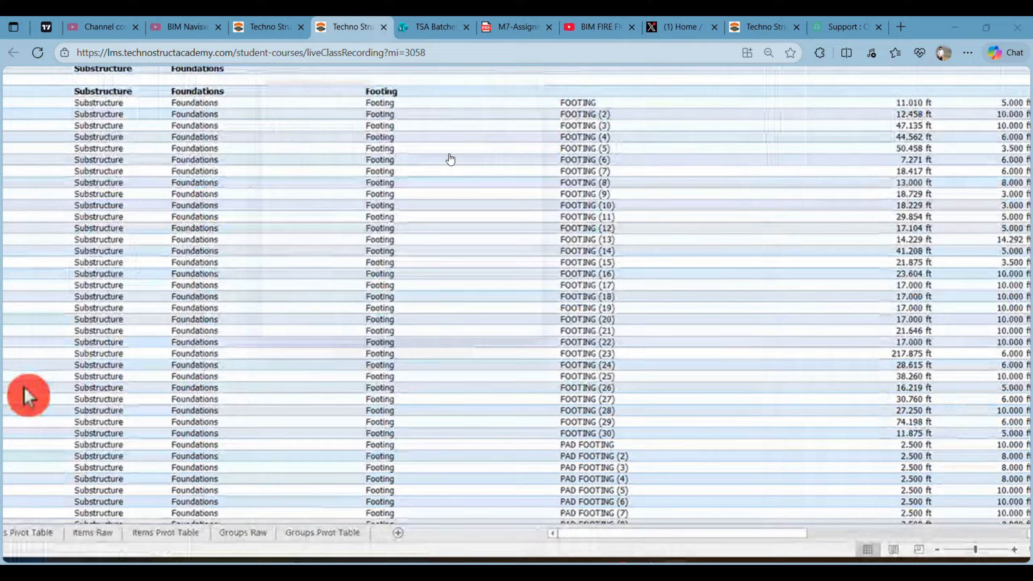
key(alt+Tab)
Select the OPENINGS group in the Quantification Workbook and show it in the Item Catalog.
scroll(553, 231, down, 1)
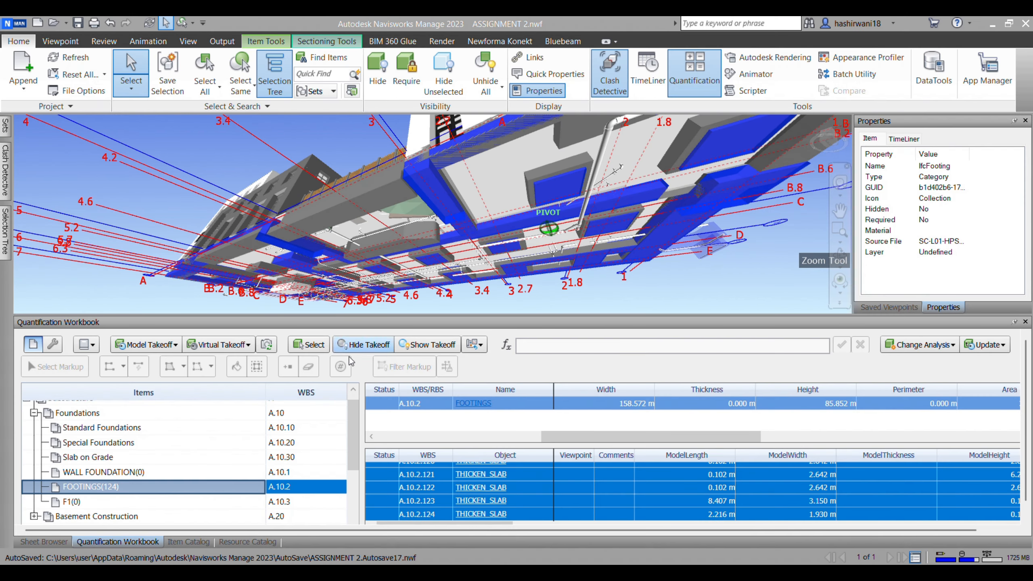
scroll(174, 472, down, 3)
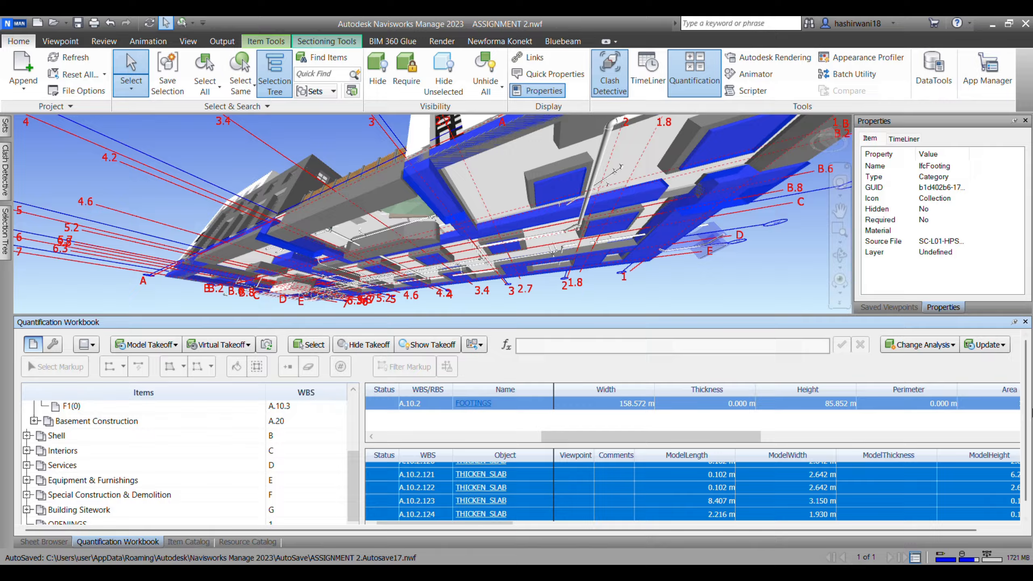
scroll(1022, 413, down, 1)
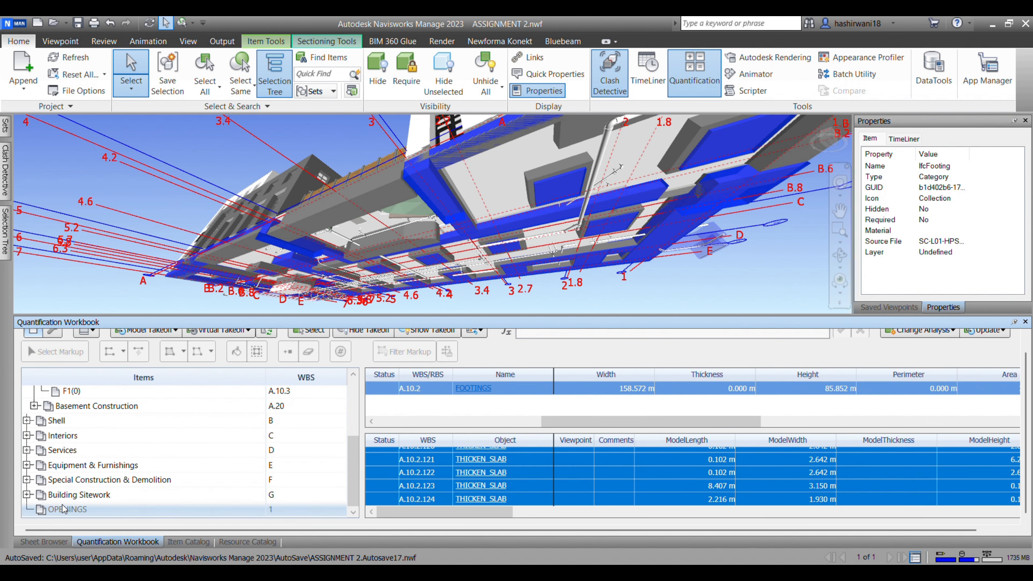
scroll(471, 201, down, 5)
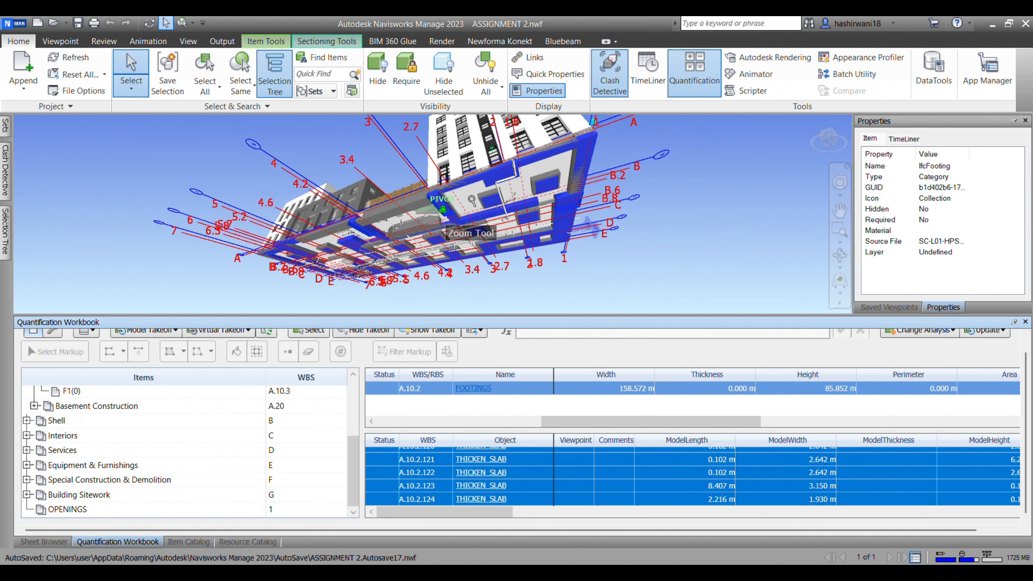
shift+middle_drag(610, 229, 644, 267)
mouse_move(649, 220)
middle_down()
mouse_move(648, 258)
mouse_move(661, 225)
middle_up()
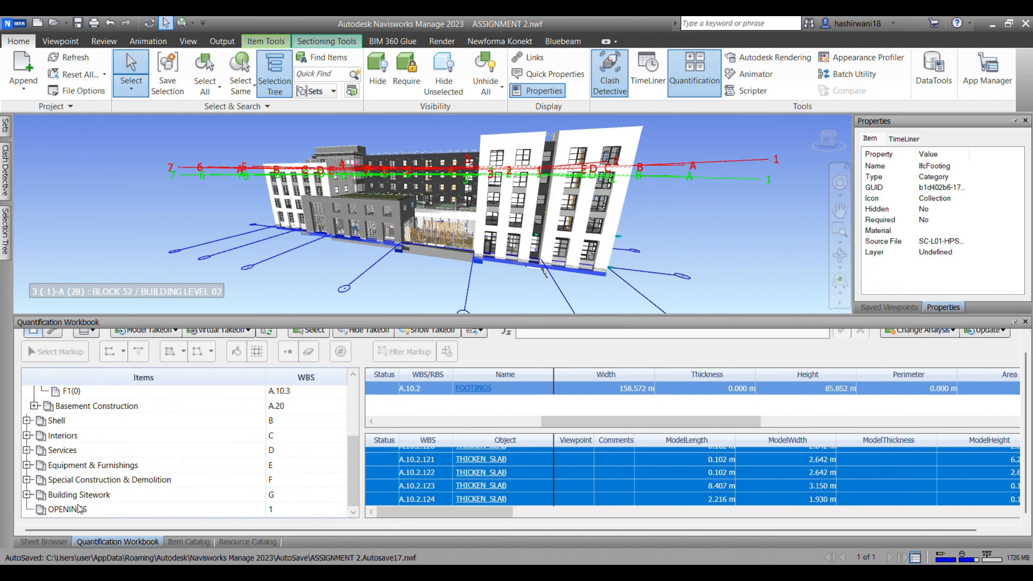
click(80, 509)
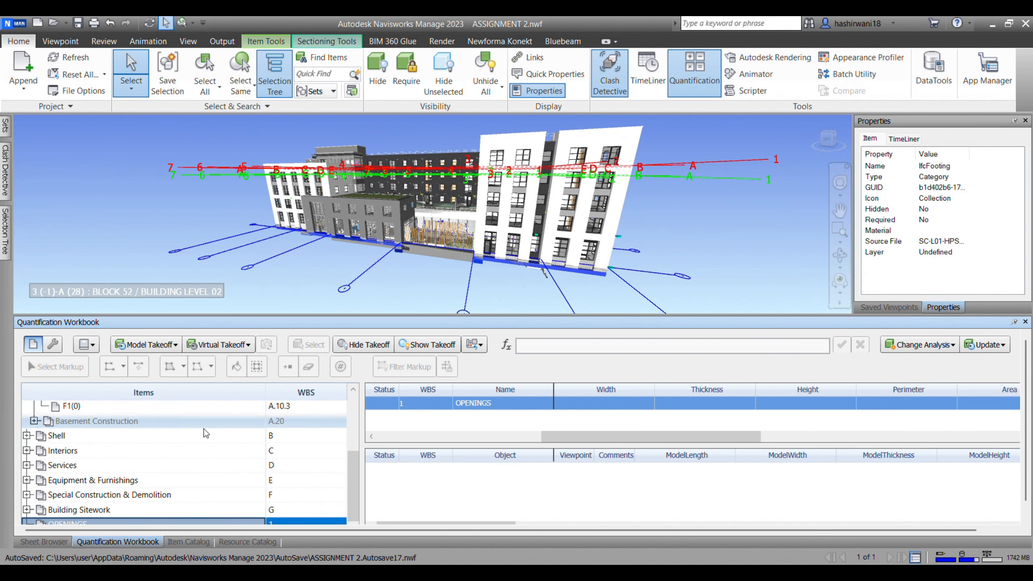
click(189, 542)
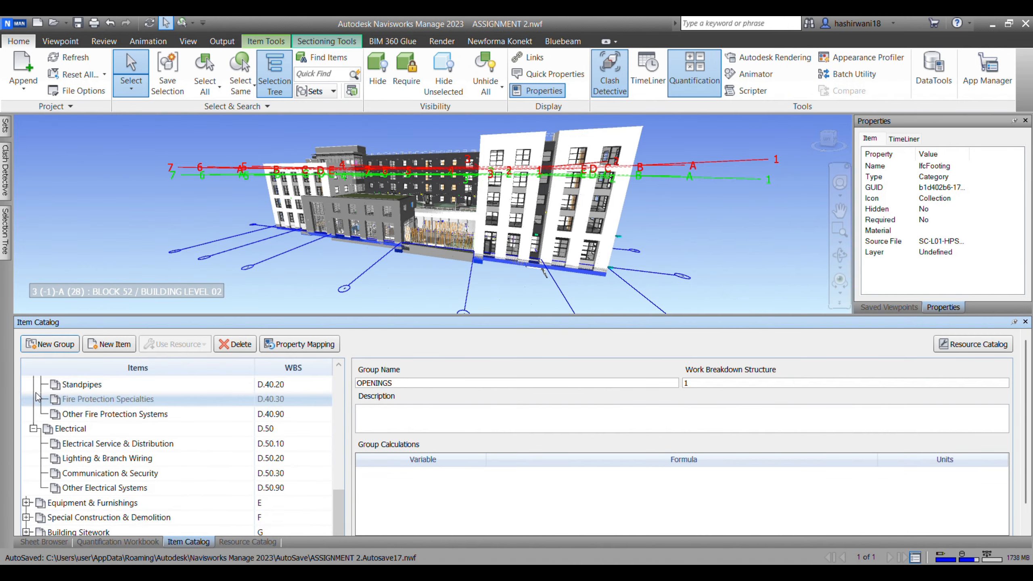
Collapse the Services and Substructure groups with their subgroups in the Item Catalog so only the main groups are listed.
scroll(37, 397, up, 4)
click(34, 515)
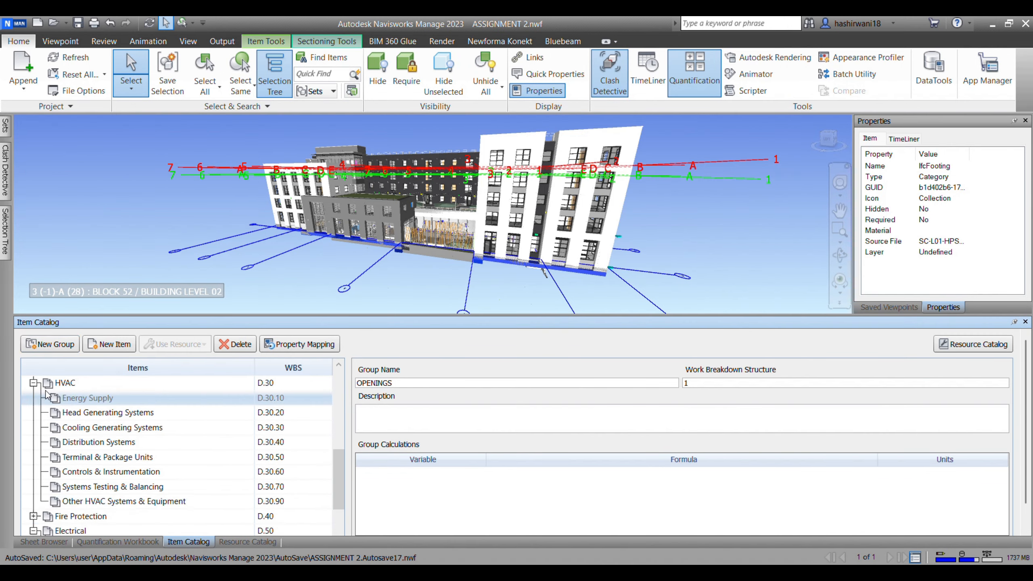
click(34, 382)
click(34, 429)
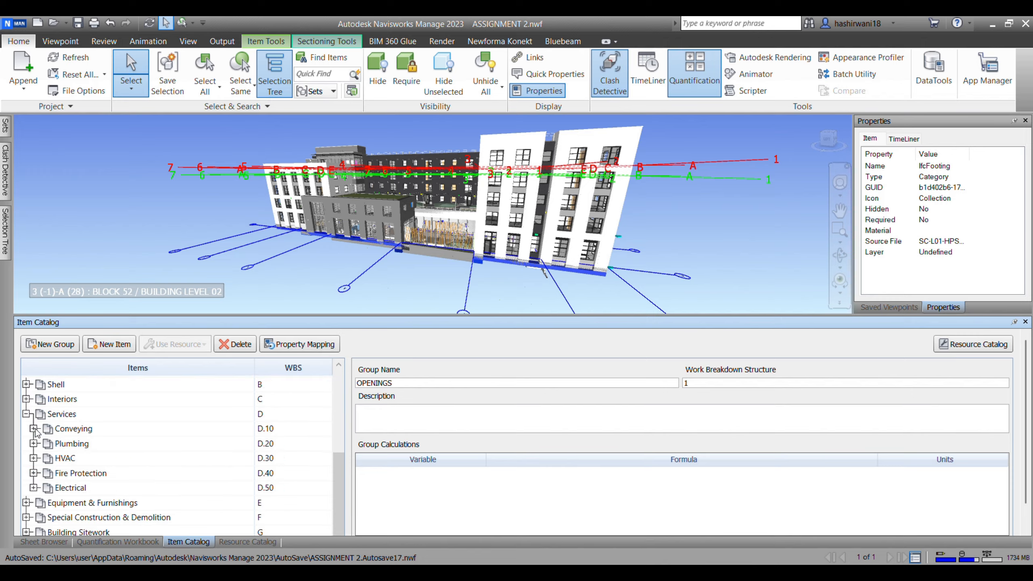
click(26, 414)
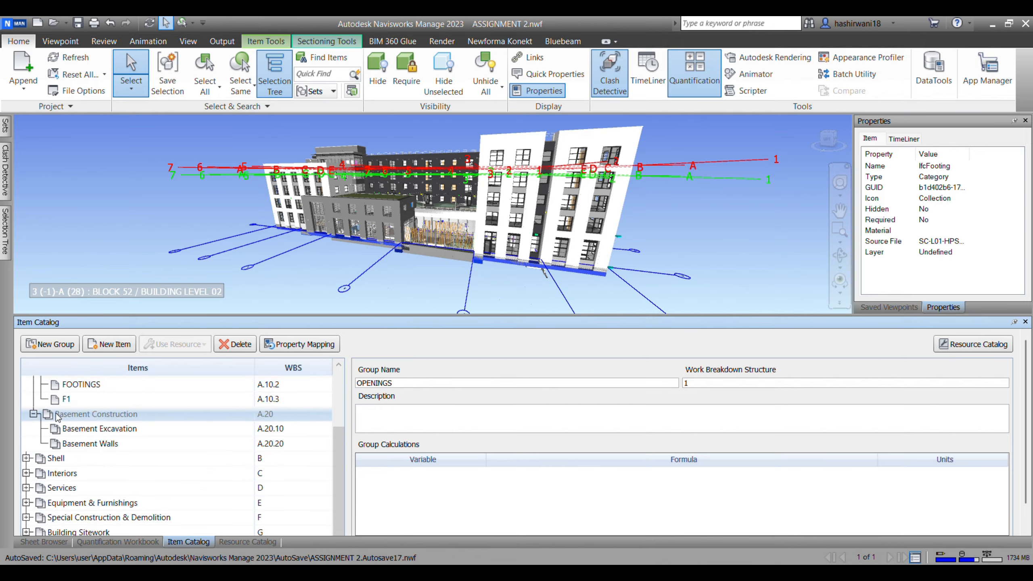
click(34, 414)
scroll(40, 443, up, 2)
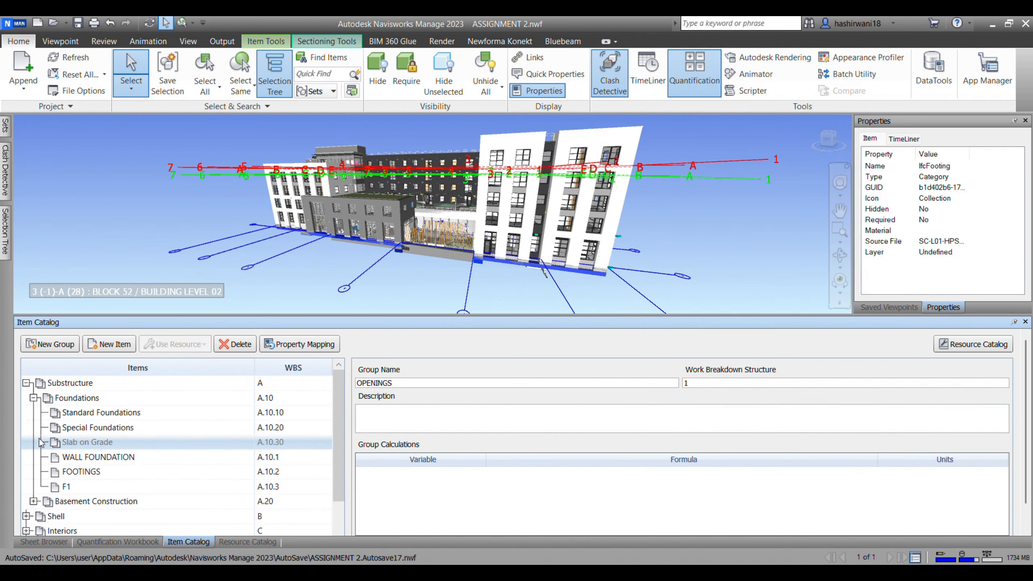
click(34, 397)
click(27, 383)
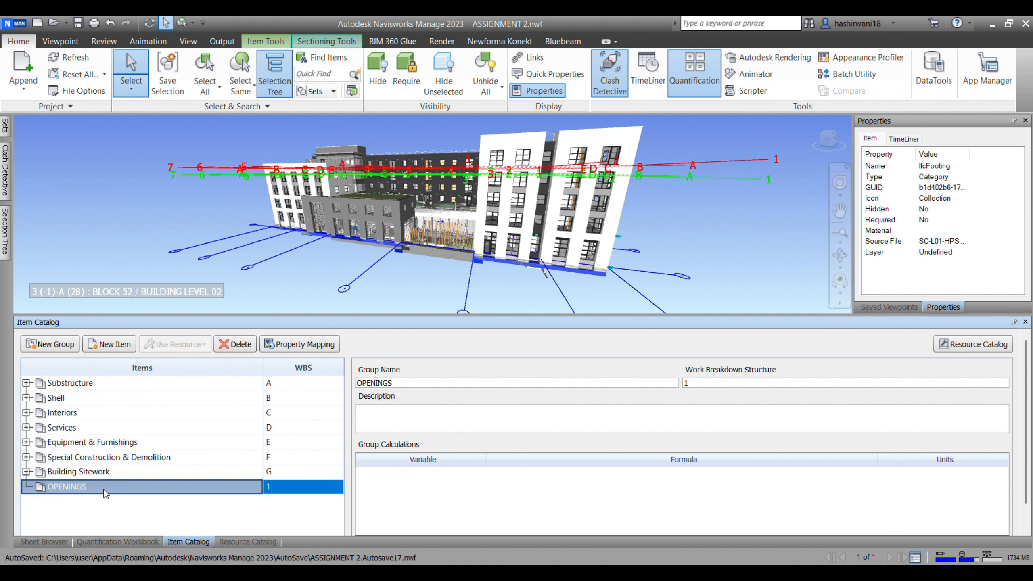
Create a new item named DOORS under the OPENINGS group.
click(115, 347)
text(DOORS)
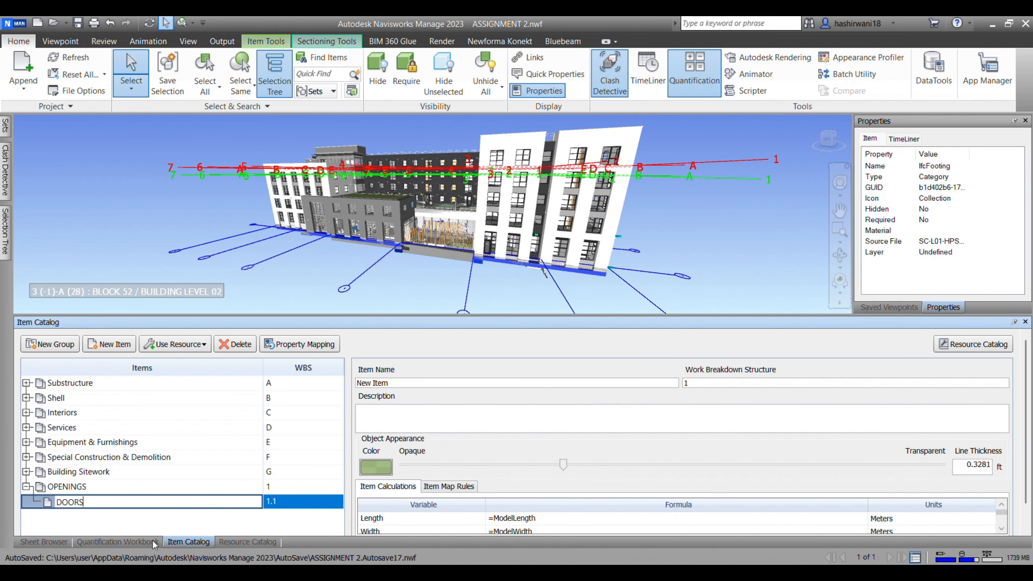
click(161, 527)
Select the exterior door in the dark courtyard facade at the end of the walkway between the green roofs.
scroll(454, 224, up, 3)
middle_drag(457, 232, 500, 277)
scroll(502, 277, up, 7)
middle_drag(454, 221, 540, 250)
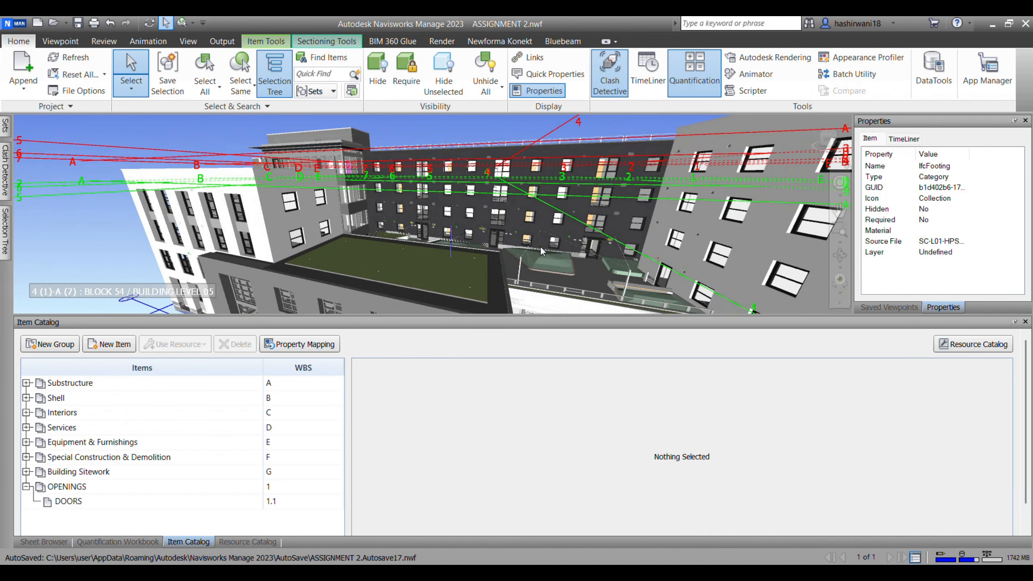
scroll(540, 250, up, 6)
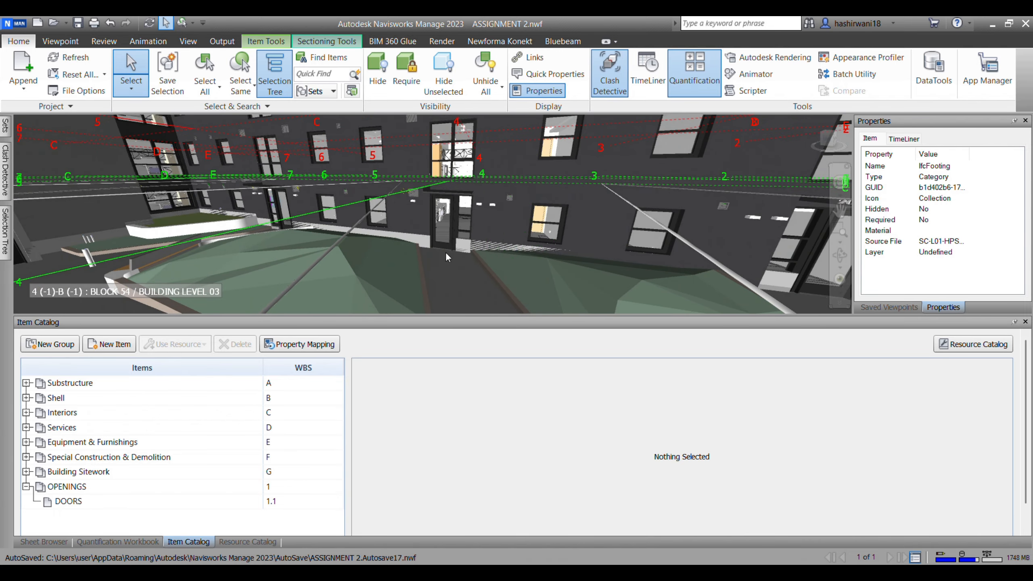
scroll(449, 253, down, 2)
mouse_move(449, 253)
middle_down()
mouse_move(452, 277)
mouse_move(455, 244)
middle_up()
click(454, 244)
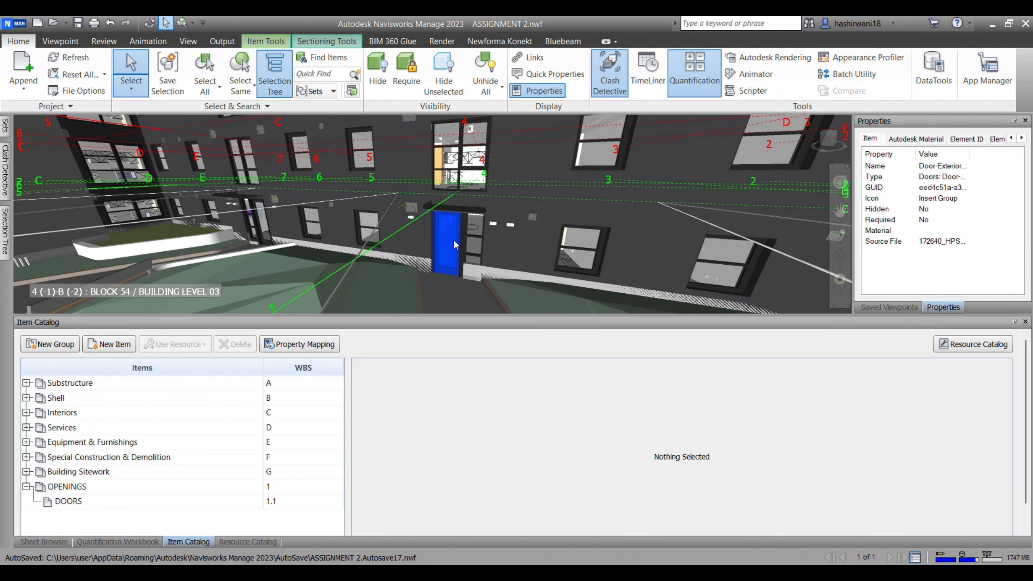
Select the entire Doors category of A-ALL.nwc in the Selection Tree.
mouse_move(5, 126)
click(5, 127)
middle_drag(433, 239, 428, 244)
scroll(428, 244, down, 2)
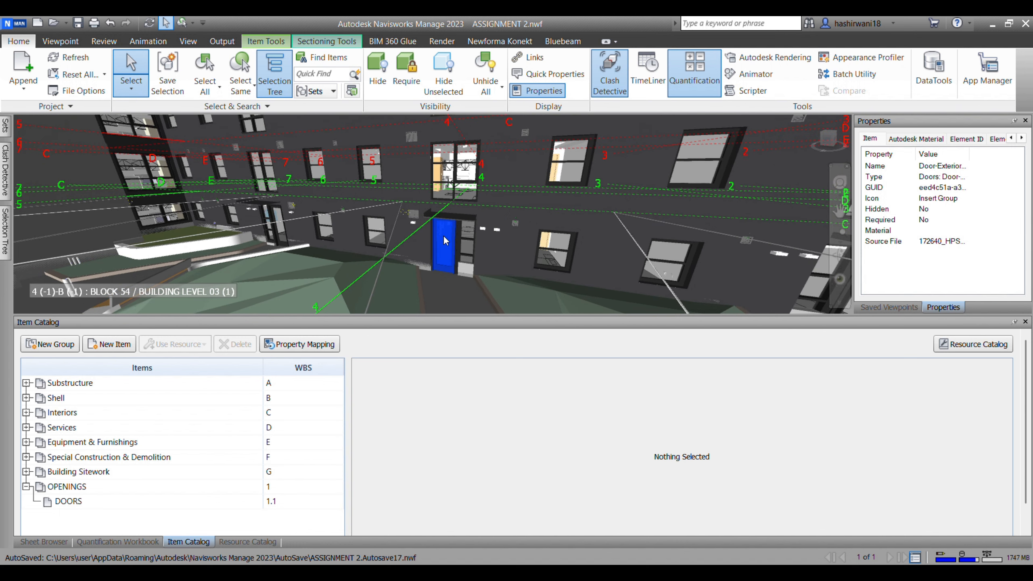
mouse_move(4, 228)
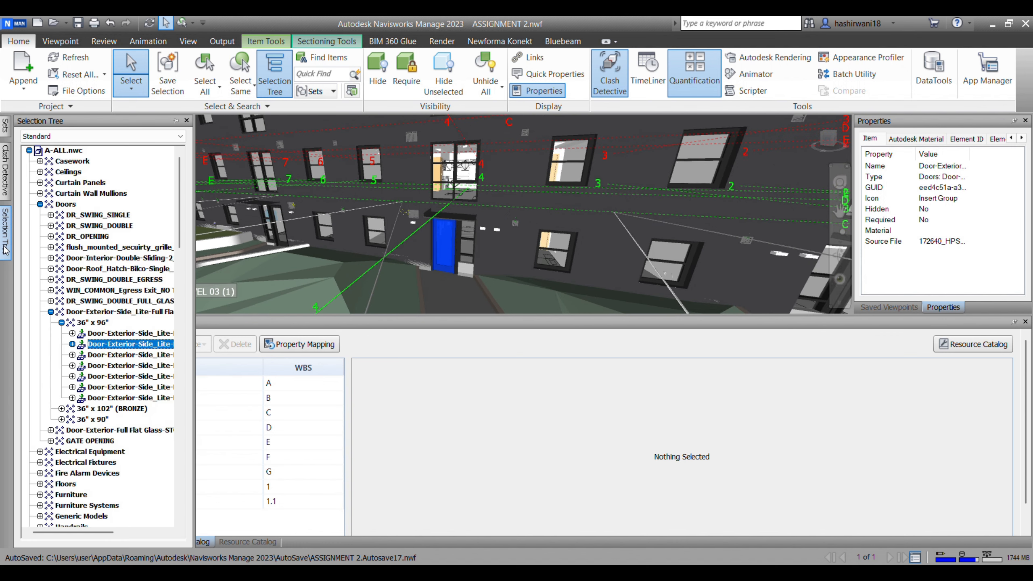
click(74, 203)
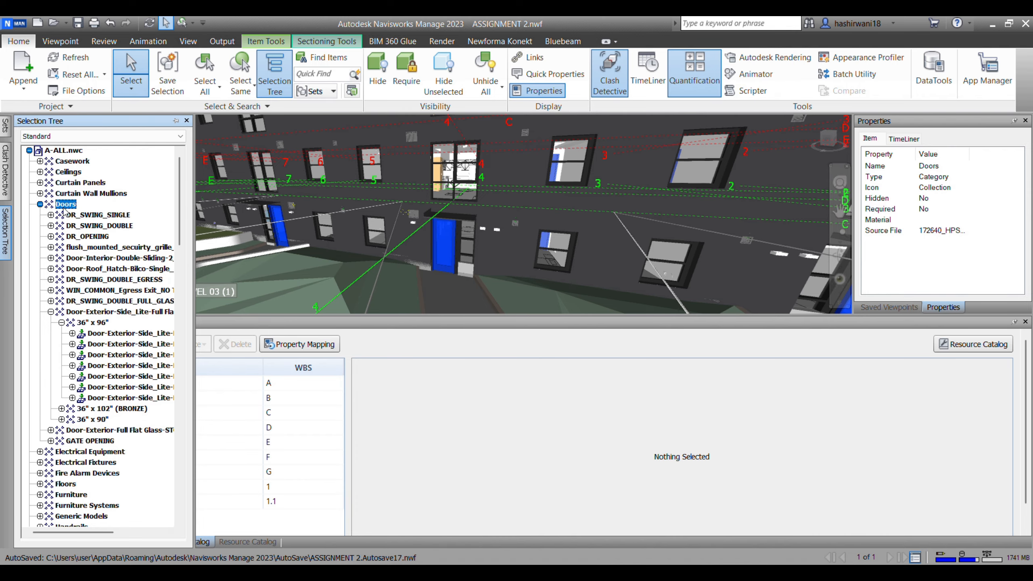
Save the selected doors as a new selection set.
scroll(406, 228, down, 10)
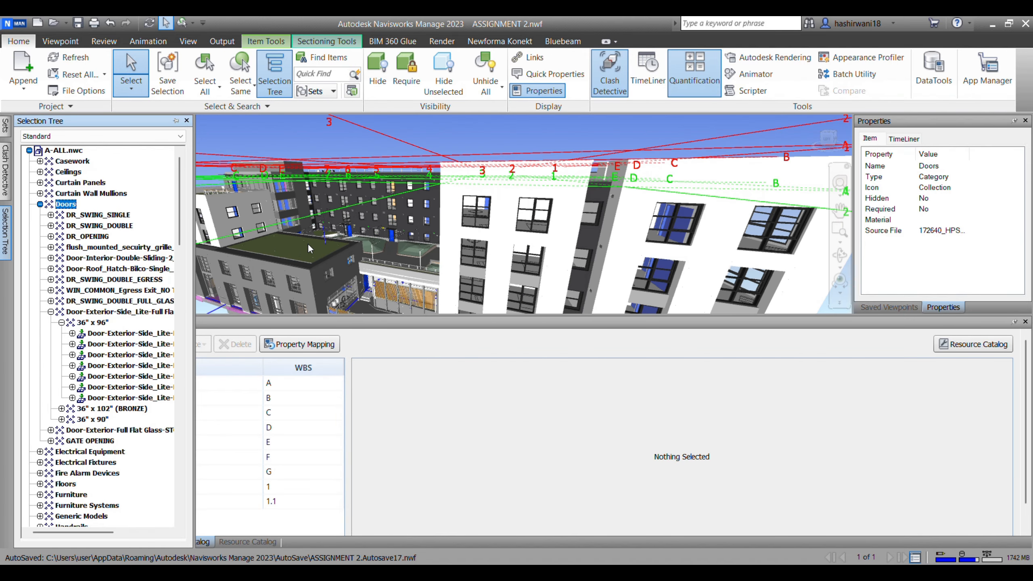
scroll(286, 244, up, 2)
scroll(260, 232, up, 3)
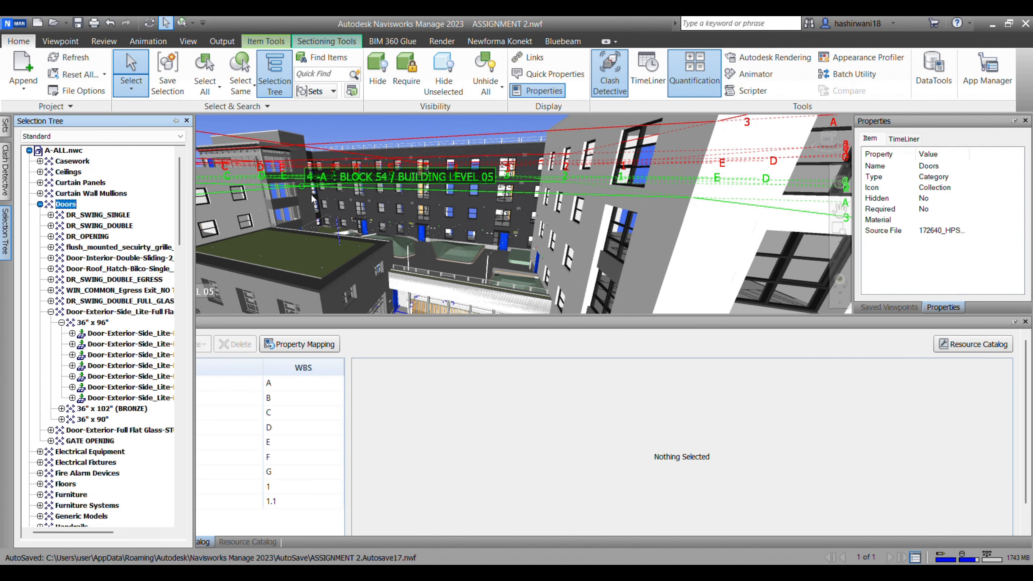
scroll(431, 240, up, 3)
click(4, 126)
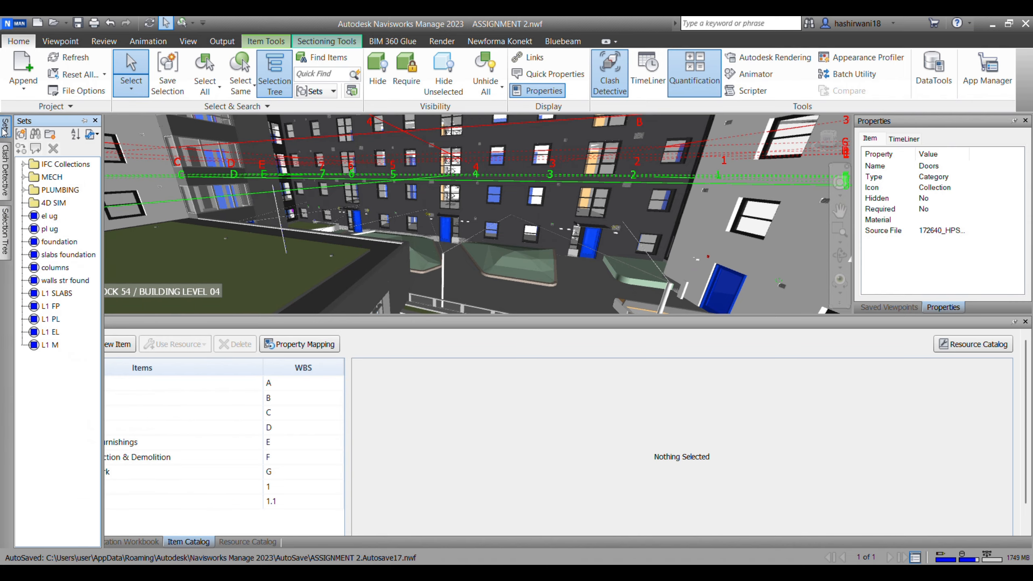
click(21, 135)
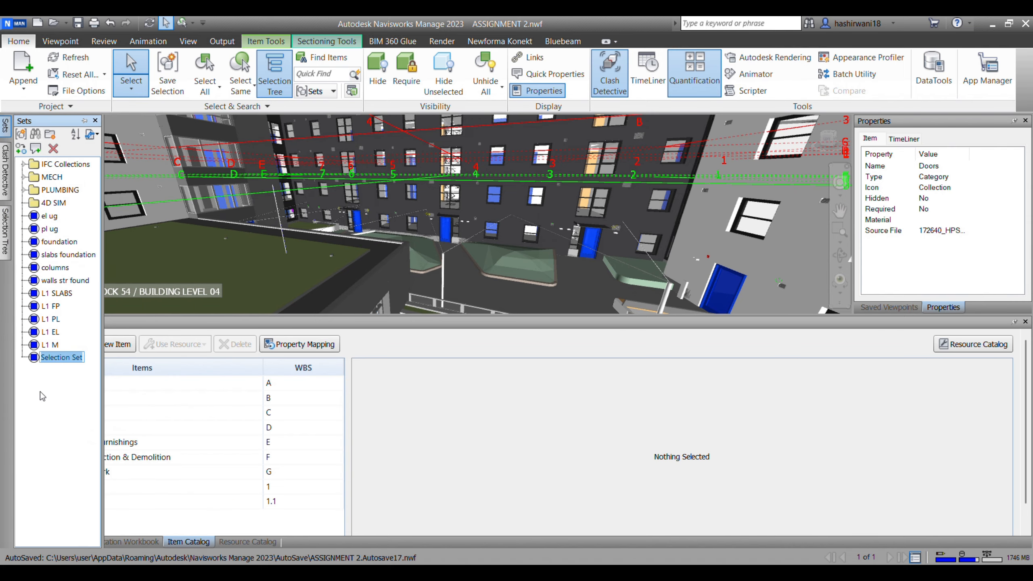
Create a sets folder named MATERIAL TAKEO and move the new selection set into it.
right_click(52, 404)
click(107, 440)
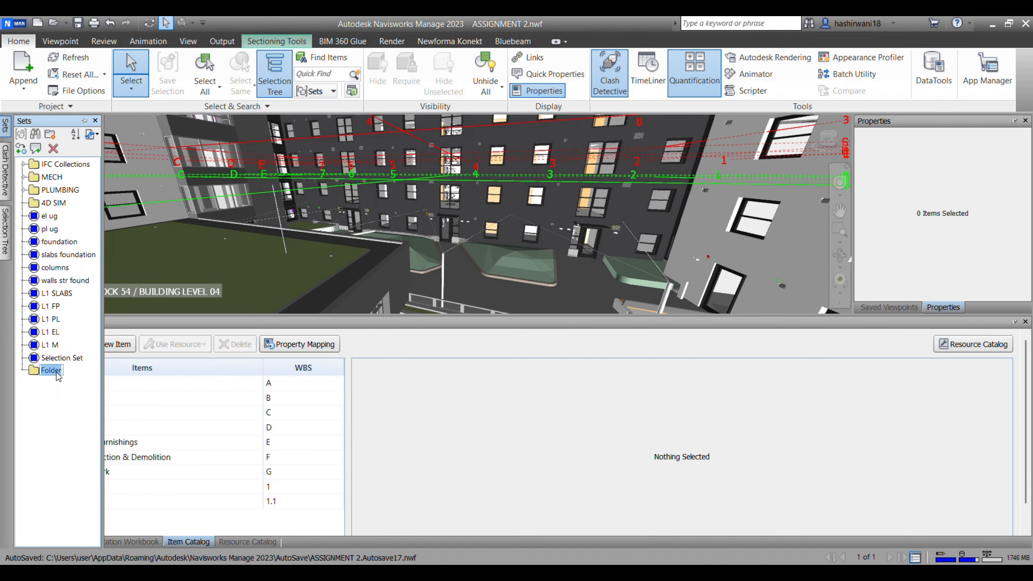
text(MATERIAL TAKEO)
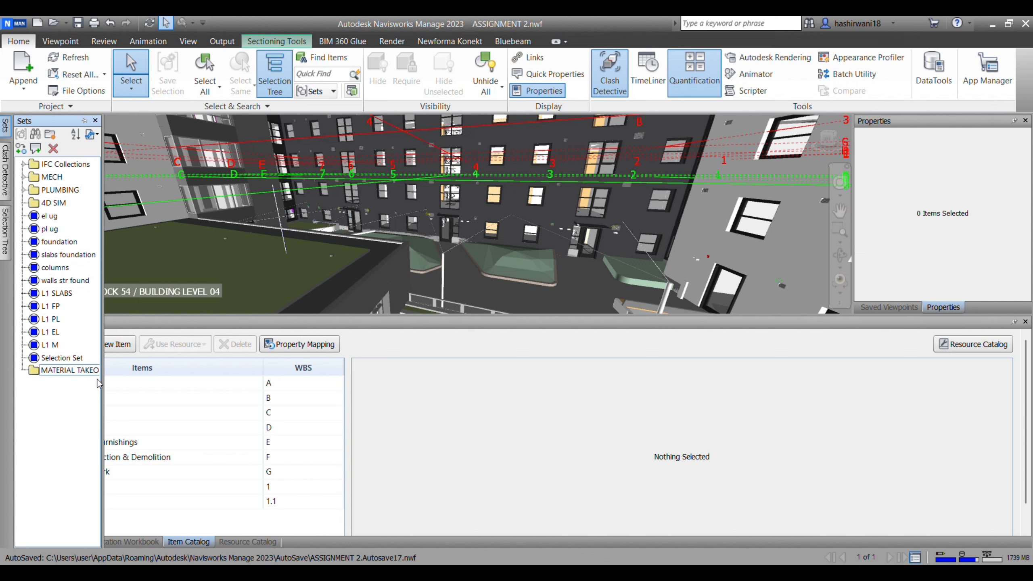
click(61, 358)
drag(60, 358, 71, 377)
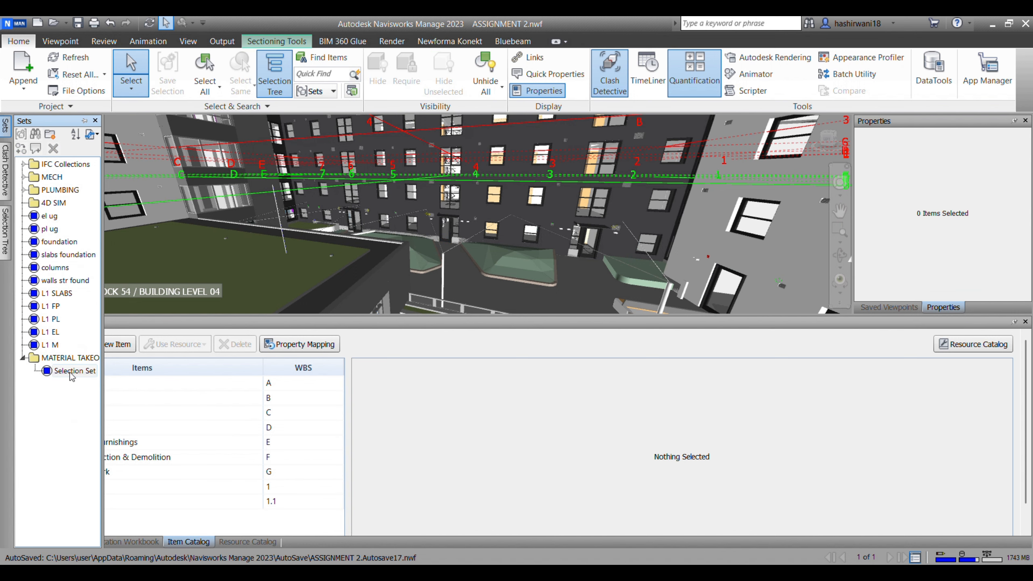
Rename the selection set in the takeoff folder as DOORS.
right_click(72, 371)
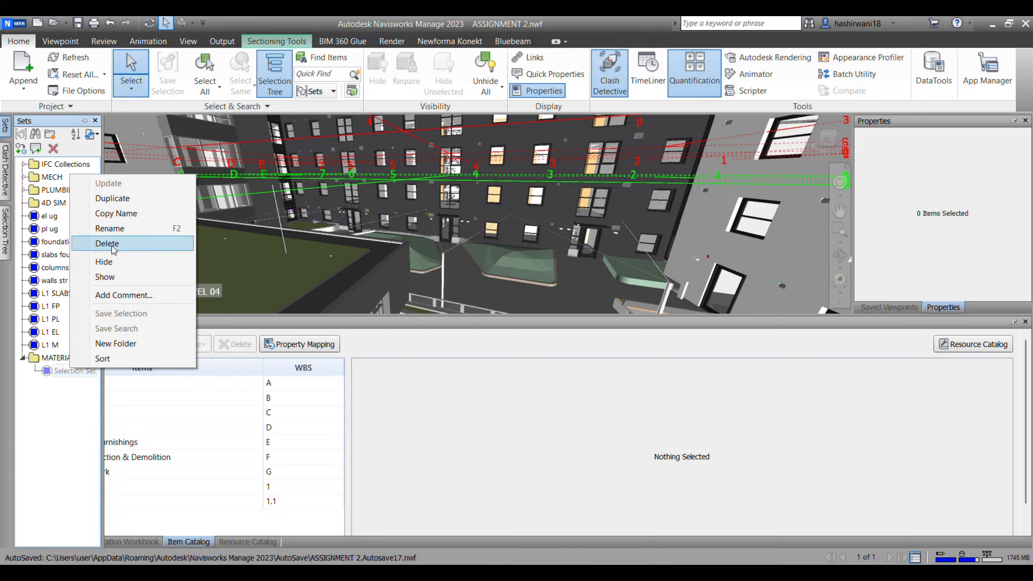
click(114, 228)
text(DOORS)
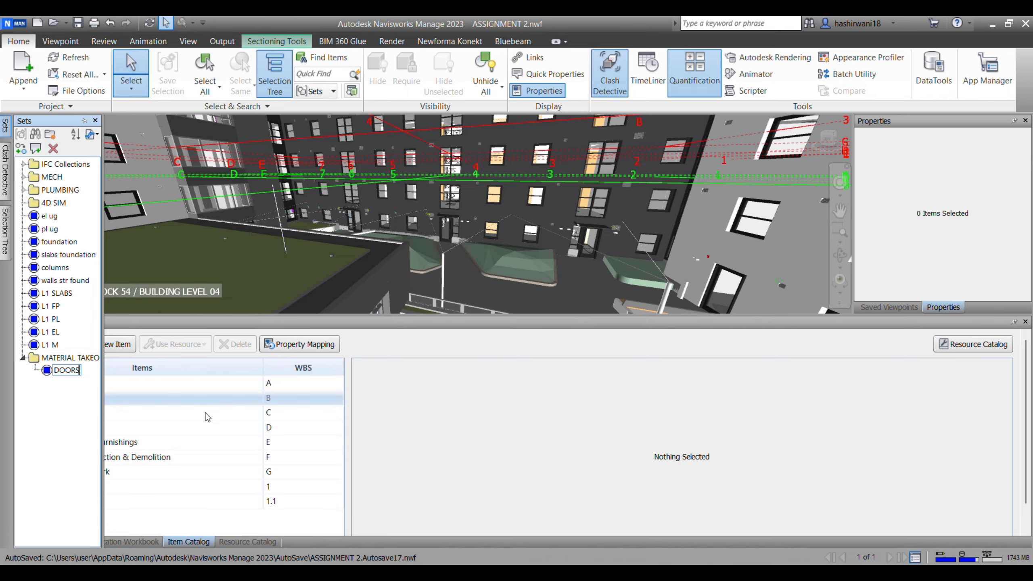
click(452, 427)
Select the DOORS item under OPENINGS in the Item Catalog and show it in the Quantification Workbook.
click(72, 502)
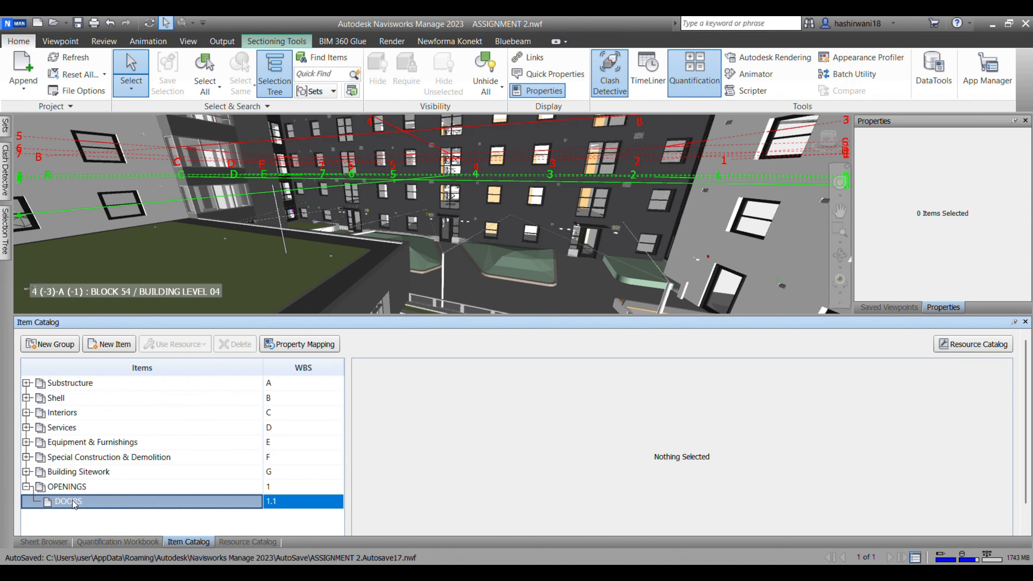
right_click(74, 502)
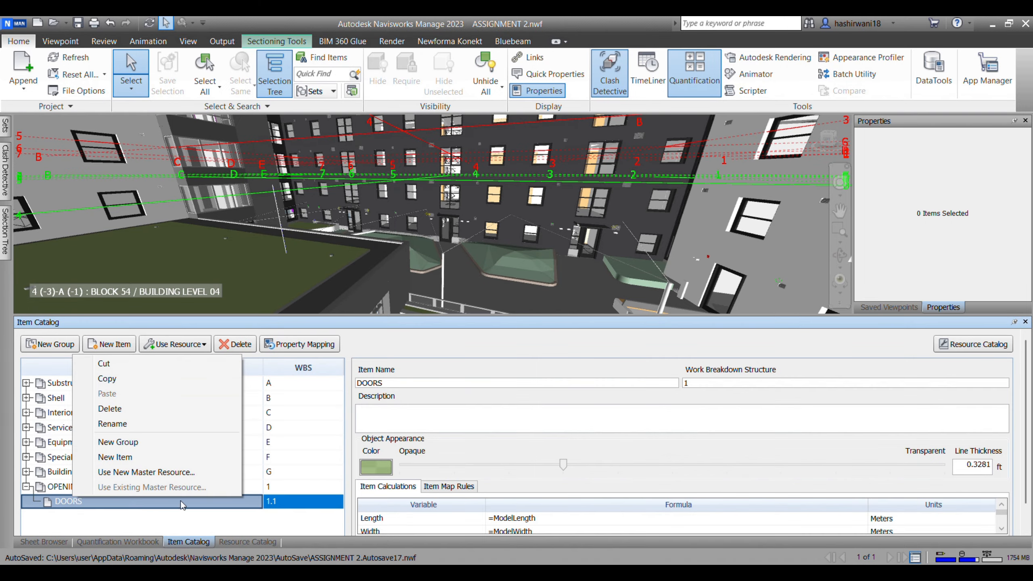
click(154, 522)
click(151, 503)
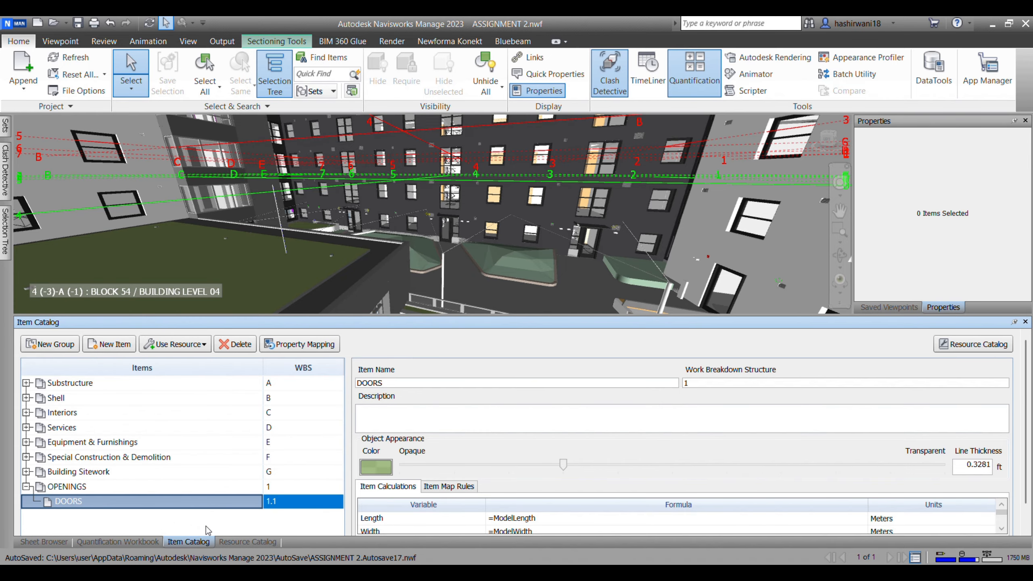
click(122, 543)
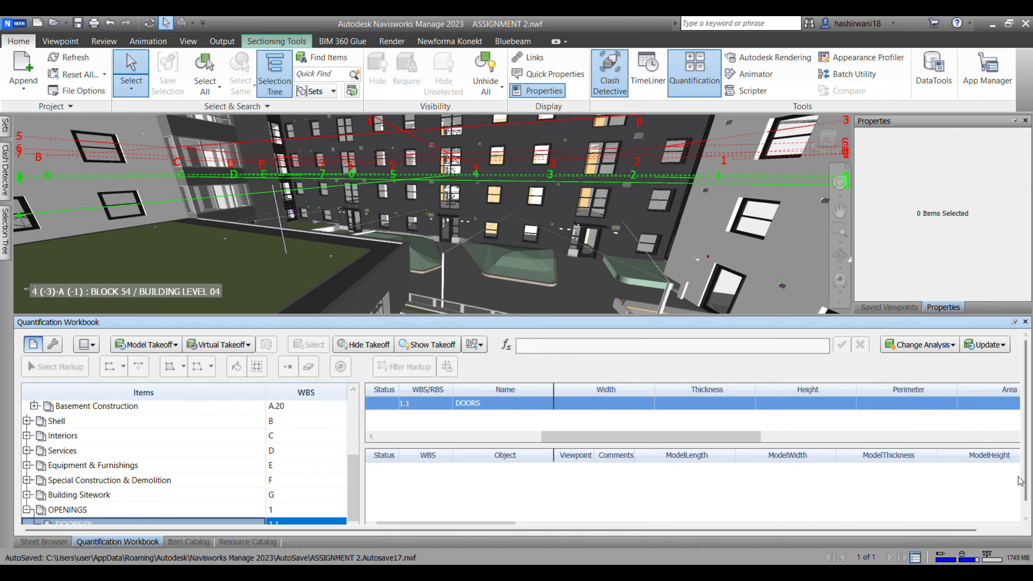
scroll(1027, 500, down, 1)
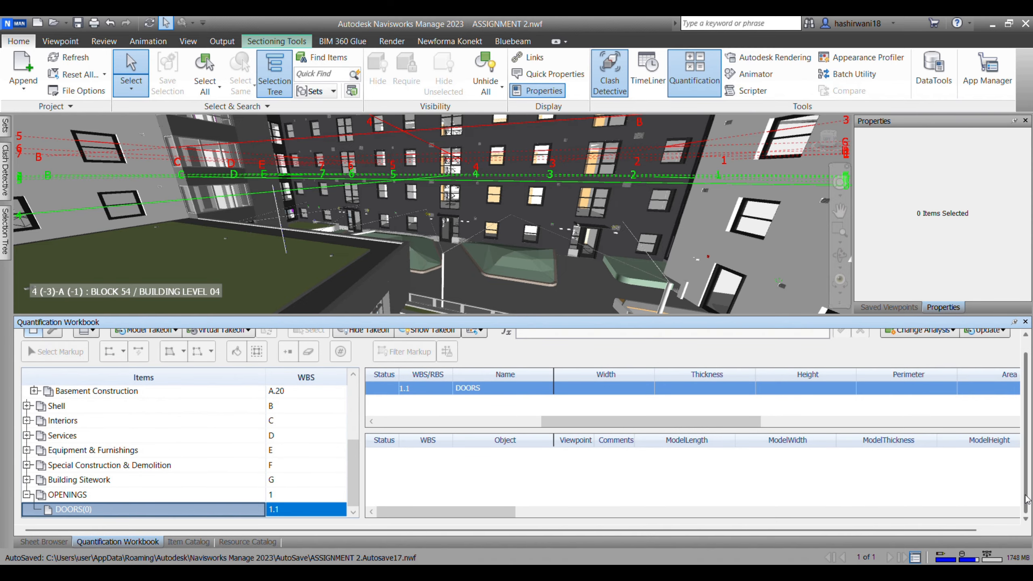
right_click(163, 507)
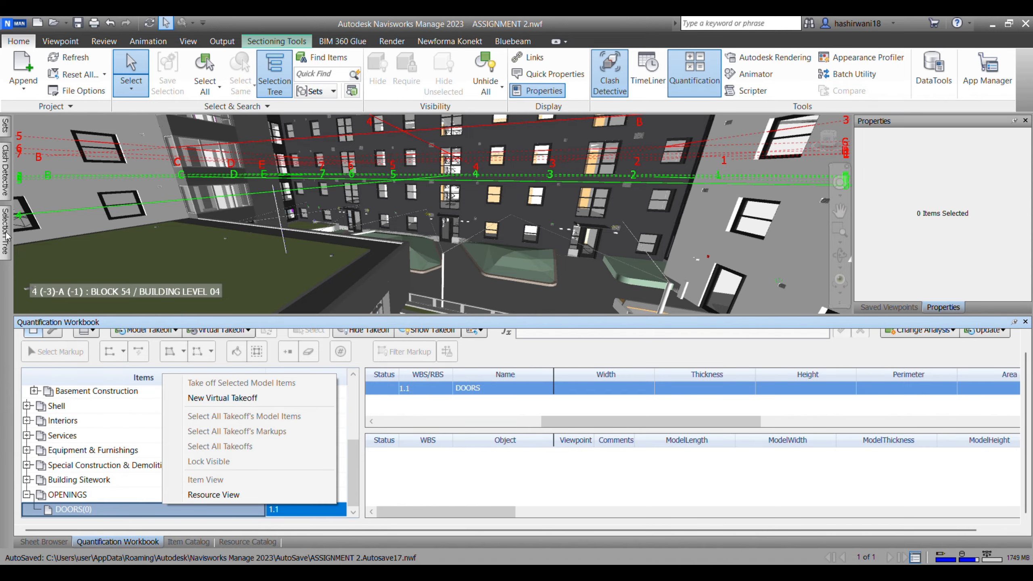
Choose the saved DOORS selection set and add a new virtual takeoff to the DOORS item.
click(5, 126)
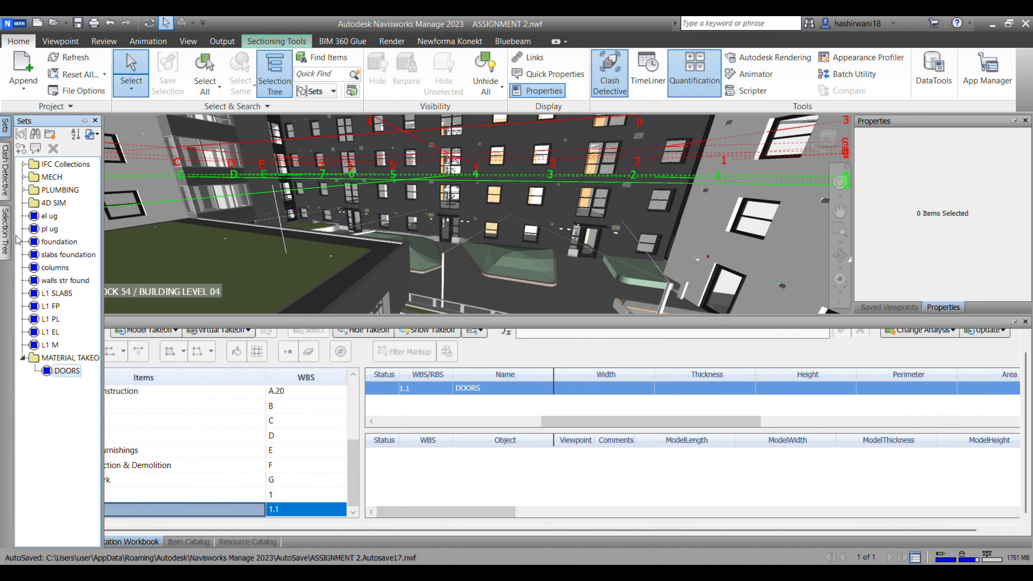
click(70, 373)
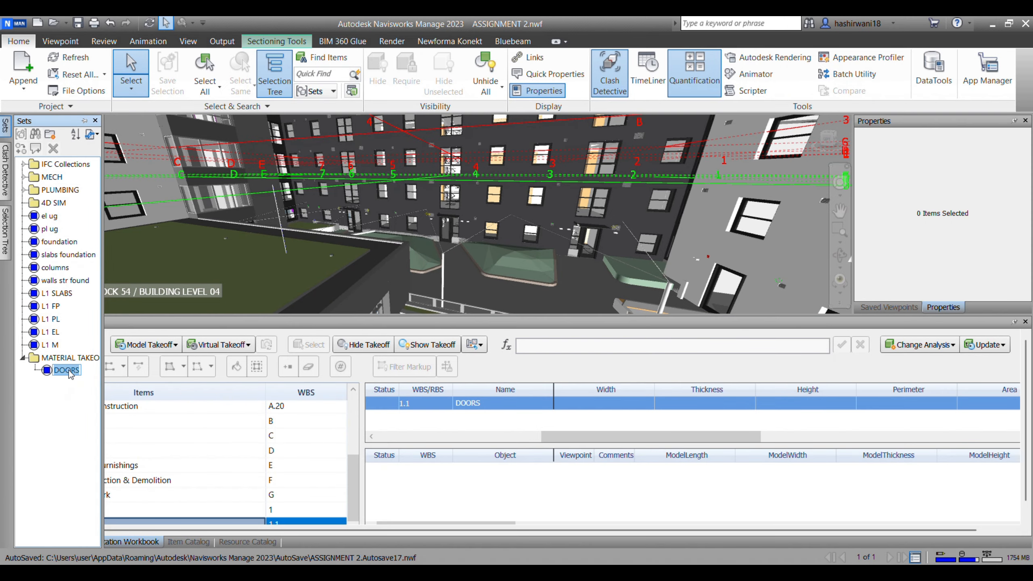
right_click(216, 522)
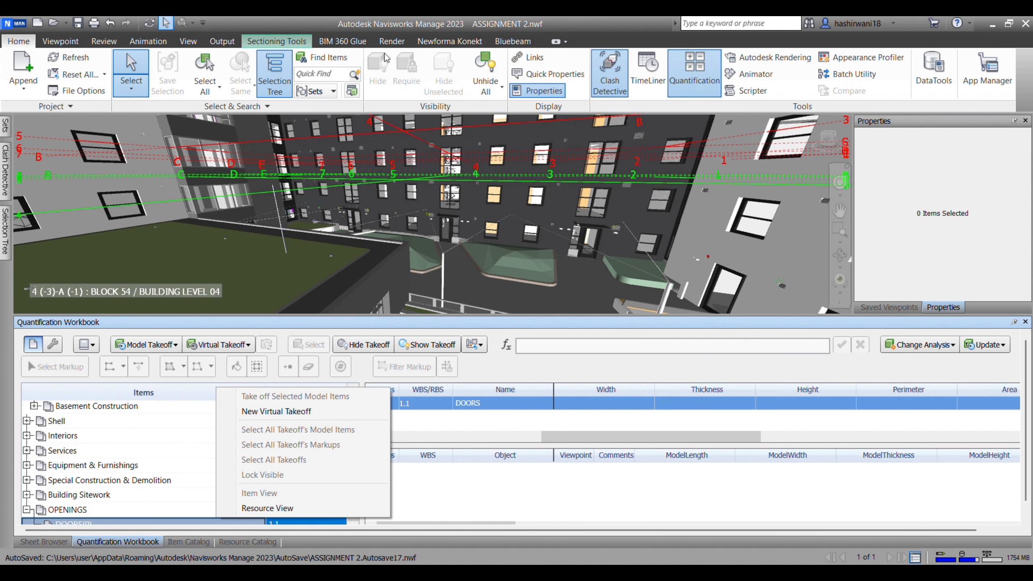
click(276, 411)
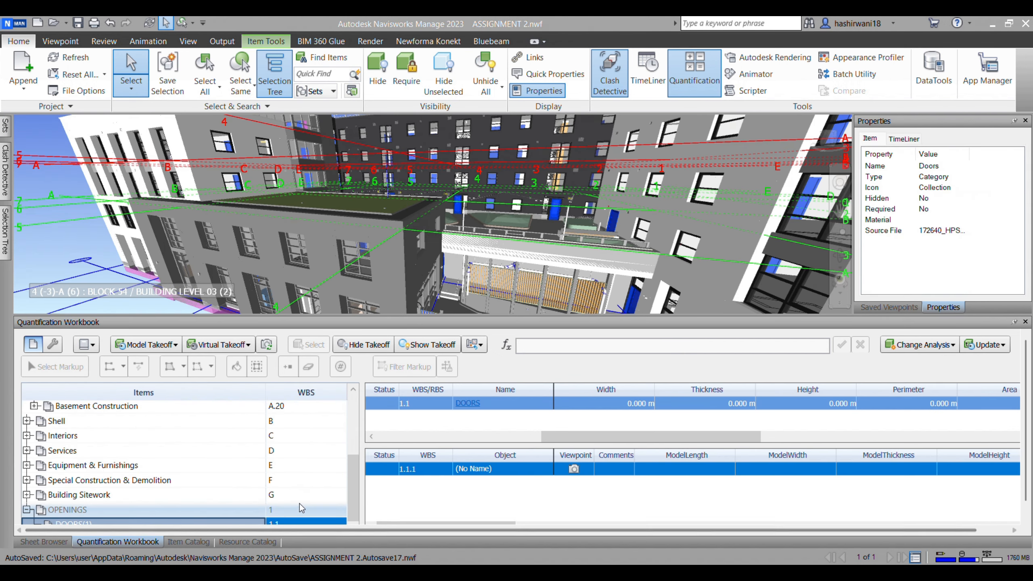
Try to take off the selected Doors category into the DOORS item and request the possible explanations.
right_click(292, 519)
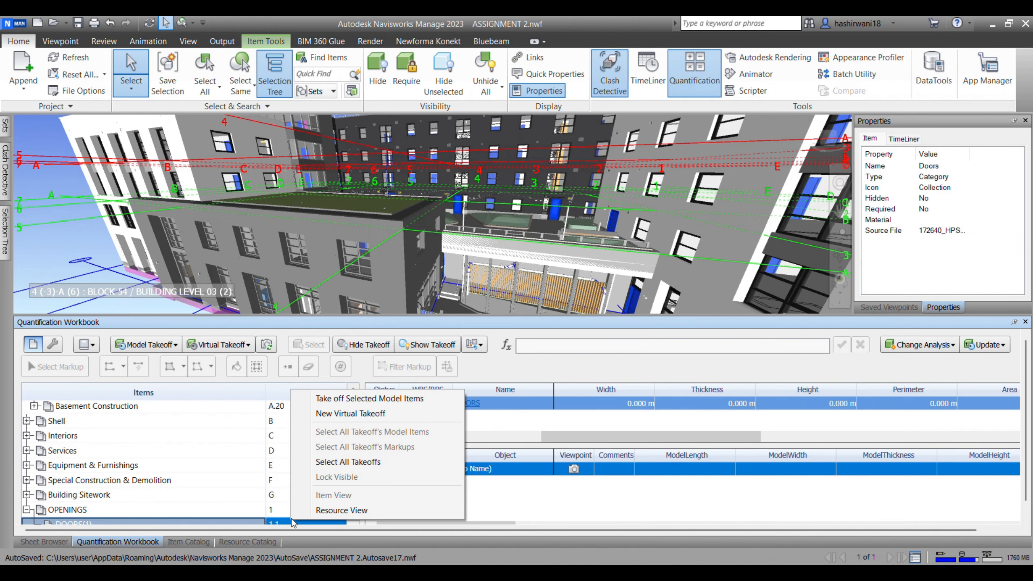
click(353, 399)
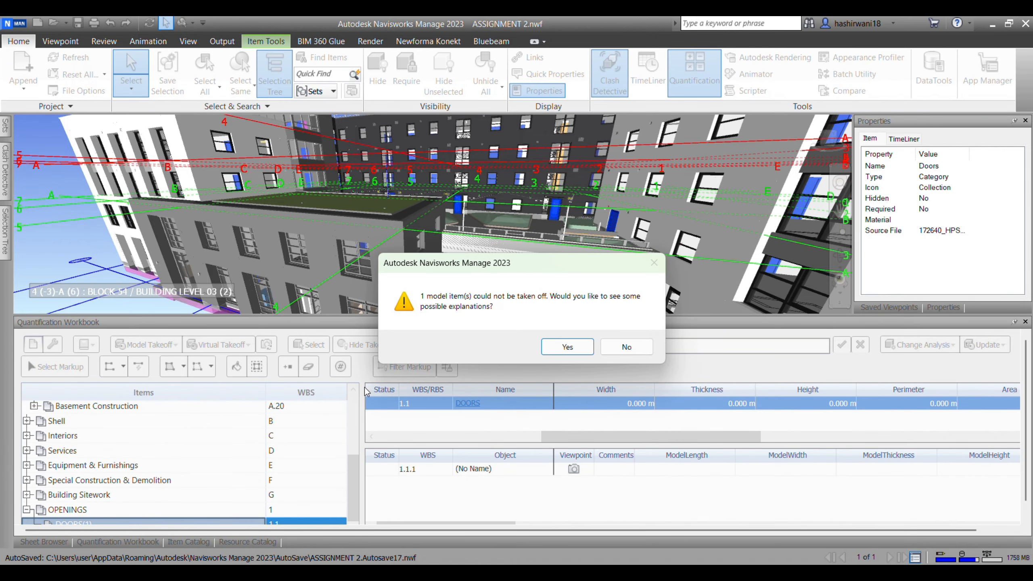
click(554, 353)
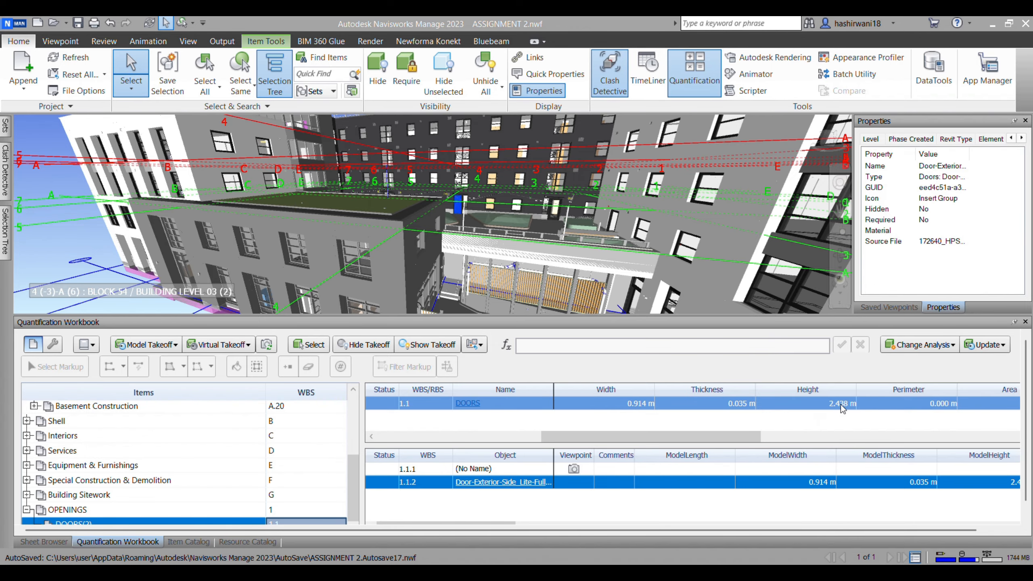
Display the catalog import and quantity export options for the door takeoff, and close the Quantification Workbook.
drag(892, 532, 977, 527)
click(1000, 344)
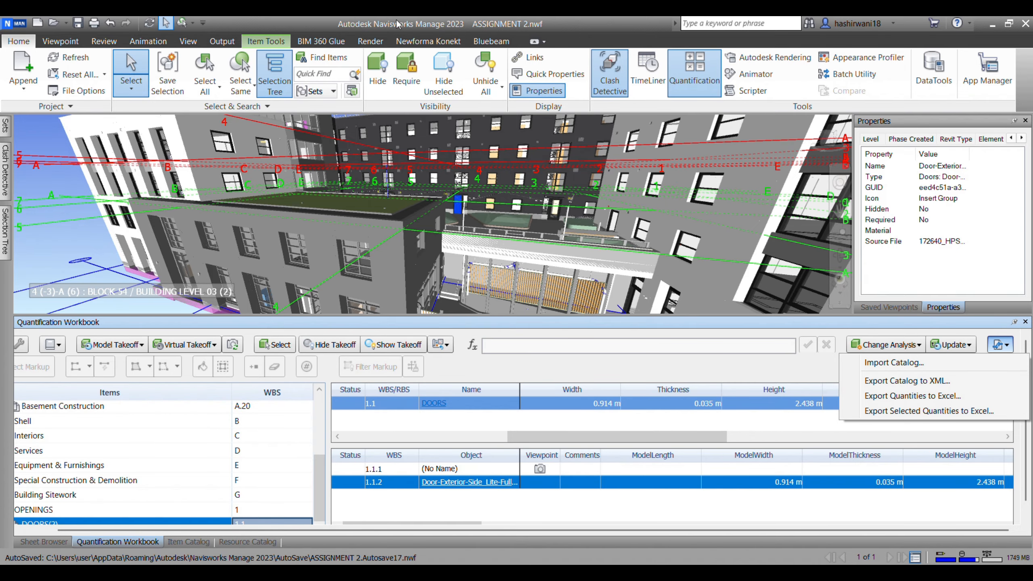
click(370, 42)
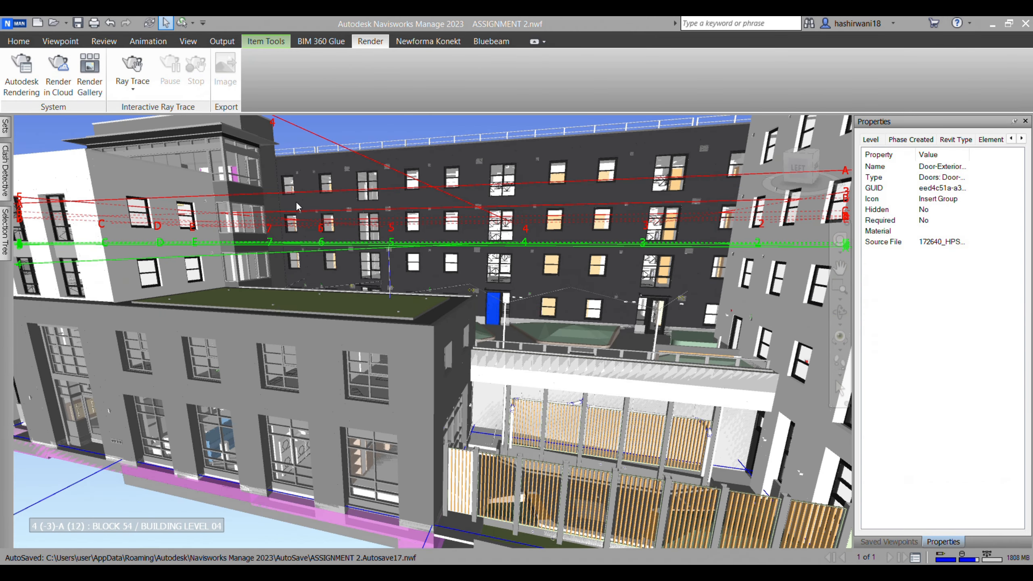
click(18, 42)
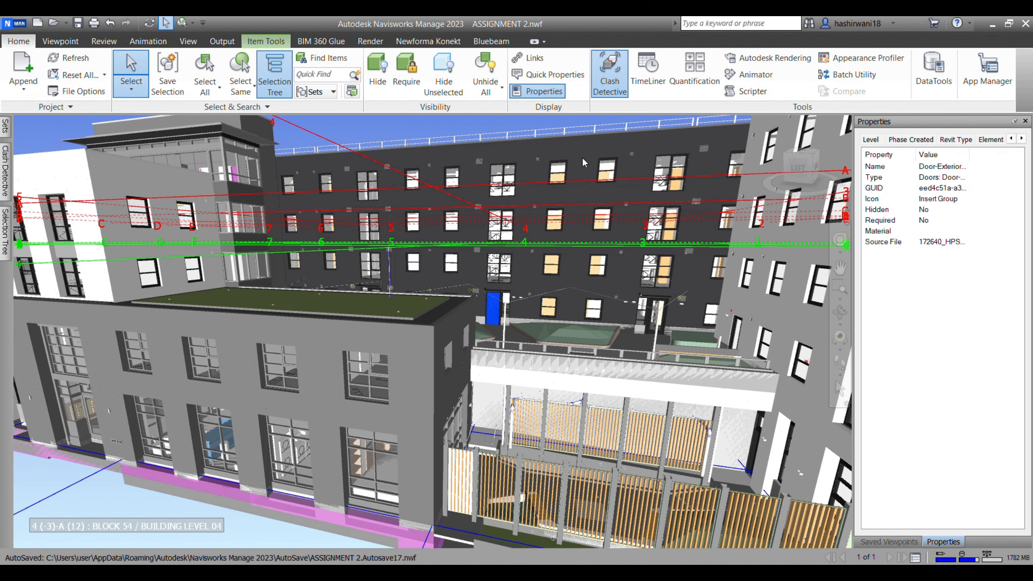
Select the white exterior wall of the building wing beside the courtyard.
scroll(490, 267, down, 5)
middle_drag(490, 283, 449, 345)
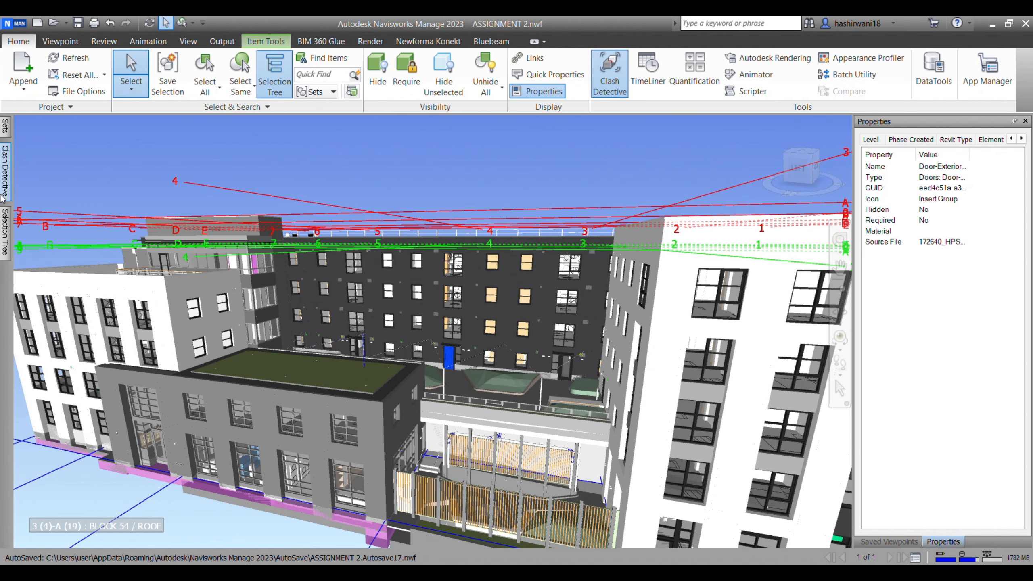
mouse_move(6, 227)
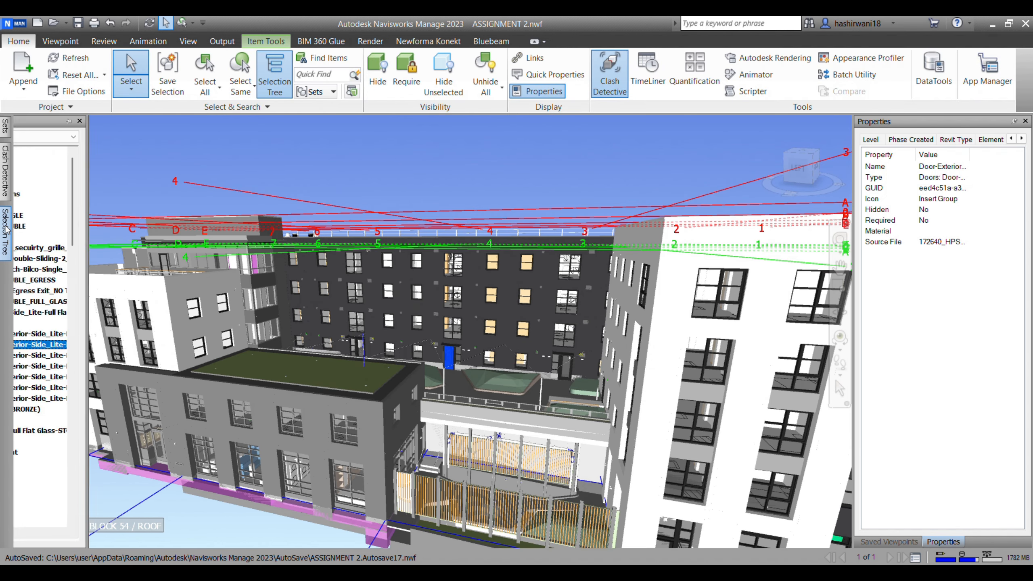
scroll(112, 367, down, 4)
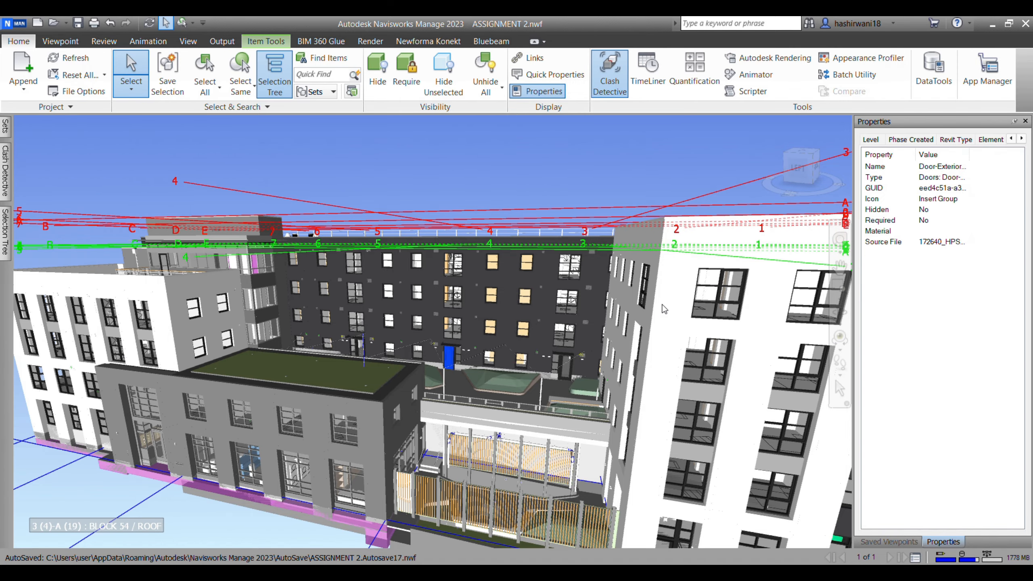
click(663, 314)
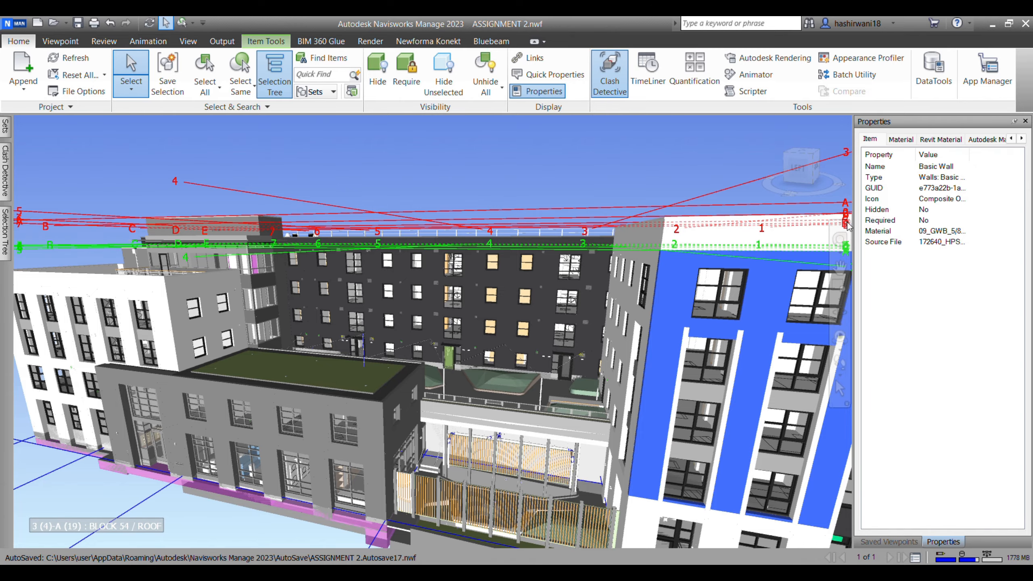
Inspect the properties of a ground-floor window in the grey building and of the footing beneath its corner.
scroll(454, 484, up, 3)
scroll(316, 462, up, 4)
click(317, 495)
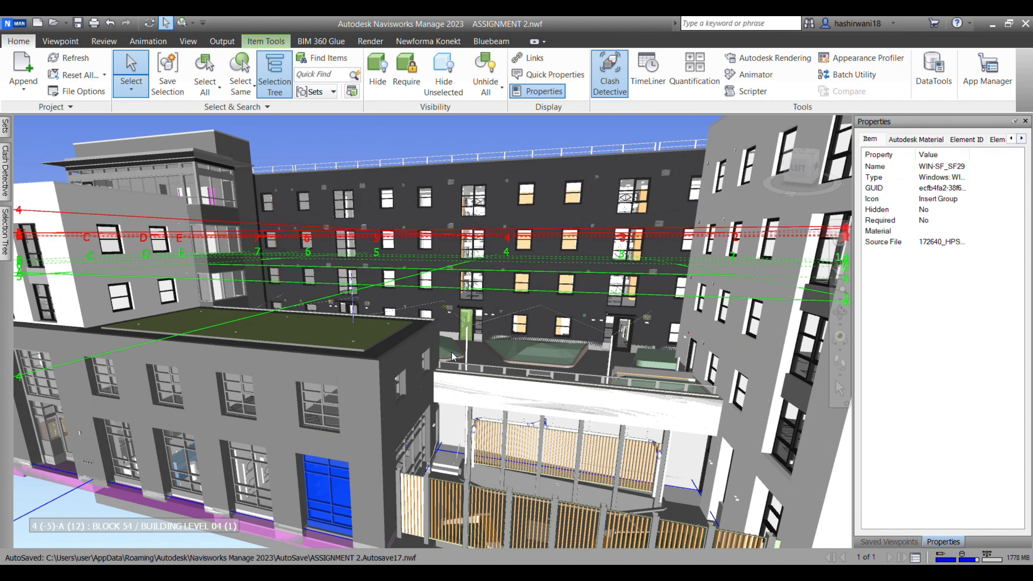
scroll(475, 338, up, 3)
scroll(488, 447, up, 1)
click(488, 438)
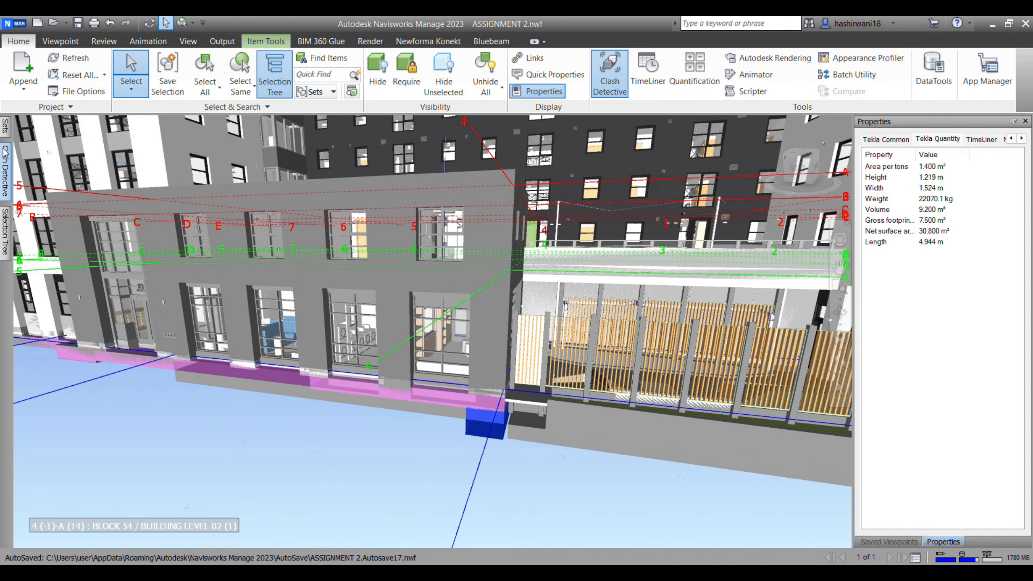
Collapse the SC-L01.nwc and A-ALL.nwc branches in the selection tree and check which files are available to append.
scroll(63, 202, up, 4)
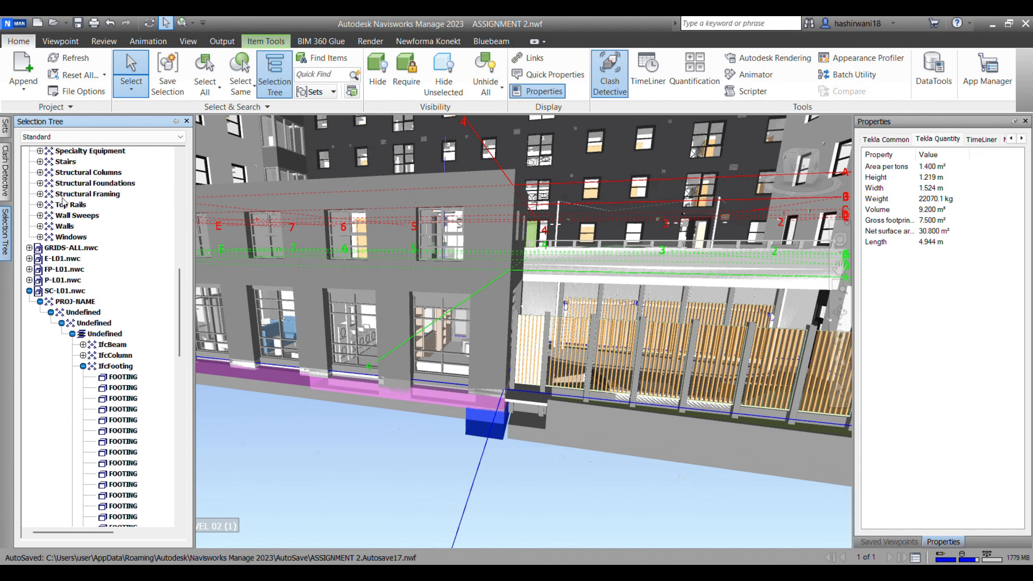
click(30, 291)
scroll(89, 248, up, 12)
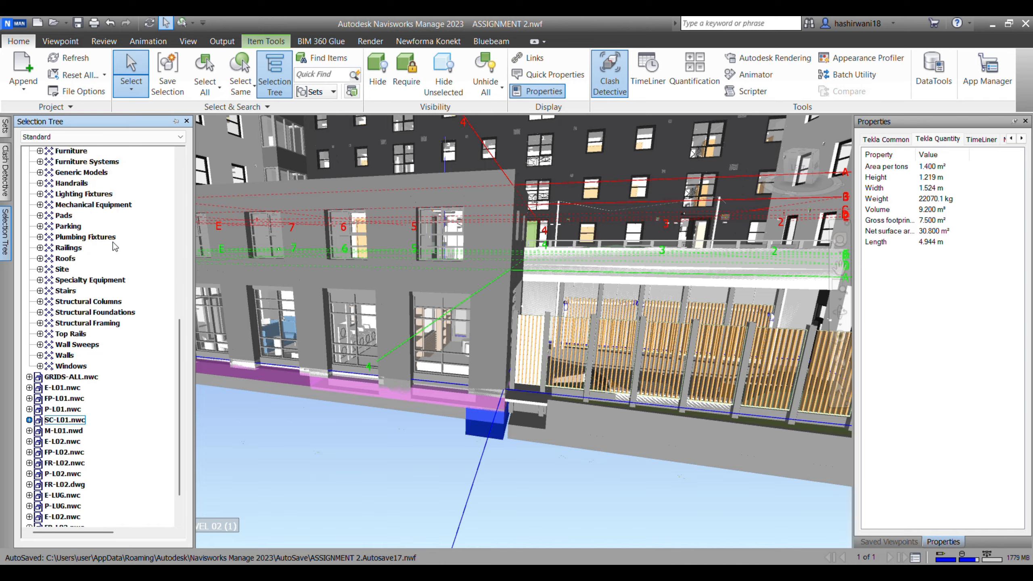
scroll(48, 350, up, 3)
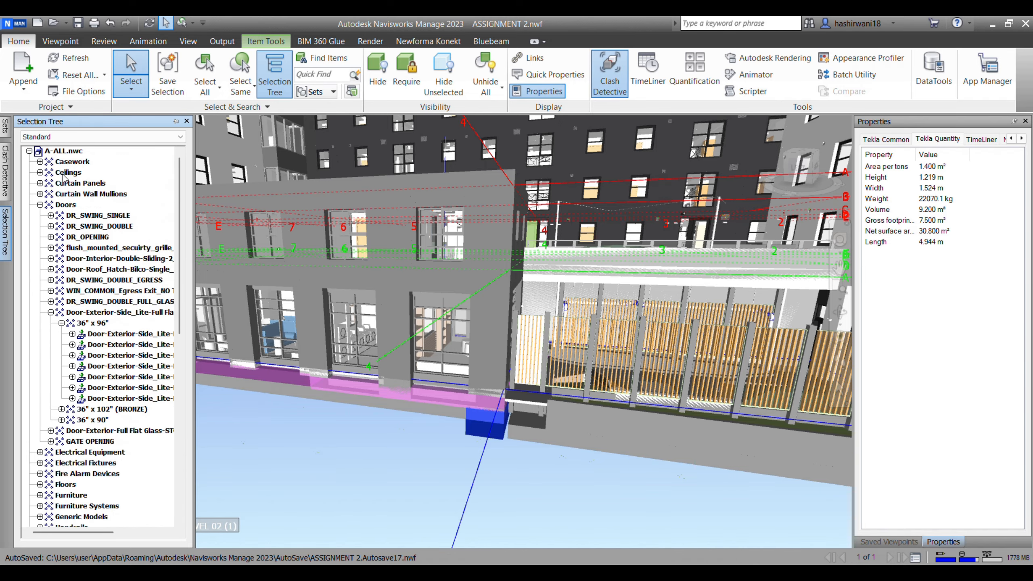
click(30, 151)
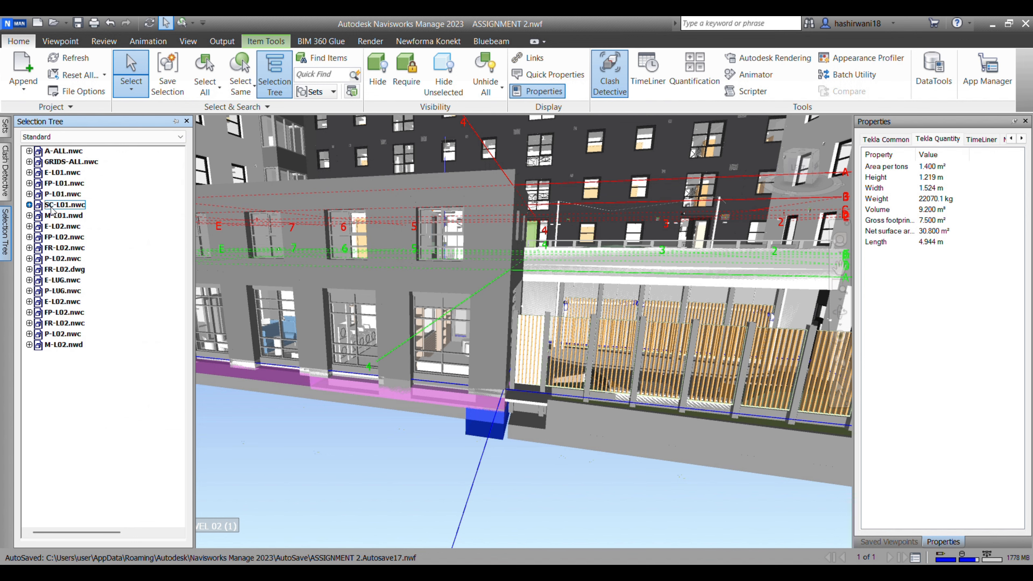
click(23, 67)
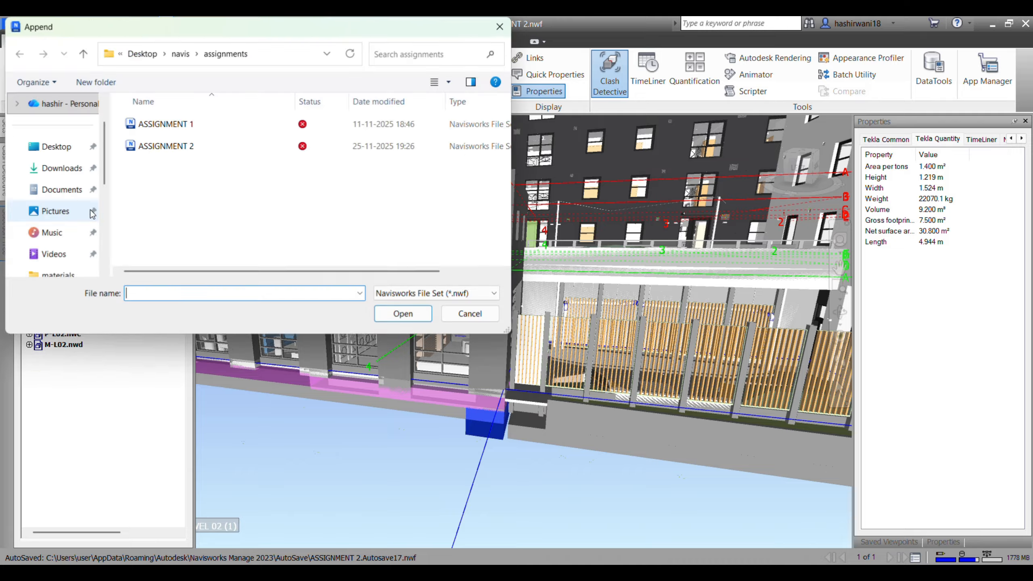
click(470, 314)
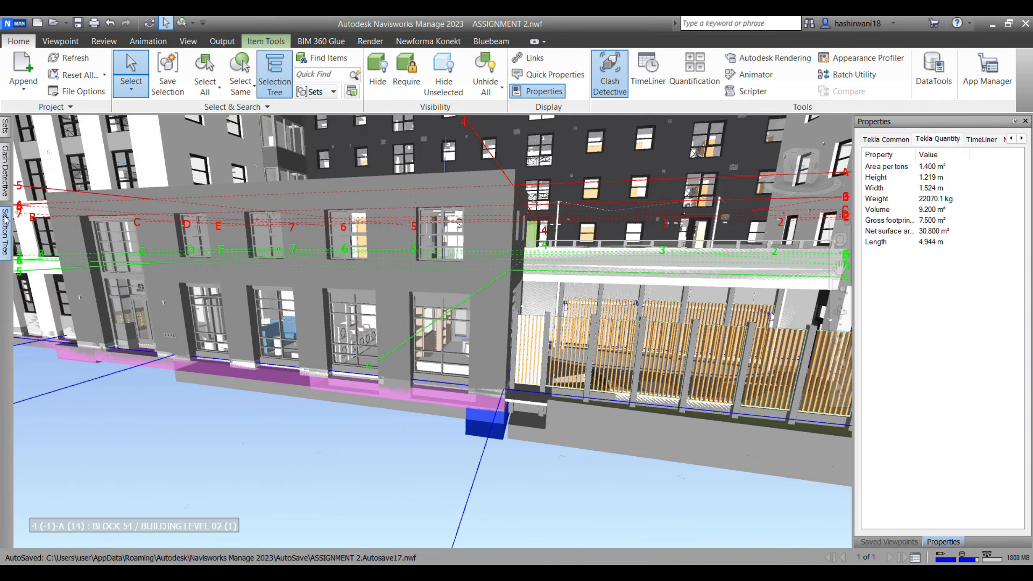
Hide all the appended files and unhide only the structural file SC-L01.nwc.
mouse_move(5, 232)
click(62, 152)
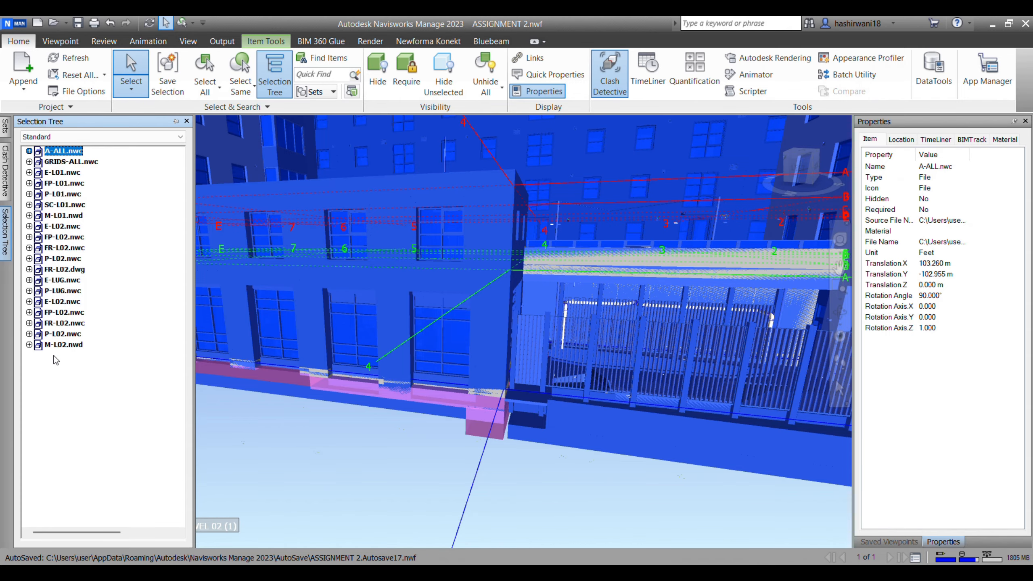
key(ctrl+a)
key(ctrl+h)
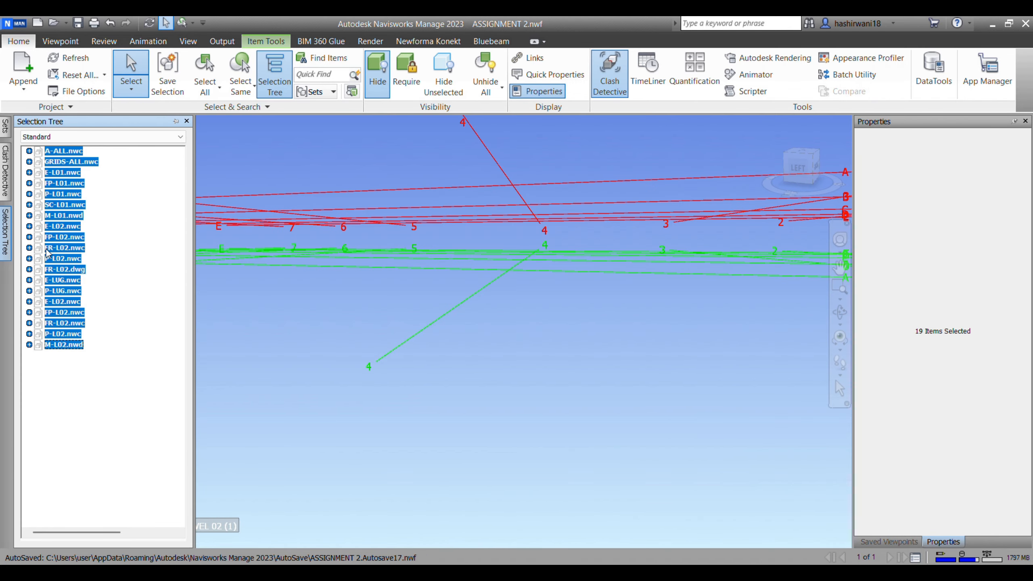
click(40, 205)
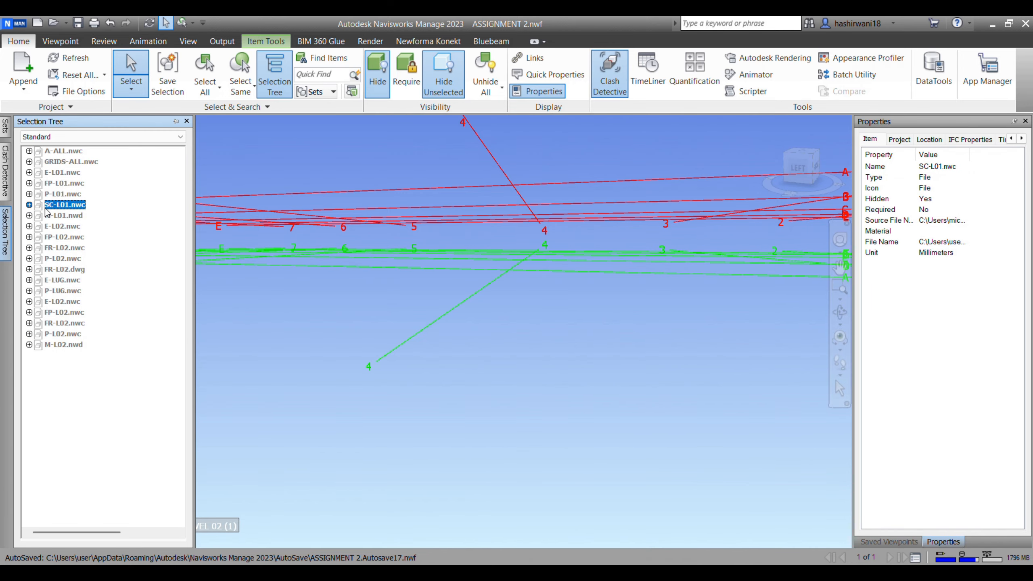
key(ctrl+h)
Inspect the Tekla quantities of the long concrete wall between the two building wings.
click(570, 460)
click(495, 320)
click(621, 305)
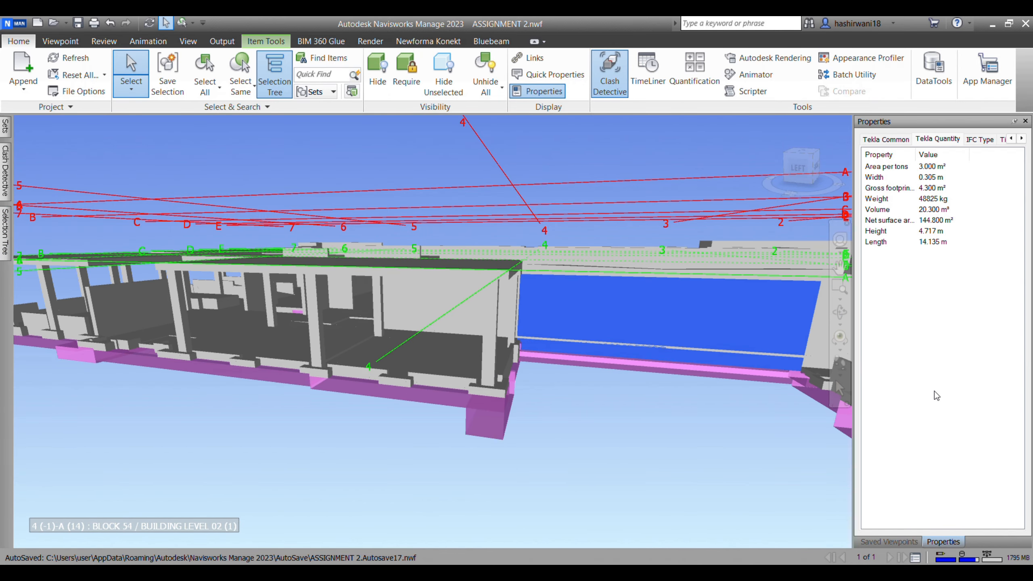
Inspect the Tekla quantities of the neighbouring wing's structural elements, including the roof slab and the corner footing.
middle_drag(464, 436, 348, 417)
scroll(348, 416, down, 2)
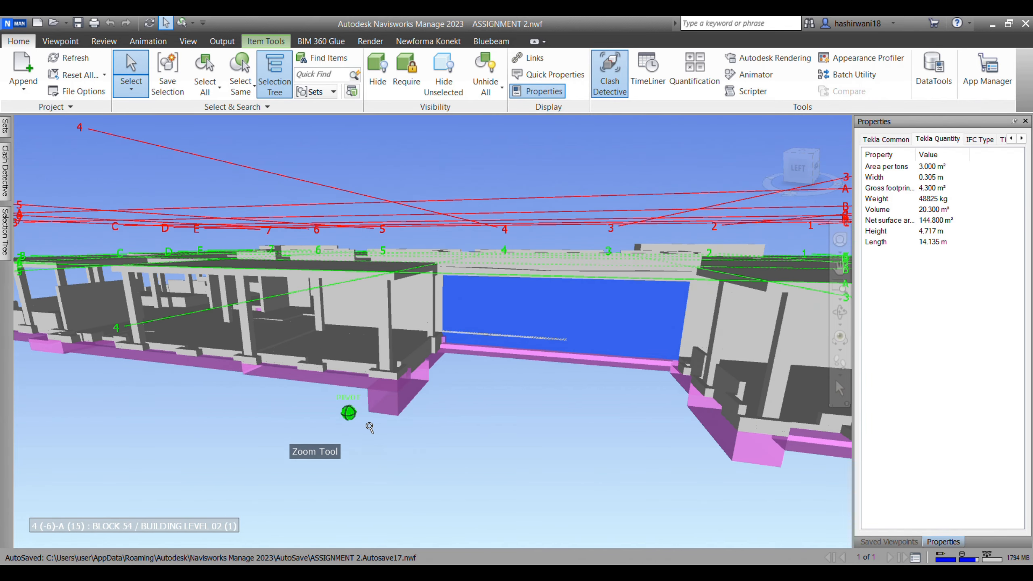
middle_drag(489, 403, 362, 391)
scroll(362, 392, down, 1)
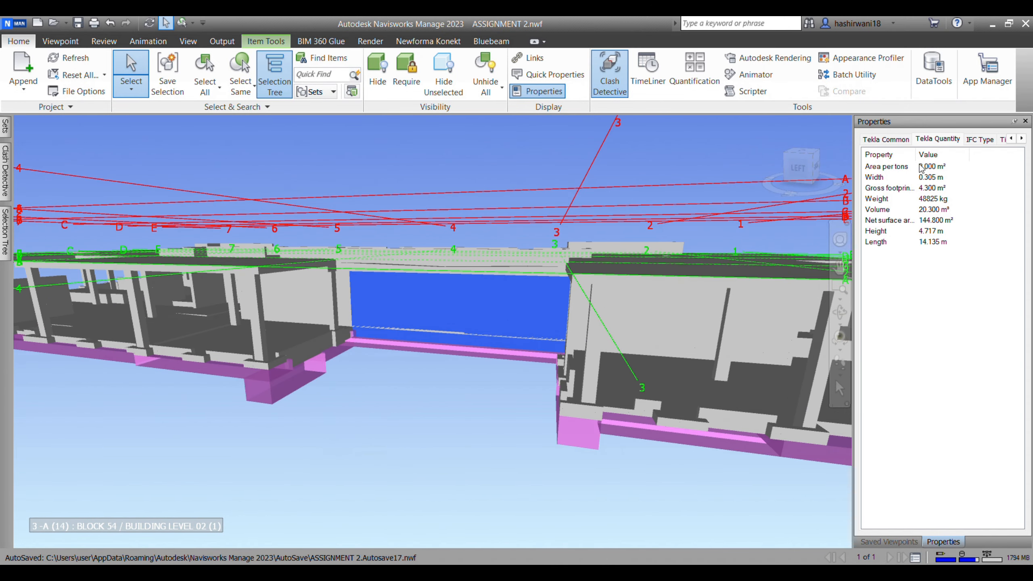
click(738, 325)
click(596, 301)
click(692, 272)
click(673, 401)
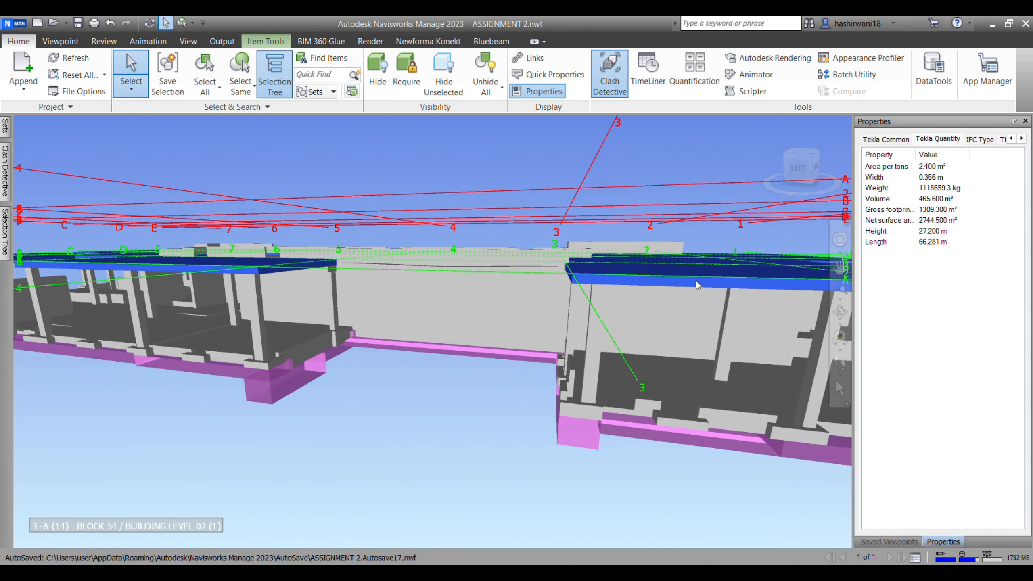
click(671, 431)
click(569, 434)
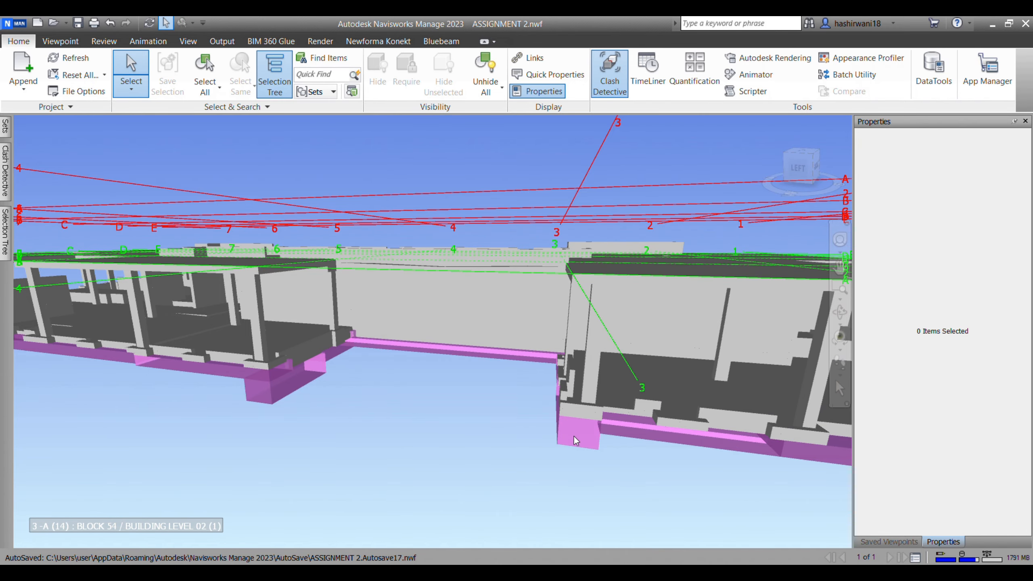
Inspect the Tekla quantities of the low upstand wall on the roof slab at the far end of the structure.
middle_drag(535, 394, 558, 396)
scroll(553, 396, down, 10)
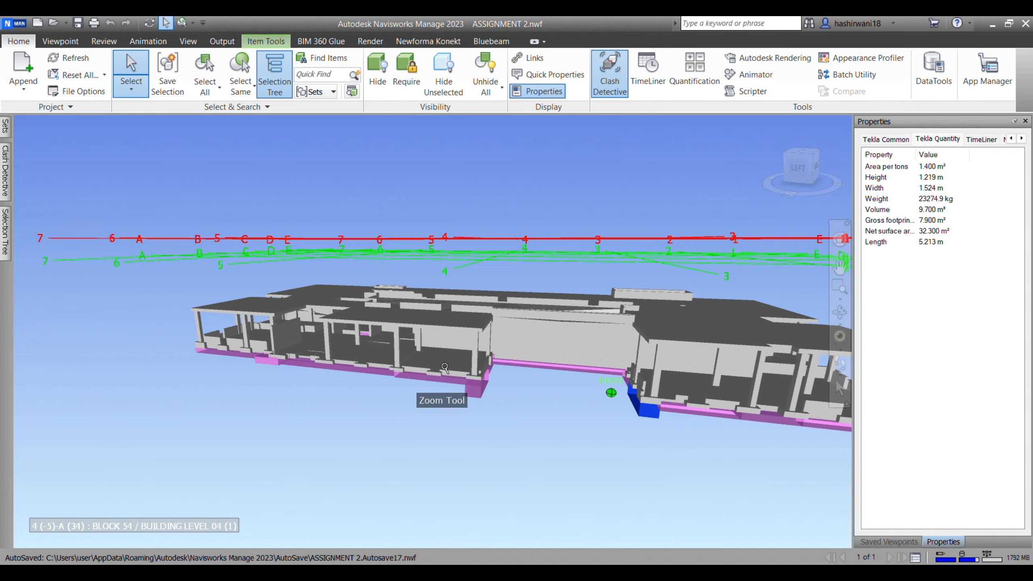
shift+middle_drag(667, 415, 418, 365)
scroll(653, 334, up, 3)
shift+middle_drag(653, 335, 607, 437)
scroll(581, 306, up, 5)
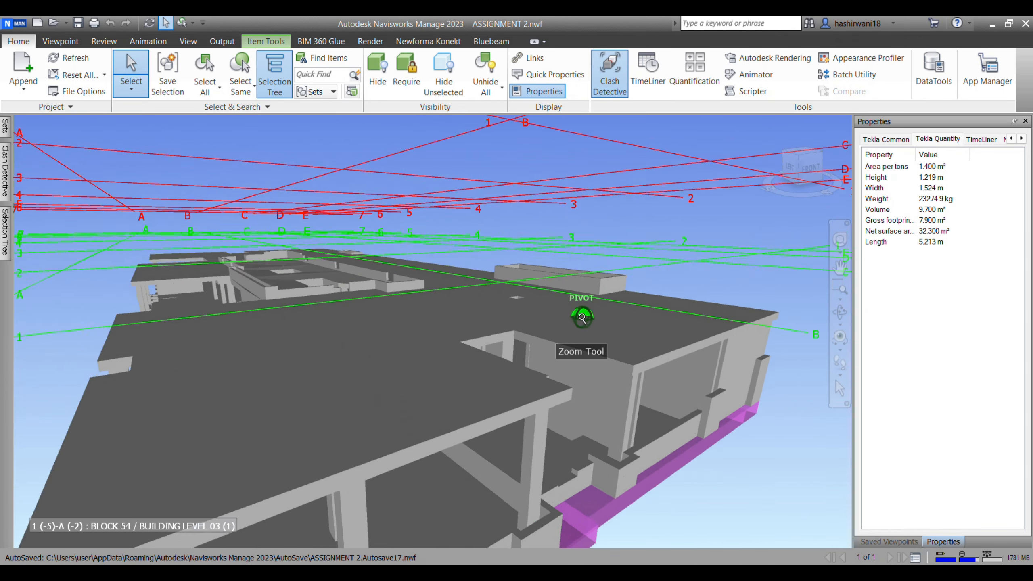
click(610, 278)
Compare the Tekla quantities of the columns along the building's near corner with those of the roof slab.
scroll(613, 316, down, 8)
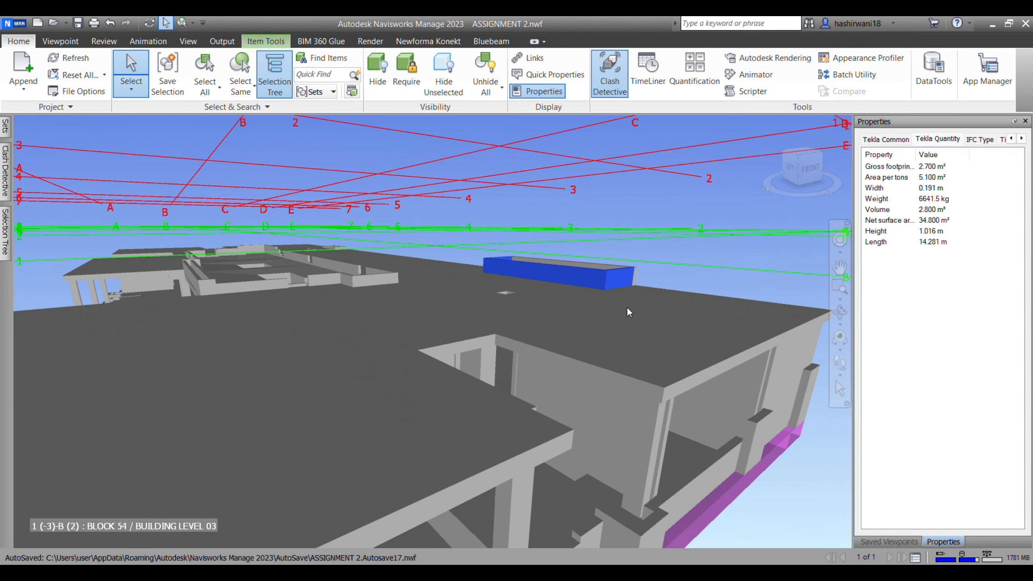
click(452, 418)
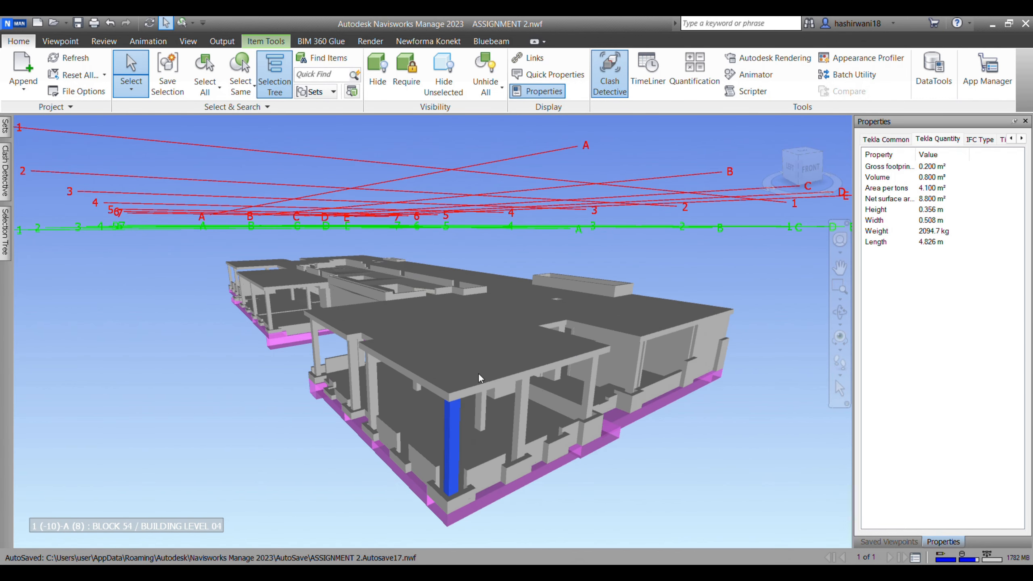
click(526, 408)
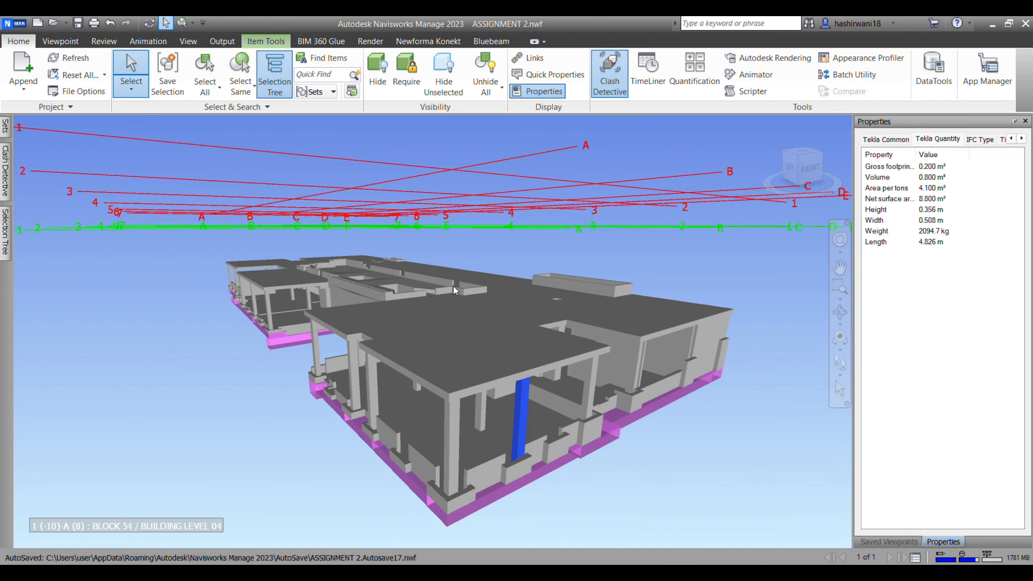
click(500, 375)
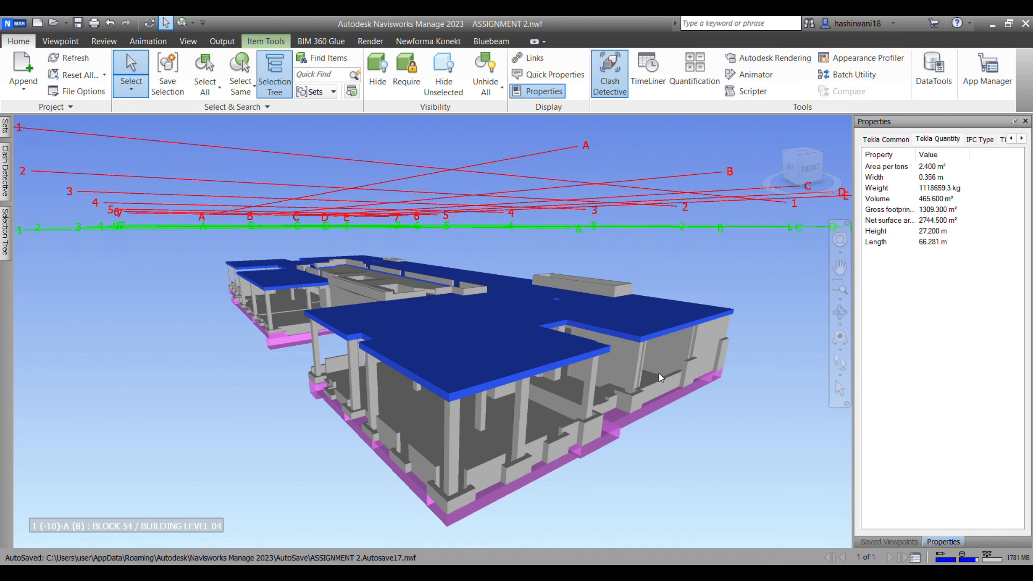
click(641, 373)
click(591, 393)
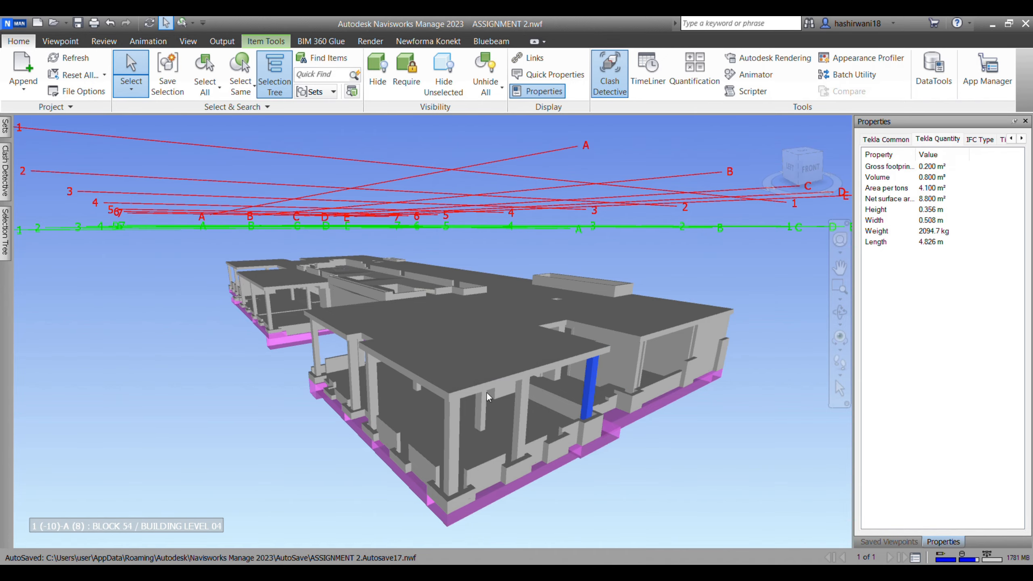
click(404, 356)
Examine the isolated concrete structure from the opposite side with its roof slab selected.
scroll(404, 357, up, 3)
middle_drag(421, 362, 569, 326)
scroll(569, 327, down, 8)
shift+middle_drag(430, 378, 397, 373)
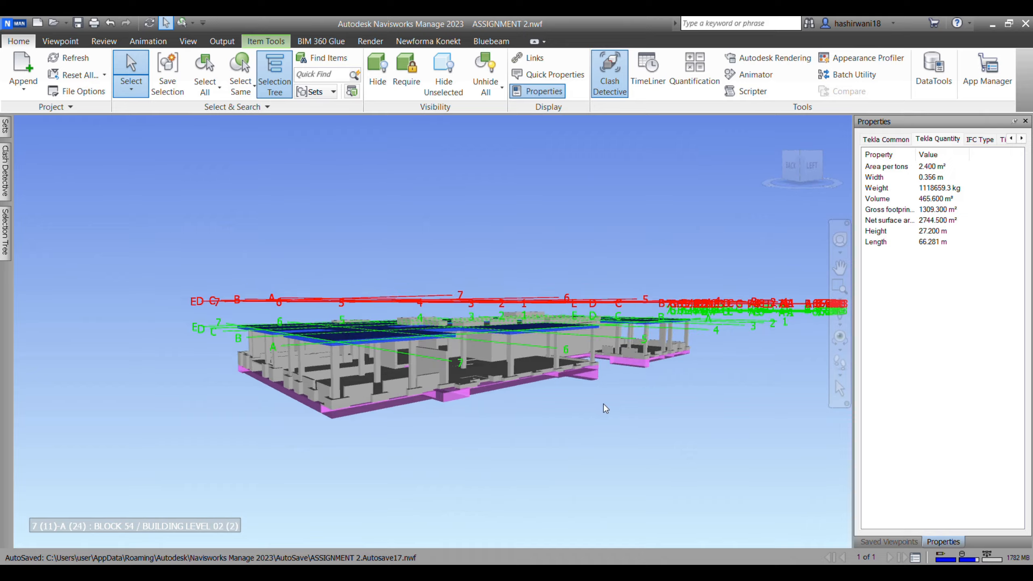
middle_drag(603, 408, 499, 403)
middle_drag(532, 236, 594, 293)
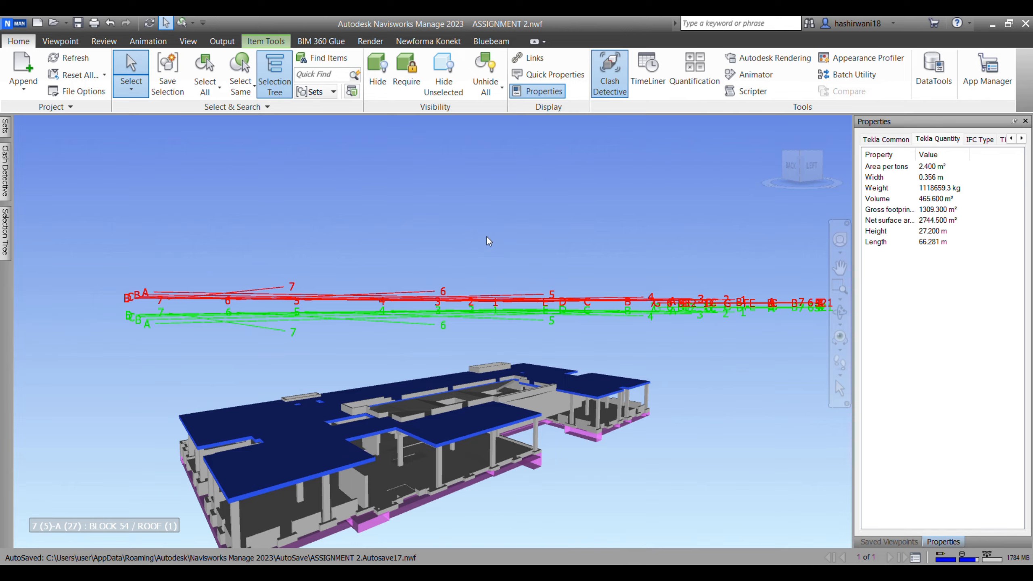
middle_drag(494, 355, 504, 328)
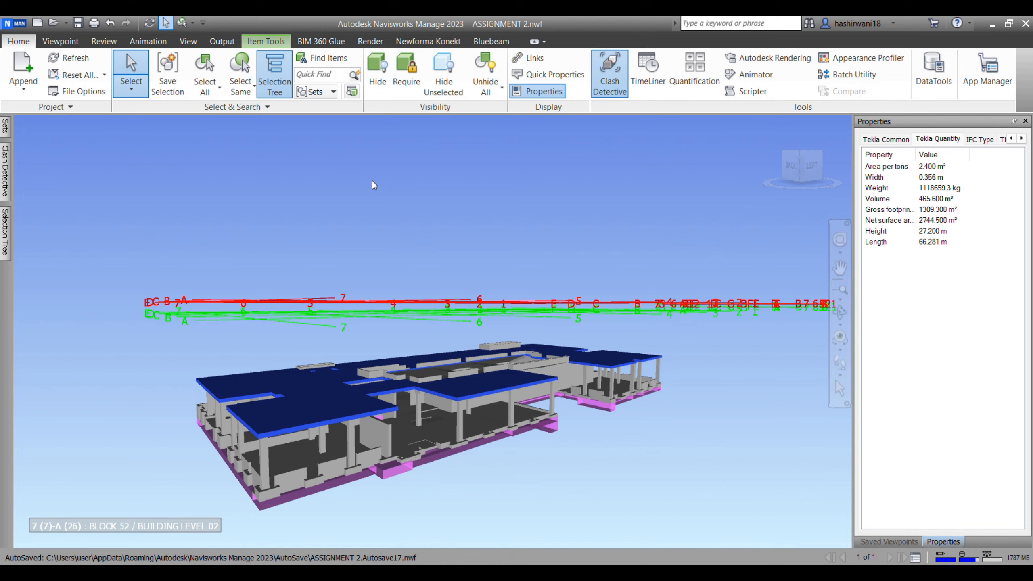
scroll(480, 385, up, 5)
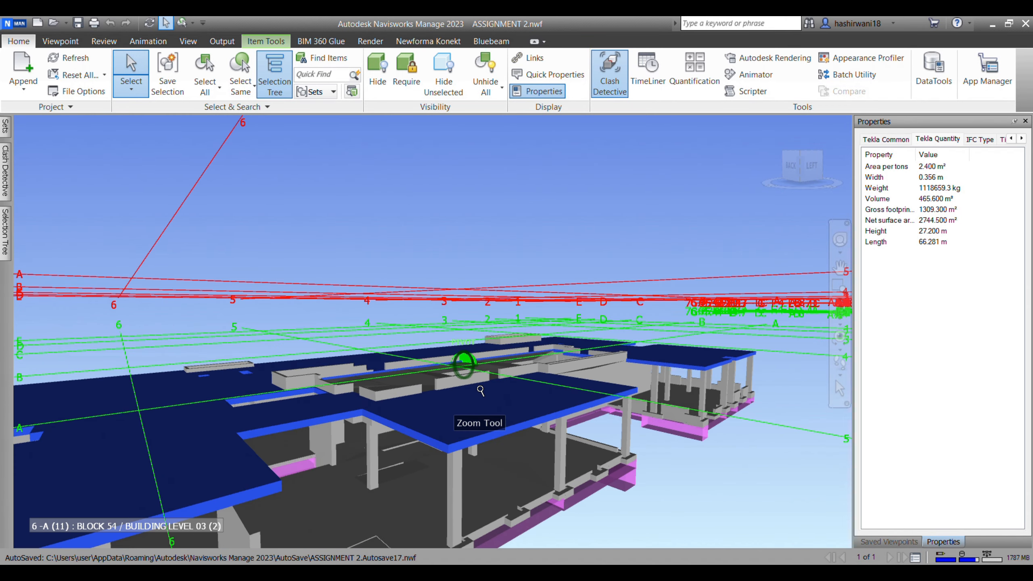
scroll(480, 386, down, 3)
scroll(483, 391, down, 2)
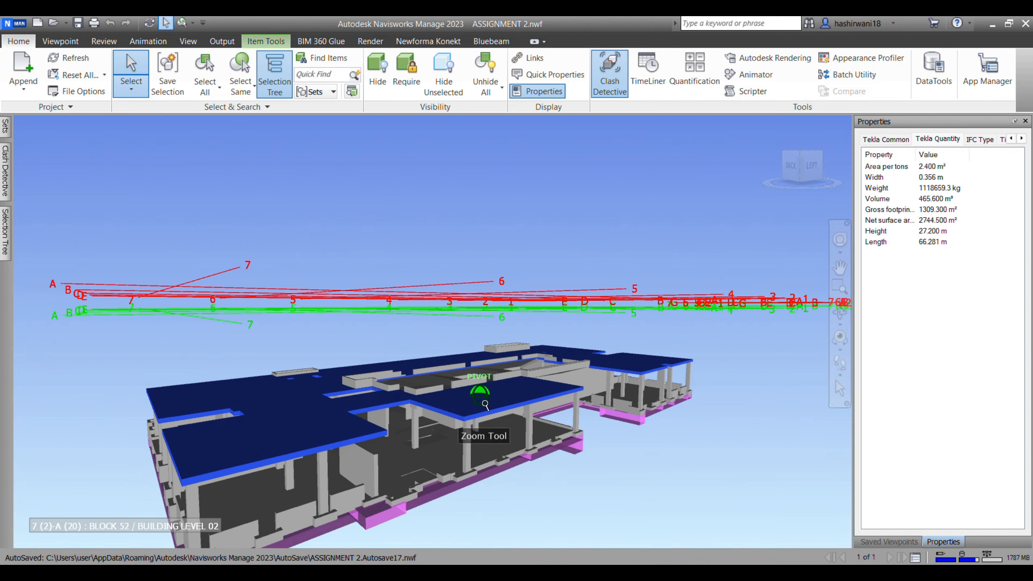